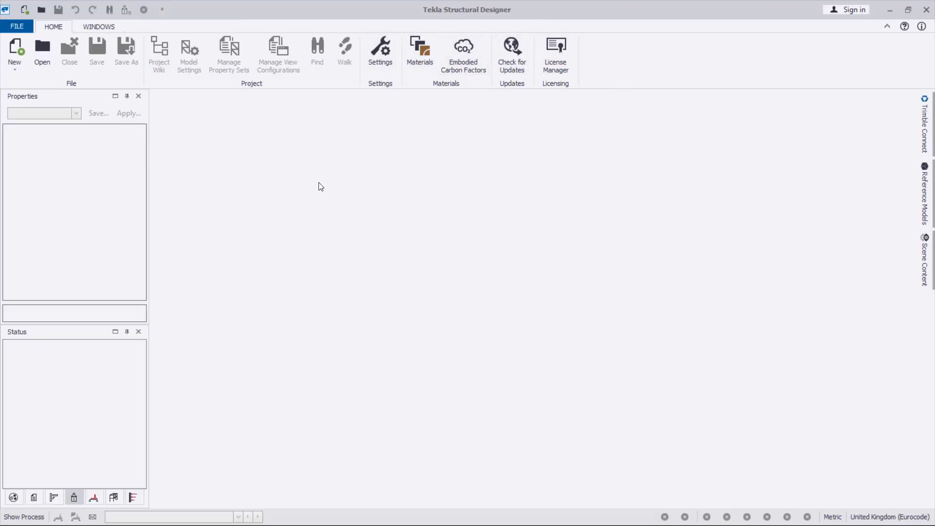
{"action": "left_click", "coordinate": [104, 26]}
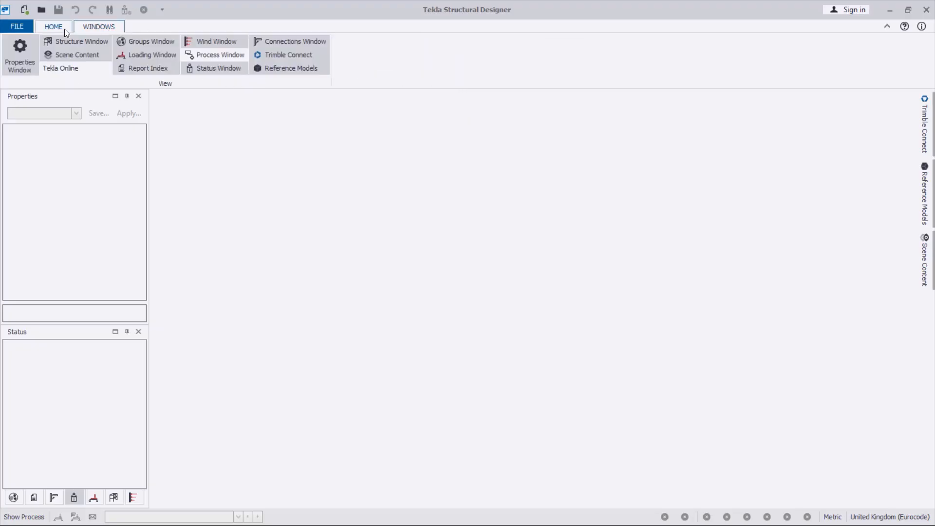
{"action": "left_click", "coordinate": [64, 28]}
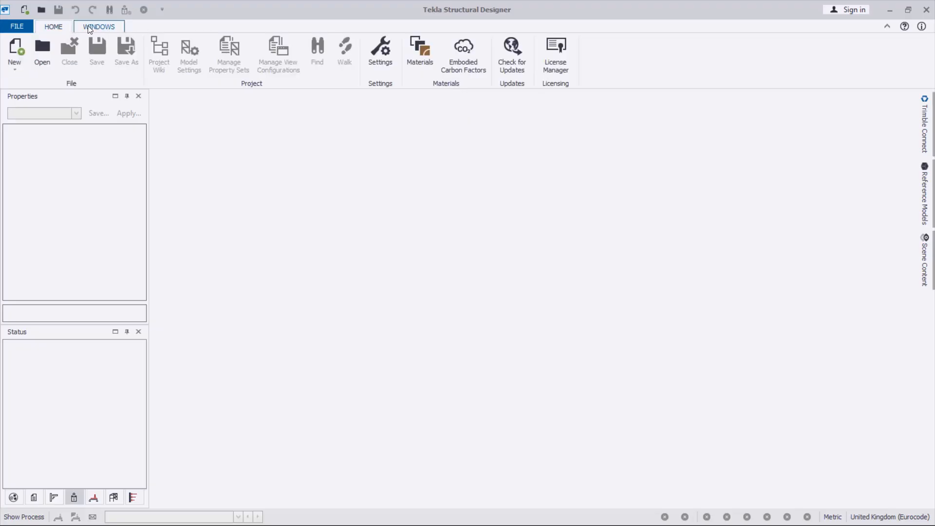
{"action": "left_click", "coordinate": [88, 28]}
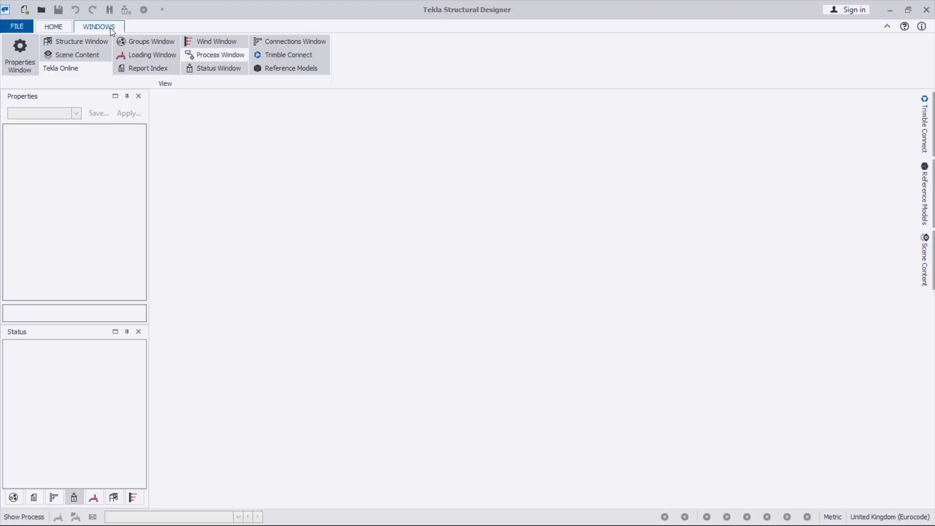
{"action": "left_click", "coordinate": [54, 27]}
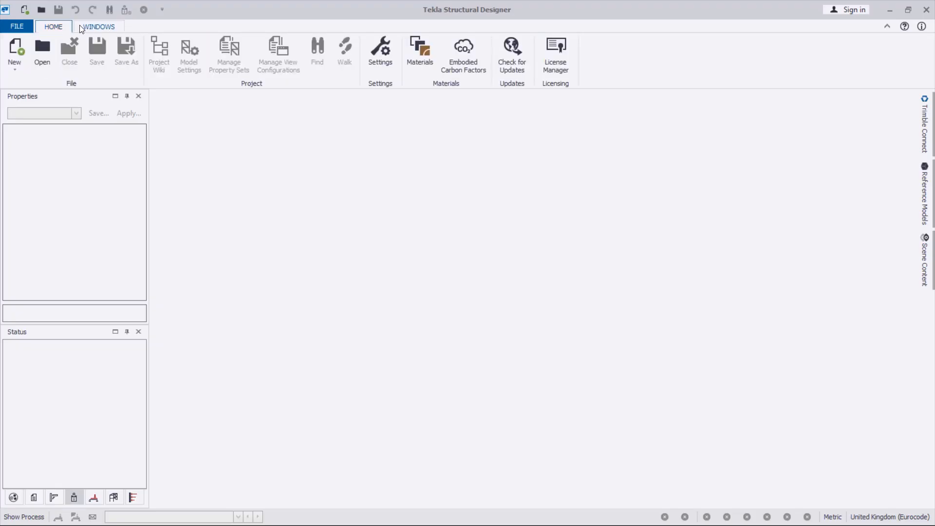
{"action": "left_click", "coordinate": [89, 24]}
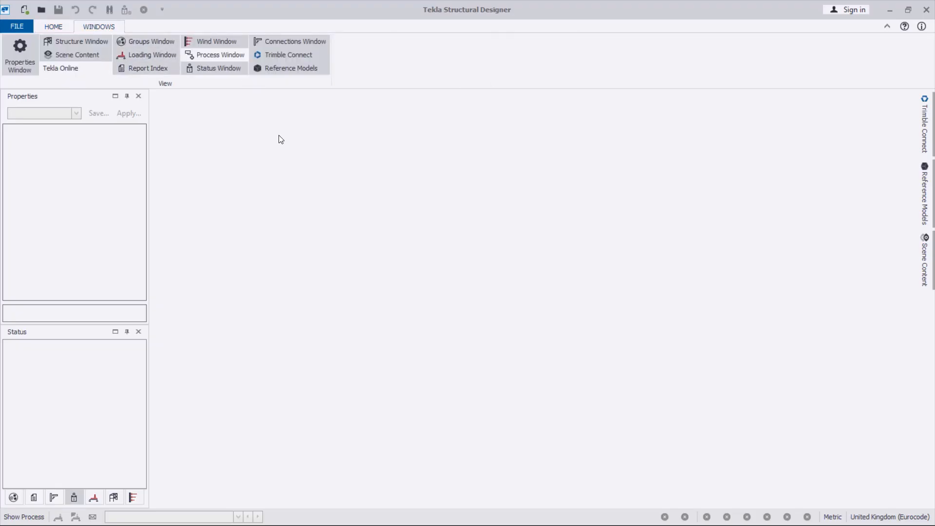
{"action": "left_click", "coordinate": [54, 28]}
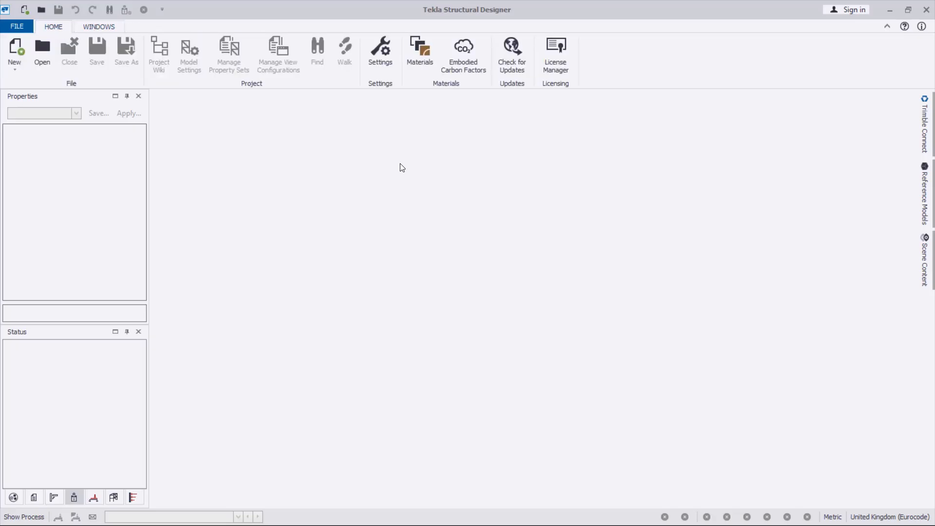
{"action": "left_click", "coordinate": [106, 26]}
{"action": "left_click", "coordinate": [43, 27]}
{"action": "left_click", "coordinate": [96, 29]}
{"action": "left_click", "coordinate": [46, 30]}
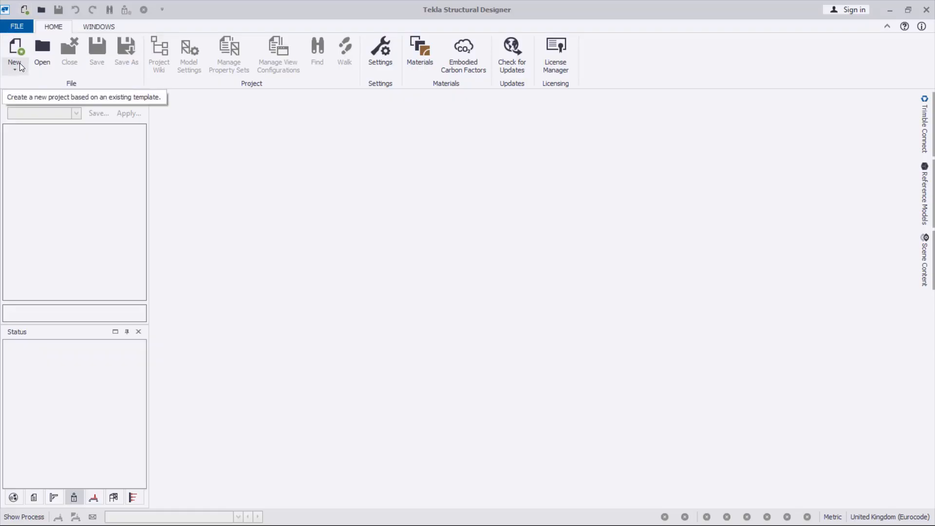
- Create a new project and save it under the file name CDRB
{"action": "left_click", "coordinate": [17, 27]}
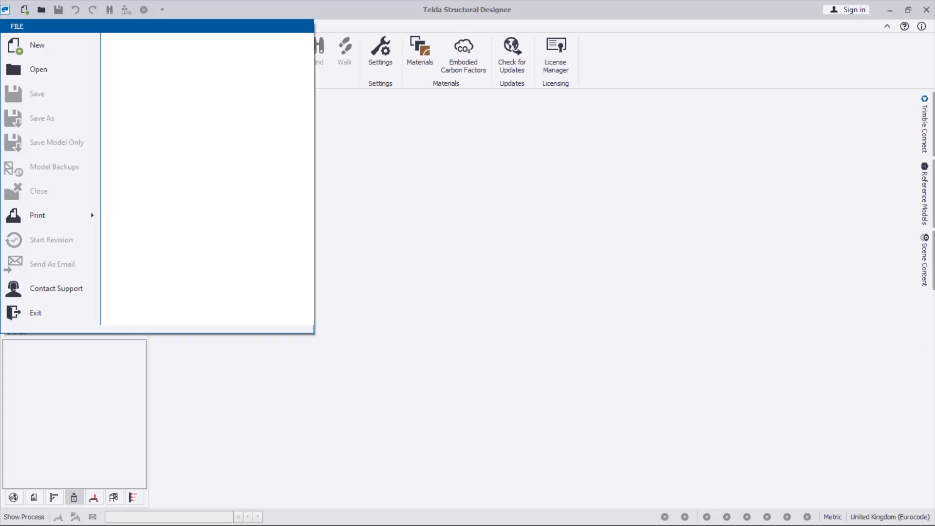
{"action": "left_click", "coordinate": [27, 48]}
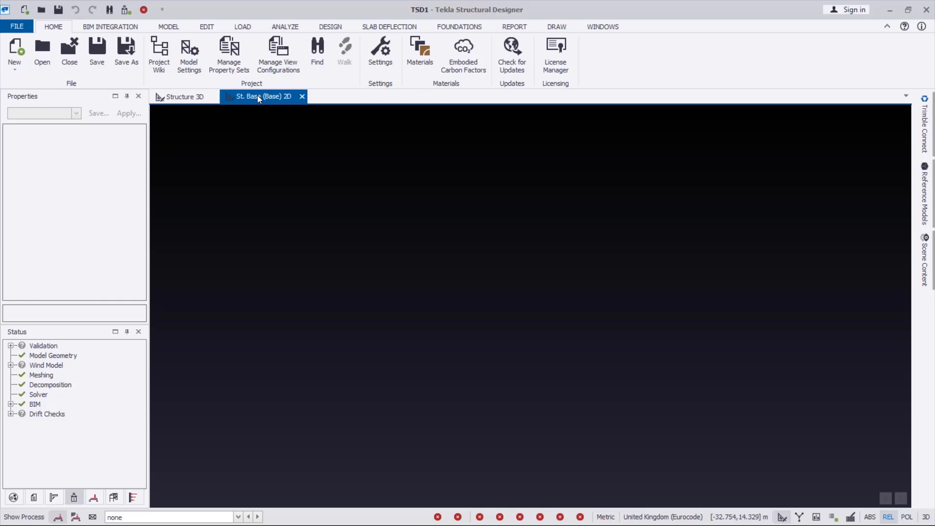
{"action": "left_click", "coordinate": [16, 24]}
{"action": "left_click", "coordinate": [40, 113]}
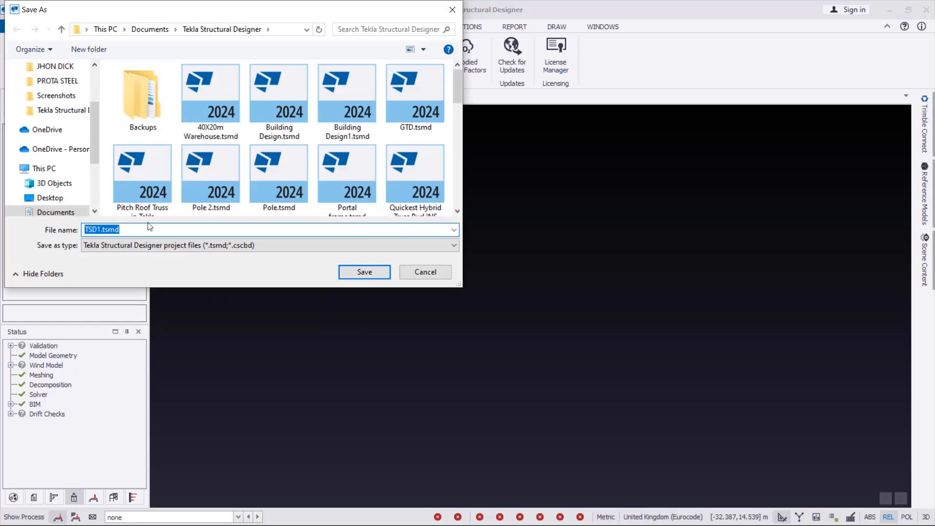
{"action": "type", "text": "cC"}
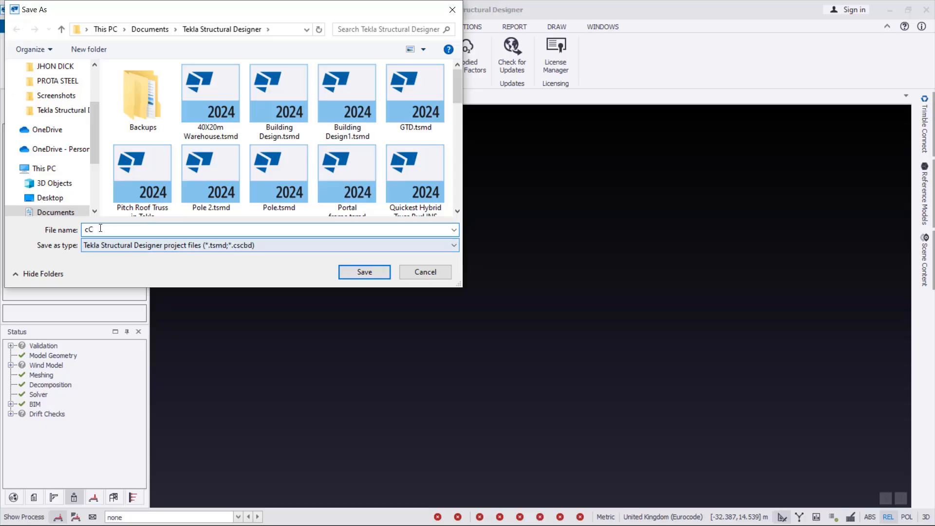
{"action": "key", "text": "BackSpace"}
{"action": "type", "text": "C"}
{"action": "key", "text": "ctrl+a"}
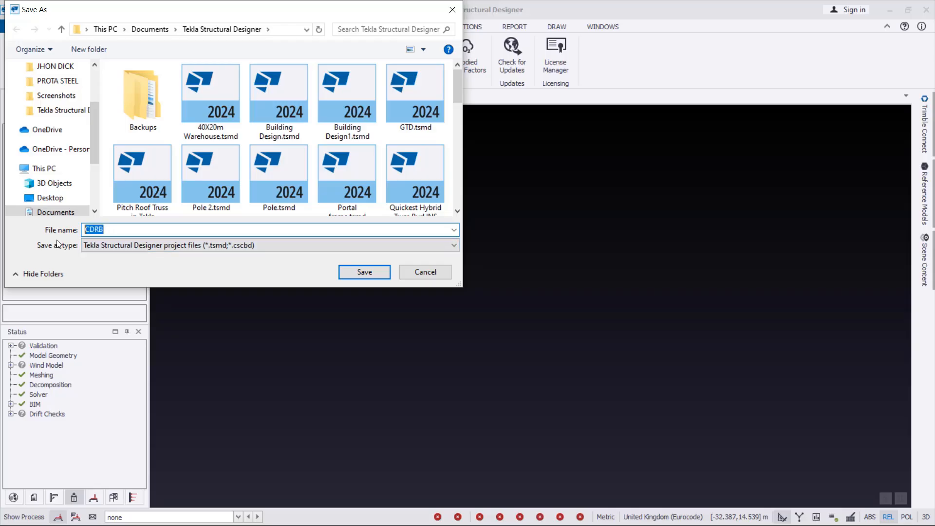
{"action": "left_click", "coordinate": [355, 271]}
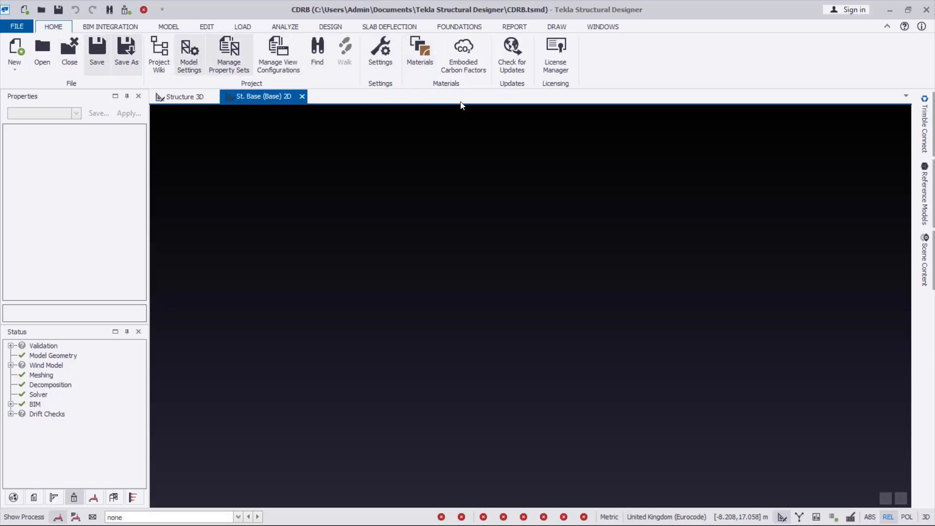
- Import the Singapore region settings in the program settings and make that settings set active
{"action": "left_click", "coordinate": [384, 57]}
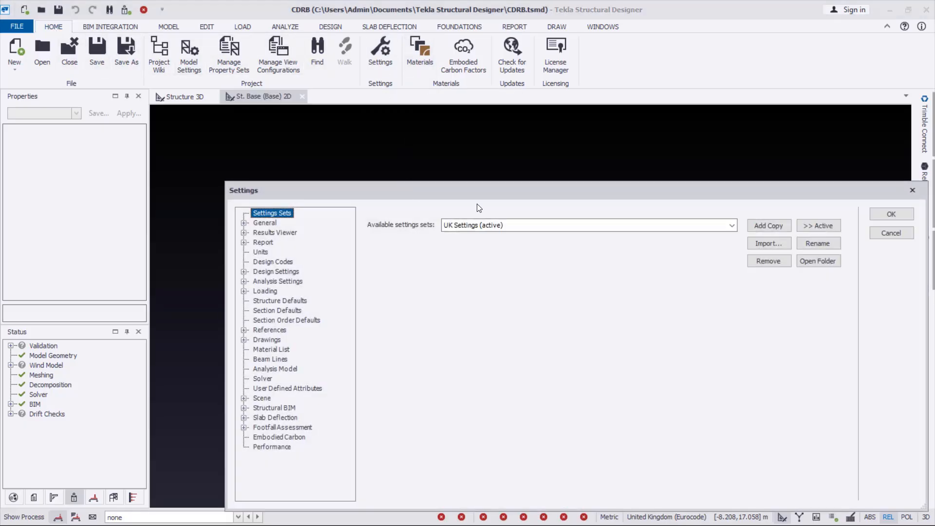
{"action": "left_click_drag", "start_coordinate": [475, 190], "coordinate": [293, 75]}
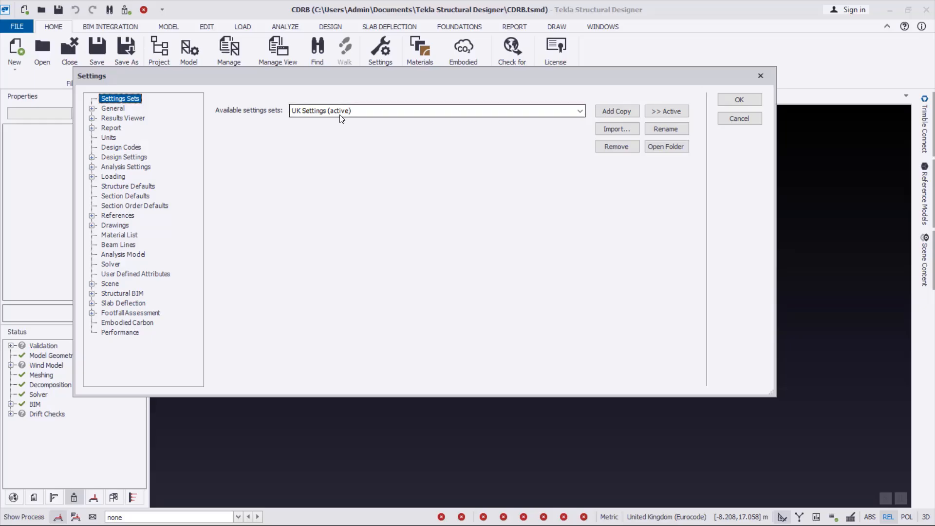
{"action": "left_click", "coordinate": [533, 113]}
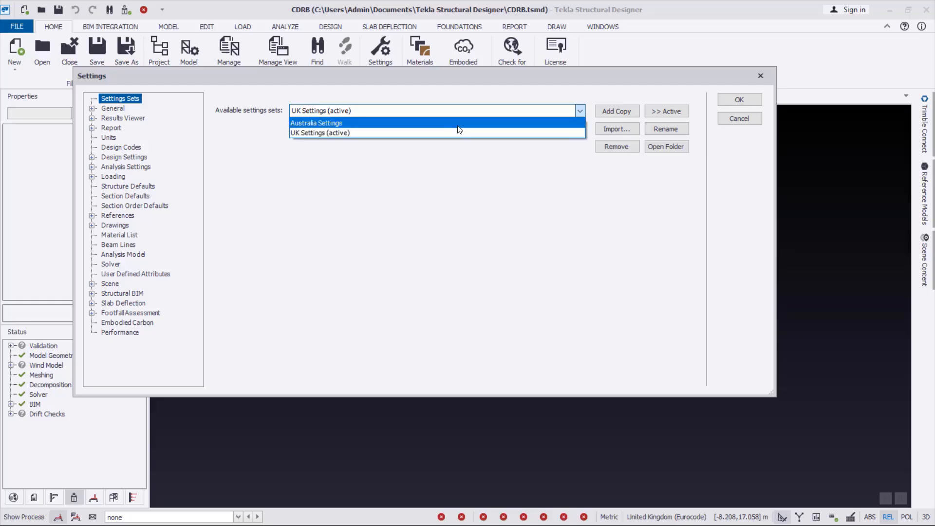
{"action": "left_click", "coordinate": [561, 85]}
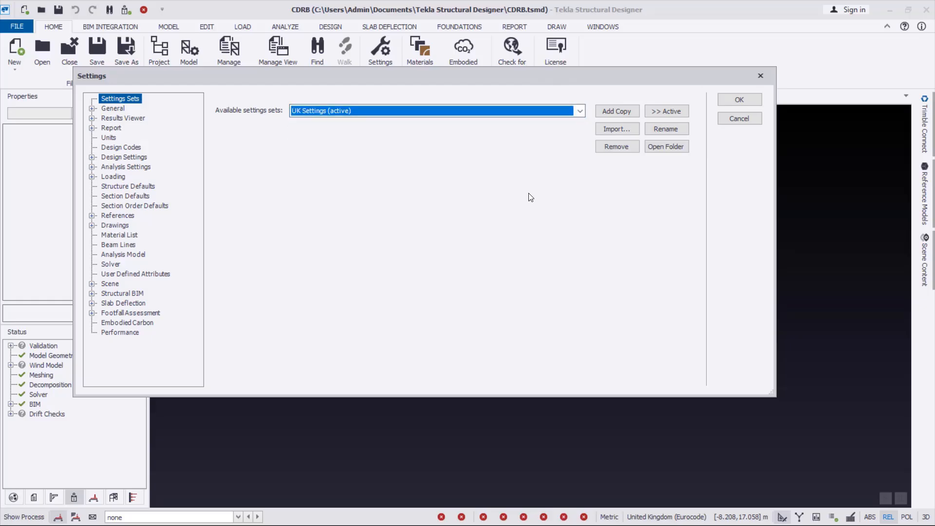
{"action": "left_click", "coordinate": [617, 128]}
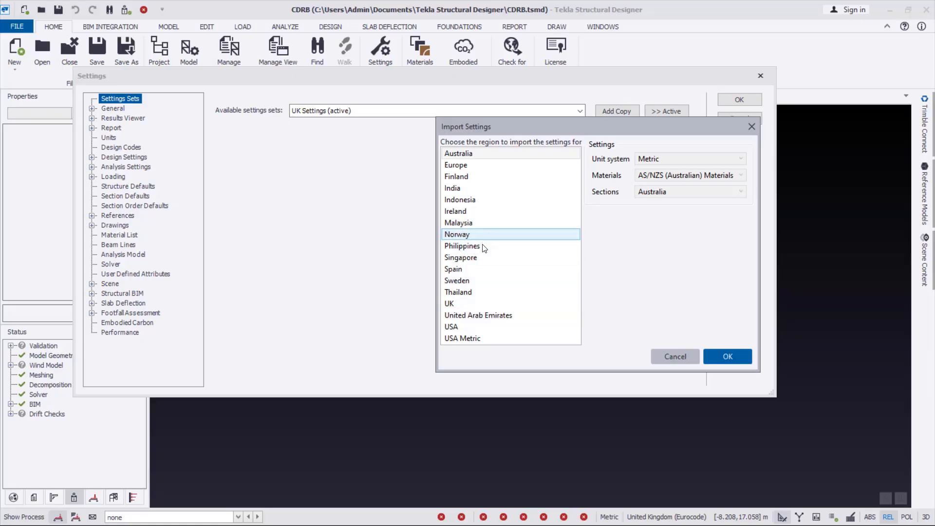
{"action": "left_click", "coordinate": [471, 262]}
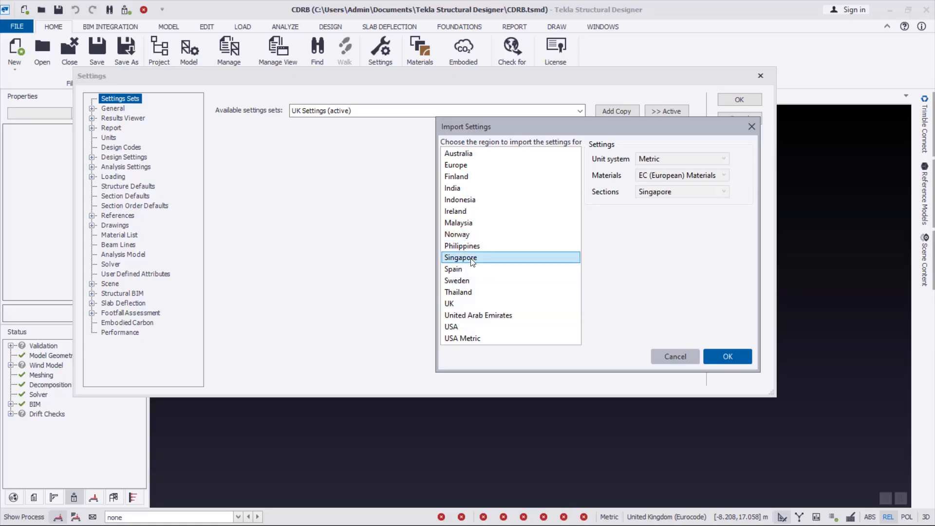
{"action": "left_click", "coordinate": [725, 355]}
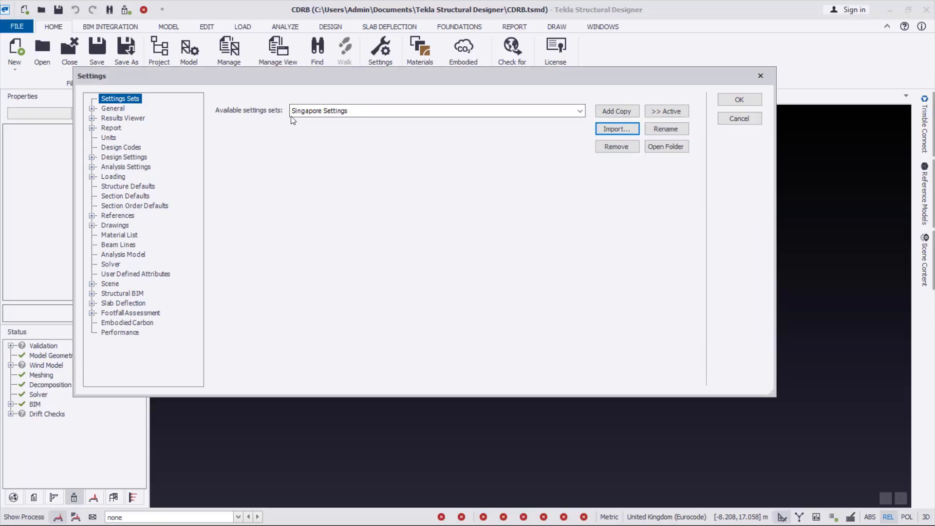
{"action": "left_click", "coordinate": [674, 114]}
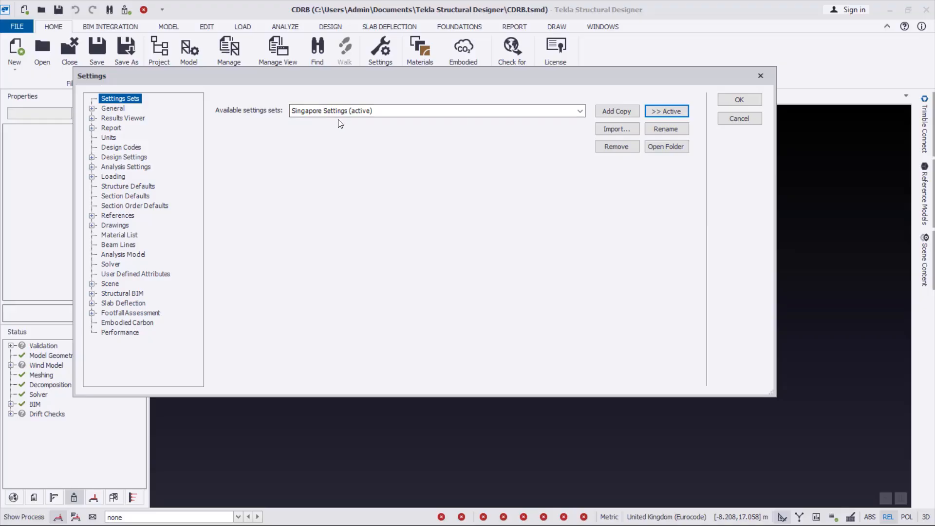
- Make UK Settings the active settings set
{"action": "left_click", "coordinate": [535, 113]}
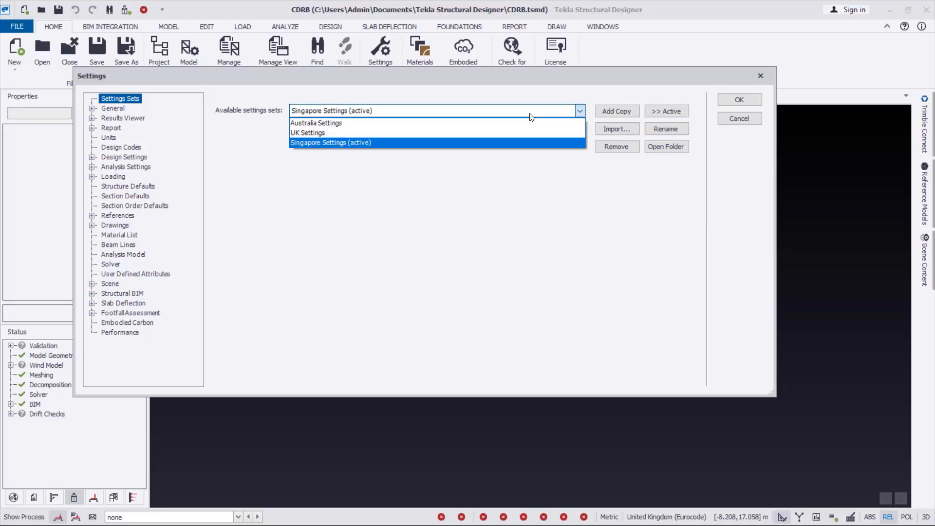
{"action": "left_click", "coordinate": [311, 132]}
{"action": "left_click", "coordinate": [671, 112]}
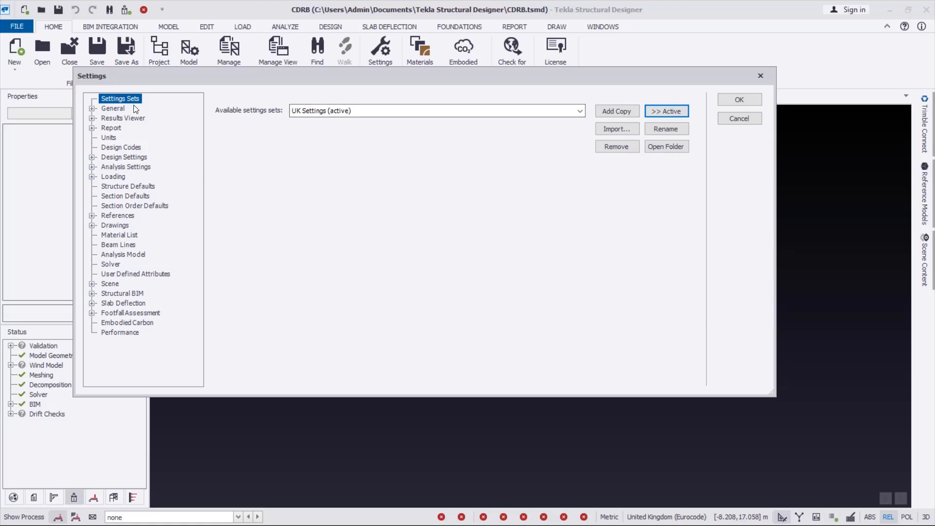
- Review the metric units and precisions and the design codes of the UK settings set
{"action": "left_click", "coordinate": [111, 136]}
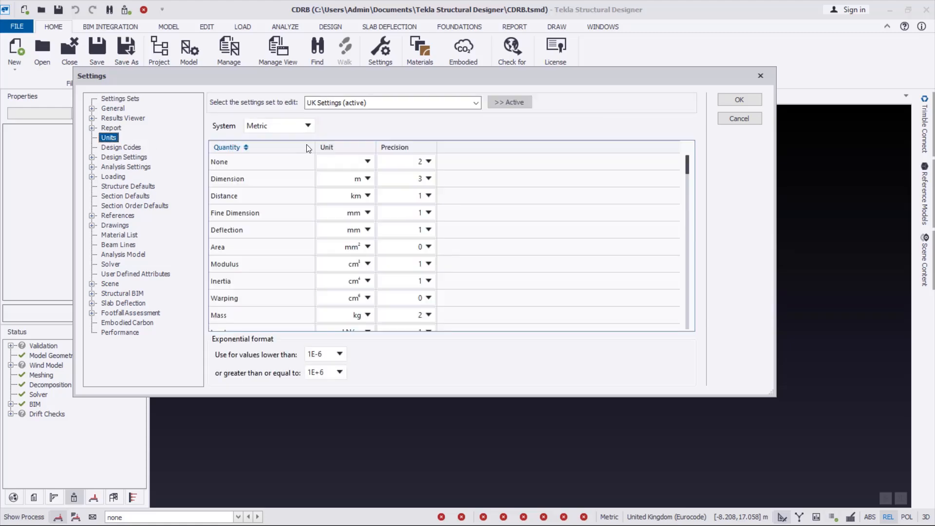
{"action": "left_click", "coordinate": [402, 184]}
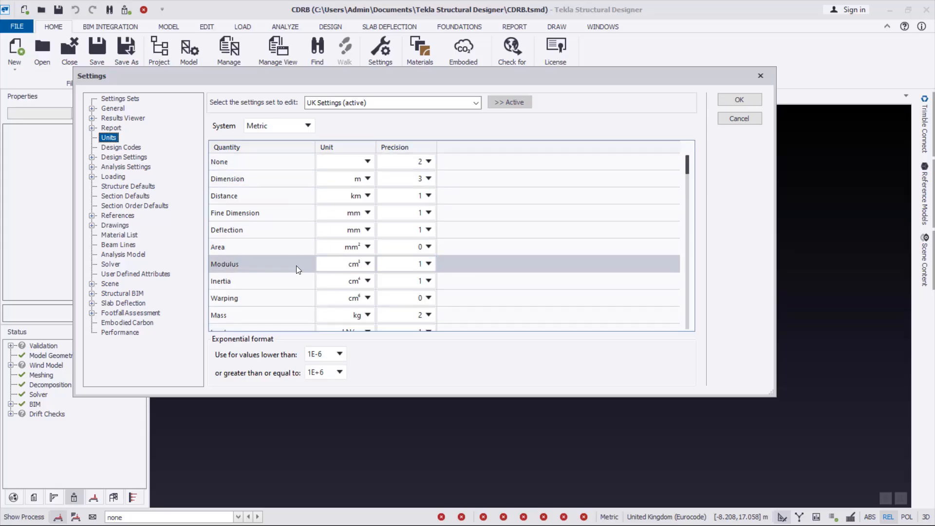
{"action": "left_click", "coordinate": [118, 148]}
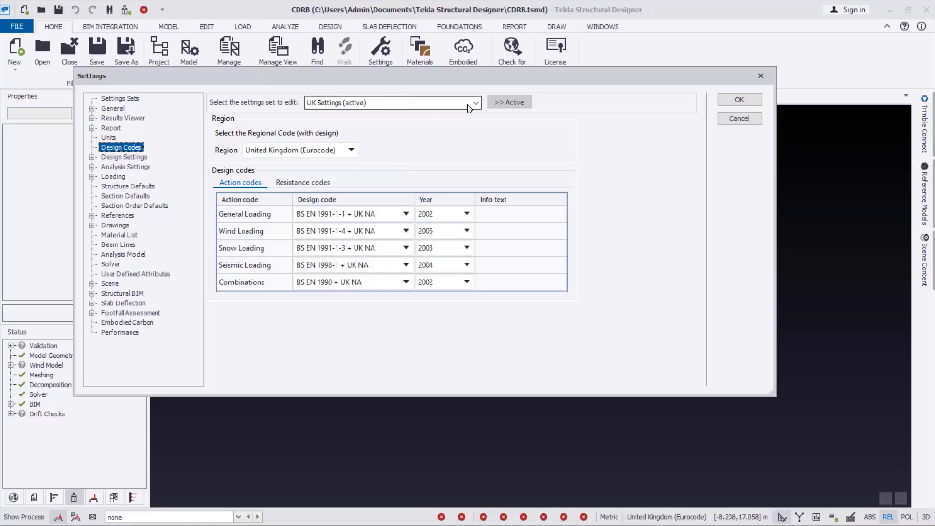
- Open the reinforcement settings for cast-in-place concrete beams within the design settings
{"action": "double_click", "coordinate": [112, 158]}
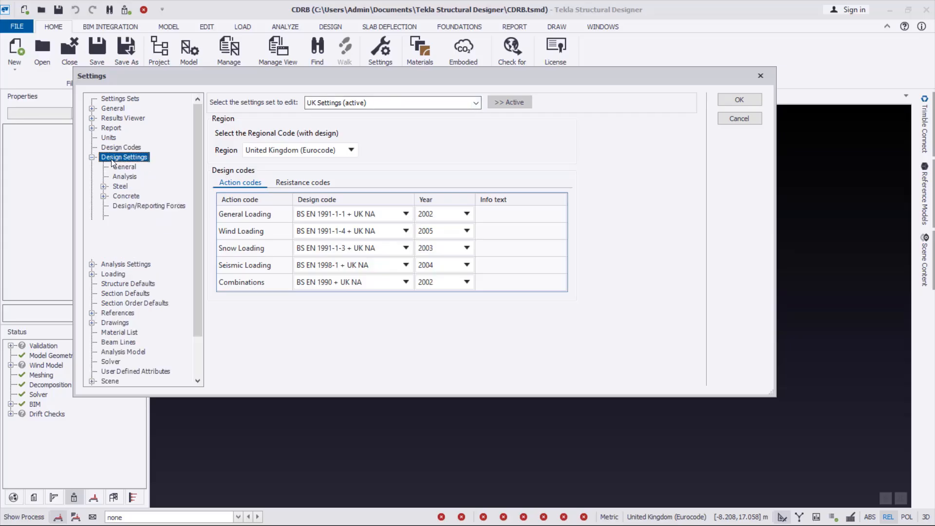
{"action": "left_click", "coordinate": [103, 196]}
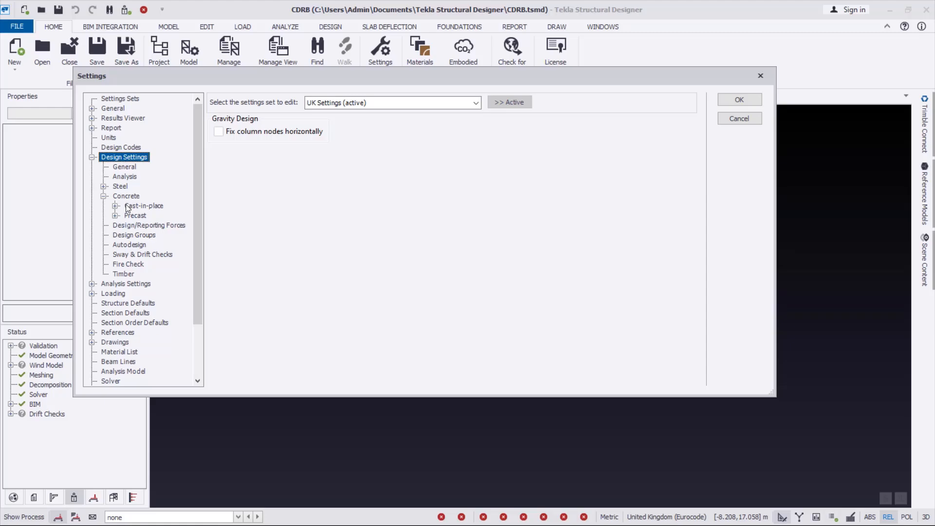
{"action": "left_click", "coordinate": [113, 206]}
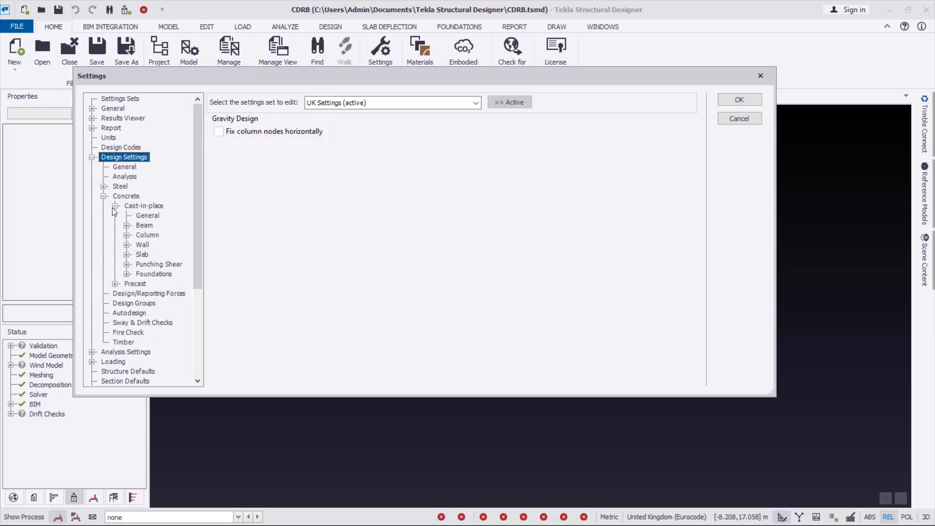
{"action": "left_click", "coordinate": [127, 225]}
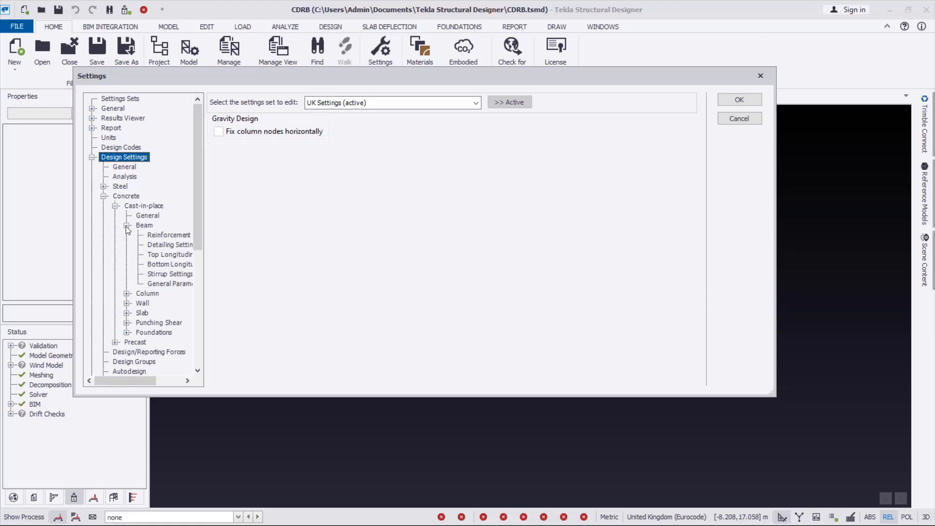
{"action": "left_click", "coordinate": [158, 234]}
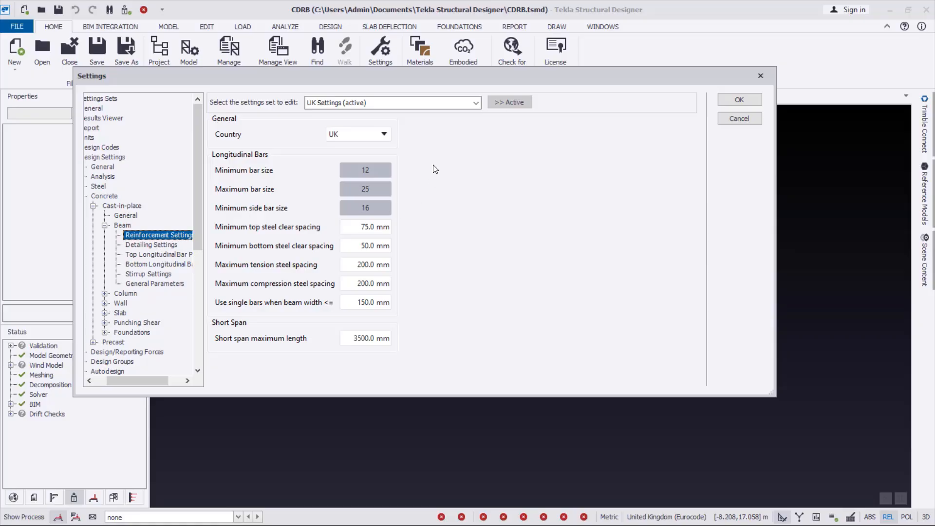
- Review the size and grade options for the minimum longitudinal bar size of concrete beams, keeping size 12
{"action": "left_click", "coordinate": [372, 173]}
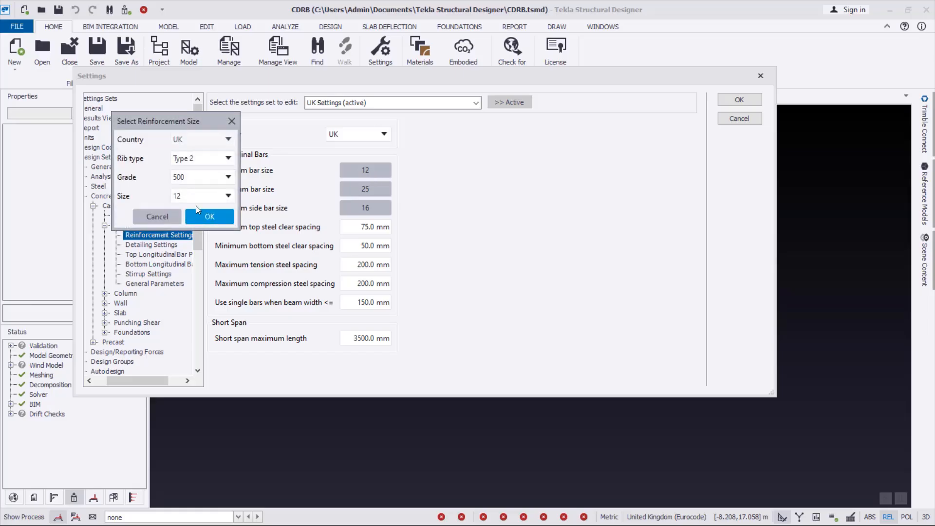
{"action": "left_click", "coordinate": [226, 196]}
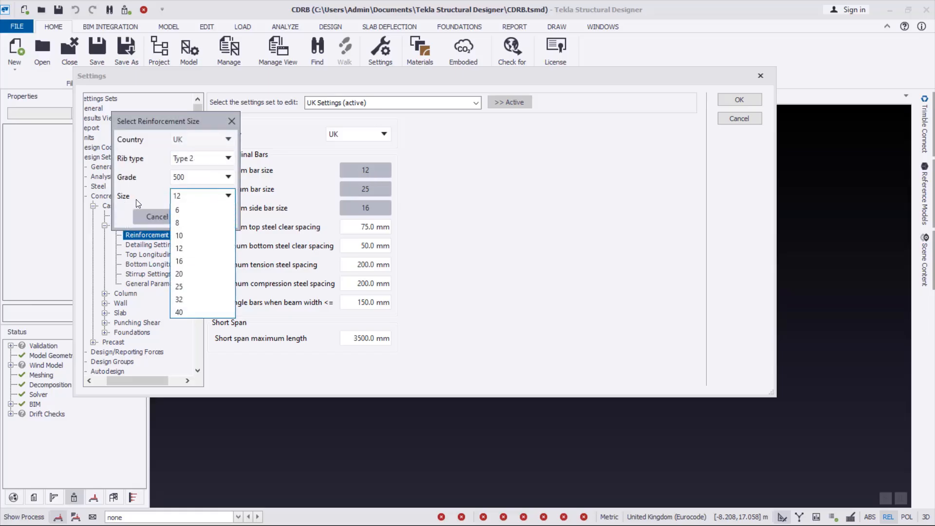
{"action": "left_click", "coordinate": [149, 196]}
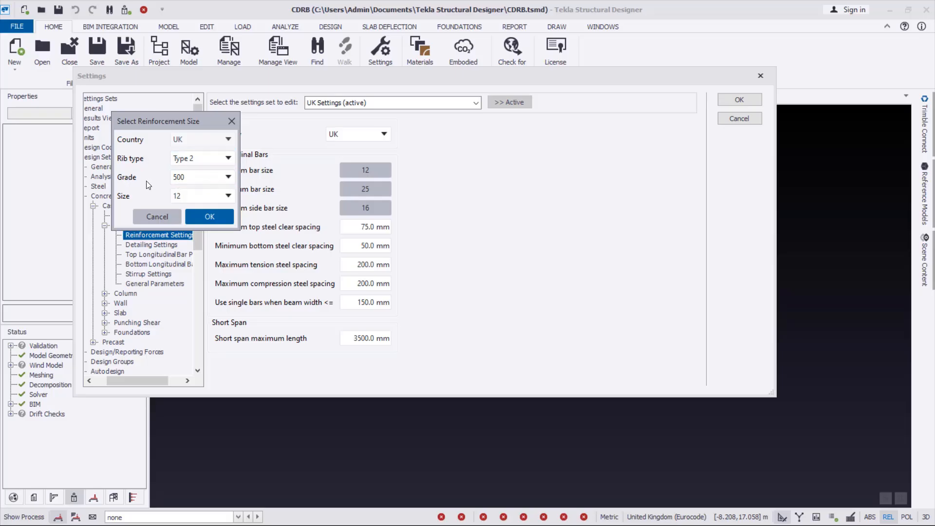
{"action": "left_click", "coordinate": [216, 177]}
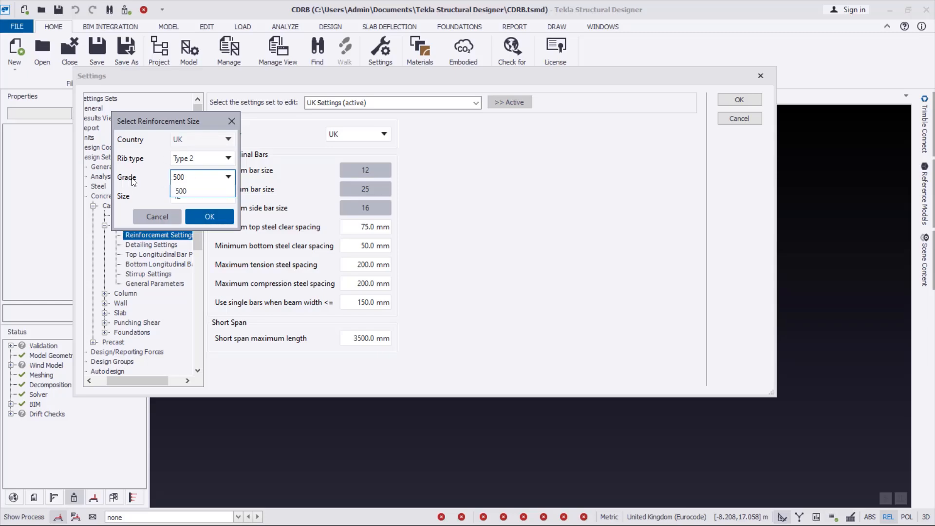
{"action": "left_click", "coordinate": [211, 222]}
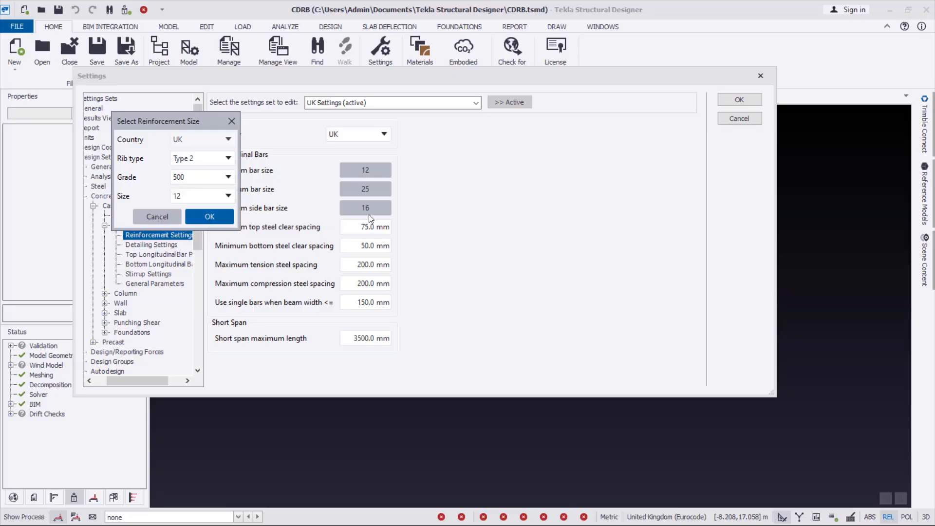
{"action": "left_click", "coordinate": [219, 218]}
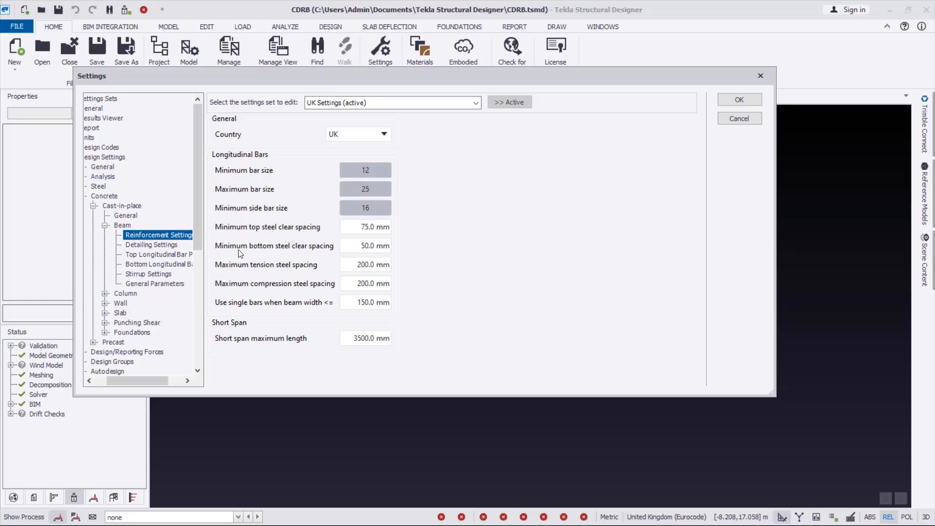
- Review the scene color settings, including the colors assigned to concrete members
{"action": "left_click", "coordinate": [94, 205]}
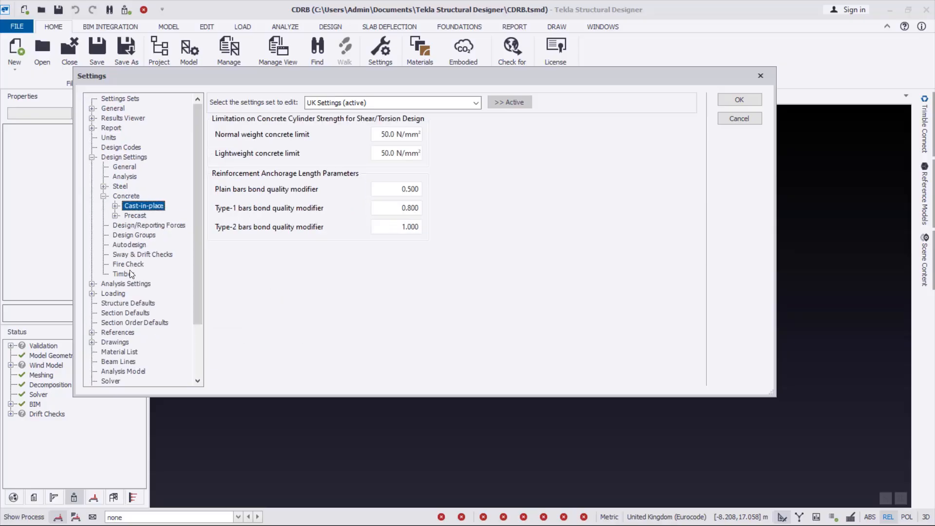
{"action": "left_click", "coordinate": [92, 158]}
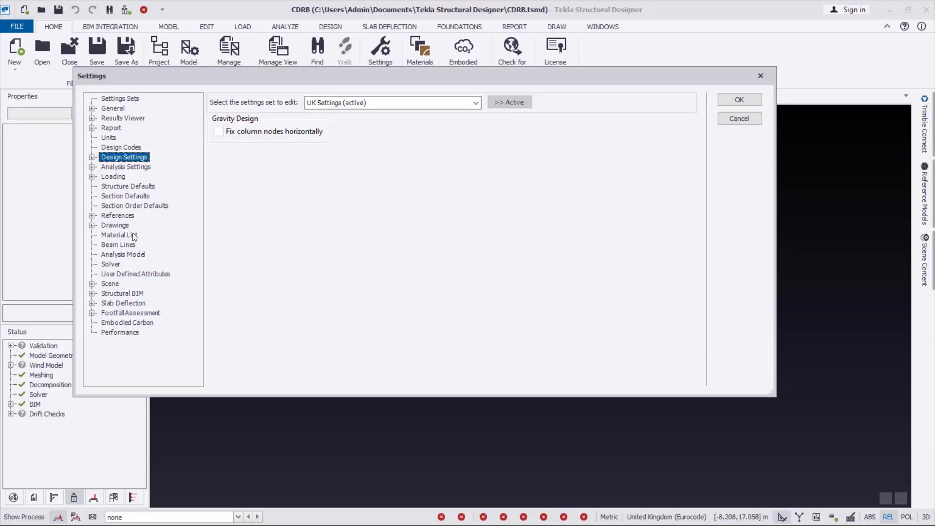
{"action": "double_click", "coordinate": [106, 283]}
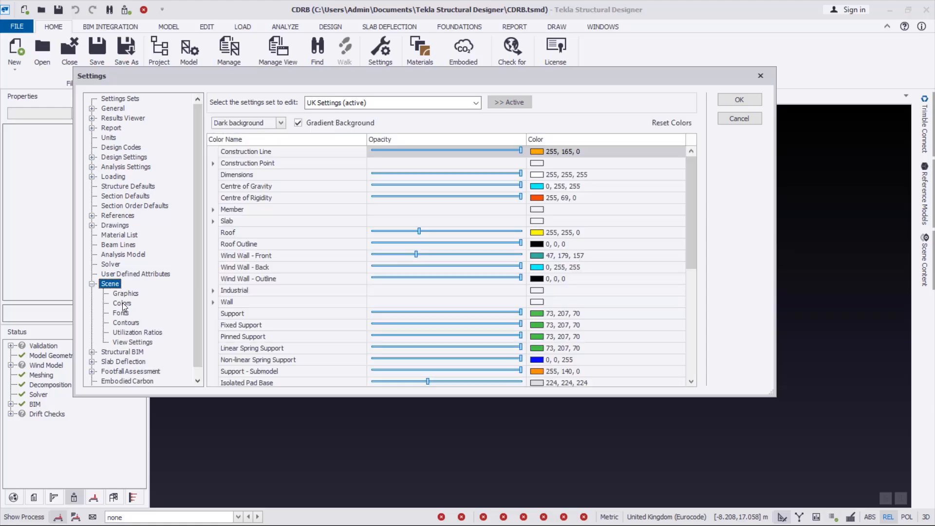
{"action": "left_click", "coordinate": [122, 304]}
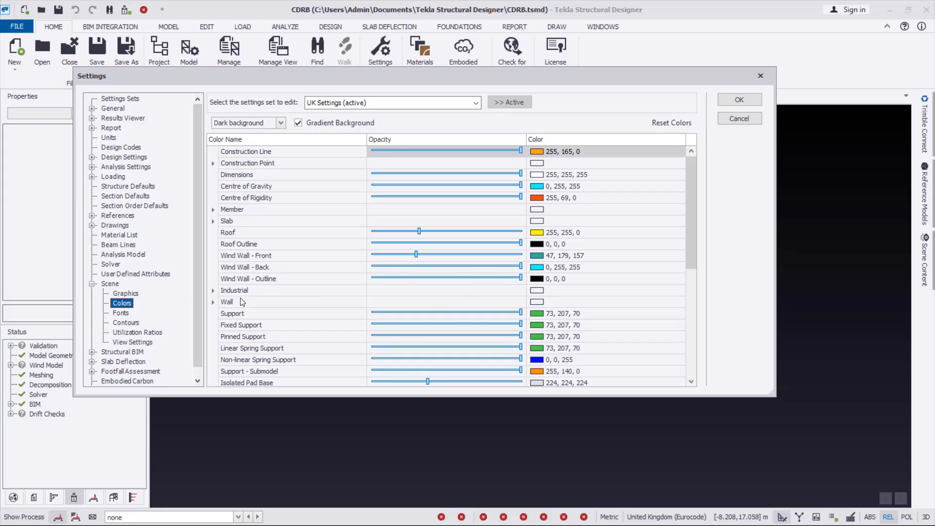
{"action": "left_click", "coordinate": [217, 210]}
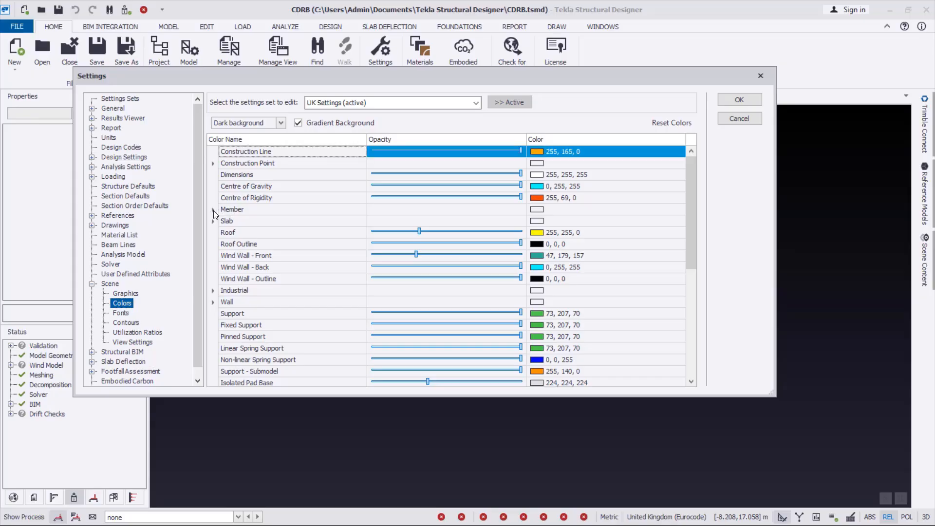
{"action": "left_click", "coordinate": [213, 210]}
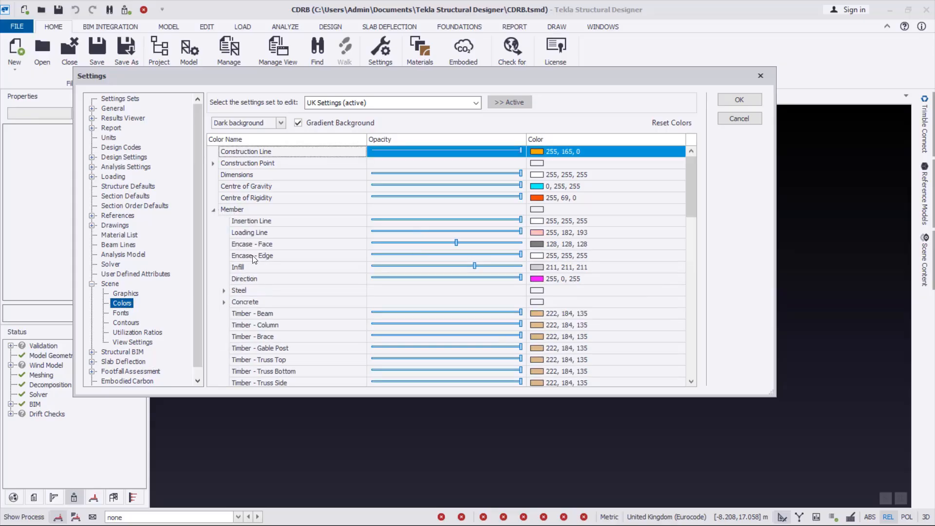
{"action": "left_click", "coordinate": [224, 303]}
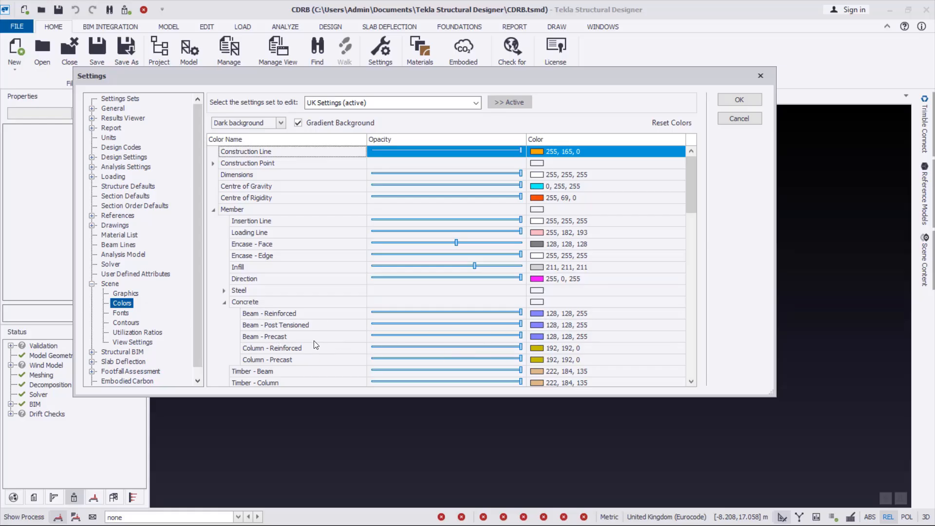
{"action": "scroll", "coordinate": [278, 345], "scroll_direction": "down", "scroll_amount": 1}
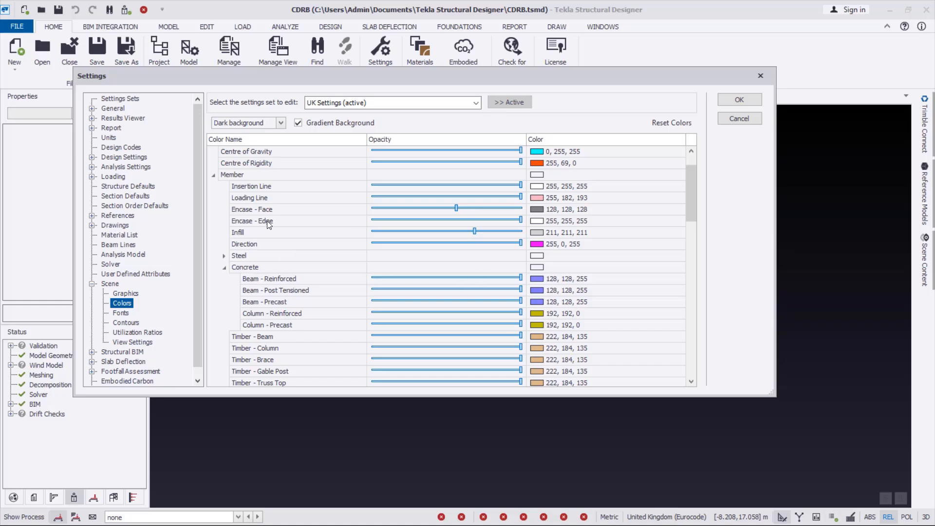
{"action": "scroll", "coordinate": [267, 220], "scroll_direction": "up", "scroll_amount": 1}
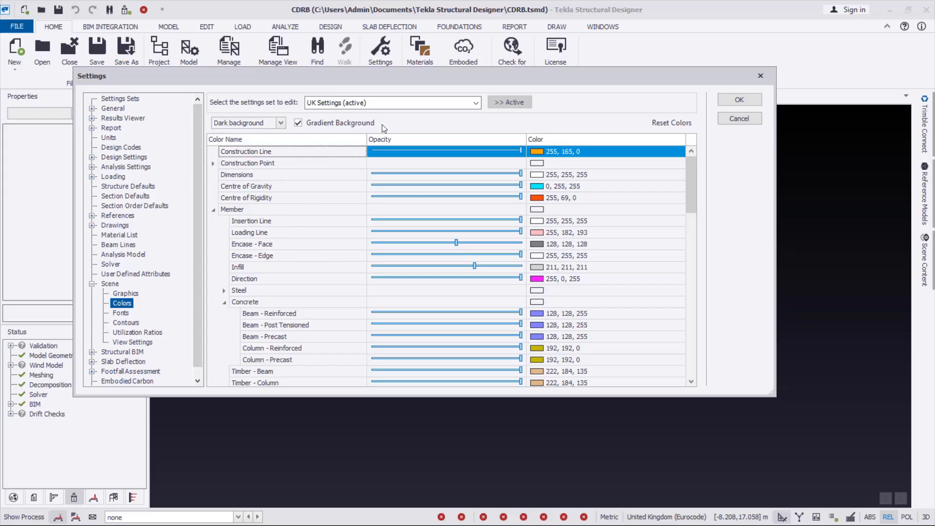
- Switch the scene color scheme to the light background and apply it
{"action": "left_click_drag", "start_coordinate": [603, 78], "coordinate": [648, 297]}
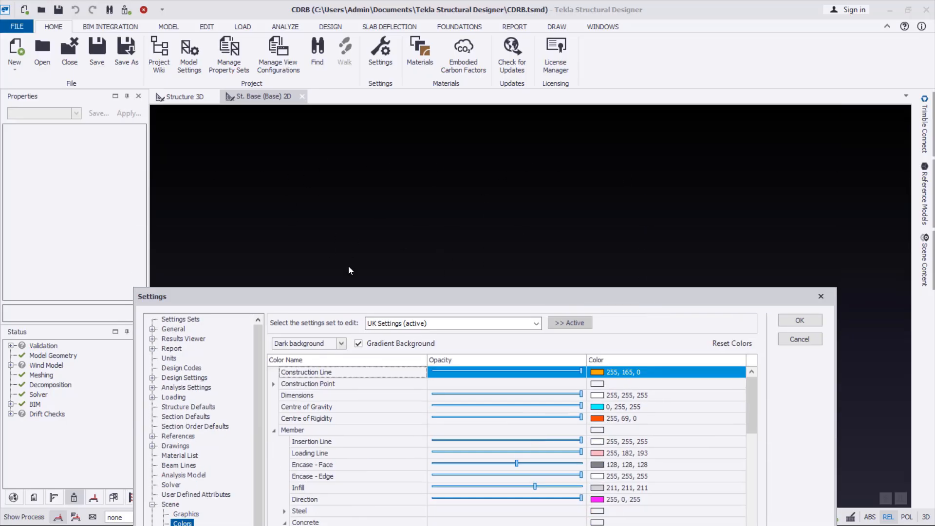
{"action": "left_click", "coordinate": [341, 344]}
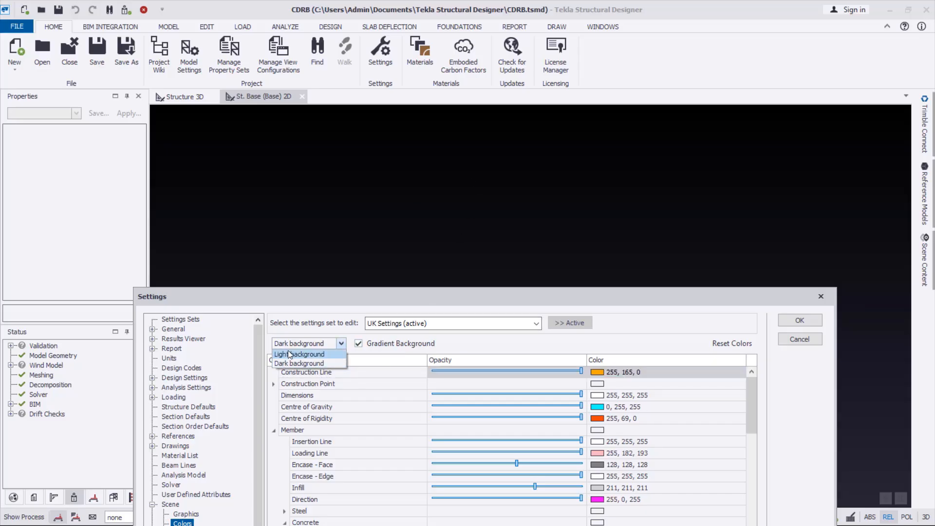
{"action": "left_click", "coordinate": [290, 354]}
{"action": "left_click_drag", "start_coordinate": [353, 301], "coordinate": [396, 206]}
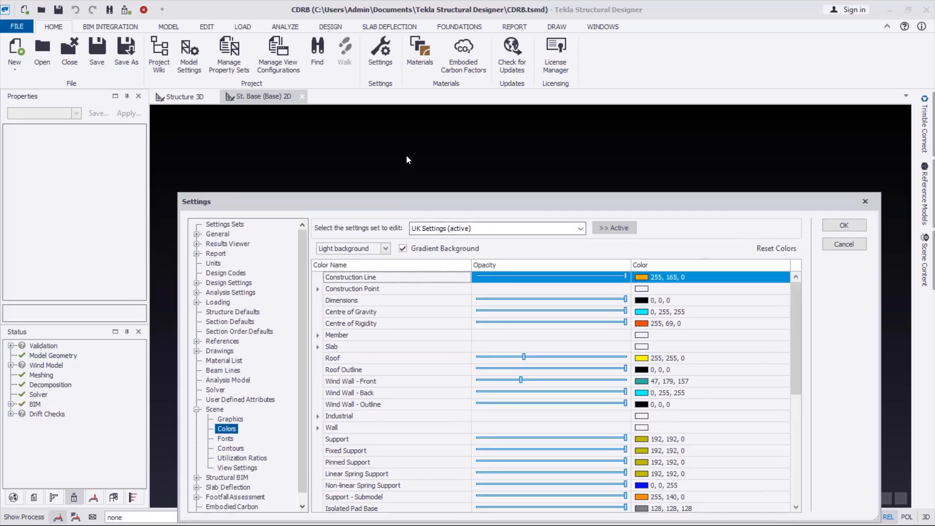
{"action": "left_click", "coordinate": [844, 225]}
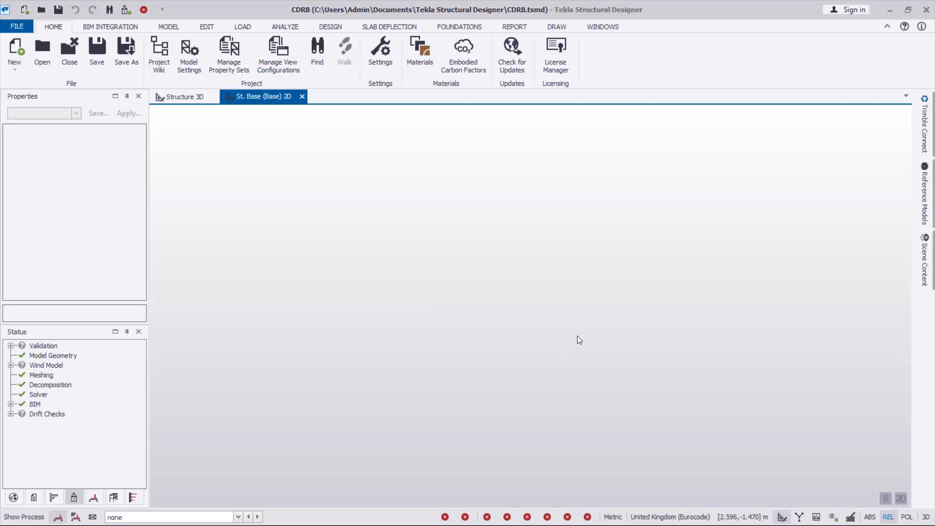
- Set the scene color scheme back to the dark background and apply it
{"action": "left_click", "coordinate": [383, 58]}
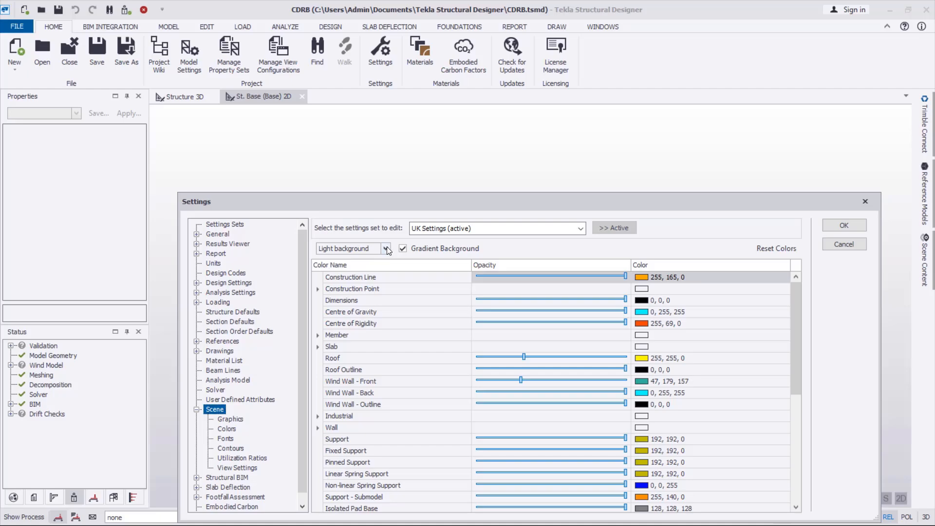
{"action": "left_click", "coordinate": [387, 249]}
{"action": "left_click", "coordinate": [340, 267]}
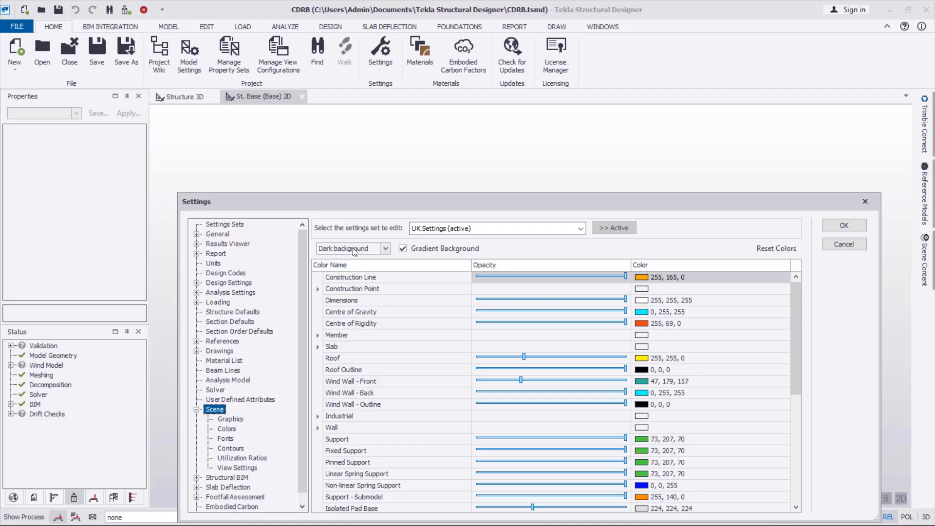
{"action": "left_click", "coordinate": [844, 228]}
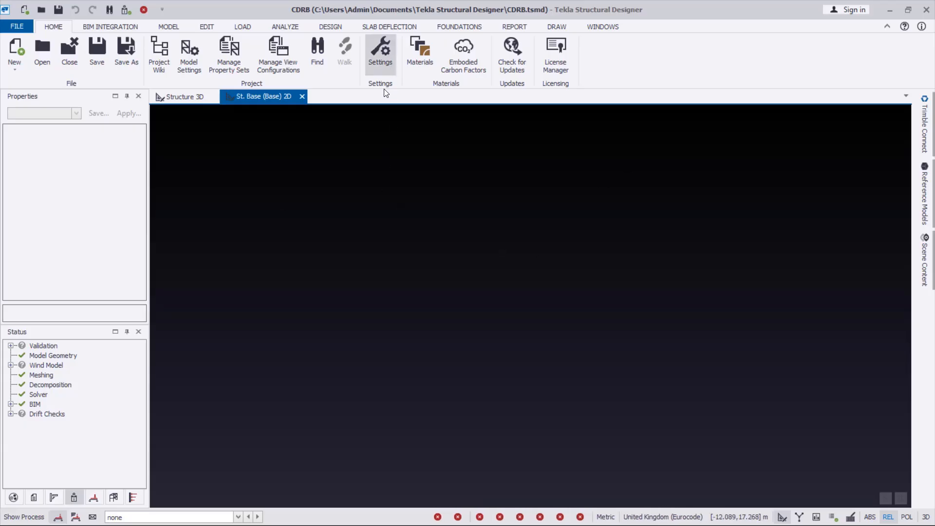
{"action": "left_click", "coordinate": [380, 52]}
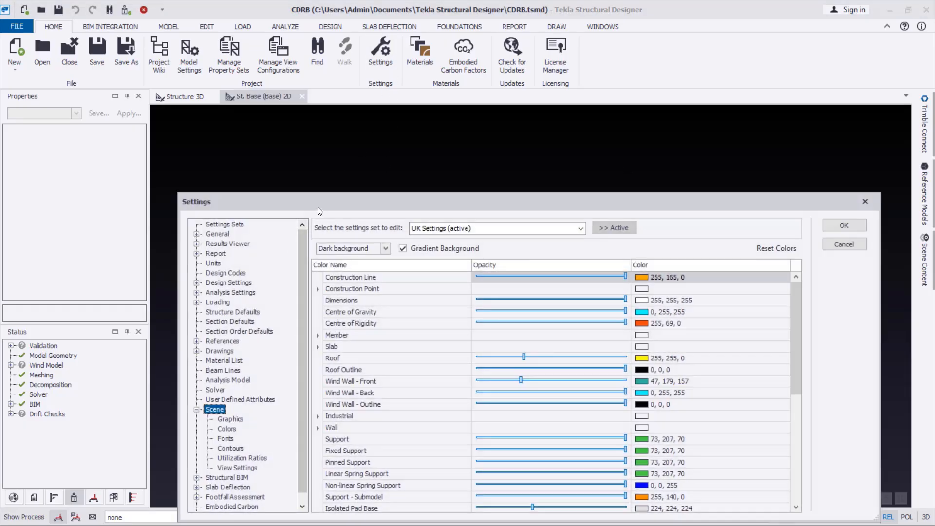
{"action": "left_click_drag", "start_coordinate": [318, 208], "coordinate": [276, 120]}
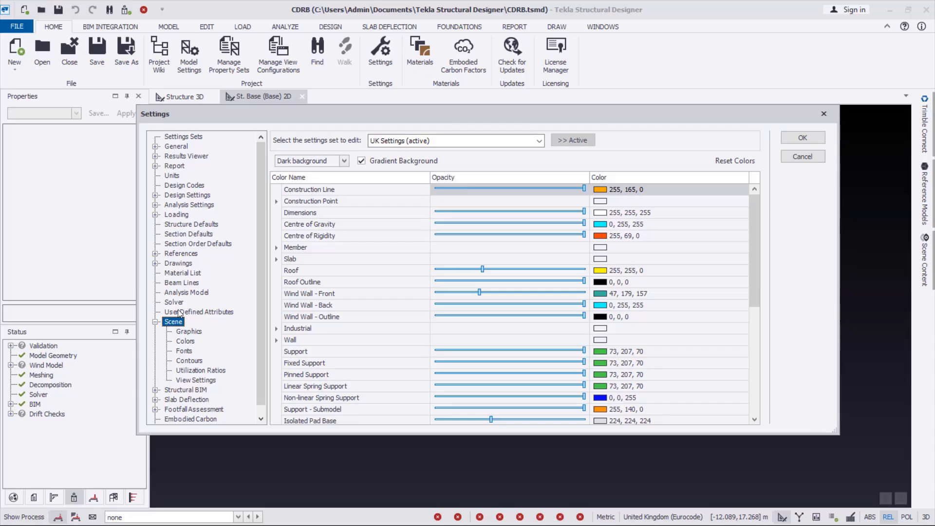
{"action": "left_click", "coordinate": [802, 157]}
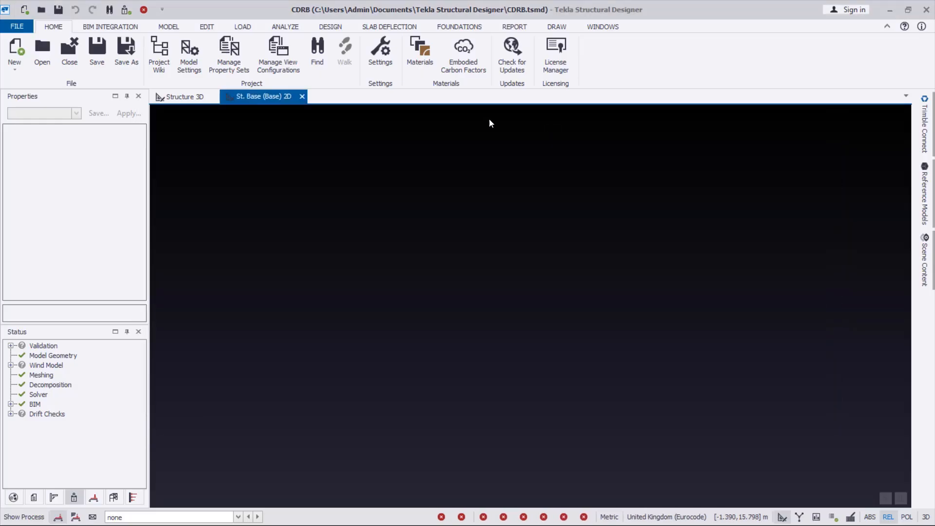
- Open the materials database's reinforcement data and examine the properties for defining a new reinforcement class, without adding one
{"action": "left_click", "coordinate": [420, 61]}
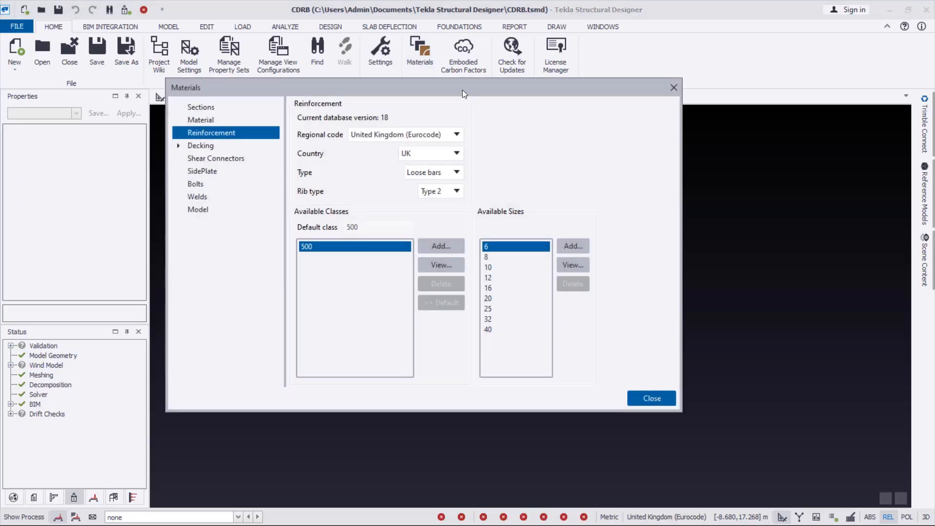
{"action": "left_click_drag", "start_coordinate": [463, 89], "coordinate": [463, 96]}
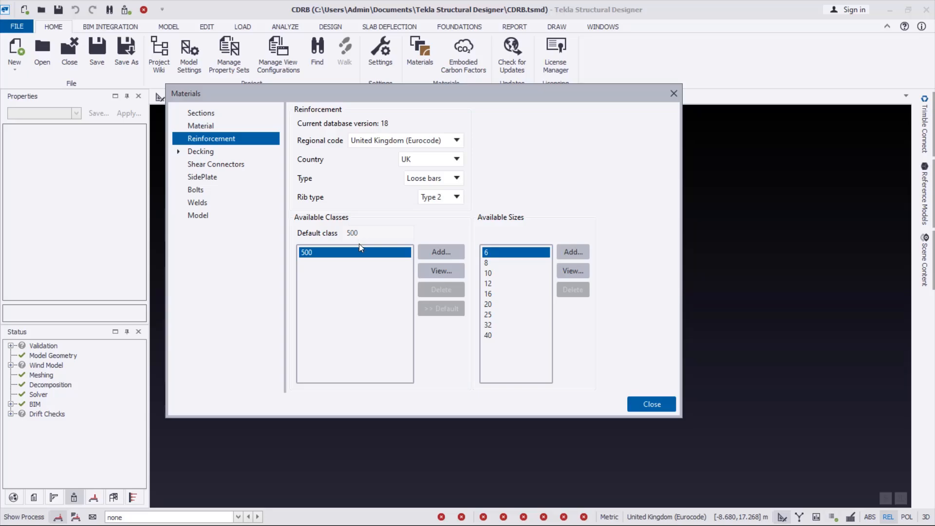
{"action": "left_click", "coordinate": [433, 254]}
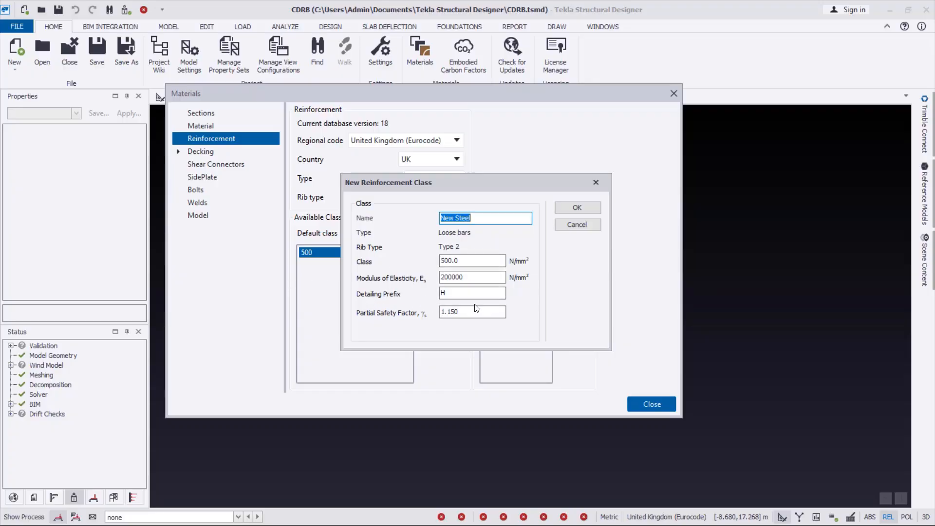
{"action": "left_click", "coordinate": [470, 293]}
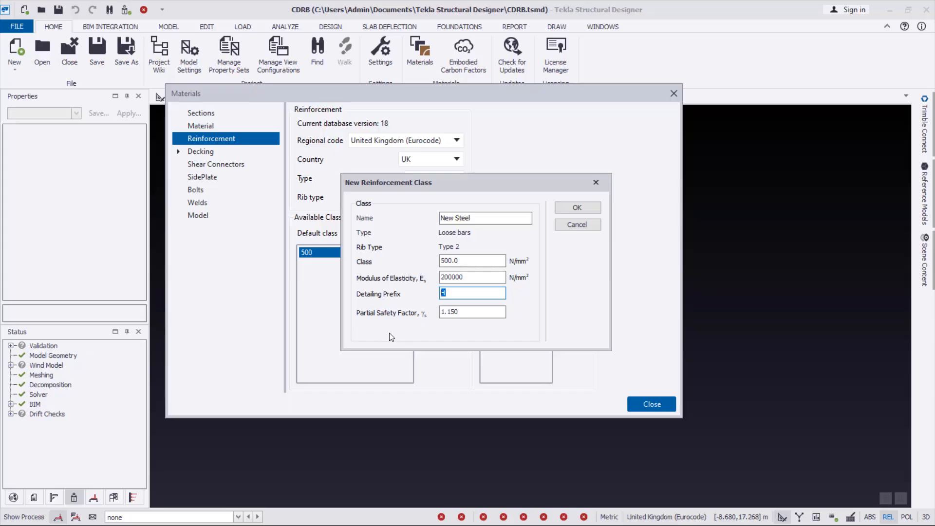
{"action": "left_click", "coordinate": [471, 312]}
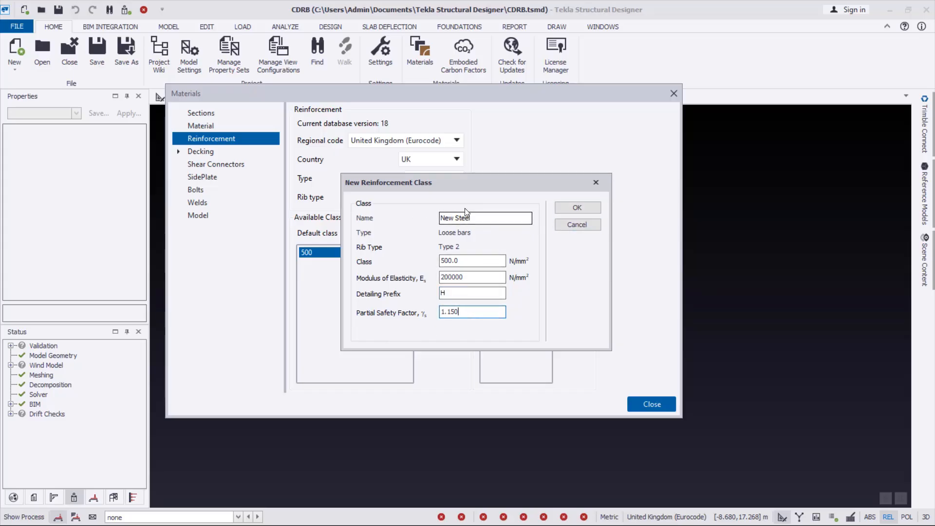
{"action": "left_click", "coordinate": [577, 225]}
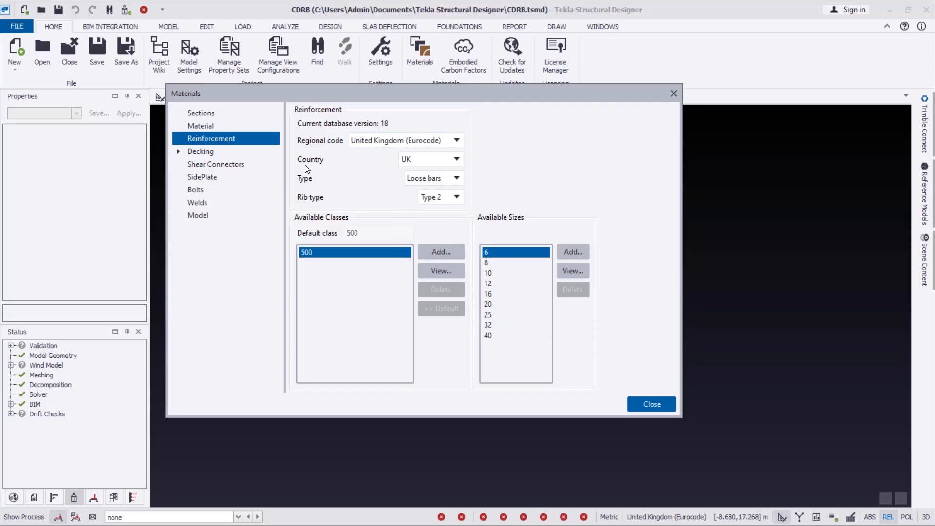
- Review the country options for reinforcement and the SidePlate data, and return to the reinforcement materials
{"action": "left_click", "coordinate": [453, 159]}
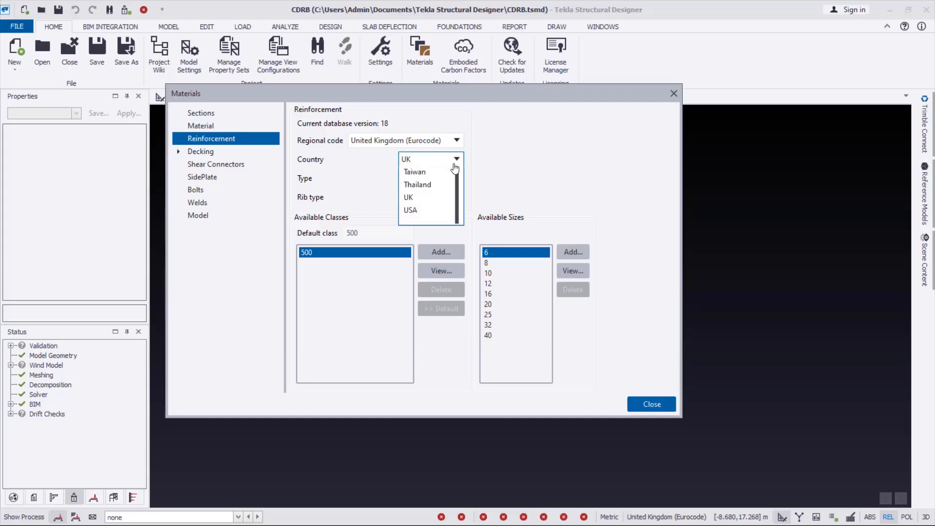
{"action": "left_click", "coordinate": [453, 160]}
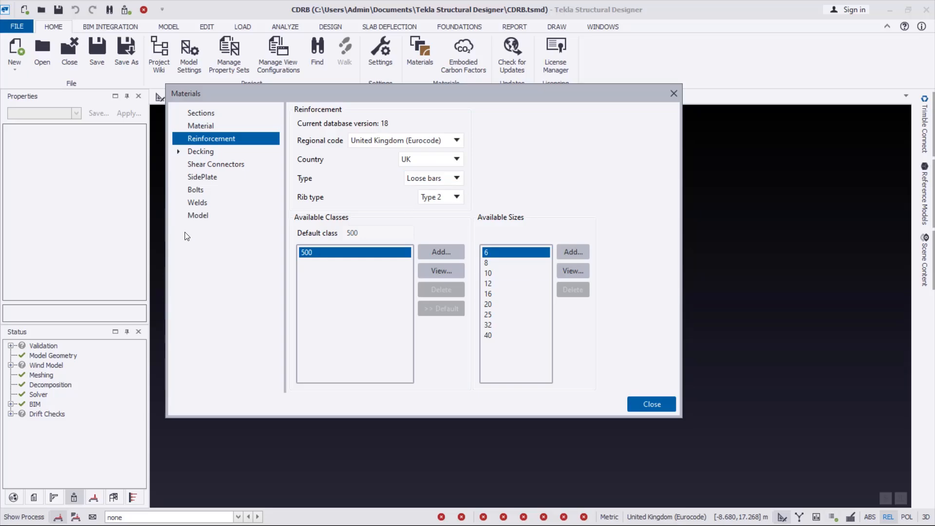
{"action": "left_click", "coordinate": [203, 192]}
{"action": "left_click", "coordinate": [203, 176]}
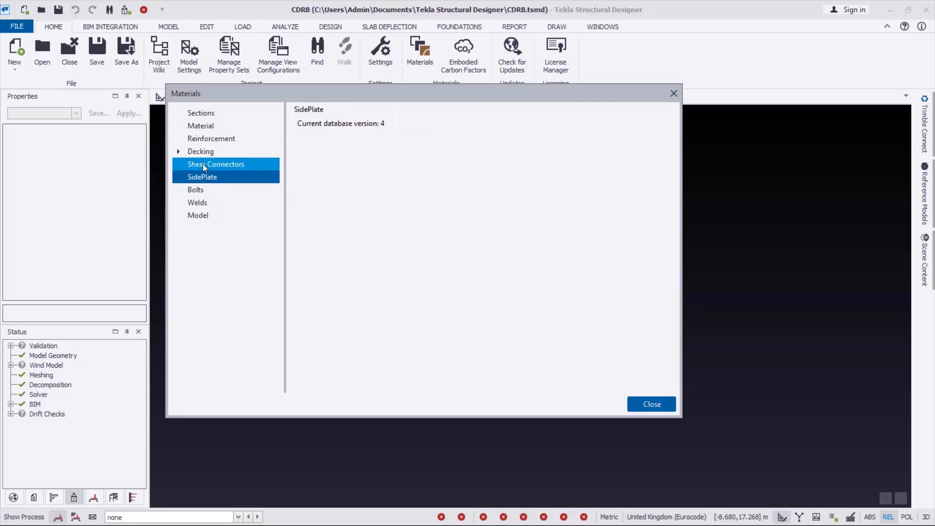
{"action": "left_click", "coordinate": [206, 141]}
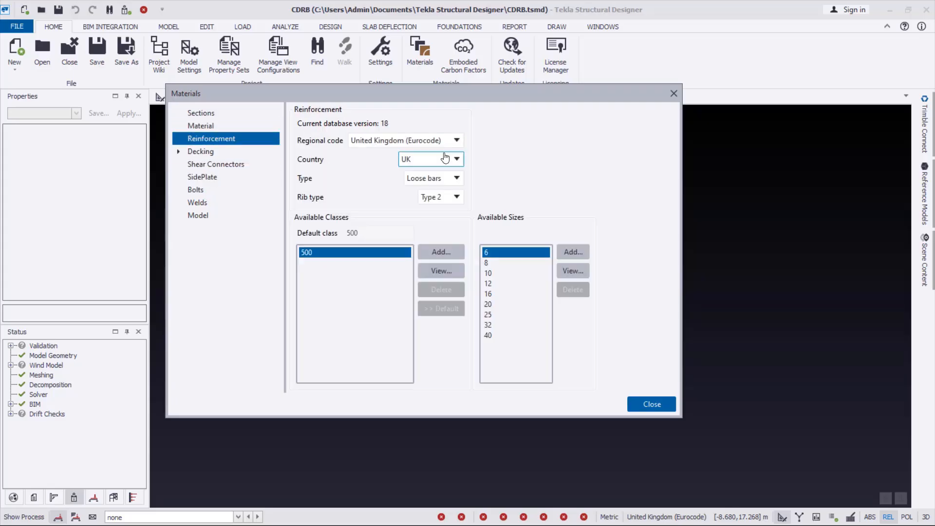
- Review the section database options and the available steel material grades, and close the materials database
{"action": "left_click", "coordinate": [214, 112]}
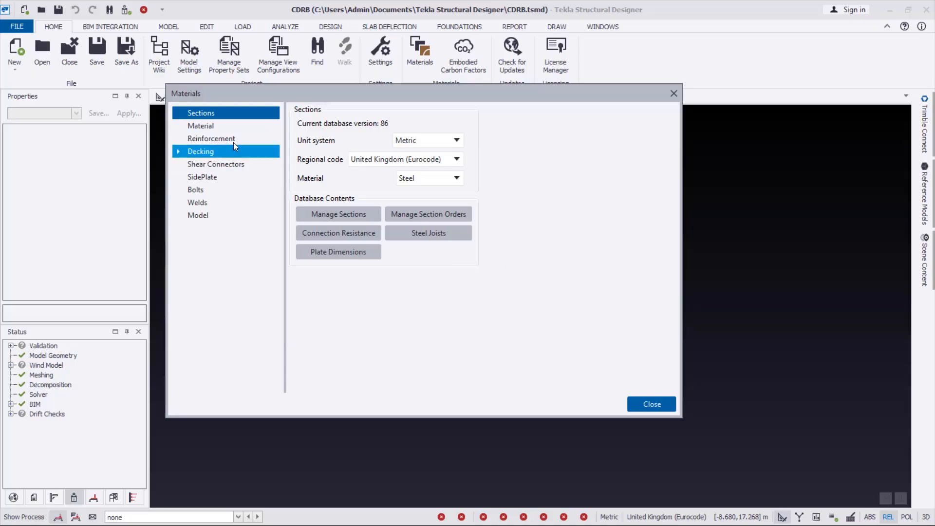
{"action": "left_click", "coordinate": [211, 126]}
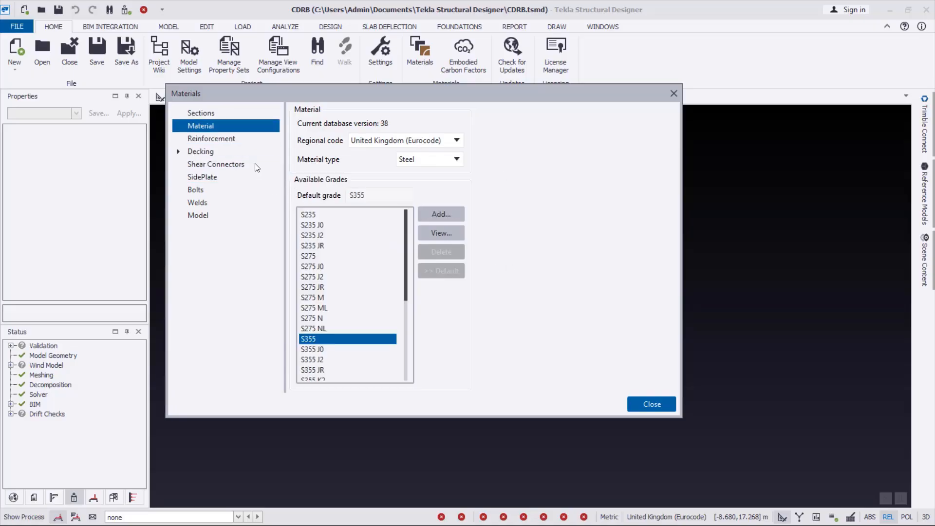
{"action": "left_click", "coordinate": [656, 409]}
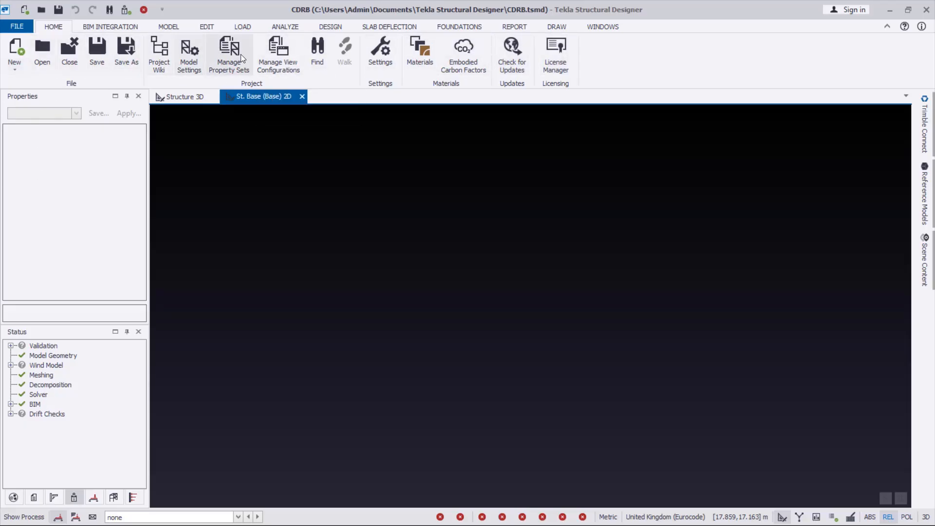
- Open the construction levels and insert four new levels, 1 to 4, above the Base level
{"action": "left_click", "coordinate": [170, 28]}
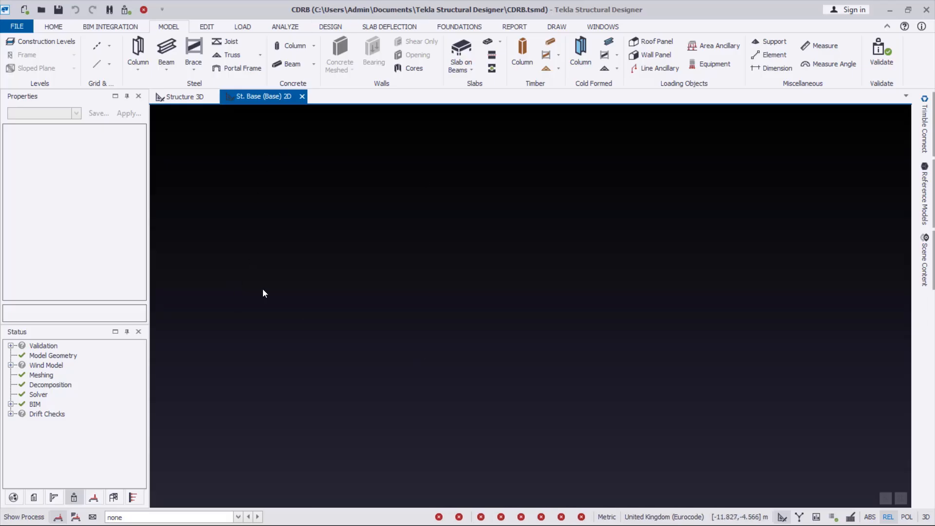
{"action": "left_click", "coordinate": [31, 38]}
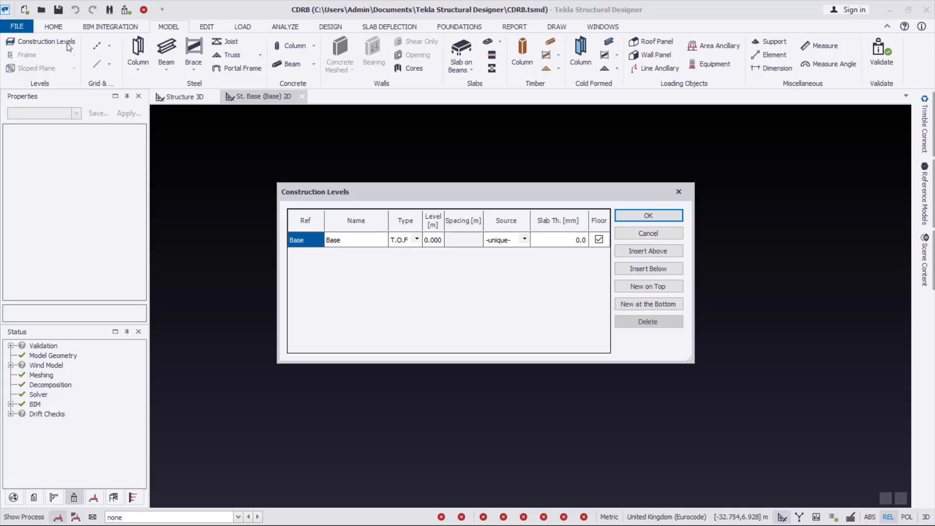
{"action": "left_click_drag", "start_coordinate": [567, 195], "coordinate": [556, 208]}
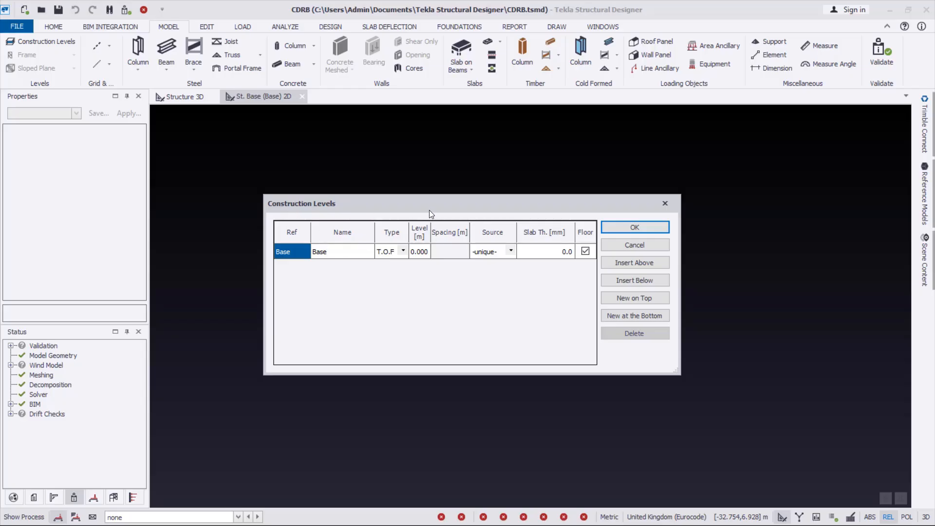
{"action": "left_click_drag", "start_coordinate": [430, 213], "coordinate": [436, 185]}
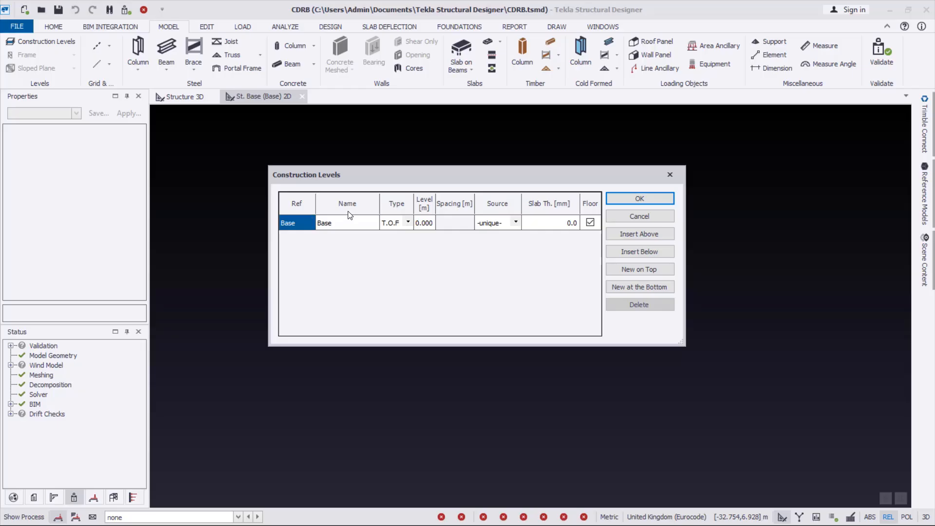
{"action": "left_click", "coordinate": [638, 235]}
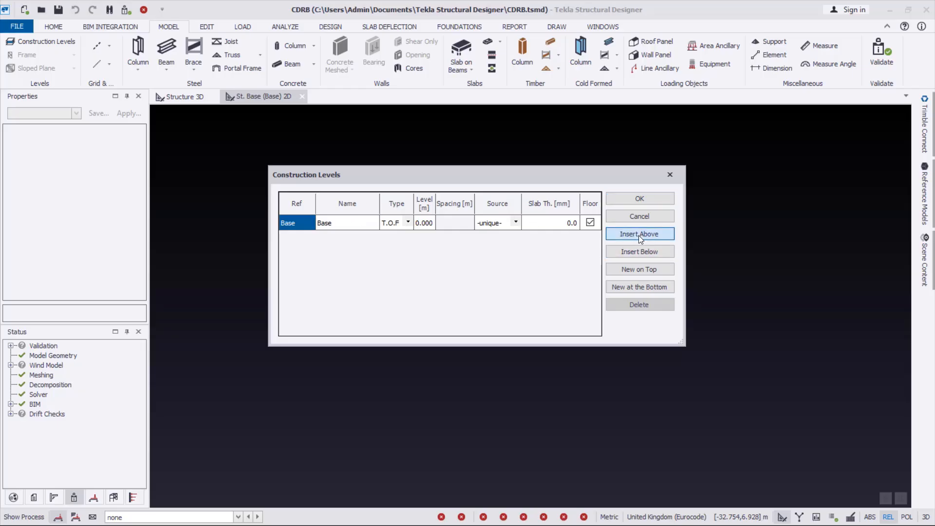
{"action": "left_click", "coordinate": [638, 235]}
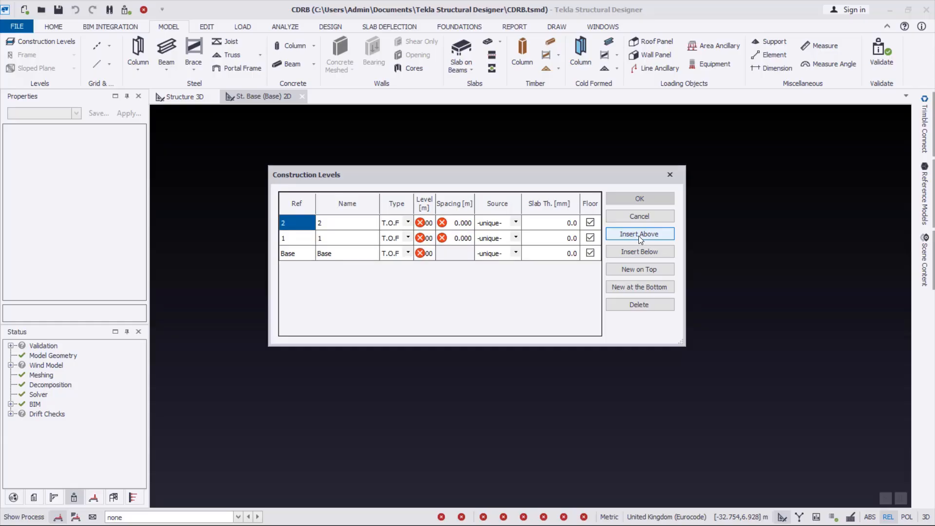
{"action": "left_click", "coordinate": [638, 235]}
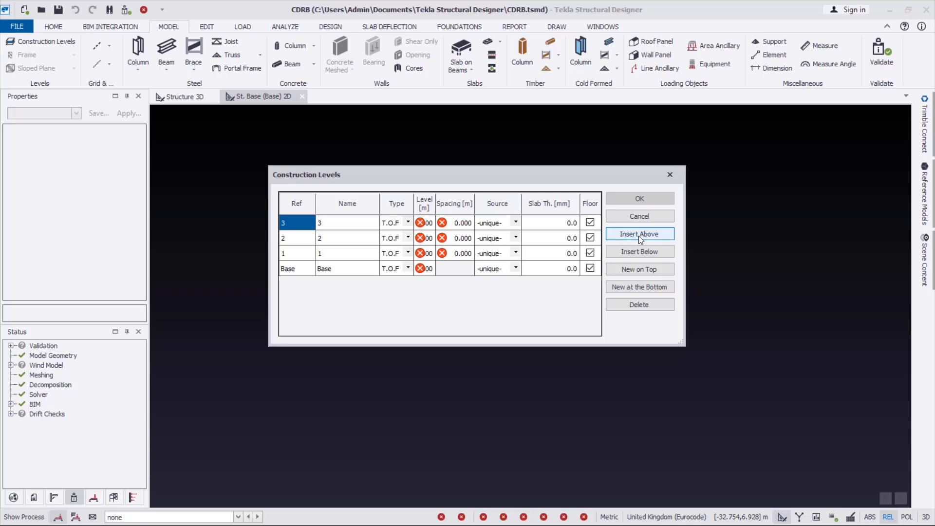
{"action": "left_click", "coordinate": [639, 235]}
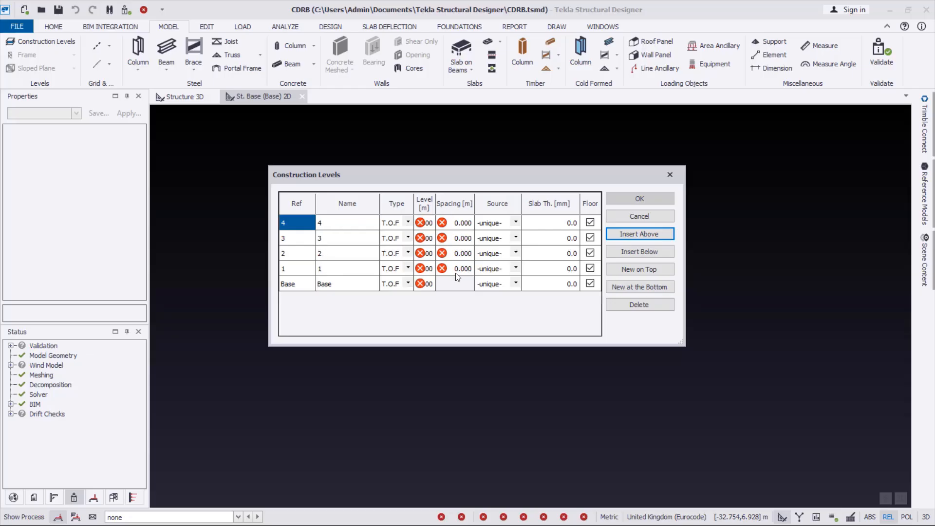
- Set the type of construction levels 1, 2, 3 and 4 to S.S.L
{"action": "left_click", "coordinate": [408, 268]}
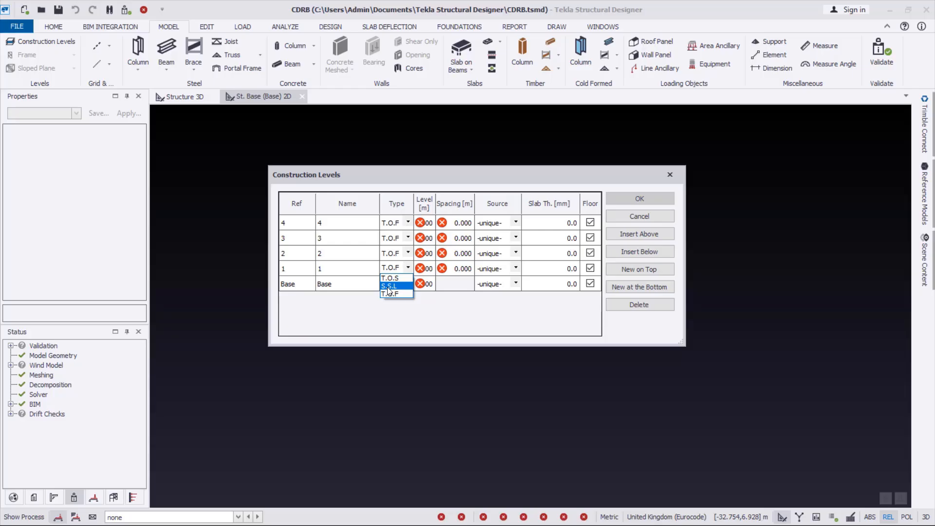
{"action": "left_click", "coordinate": [388, 286]}
{"action": "left_click", "coordinate": [408, 253]}
{"action": "left_click", "coordinate": [389, 271]}
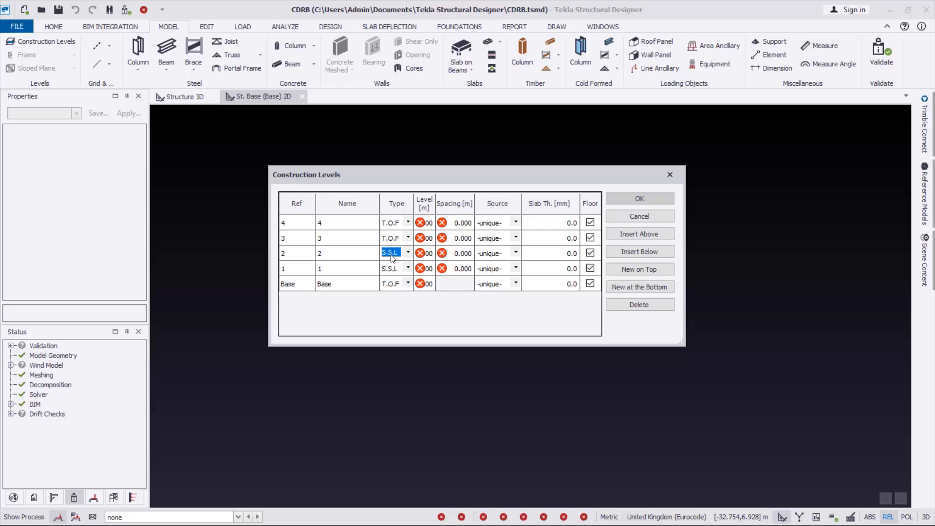
{"action": "left_click", "coordinate": [398, 239]}
{"action": "left_click", "coordinate": [405, 238]}
{"action": "left_click", "coordinate": [392, 255]}
{"action": "left_click", "coordinate": [405, 224]}
{"action": "left_click", "coordinate": [406, 223]}
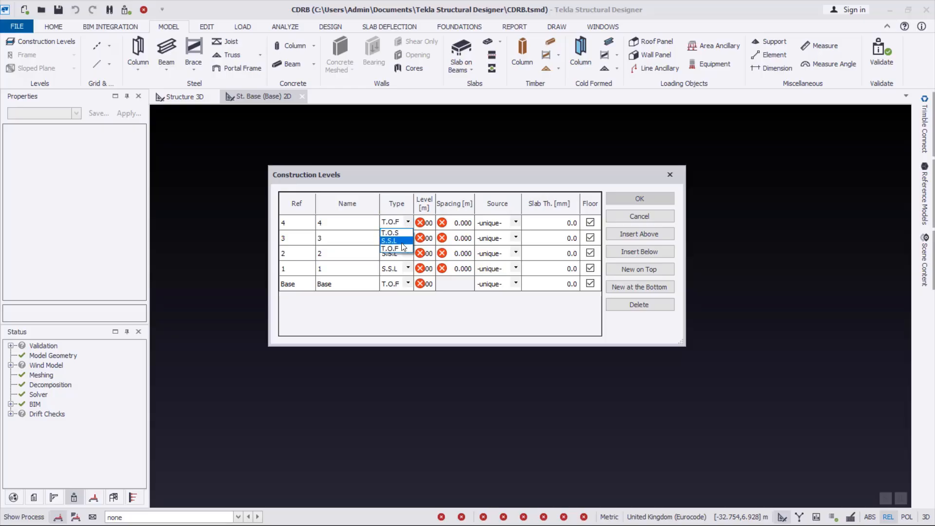
{"action": "left_click", "coordinate": [401, 242]}
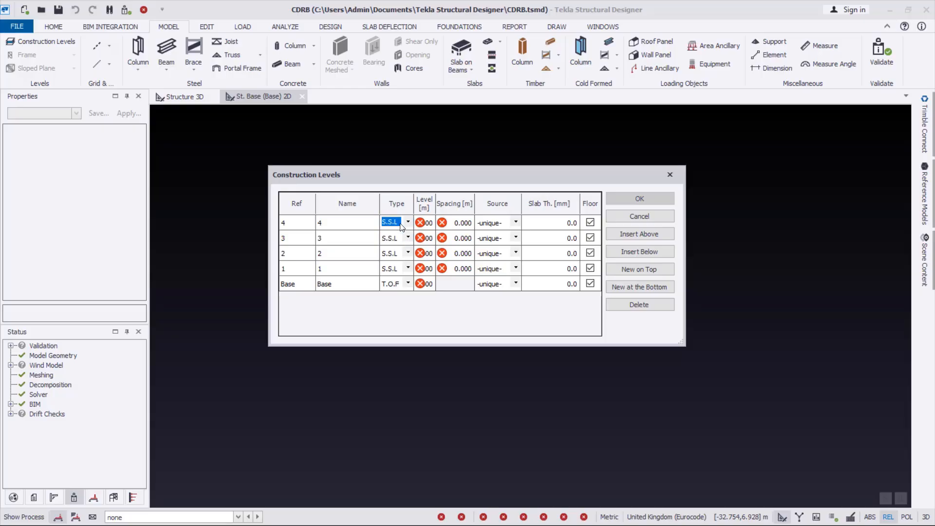
- Set the spacing of construction levels 1, 2, 3 and 4 to 3 m each
{"action": "left_click", "coordinate": [450, 273]}
{"action": "type", "text": "3"}
{"action": "left_click", "coordinate": [458, 253]}
{"action": "type", "text": "3"}
{"action": "left_click", "coordinate": [460, 239]}
{"action": "type", "text": "3"}
{"action": "left_click", "coordinate": [463, 223]}
{"action": "type", "text": "3"}
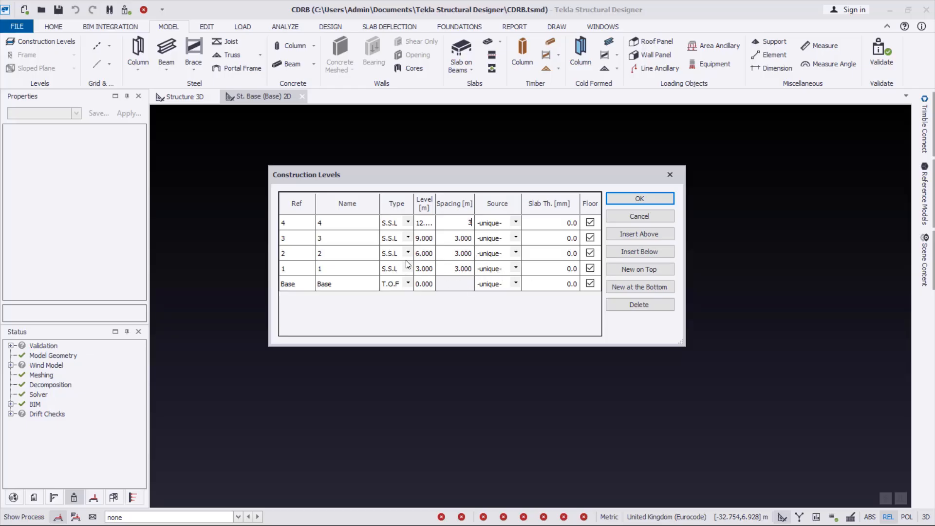
- Set level 1 as the source for construction levels 2 and 3
{"action": "left_click", "coordinate": [508, 254]}
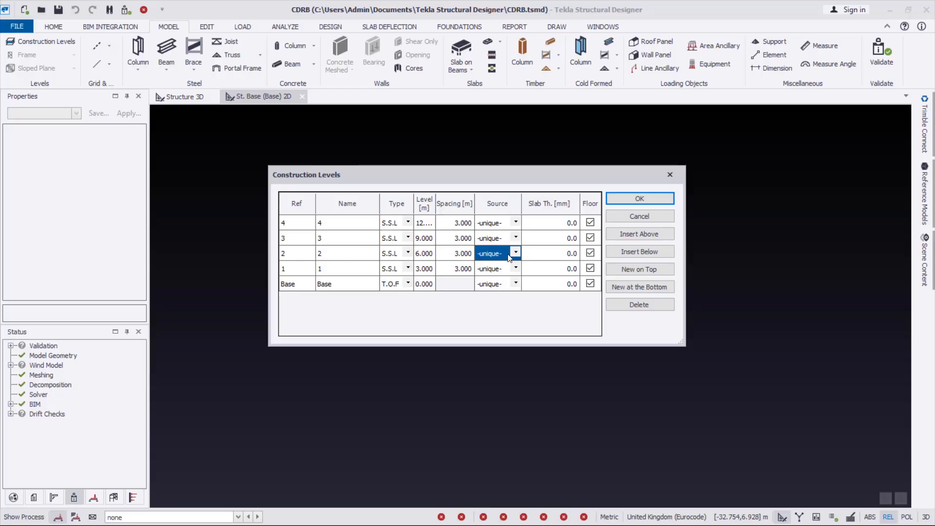
{"action": "left_click", "coordinate": [515, 252]}
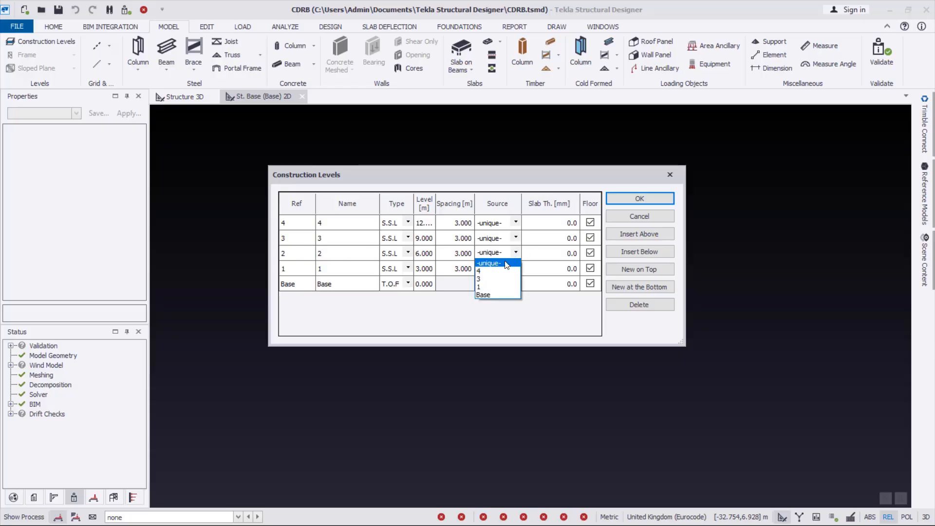
{"action": "left_click", "coordinate": [487, 287]}
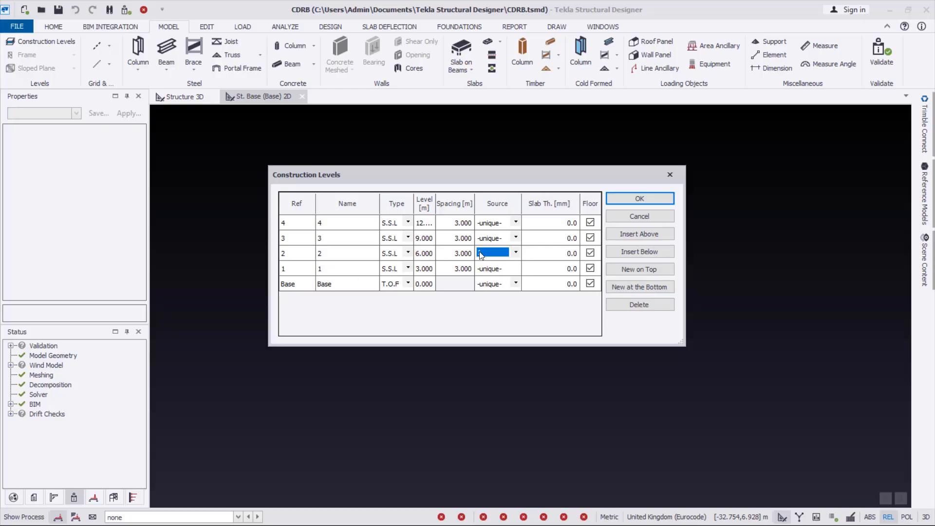
{"action": "left_click", "coordinate": [515, 237]}
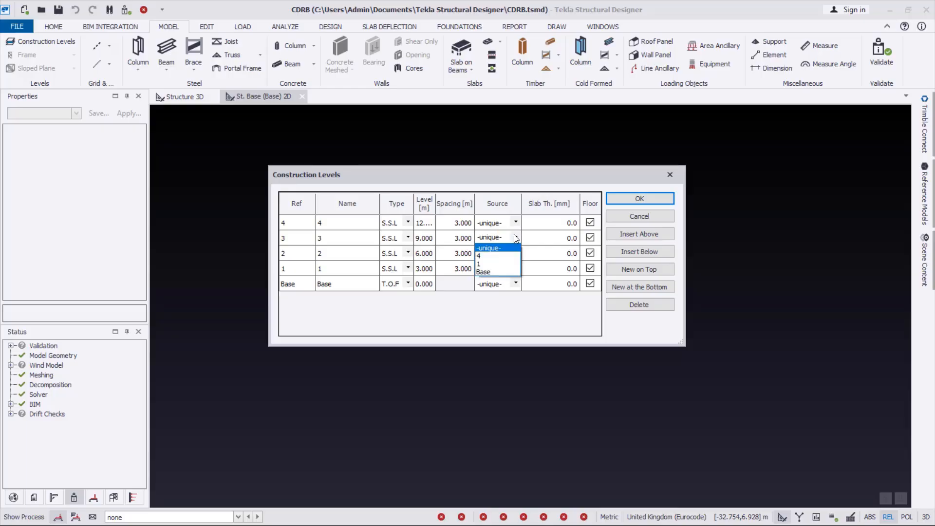
{"action": "left_click", "coordinate": [480, 263]}
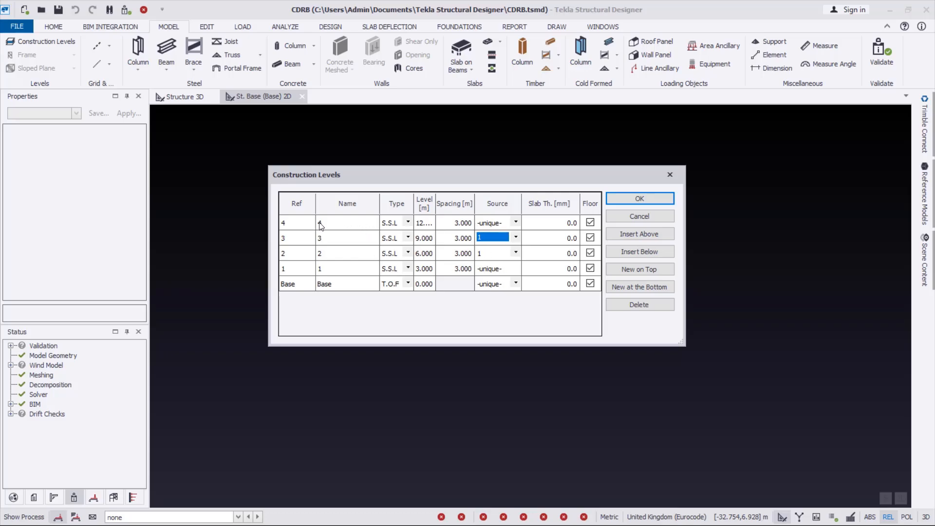
- Set the slab thickness of levels 1 to 4 to 180 mm and accept the construction levels
{"action": "left_click", "coordinate": [554, 273]}
{"action": "type", "text": "1"}
{"action": "type", "text": "80"}
{"action": "left_click", "coordinate": [573, 257]}
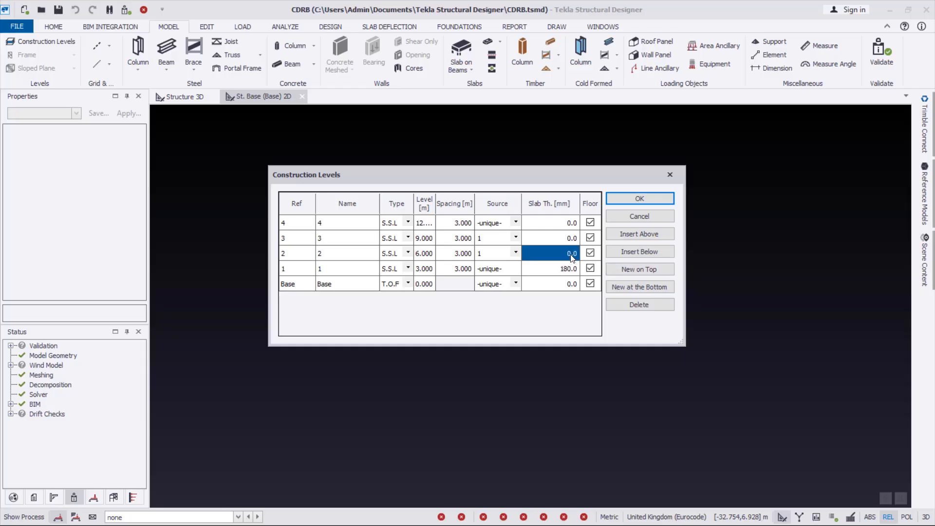
{"action": "type", "text": "1"}
{"action": "type", "text": "18"}
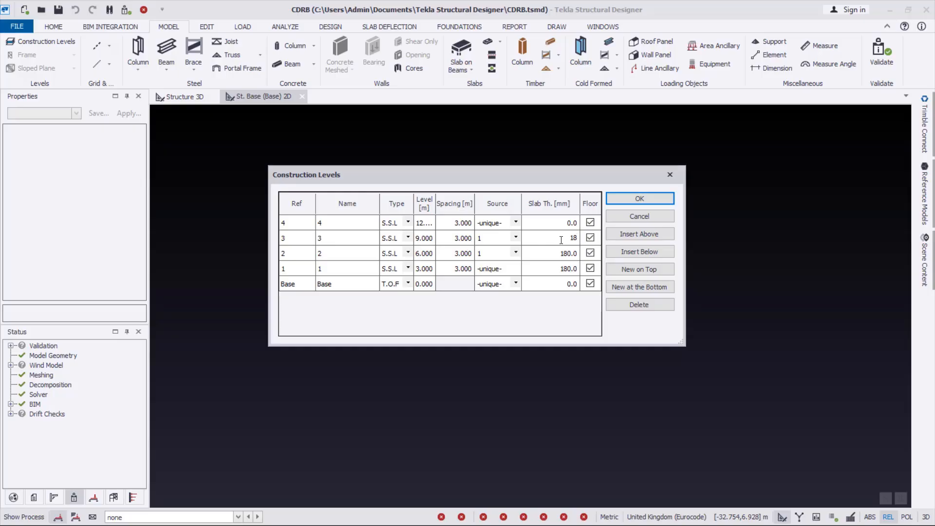
{"action": "left_click", "coordinate": [568, 227]}
{"action": "type", "text": "180"}
{"action": "left_click", "coordinate": [567, 239]}
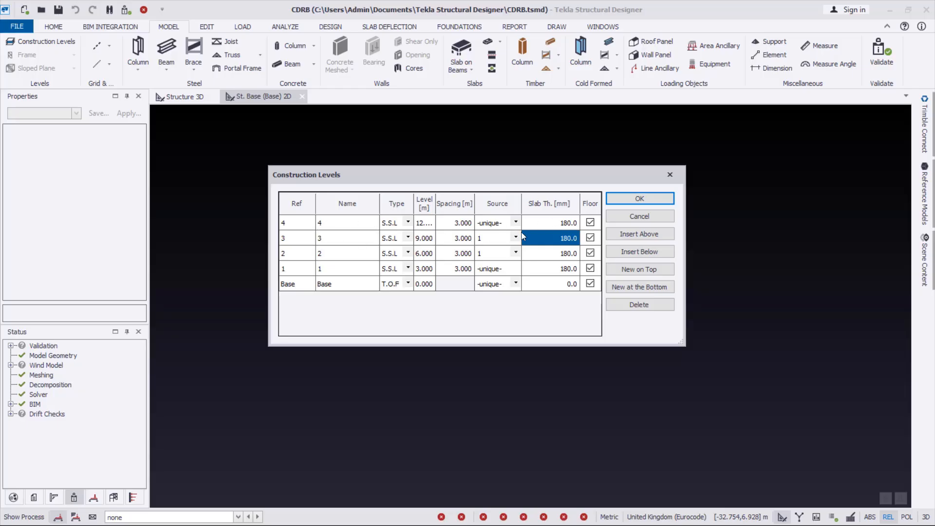
{"action": "left_click", "coordinate": [591, 224]}
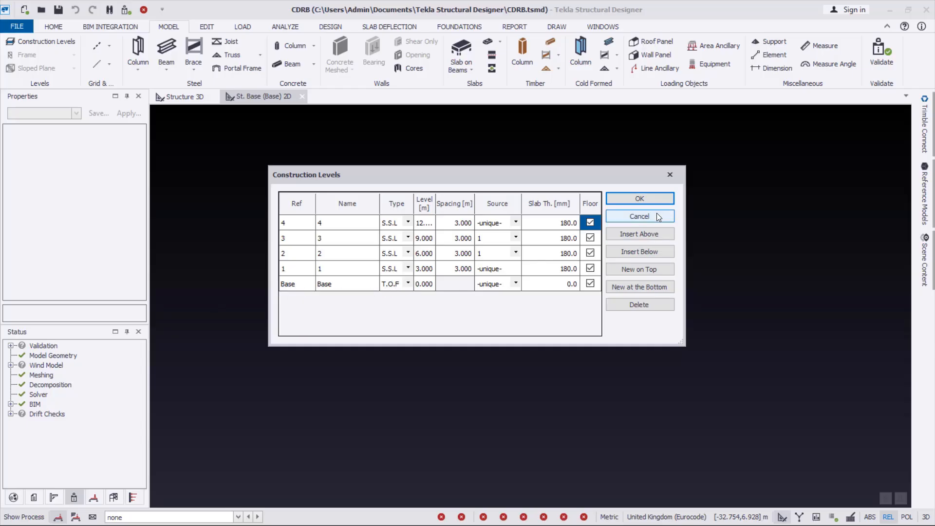
{"action": "left_click", "coordinate": [643, 198]}
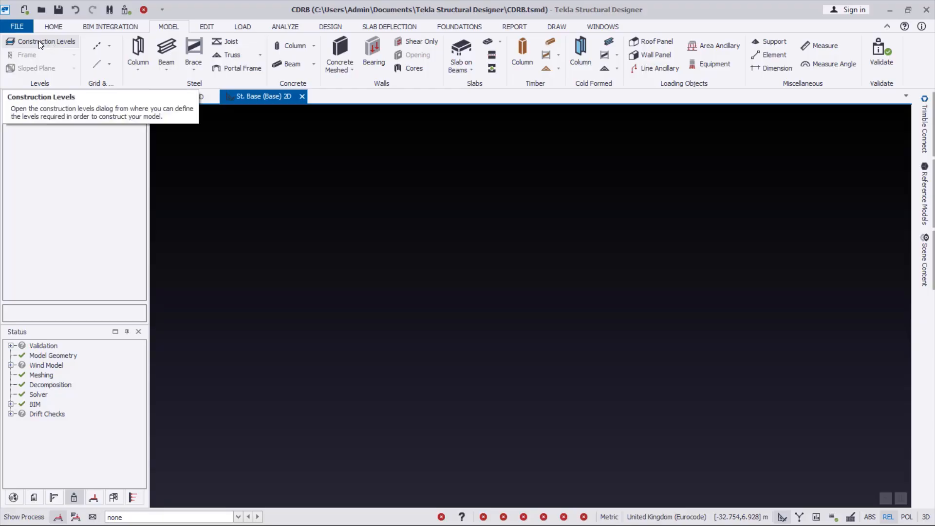
- Expand the levels in the structure tree and check the properties of the Base, 1, 2 and 4 levels
{"action": "left_click", "coordinate": [113, 497]}
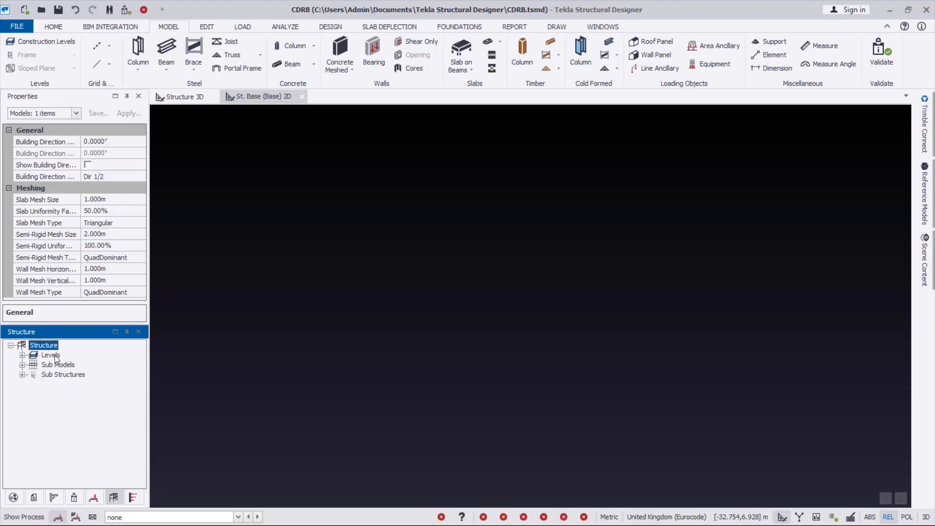
{"action": "left_click", "coordinate": [22, 355]}
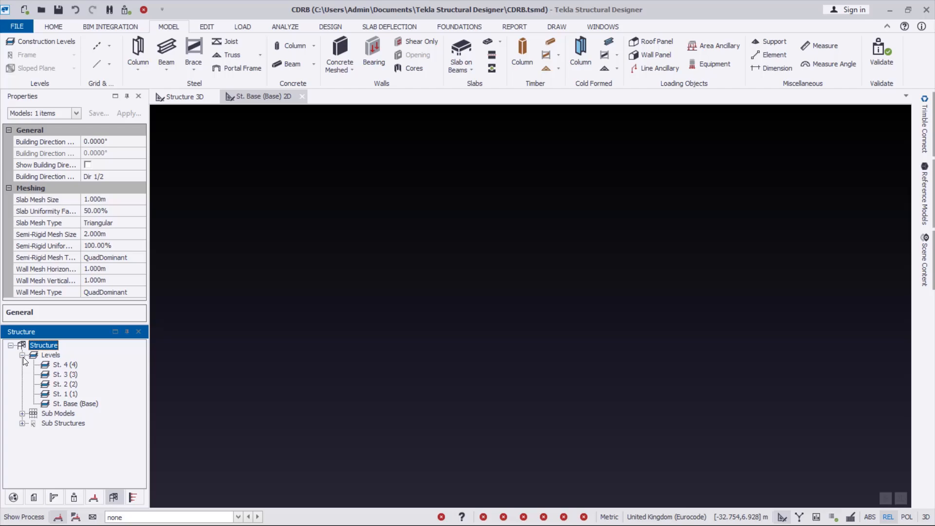
{"action": "left_click", "coordinate": [70, 403]}
{"action": "left_click", "coordinate": [69, 394]}
{"action": "left_click", "coordinate": [71, 385]}
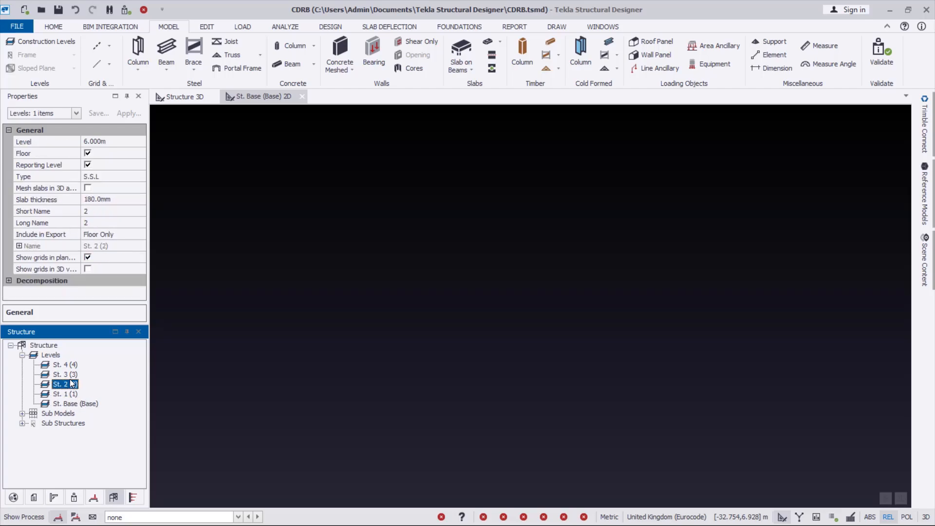
{"action": "left_click", "coordinate": [71, 366]}
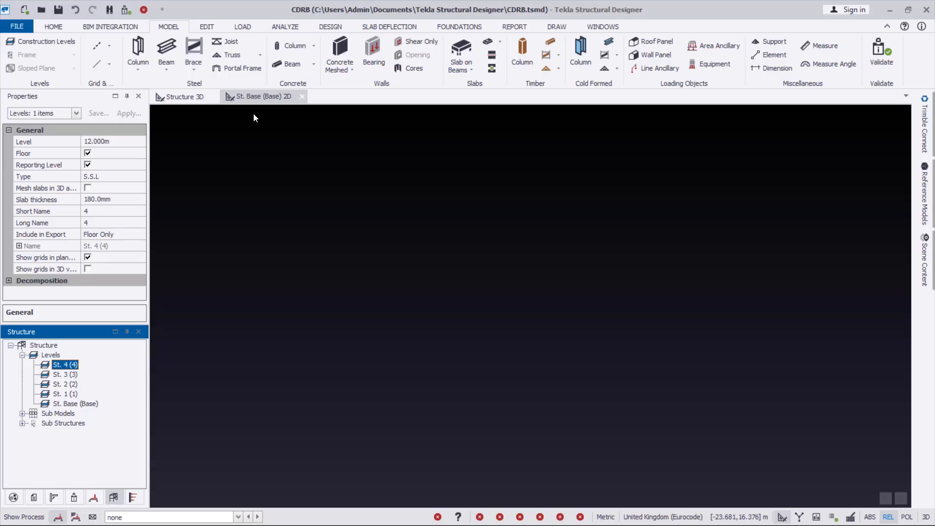
- Start a rectangular grid on the St. Base plan, keeping the name AG 1, the current colour, all levels and origin 0, 0
{"action": "left_click", "coordinate": [255, 97]}
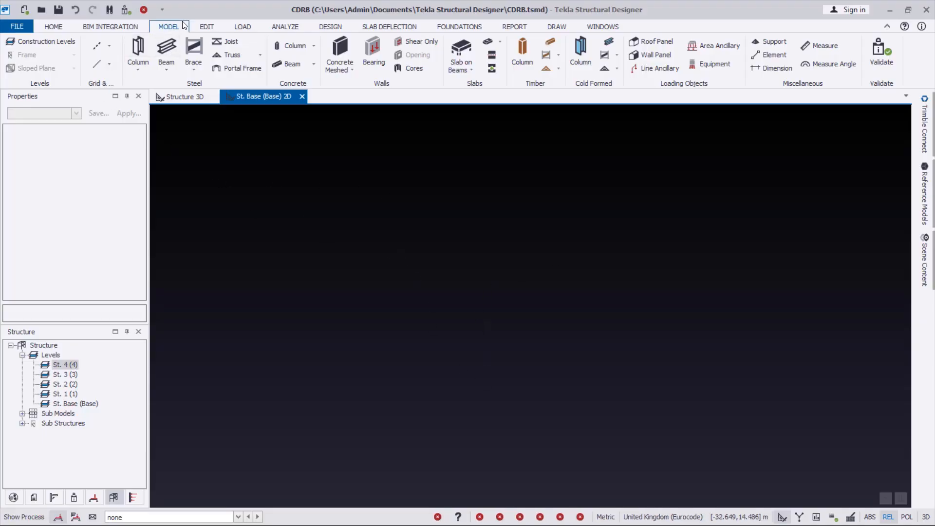
{"action": "left_click", "coordinate": [110, 46]}
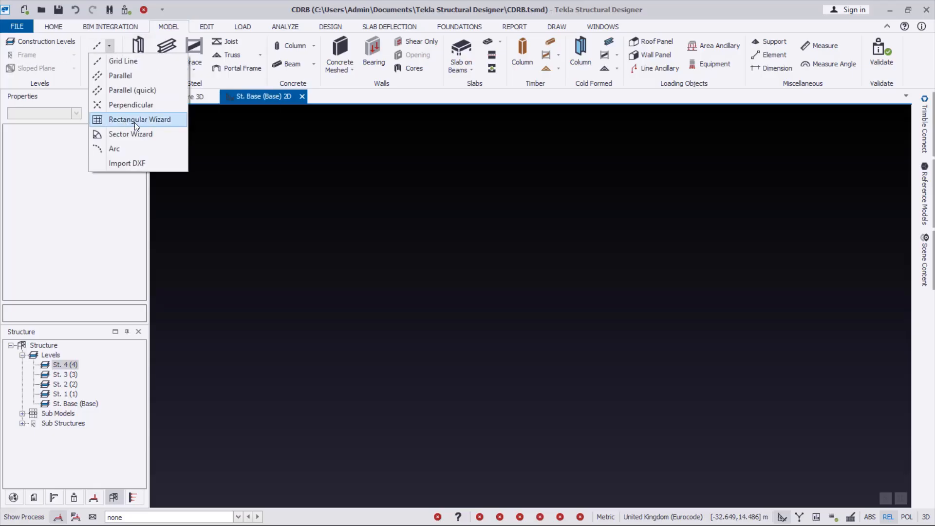
{"action": "left_click", "coordinate": [253, 167]}
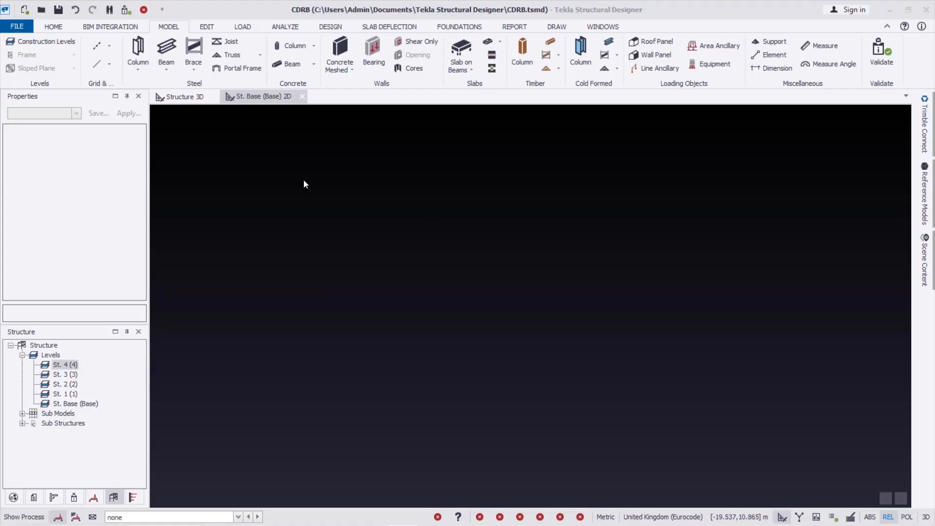
{"action": "left_click", "coordinate": [110, 42]}
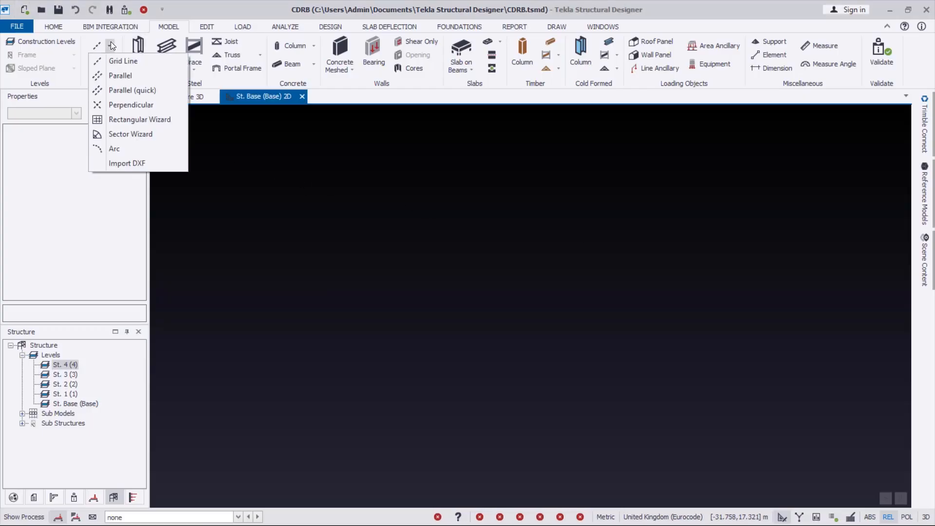
{"action": "left_click", "coordinate": [142, 123]}
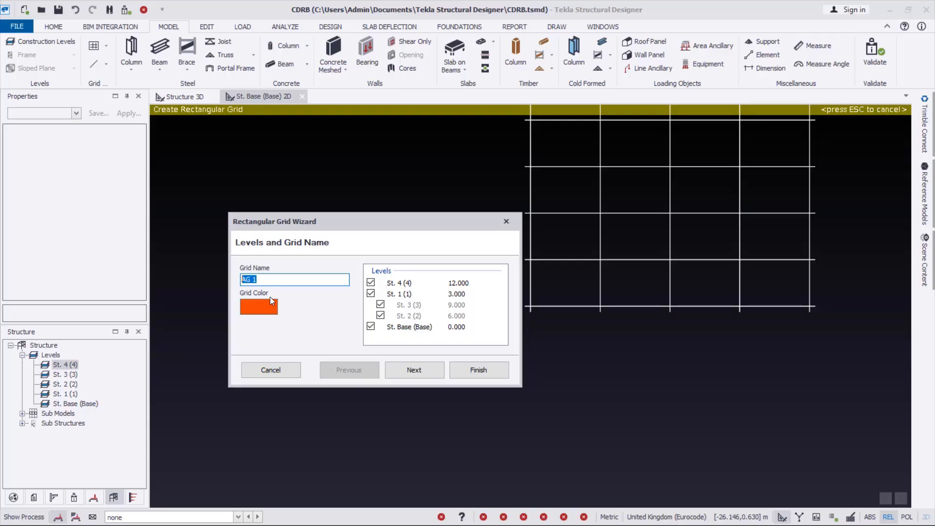
{"action": "left_click", "coordinate": [259, 306]}
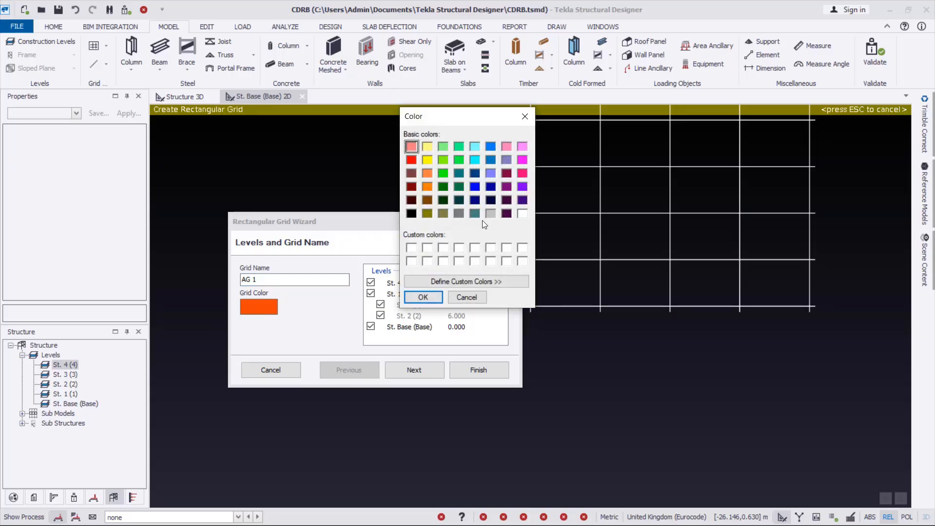
{"action": "left_click", "coordinate": [466, 298]}
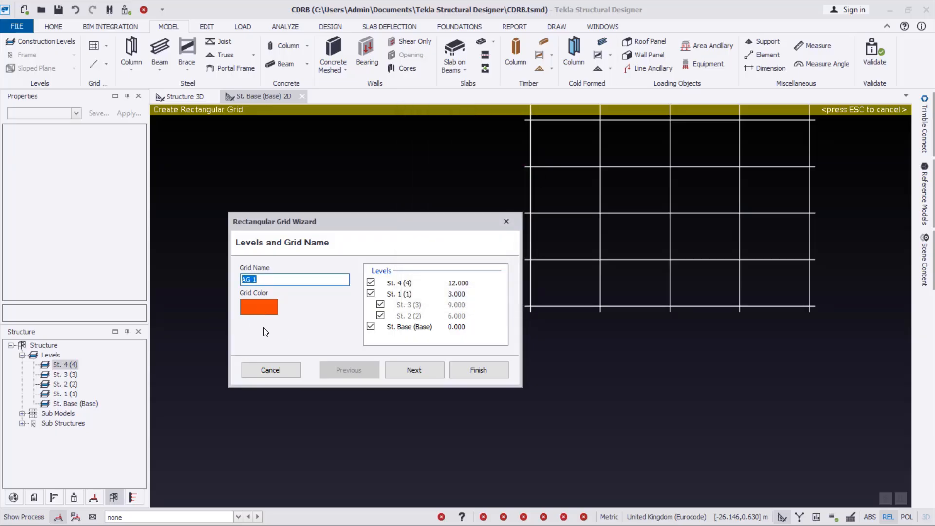
{"action": "left_click", "coordinate": [413, 373]}
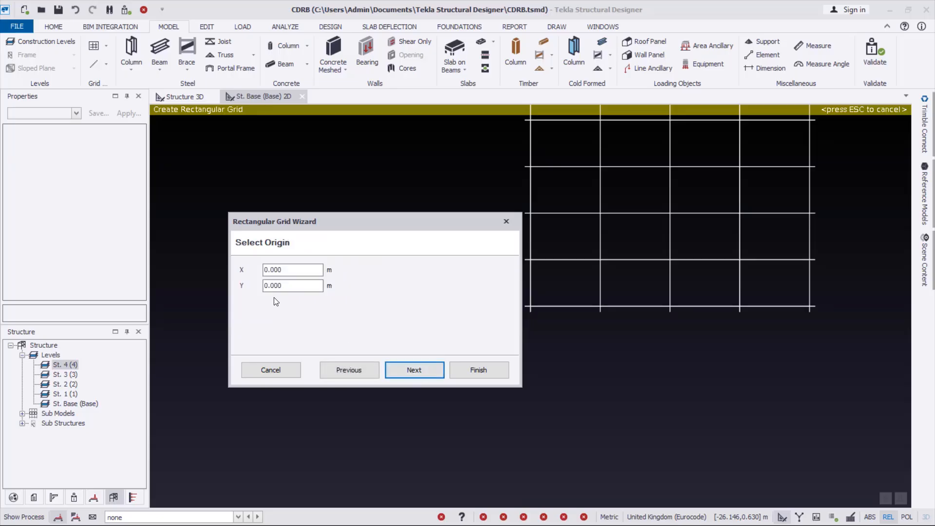
{"action": "left_click", "coordinate": [414, 372]}
{"action": "left_click", "coordinate": [413, 371]}
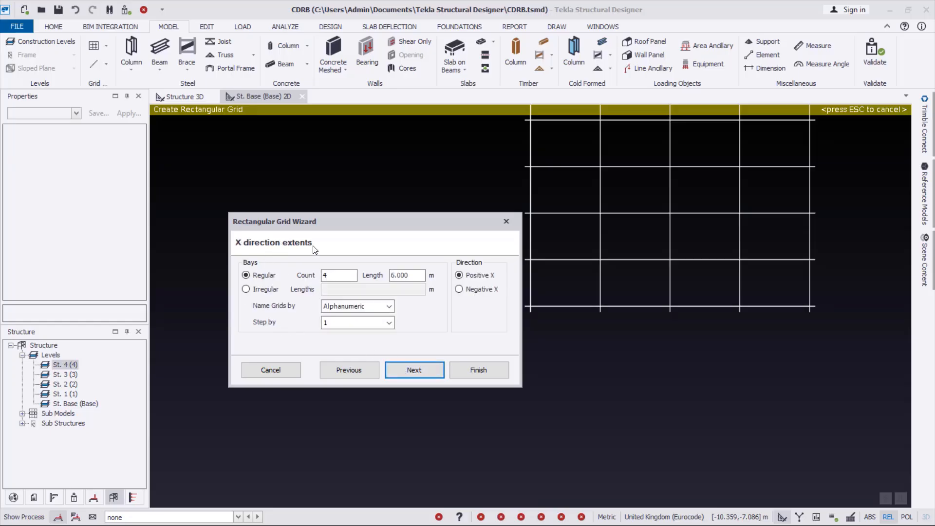
- Check the reference grid plan image and set irregular X-direction bays of 3, 4, 3 and 2 m
{"action": "left_click_drag", "start_coordinate": [366, 223], "coordinate": [330, 205]}
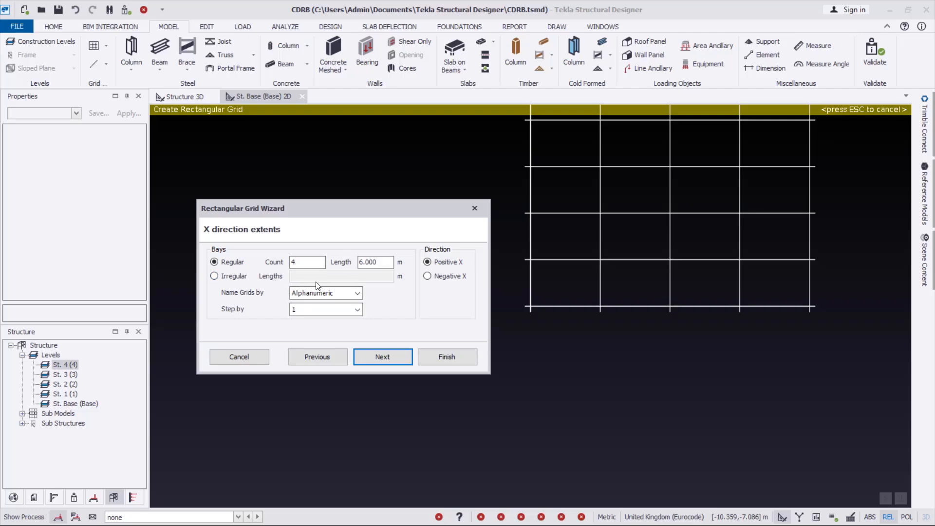
{"action": "key", "text": "alt+Tab"}
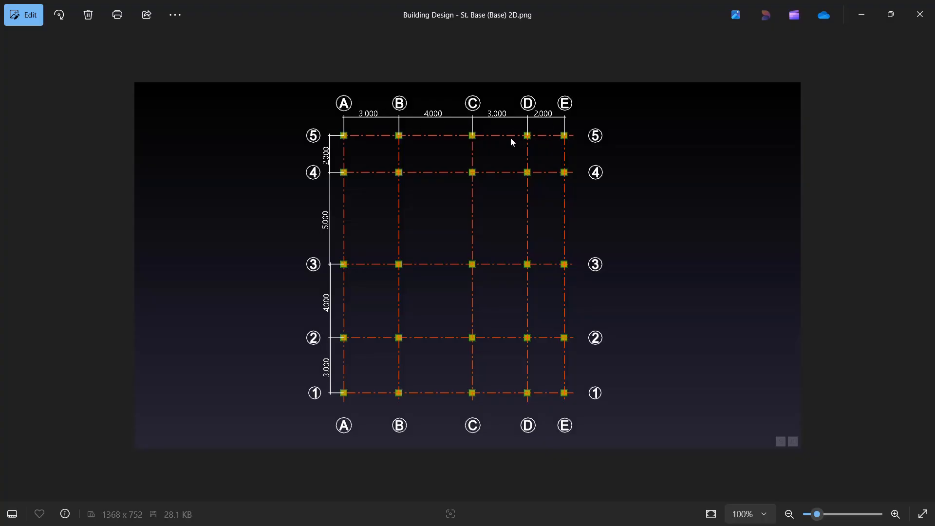
{"action": "key", "text": "alt+Tab"}
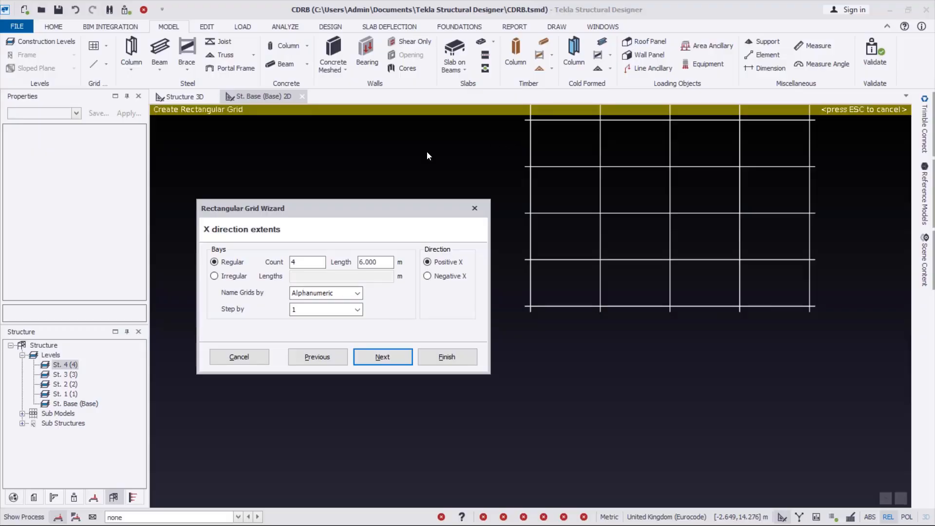
{"action": "left_click", "coordinate": [215, 276]}
{"action": "left_click", "coordinate": [312, 275]}
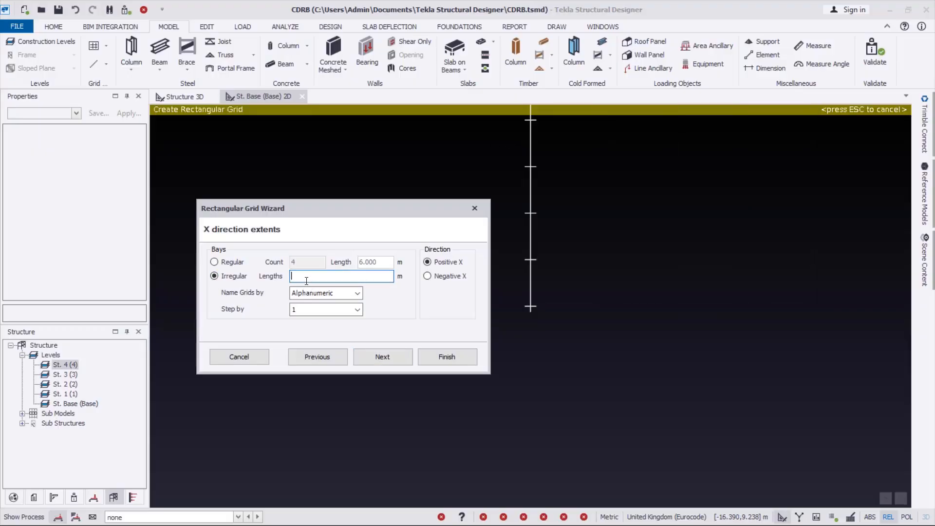
{"action": "type", "text": "3"}
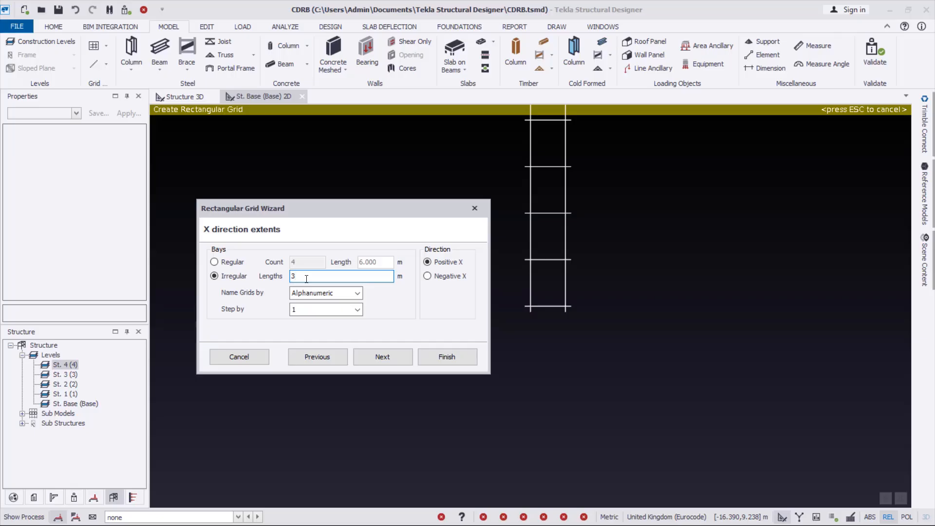
{"action": "type", "text": ",4"}
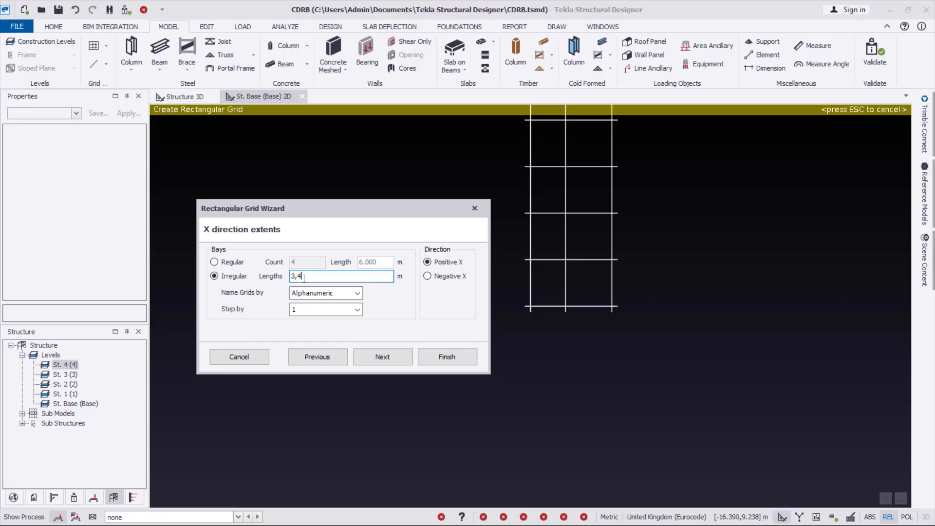
{"action": "type", "text": ",3"}
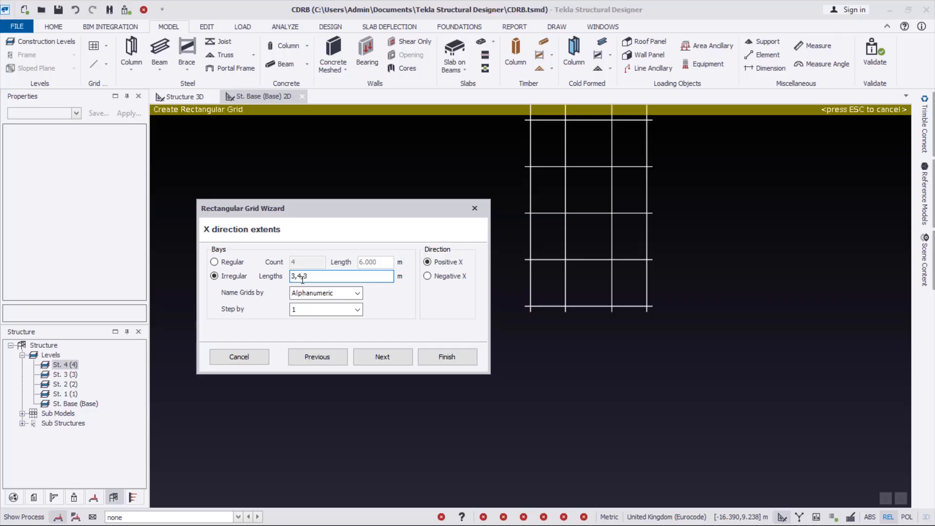
{"action": "type", "text": ",2"}
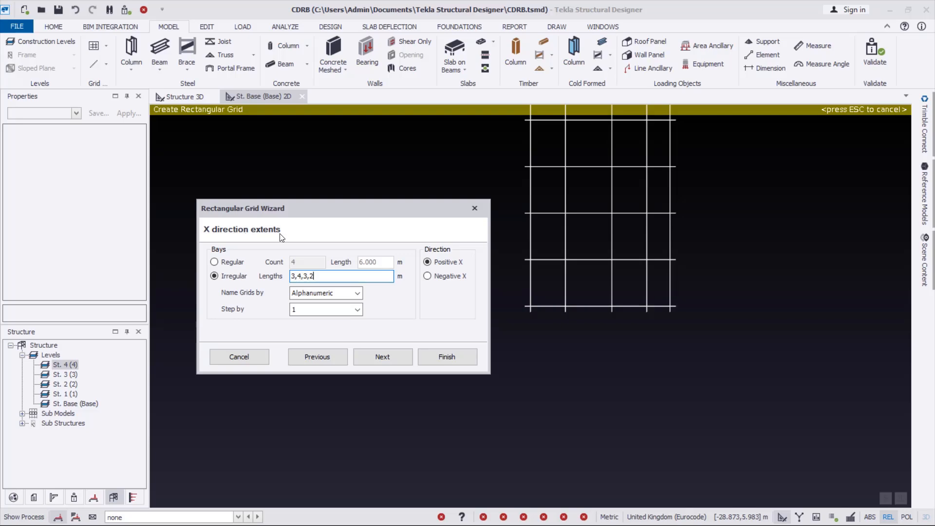
{"action": "left_click", "coordinate": [390, 359]}
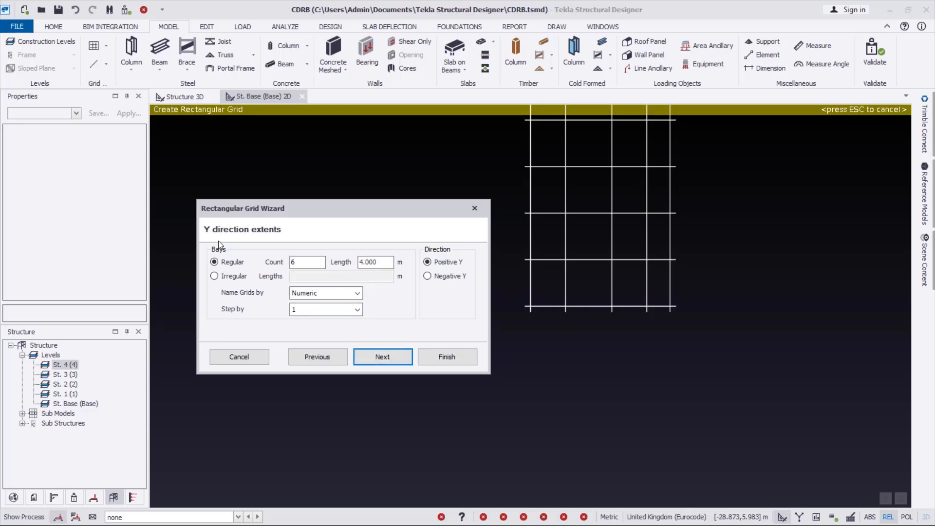
- Set irregular Y-direction bays of 3, 4, 5 and 2 m, matching the reference grid plan image
{"action": "left_click", "coordinate": [214, 276]}
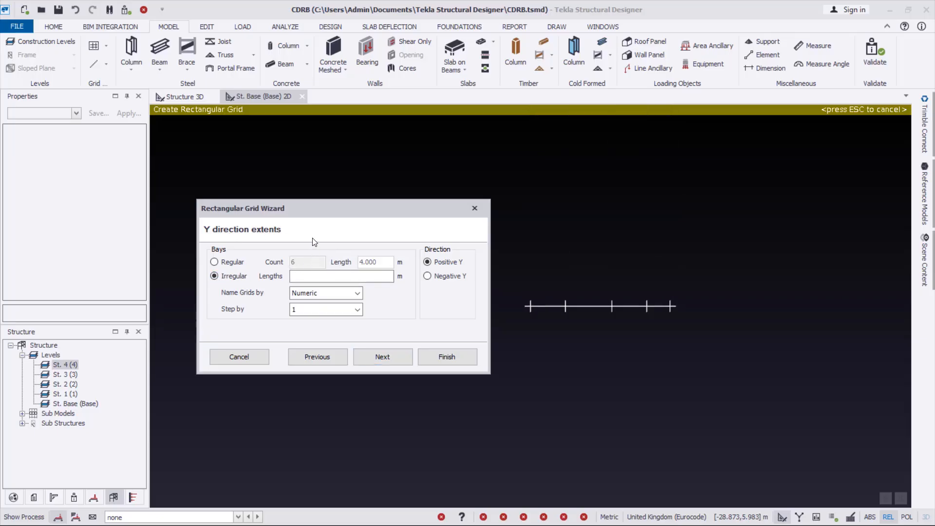
{"action": "key", "text": "alt+Tab"}
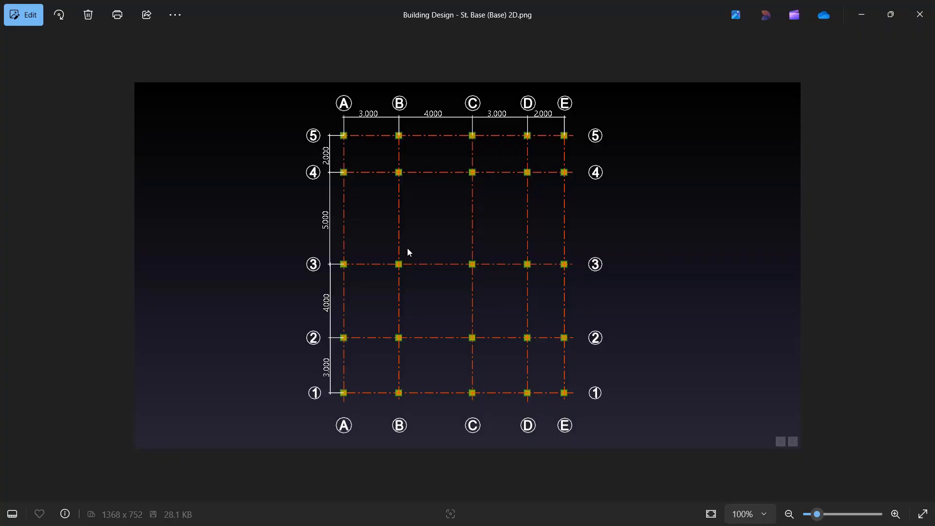
{"action": "key", "text": "alt+Tab"}
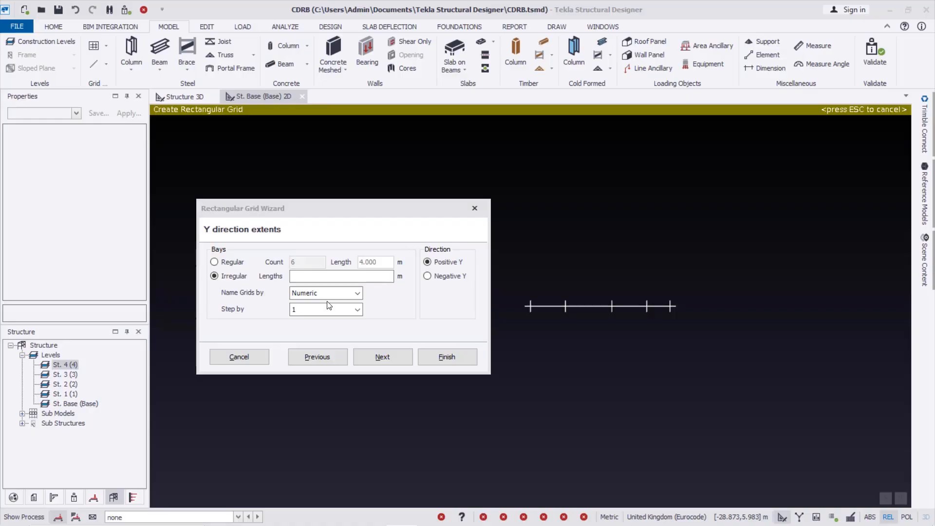
{"action": "left_click", "coordinate": [312, 277]}
{"action": "type", "text": "3"}
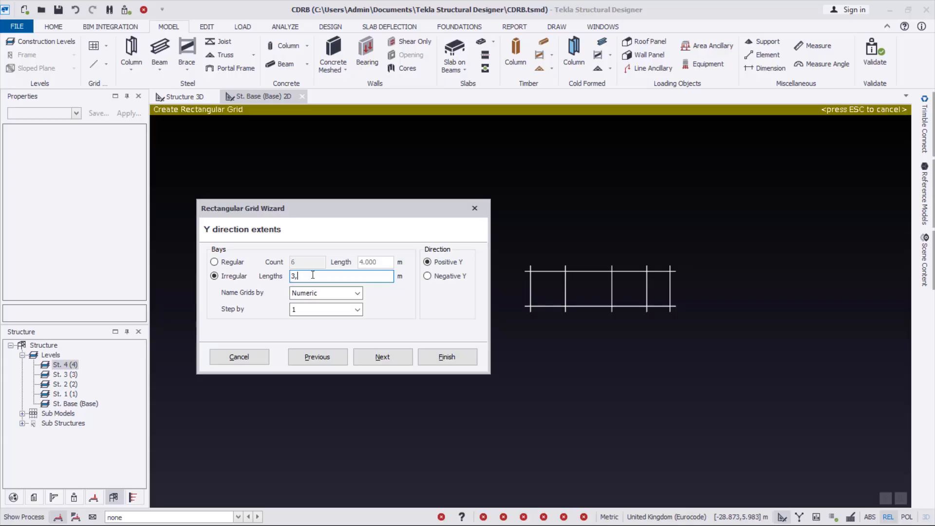
{"action": "type", "text": ",4,5"}
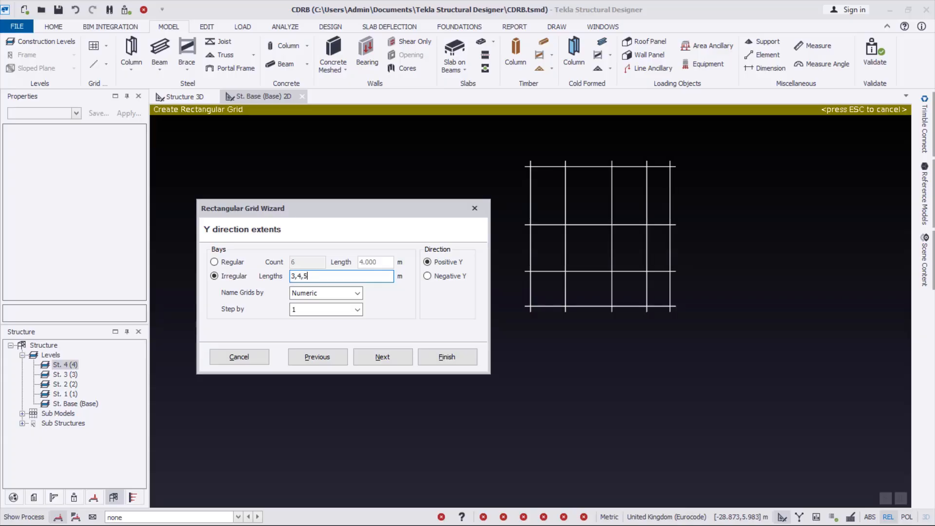
{"action": "type", "text": ",2"}
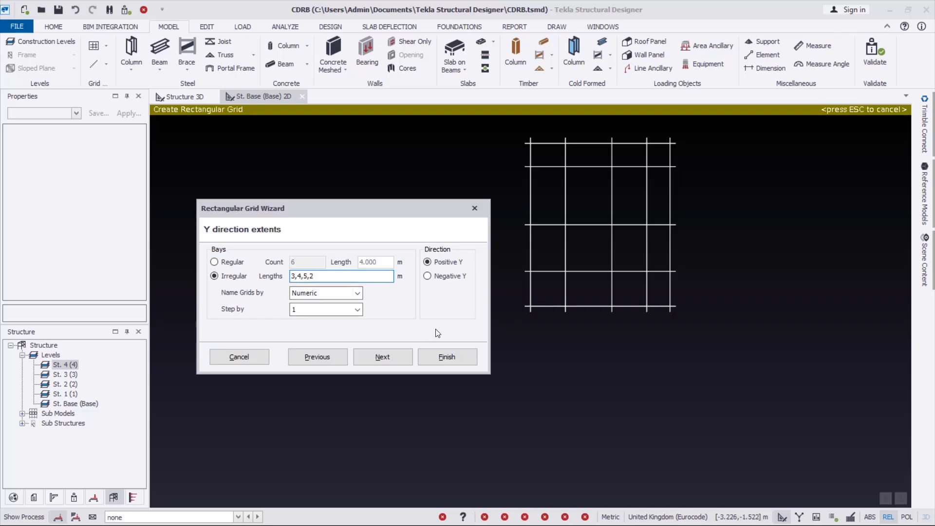
- Keep the grid rotation at 0° and the axis angle at 90° relative to the X axis, and create the grid
{"action": "left_click", "coordinate": [391, 361]}
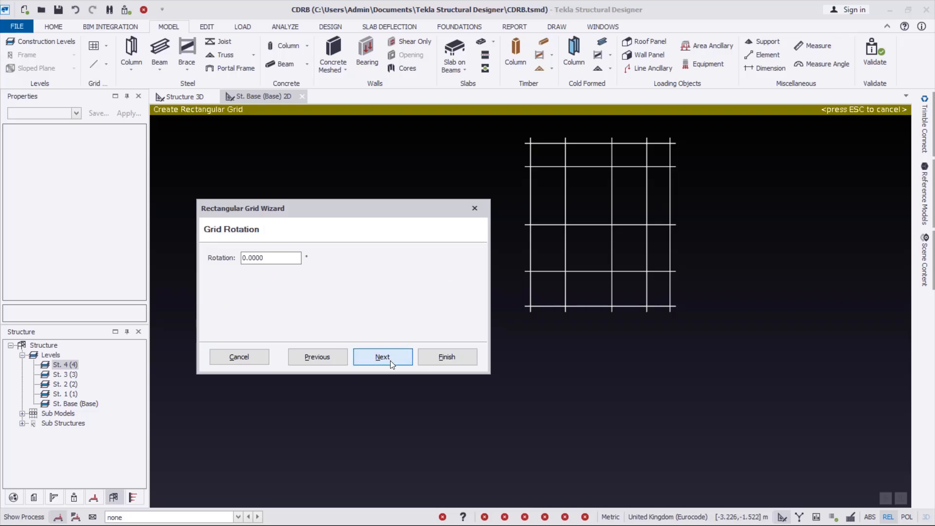
{"action": "left_click", "coordinate": [390, 360]}
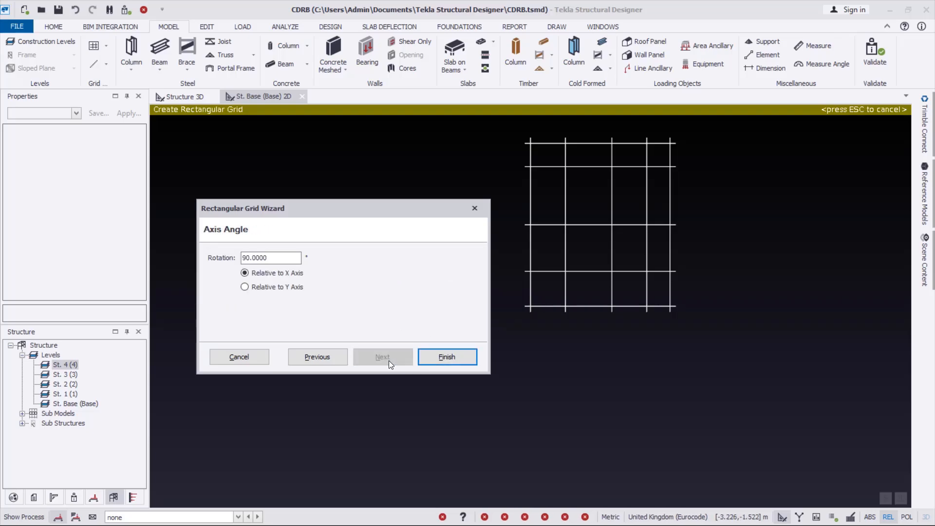
{"action": "left_click", "coordinate": [433, 358]}
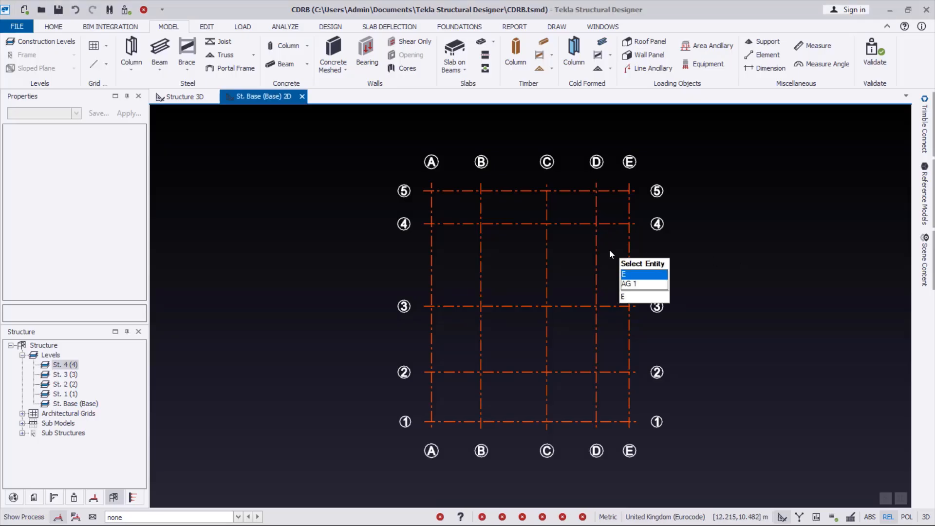
- Dimension the bay between grid lines A and B along grid line 5, placing the dimension just above that line
{"action": "scroll", "coordinate": [374, 162], "scroll_direction": "down", "scroll_amount": 2}
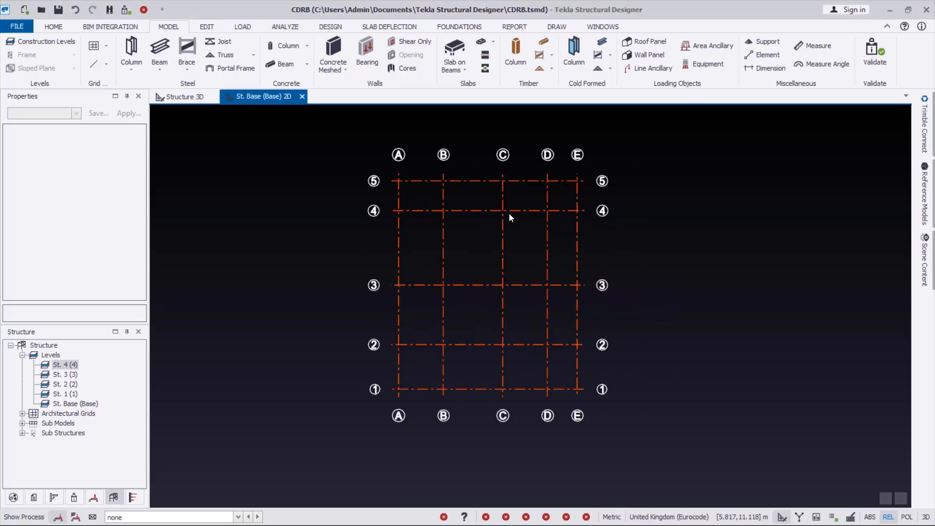
{"action": "scroll", "coordinate": [495, 158], "scroll_direction": "up", "scroll_amount": 1}
{"action": "scroll", "coordinate": [455, 182], "scroll_direction": "down", "scroll_amount": 1}
{"action": "scroll", "coordinate": [412, 155], "scroll_direction": "up", "scroll_amount": 1}
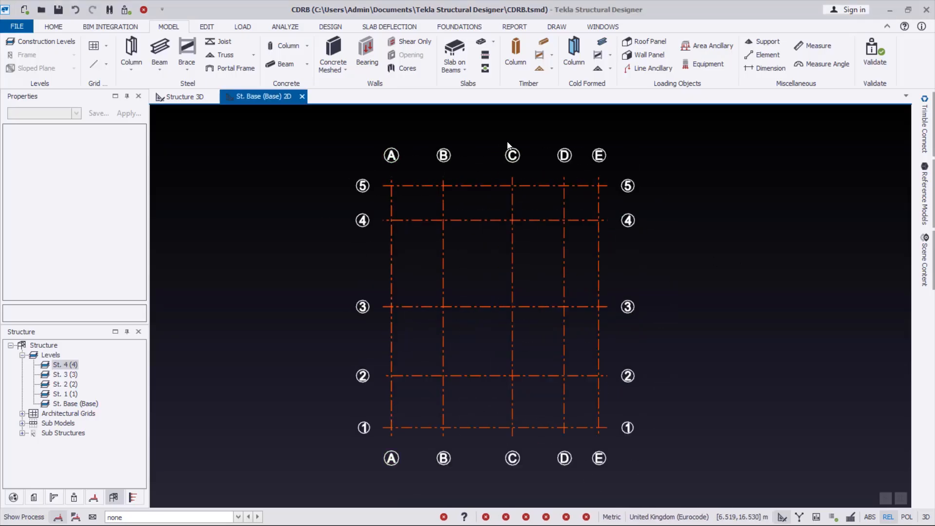
{"action": "scroll", "coordinate": [511, 175], "scroll_direction": "up", "scroll_amount": 1}
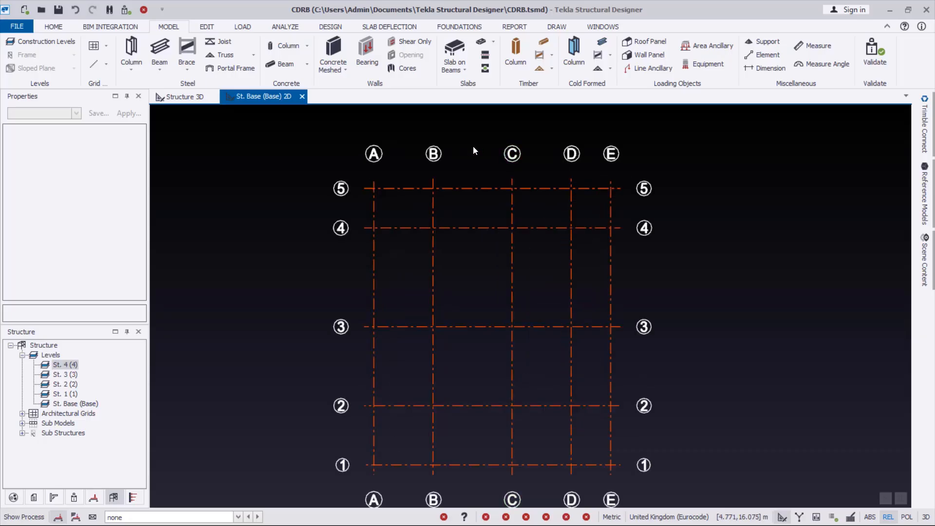
{"action": "left_click", "coordinate": [771, 73]}
{"action": "left_click", "coordinate": [373, 188]}
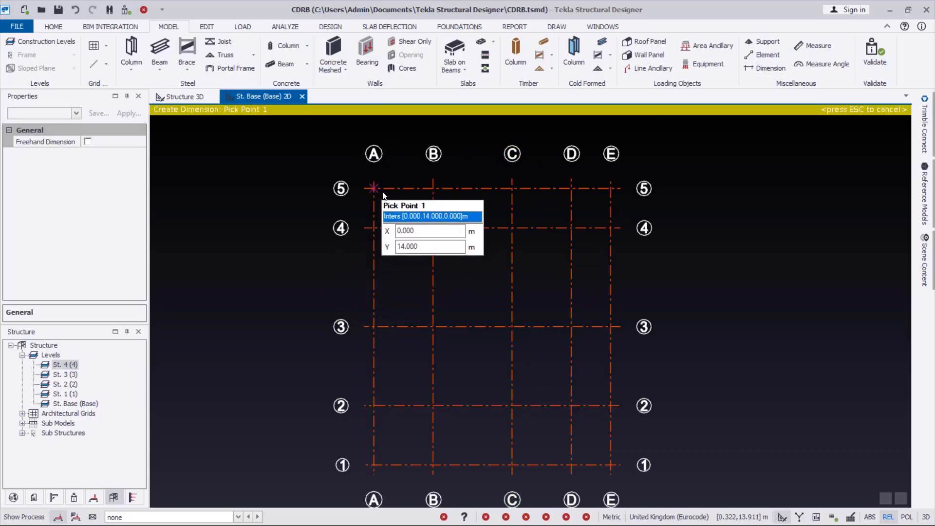
{"action": "left_click", "coordinate": [438, 190]}
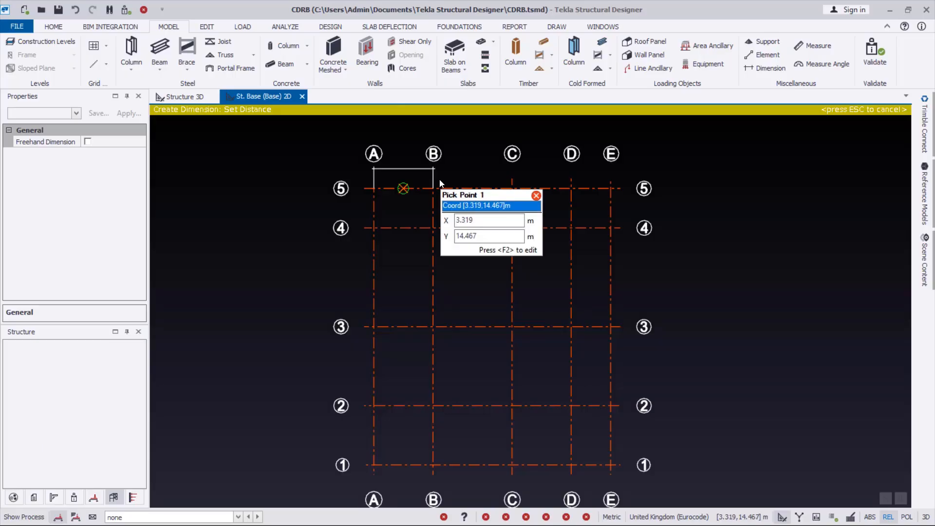
{"action": "left_click", "coordinate": [439, 180]}
{"action": "scroll", "coordinate": [392, 168], "scroll_direction": "up", "scroll_amount": 2}
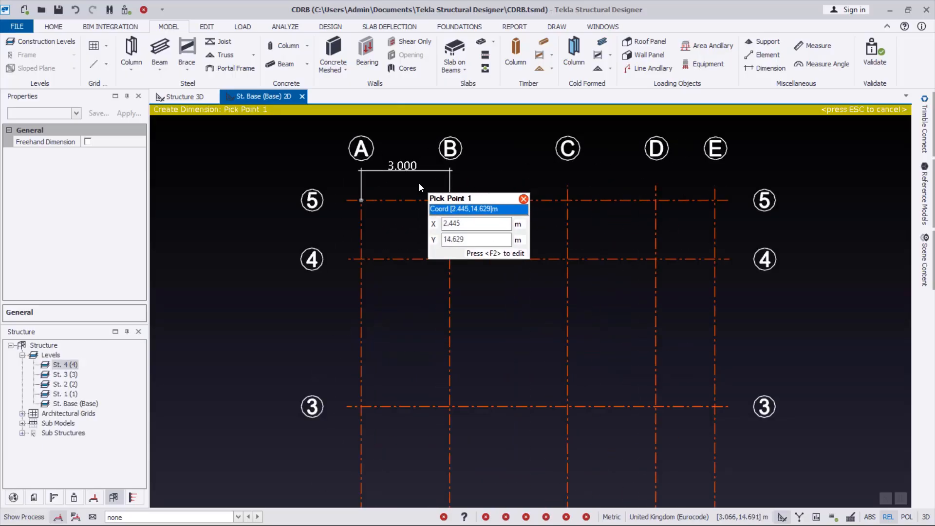
{"action": "key", "text": "Escape"}
- Delete the dimension between grid lines A and B
{"action": "left_click", "coordinate": [408, 174]}
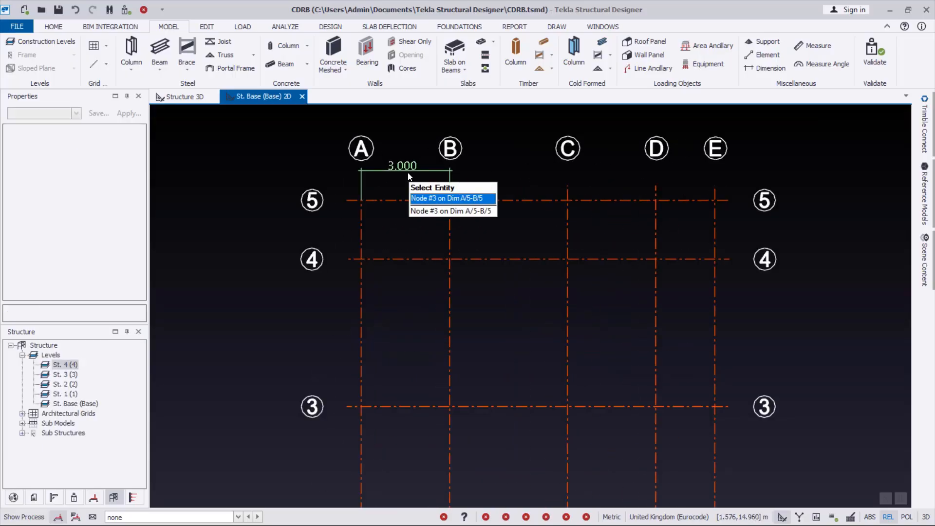
{"action": "left_click", "coordinate": [408, 173]}
{"action": "left_click", "coordinate": [144, 10]}
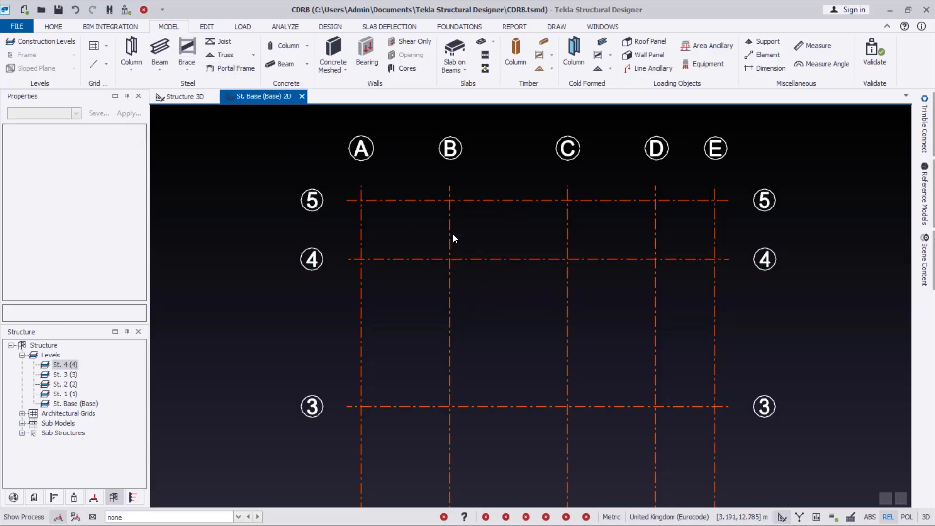
- Arrange the St. Base 2D plan and Structure 3D view side by side in vertical tab groups, making the 3D pane slightly wider
{"action": "scroll", "coordinate": [452, 237], "scroll_direction": "down", "scroll_amount": 4}
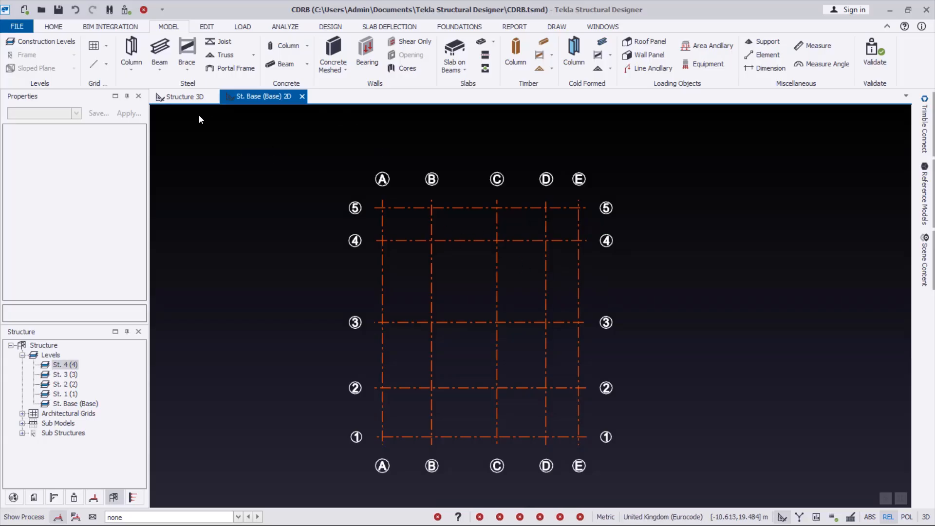
{"action": "left_click", "coordinate": [176, 98]}
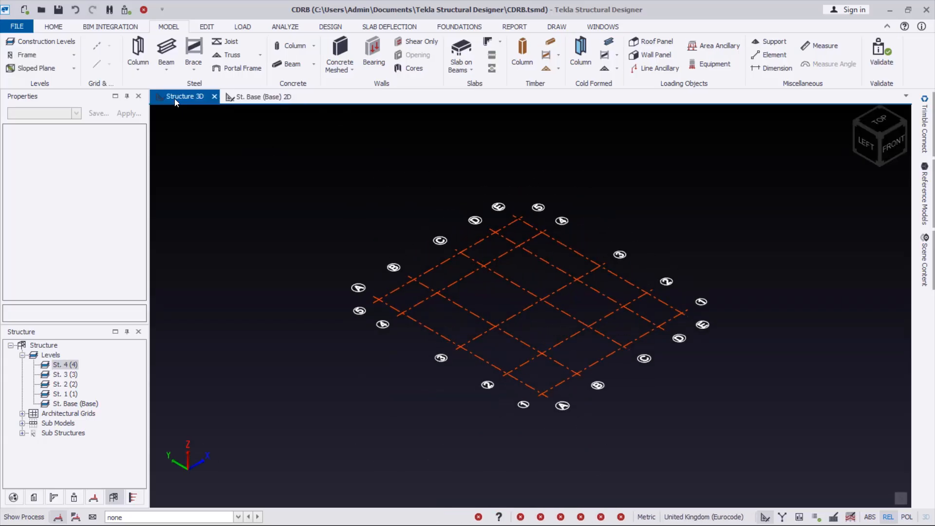
{"action": "right_click", "coordinate": [199, 99]}
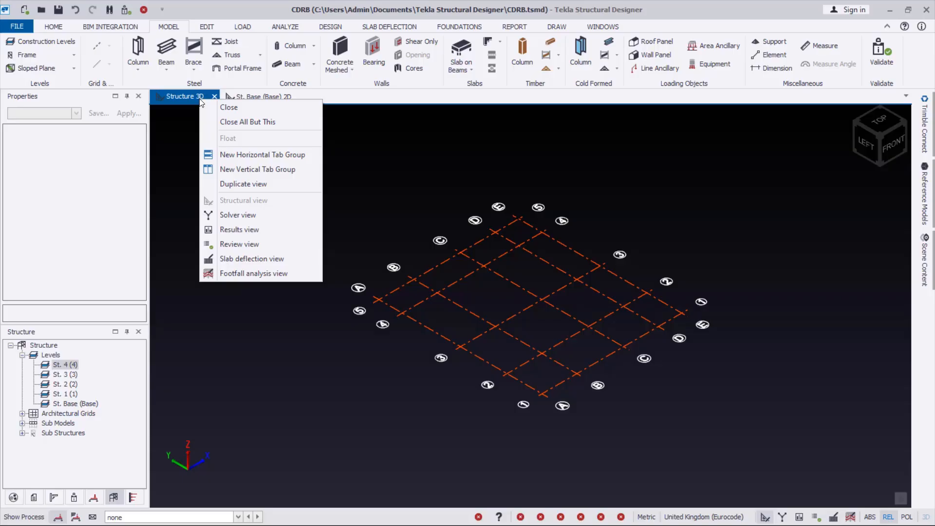
{"action": "left_click", "coordinate": [260, 170]}
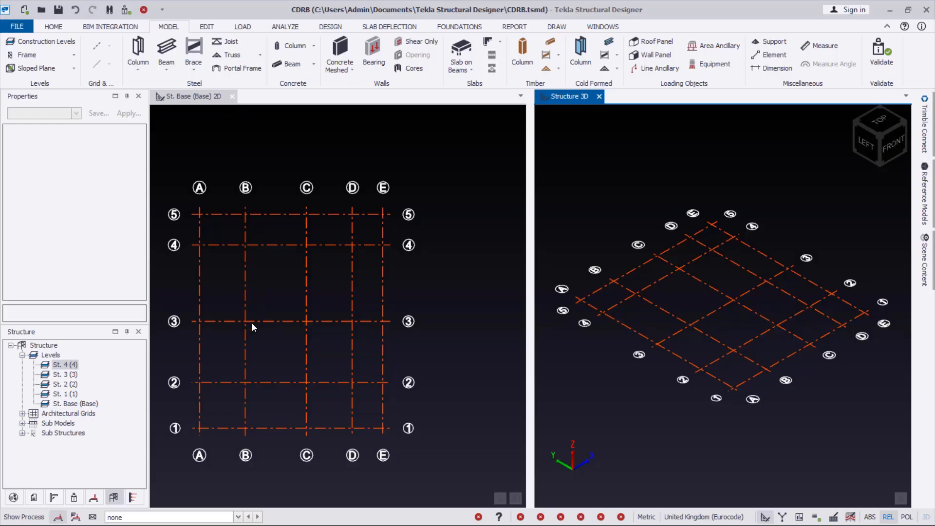
{"action": "scroll", "coordinate": [405, 218], "scroll_direction": "down", "scroll_amount": 2}
{"action": "scroll", "coordinate": [289, 280], "scroll_direction": "up", "scroll_amount": 2}
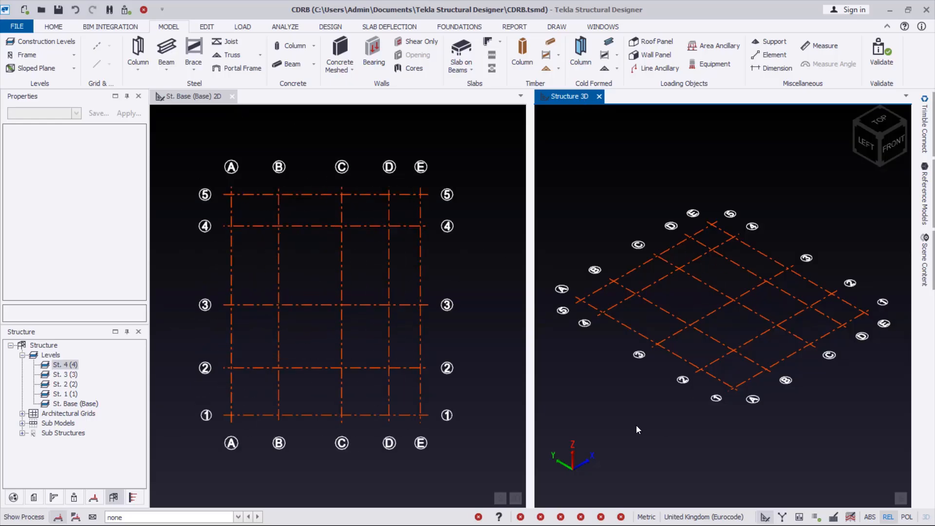
{"action": "left_click_drag", "start_coordinate": [526, 263], "coordinate": [507, 277]}
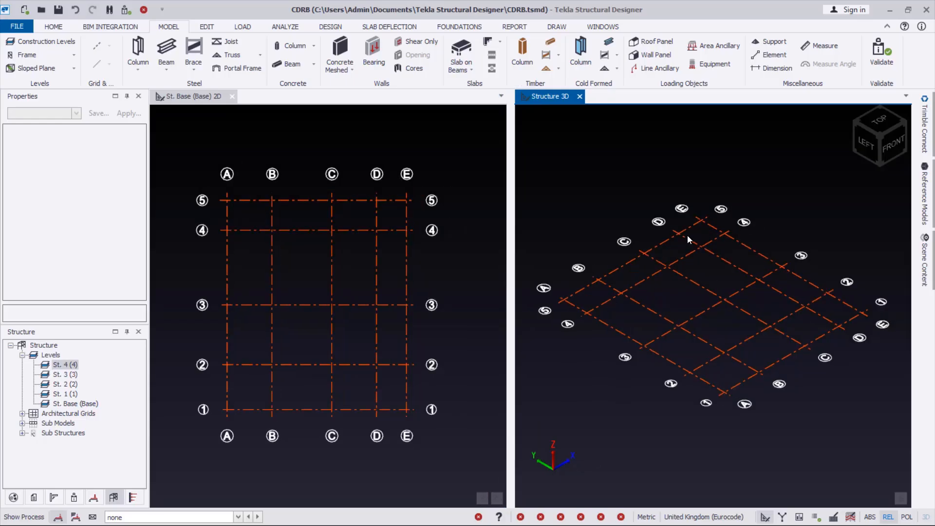
{"action": "scroll", "coordinate": [319, 243], "scroll_direction": "up", "scroll_amount": 1}
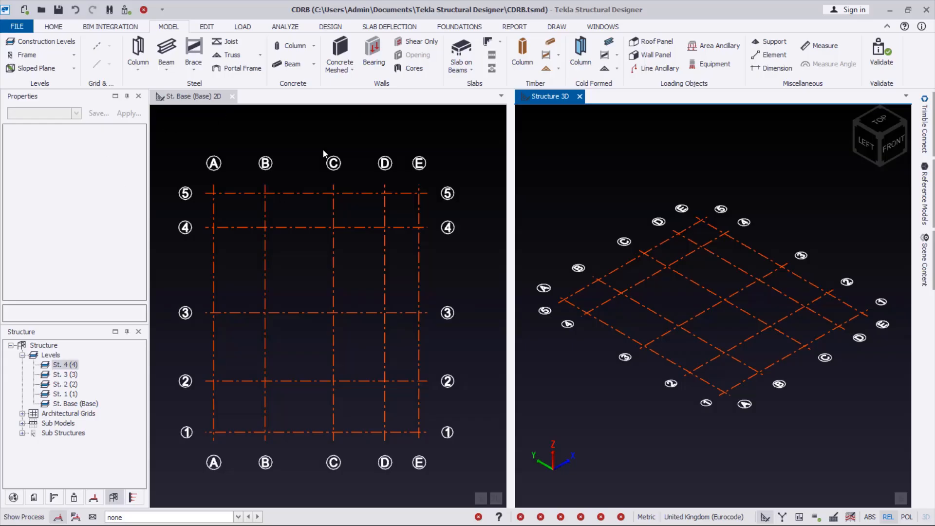
- Start a cast-in-place concrete column in the St. Base 2D plan, with top level St. 4 and base level St. Base
{"action": "left_click", "coordinate": [284, 259]}
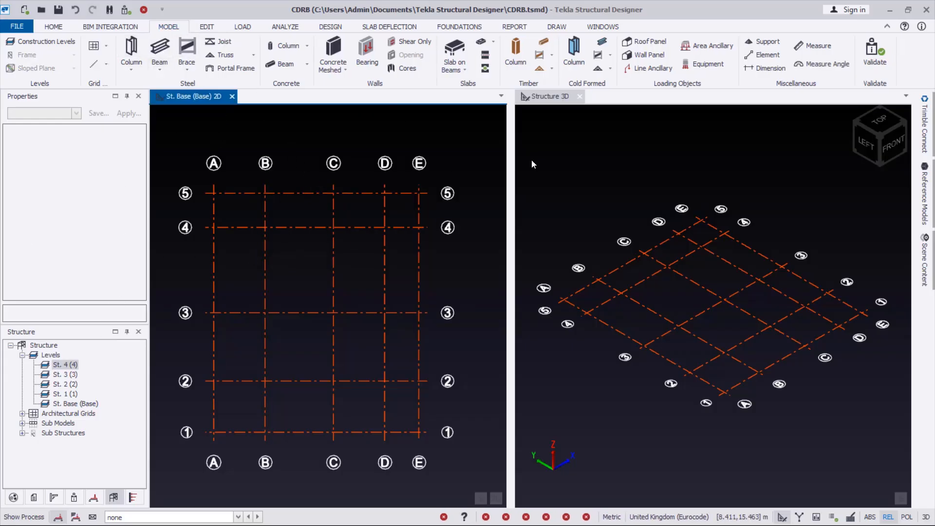
{"action": "left_click", "coordinate": [614, 146]}
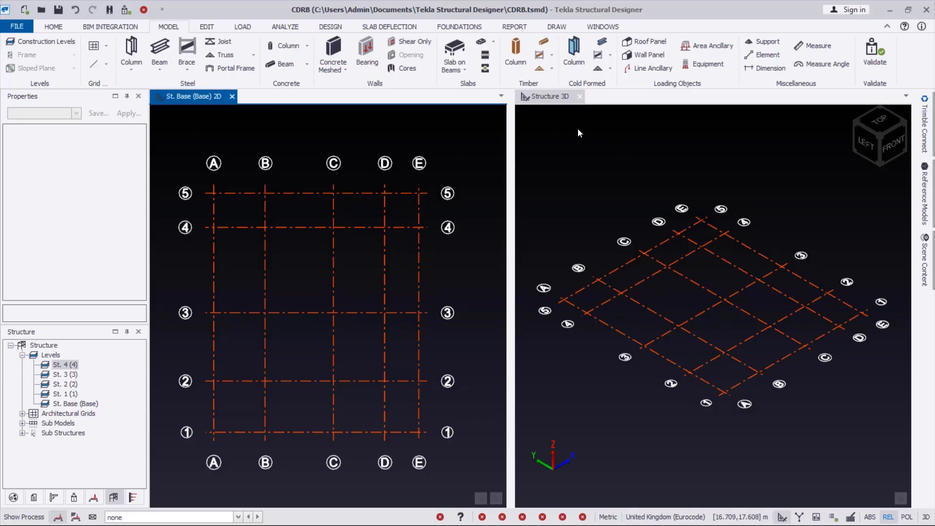
{"action": "left_click", "coordinate": [390, 136]}
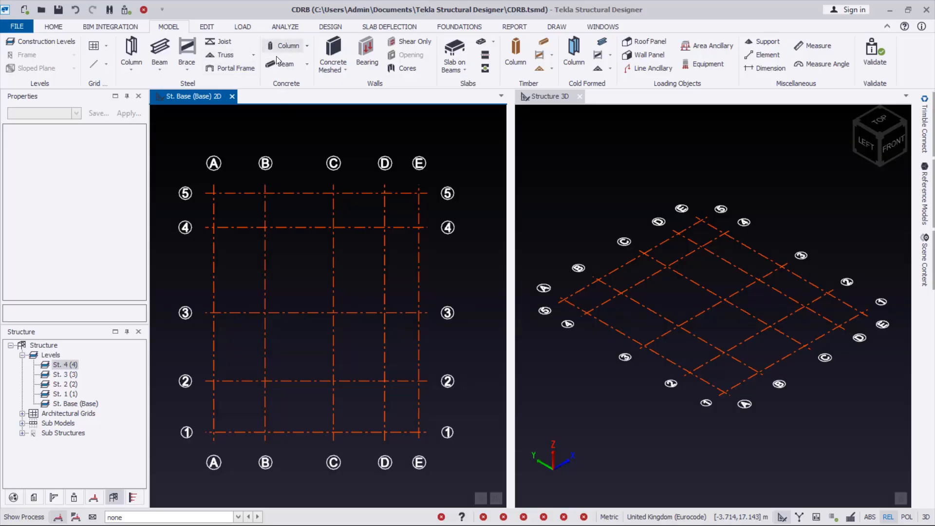
{"action": "left_click", "coordinate": [307, 47]}
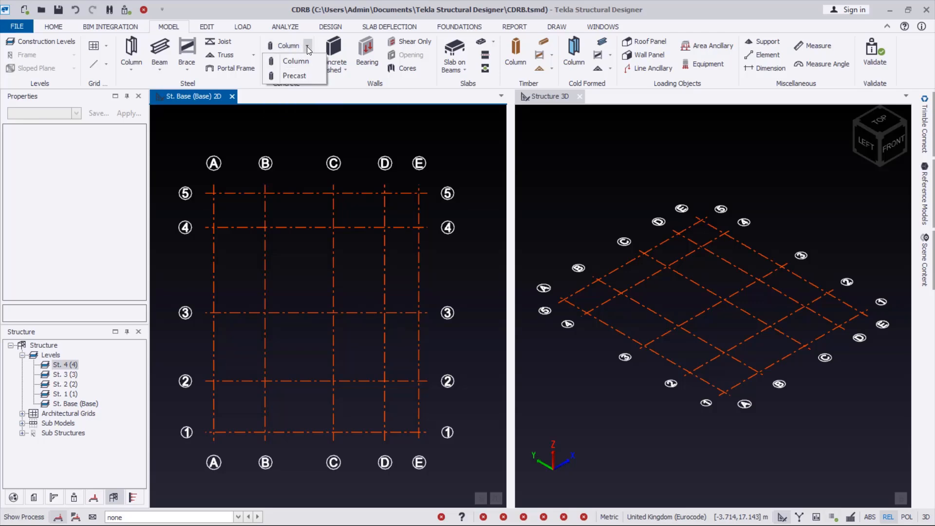
{"action": "left_click", "coordinate": [288, 65]}
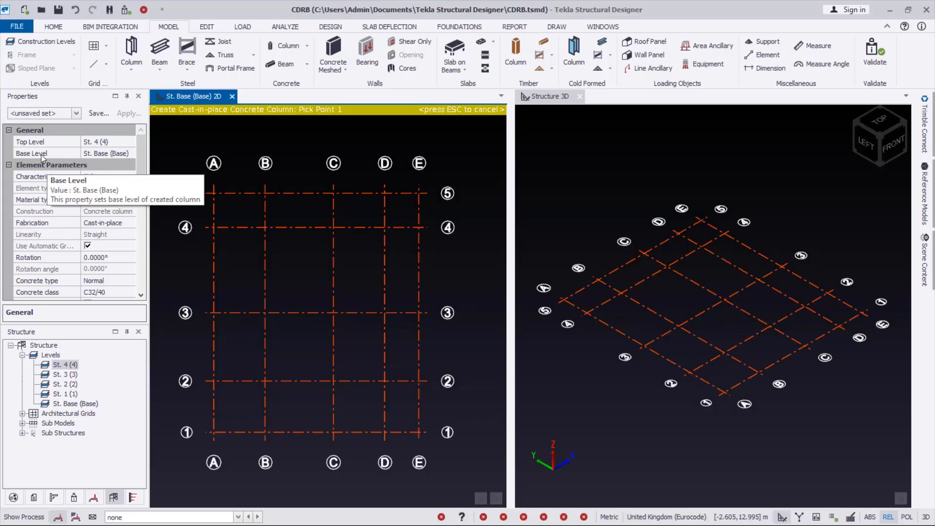
{"action": "left_click", "coordinate": [119, 143]}
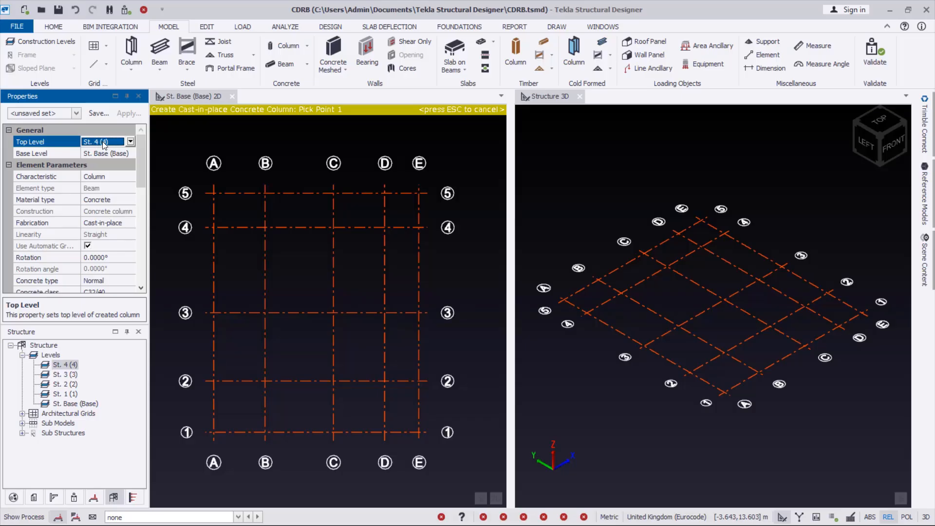
{"action": "left_click", "coordinate": [130, 142]}
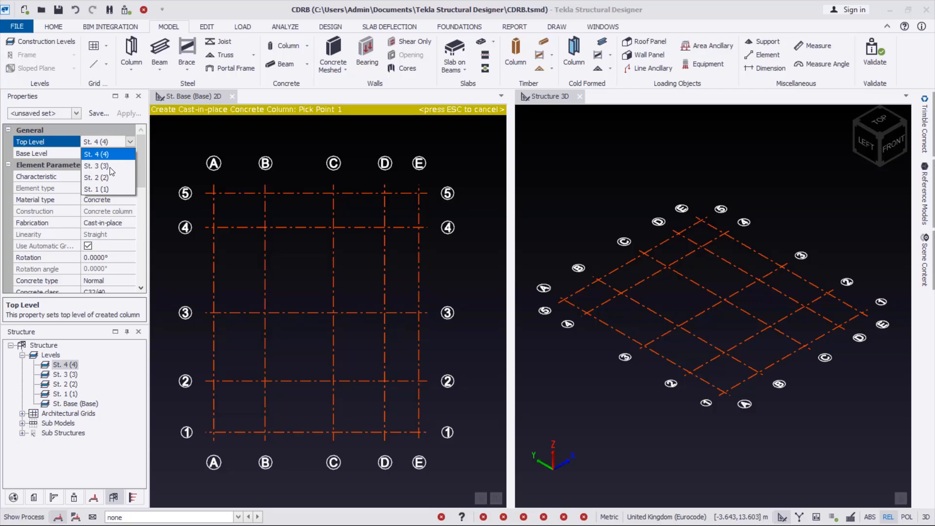
{"action": "left_click", "coordinate": [64, 154]}
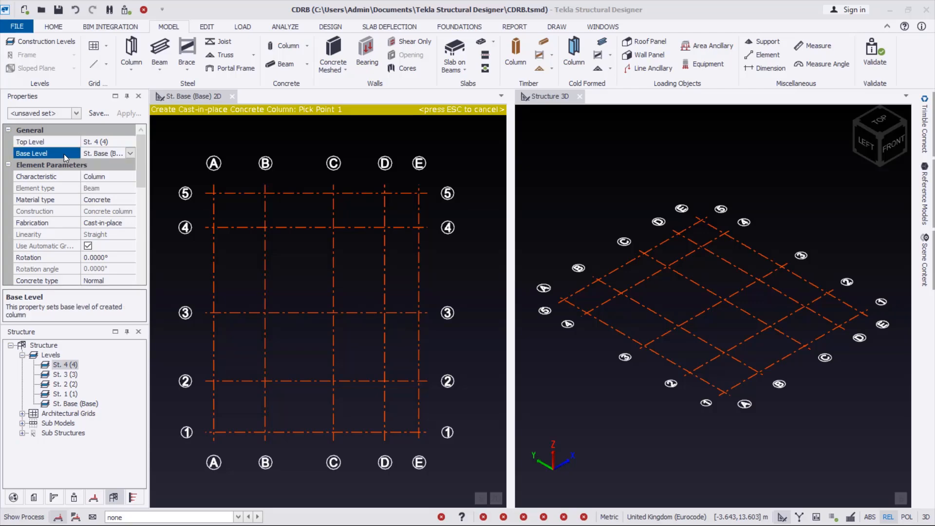
{"action": "left_click", "coordinate": [113, 154]}
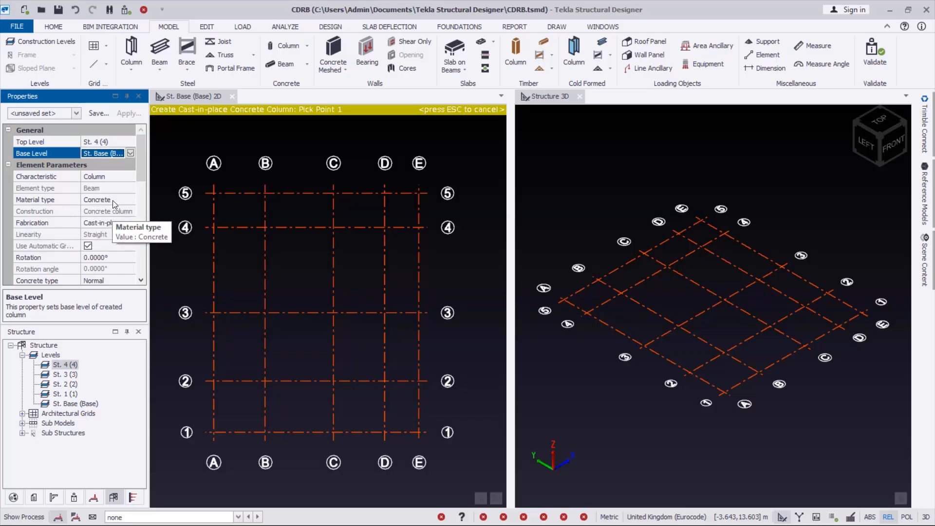
- Keep Concrete as the column's material type and choose concrete class C32/40
{"action": "left_click", "coordinate": [133, 199]}
{"action": "left_click", "coordinate": [133, 199]}
{"action": "left_click", "coordinate": [133, 198]}
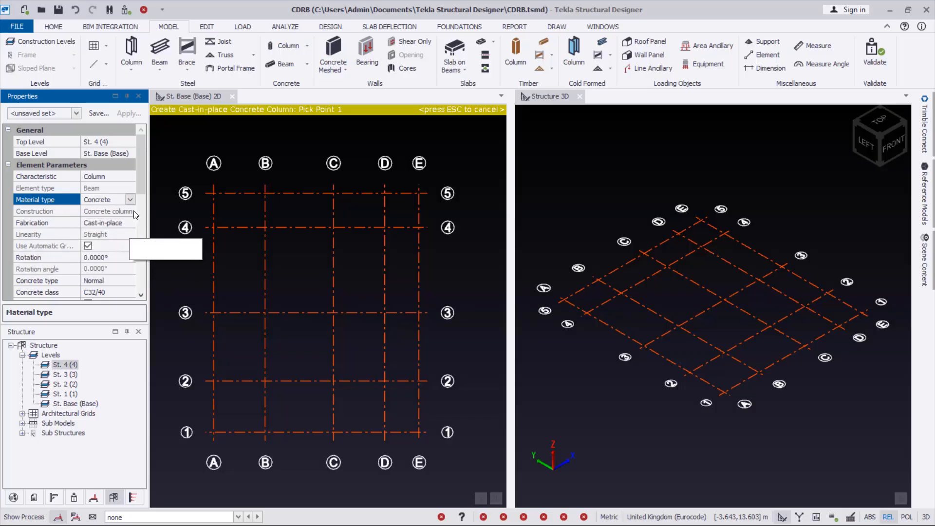
{"action": "left_click_drag", "start_coordinate": [141, 191], "coordinate": [144, 212]}
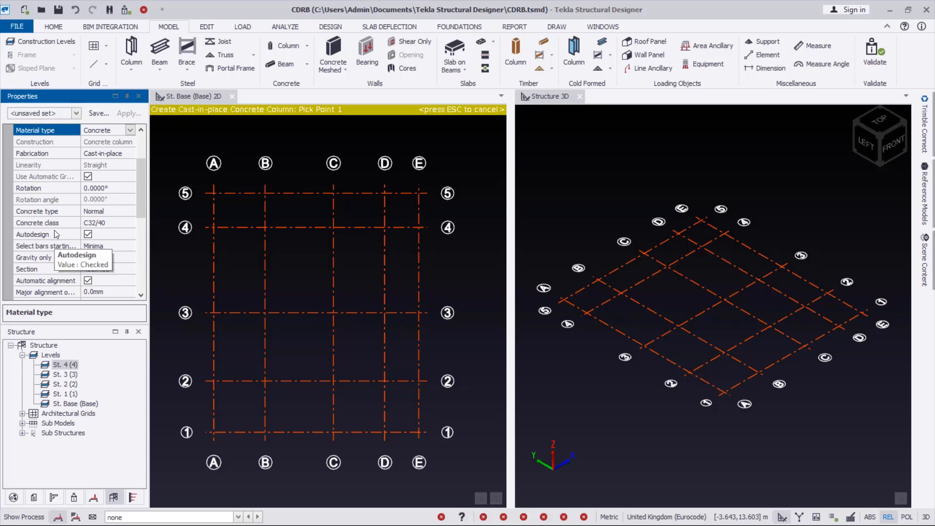
{"action": "left_click", "coordinate": [124, 222]}
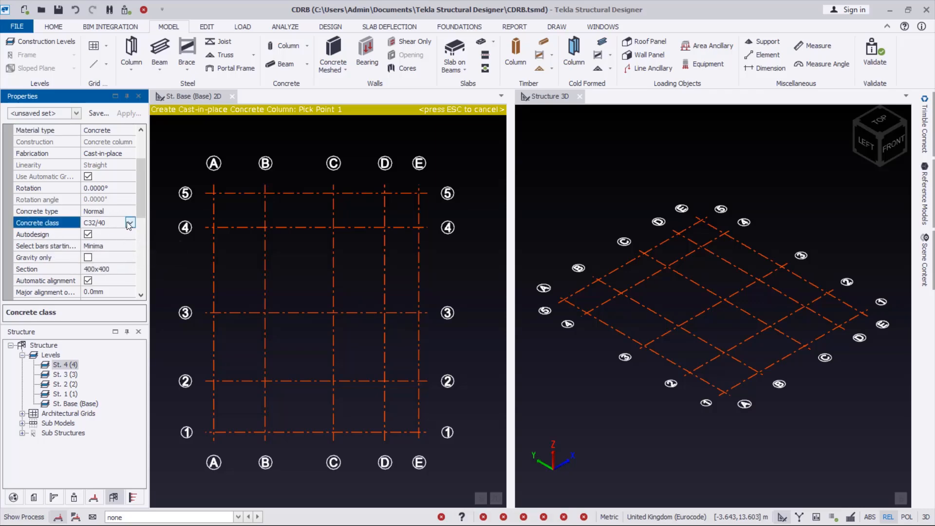
{"action": "left_click", "coordinate": [129, 224]}
{"action": "left_click_drag", "start_coordinate": [127, 264], "coordinate": [134, 314]}
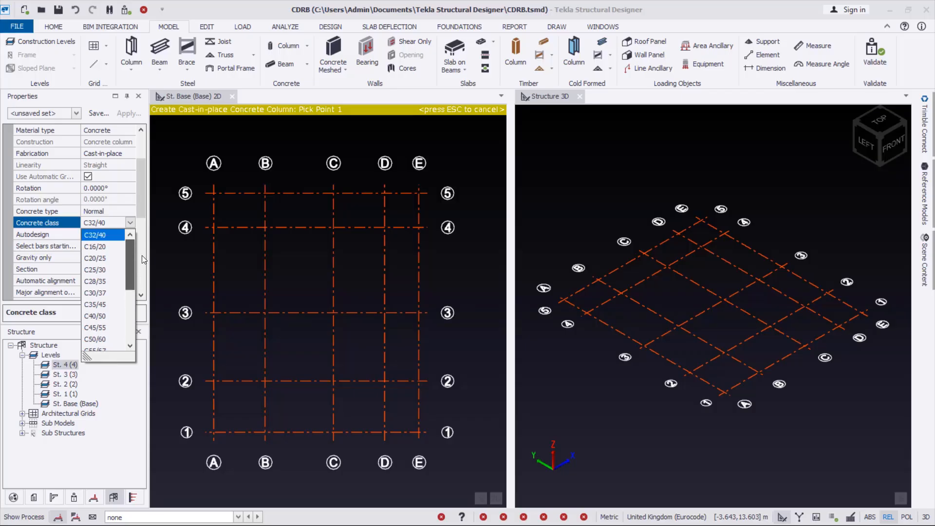
{"action": "left_click", "coordinate": [102, 233]}
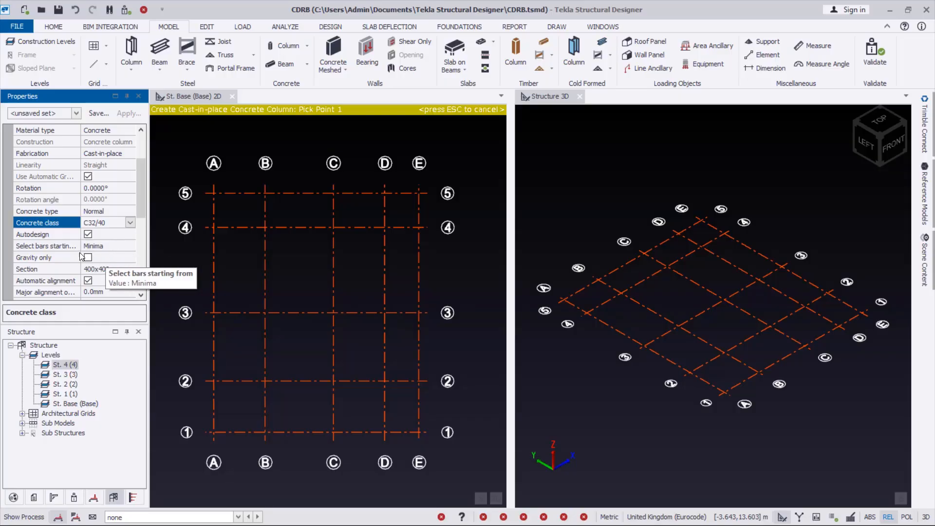
- Define a rectangular column section with a breadth of 300 mm and a depth of 300 mm
{"action": "left_click_drag", "start_coordinate": [139, 212], "coordinate": [141, 229]}
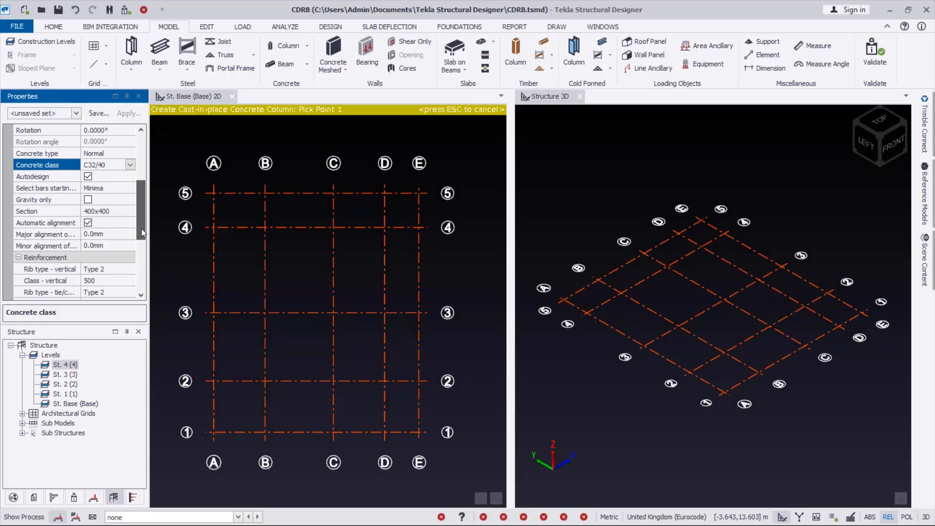
{"action": "left_click", "coordinate": [104, 212]}
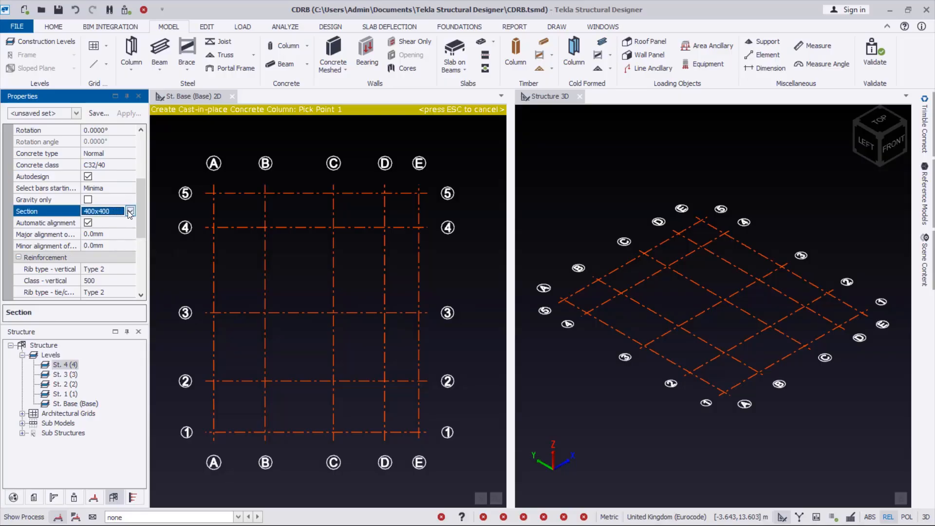
{"action": "left_click", "coordinate": [130, 210]}
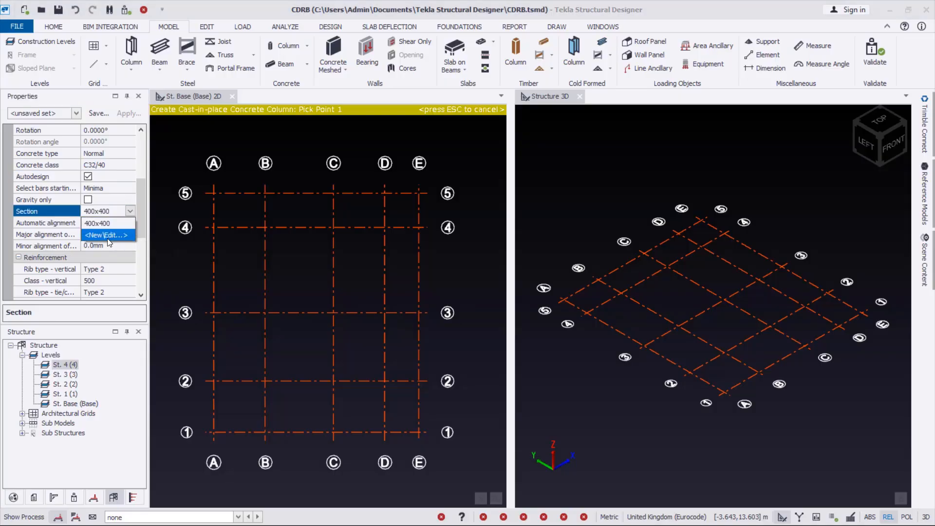
{"action": "left_click", "coordinate": [107, 238]}
{"action": "left_click_drag", "start_coordinate": [505, 213], "coordinate": [405, 199]}
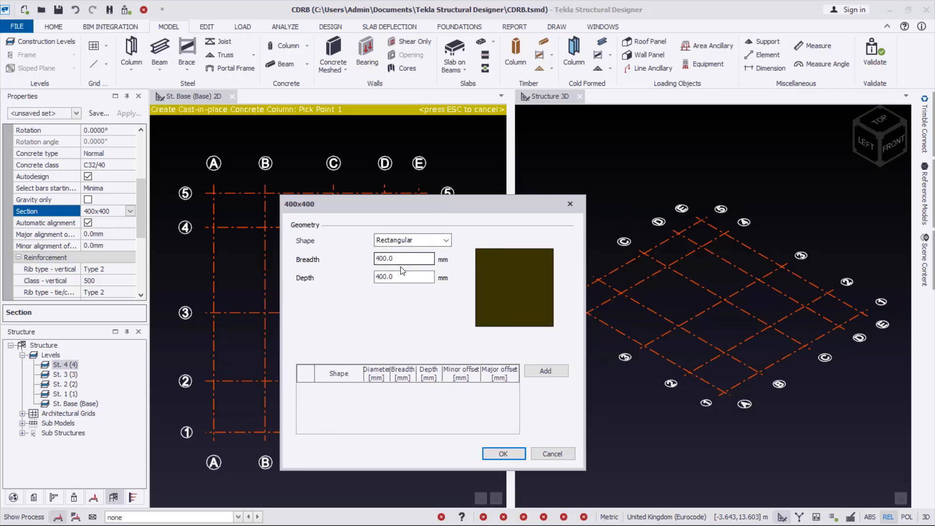
{"action": "type", "text": "300x"}
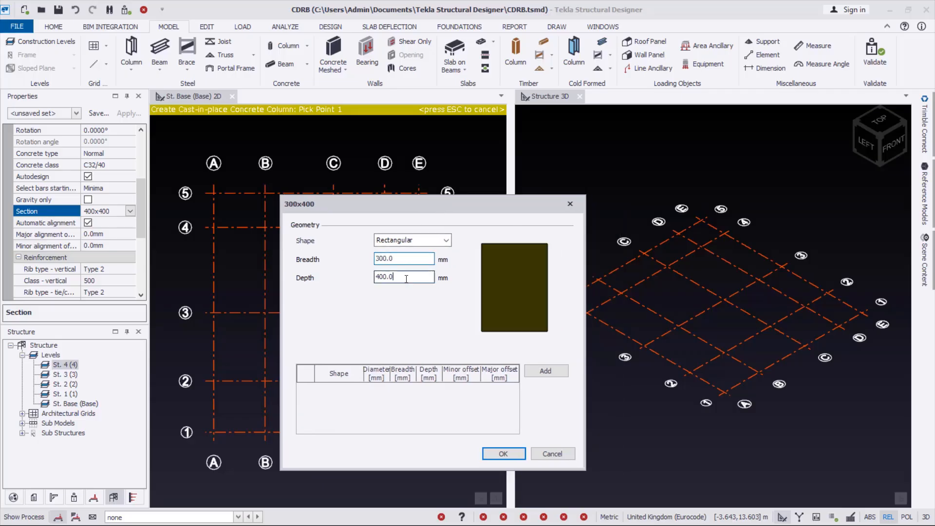
{"action": "type", "text": "300"}
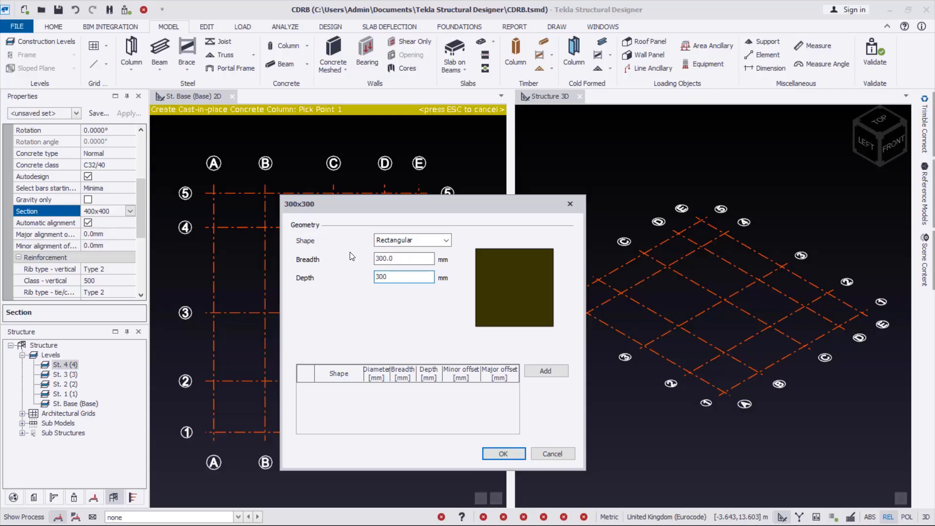
{"action": "left_click_drag", "start_coordinate": [406, 205], "coordinate": [405, 137]}
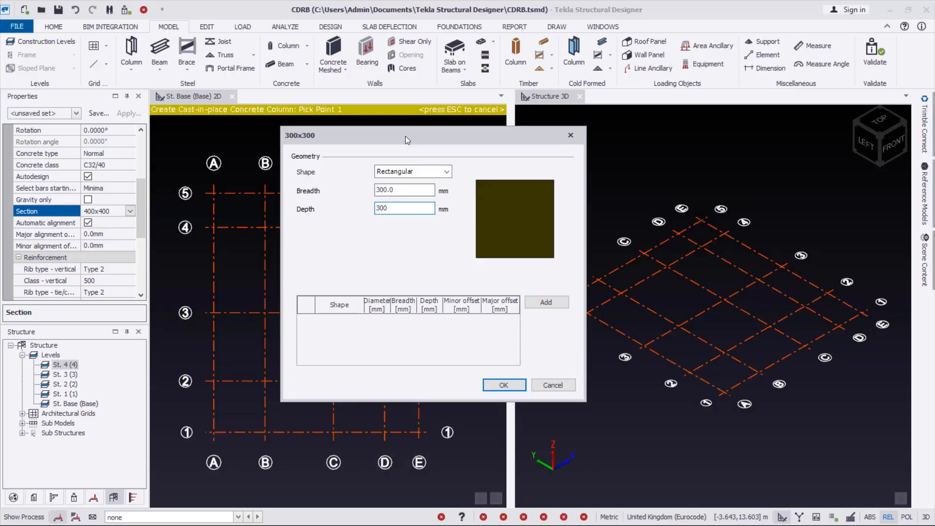
{"action": "left_click", "coordinate": [438, 173]}
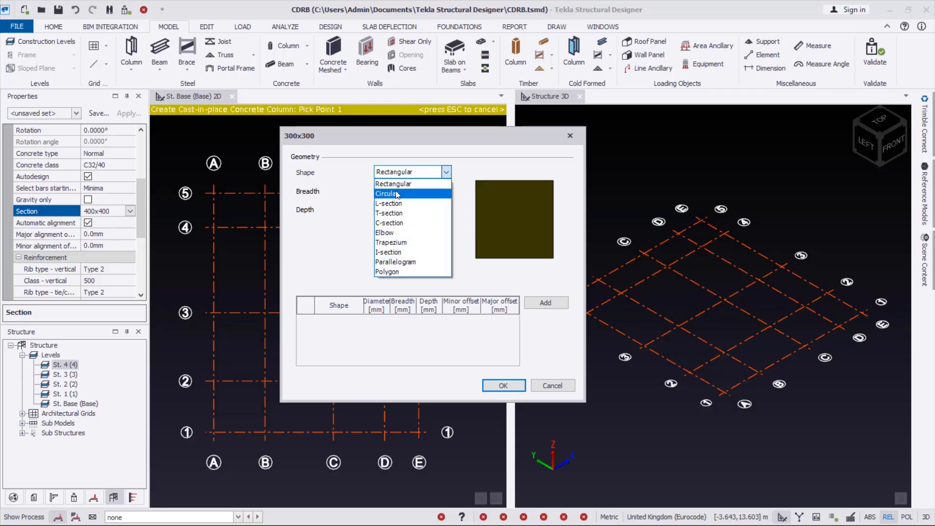
{"action": "left_click", "coordinate": [465, 167]}
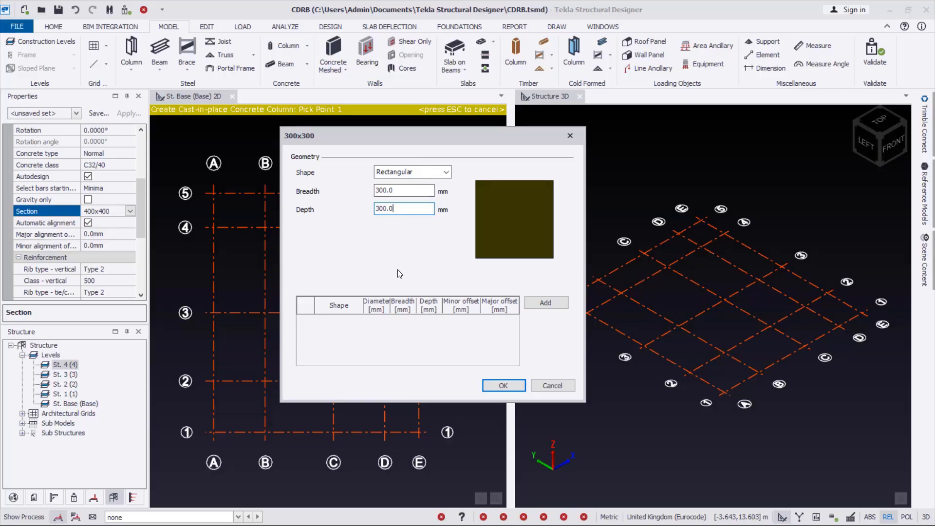
{"action": "left_click", "coordinate": [502, 384]}
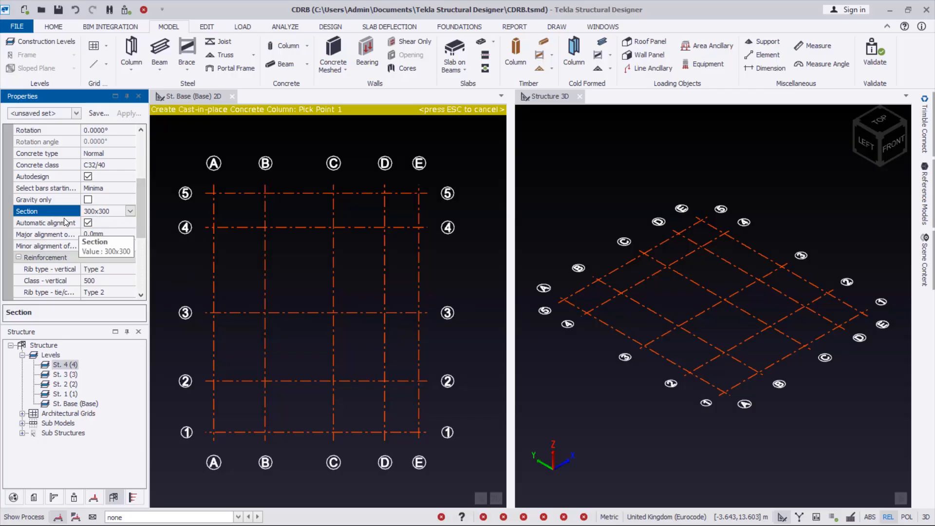
- Turn off automatic alignment for the column and review its alignment offsets and reinforcement properties
{"action": "left_click_drag", "start_coordinate": [82, 177], "coordinate": [92, 177]}
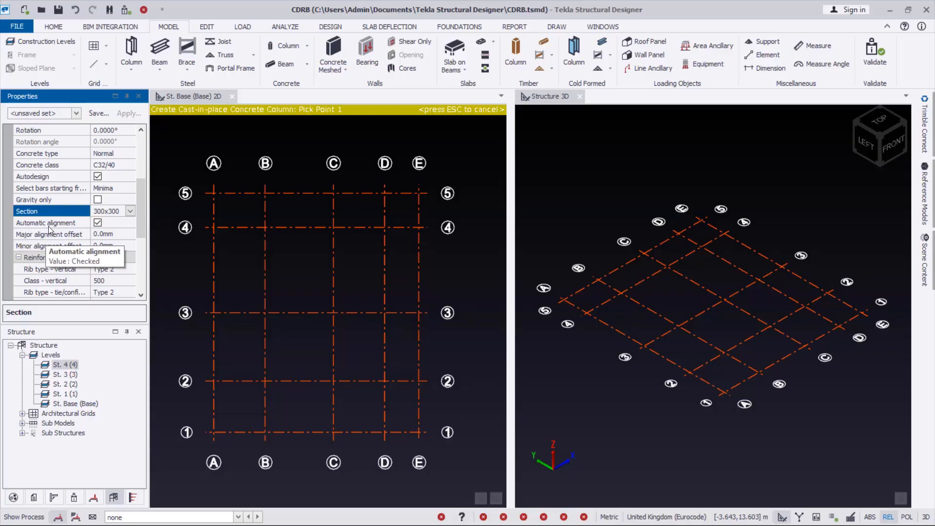
{"action": "left_click", "coordinate": [98, 222]}
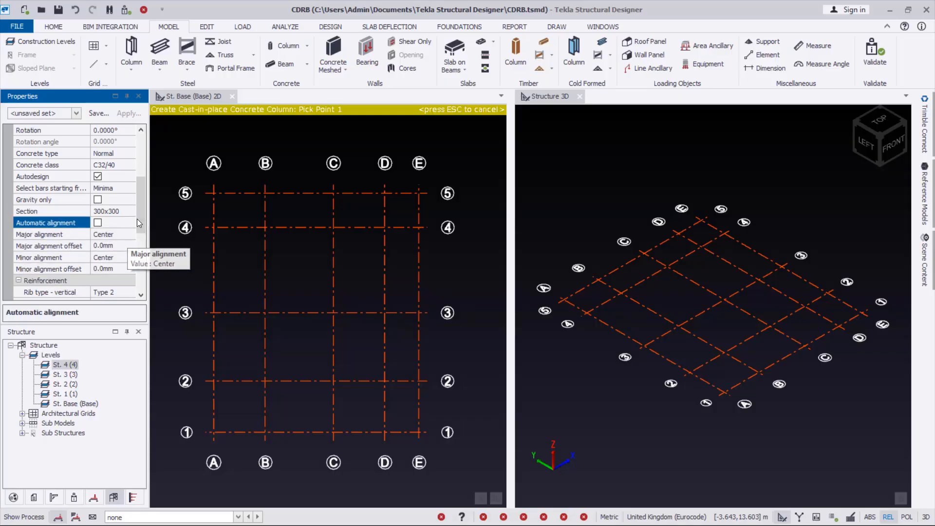
{"action": "left_click_drag", "start_coordinate": [138, 217], "coordinate": [138, 227]}
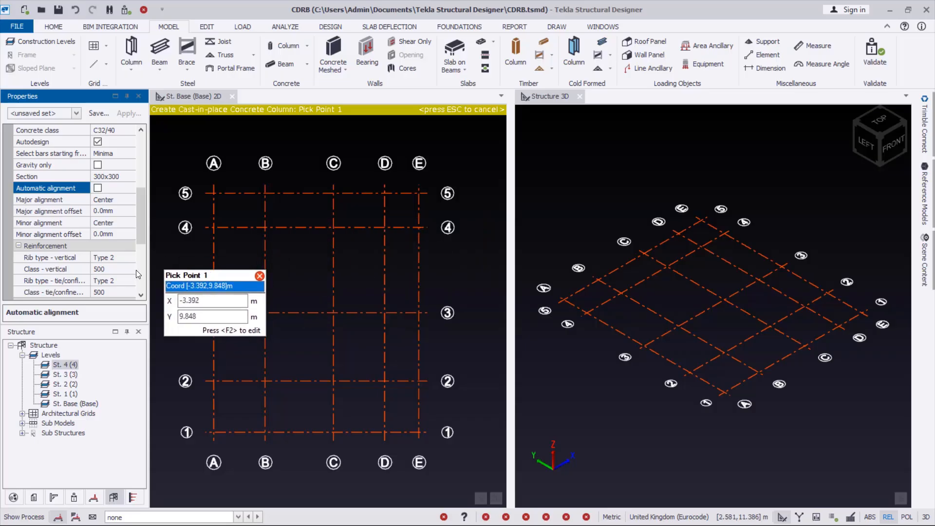
{"action": "scroll", "coordinate": [141, 238], "scroll_direction": "down", "scroll_amount": 1}
{"action": "scroll", "coordinate": [141, 237], "scroll_direction": "down", "scroll_amount": 1}
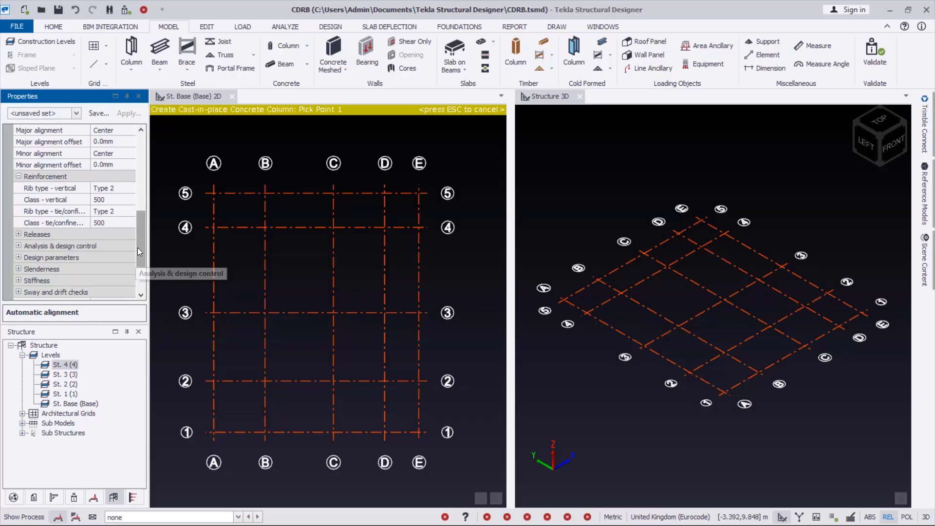
- Place St. 4-high columns at grid intersections C to E on lines 3 and 4, and A to B on lines 2 and 3
{"action": "left_click_drag", "start_coordinate": [137, 247], "coordinate": [141, 177]}
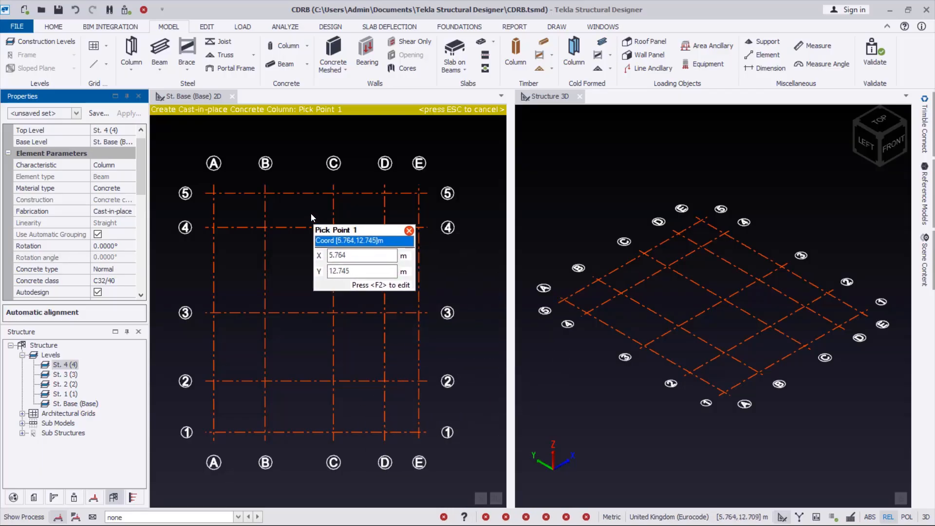
{"action": "left_click_drag", "start_coordinate": [311, 213], "coordinate": [431, 325]}
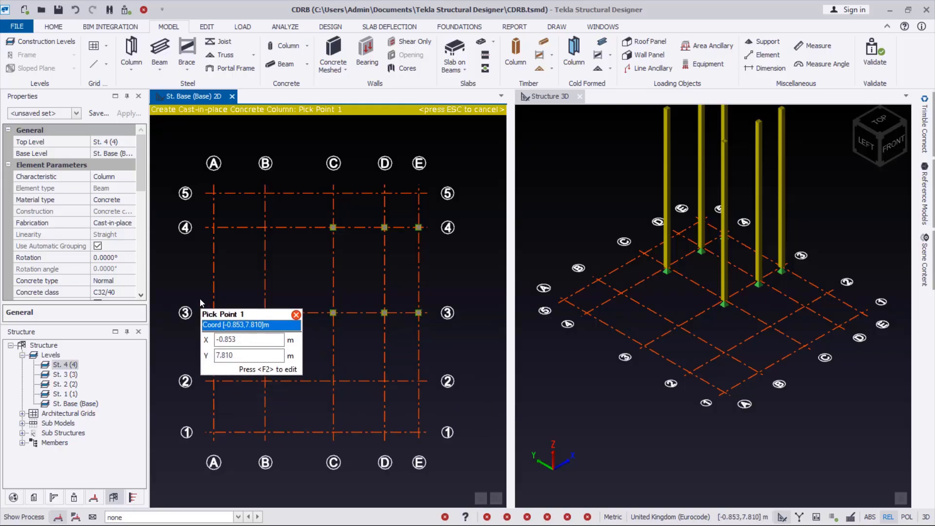
{"action": "left_click_drag", "start_coordinate": [200, 299], "coordinate": [288, 395]}
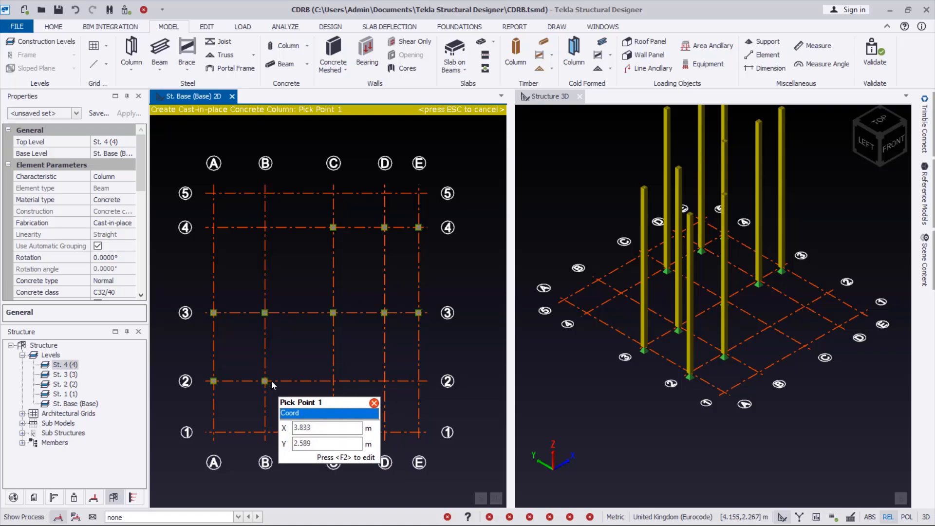
- Set the top level of the next cast-in-place concrete columns to St. 3
{"action": "left_click", "coordinate": [123, 145]}
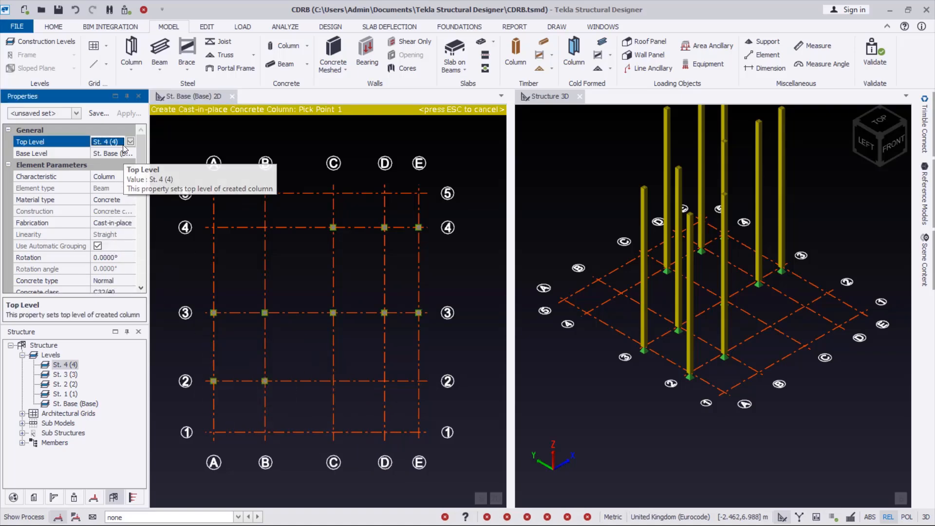
{"action": "left_click", "coordinate": [130, 141]}
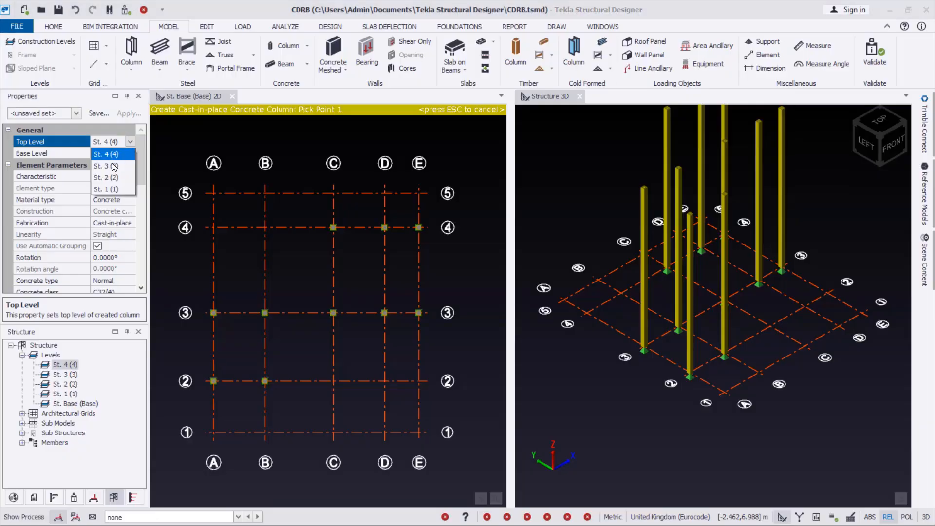
{"action": "left_click", "coordinate": [112, 165]}
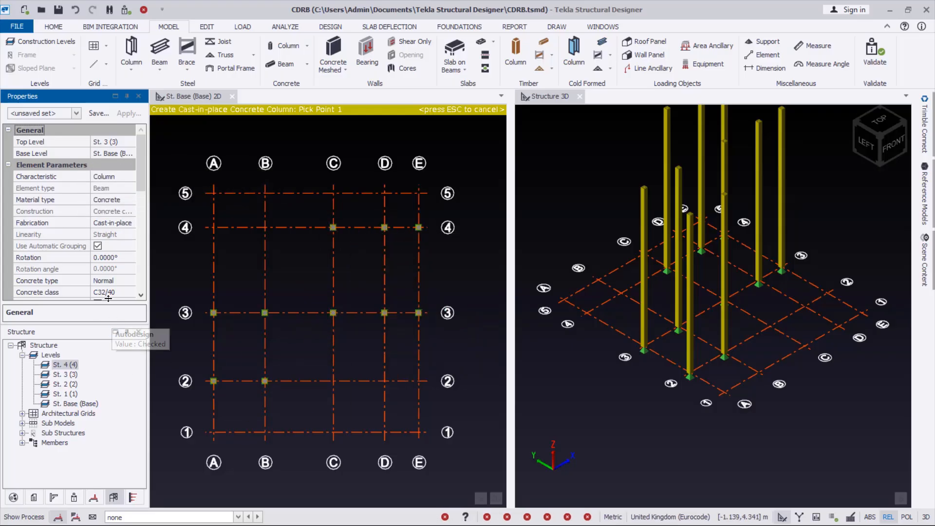
{"action": "scroll", "coordinate": [146, 213], "scroll_direction": "down", "scroll_amount": 3}
{"action": "left_click_drag", "start_coordinate": [146, 213], "coordinate": [144, 163]}
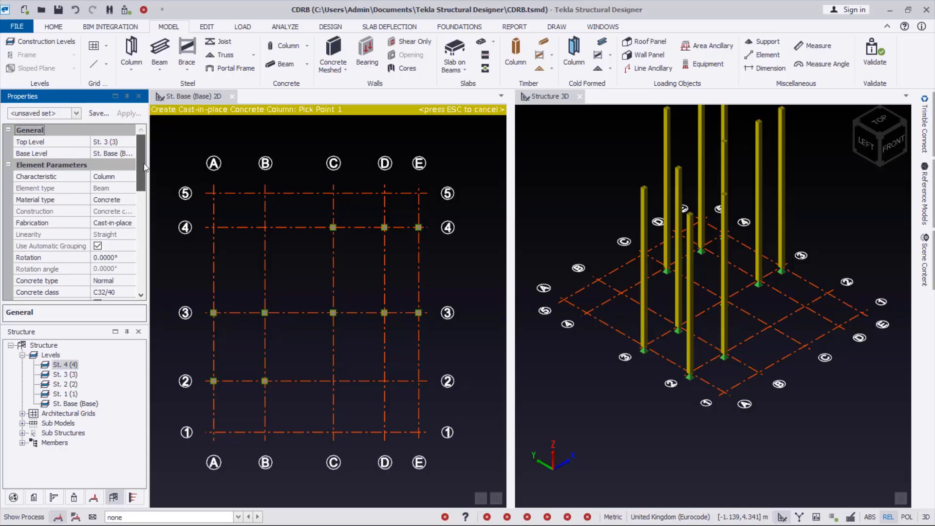
- Place columns at all remaining grid intersections: A to E on lines 5 and 1, A to B on 4, C to E on 2; end the command
{"action": "left_click_drag", "start_coordinate": [200, 178], "coordinate": [290, 252]}
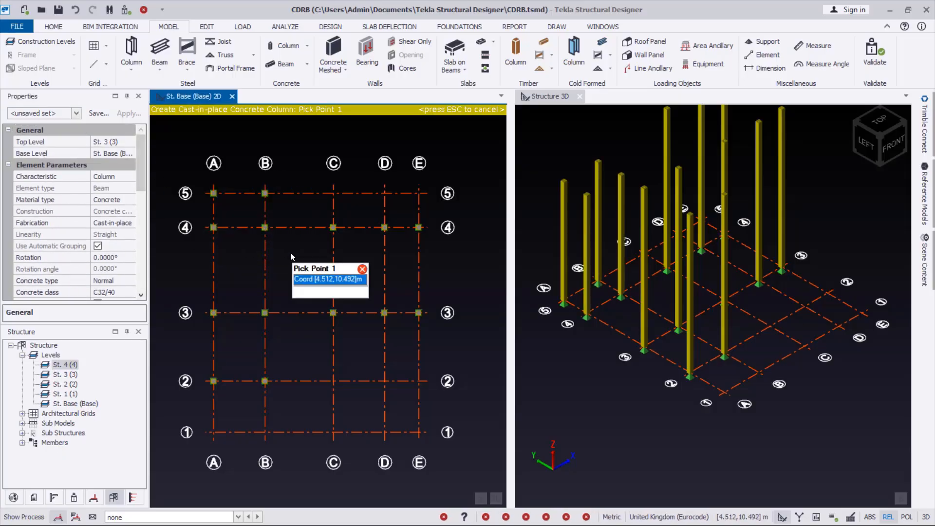
{"action": "left_click_drag", "start_coordinate": [296, 181], "coordinate": [444, 211]}
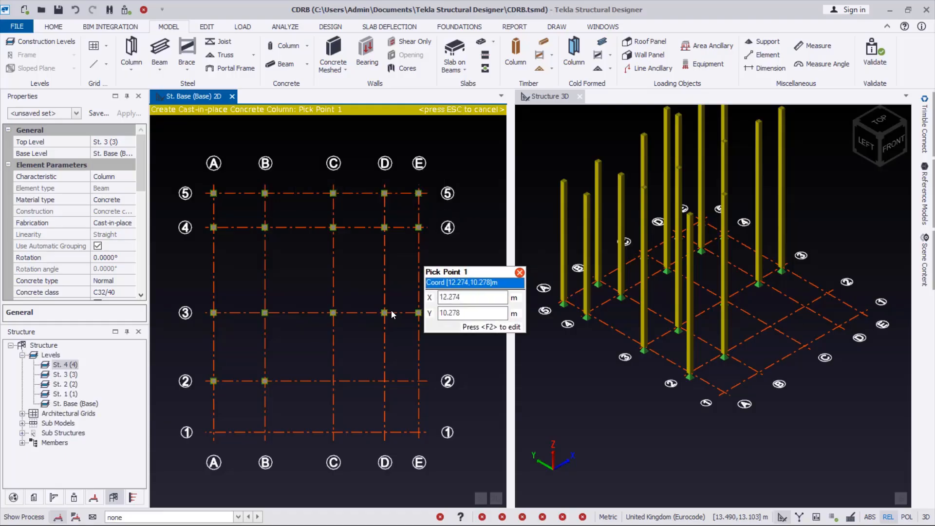
{"action": "left_click_drag", "start_coordinate": [307, 361], "coordinate": [481, 406]}
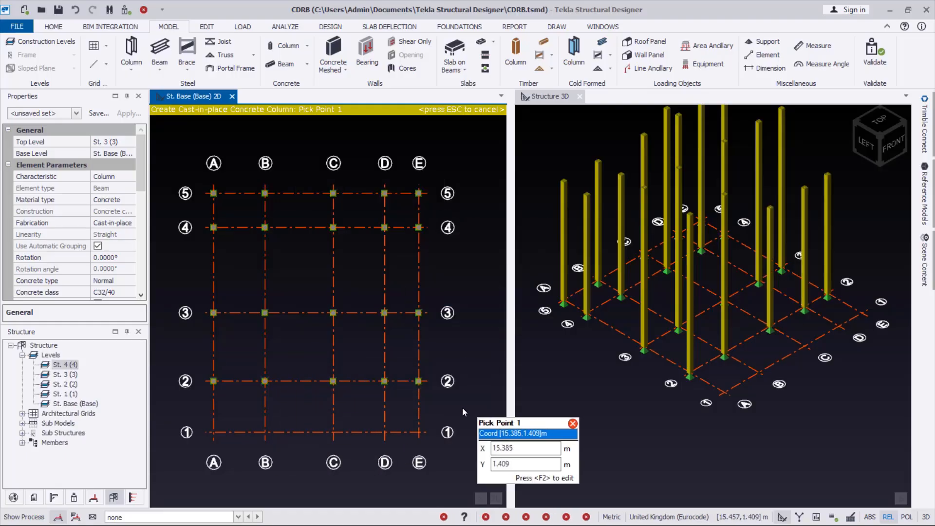
{"action": "left_click_drag", "start_coordinate": [204, 422], "coordinate": [480, 443]}
{"action": "mouse_move", "coordinate": [300, 177]}
{"action": "left_mouse_down"}
{"action": "mouse_move", "coordinate": [399, 302]}
{"action": "mouse_move", "coordinate": [309, 168]}
{"action": "left_mouse_up"}
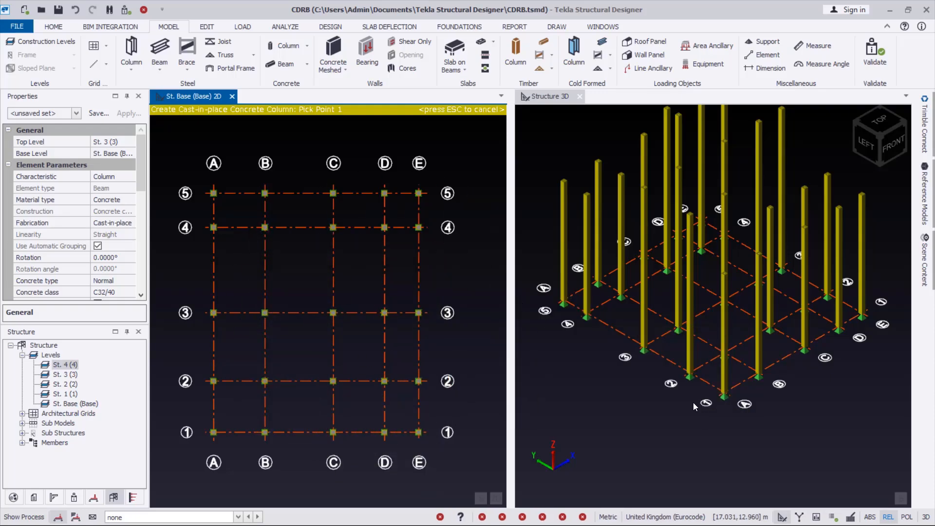
{"action": "scroll", "coordinate": [689, 390], "scroll_direction": "down", "scroll_amount": 1}
{"action": "scroll", "coordinate": [684, 358], "scroll_direction": "up", "scroll_amount": 1}
{"action": "right_click_drag", "start_coordinate": [698, 417], "coordinate": [498, 375]}
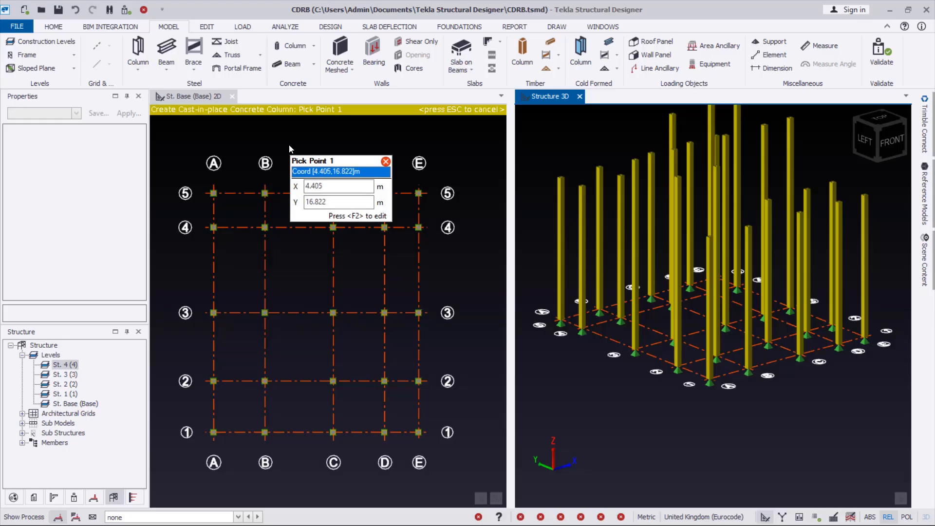
{"action": "left_click", "coordinate": [305, 137]}
{"action": "key", "text": "Escape"}
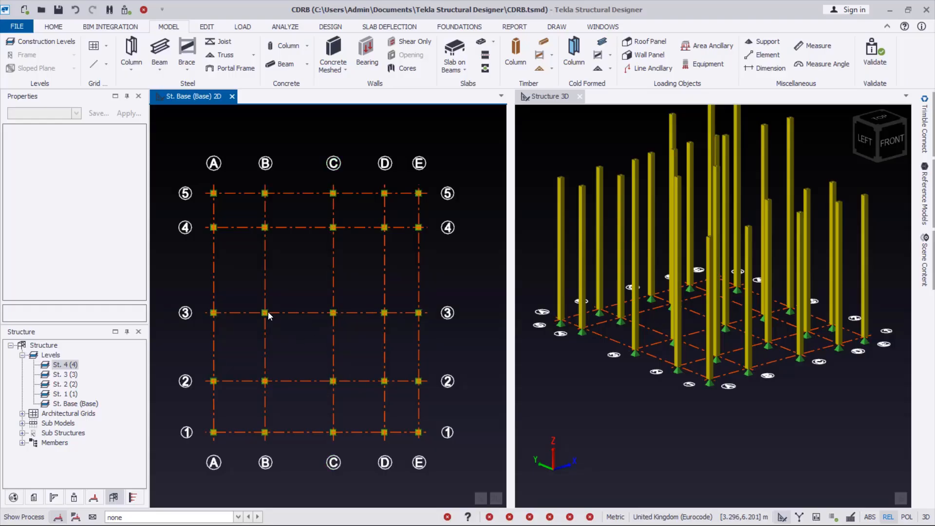
- Start a cast-in-place concrete beam in the St. Base plan and keep its linearity Straight
{"action": "scroll", "coordinate": [298, 254], "scroll_direction": "down", "scroll_amount": 2}
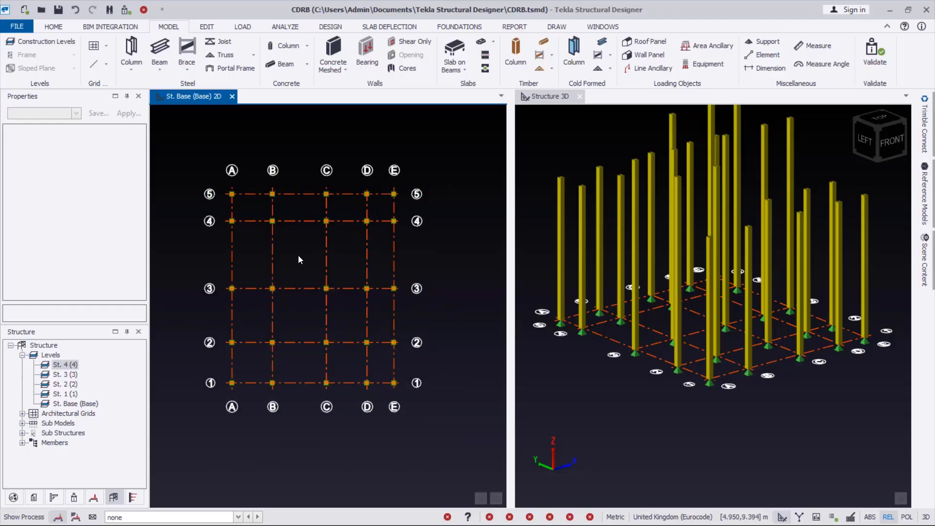
{"action": "scroll", "coordinate": [298, 254], "scroll_direction": "up", "scroll_amount": 2}
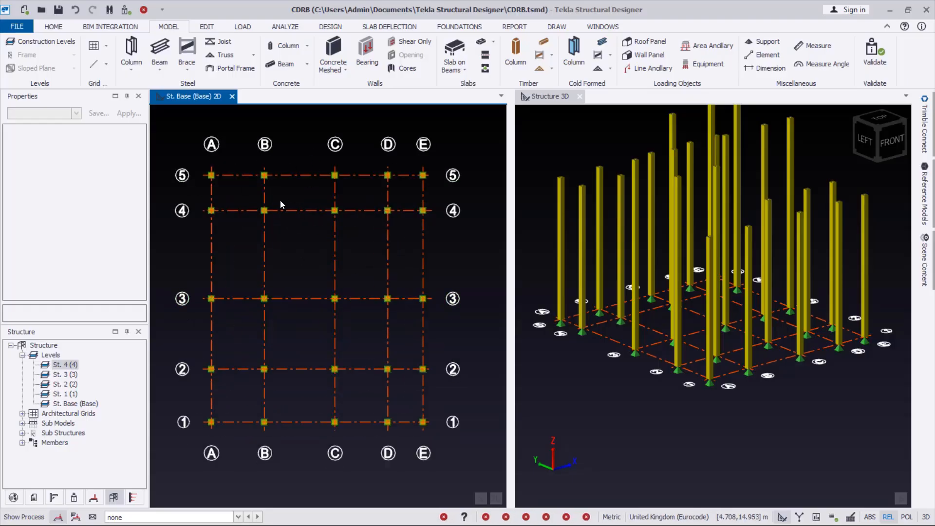
{"action": "left_click", "coordinate": [308, 64]}
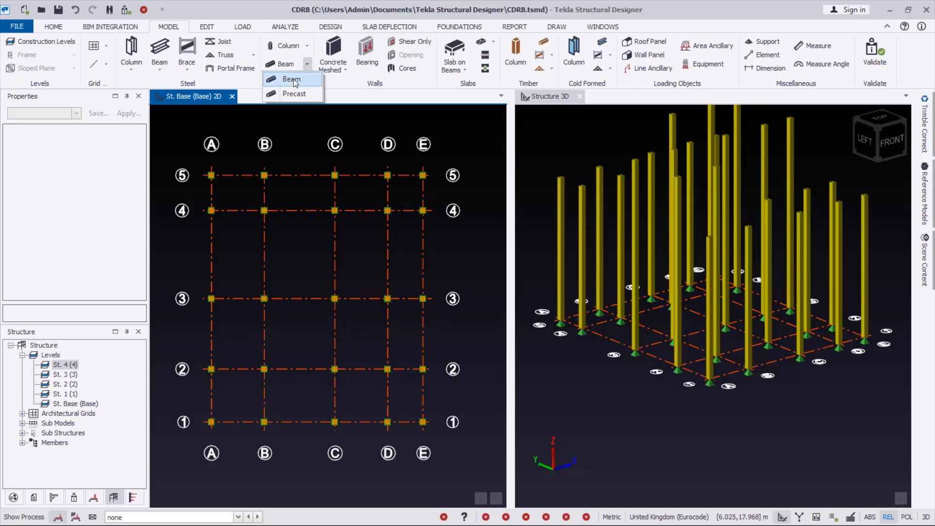
{"action": "left_click", "coordinate": [292, 79]}
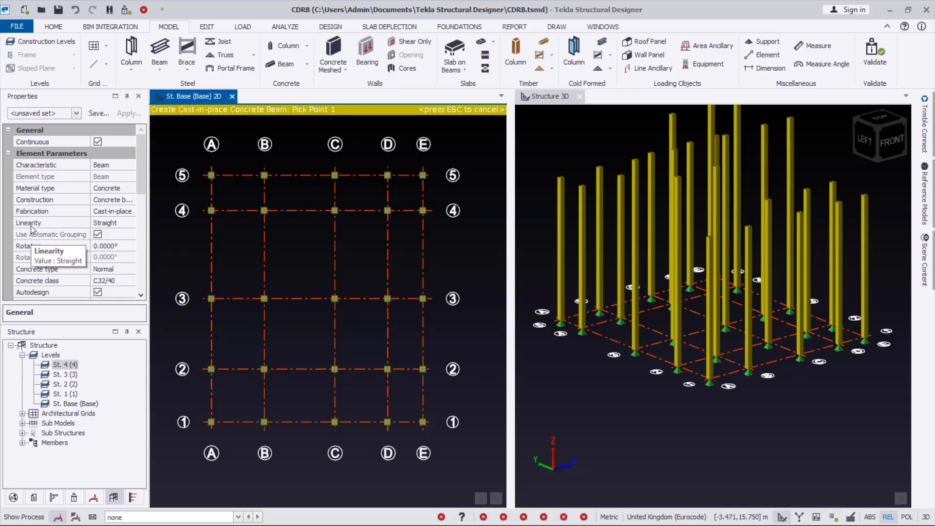
{"action": "left_click", "coordinate": [122, 224]}
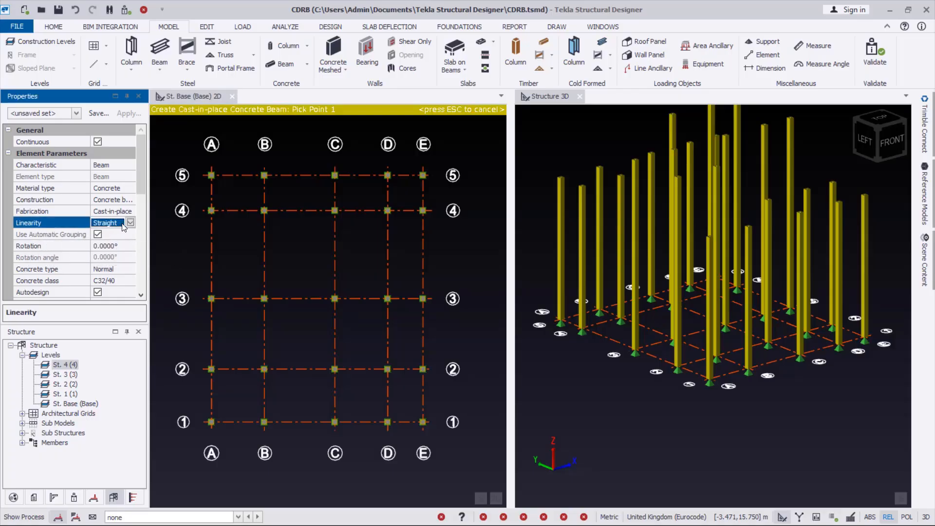
{"action": "left_click", "coordinate": [129, 223]}
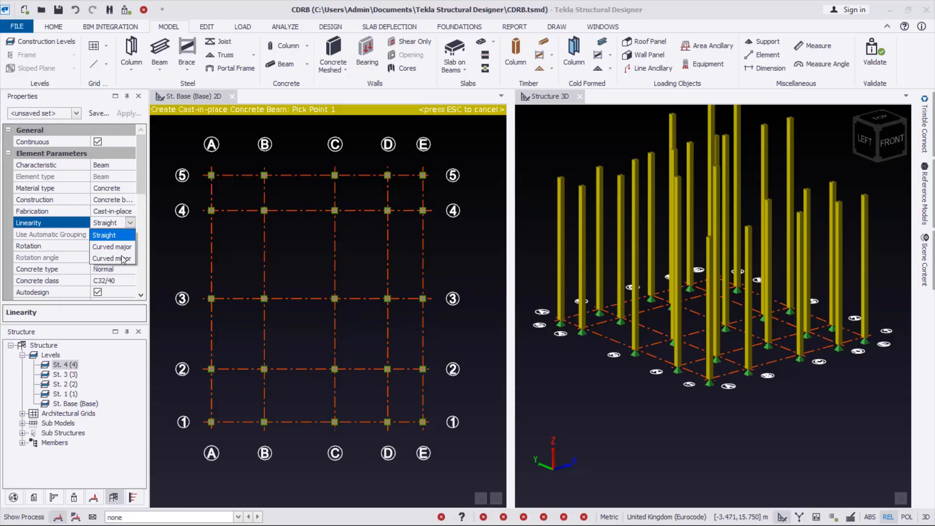
{"action": "left_click", "coordinate": [111, 235]}
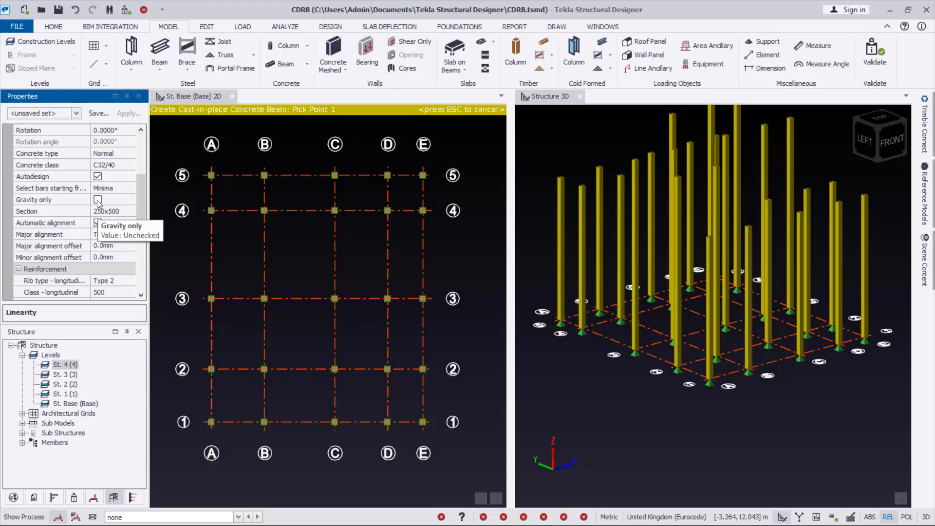
- Check the shape, breadth and depth of the beam's 250x500 section, leaving its definition unedited
{"action": "left_click", "coordinate": [125, 213]}
{"action": "left_click", "coordinate": [130, 212]}
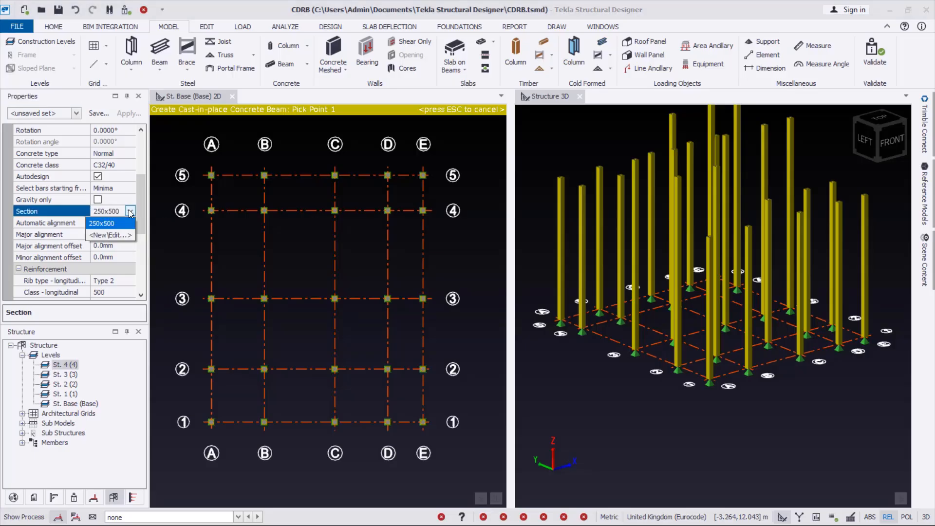
{"action": "left_click", "coordinate": [109, 235]}
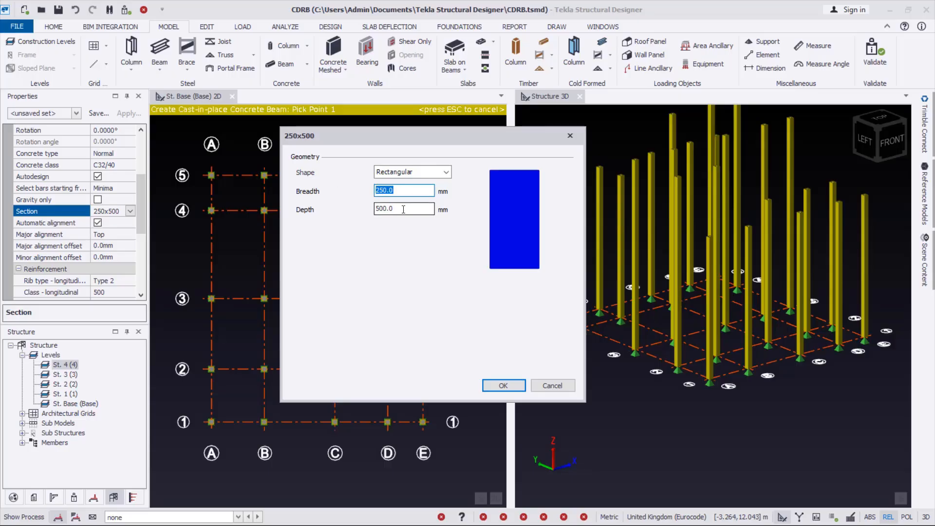
{"action": "left_click", "coordinate": [549, 385]}
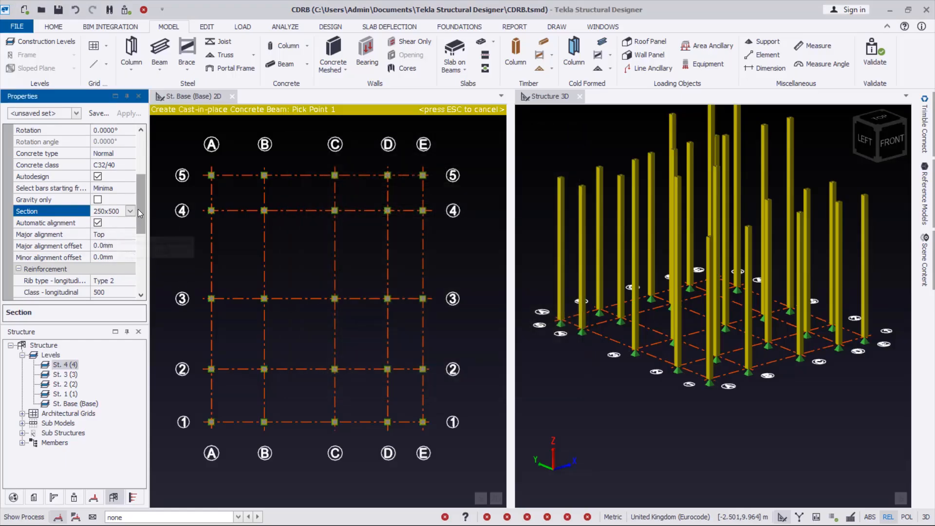
- Turn off the beam's automatic alignment and try to window-select the St. Base column grid for beam placement
{"action": "scroll", "coordinate": [137, 212], "scroll_direction": "down", "scroll_amount": 1}
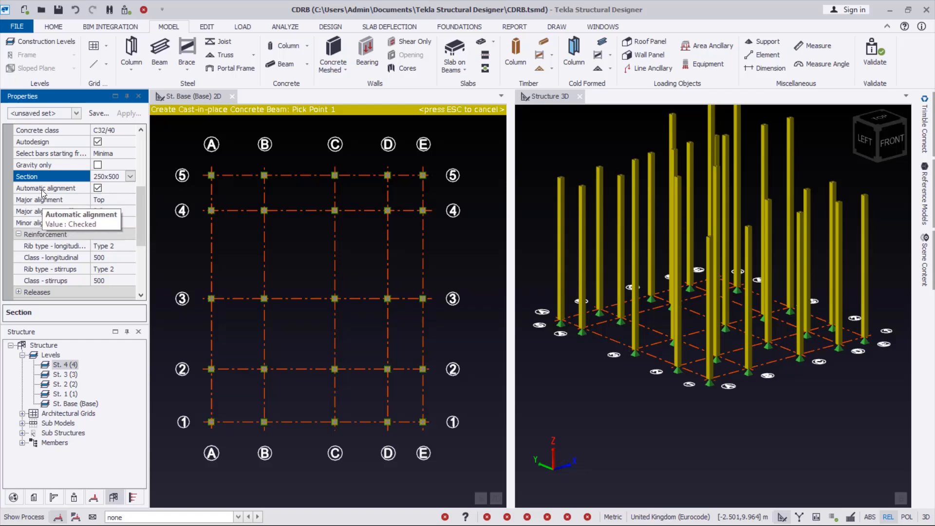
{"action": "left_click", "coordinate": [98, 188]}
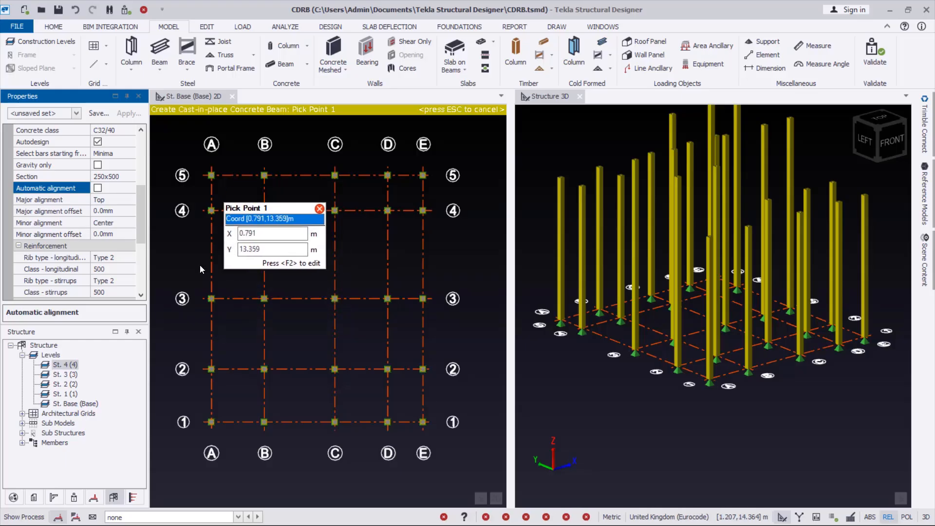
{"action": "left_click_drag", "start_coordinate": [142, 236], "coordinate": [141, 183]}
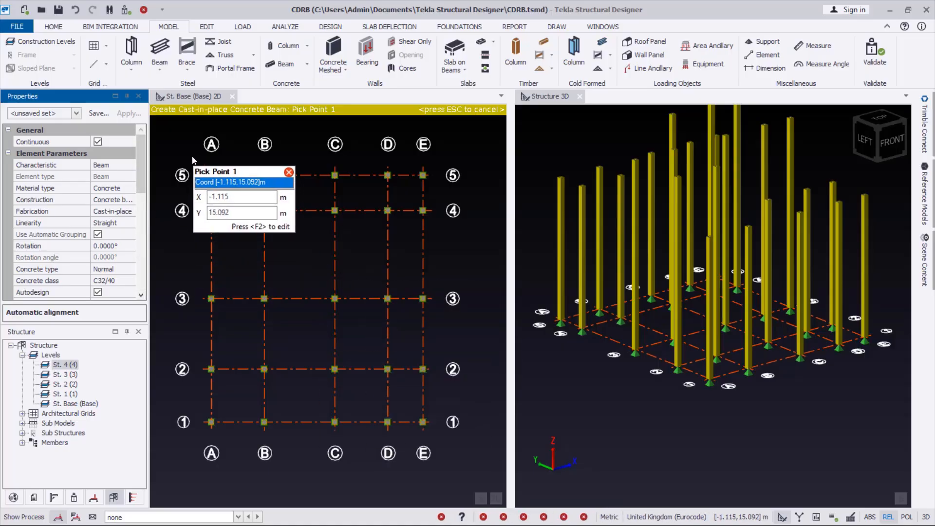
{"action": "left_click_drag", "start_coordinate": [190, 156], "coordinate": [208, 170]}
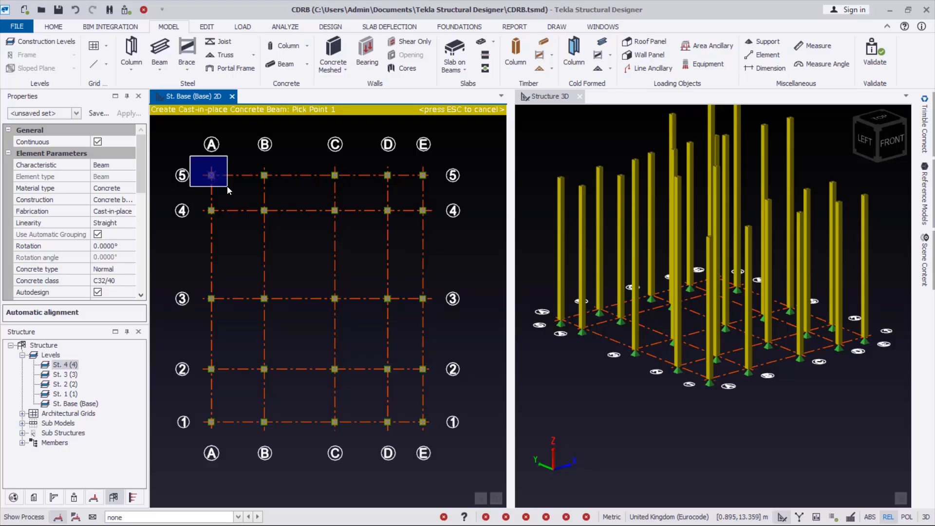
{"action": "left_click_drag", "start_coordinate": [244, 197], "coordinate": [455, 448]}
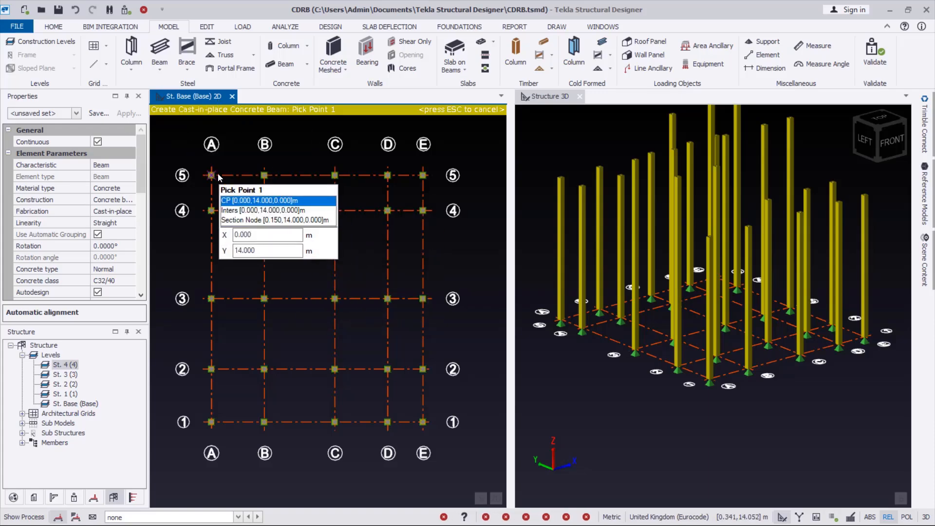
{"action": "left_click_drag", "start_coordinate": [194, 157], "coordinate": [153, 139]}
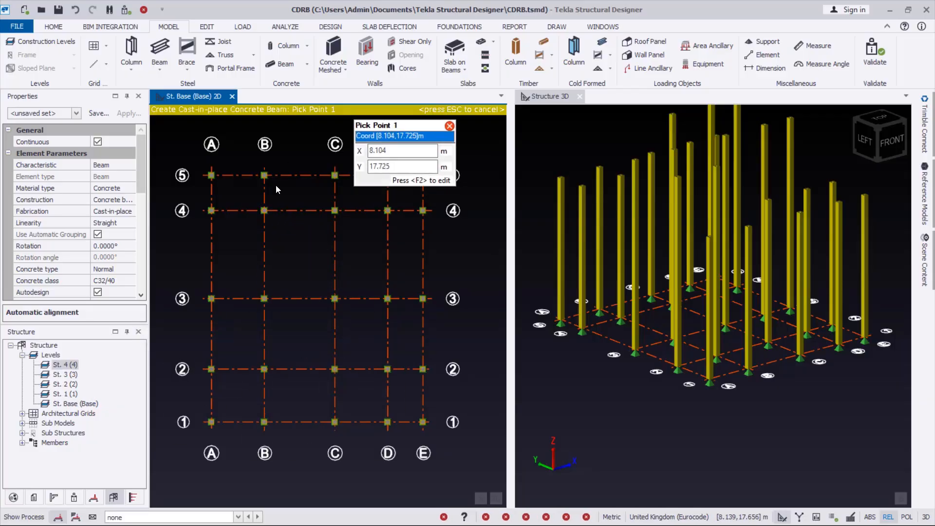
- Open the St. 1 level's 2D plan and start a cast-in-place concrete beam in it
{"action": "left_click", "coordinate": [61, 394]}
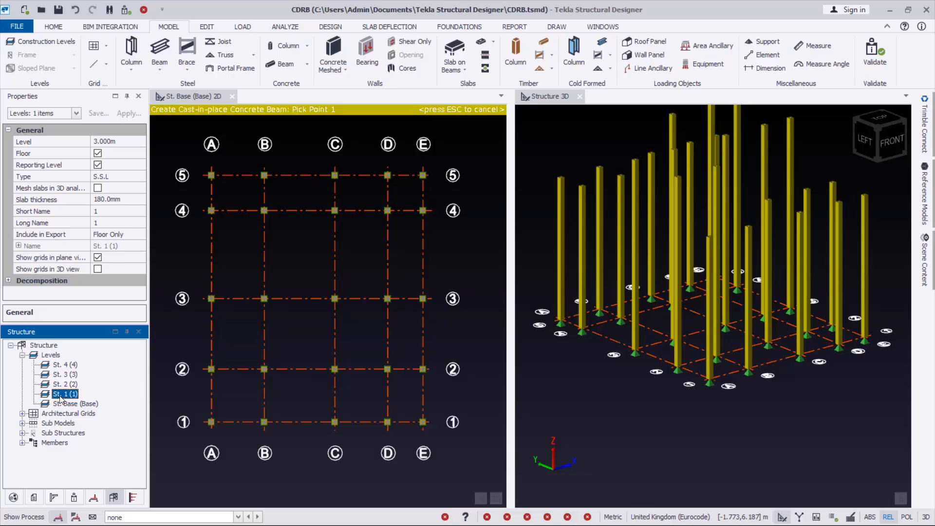
{"action": "double_click", "coordinate": [62, 394]}
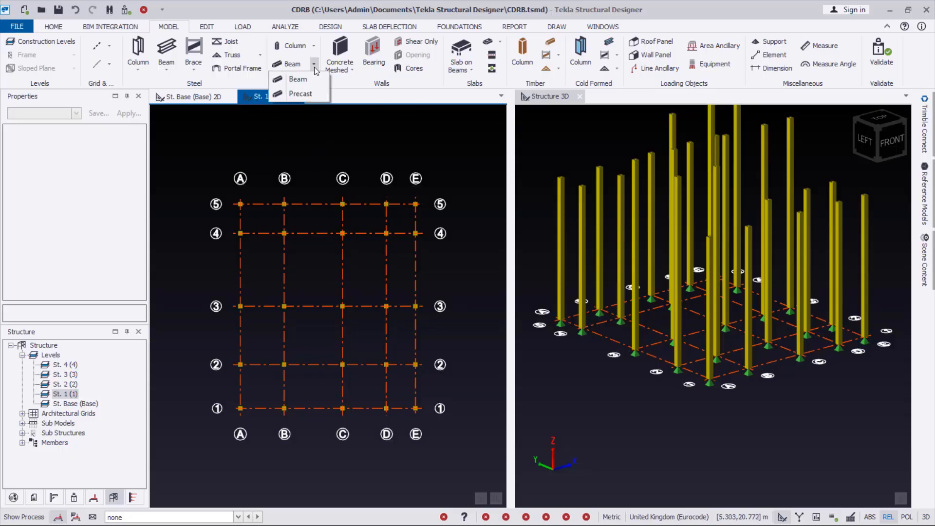
{"action": "left_click", "coordinate": [295, 79]}
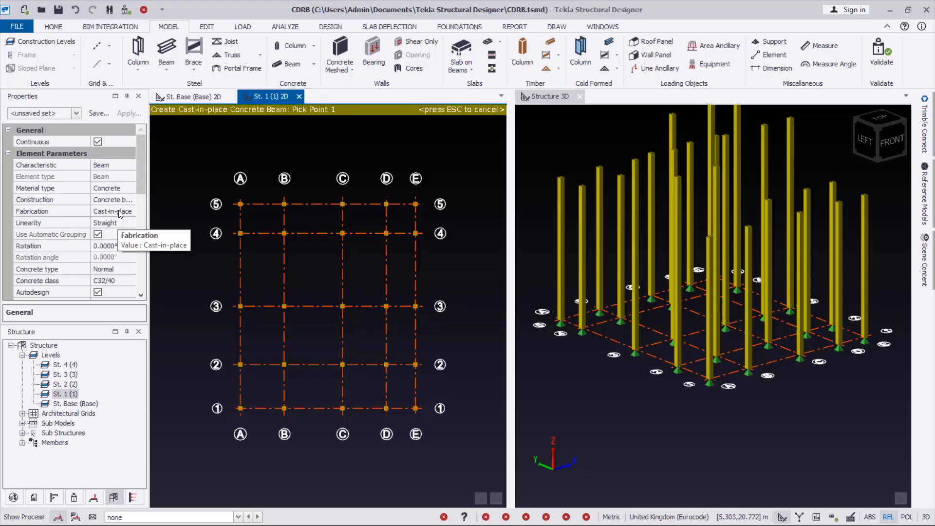
- Turn off automatic alignment and place 250x500 beams along gridlines A to E and 1 to 5 on the St. 1 plan
{"action": "left_click_drag", "start_coordinate": [141, 160], "coordinate": [147, 206]}
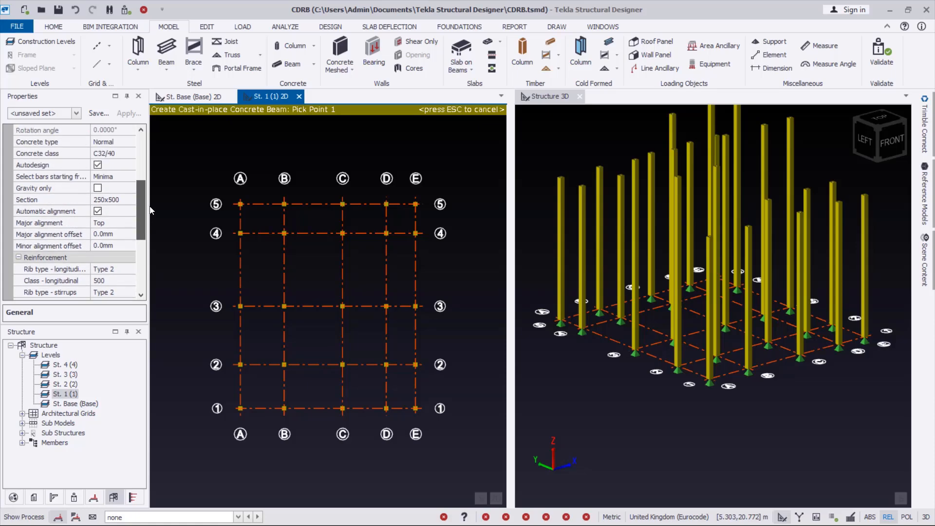
{"action": "left_click", "coordinate": [98, 211]}
{"action": "left_click_drag", "start_coordinate": [223, 188], "coordinate": [438, 428]}
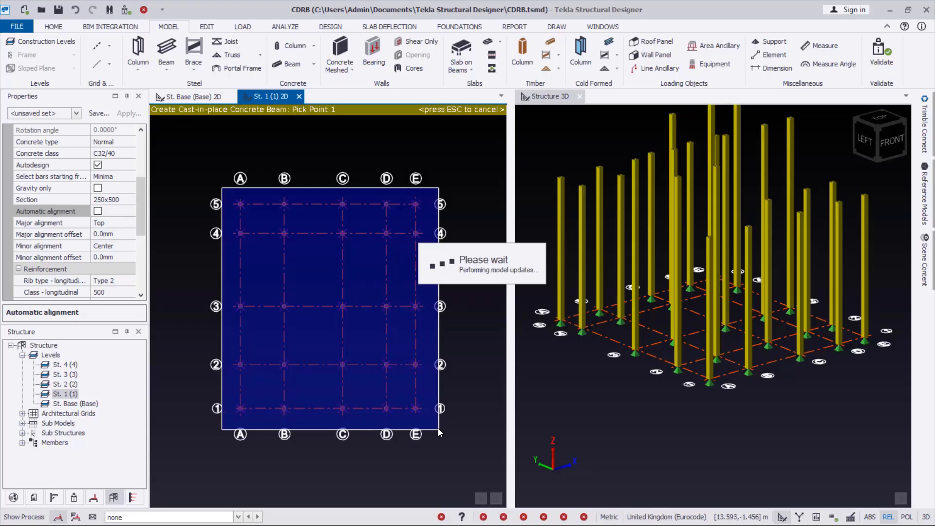
{"action": "middle_click_drag", "start_coordinate": [752, 394], "coordinate": [708, 365]}
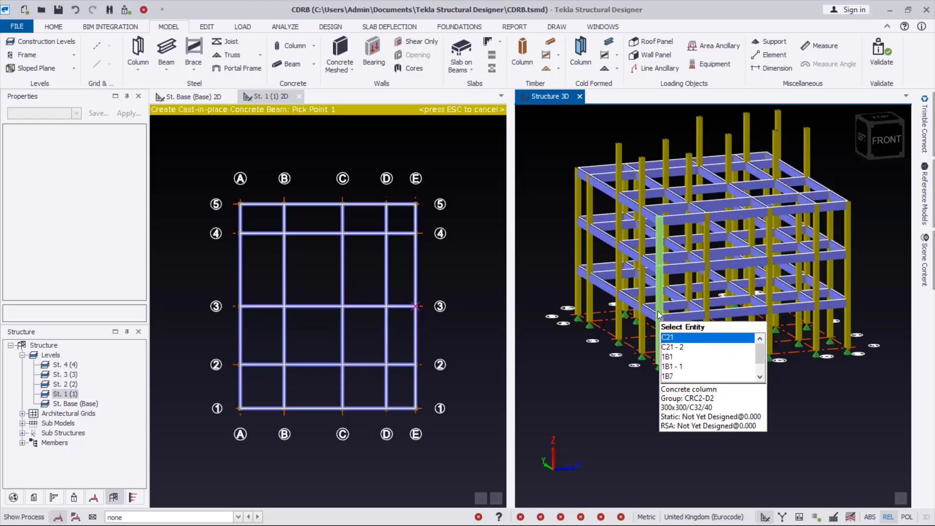
{"action": "right_click_drag", "start_coordinate": [667, 375], "coordinate": [659, 341]}
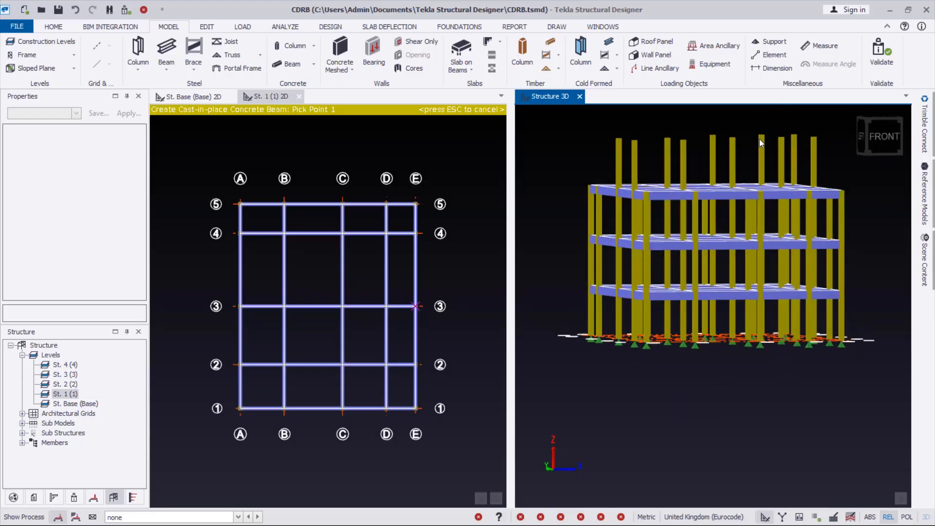
{"action": "right_click_drag", "start_coordinate": [624, 325], "coordinate": [632, 345]}
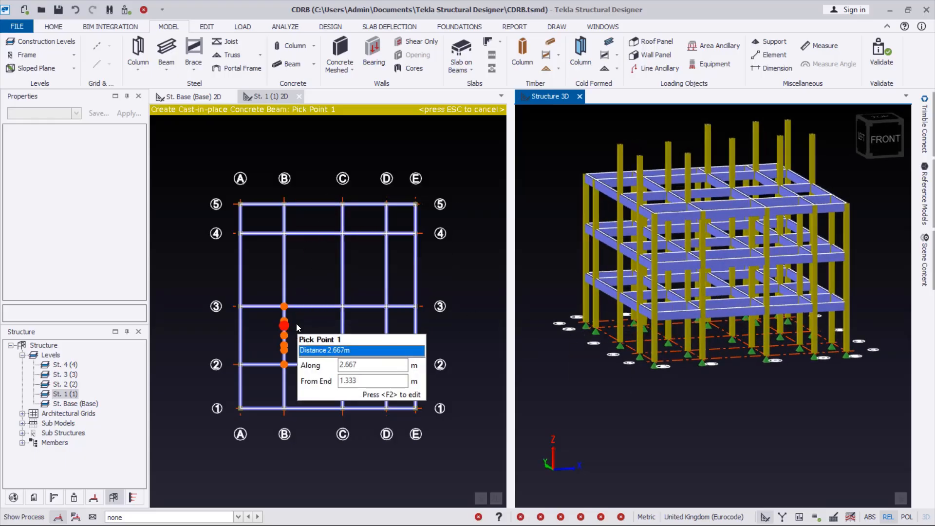
{"action": "mouse_move", "coordinate": [727, 339]}
{"action": "right_mouse_down"}
{"action": "mouse_move", "coordinate": [724, 328]}
{"action": "mouse_move", "coordinate": [717, 335]}
{"action": "right_mouse_up"}
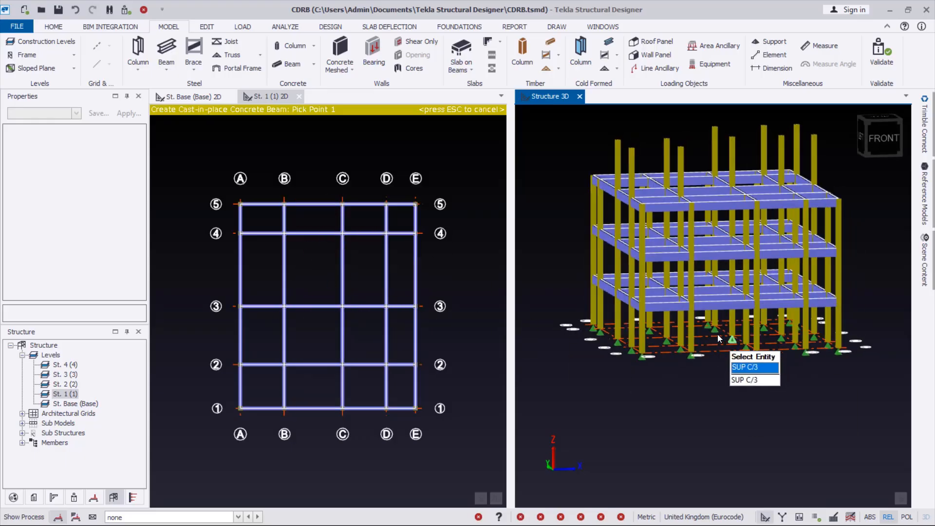
{"action": "double_click", "coordinate": [70, 365]}
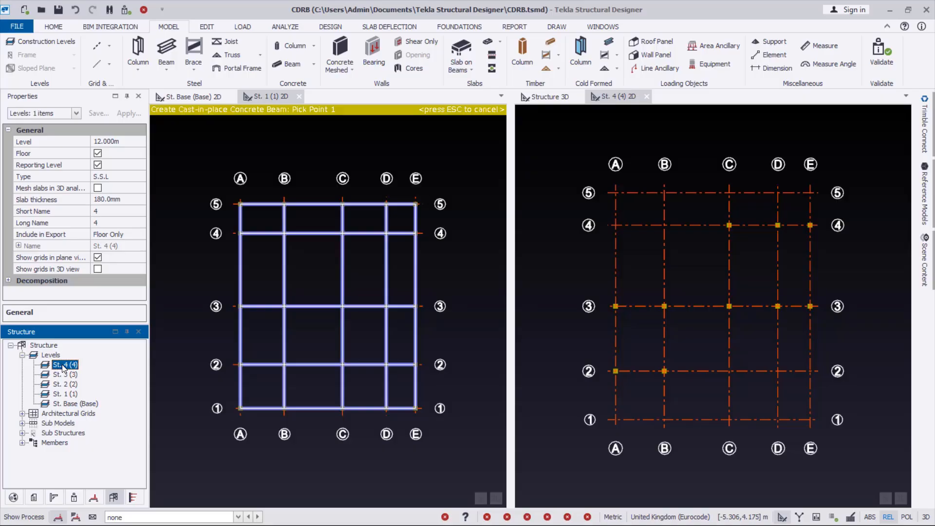
{"action": "left_click", "coordinate": [646, 97]}
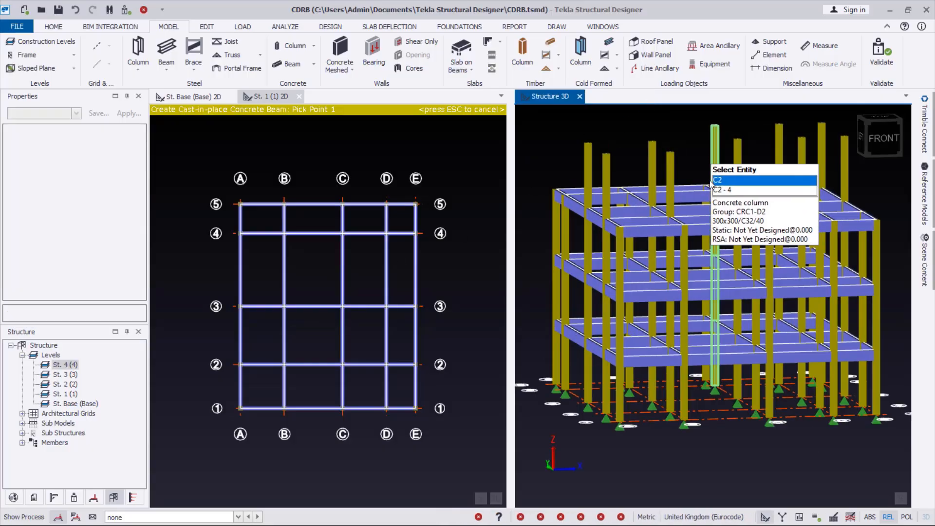
{"action": "right_click_drag", "start_coordinate": [681, 354], "coordinate": [677, 388]}
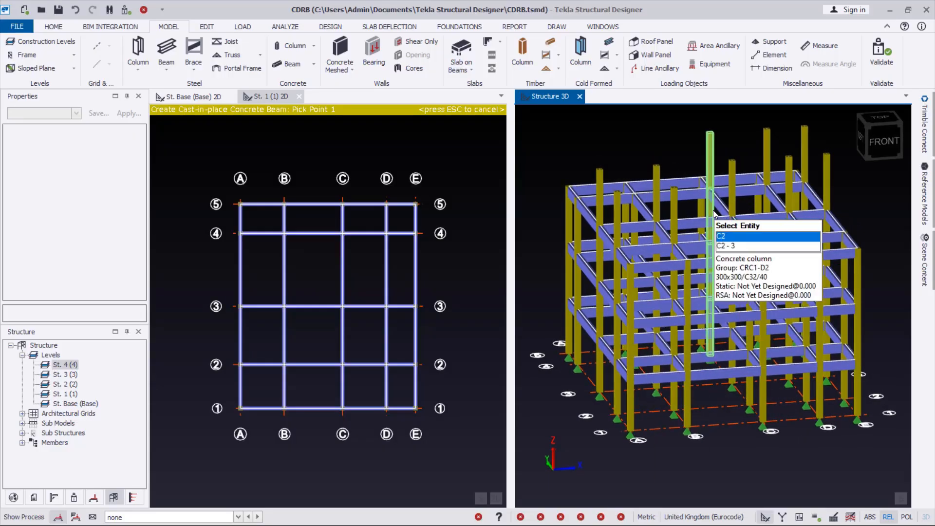
- End beam creation on the St. 1 plan and open the St. 4 level's 2D plan beside the 3D structure view
{"action": "left_click", "coordinate": [212, 139]}
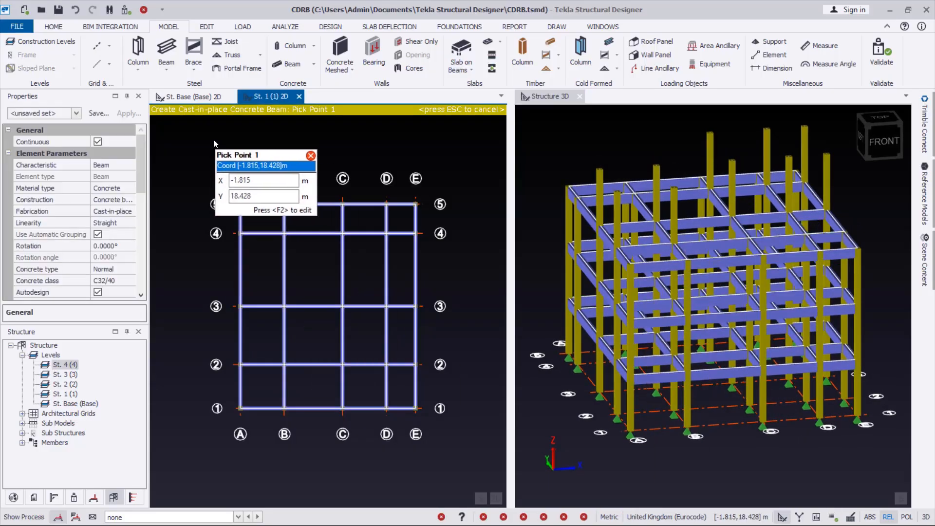
{"action": "key", "text": "Escape"}
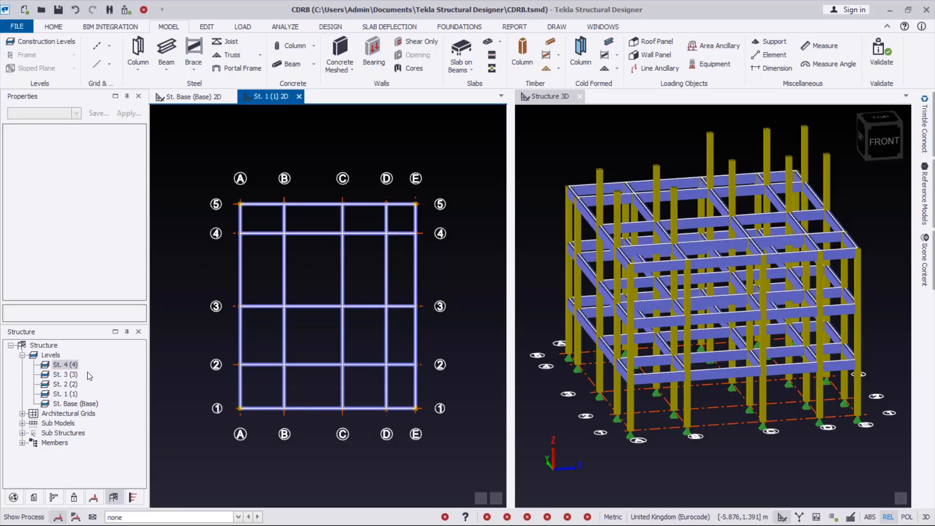
{"action": "double_click", "coordinate": [68, 366]}
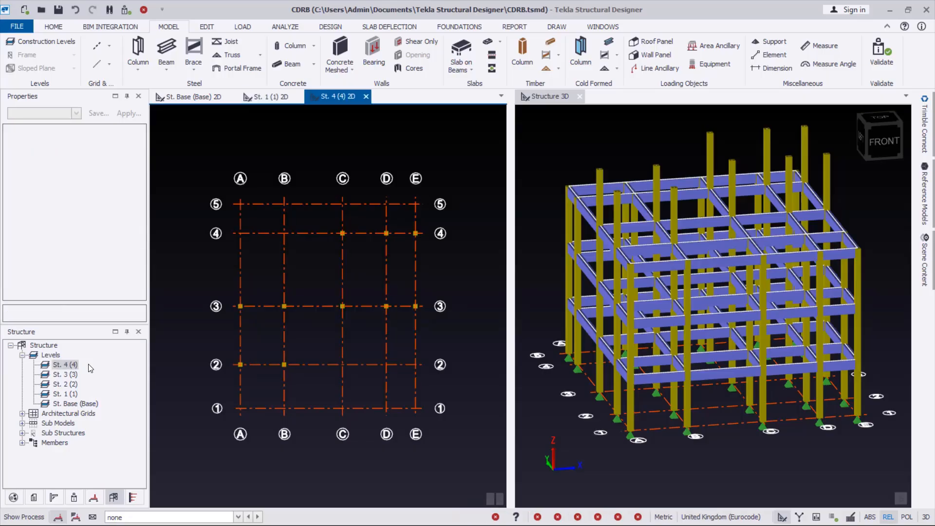
{"action": "scroll", "coordinate": [366, 246], "scroll_direction": "up", "scroll_amount": 1}
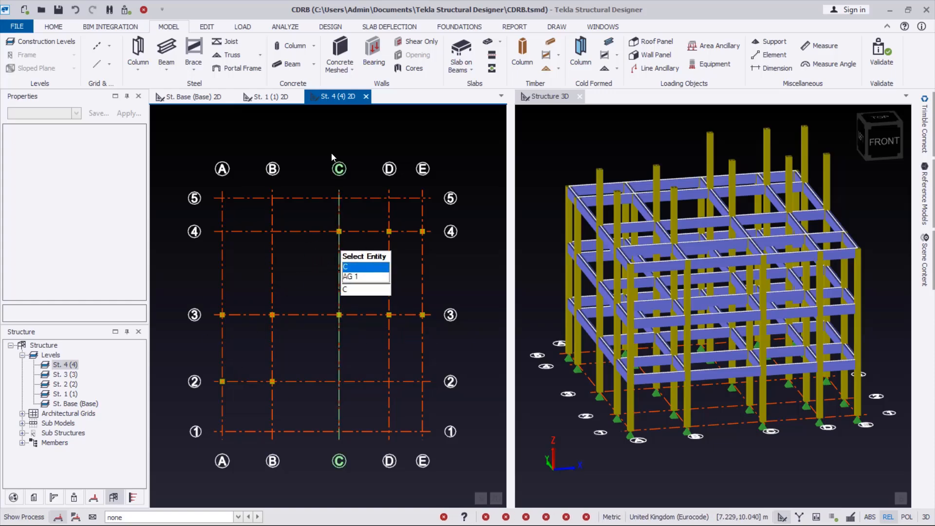
- Place 250x500 cast-in-place concrete beams without automatic alignment on St. 4 around bay A–B/2–3 and bays C–E/3–4
{"action": "left_click", "coordinate": [313, 65]}
{"action": "left_click", "coordinate": [302, 79]}
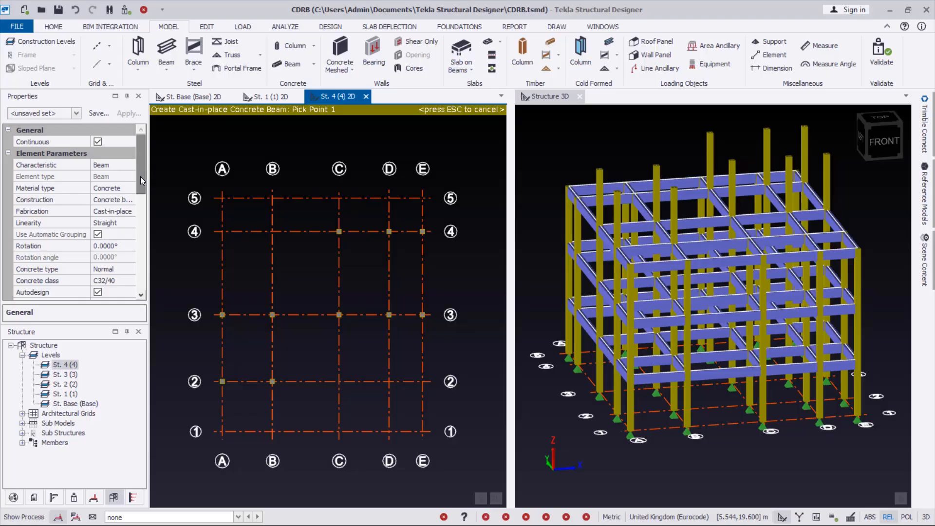
{"action": "left_click_drag", "start_coordinate": [141, 179], "coordinate": [142, 218]}
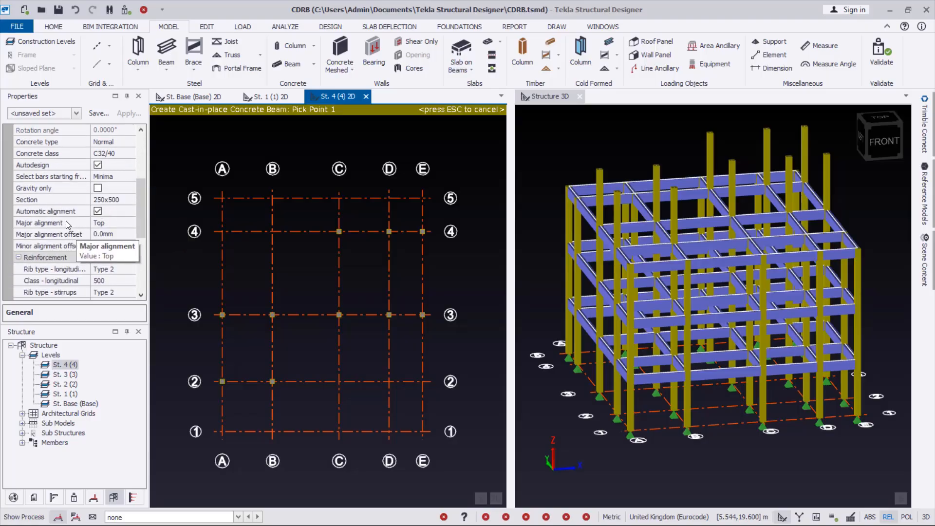
{"action": "left_click", "coordinate": [98, 211]}
{"action": "scroll", "coordinate": [388, 272], "scroll_direction": "down", "scroll_amount": 2}
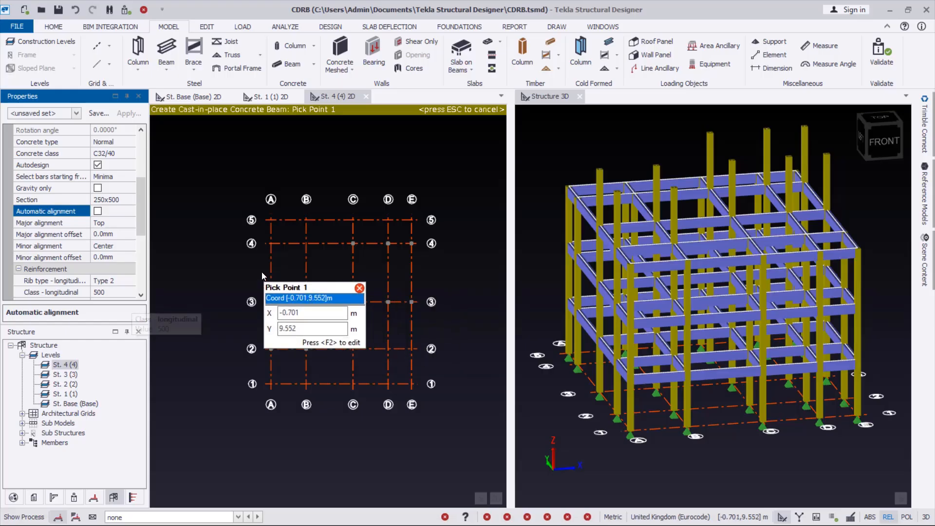
{"action": "left_click_drag", "start_coordinate": [262, 272], "coordinate": [338, 370]}
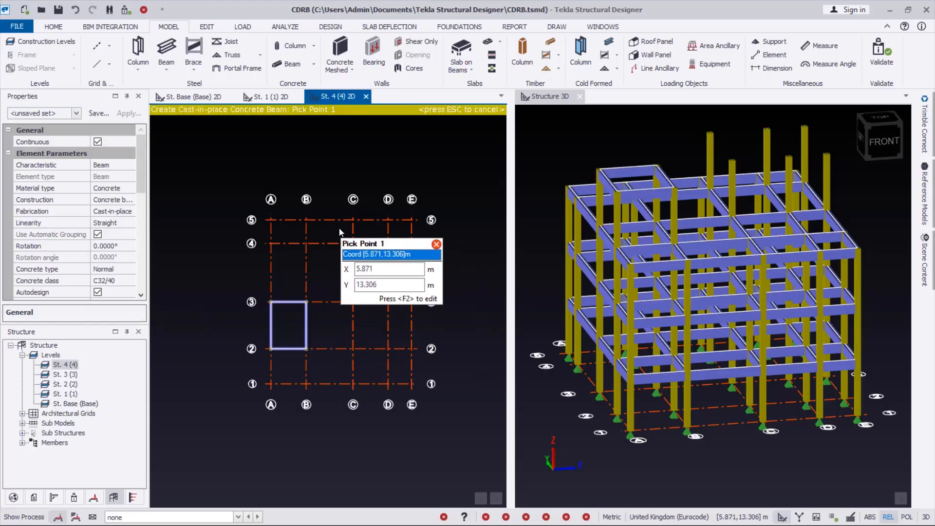
{"action": "left_click_drag", "start_coordinate": [339, 228], "coordinate": [441, 321]}
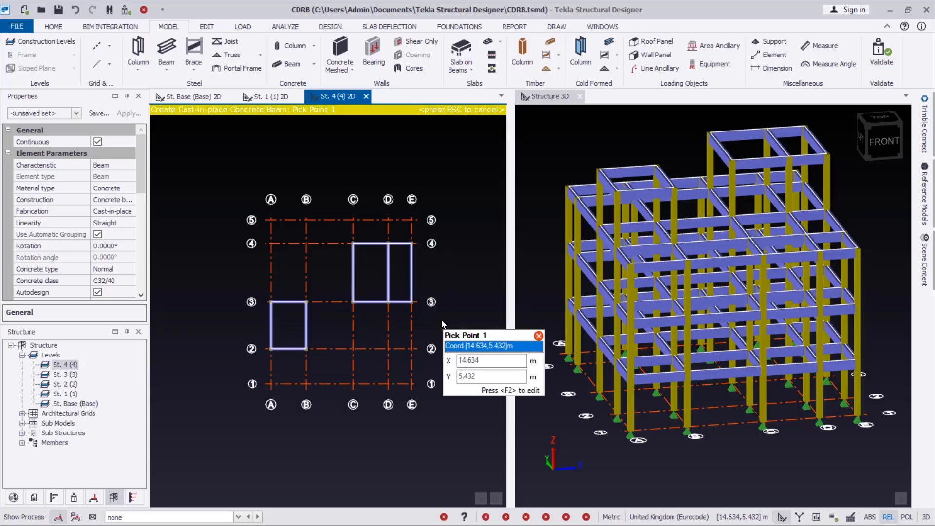
{"action": "right_click_drag", "start_coordinate": [655, 340], "coordinate": [702, 363]}
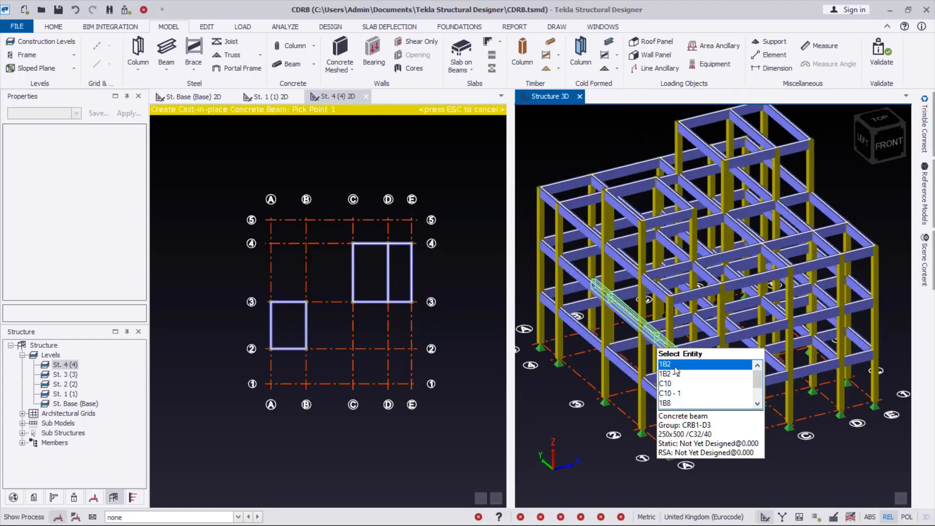
{"action": "scroll", "coordinate": [381, 230], "scroll_direction": "up", "scroll_amount": 1}
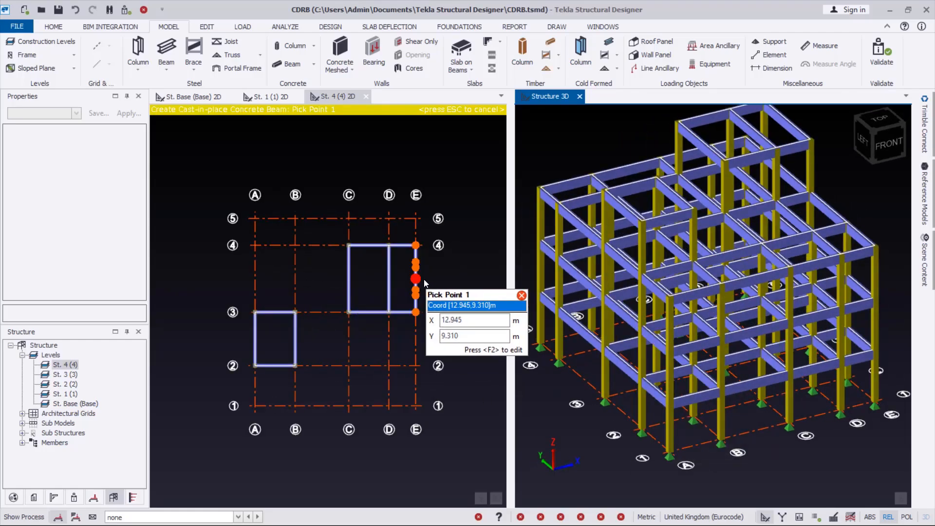
{"action": "scroll", "coordinate": [409, 257], "scroll_direction": "up", "scroll_amount": 1}
{"action": "left_click", "coordinate": [418, 292]}
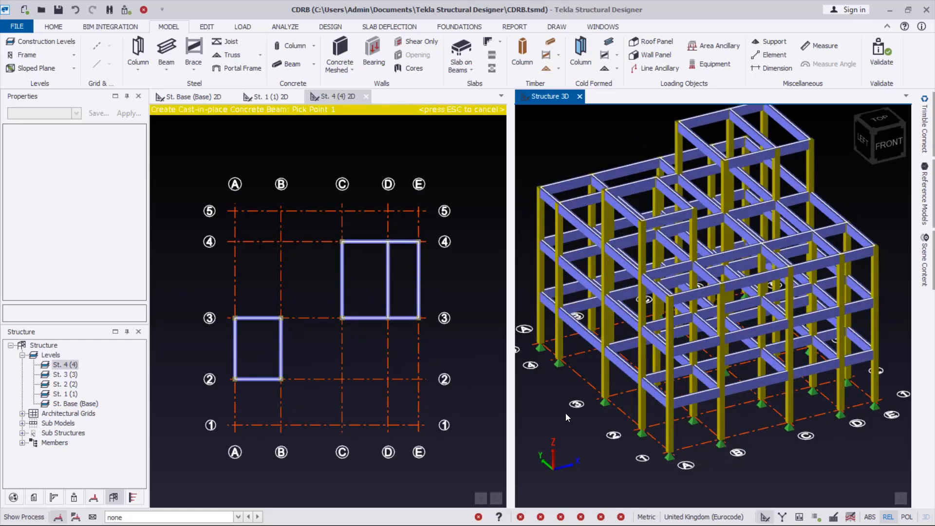
{"action": "right_click_drag", "start_coordinate": [574, 408], "coordinate": [586, 388]}
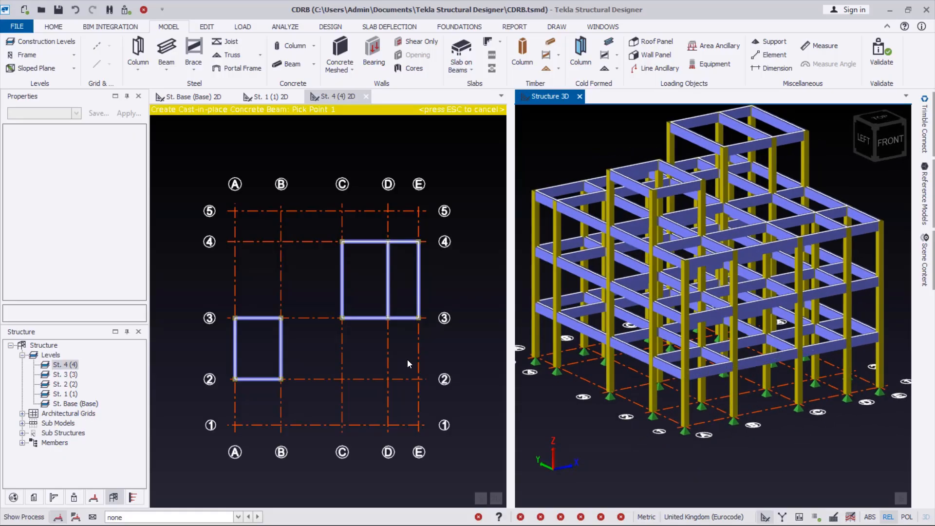
- Return to the St. 1 level's 2D plan and start creating a slab on beams
{"action": "left_click", "coordinate": [262, 99]}
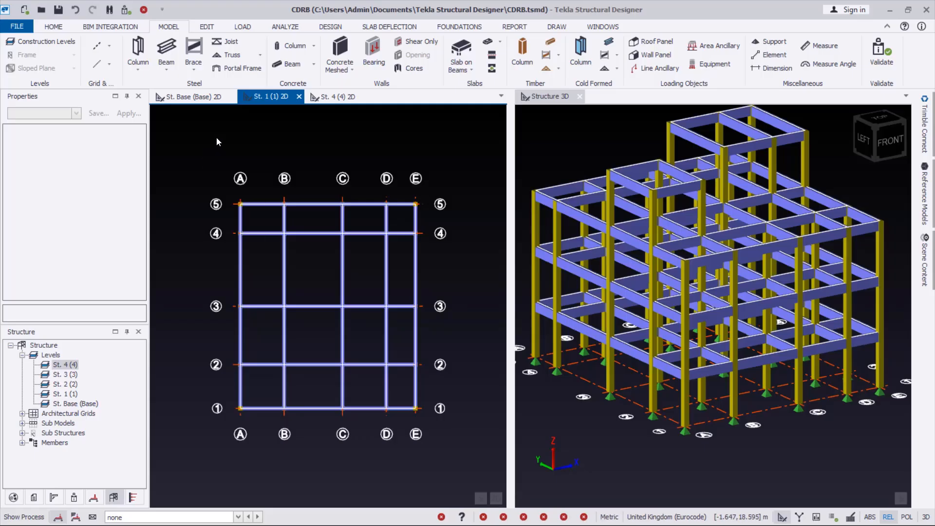
{"action": "left_click", "coordinate": [472, 70]}
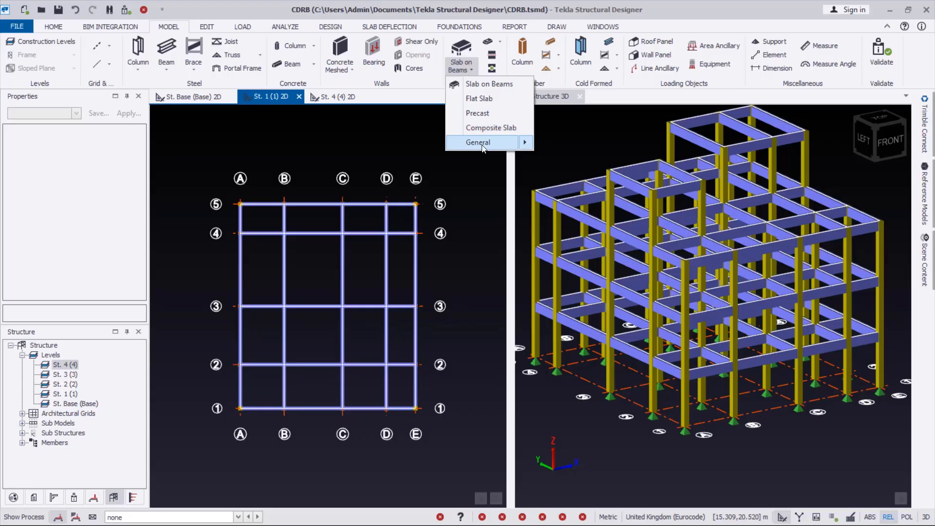
{"action": "mouse_move", "coordinate": [511, 143]}
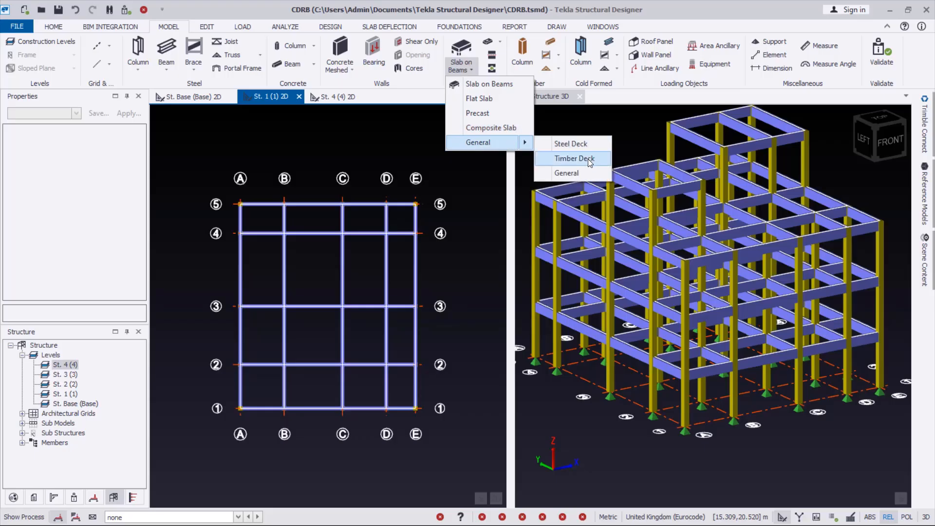
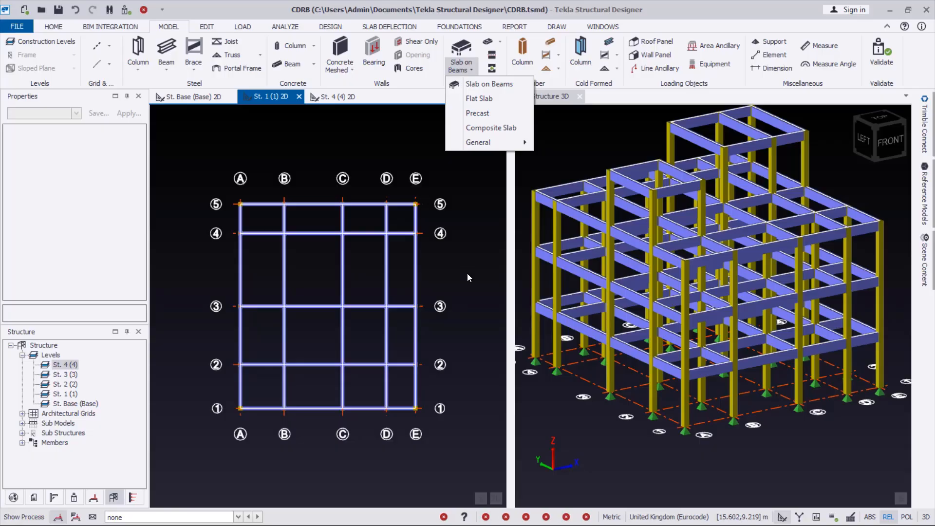
{"action": "left_click", "coordinate": [492, 84]}
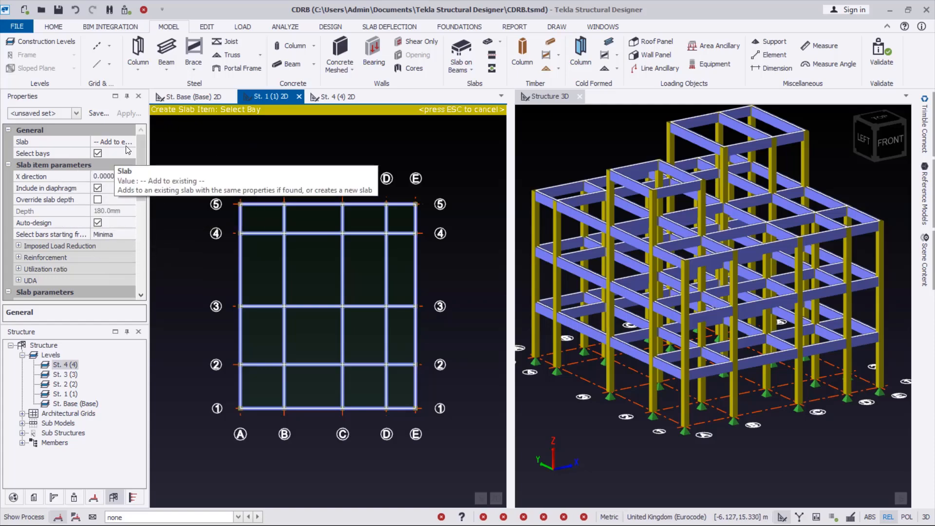
- Review the slab's type, decomposition options, overall depth, concrete class and diaphragm option, leaving them unedited
{"action": "scroll", "coordinate": [141, 169], "scroll_direction": "down", "scroll_amount": 2}
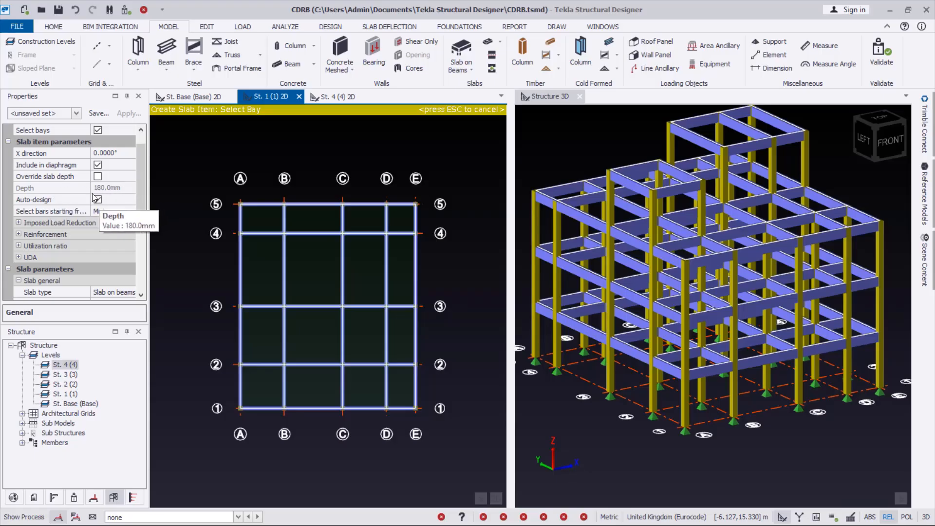
{"action": "left_click_drag", "start_coordinate": [140, 198], "coordinate": [138, 227]}
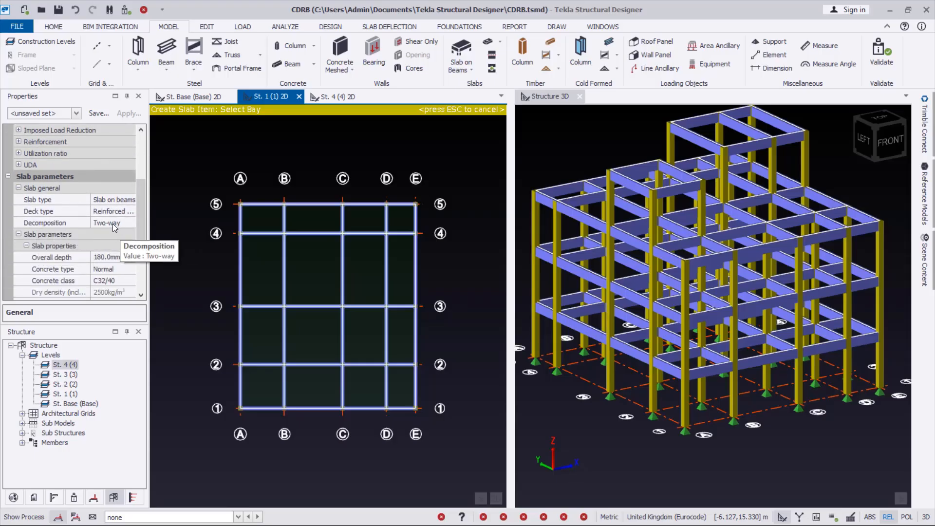
{"action": "left_click", "coordinate": [130, 224]}
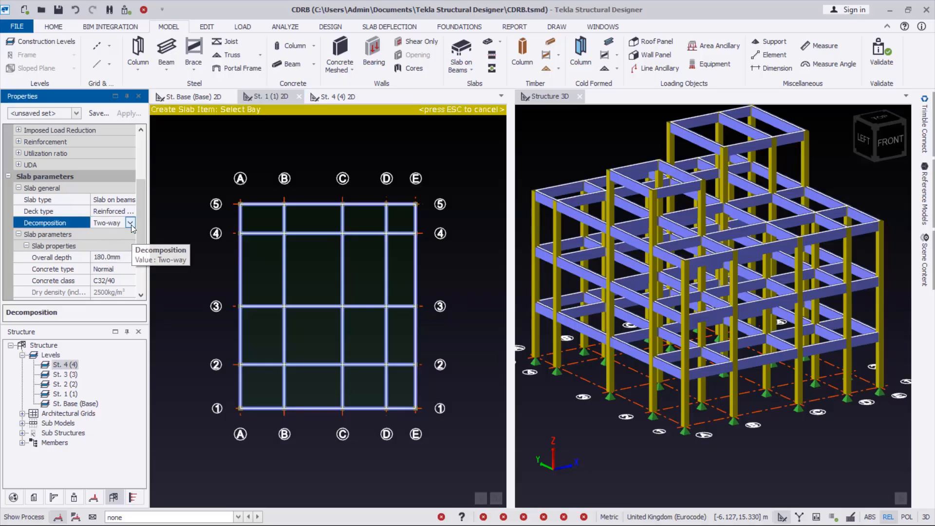
{"action": "left_click", "coordinate": [131, 223]}
{"action": "left_click", "coordinate": [132, 222]}
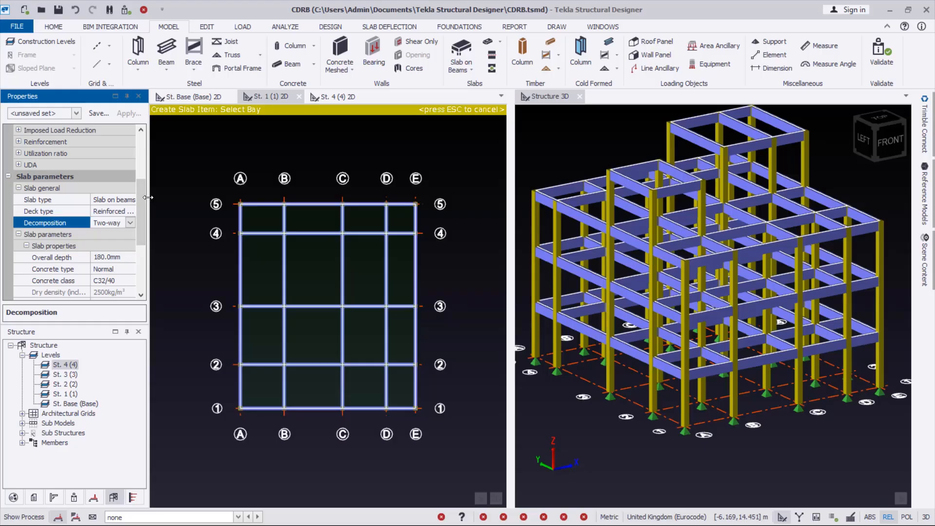
{"action": "left_click_drag", "start_coordinate": [147, 197], "coordinate": [165, 197]}
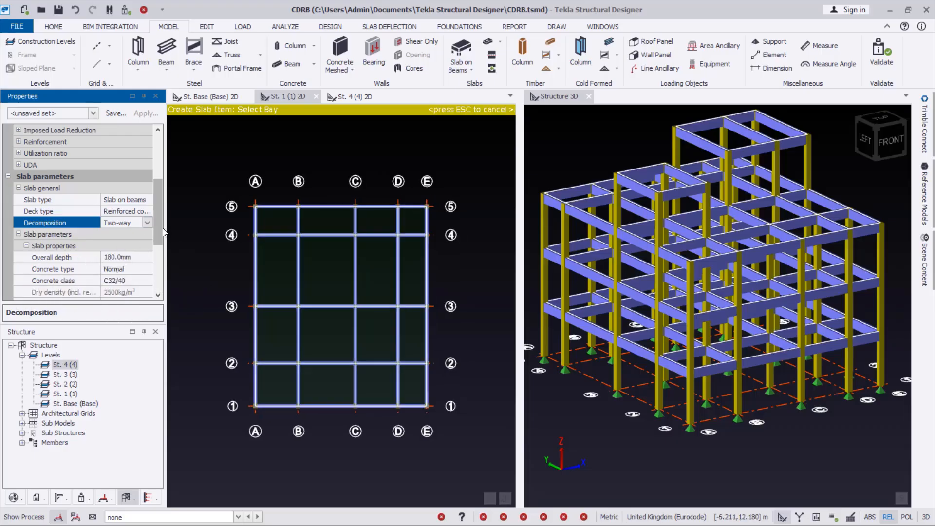
{"action": "left_click_drag", "start_coordinate": [163, 233], "coordinate": [162, 249]}
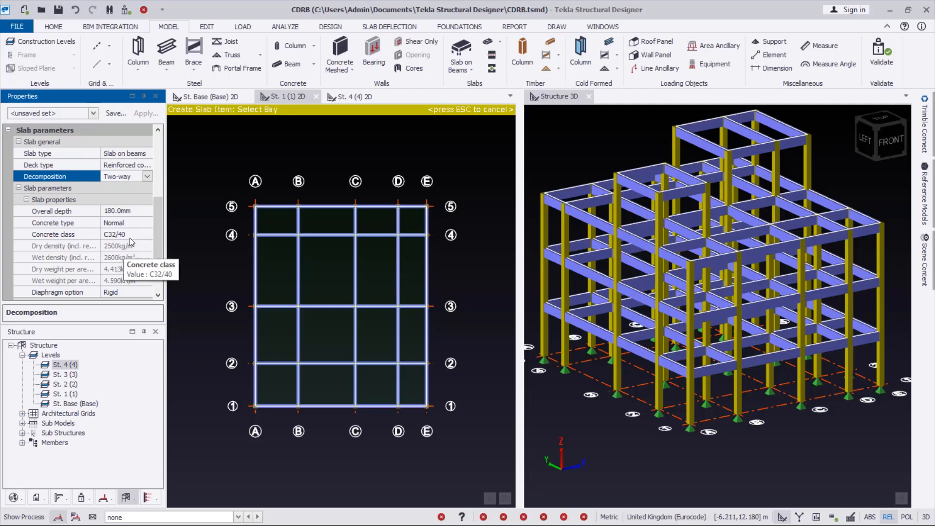
{"action": "left_click_drag", "start_coordinate": [156, 242], "coordinate": [173, 181]}
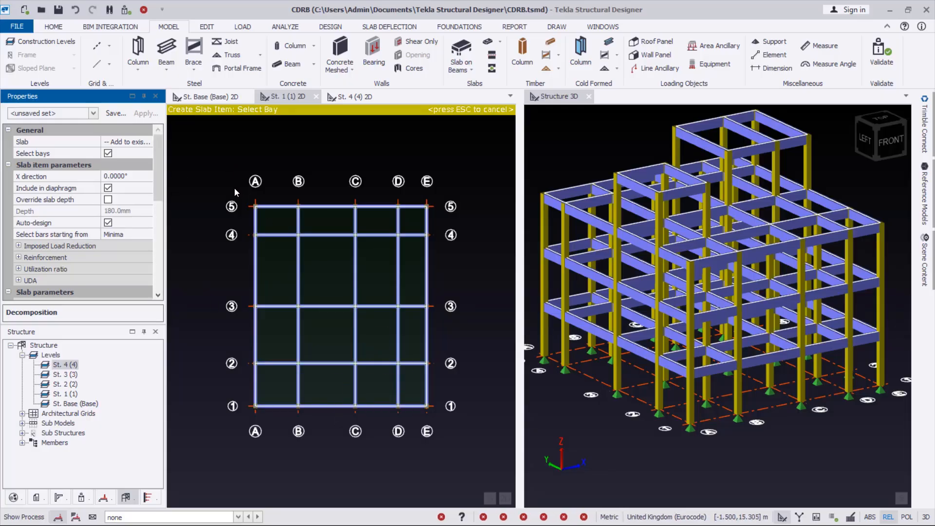
- Place 180 mm two-way slabs on beams in all bays between gridlines A–E and 1–5 on St. 1, and inspect them in 3D
{"action": "left_click_drag", "start_coordinate": [234, 188], "coordinate": [463, 430]}
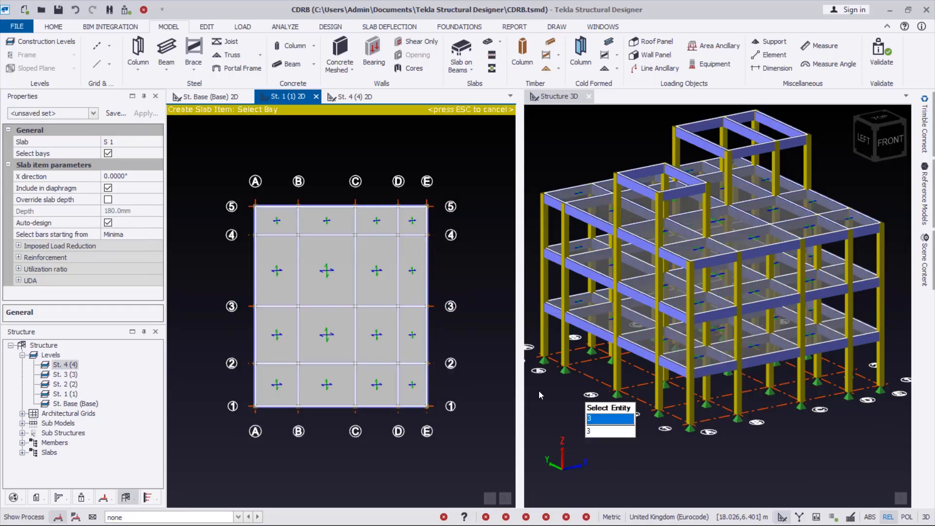
{"action": "mouse_move", "coordinate": [693, 303]}
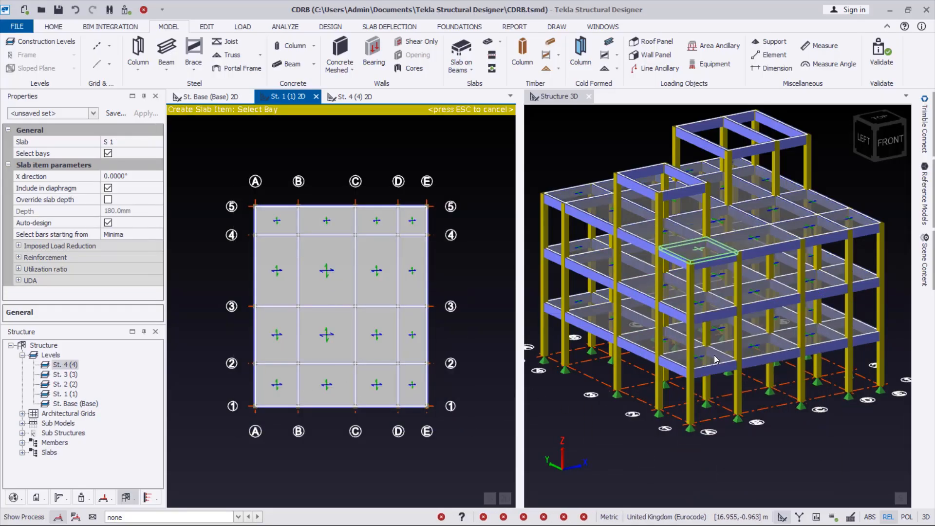
{"action": "right_click_drag", "start_coordinate": [707, 399], "coordinate": [703, 340]}
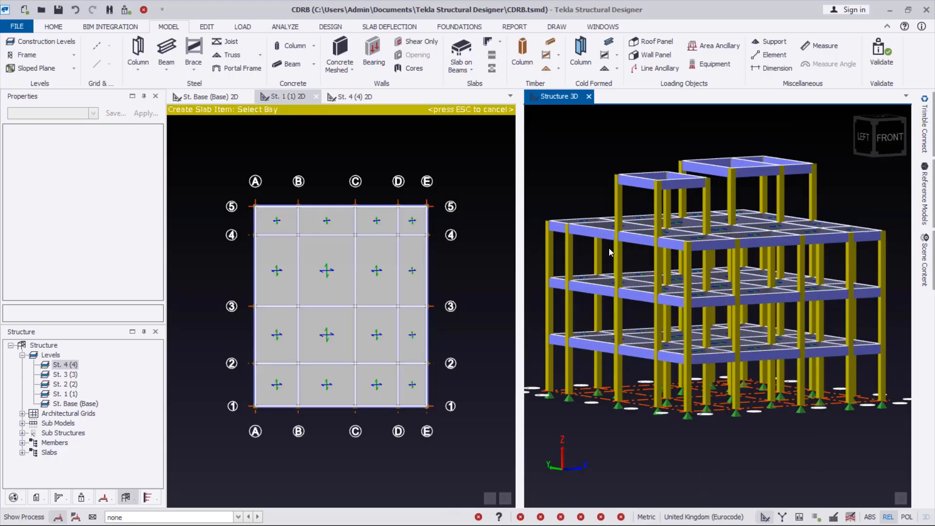
{"action": "right_click_drag", "start_coordinate": [647, 302], "coordinate": [624, 338]}
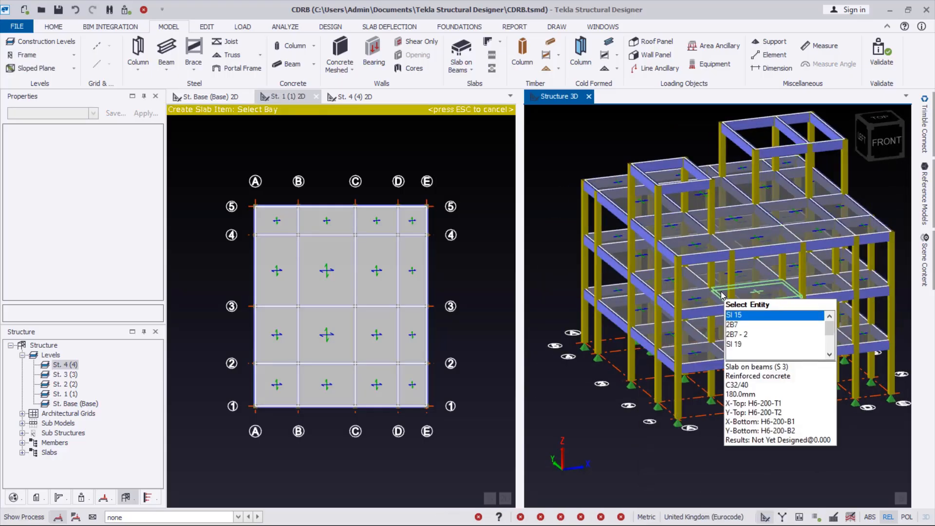
- Switch to the St. 4 level's 2D plan and end the active beam creation
{"action": "right_click_drag", "start_coordinate": [717, 323], "coordinate": [633, 397]}
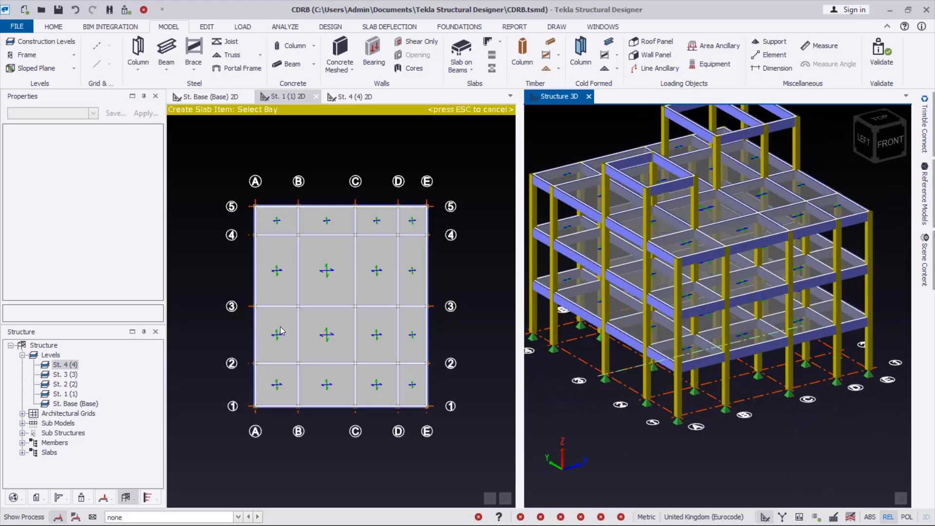
{"action": "left_click", "coordinate": [352, 96]}
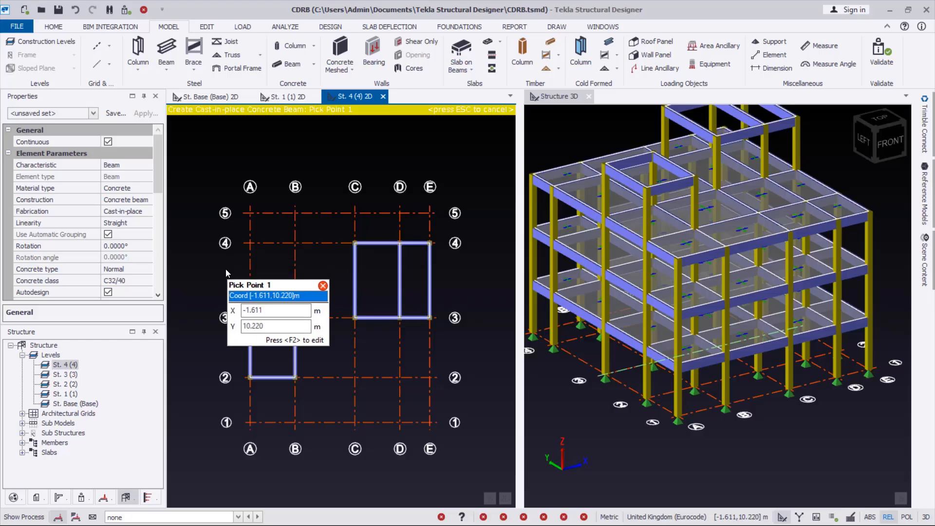
{"action": "key", "text": "Escape"}
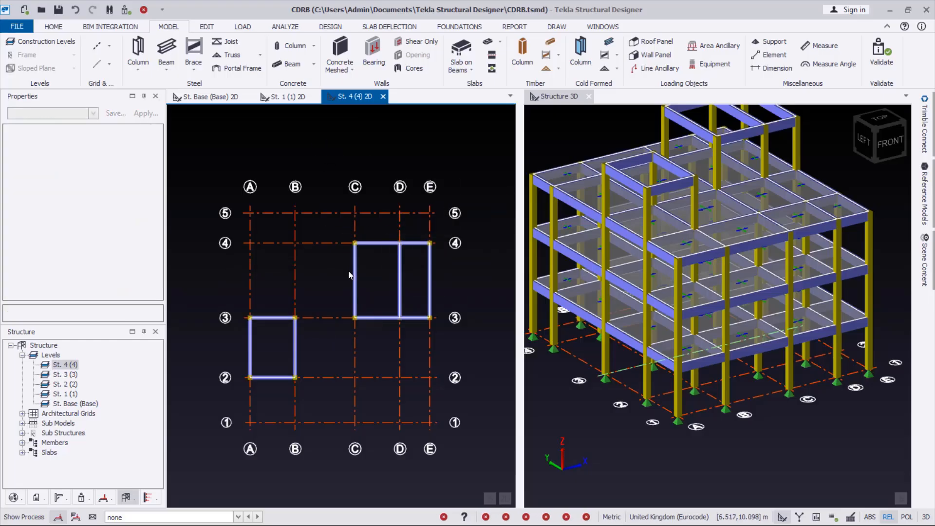
{"action": "scroll", "coordinate": [356, 269], "scroll_direction": "up", "scroll_amount": 1}
{"action": "scroll", "coordinate": [359, 251], "scroll_direction": "down", "scroll_amount": 1}
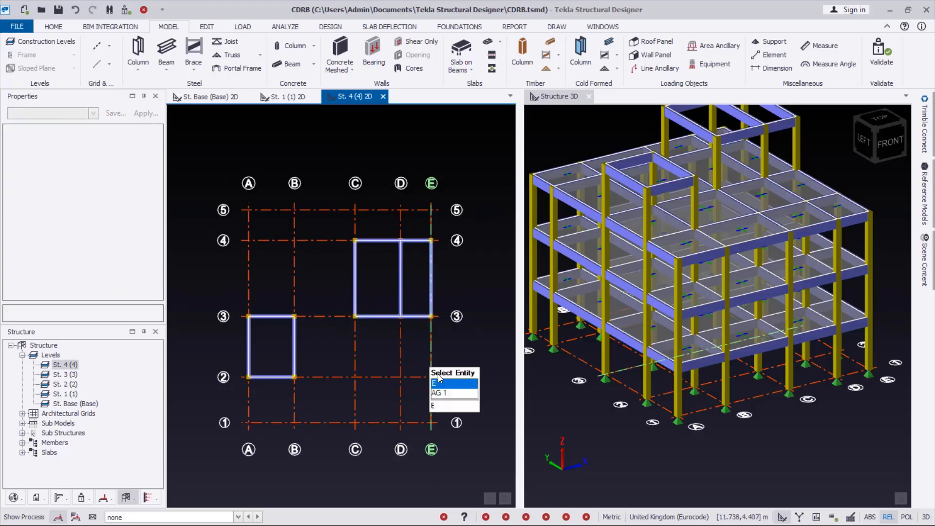
- Place 180 mm two-way slabs on beams in St. 4 bays C–E/3–4 and A–B/2–3, and end slab creation
{"action": "left_click", "coordinate": [471, 69]}
{"action": "left_click", "coordinate": [478, 85]}
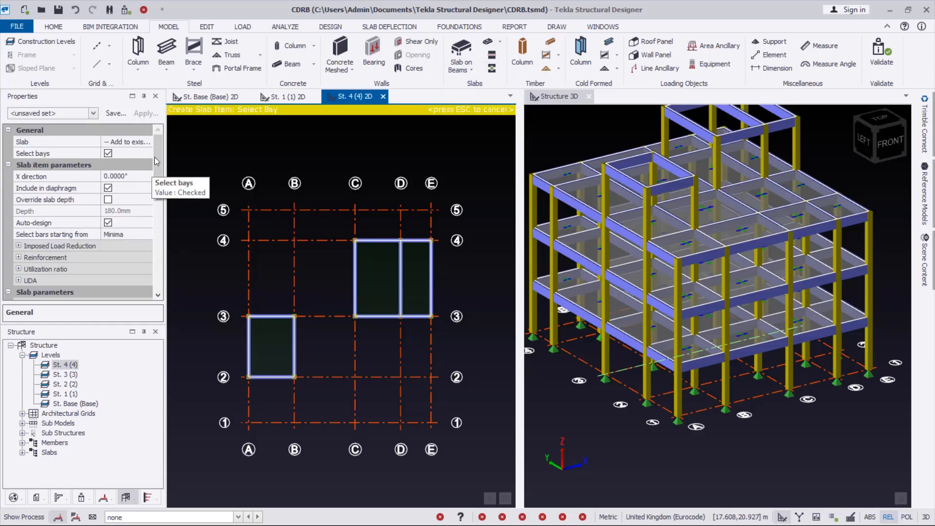
{"action": "left_click_drag", "start_coordinate": [156, 156], "coordinate": [166, 197]}
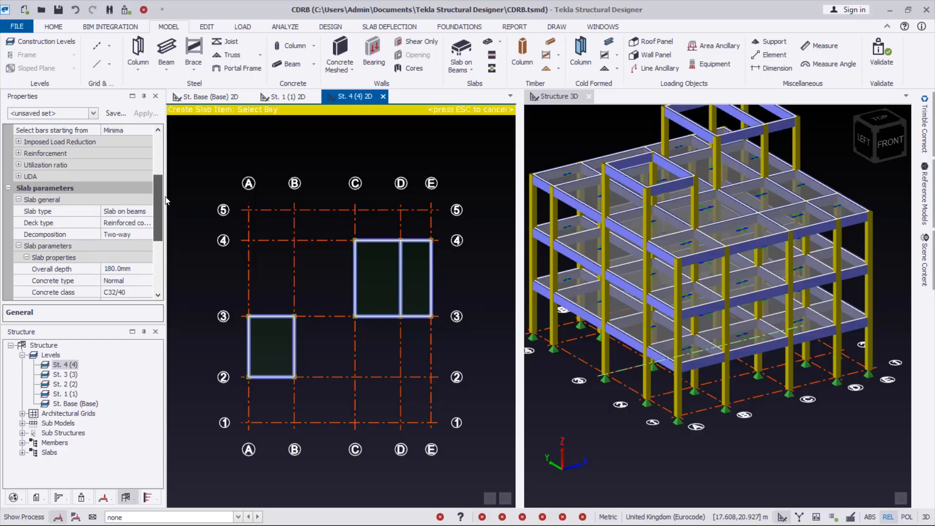
{"action": "left_click_drag", "start_coordinate": [316, 225], "coordinate": [480, 337]}
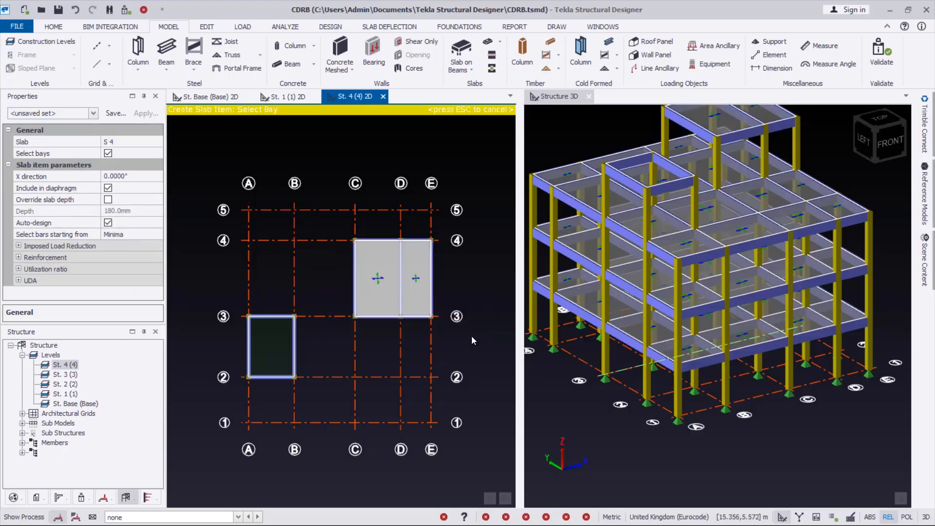
{"action": "left_click_drag", "start_coordinate": [226, 294], "coordinate": [326, 393]}
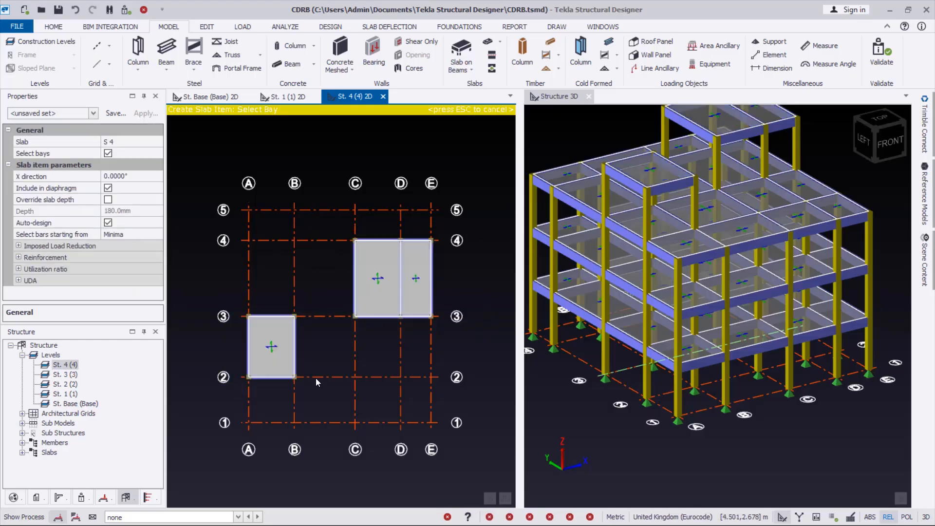
{"action": "middle_click_drag", "start_coordinate": [639, 429], "coordinate": [673, 431]}
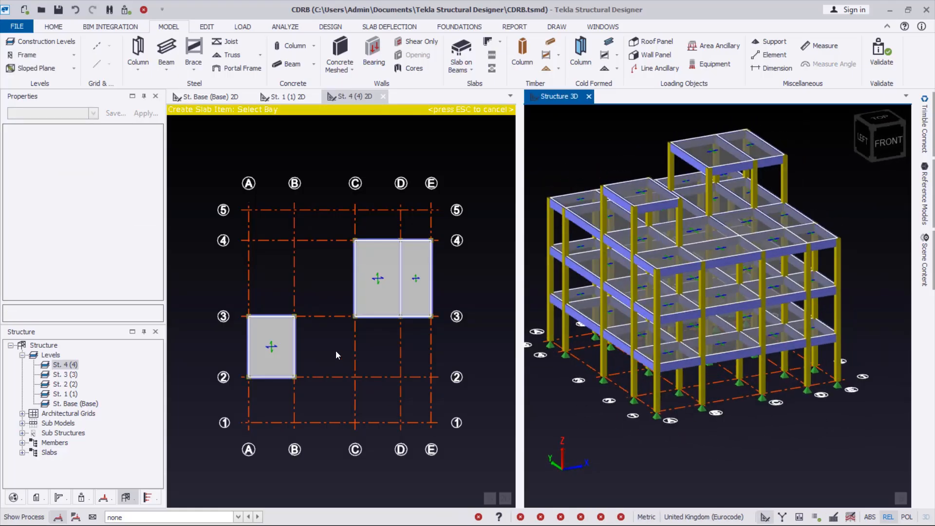
{"action": "scroll", "coordinate": [335, 351], "scroll_direction": "up", "scroll_amount": 1}
{"action": "scroll", "coordinate": [367, 259], "scroll_direction": "down", "scroll_amount": 1}
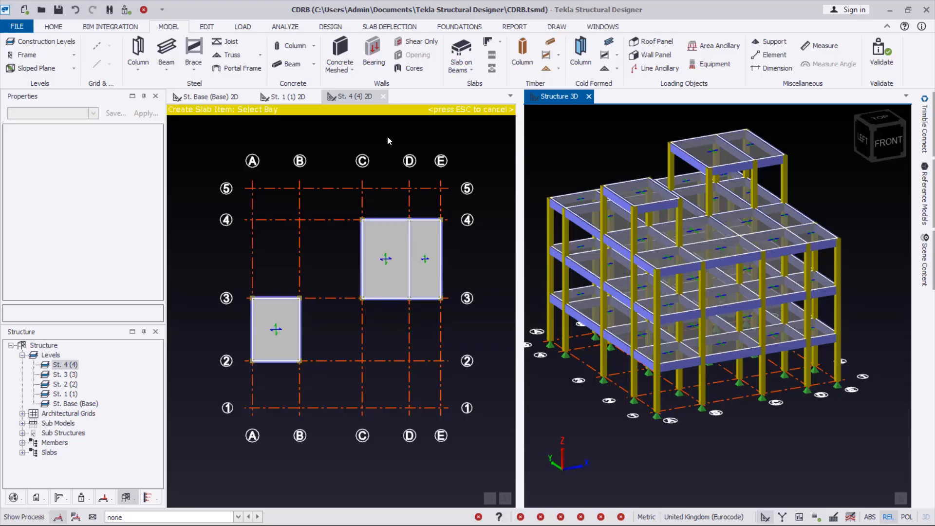
{"action": "left_click", "coordinate": [355, 132]}
{"action": "key", "text": "Escape"}
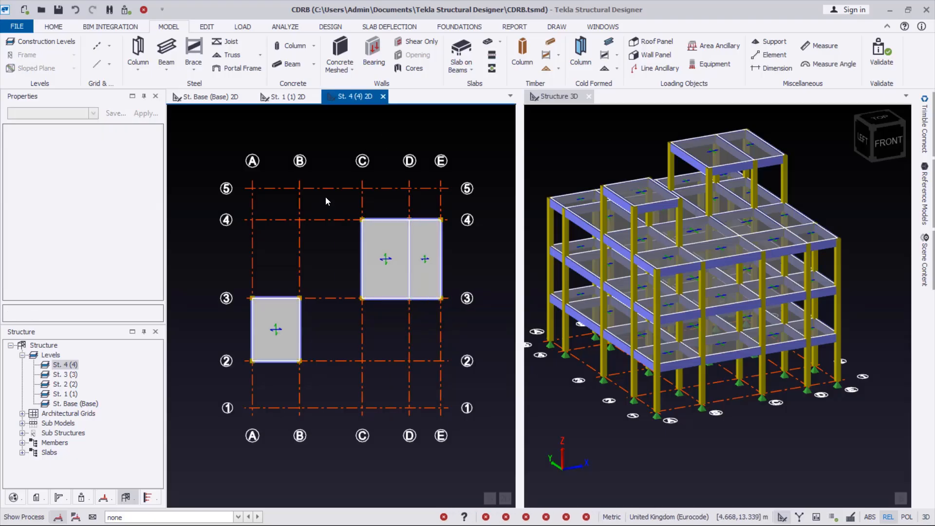
- Run a validation of the whole model
{"action": "scroll", "coordinate": [326, 197], "scroll_direction": "down", "scroll_amount": 1}
{"action": "scroll", "coordinate": [375, 276], "scroll_direction": "up", "scroll_amount": 1}
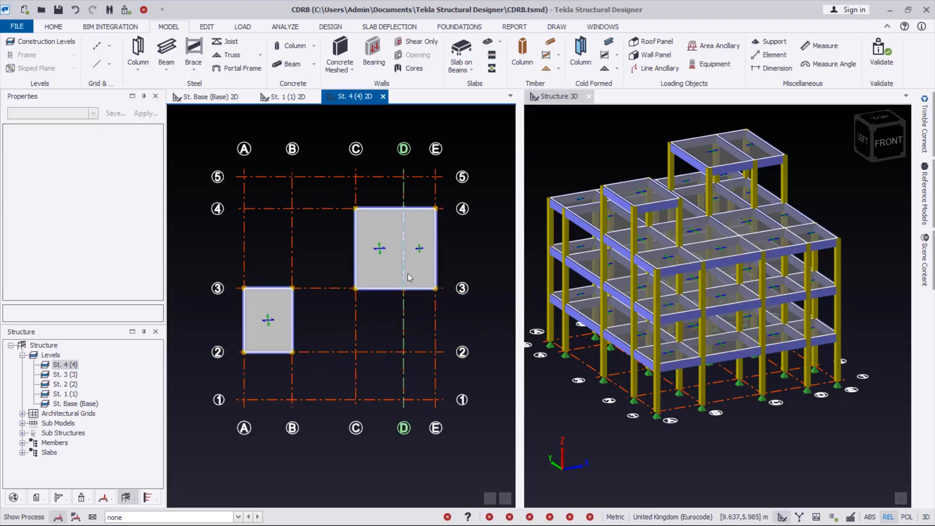
{"action": "scroll", "coordinate": [385, 179], "scroll_direction": "down", "scroll_amount": 1}
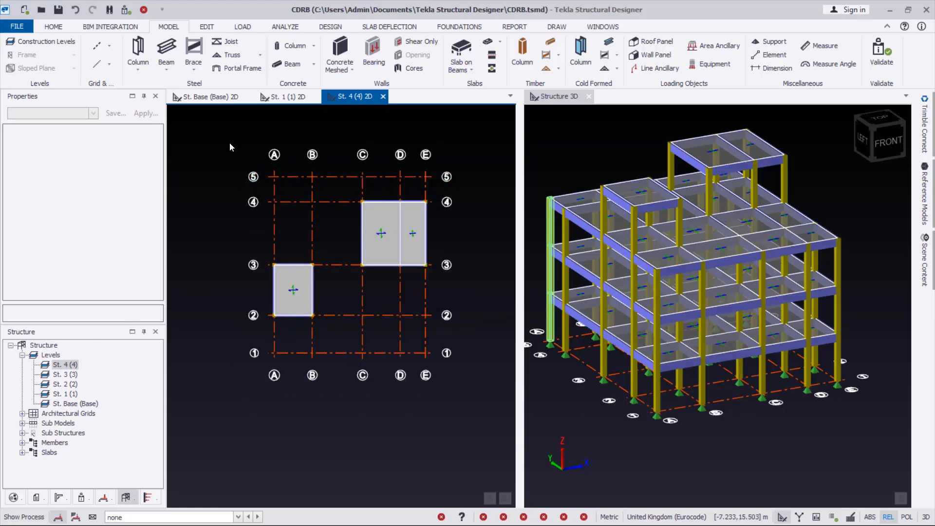
{"action": "scroll", "coordinate": [436, 201], "scroll_direction": "up", "scroll_amount": 1}
{"action": "scroll", "coordinate": [436, 201], "scroll_direction": "down", "scroll_amount": 2}
{"action": "scroll", "coordinate": [403, 161], "scroll_direction": "up", "scroll_amount": 1}
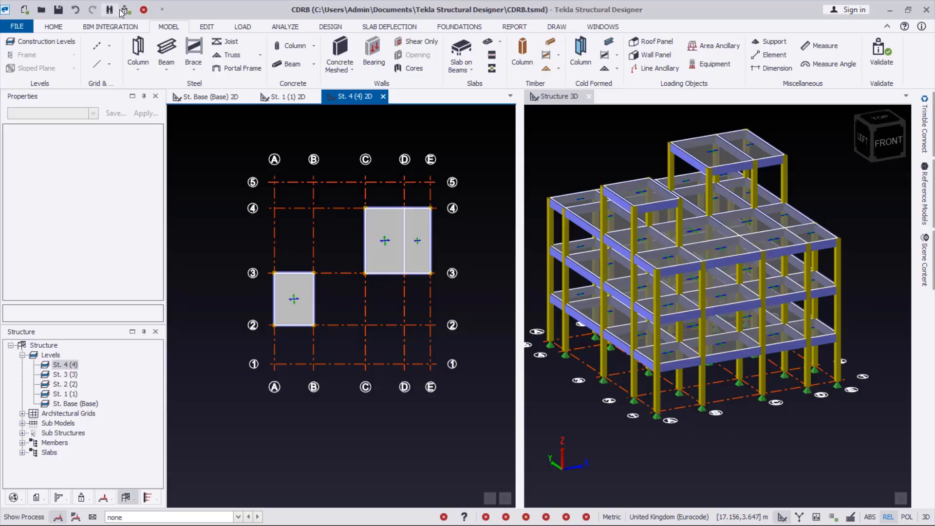
{"action": "left_click", "coordinate": [881, 53]}
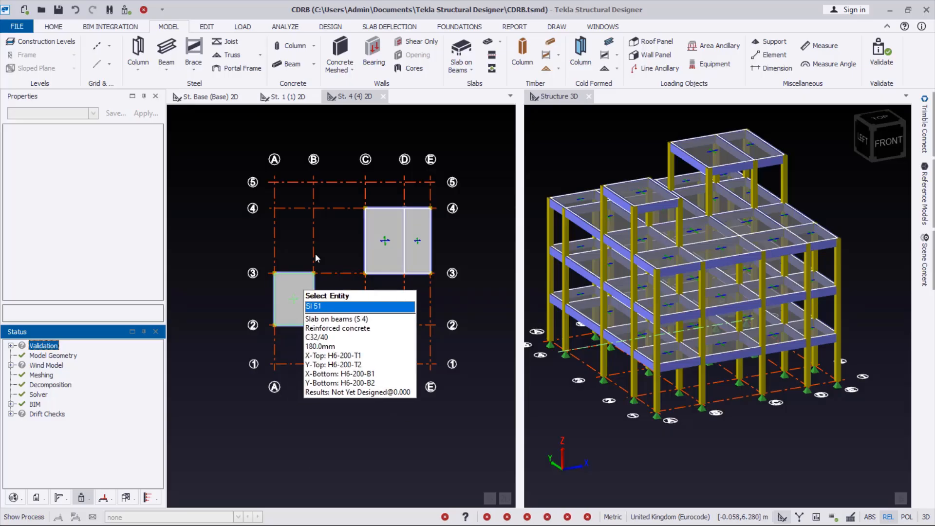
- Add a rectangular slab opening on St. 1 filling bay A–B/3–4, from grid intersection A/4 to B/3
{"action": "left_click", "coordinate": [282, 101]}
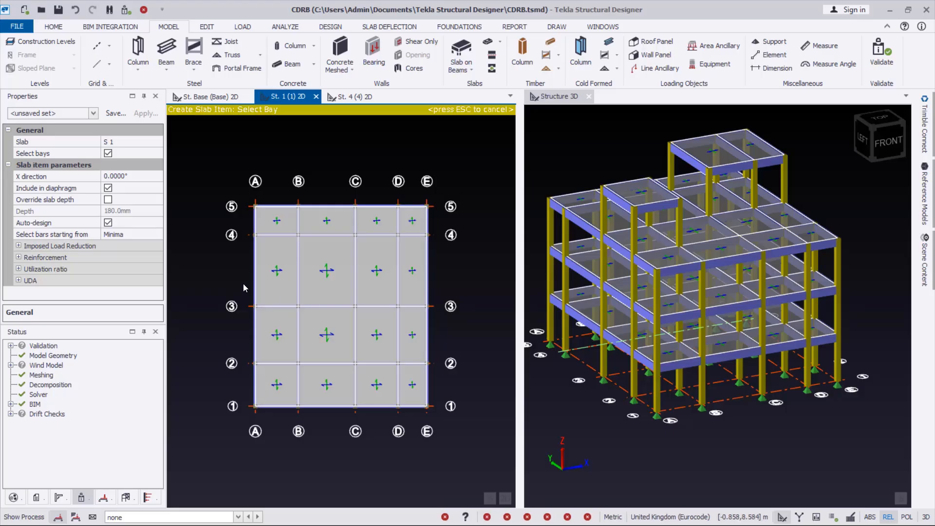
{"action": "scroll", "coordinate": [240, 287], "scroll_direction": "up", "scroll_amount": 2}
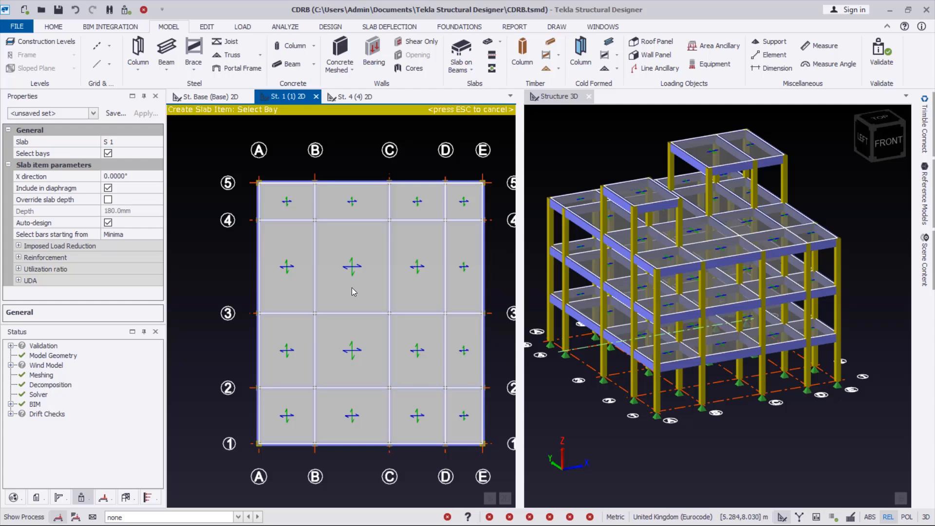
{"action": "left_click", "coordinate": [499, 42]}
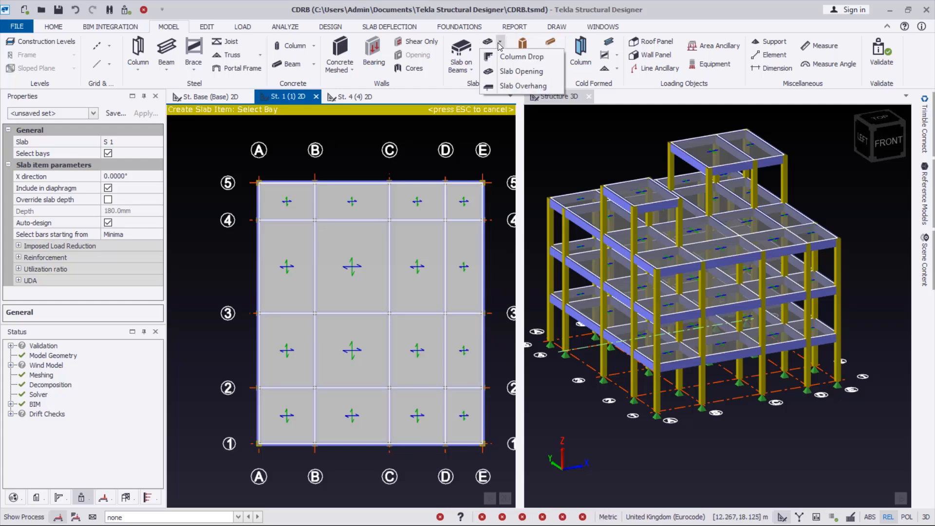
{"action": "left_click", "coordinate": [519, 71]}
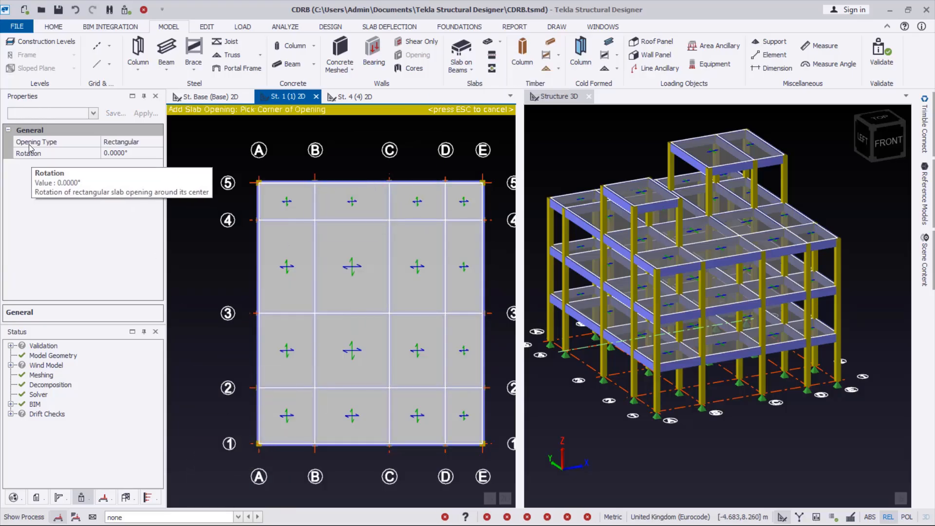
{"action": "left_click", "coordinate": [157, 144]}
{"action": "left_click", "coordinate": [157, 142]}
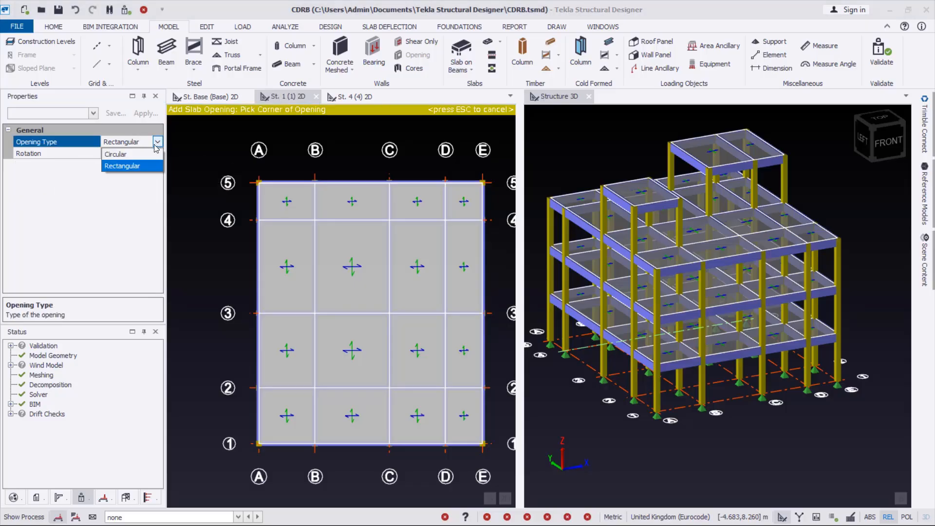
{"action": "left_click", "coordinate": [157, 142]}
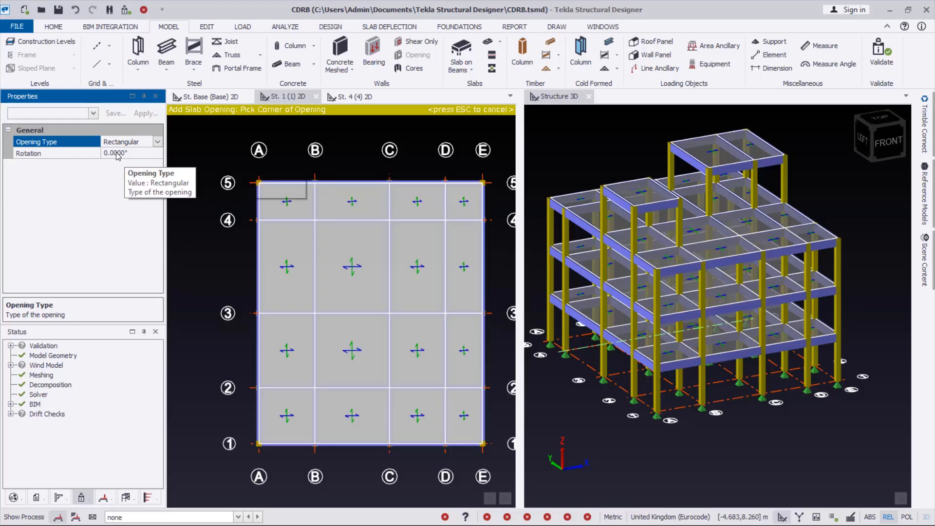
{"action": "scroll", "coordinate": [253, 229], "scroll_direction": "up", "scroll_amount": 1}
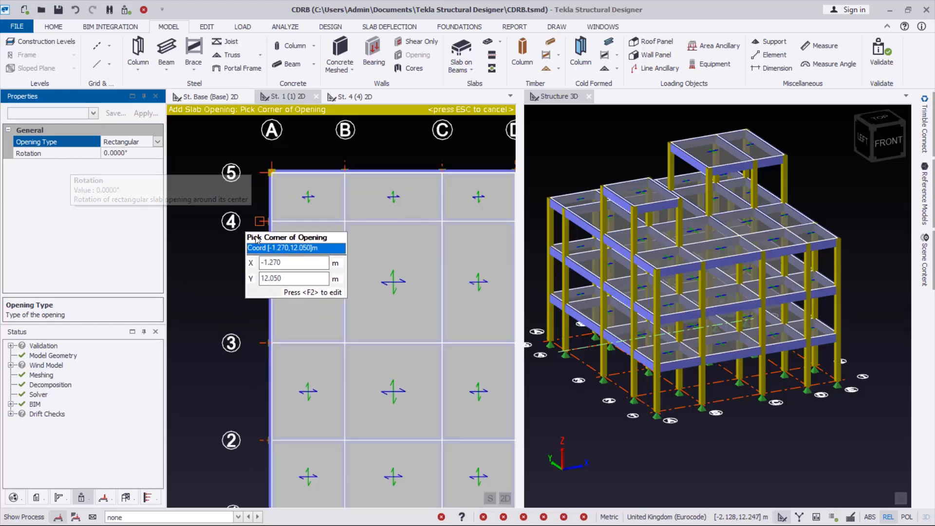
{"action": "left_click", "coordinate": [277, 226]}
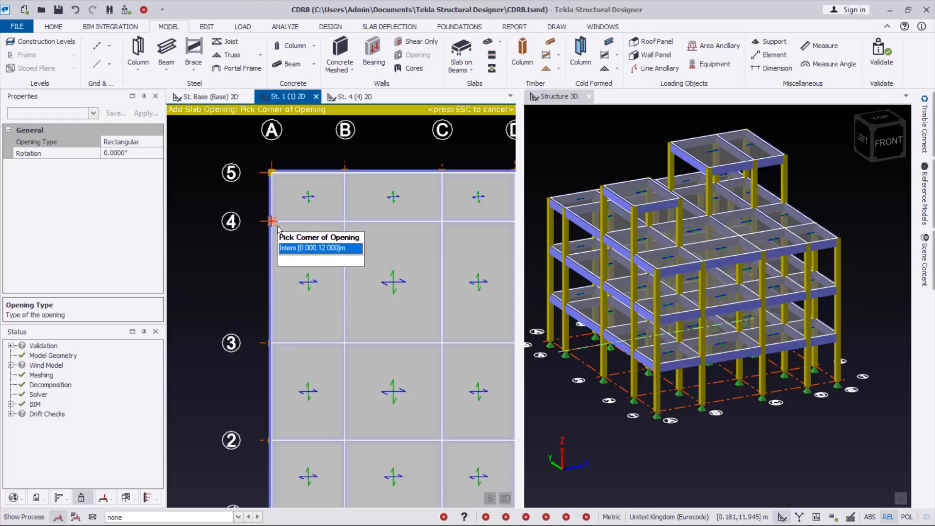
{"action": "left_click", "coordinate": [277, 226]}
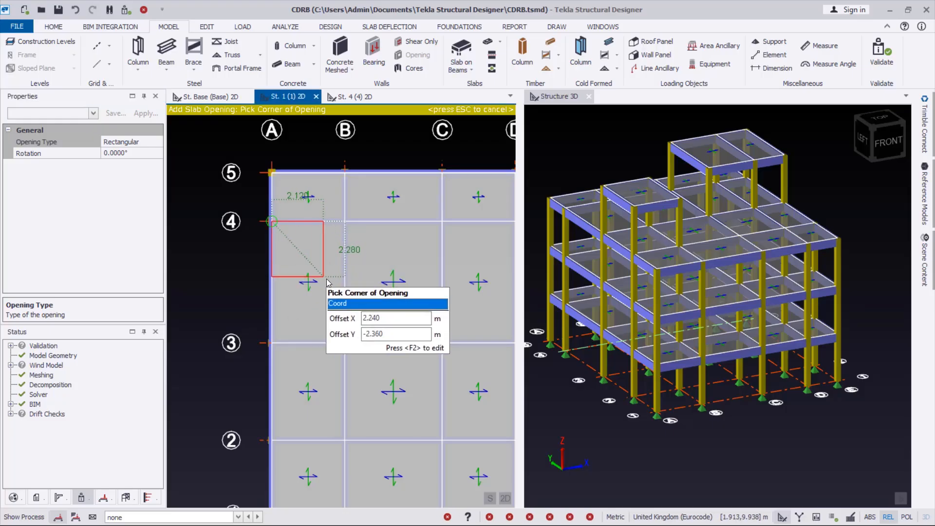
{"action": "left_click", "coordinate": [346, 343]}
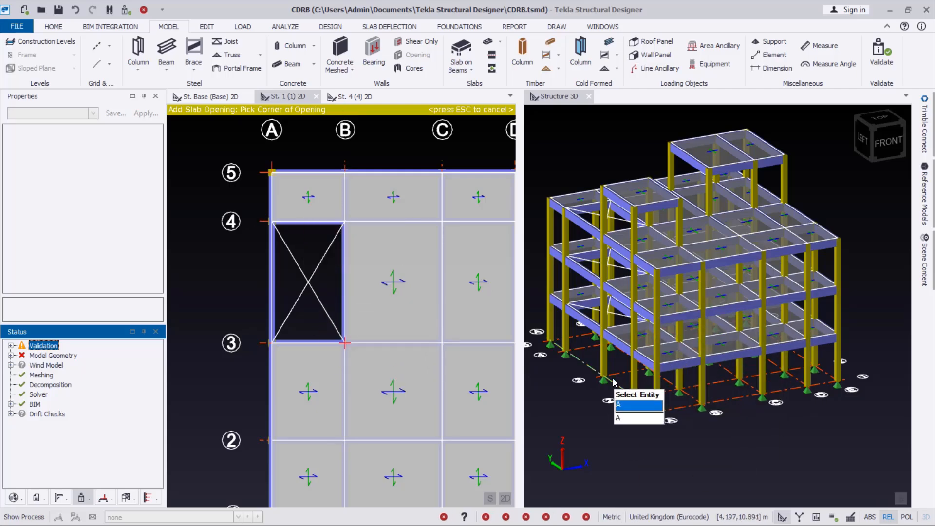
- Inspect the slab opening in 3D and expand the Model Geometry status down to its Slab Items entry
{"action": "right_click_drag", "start_coordinate": [588, 371], "coordinate": [806, 329]}
{"action": "scroll", "coordinate": [636, 314], "scroll_direction": "up", "scroll_amount": 8}
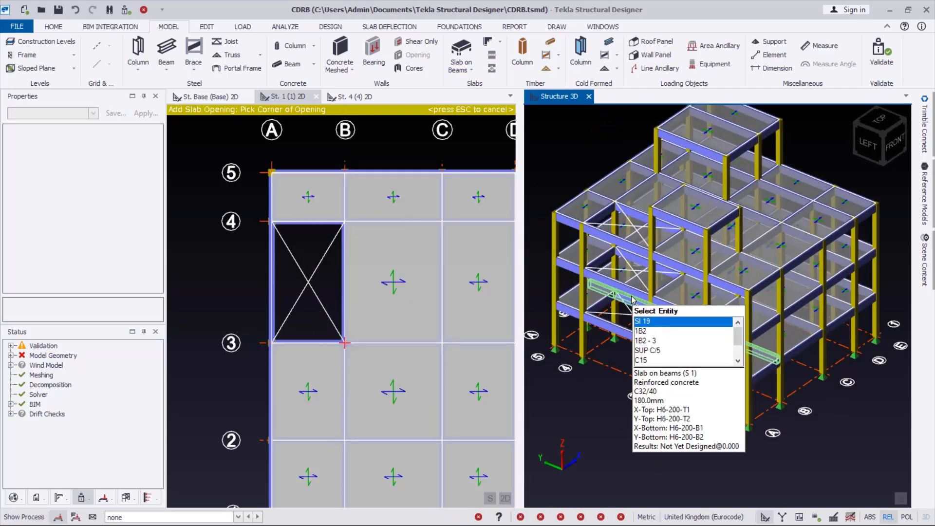
{"action": "right_click_drag", "start_coordinate": [604, 369], "coordinate": [607, 343]}
{"action": "scroll", "coordinate": [606, 342], "scroll_direction": "down", "scroll_amount": 6}
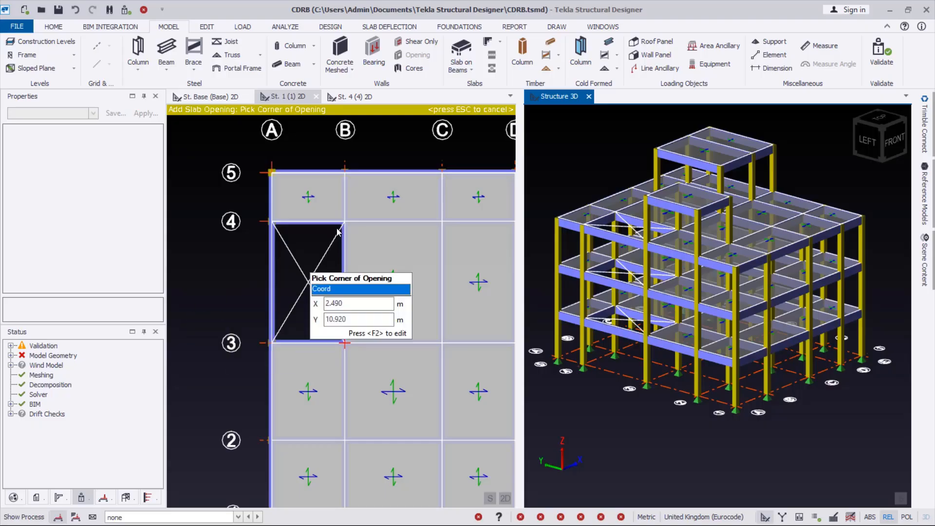
{"action": "left_click", "coordinate": [14, 357]}
{"action": "left_click", "coordinate": [46, 368]}
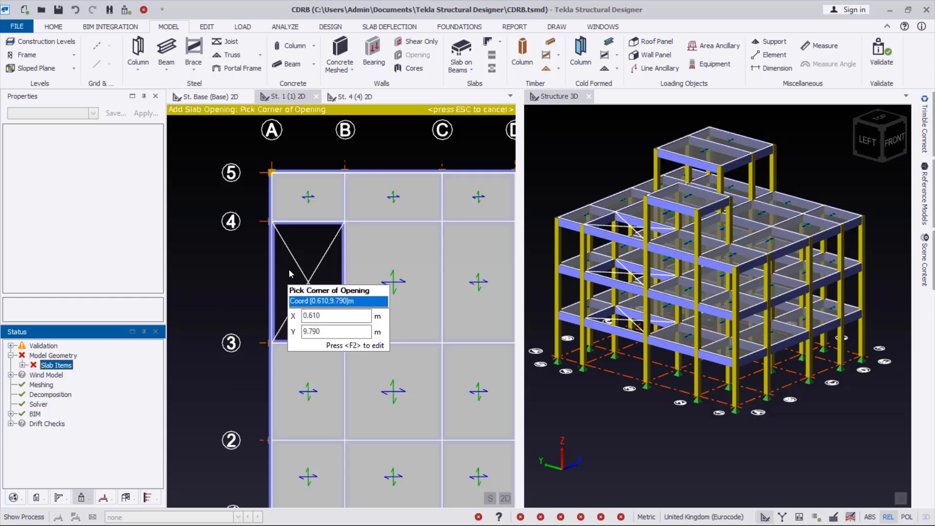
- End the slab opening command and examine the stair bay openings on each floor in 3D
{"action": "scroll", "coordinate": [292, 185], "scroll_direction": "down", "scroll_amount": 2}
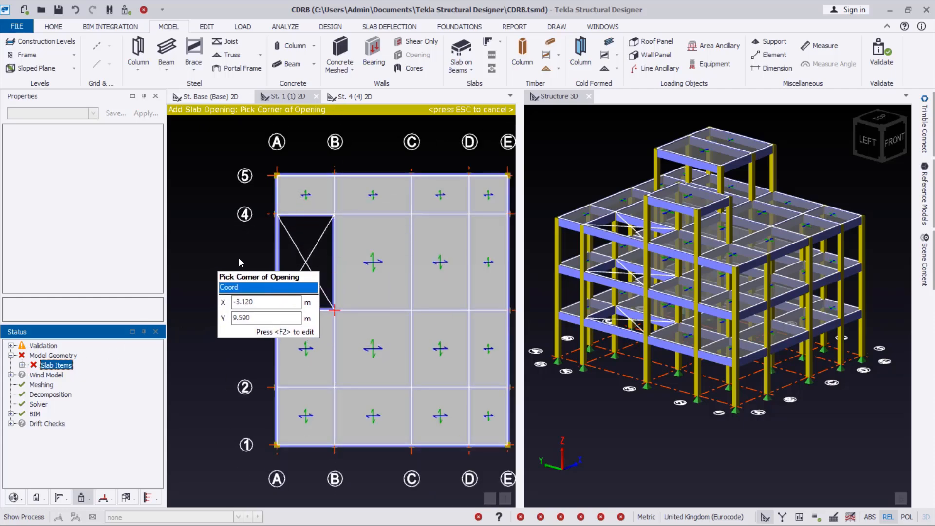
{"action": "scroll", "coordinate": [238, 258], "scroll_direction": "down", "scroll_amount": 2}
{"action": "scroll", "coordinate": [400, 251], "scroll_direction": "up", "scroll_amount": 2}
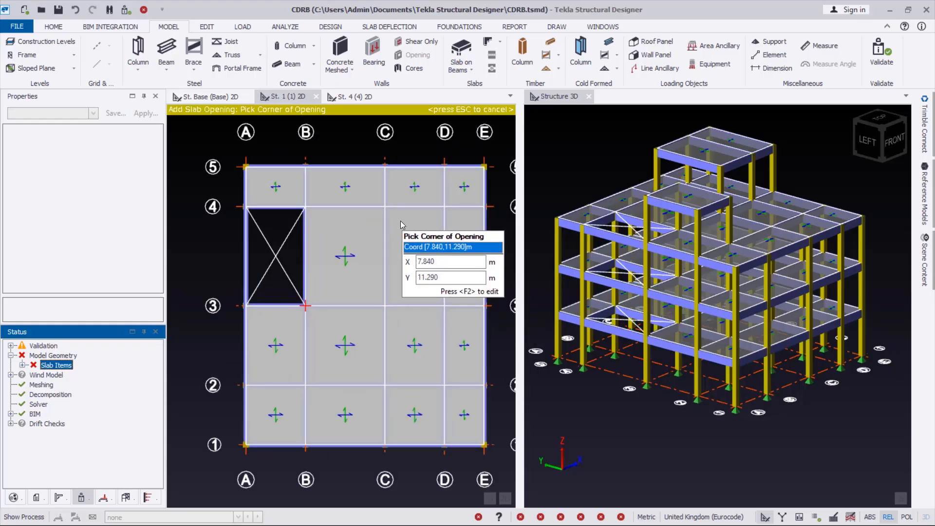
{"action": "scroll", "coordinate": [331, 207], "scroll_direction": "down", "scroll_amount": 2}
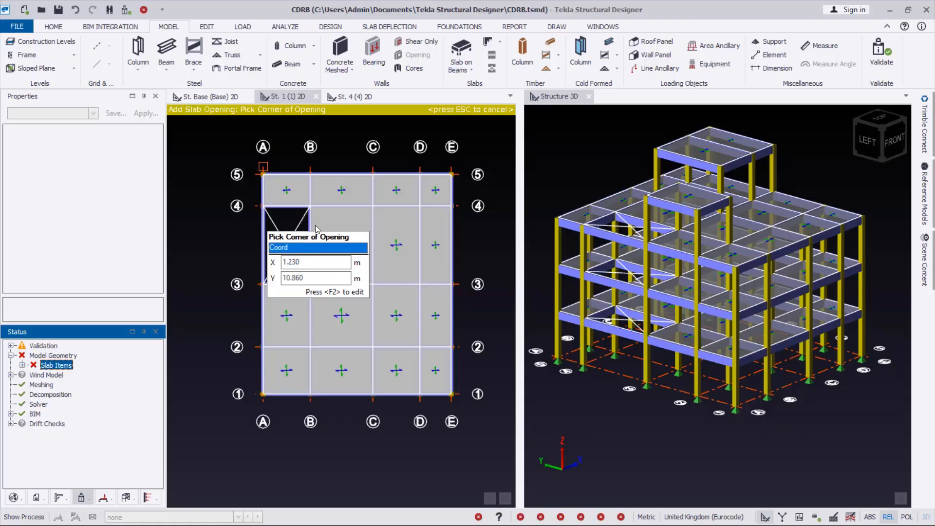
{"action": "left_click", "coordinate": [263, 205]}
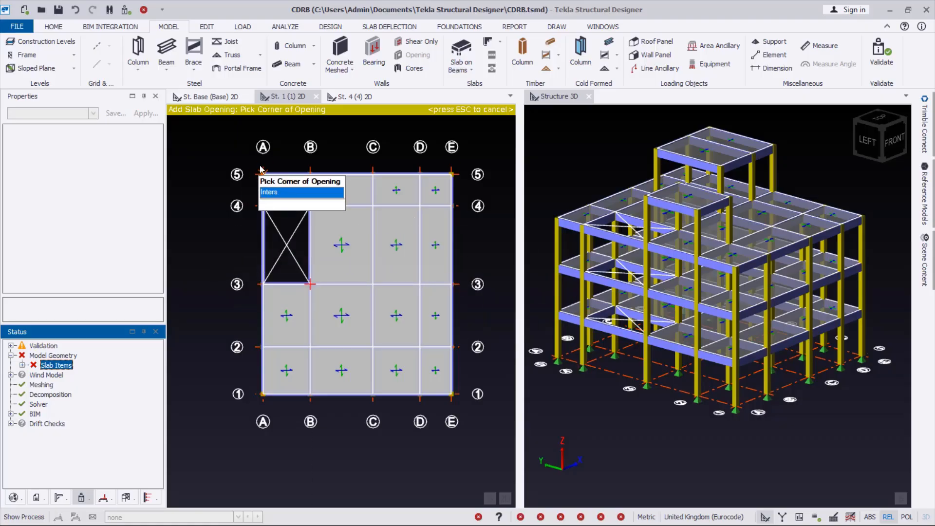
{"action": "left_click", "coordinate": [197, 135]}
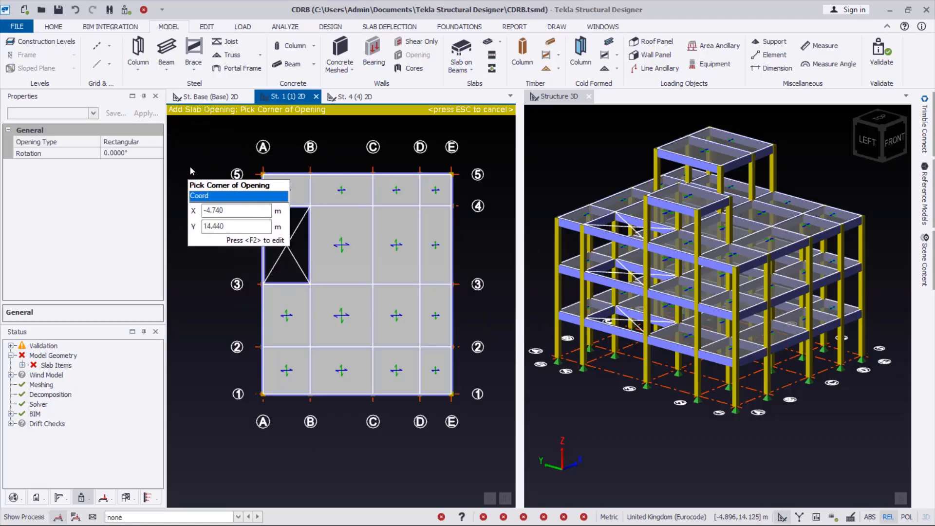
{"action": "key", "text": "Escape"}
{"action": "scroll", "coordinate": [386, 245], "scroll_direction": "up", "scroll_amount": 1}
{"action": "scroll", "coordinate": [387, 244], "scroll_direction": "down", "scroll_amount": 1}
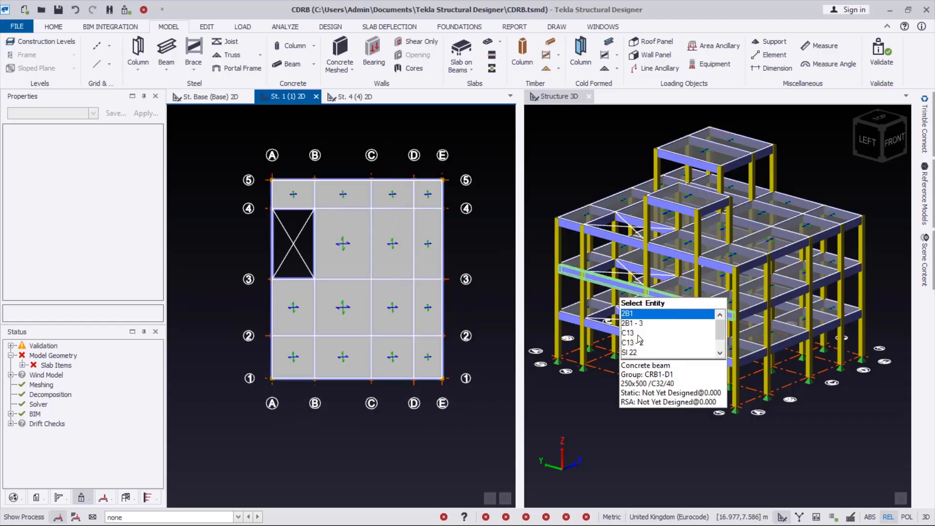
{"action": "scroll", "coordinate": [632, 330], "scroll_direction": "down", "scroll_amount": 3}
{"action": "right_click_drag", "start_coordinate": [615, 373], "coordinate": [676, 381]}
{"action": "scroll", "coordinate": [448, 237], "scroll_direction": "up", "scroll_amount": 1}
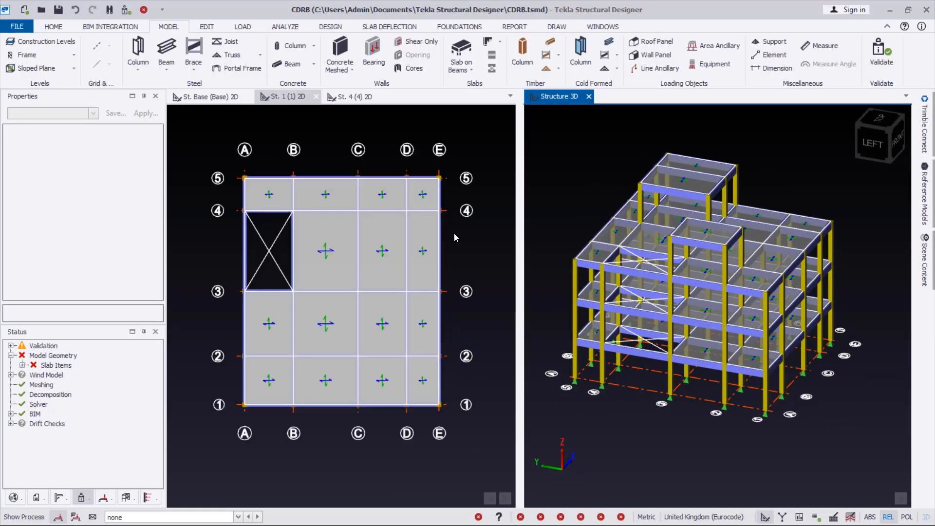
{"action": "scroll", "coordinate": [402, 286], "scroll_direction": "up", "scroll_amount": 1}
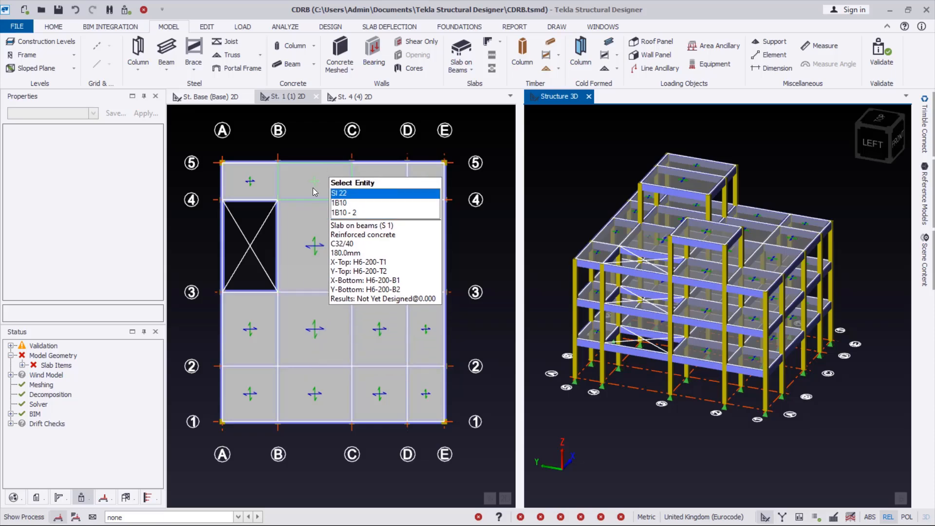
{"action": "left_click", "coordinate": [296, 128]}
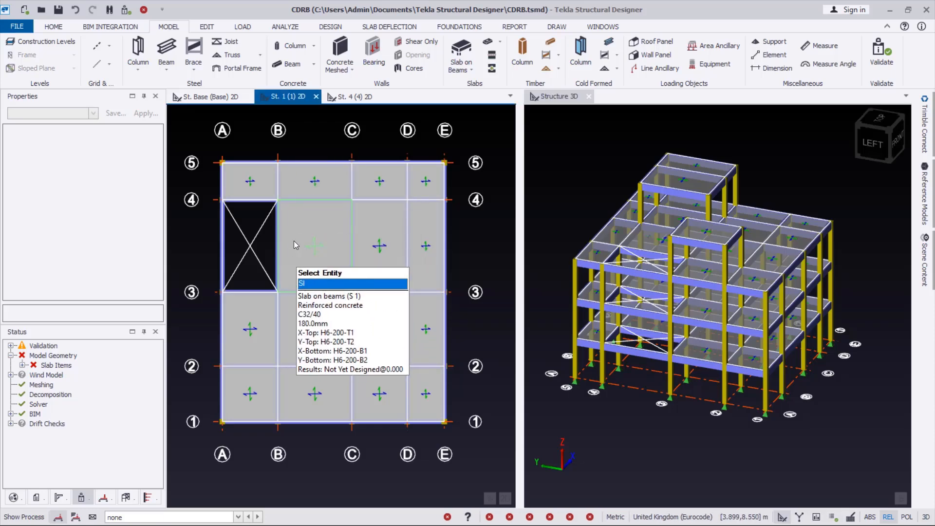
{"action": "scroll", "coordinate": [298, 229], "scroll_direction": "down", "scroll_amount": 2}
{"action": "scroll", "coordinate": [303, 224], "scroll_direction": "up", "scroll_amount": 1}
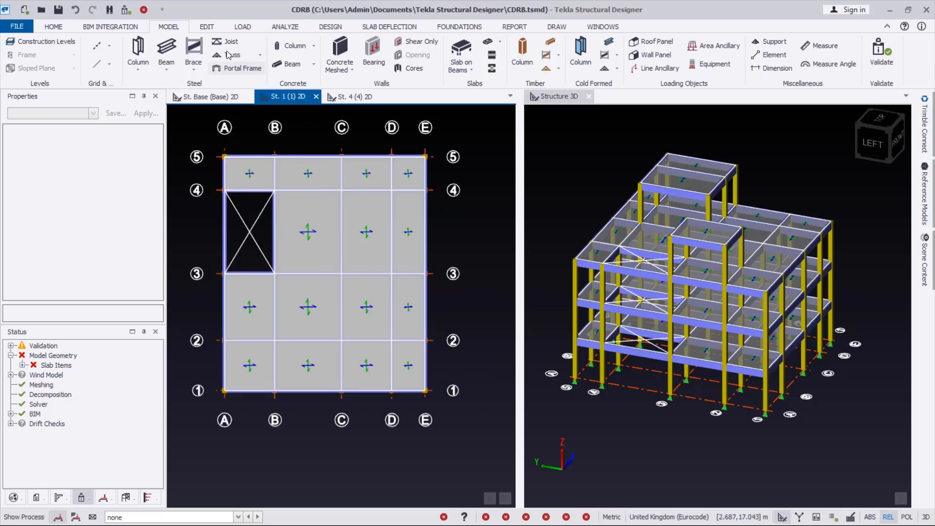
- Open the project's loadcases and review the settings of Self weight, Slab self weight, Dead, Services and Imposed
{"action": "left_click", "coordinate": [241, 29]}
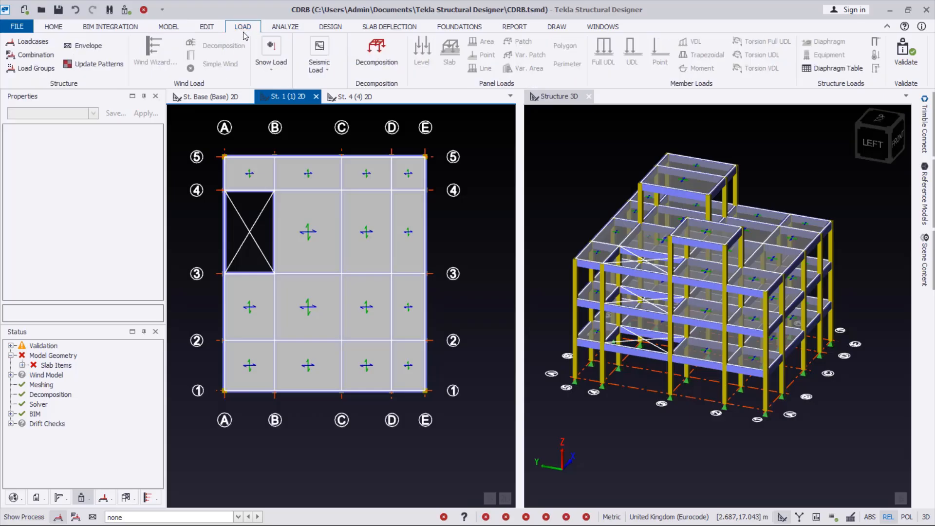
{"action": "left_click", "coordinate": [24, 43]}
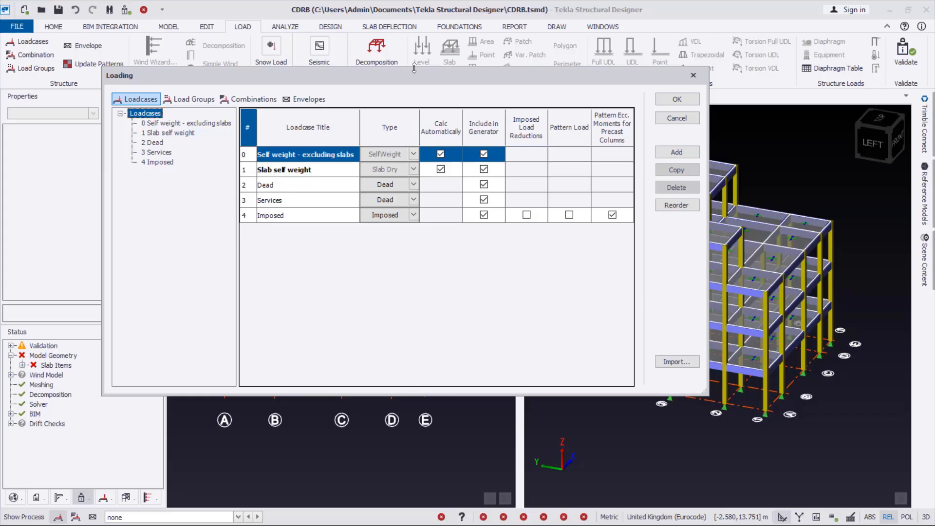
{"action": "left_click_drag", "start_coordinate": [404, 78], "coordinate": [449, 62]}
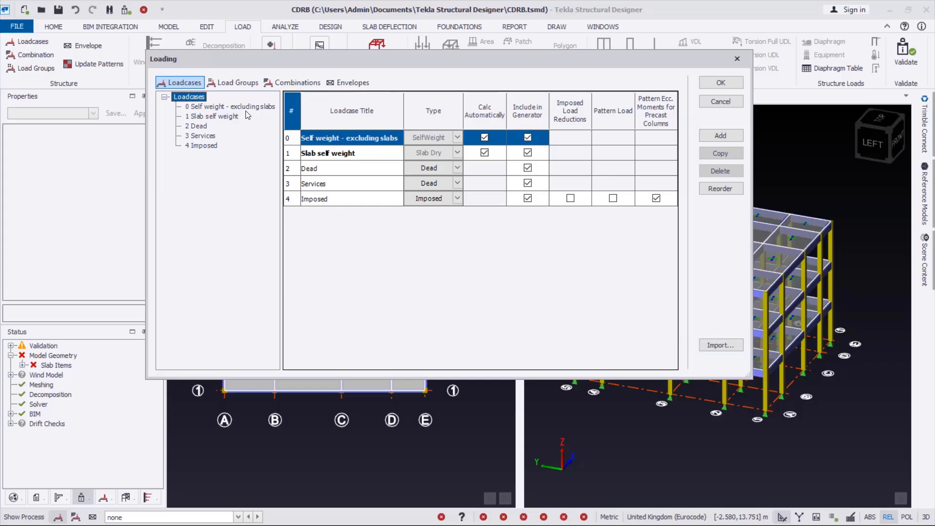
{"action": "left_click", "coordinate": [198, 107]}
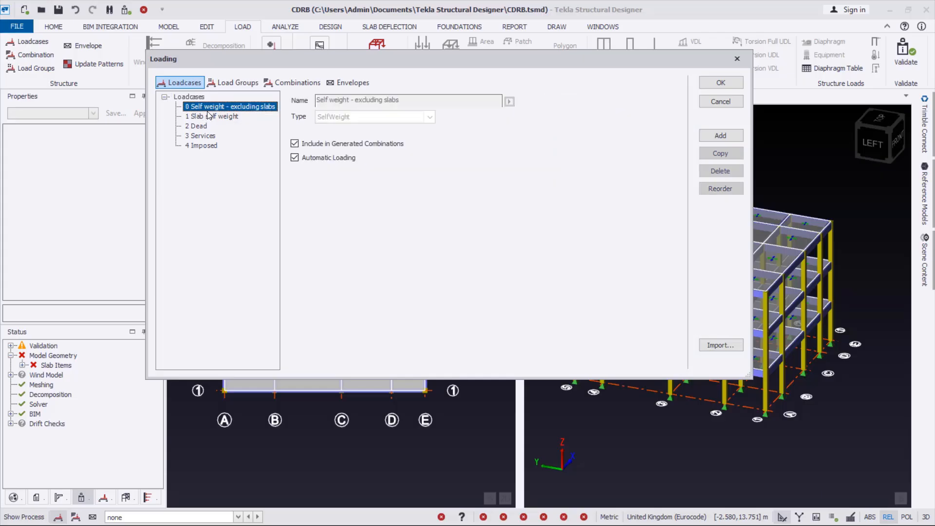
{"action": "left_click", "coordinate": [209, 117]}
{"action": "key", "text": "Up"}
{"action": "left_click", "coordinate": [211, 117]}
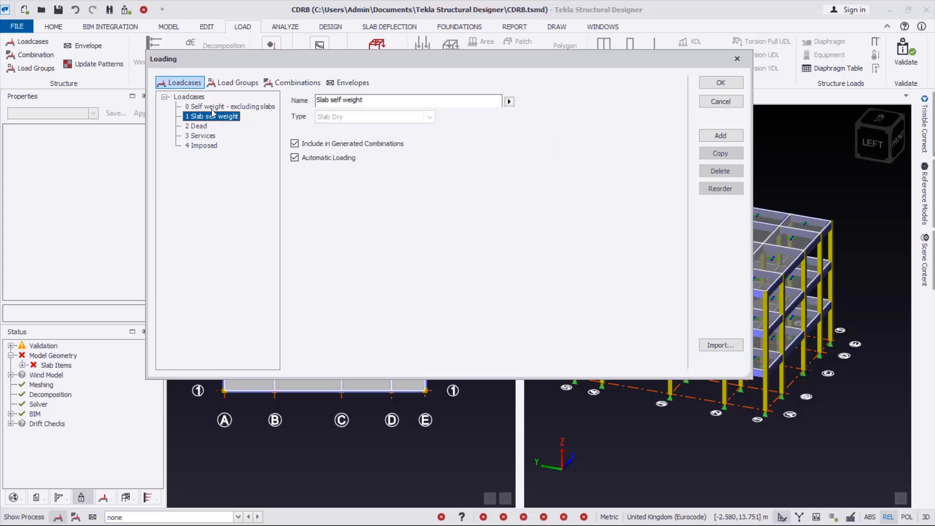
{"action": "left_click", "coordinate": [213, 106]}
{"action": "left_click", "coordinate": [212, 116]}
{"action": "left_click", "coordinate": [206, 107]}
{"action": "left_click", "coordinate": [205, 117]}
{"action": "left_click", "coordinate": [206, 108]}
{"action": "left_click", "coordinate": [207, 118]}
{"action": "left_click", "coordinate": [200, 126]}
{"action": "left_click", "coordinate": [207, 136]}
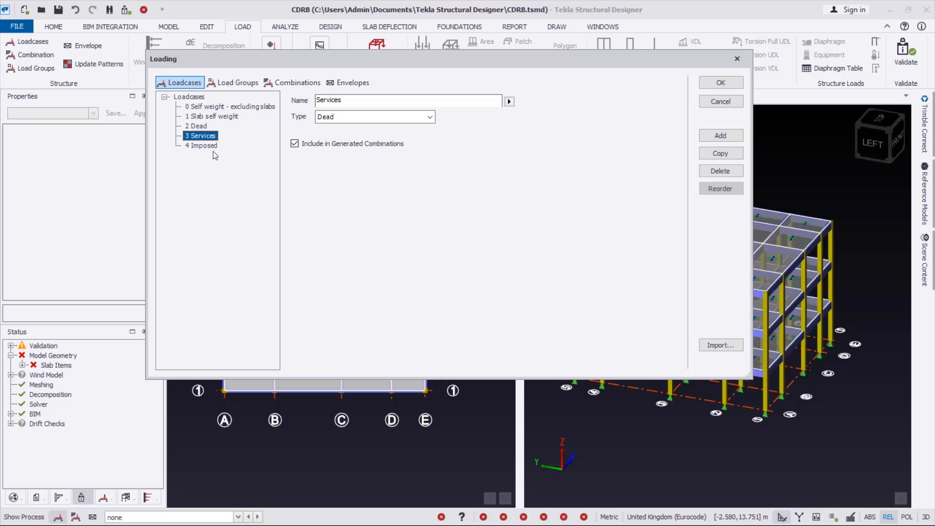
{"action": "left_click", "coordinate": [199, 146]}
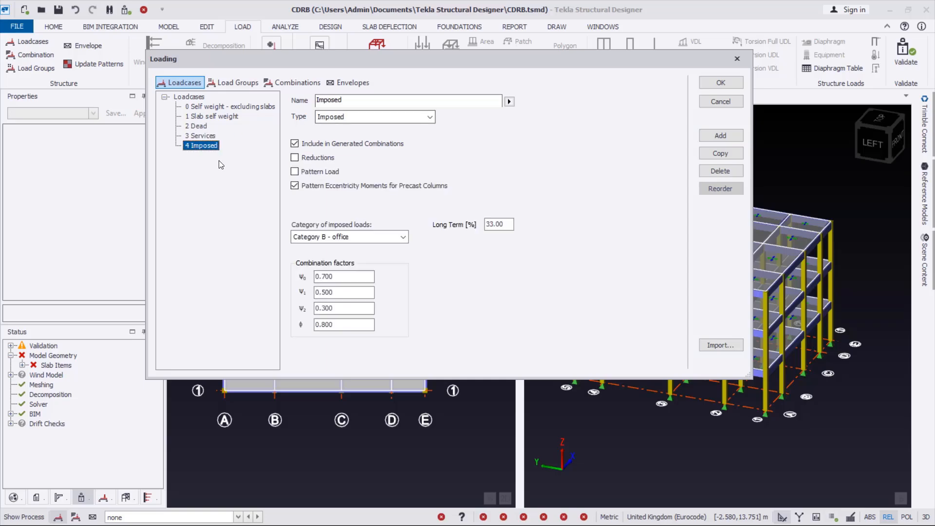
- Add an extra loadcase, look through its available load types, and delete that loadcase again
{"action": "left_click_drag", "start_coordinate": [370, 59], "coordinate": [420, 57]}
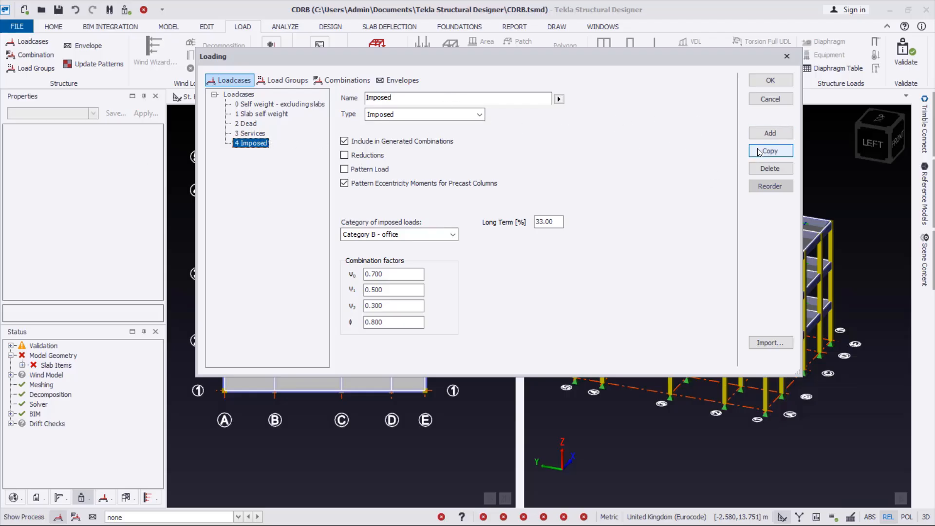
{"action": "left_click", "coordinate": [770, 132]}
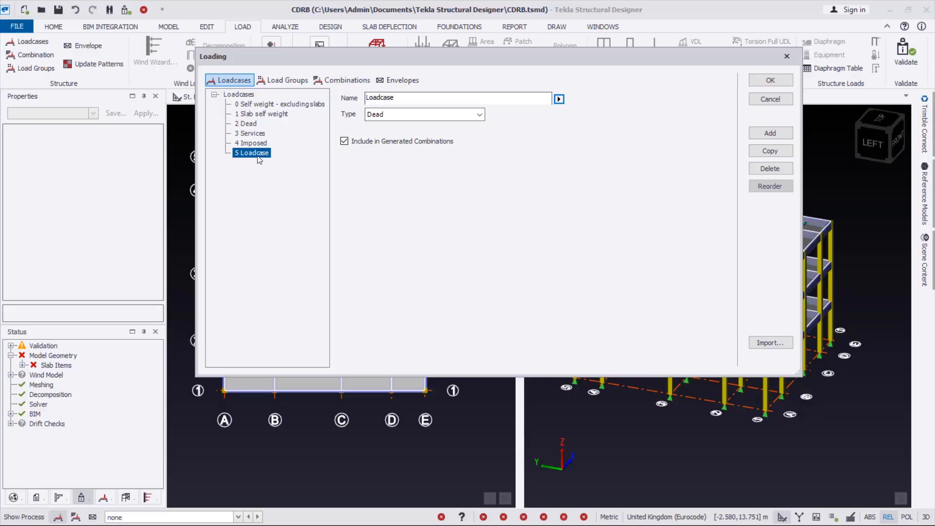
{"action": "double_click", "coordinate": [450, 104]}
{"action": "left_click", "coordinate": [456, 114]}
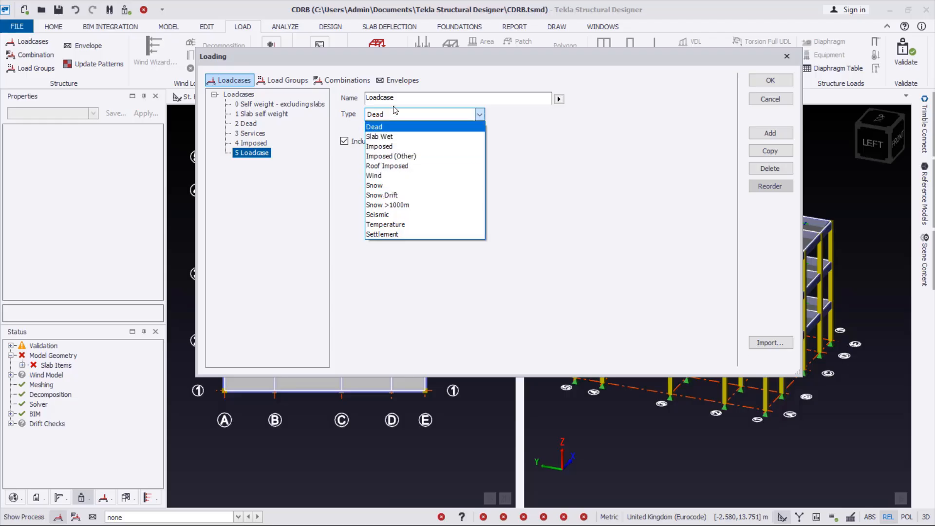
{"action": "left_click", "coordinate": [414, 102]}
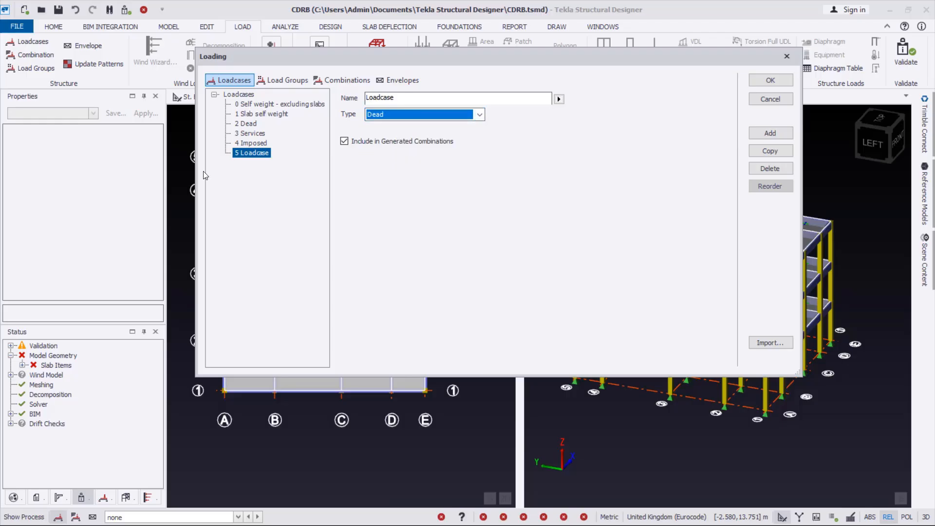
{"action": "left_click", "coordinate": [253, 154]}
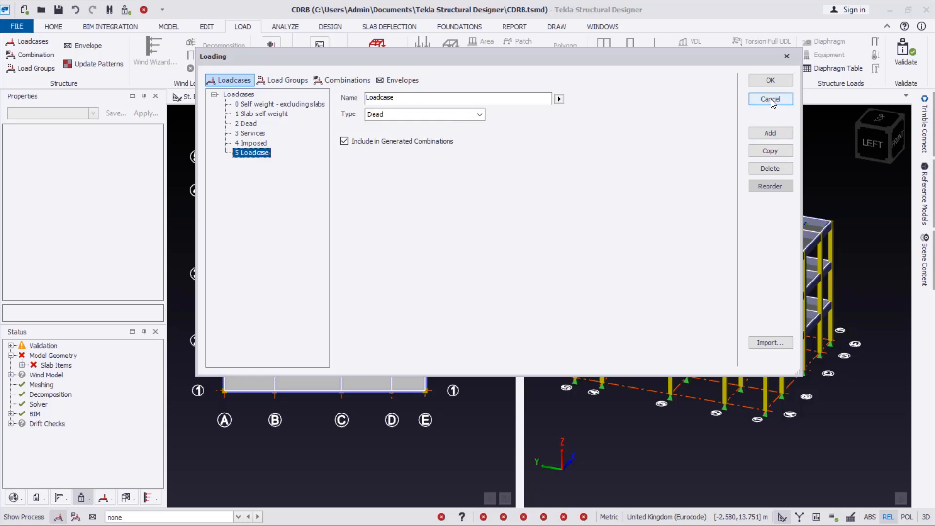
{"action": "left_click", "coordinate": [769, 168]}
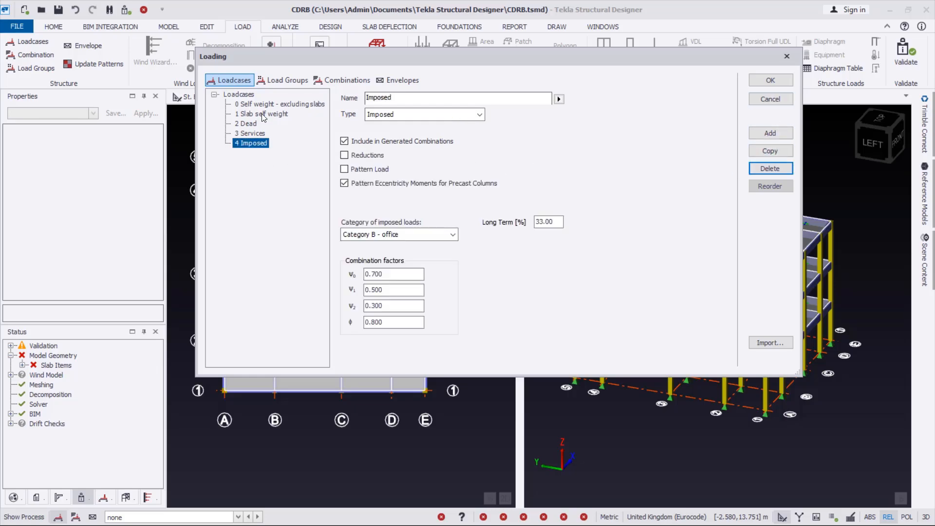
- Accept the existing loadcases and make the Dead loadcase active in the St. 1 plan view
{"action": "left_click", "coordinate": [249, 133]}
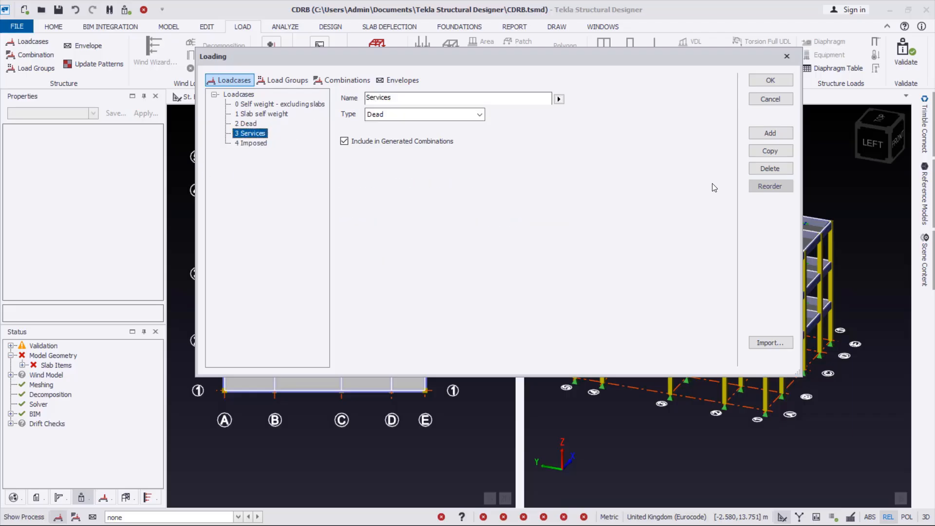
{"action": "left_click", "coordinate": [773, 82]}
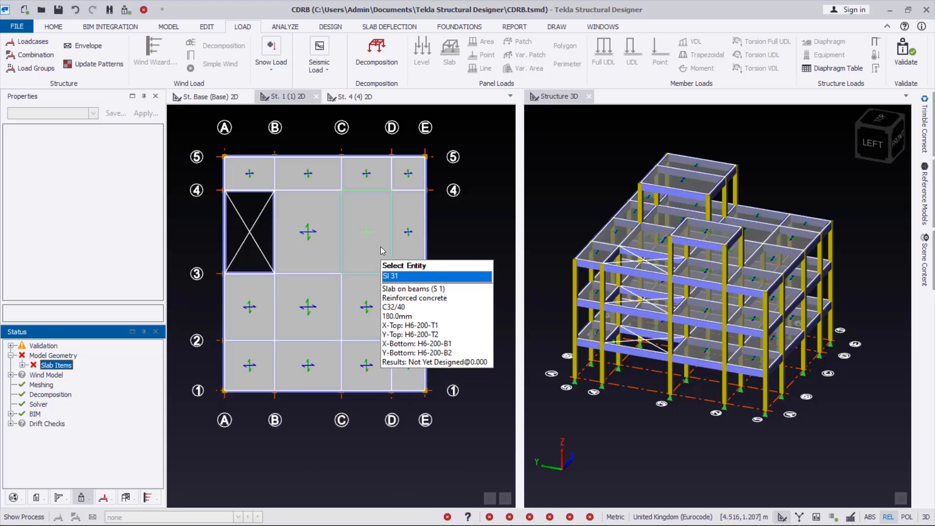
{"action": "left_click", "coordinate": [224, 448]}
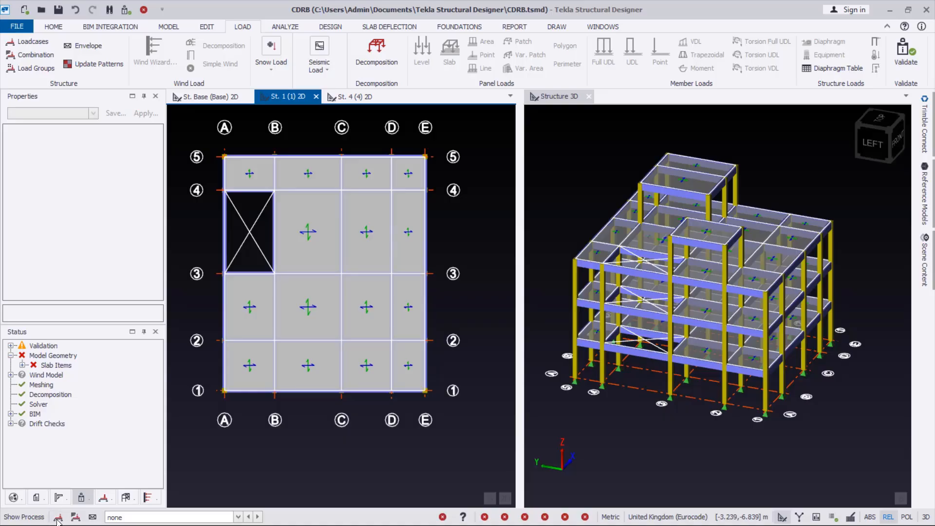
{"action": "left_click", "coordinate": [238, 517]}
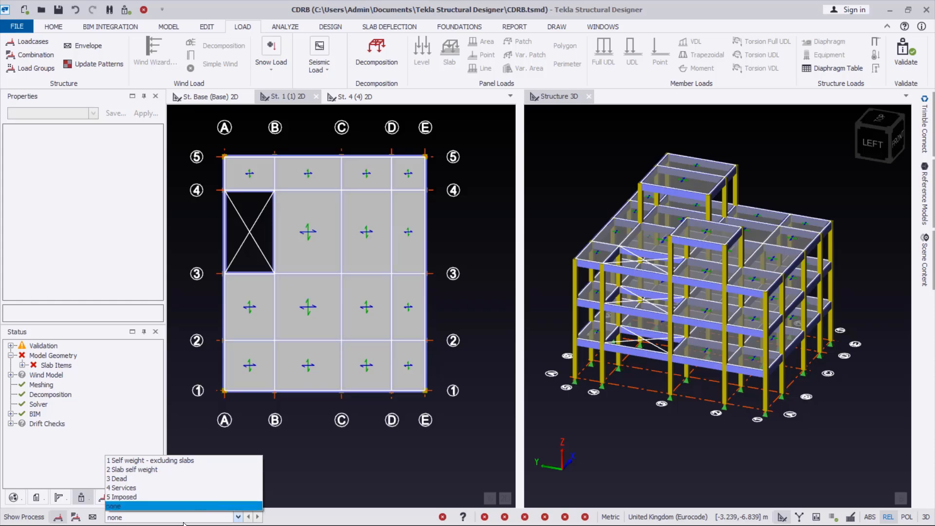
{"action": "left_click", "coordinate": [117, 479]}
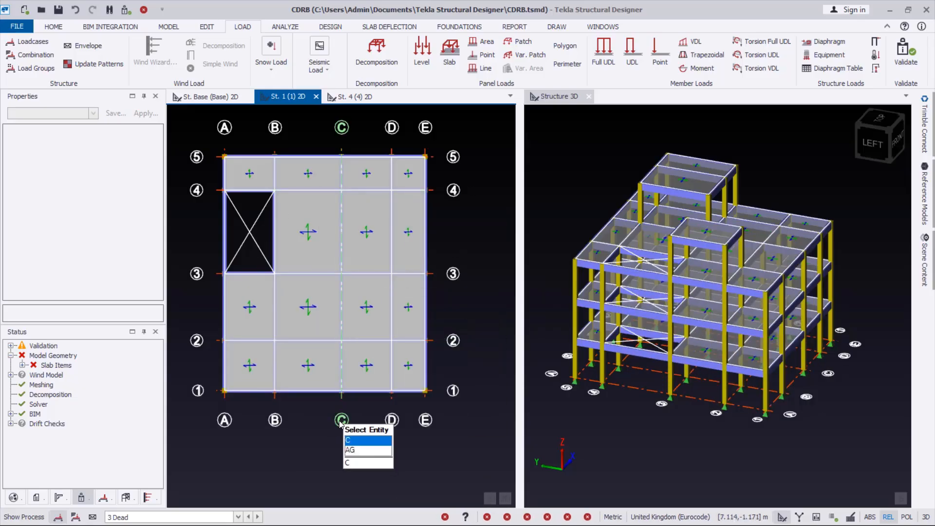
{"action": "scroll", "coordinate": [386, 413], "scroll_direction": "down", "scroll_amount": 1}
{"action": "scroll", "coordinate": [349, 395], "scroll_direction": "up", "scroll_amount": 1}
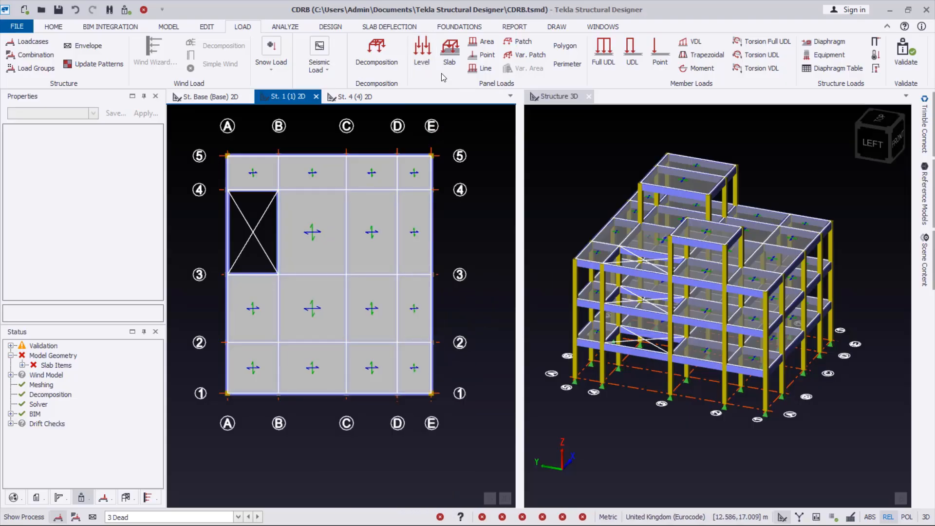
{"action": "left_click", "coordinate": [132, 517]}
{"action": "left_click", "coordinate": [131, 517]}
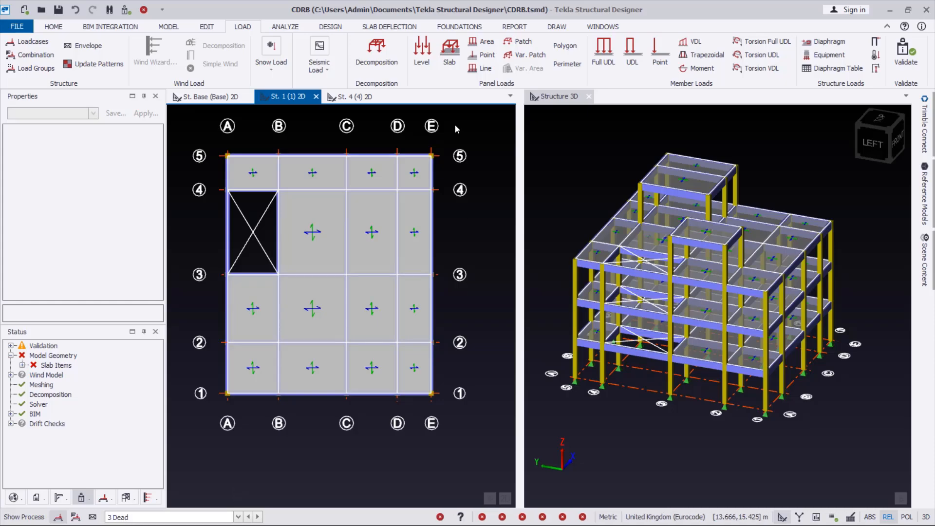
- Apply a 1.5 kN/m² level load in the Global Z direction to the slabs of St. 1
{"action": "left_click", "coordinate": [422, 51]}
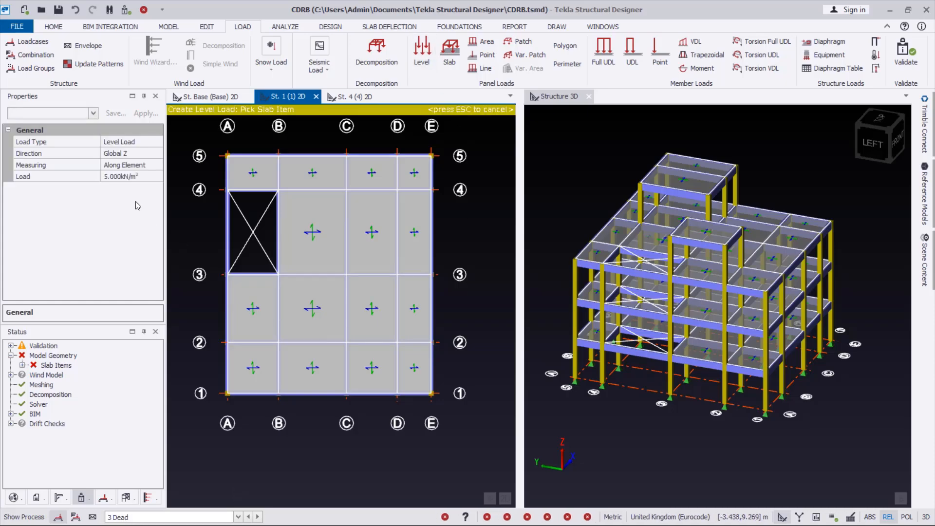
{"action": "left_click", "coordinate": [145, 177]}
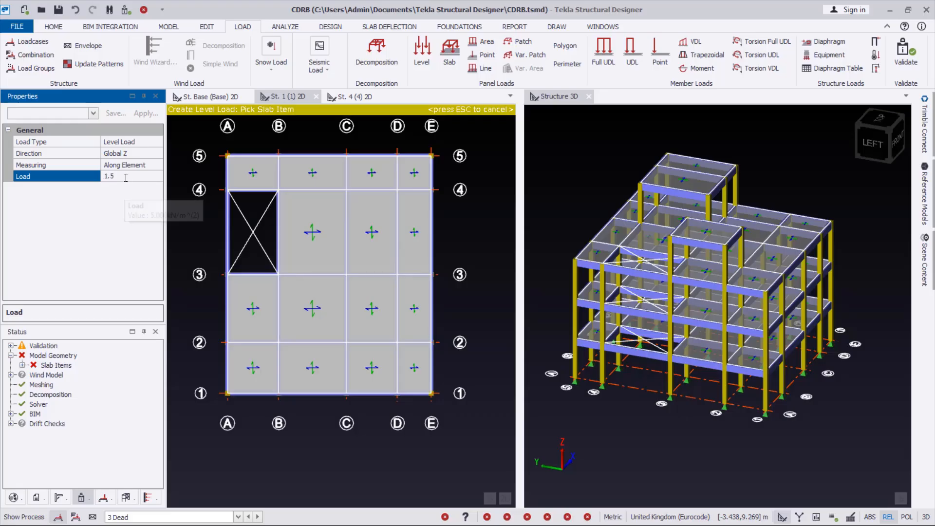
{"action": "key", "text": "Return"}
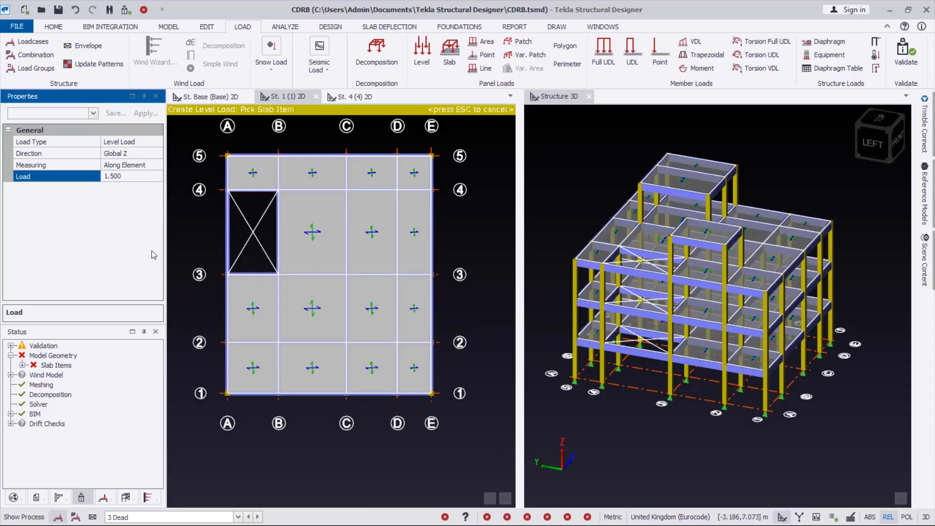
{"action": "left_click", "coordinate": [257, 377]}
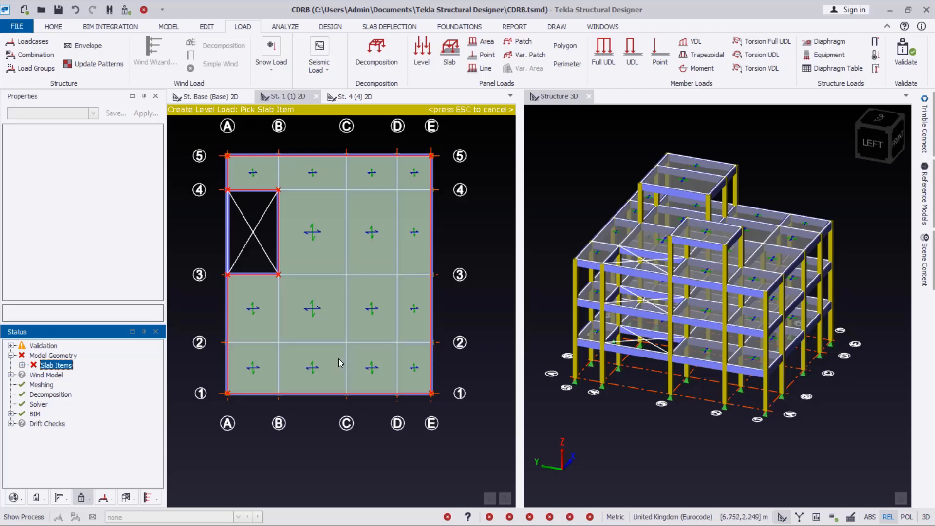
- Turn on text display for Loading, alongside its geometry, in the scene content of the Structure 3D view
{"action": "left_click", "coordinate": [682, 439]}
{"action": "right_click_drag", "start_coordinate": [683, 439], "coordinate": [661, 418]}
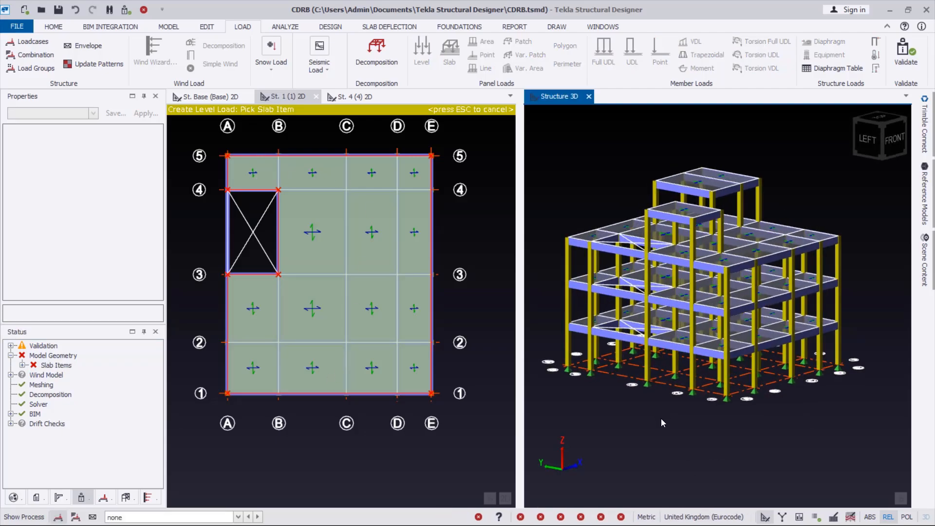
{"action": "scroll", "coordinate": [679, 288], "scroll_direction": "up", "scroll_amount": 2}
{"action": "scroll", "coordinate": [680, 279], "scroll_direction": "down", "scroll_amount": 1}
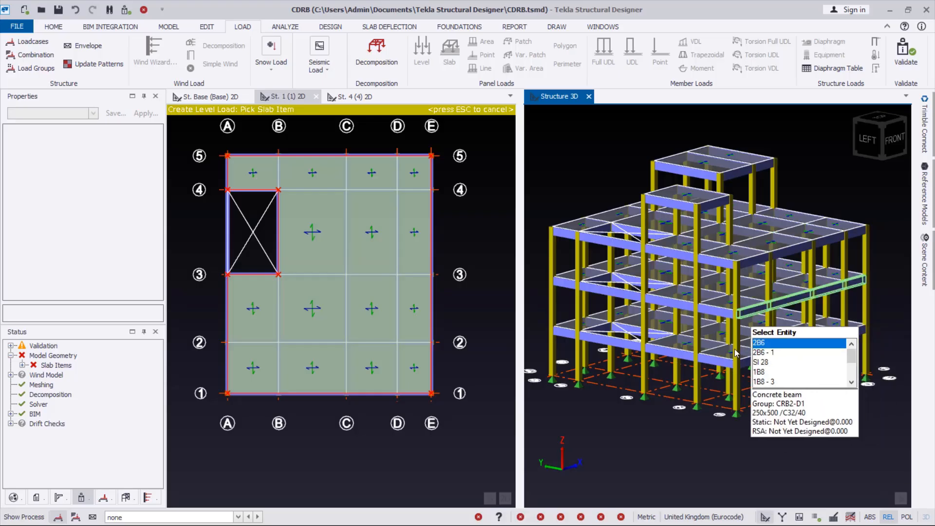
{"action": "right_click_drag", "start_coordinate": [645, 402], "coordinate": [697, 366]}
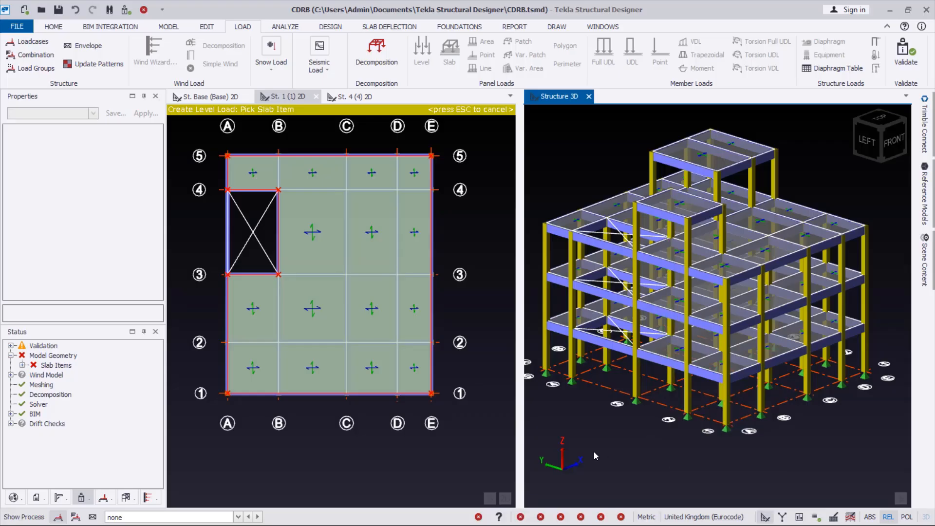
{"action": "mouse_move", "coordinate": [929, 270]}
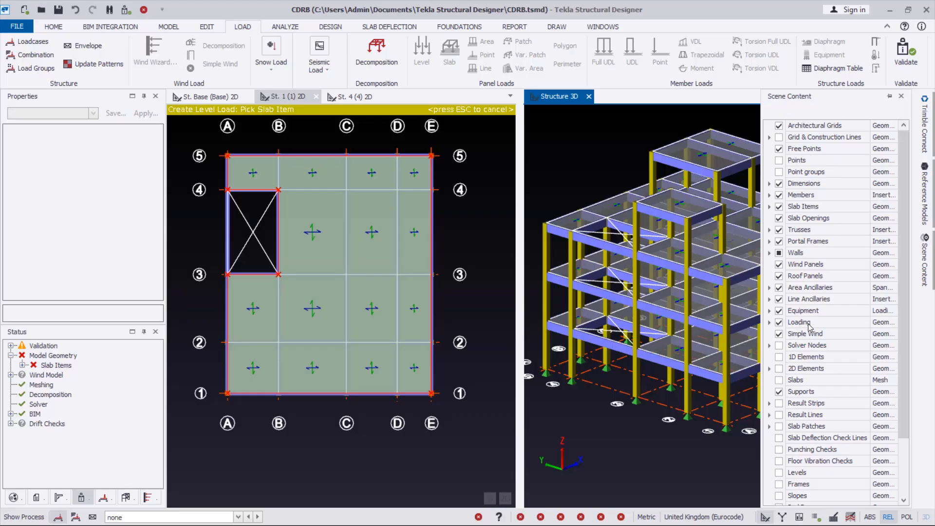
{"action": "left_click", "coordinate": [769, 322]}
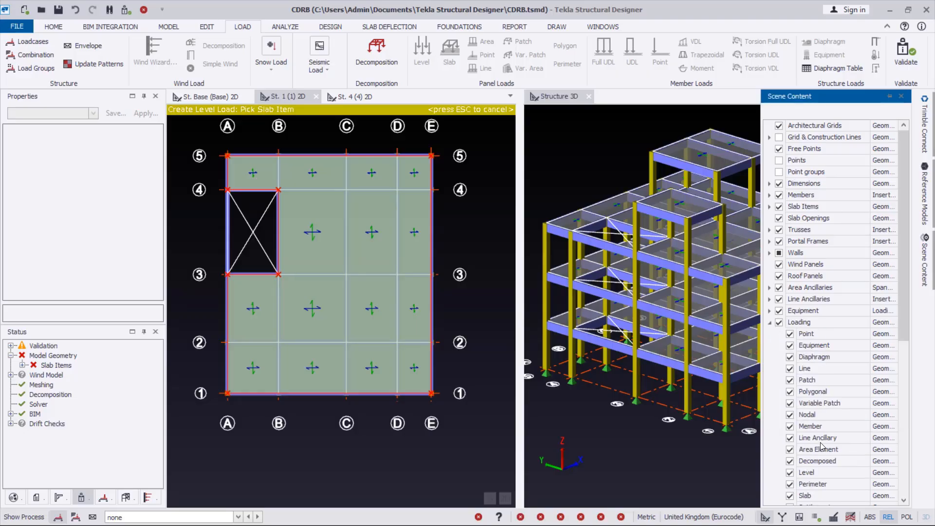
{"action": "left_click", "coordinate": [883, 323]}
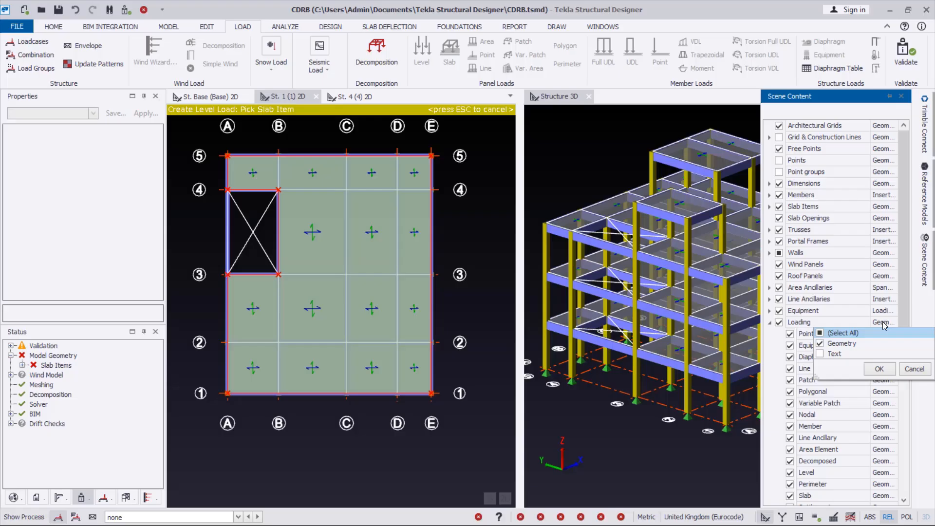
{"action": "left_click", "coordinate": [821, 355]}
{"action": "left_click", "coordinate": [879, 369]}
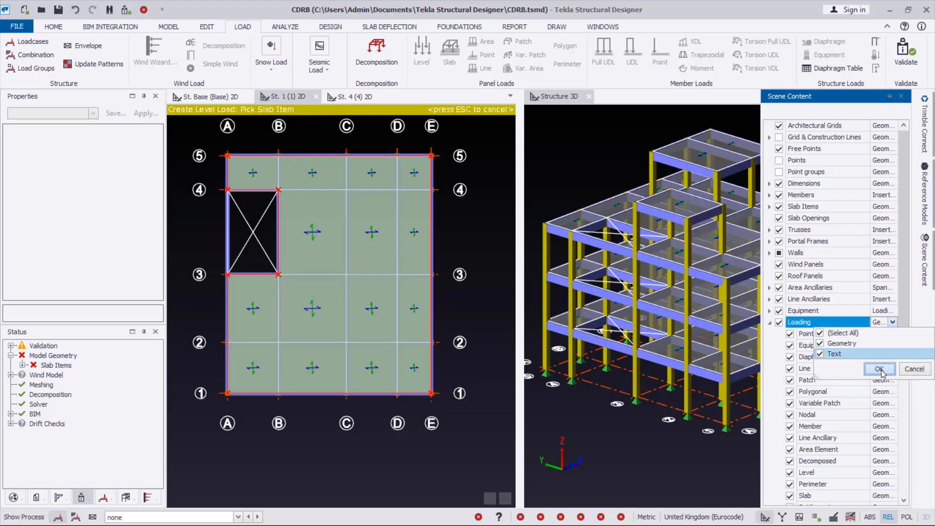
{"action": "left_click", "coordinate": [573, 432]}
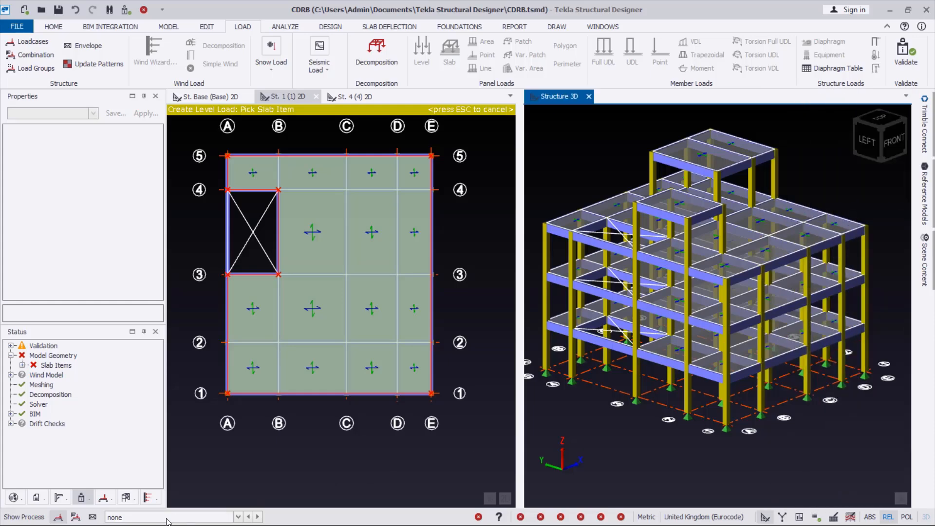
- Display the Dead loadcase in the Structure 3D view and inspect the level loads on the floors
{"action": "left_click", "coordinate": [165, 519]}
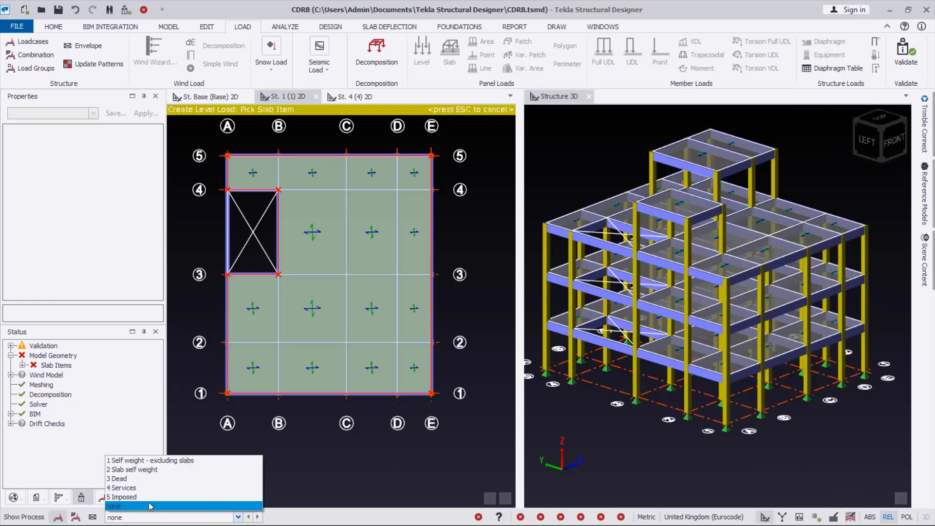
{"action": "left_click", "coordinate": [133, 479]}
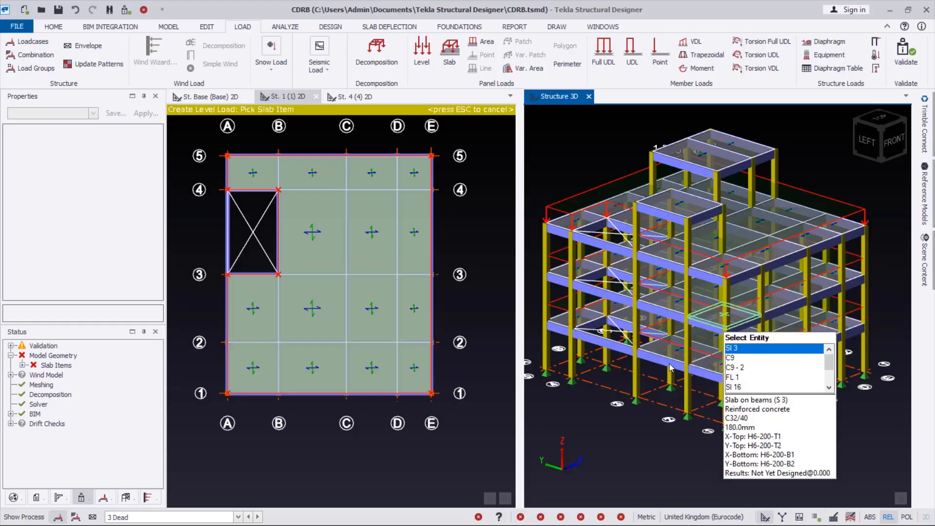
{"action": "right_click_drag", "start_coordinate": [637, 383], "coordinate": [723, 375]}
{"action": "scroll", "coordinate": [760, 364], "scroll_direction": "down", "scroll_amount": 2}
{"action": "scroll", "coordinate": [633, 292], "scroll_direction": "up", "scroll_amount": 2}
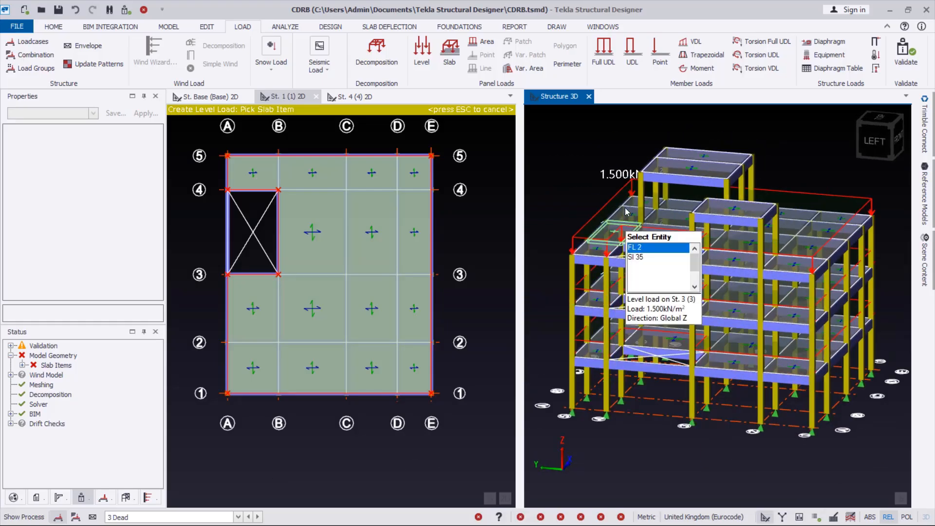
{"action": "left_click", "coordinate": [346, 465]}
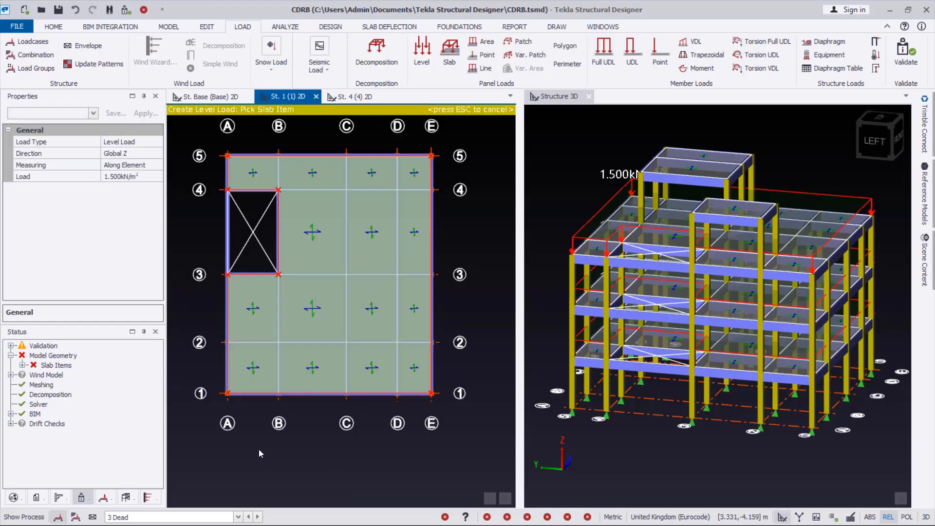
- In the St. 4 plan view, apply a 1.5 kN/m² level load to the slabs under the Dead loadcase
{"action": "left_click", "coordinate": [348, 97]}
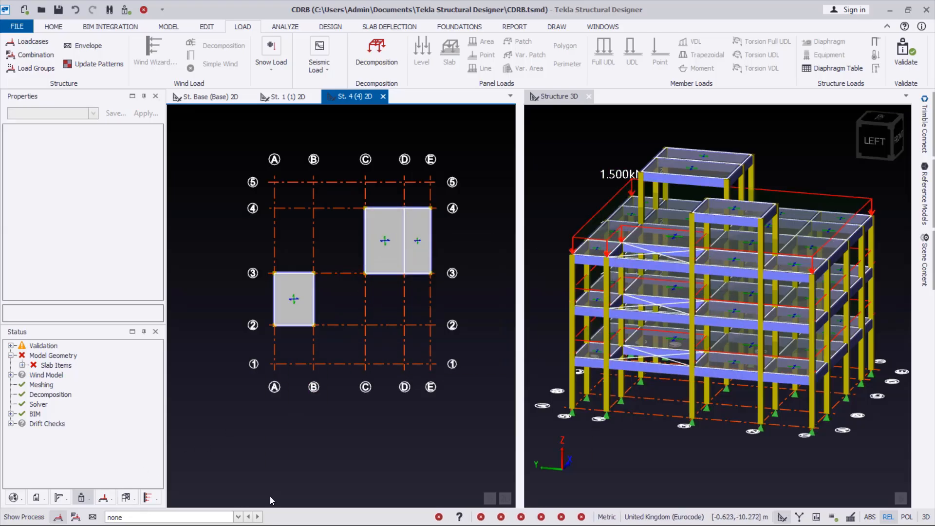
{"action": "left_click", "coordinate": [127, 519]}
{"action": "left_click", "coordinate": [119, 478]}
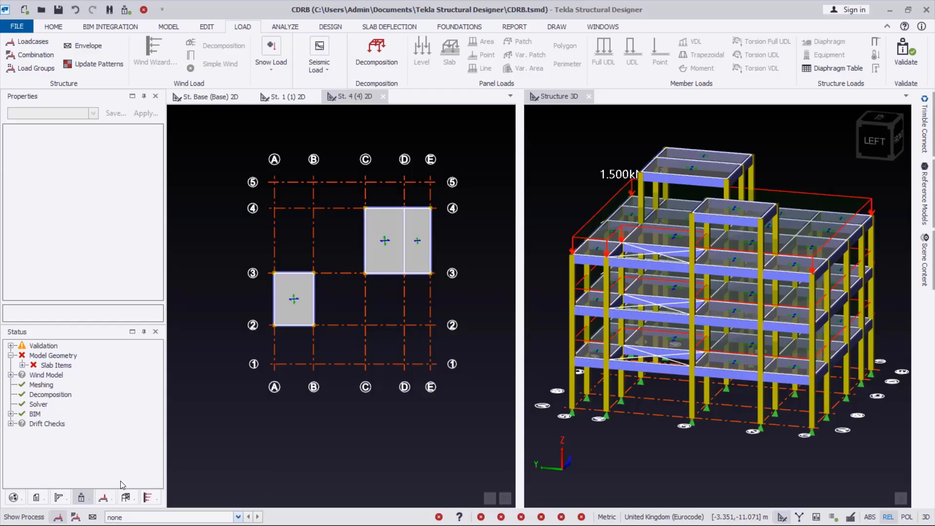
{"action": "left_click", "coordinate": [420, 53]}
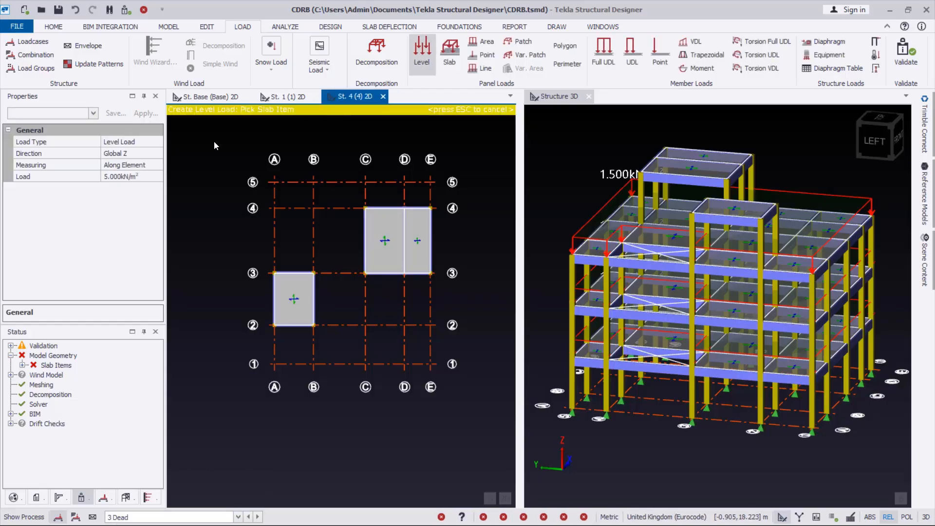
{"action": "left_click", "coordinate": [150, 174]}
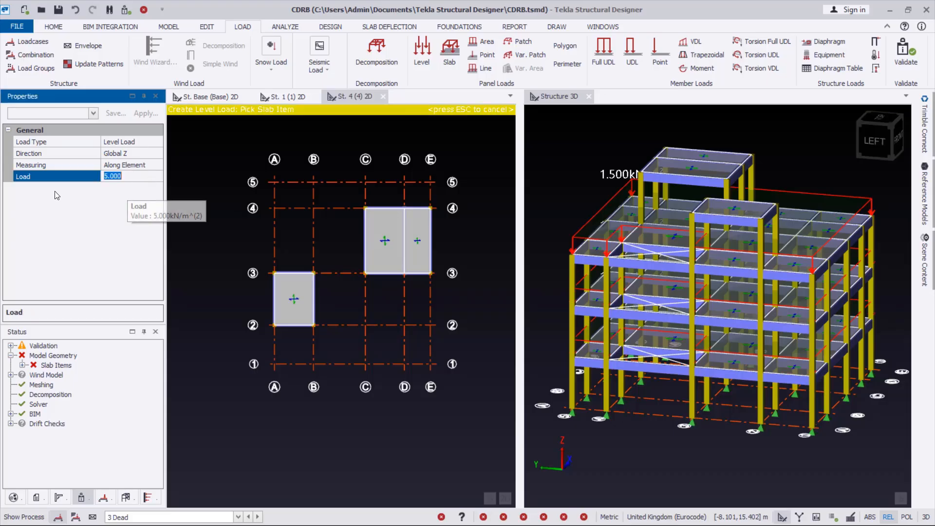
{"action": "type", "text": "1.5"}
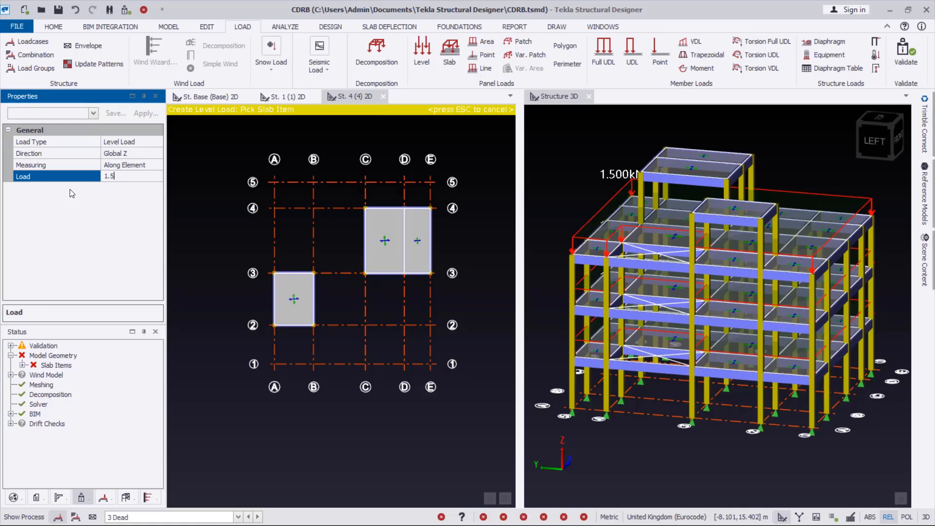
{"action": "left_click", "coordinate": [291, 307]}
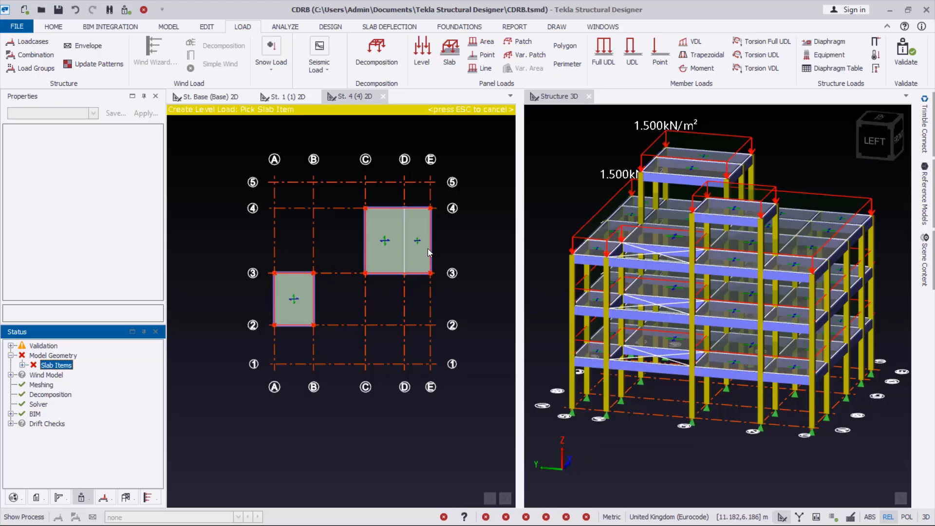
- Switch the Structure 3D view to the Services loadcase and end level load placement in the St. 4 plan
{"action": "right_click_drag", "start_coordinate": [658, 369], "coordinate": [617, 365]}
{"action": "left_click", "coordinate": [162, 516]}
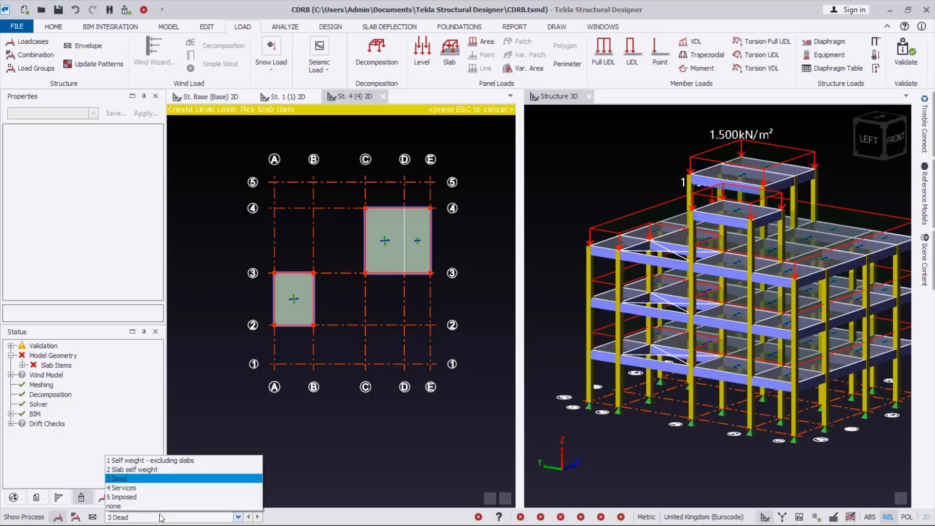
{"action": "left_click", "coordinate": [130, 490]}
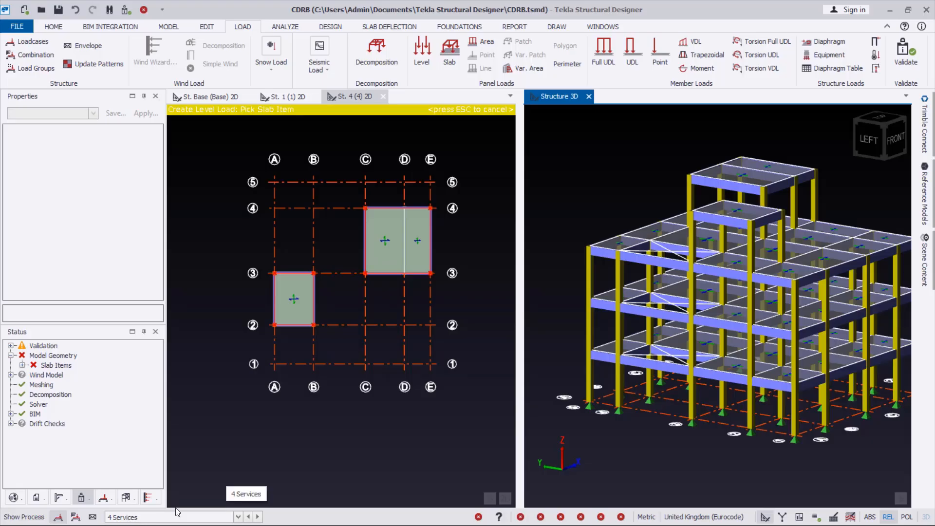
{"action": "left_click", "coordinate": [354, 440]}
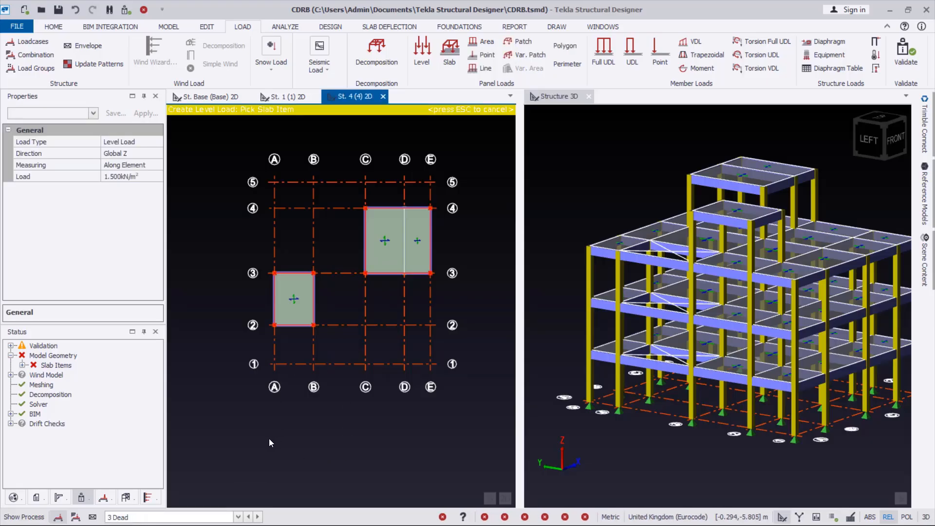
{"action": "key", "text": "Escape"}
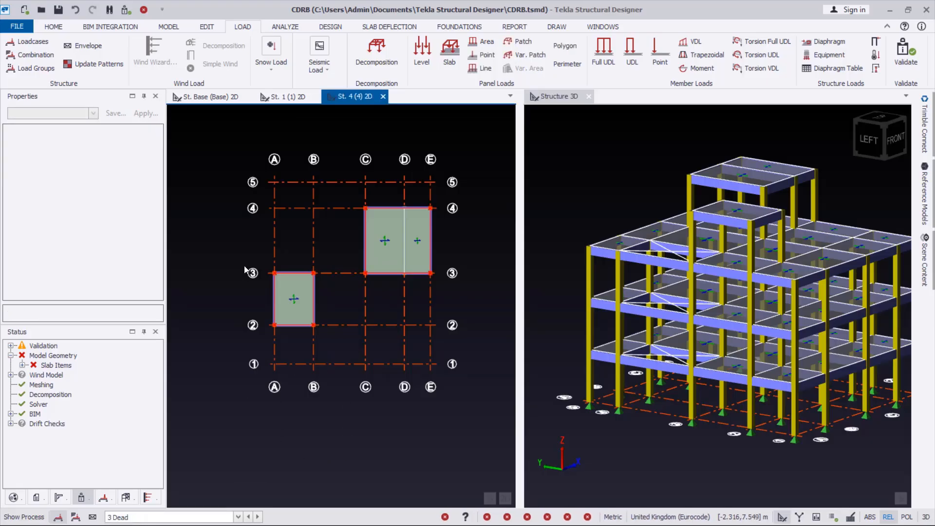
- Make Services the active loadcase in the St. 4 plan view and apply a 1 kN/m² level load to its slabs
{"action": "left_click", "coordinate": [160, 517]}
{"action": "left_click", "coordinate": [146, 487]}
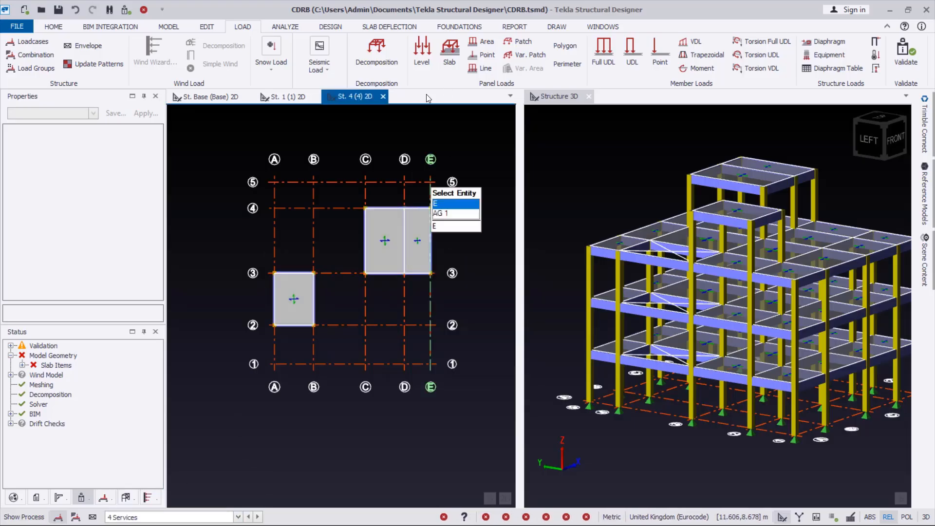
{"action": "left_click", "coordinate": [422, 55]}
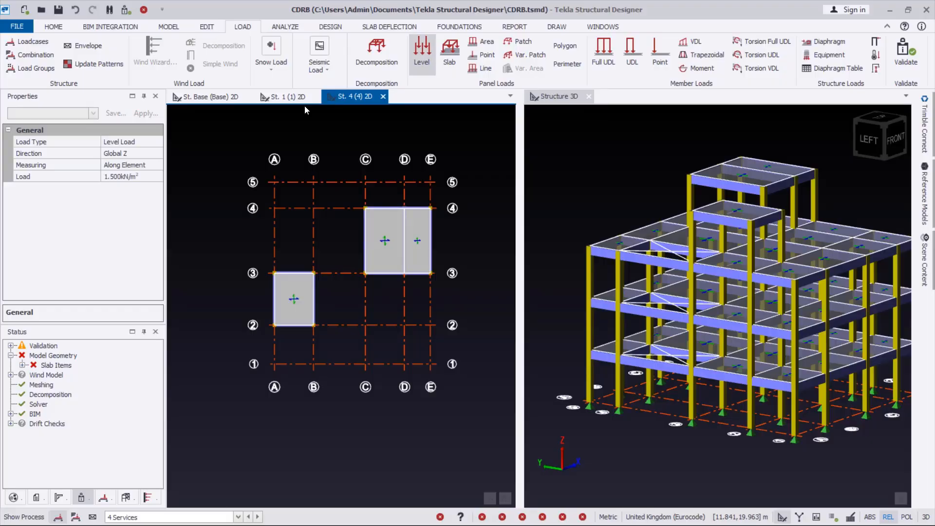
{"action": "left_click", "coordinate": [142, 176]}
{"action": "type", "text": "1"}
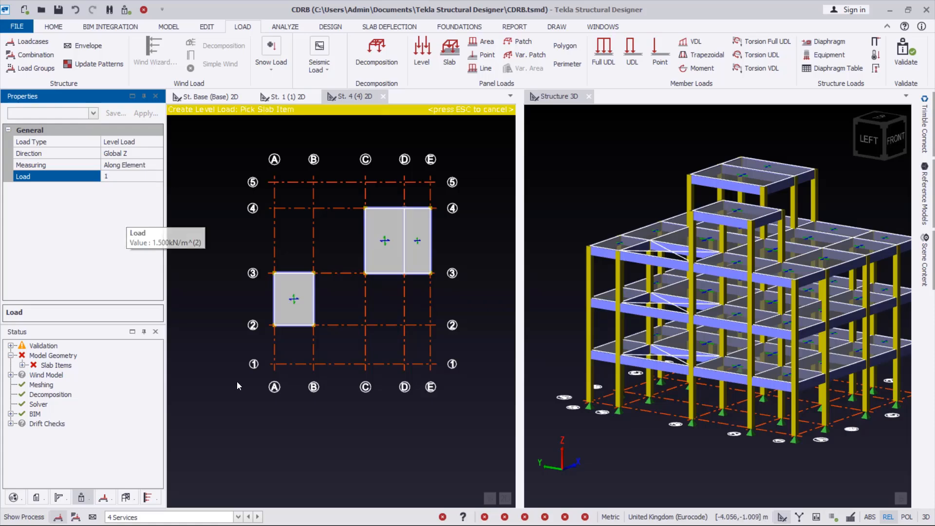
{"action": "left_click", "coordinate": [294, 302]}
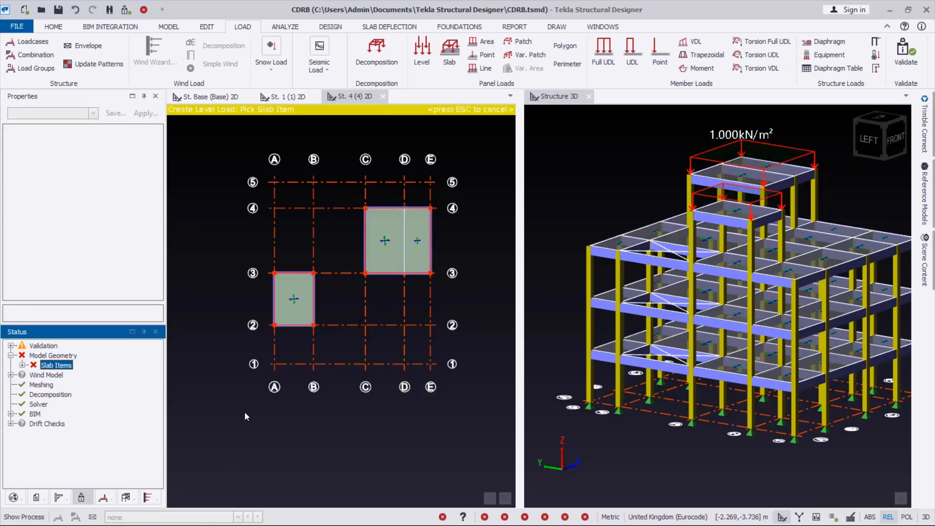
- Apply a 1 kN/m² level load to the St. 1 (1) floor slabs in the 4 Services loadcase
{"action": "left_click", "coordinate": [297, 97]}
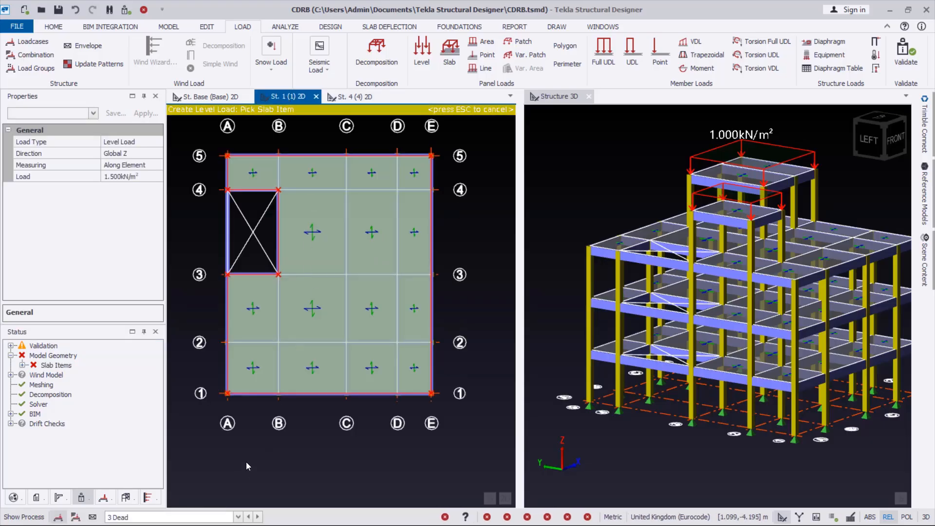
{"action": "key", "text": "Escape"}
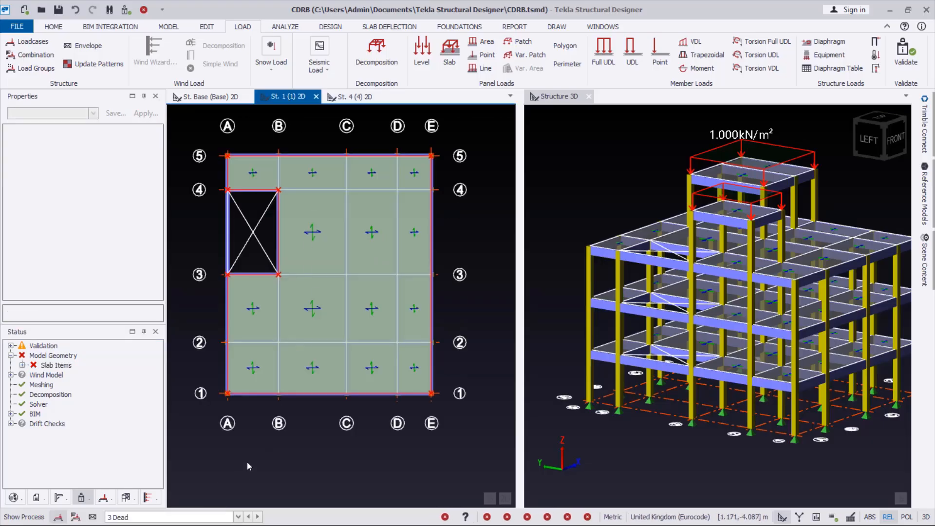
{"action": "left_click", "coordinate": [166, 516]}
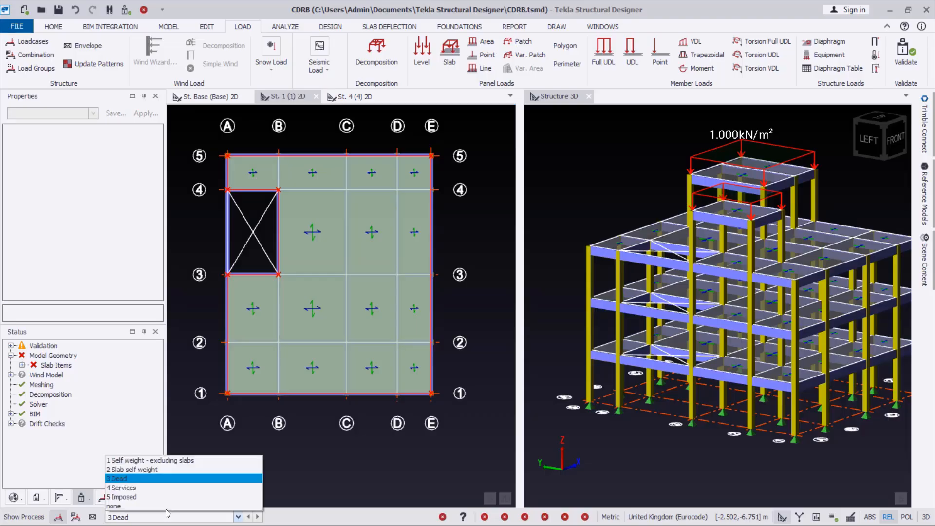
{"action": "left_click", "coordinate": [132, 488]}
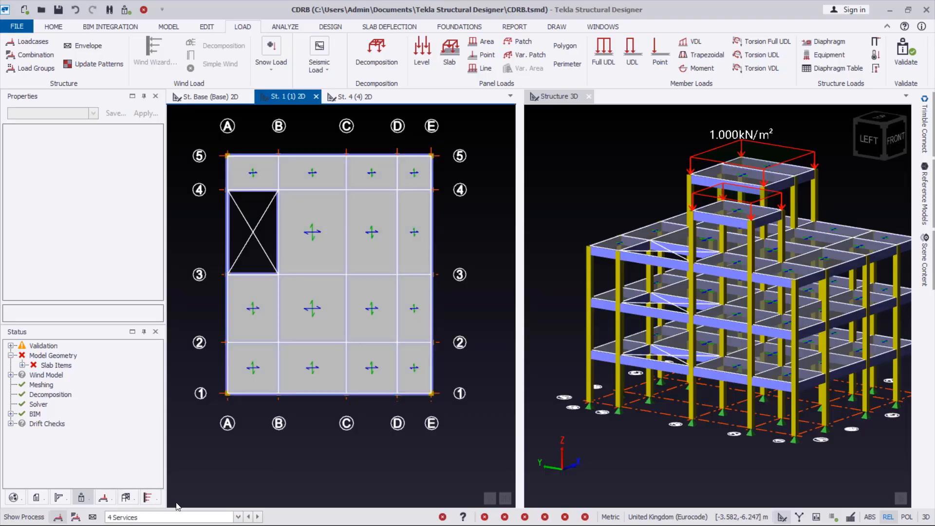
{"action": "left_click", "coordinate": [419, 54]}
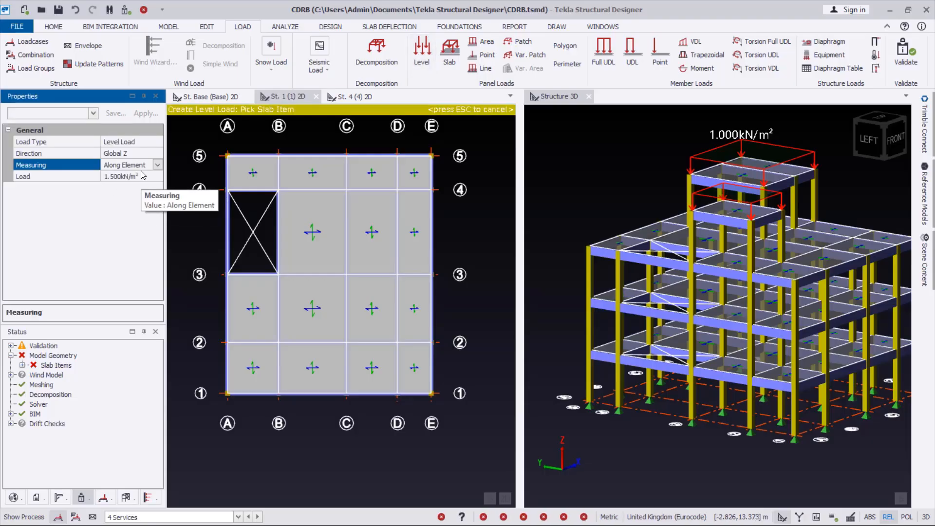
{"action": "left_click", "coordinate": [104, 177]}
{"action": "type", "text": "1"}
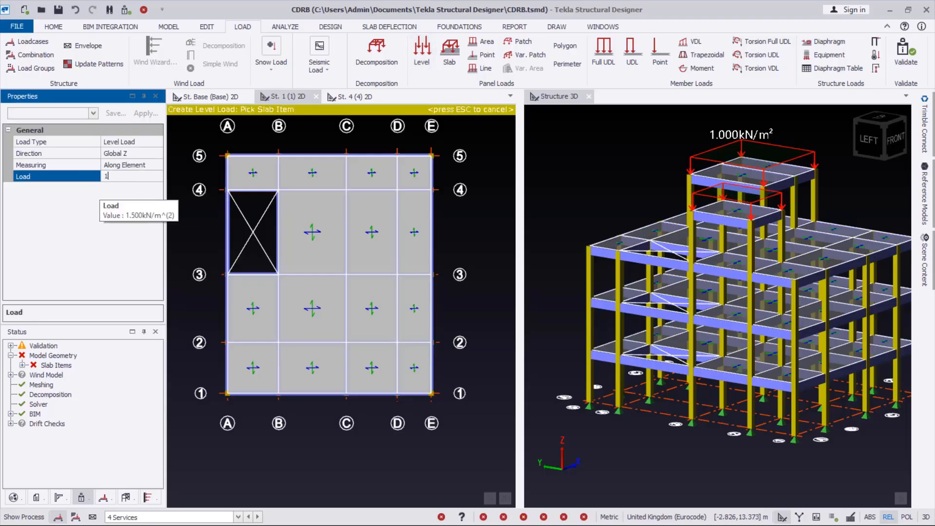
{"action": "left_click", "coordinate": [253, 378]}
{"action": "right_click_drag", "start_coordinate": [666, 298], "coordinate": [753, 278]}
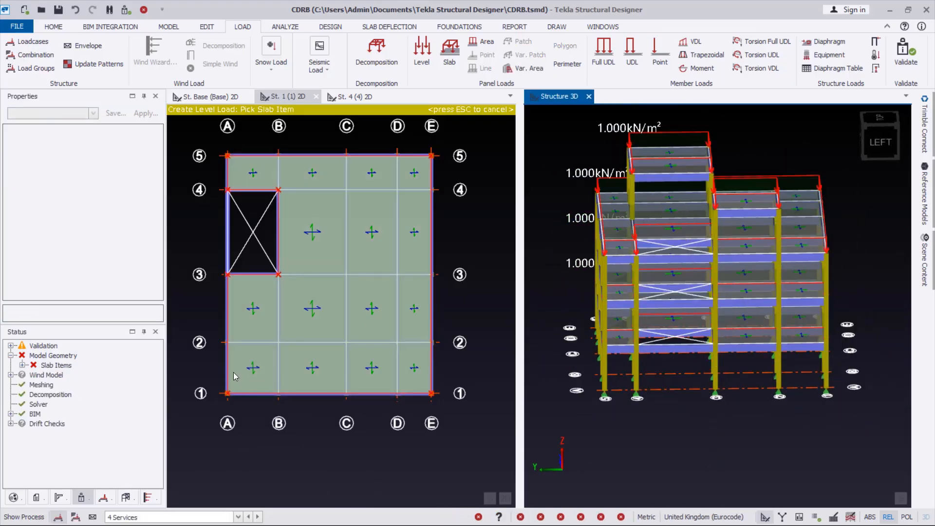
{"action": "left_click", "coordinate": [190, 518]}
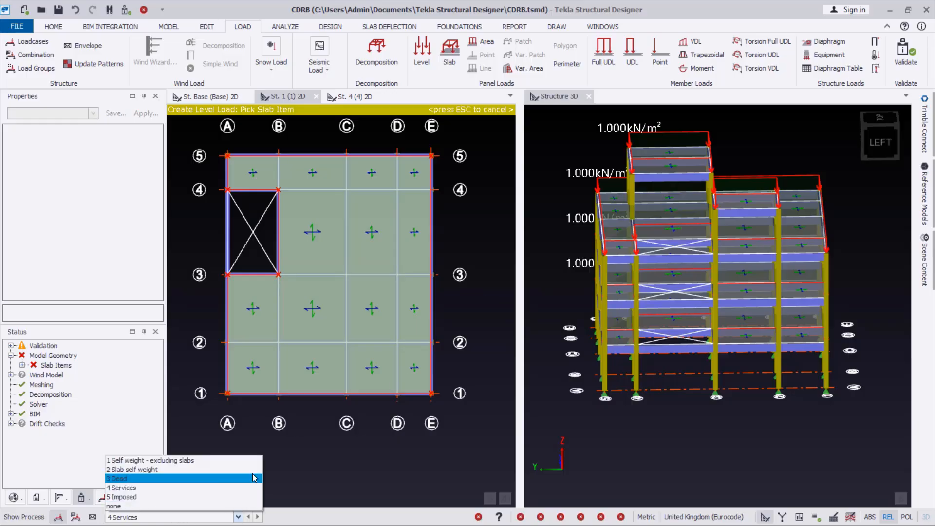
{"action": "left_click", "coordinate": [316, 463]}
{"action": "key", "text": "Escape"}
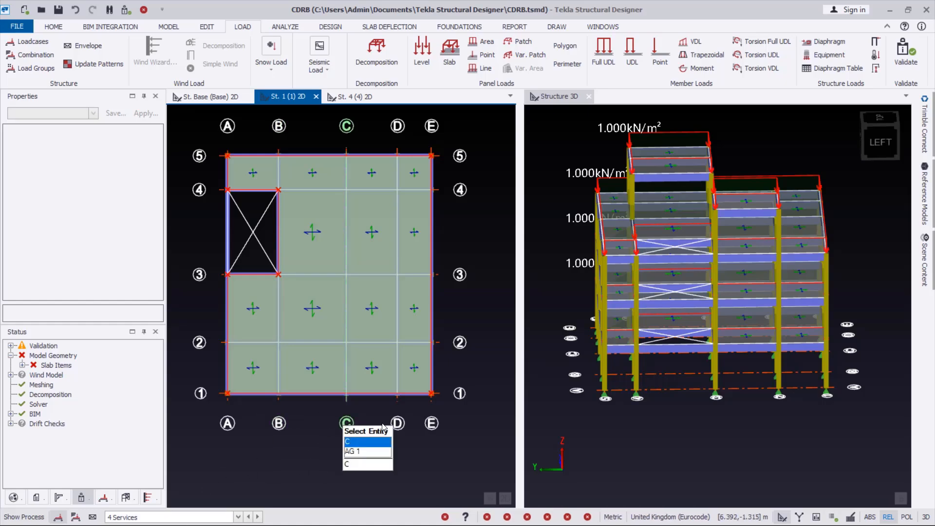
{"action": "right_click_drag", "start_coordinate": [654, 401], "coordinate": [635, 401]}
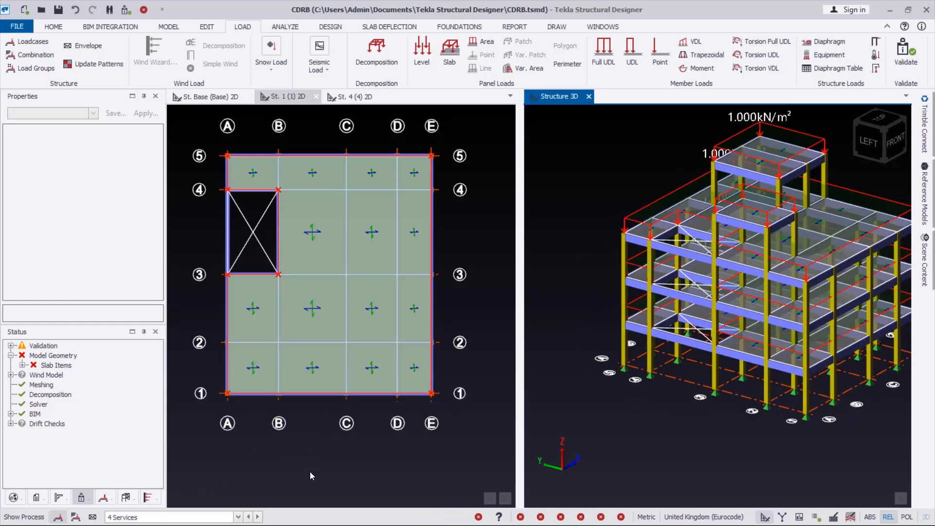
- Try to apply a 1.5 kN/m² level load to the St. 1 (1) floor slabs in the 5 Imposed loadcase
{"action": "left_click", "coordinate": [166, 517]}
{"action": "left_click", "coordinate": [133, 502]}
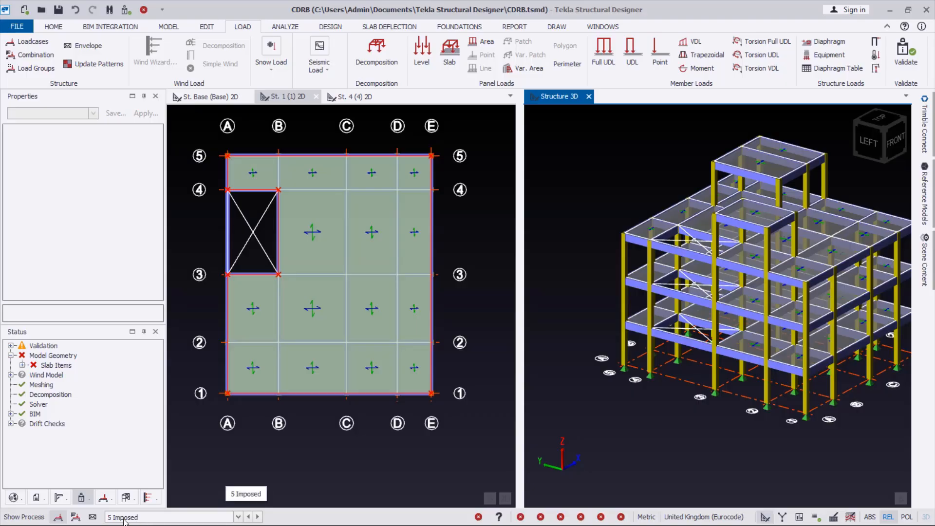
{"action": "left_click", "coordinate": [159, 517]}
{"action": "left_click", "coordinate": [159, 517]}
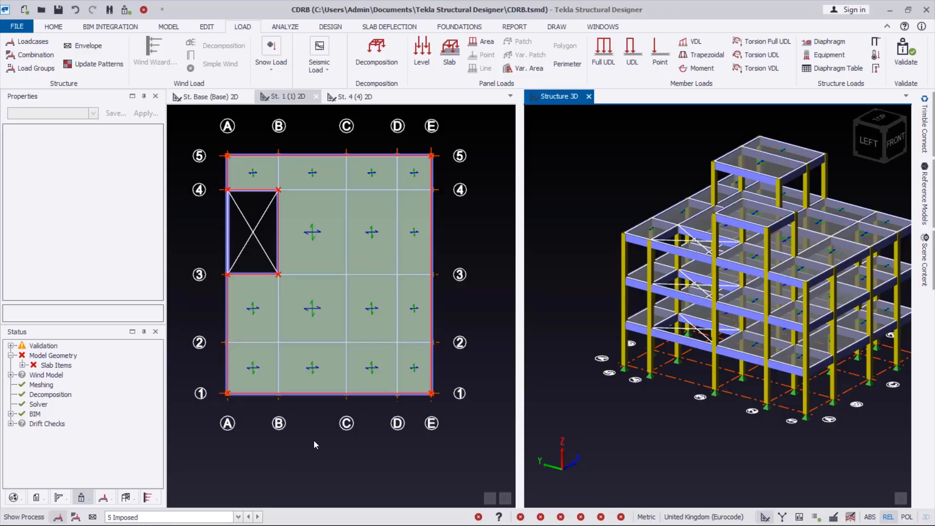
{"action": "left_click", "coordinate": [422, 58]}
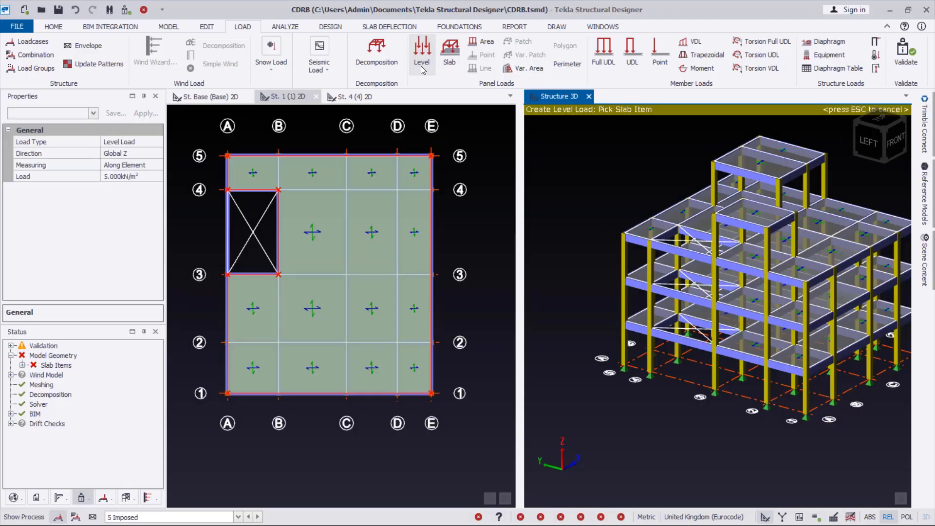
{"action": "left_click", "coordinate": [130, 176]}
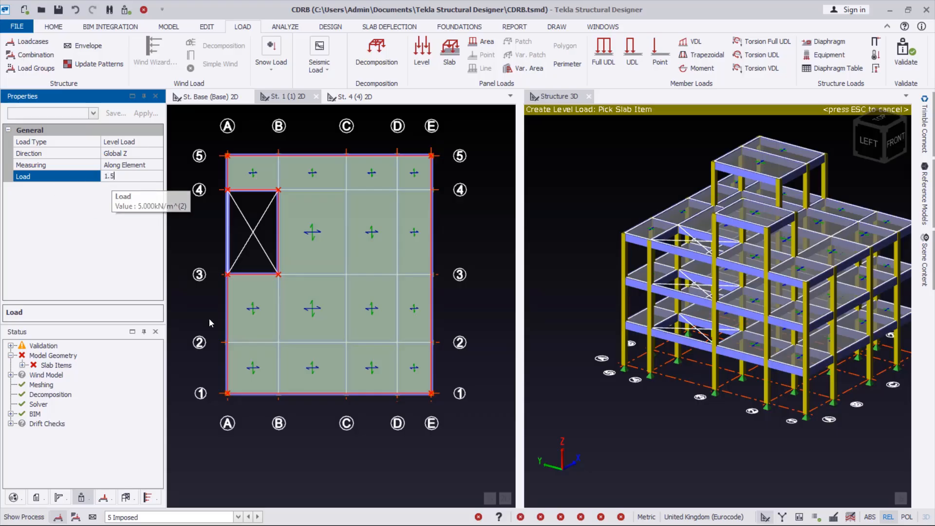
{"action": "left_click", "coordinate": [250, 371]}
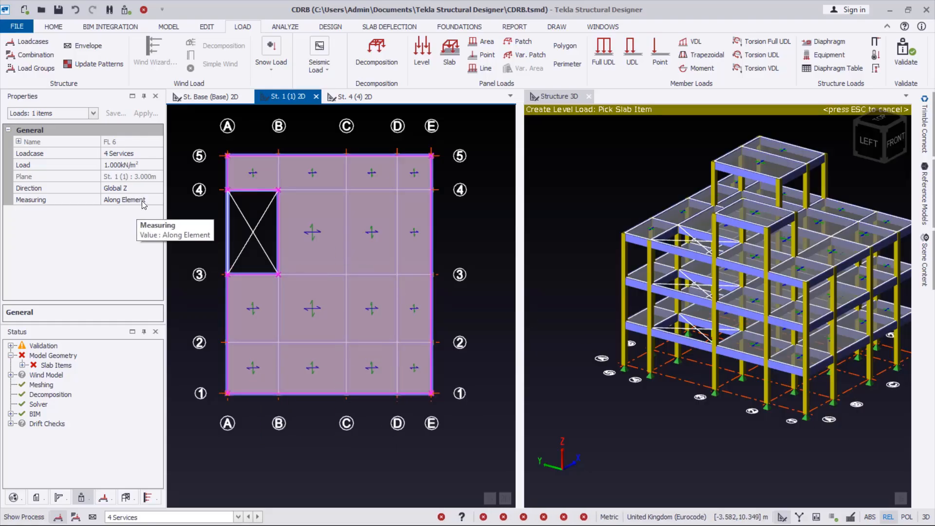
- Undo the last level load on the St. 1 (1) floor
{"action": "left_click", "coordinate": [174, 519]}
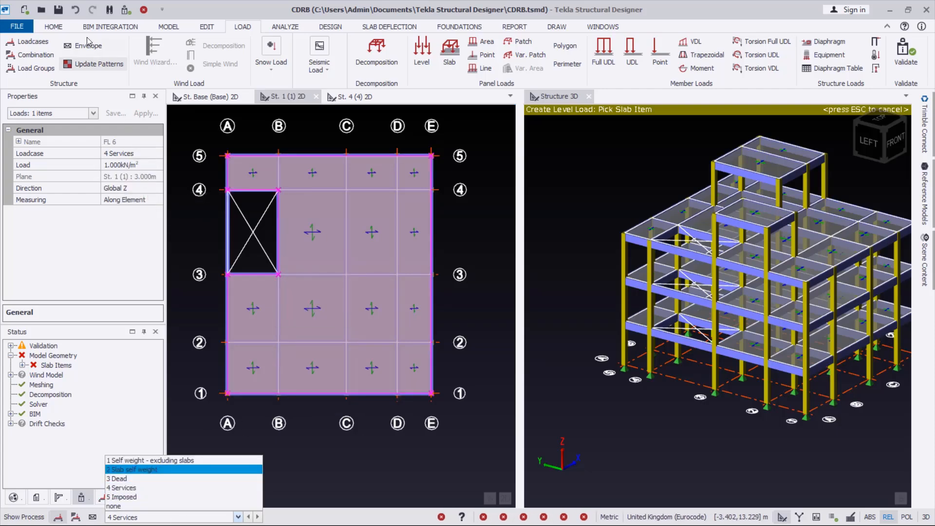
{"action": "left_click", "coordinate": [198, 218]}
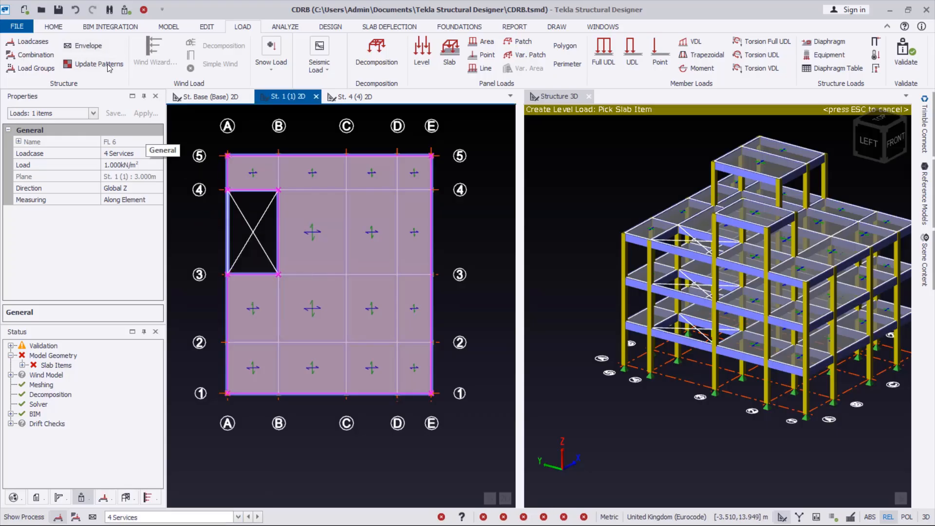
{"action": "left_click", "coordinate": [77, 9]}
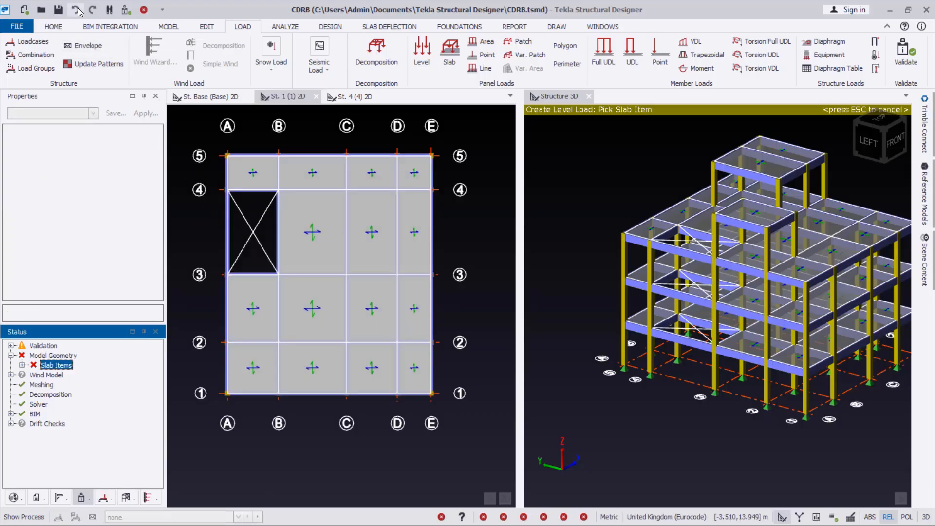
- Apply a 1.5 kN/m² level load to the St. 1 (1) floor slabs in the 5 Imposed loadcase
{"action": "left_click", "coordinate": [313, 452]}
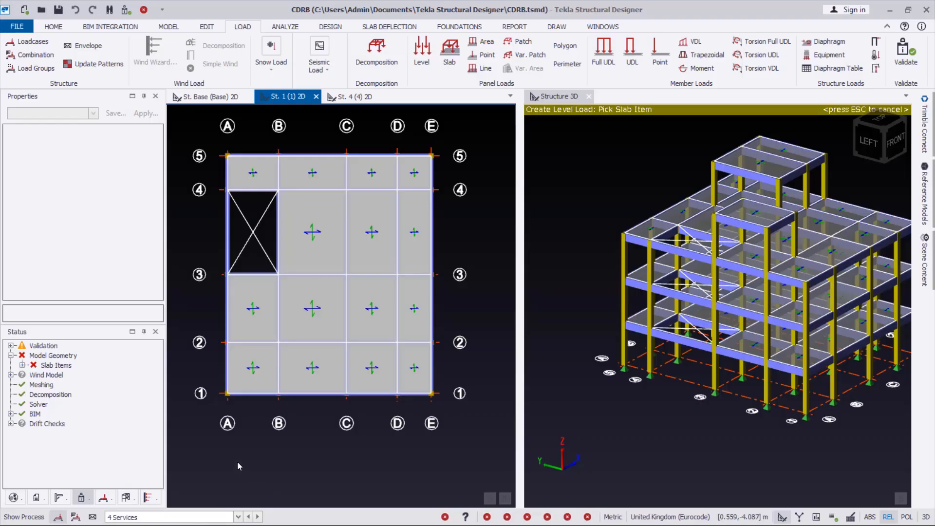
{"action": "left_click", "coordinate": [210, 517]}
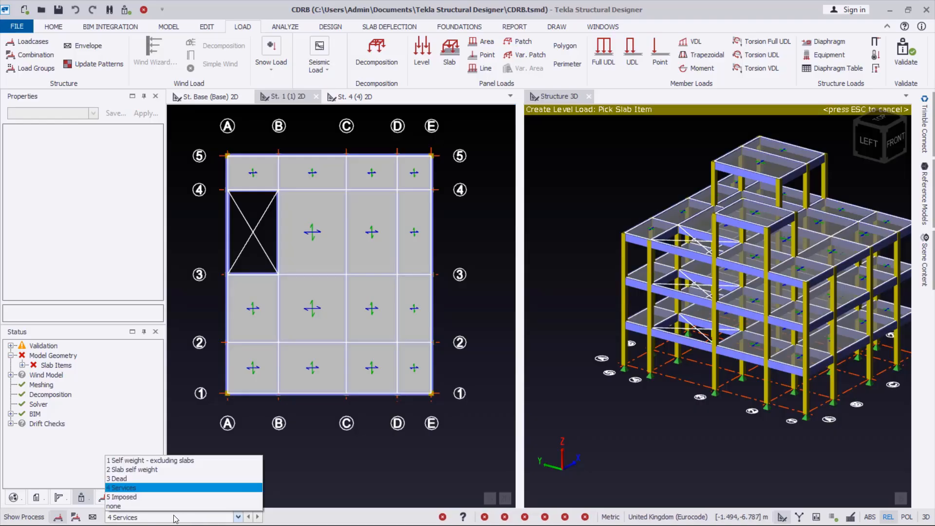
{"action": "left_click", "coordinate": [133, 498]}
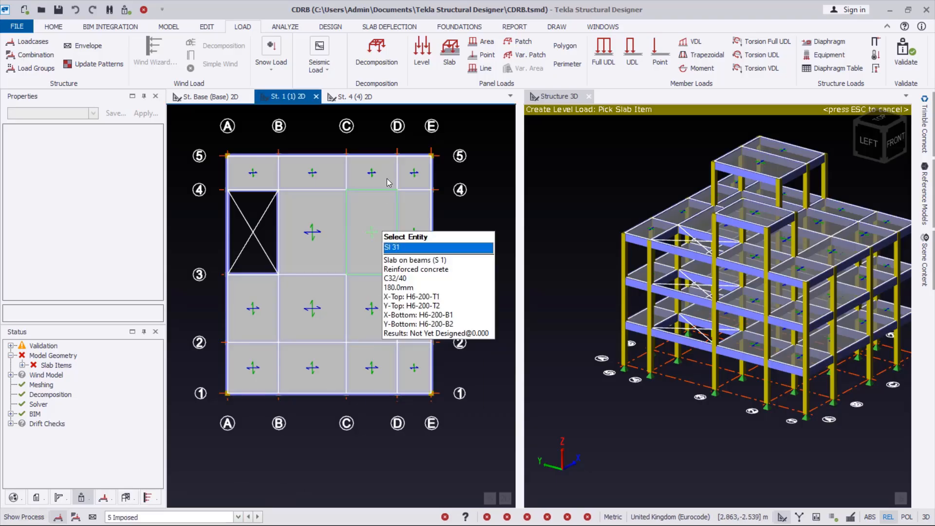
{"action": "left_click", "coordinate": [427, 59]}
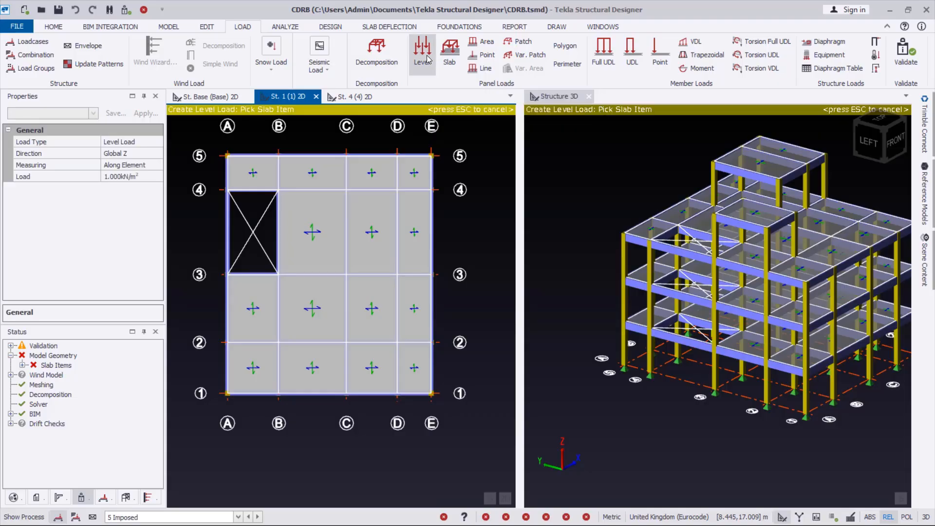
{"action": "left_click", "coordinate": [141, 176]}
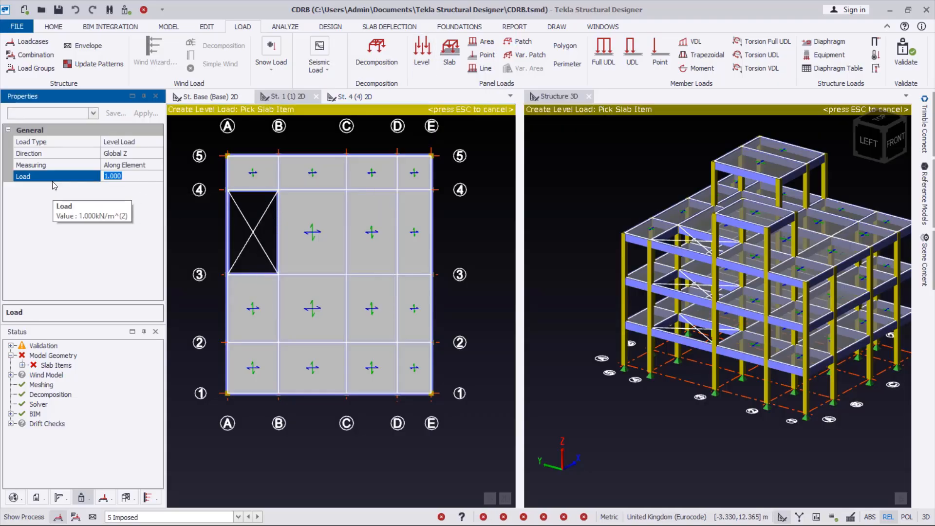
{"action": "type", "text": "1.500kN/m²"}
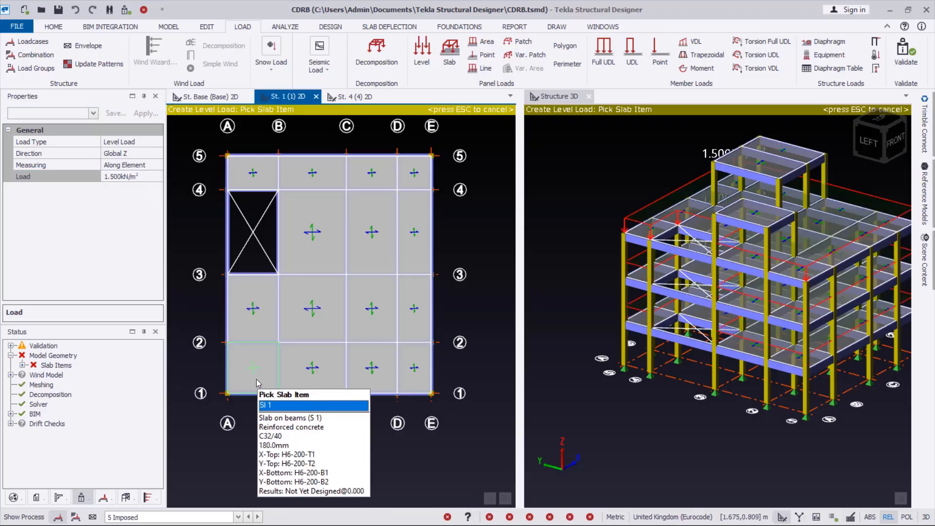
{"action": "left_click", "coordinate": [256, 379]}
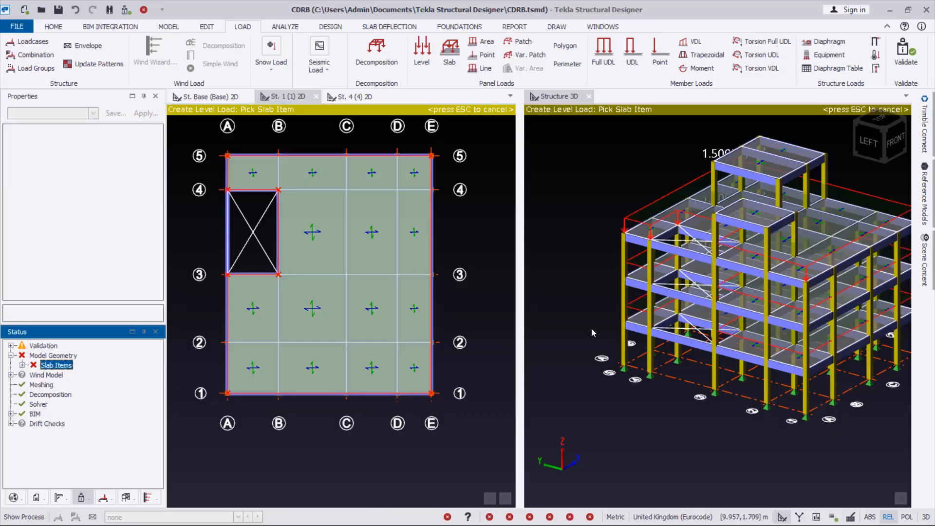
{"action": "middle_click_drag", "start_coordinate": [700, 367], "coordinate": [825, 363]}
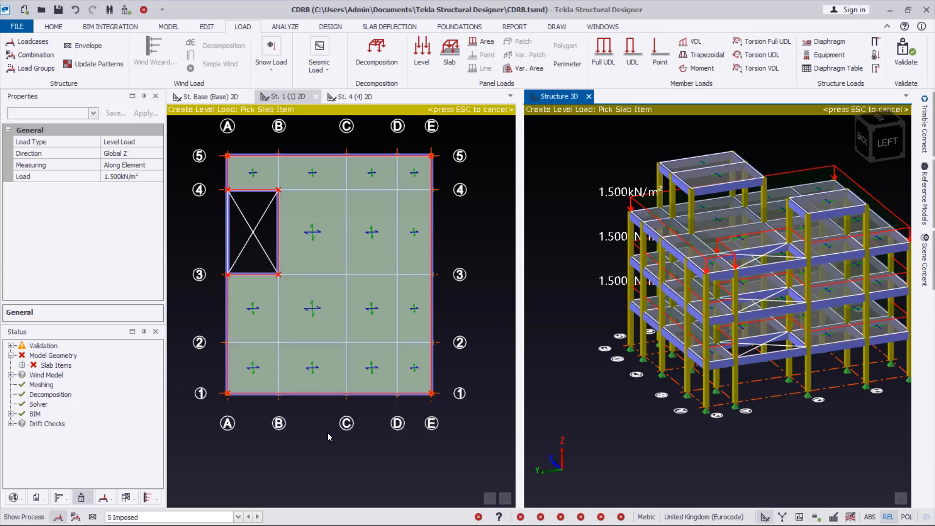
{"action": "left_click", "coordinate": [279, 463]}
{"action": "key", "text": "Escape"}
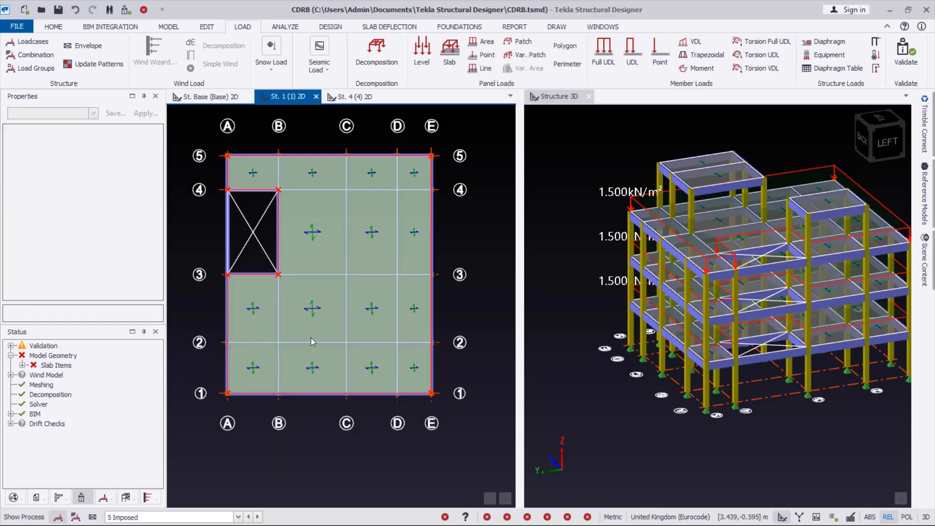
- Apply a 1.5 kN/m² level load to the St. 4 (4) roof slabs in the 5 Imposed loadcase
{"action": "left_click", "coordinate": [353, 97]}
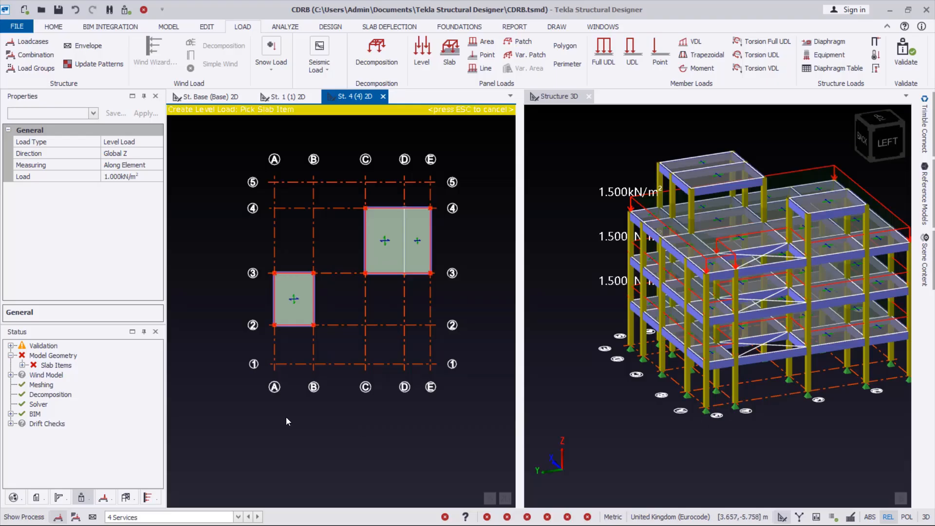
{"action": "key", "text": "Escape"}
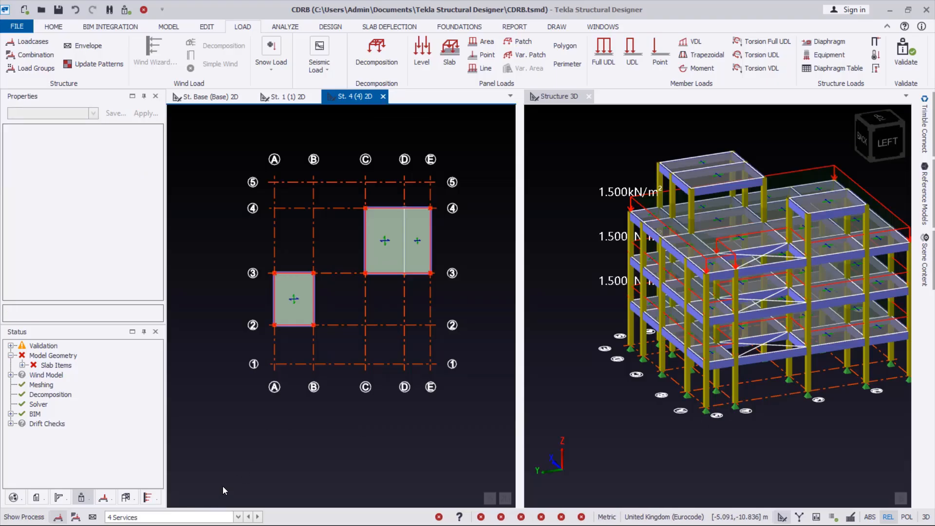
{"action": "left_click", "coordinate": [146, 517]}
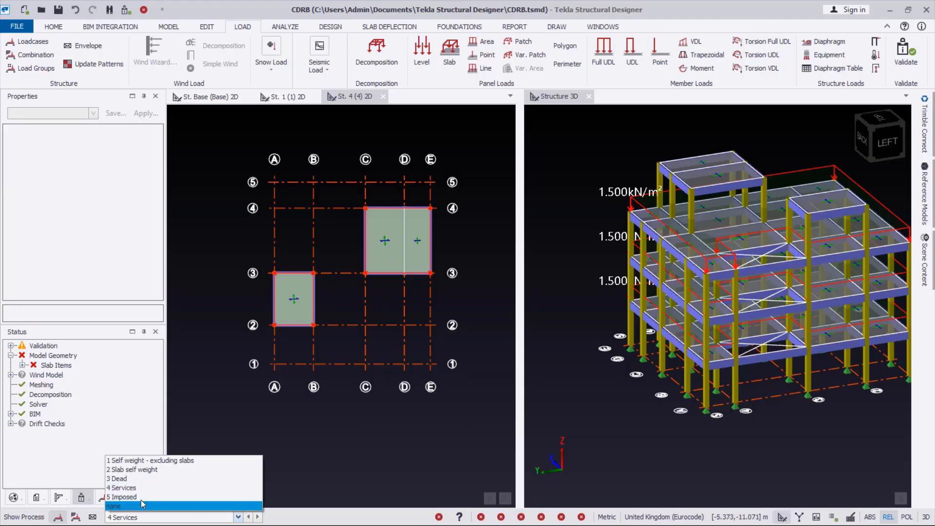
{"action": "left_click", "coordinate": [128, 497]}
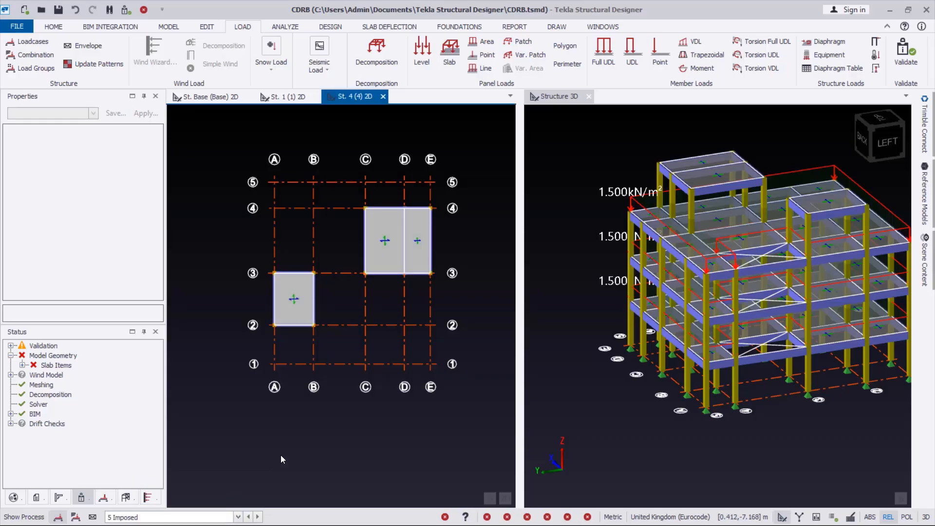
{"action": "left_click", "coordinate": [424, 55]}
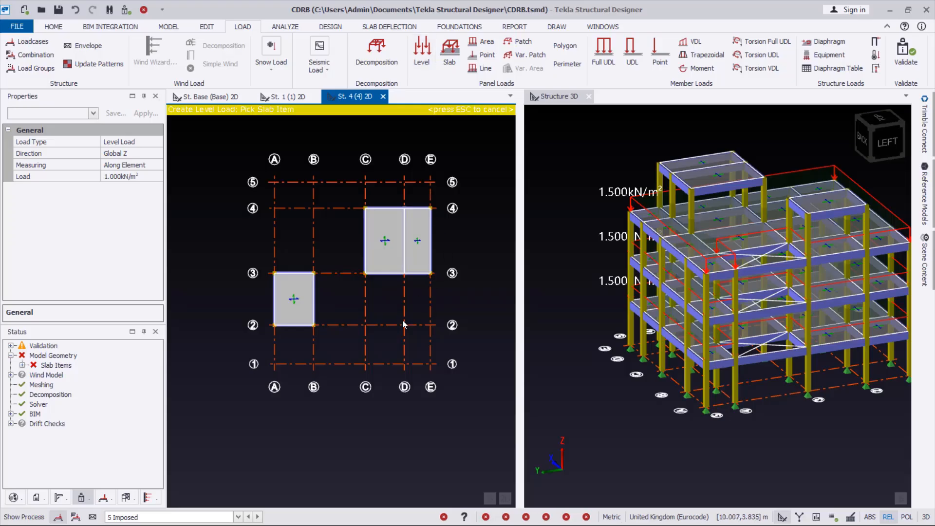
{"action": "left_click", "coordinate": [150, 176]}
{"action": "type", "text": "1.5"}
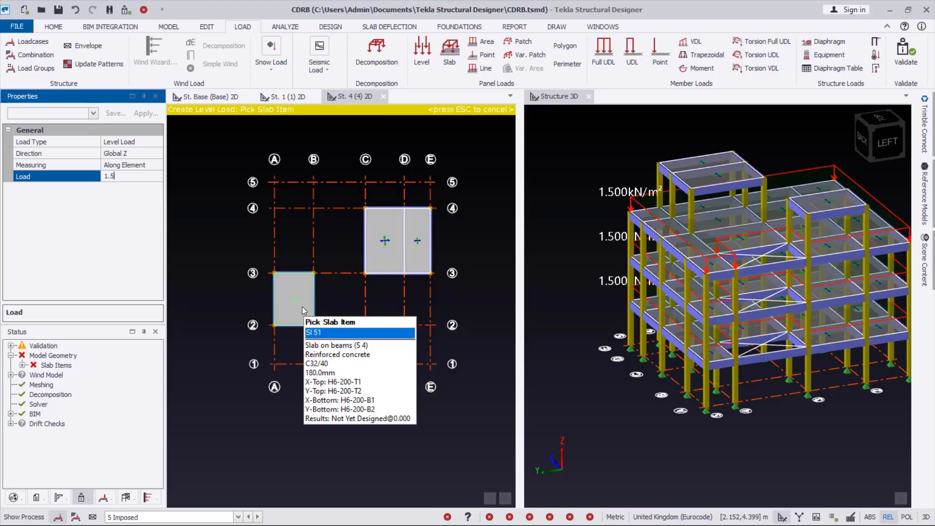
{"action": "left_click", "coordinate": [302, 305]}
{"action": "mouse_move", "coordinate": [709, 327]}
{"action": "right_mouse_down"}
{"action": "mouse_move", "coordinate": [711, 312]}
{"action": "mouse_move", "coordinate": [719, 331]}
{"action": "right_mouse_up"}
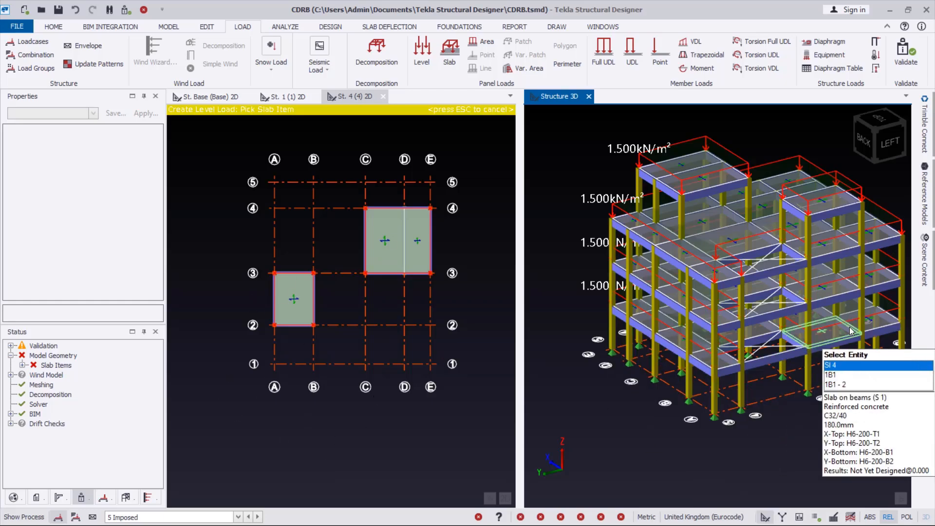
{"action": "scroll", "coordinate": [331, 186], "scroll_direction": "down", "scroll_amount": 2}
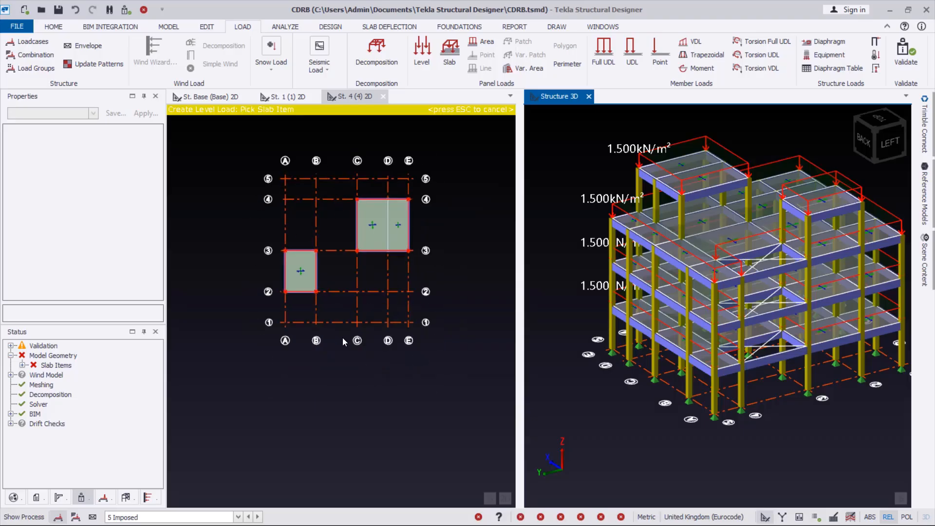
- Switch to the St. 1 (1) floor plan and make 3 Dead the active loadcase
{"action": "left_click", "coordinate": [218, 249]}
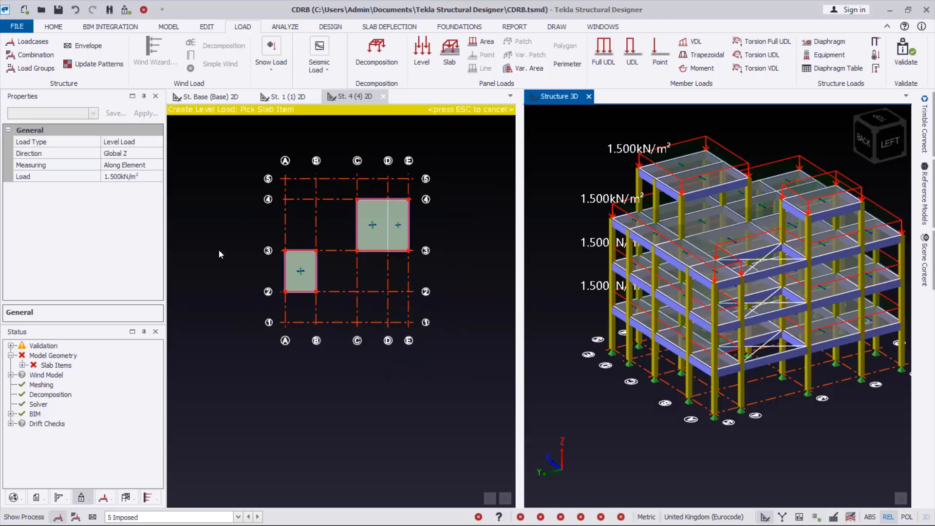
{"action": "key", "text": "Escape"}
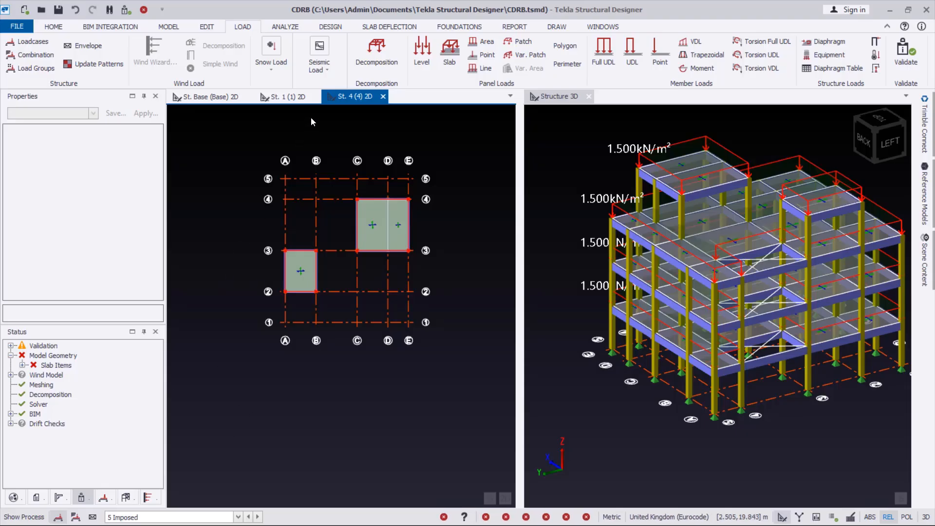
{"action": "left_click", "coordinate": [284, 97]}
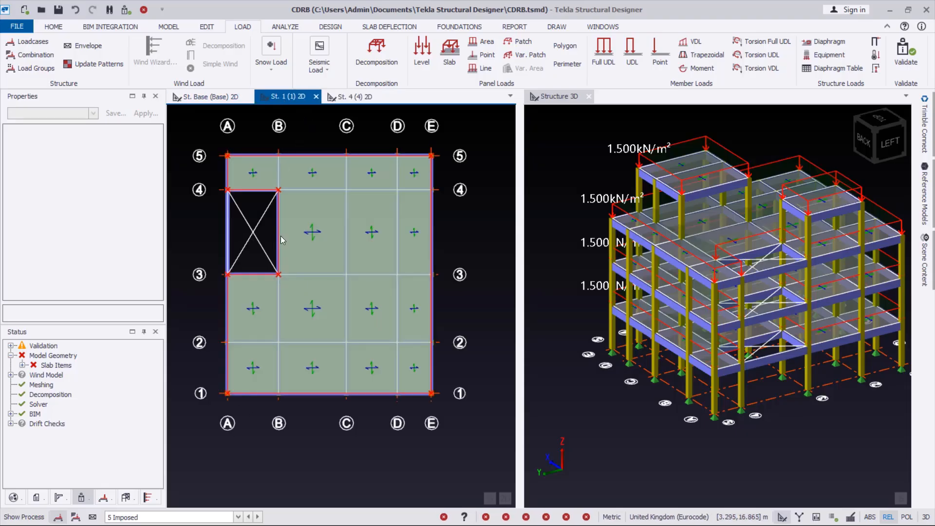
{"action": "left_click", "coordinate": [194, 516]}
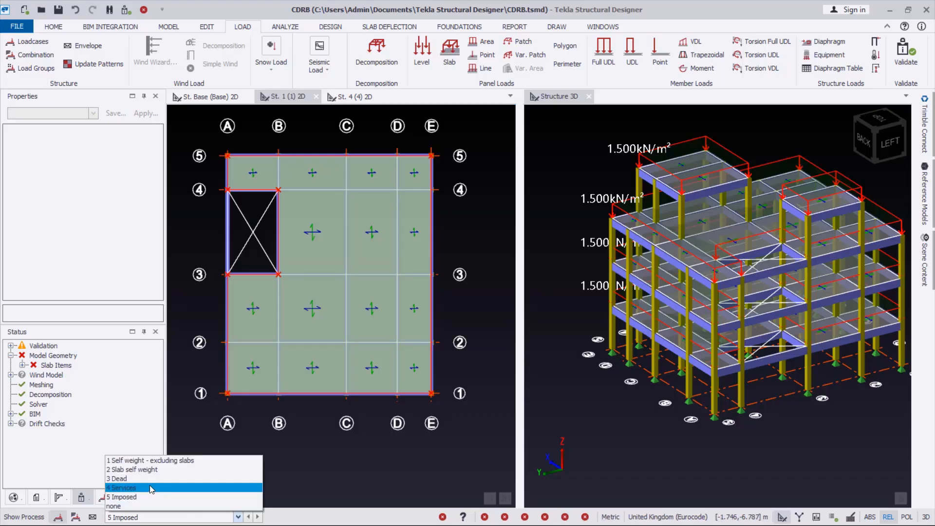
{"action": "left_click", "coordinate": [119, 479]}
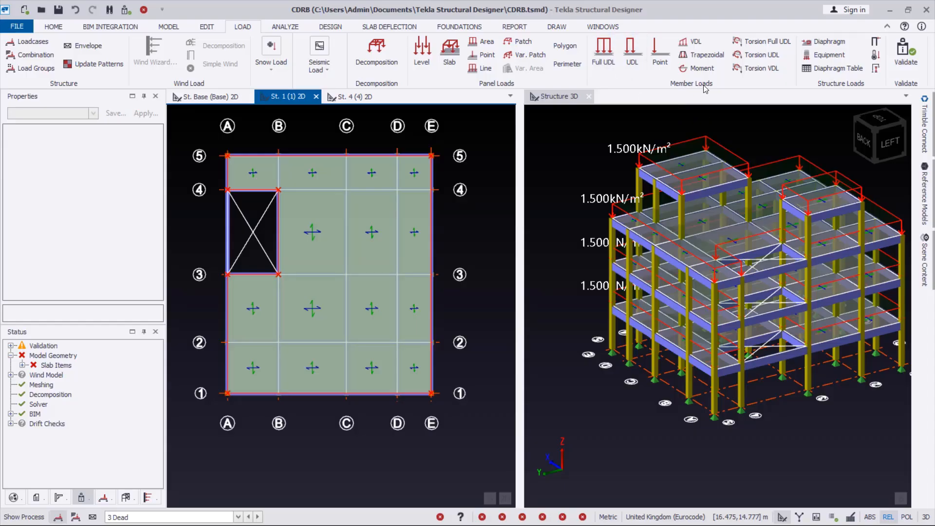
- Set up a full-length UDL member load of 10.4 kN/m acting in the Global Z direction
{"action": "left_click", "coordinate": [604, 57]}
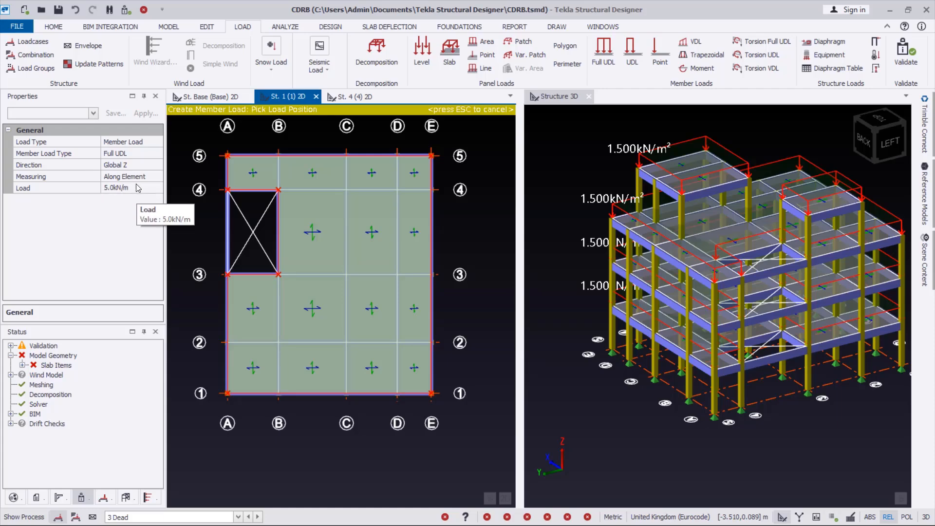
{"action": "left_click", "coordinate": [138, 188]}
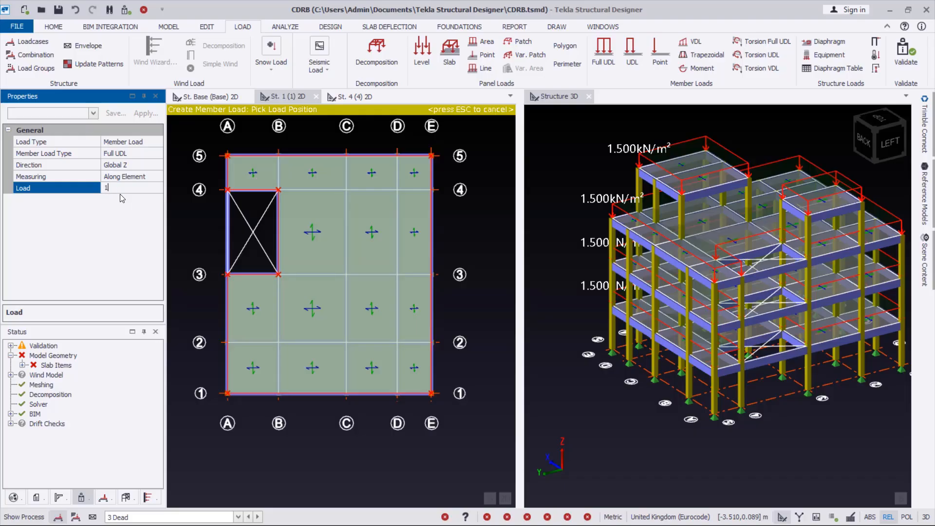
{"action": "type", "text": "1"}
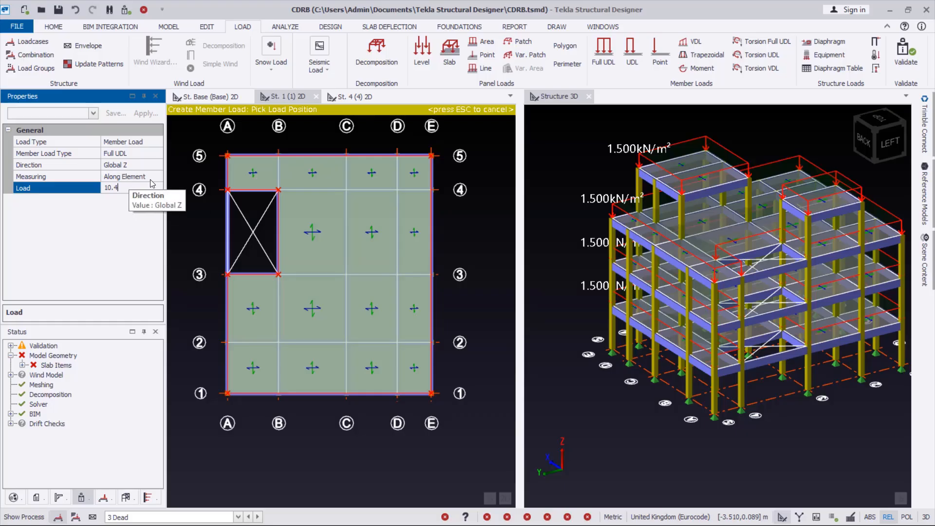
{"action": "left_click", "coordinate": [21, 167]}
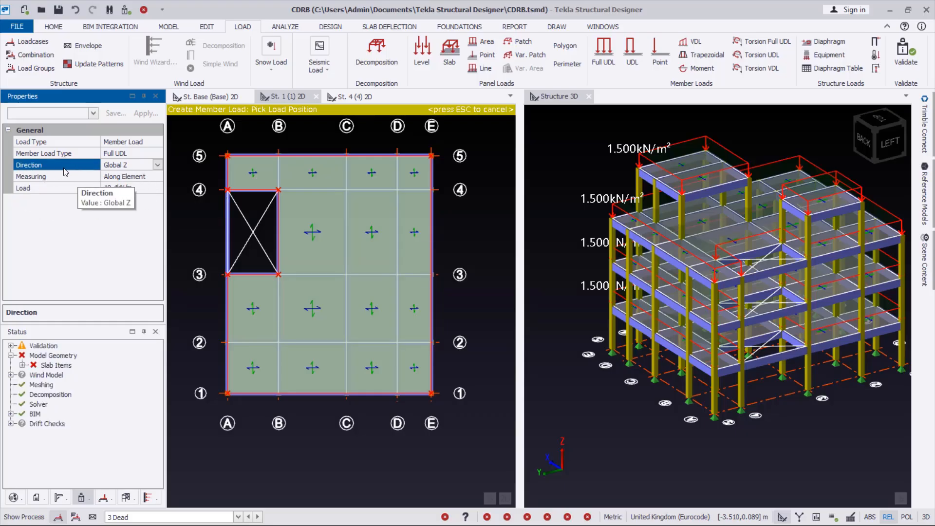
{"action": "left_click", "coordinate": [158, 165]}
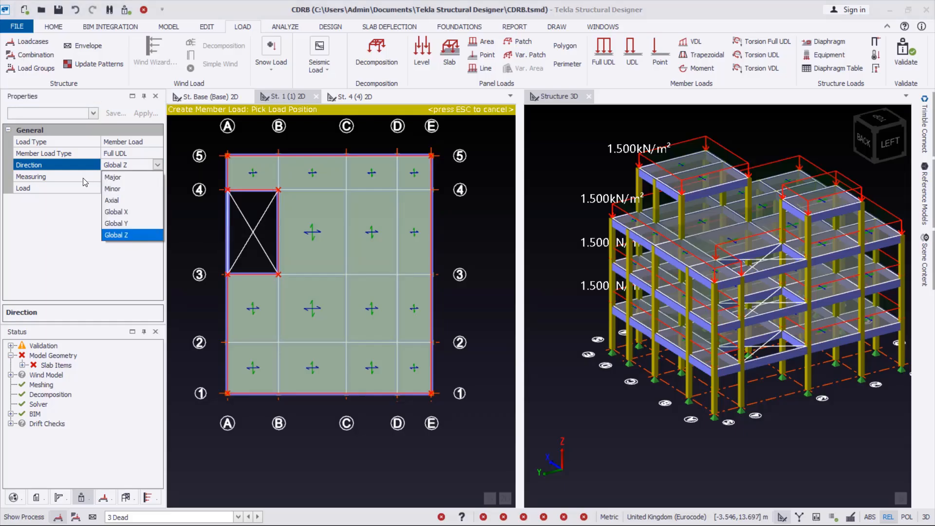
{"action": "left_click", "coordinate": [129, 167]}
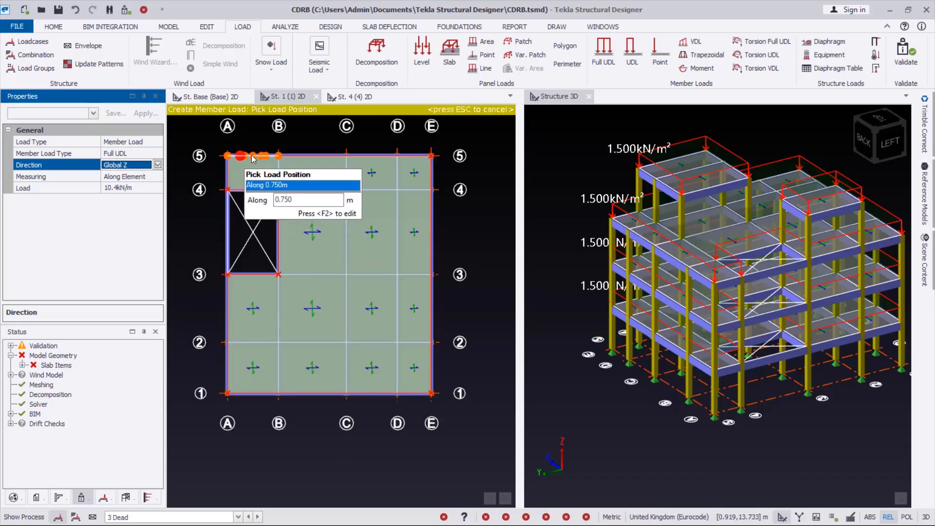
- Apply the 10.4 kN/m full UDL to the St. 1 (1) edge beam on grid line 1 between grids B and C
{"action": "scroll", "coordinate": [336, 312], "scroll_direction": "down", "scroll_amount": 1}
{"action": "scroll", "coordinate": [345, 268], "scroll_direction": "up", "scroll_amount": 1}
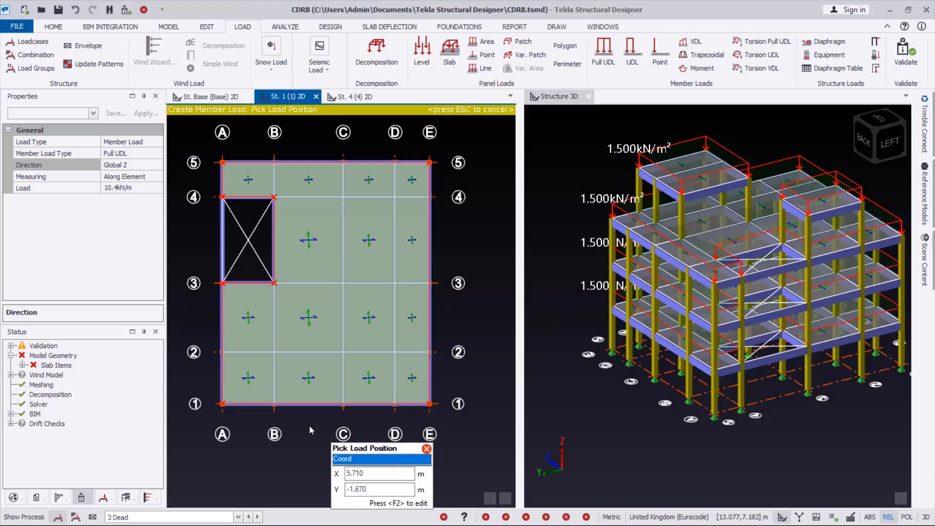
{"action": "scroll", "coordinate": [255, 406], "scroll_direction": "up", "scroll_amount": 3}
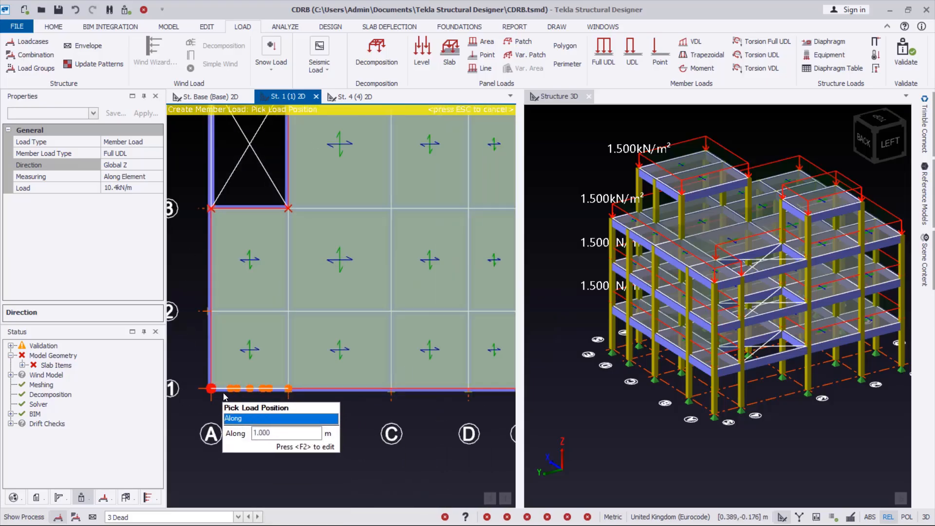
{"action": "left_click", "coordinate": [346, 395]}
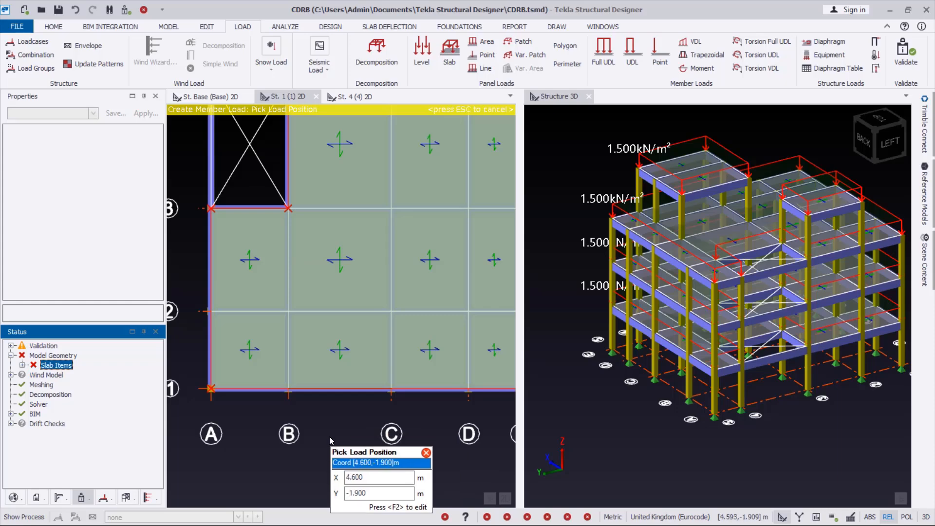
{"action": "scroll", "coordinate": [309, 401], "scroll_direction": "down", "scroll_amount": 2}
{"action": "scroll", "coordinate": [331, 431], "scroll_direction": "down", "scroll_amount": 1}
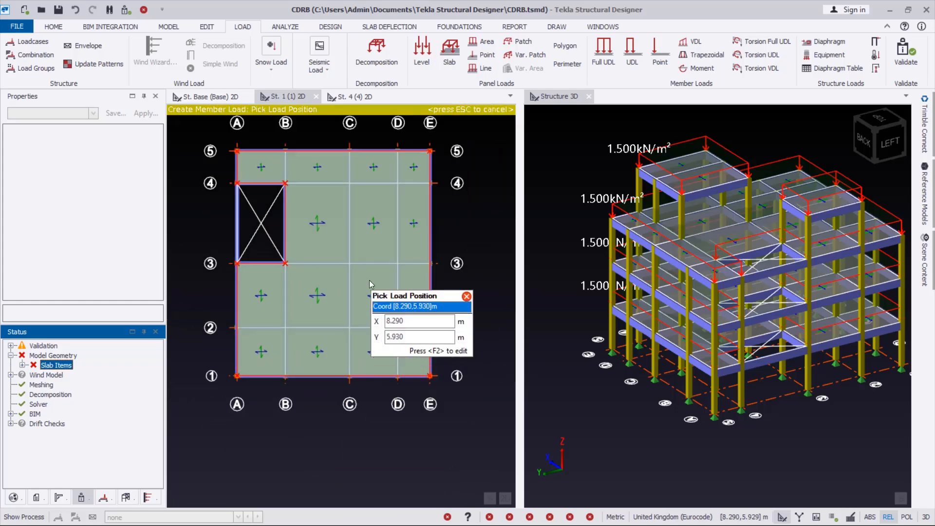
{"action": "scroll", "coordinate": [740, 364], "scroll_direction": "up", "scroll_amount": 2}
{"action": "scroll", "coordinate": [739, 365], "scroll_direction": "up", "scroll_amount": 3}
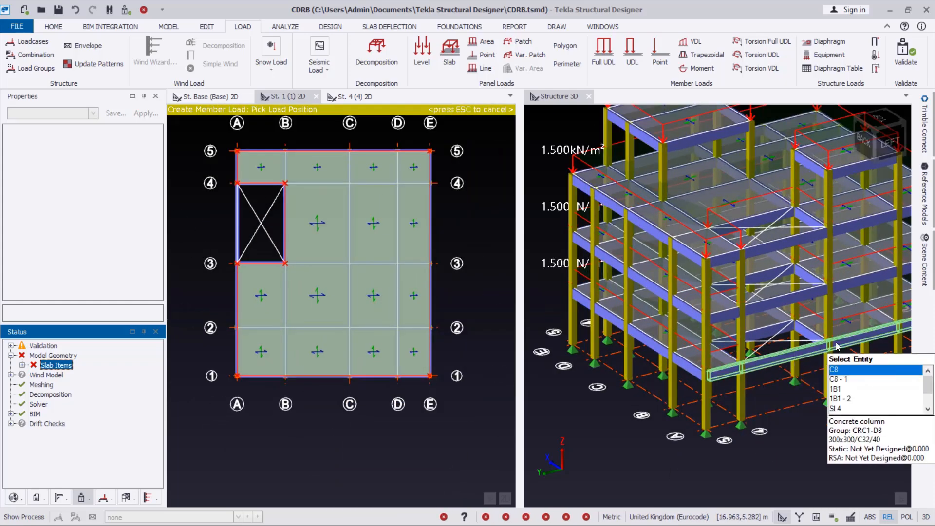
{"action": "left_click", "coordinate": [184, 145]}
{"action": "key", "text": "Escape"}
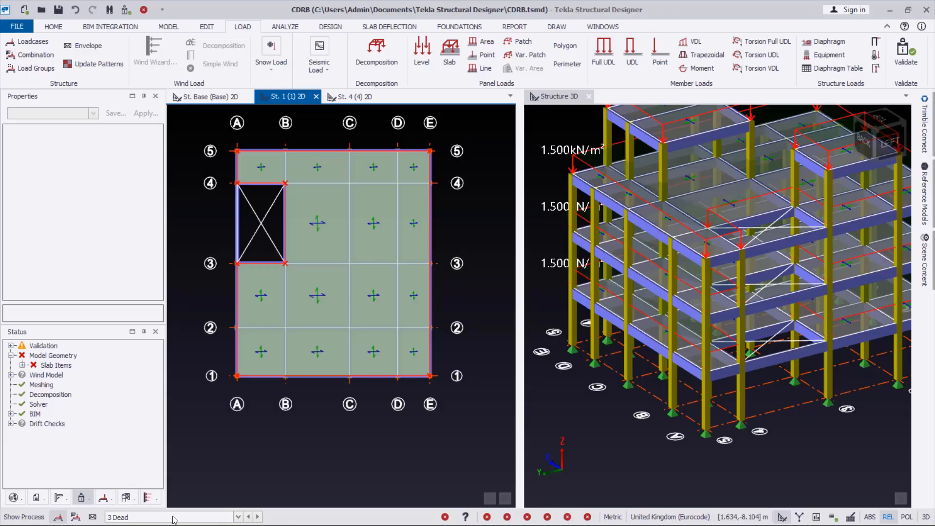
- Apply a 10.4 kN/m full UDL in the 3D view to the St. 1 (1) edge beams on grid line A between grids 3 and 5
{"action": "left_click", "coordinate": [204, 516]}
{"action": "left_click", "coordinate": [147, 480]}
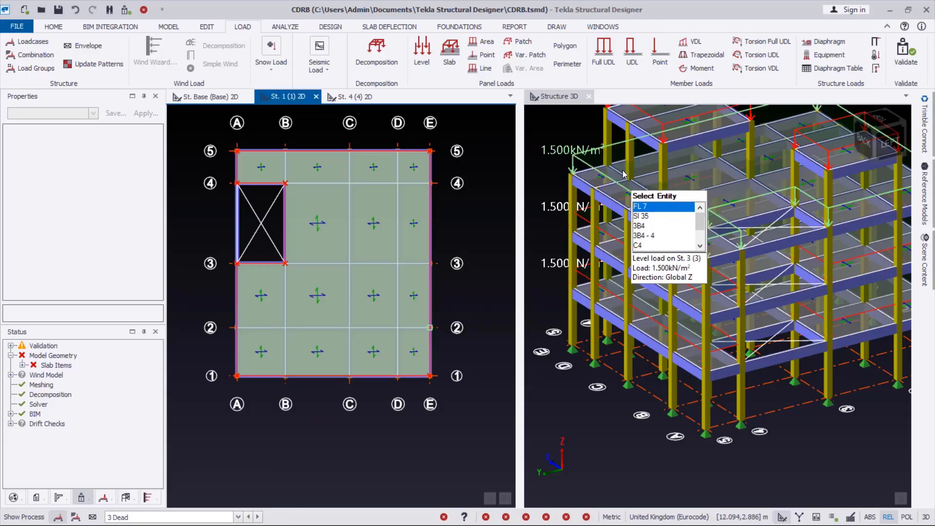
{"action": "left_click", "coordinate": [603, 53]}
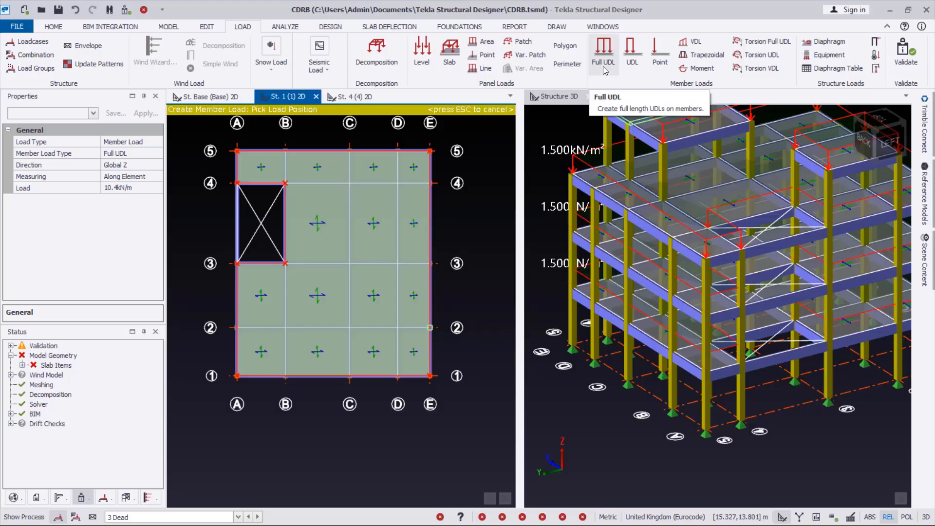
{"action": "left_click", "coordinate": [810, 448]}
{"action": "scroll", "coordinate": [789, 391], "scroll_direction": "up", "scroll_amount": 2}
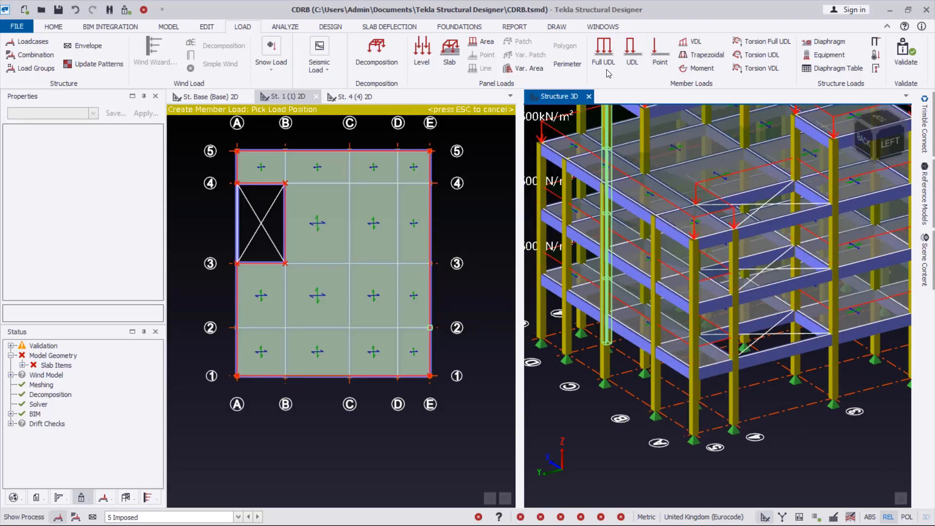
{"action": "left_click", "coordinate": [591, 72]}
{"action": "left_click", "coordinate": [127, 188]}
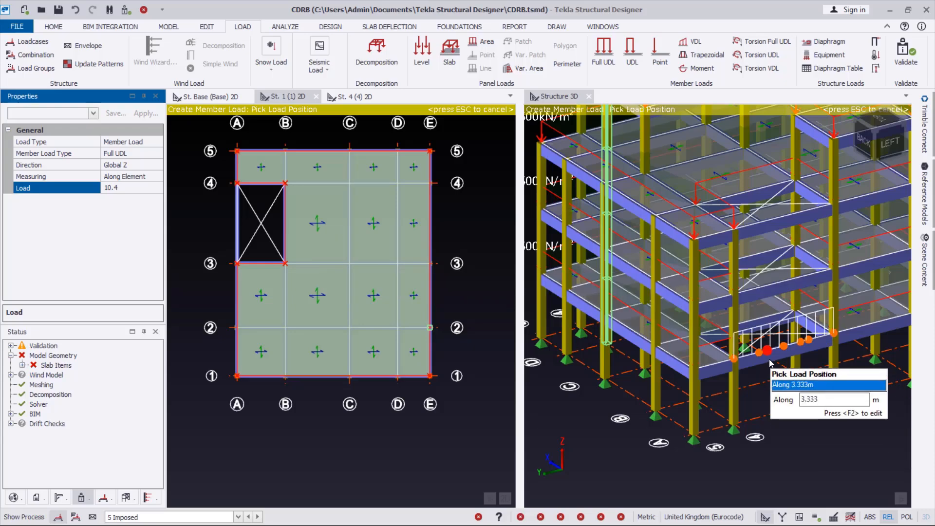
{"action": "left_click", "coordinate": [770, 362]}
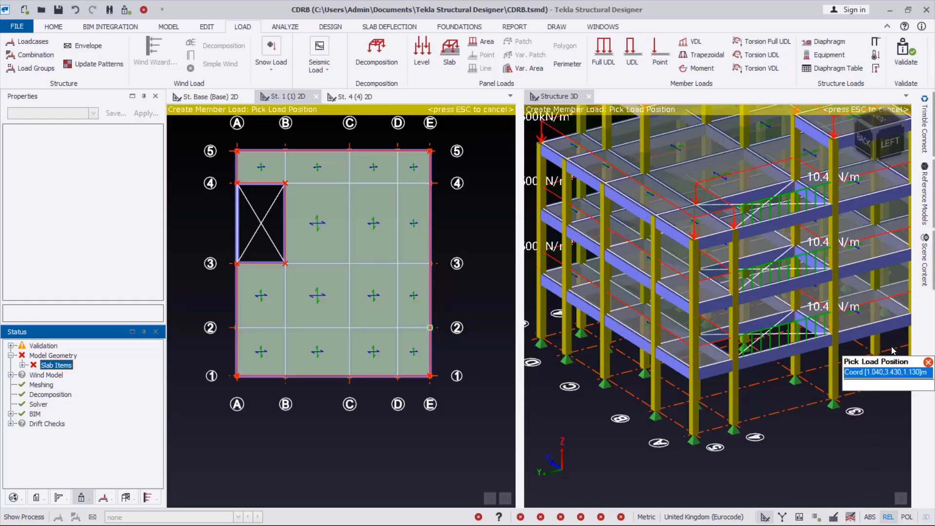
{"action": "left_click", "coordinate": [715, 375]}
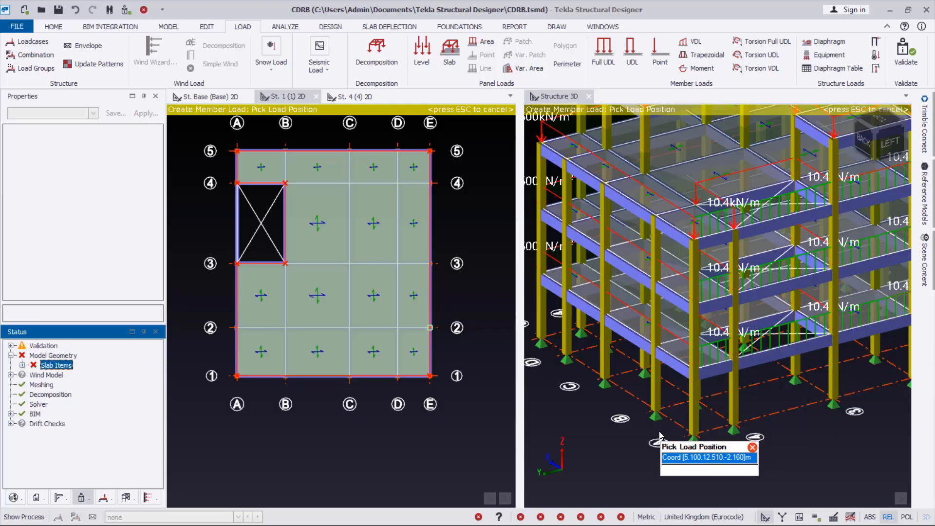
- Apply the 10.4 kN/m full UDL to the St. 1 (1) edge beams along grid line 5
{"action": "scroll", "coordinate": [681, 416], "scroll_direction": "down", "scroll_amount": 2}
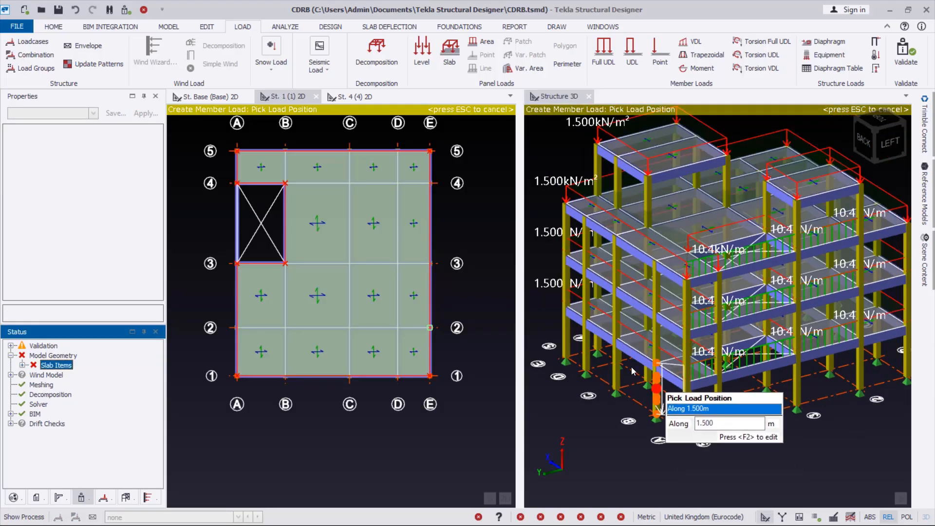
{"action": "scroll", "coordinate": [682, 417], "scroll_direction": "up", "scroll_amount": 2}
{"action": "left_click", "coordinate": [721, 392]}
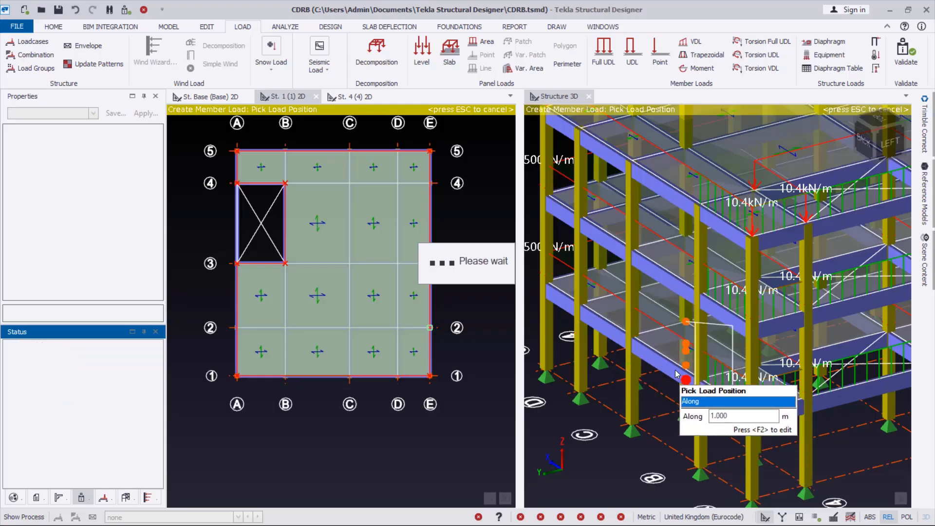
{"action": "left_click", "coordinate": [659, 357]}
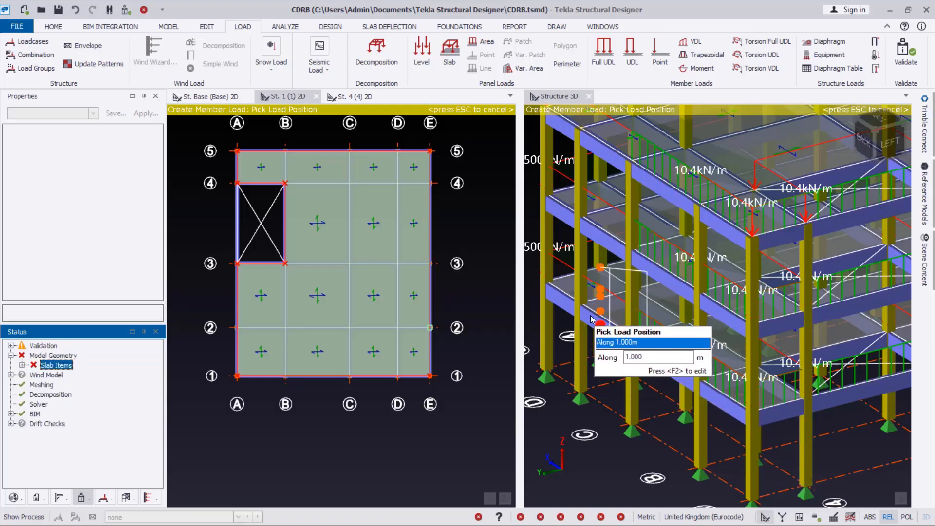
{"action": "scroll", "coordinate": [586, 316], "scroll_direction": "up", "scroll_amount": 3}
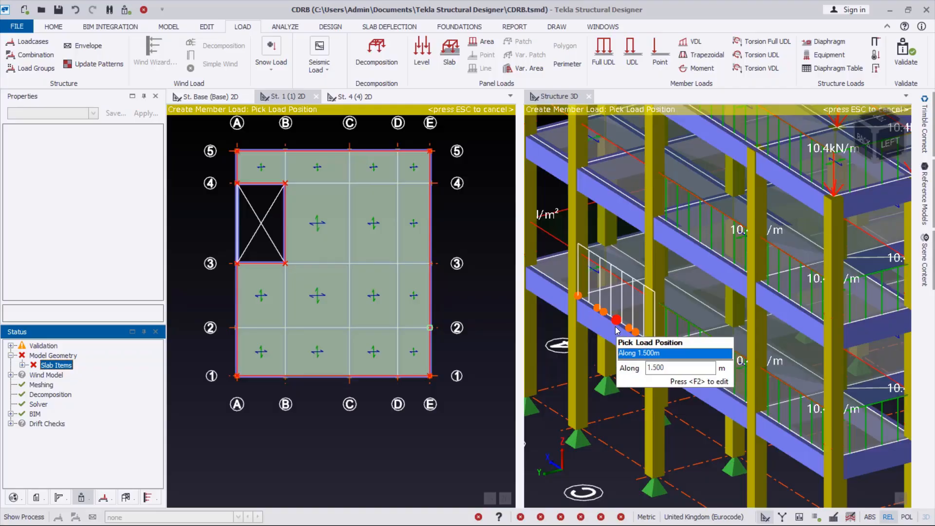
{"action": "left_click", "coordinate": [609, 326]}
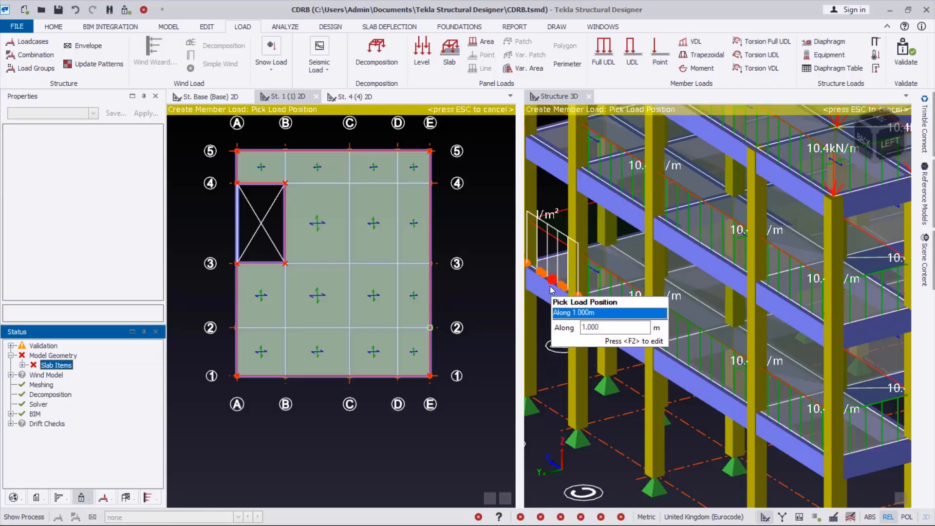
- Apply the 10.4 kN/m full UDL to the St. 1 (1) edge beam on grid line A between grids 1 and 2
{"action": "scroll", "coordinate": [658, 363], "scroll_direction": "down", "scroll_amount": 3}
{"action": "scroll", "coordinate": [657, 362], "scroll_direction": "down", "scroll_amount": 5}
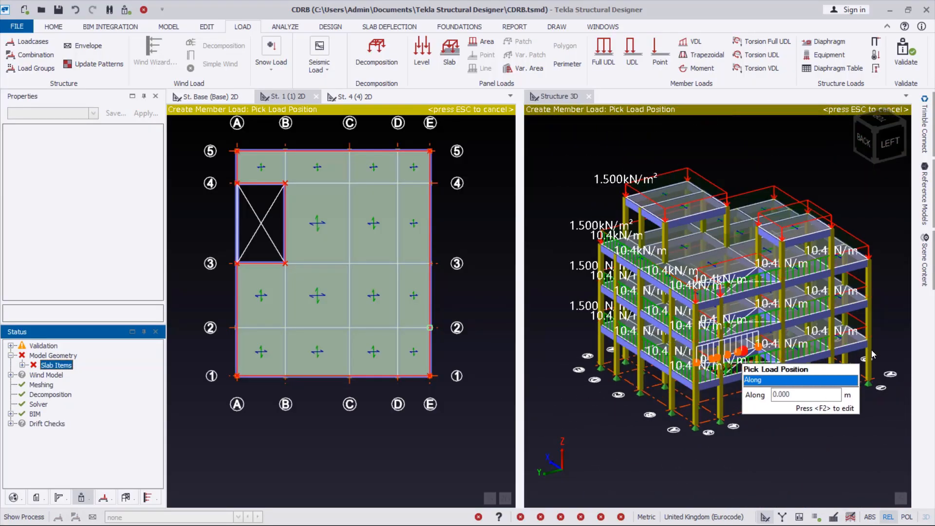
{"action": "middle_click_drag", "start_coordinate": [803, 409], "coordinate": [616, 398]}
{"action": "scroll", "coordinate": [672, 389], "scroll_direction": "up", "scroll_amount": 5}
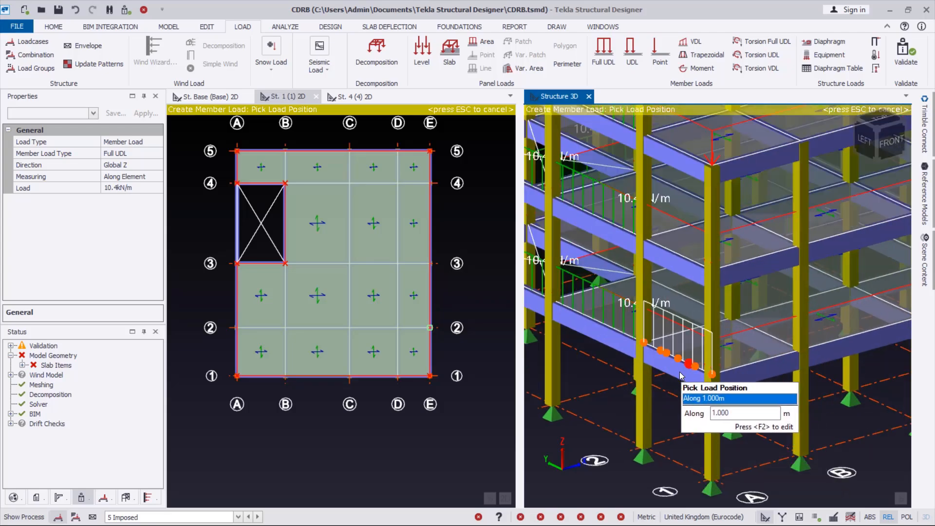
{"action": "left_click", "coordinate": [680, 376]}
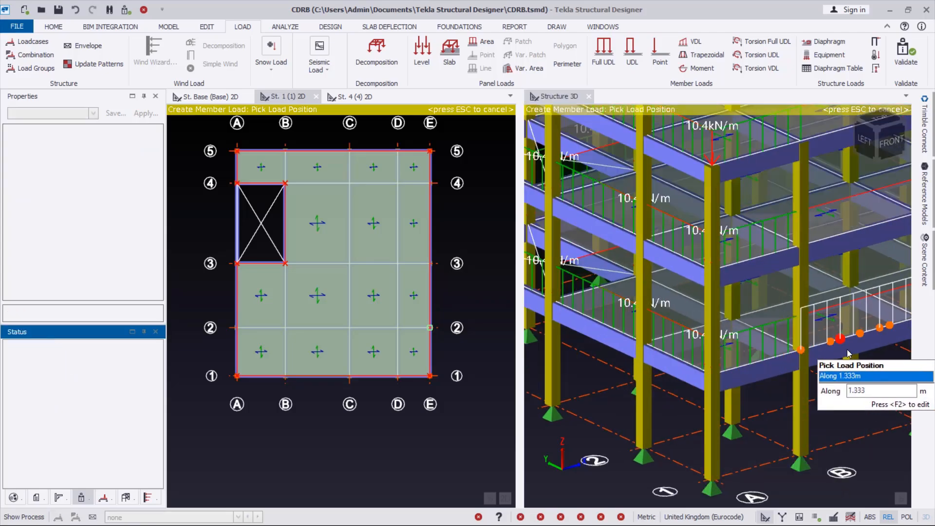
- Apply the 10.4 kN/m full UDL to the St. 1 (1) edge beam on grid line 1 between grids C and D
{"action": "scroll", "coordinate": [779, 362], "scroll_direction": "down", "scroll_amount": 6}
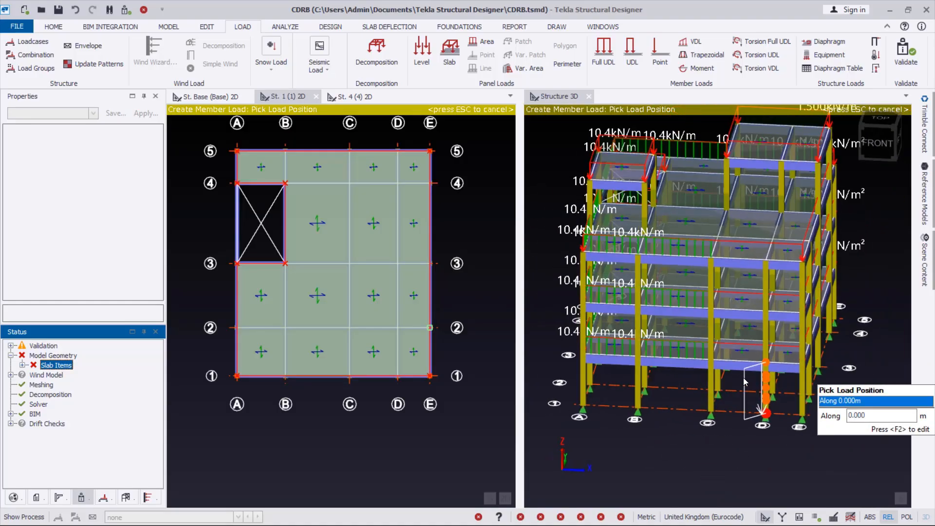
{"action": "scroll", "coordinate": [741, 395], "scroll_direction": "up", "scroll_amount": 4}
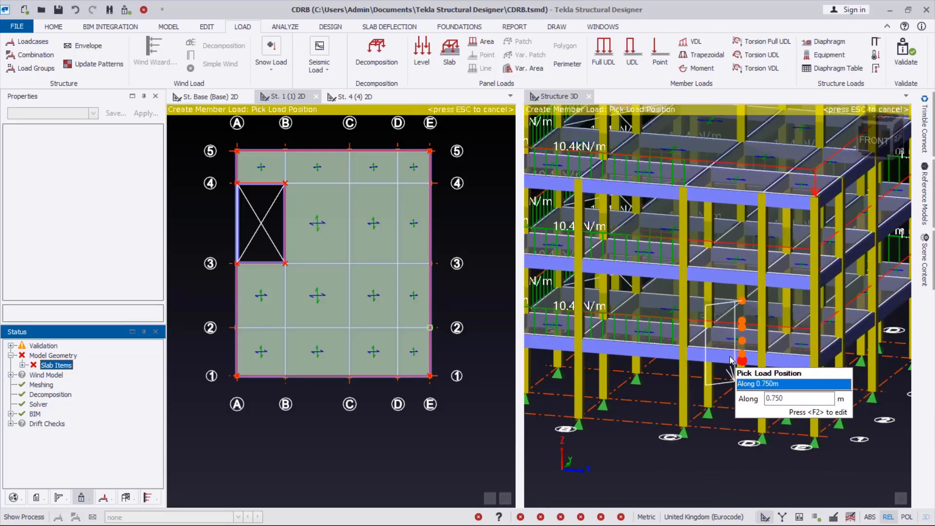
{"action": "left_click", "coordinate": [713, 358]}
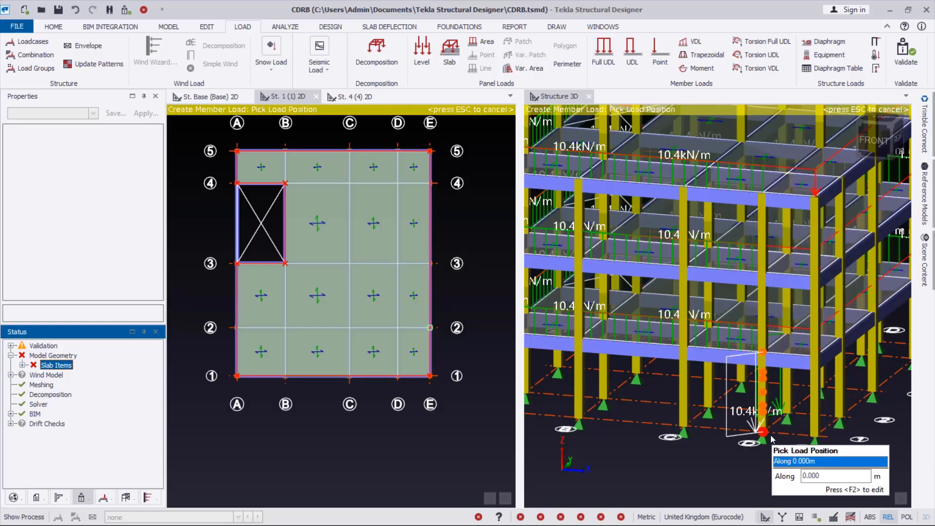
- Apply the 10.4 kN/m full UDL to the St. 1 (1) edge beam on grid line 1 between grids D and E
{"action": "left_click", "coordinate": [841, 428]}
{"action": "scroll", "coordinate": [840, 428], "scroll_direction": "up", "scroll_amount": 5}
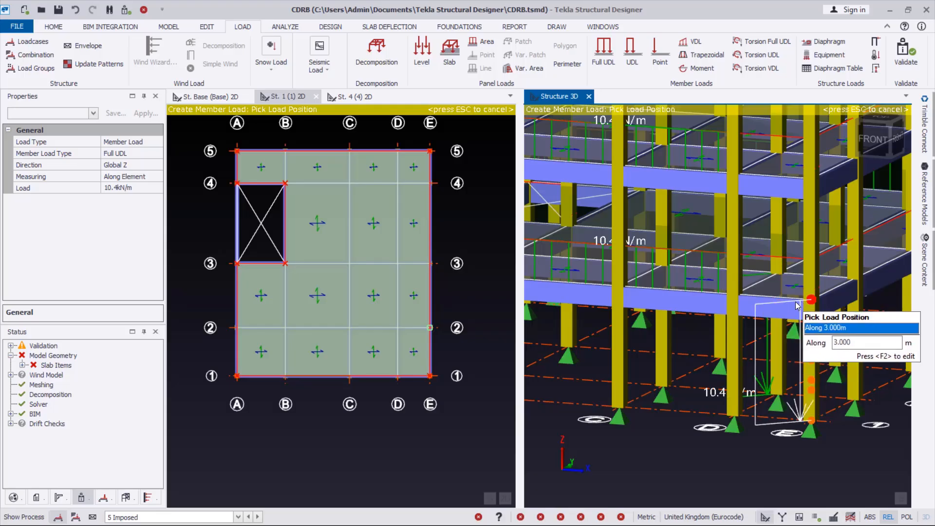
{"action": "left_click", "coordinate": [774, 304]}
{"action": "right_click_drag", "start_coordinate": [774, 305], "coordinate": [828, 362]}
{"action": "scroll", "coordinate": [627, 433], "scroll_direction": "down", "scroll_amount": 3}
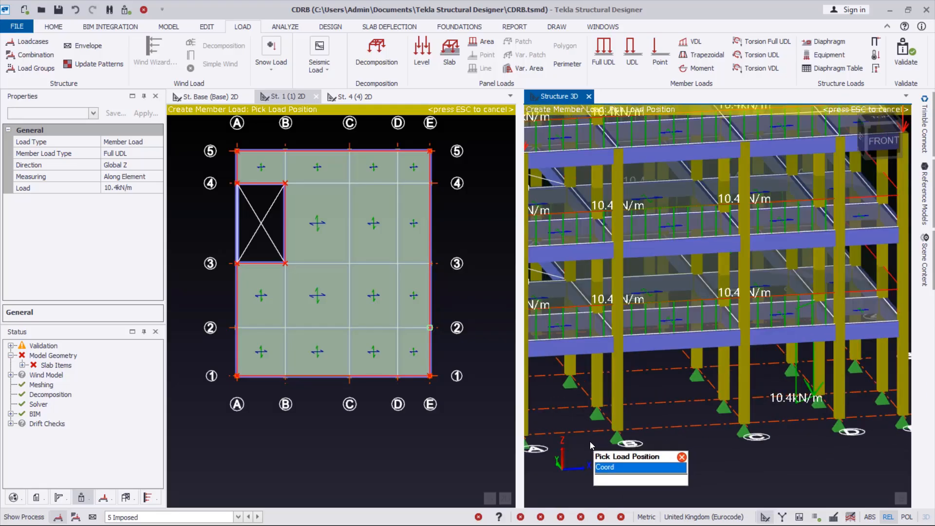
{"action": "right_click_drag", "start_coordinate": [591, 440], "coordinate": [706, 428]}
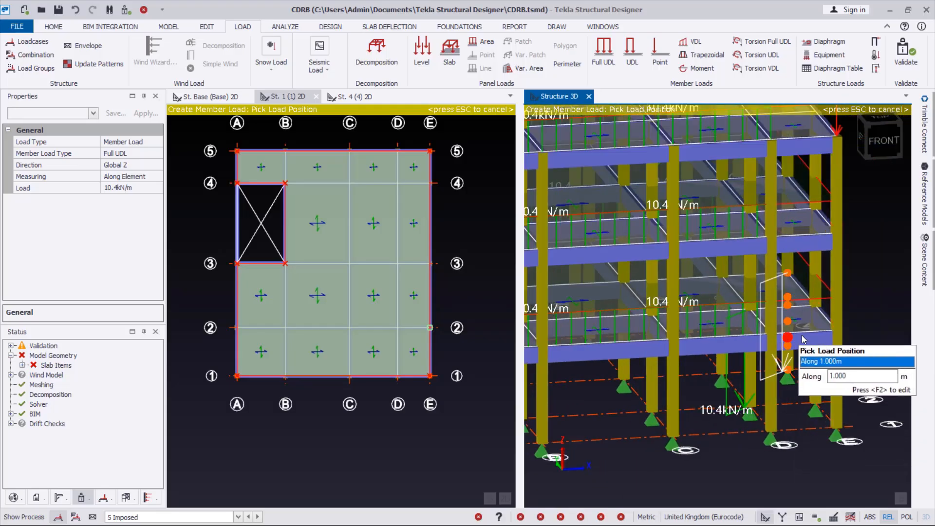
{"action": "scroll", "coordinate": [805, 353], "scroll_direction": "down", "scroll_amount": 5}
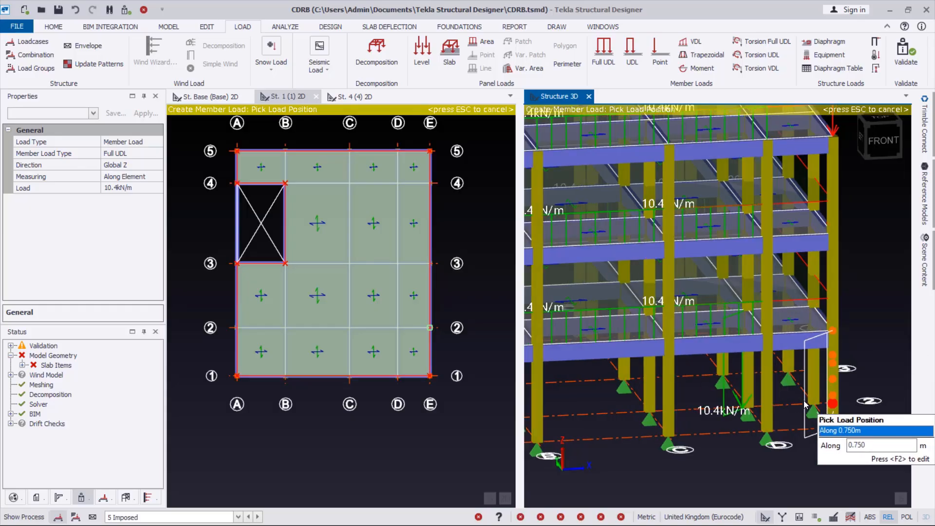
{"action": "scroll", "coordinate": [710, 366], "scroll_direction": "up", "scroll_amount": 3}
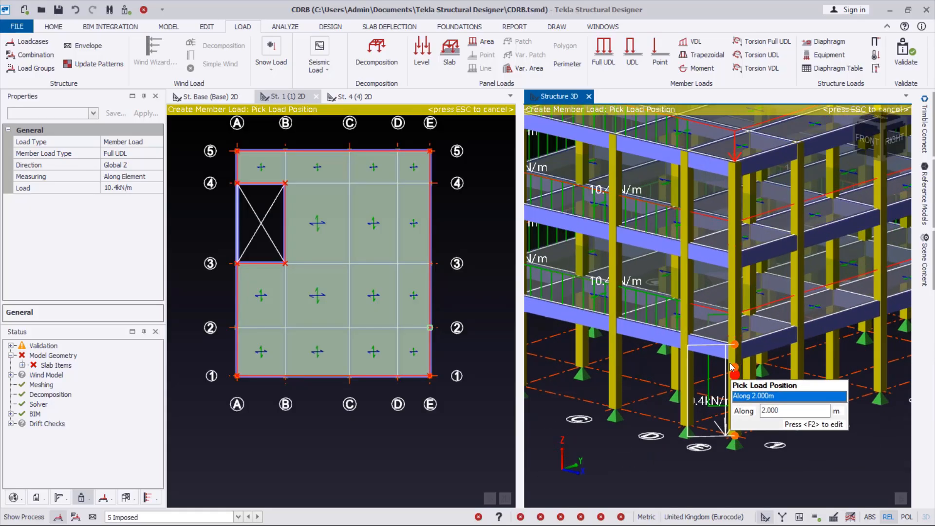
{"action": "left_click", "coordinate": [707, 350]}
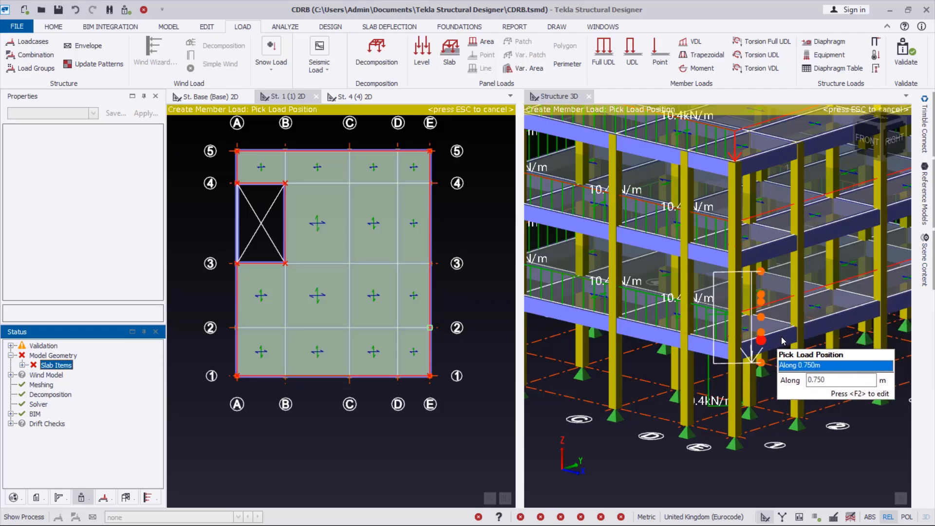
- Apply the 10.4 kN/m full UDL to the St. 1 (1) edge beams on grid line E between grids 1 and 3
{"action": "scroll", "coordinate": [840, 324], "scroll_direction": "down", "scroll_amount": 5}
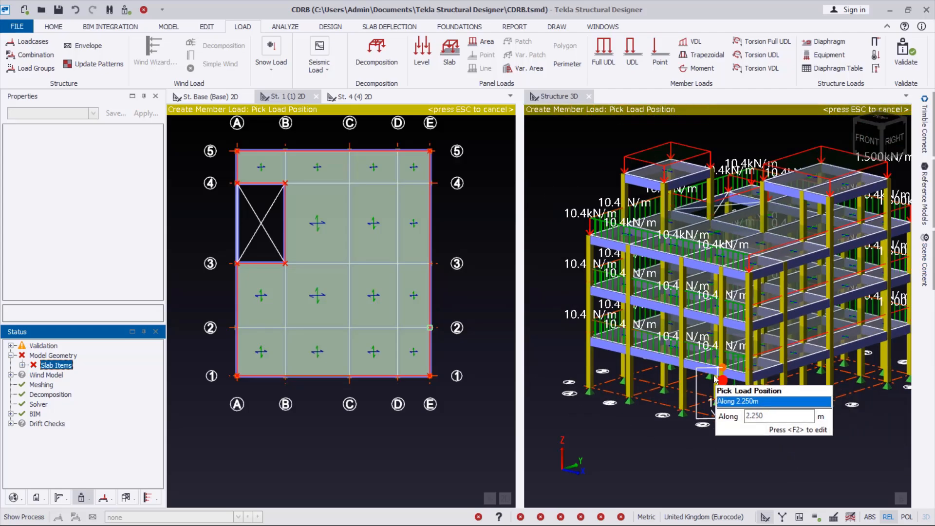
{"action": "scroll", "coordinate": [745, 375], "scroll_direction": "up", "scroll_amount": 6}
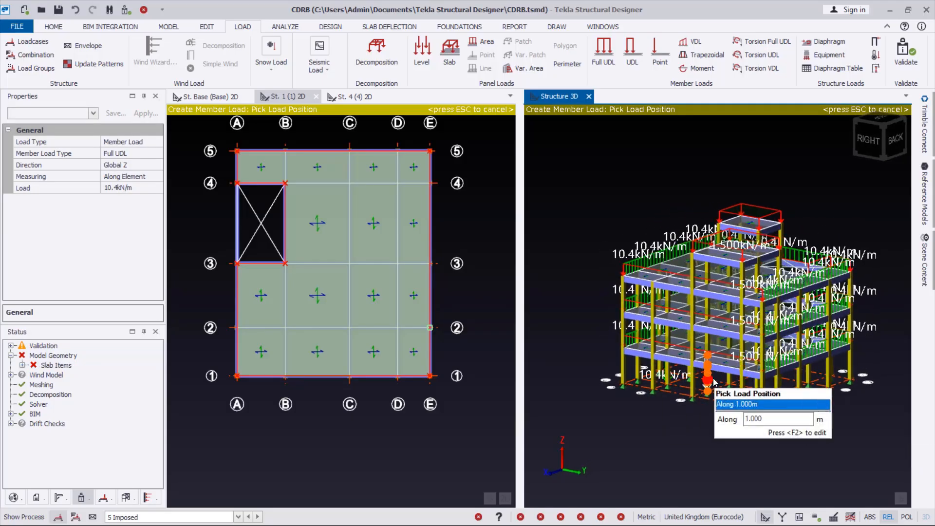
{"action": "scroll", "coordinate": [572, 391], "scroll_direction": "up", "scroll_amount": 2}
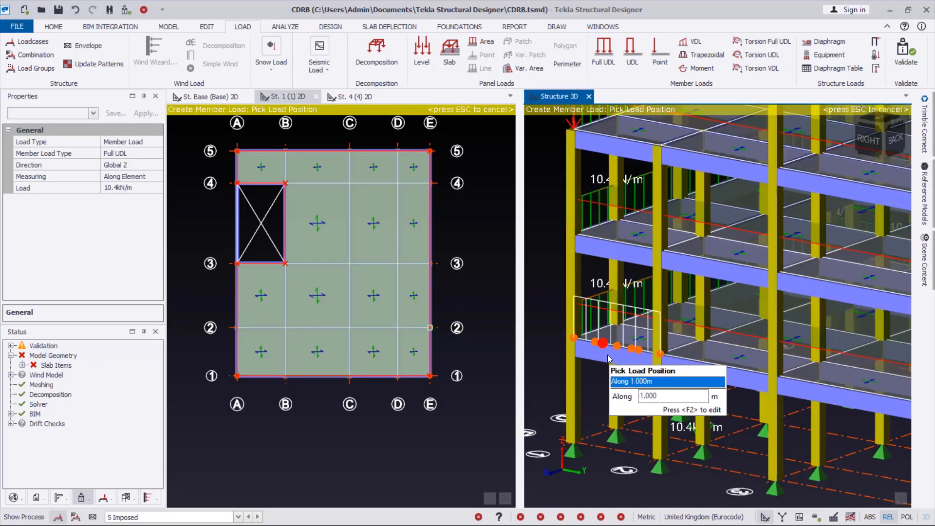
{"action": "left_click", "coordinate": [607, 355]}
{"action": "scroll", "coordinate": [572, 324], "scroll_direction": "down", "scroll_amount": 1}
{"action": "scroll", "coordinate": [572, 323], "scroll_direction": "down", "scroll_amount": 2}
{"action": "scroll", "coordinate": [698, 372], "scroll_direction": "up", "scroll_amount": 3}
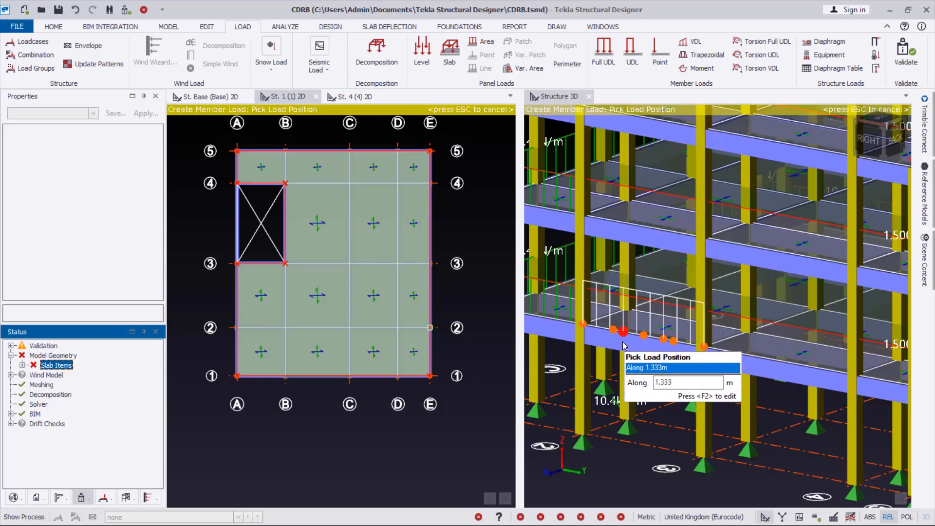
{"action": "left_click", "coordinate": [621, 340]}
- Apply the 10.4 kN/m full UDL to the St. 1 (1) edge beams on grid line E between grids 3 and 5
{"action": "scroll", "coordinate": [756, 372], "scroll_direction": "down", "scroll_amount": 4}
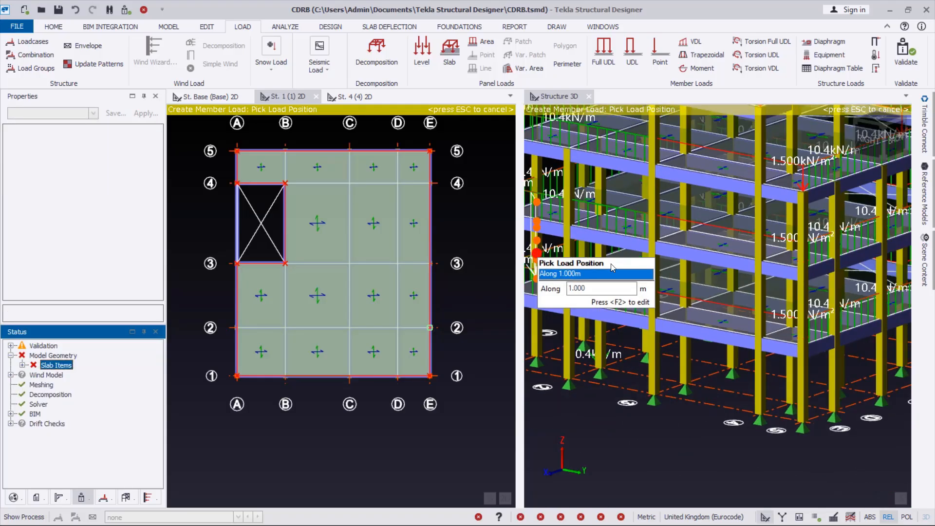
{"action": "scroll", "coordinate": [630, 334], "scroll_direction": "up", "scroll_amount": 1}
{"action": "scroll", "coordinate": [631, 334], "scroll_direction": "up", "scroll_amount": 1}
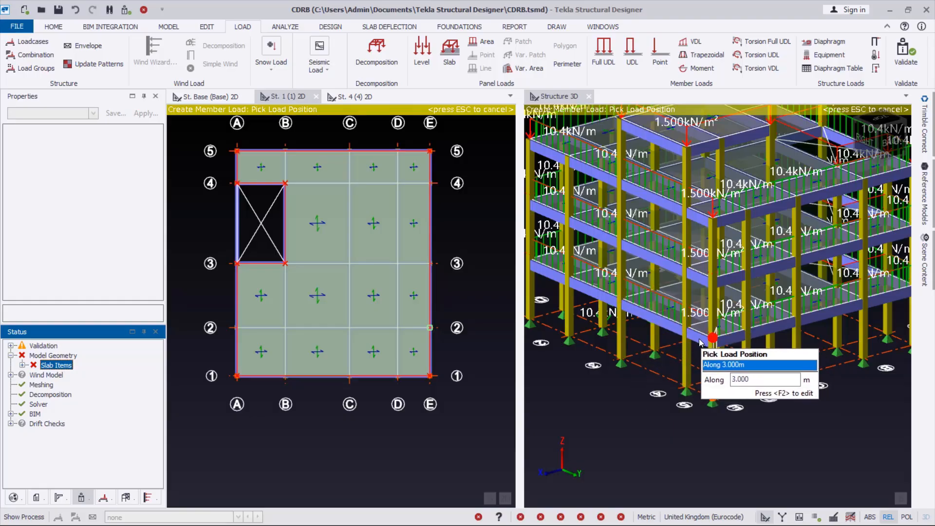
{"action": "scroll", "coordinate": [703, 338], "scroll_direction": "up", "scroll_amount": 3}
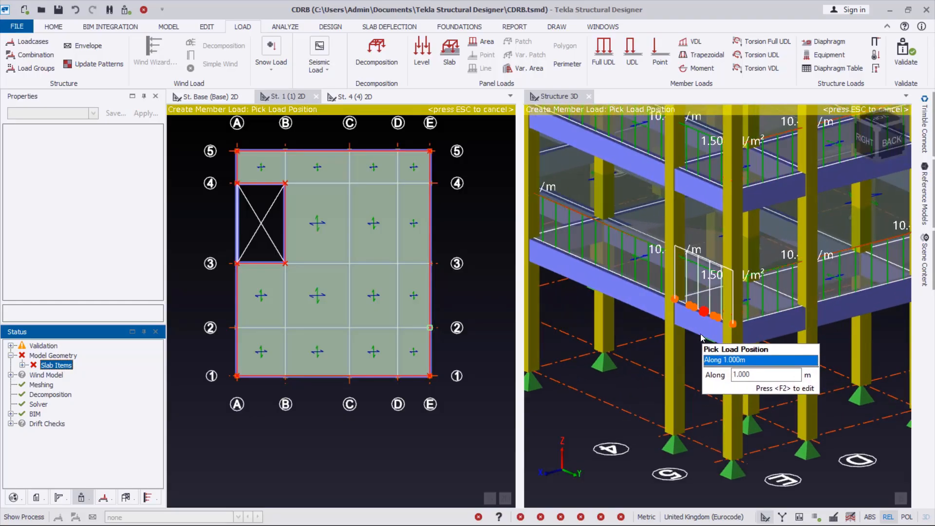
{"action": "scroll", "coordinate": [701, 337], "scroll_direction": "down", "scroll_amount": 6}
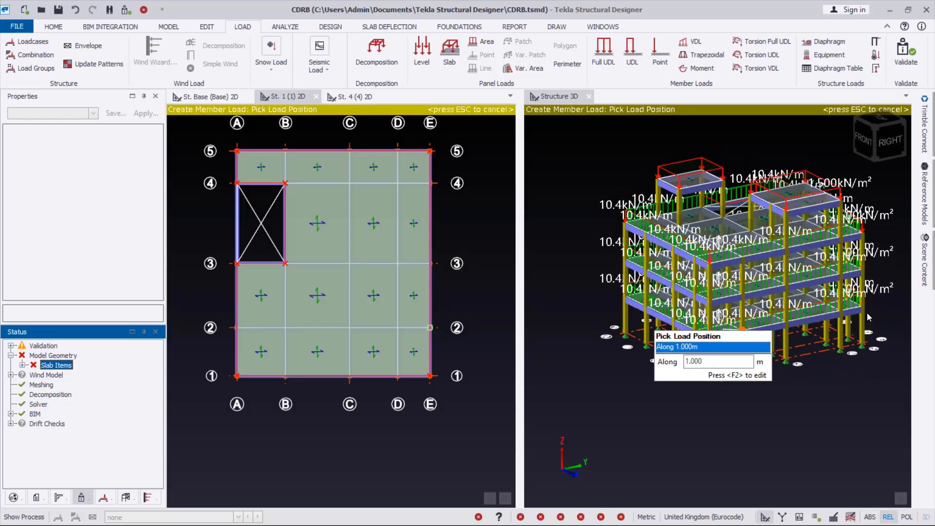
- End member load placement and delete the stray full UDL on the lowest-storey column at grid D/2
{"action": "scroll", "coordinate": [711, 341], "scroll_direction": "up", "scroll_amount": 5}
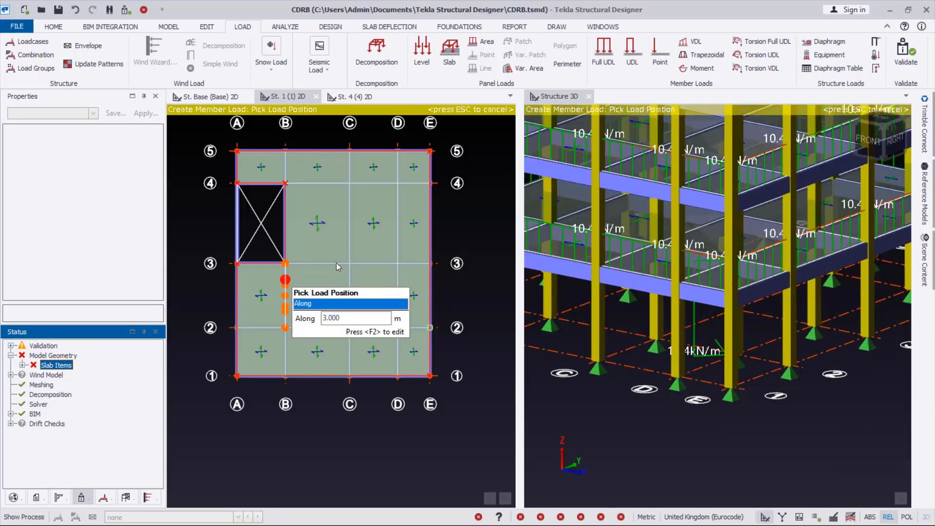
{"action": "left_click", "coordinate": [606, 415]}
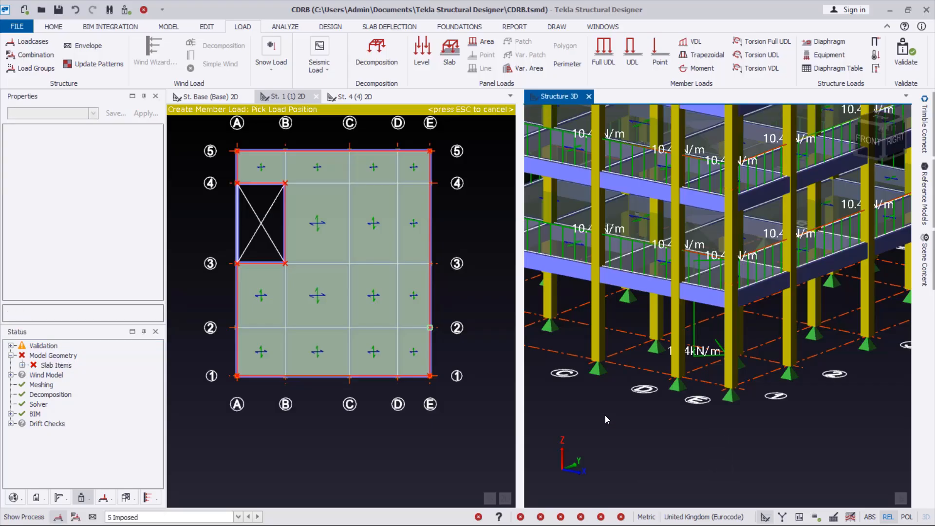
{"action": "left_click", "coordinate": [357, 435]}
{"action": "key", "text": "Escape"}
{"action": "scroll", "coordinate": [721, 370], "scroll_direction": "up", "scroll_amount": 5}
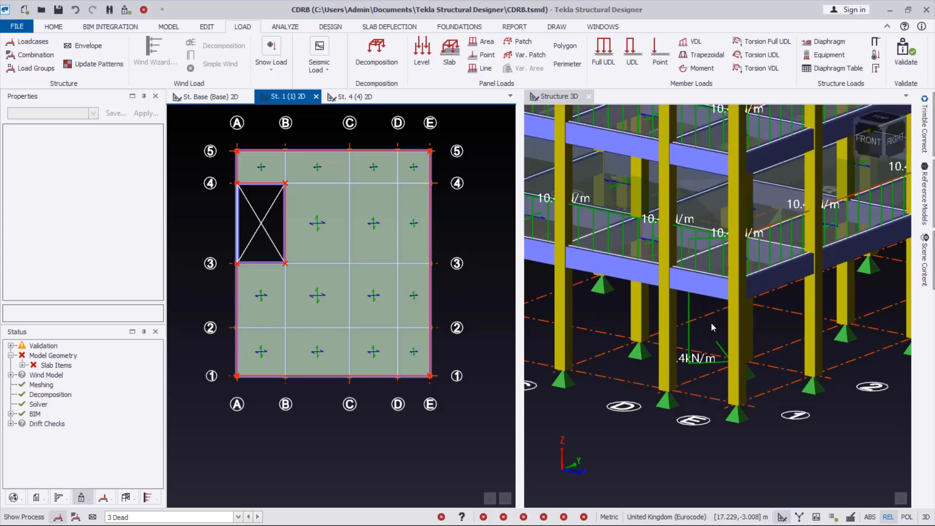
{"action": "left_click", "coordinate": [691, 362]}
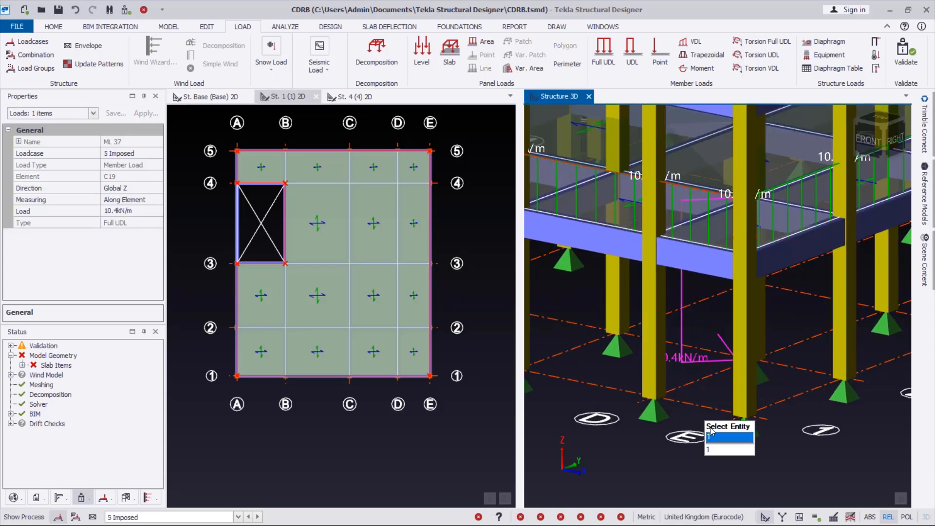
{"action": "left_click", "coordinate": [144, 11]}
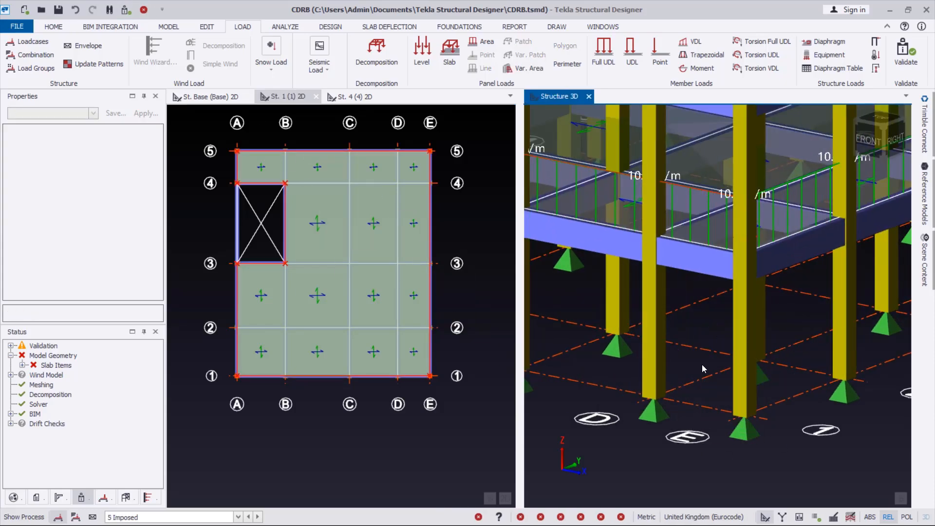
- Inspect the applied beam and slab loads in the 3D view and on the St. 1 (1) plan
{"action": "scroll", "coordinate": [702, 365], "scroll_direction": "down", "scroll_amount": 5}
{"action": "scroll", "coordinate": [706, 396], "scroll_direction": "up", "scroll_amount": 3}
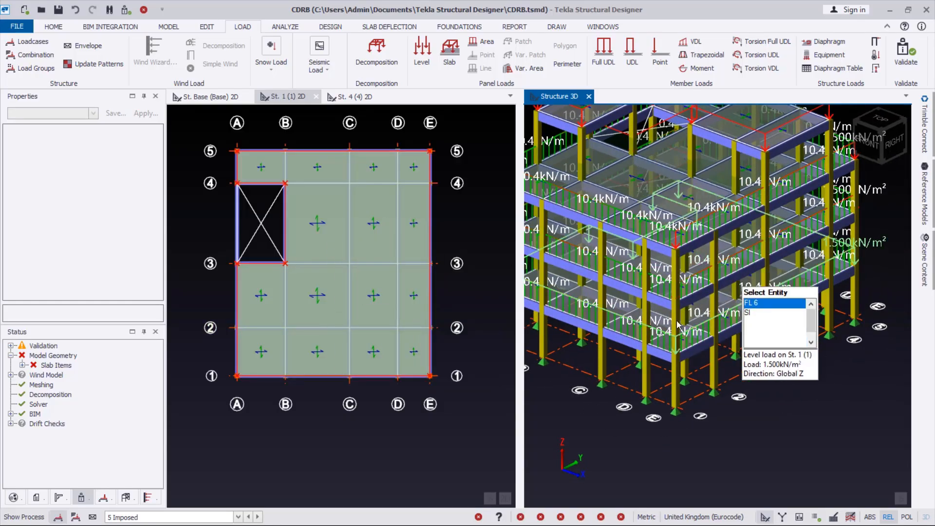
{"action": "scroll", "coordinate": [677, 340], "scroll_direction": "up", "scroll_amount": 2}
{"action": "scroll", "coordinate": [359, 268], "scroll_direction": "up", "scroll_amount": 2}
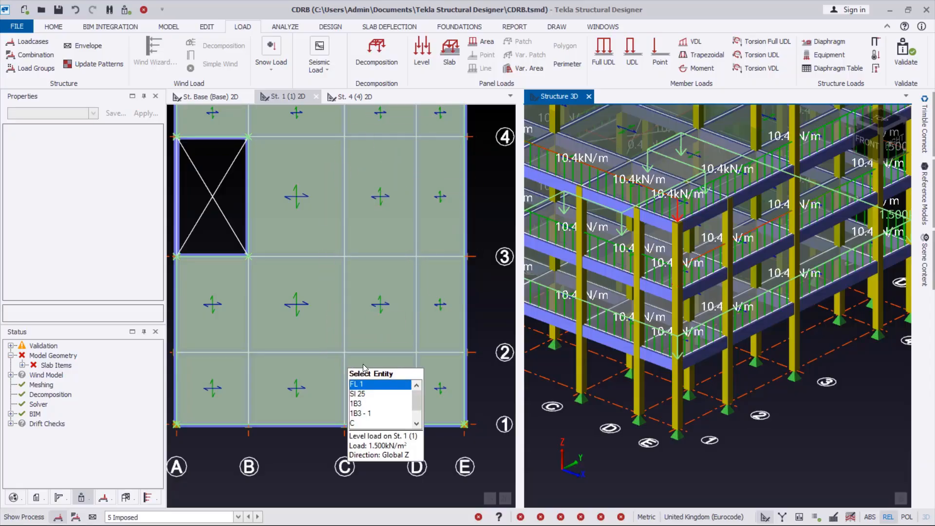
{"action": "scroll", "coordinate": [714, 362], "scroll_direction": "down", "scroll_amount": 3}
{"action": "mouse_move", "coordinate": [702, 373]}
{"action": "right_mouse_down"}
{"action": "mouse_move", "coordinate": [704, 360]}
{"action": "mouse_move", "coordinate": [696, 366]}
{"action": "right_mouse_up"}
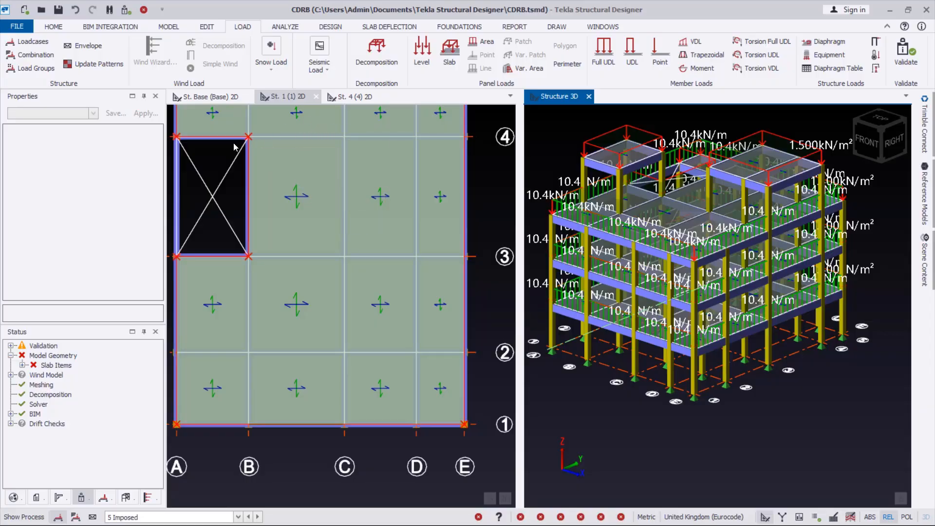
{"action": "scroll", "coordinate": [438, 177], "scroll_direction": "down", "scroll_amount": 4}
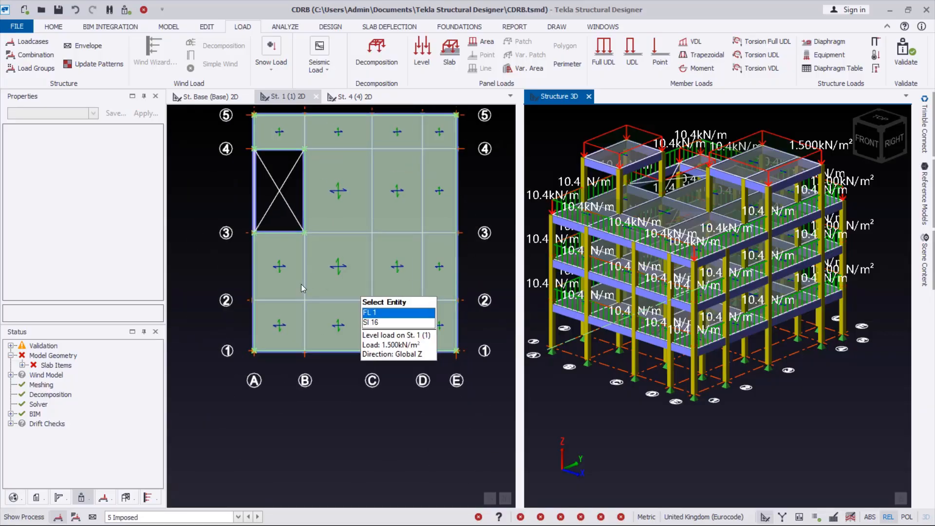
{"action": "scroll", "coordinate": [381, 182], "scroll_direction": "up", "scroll_amount": 3}
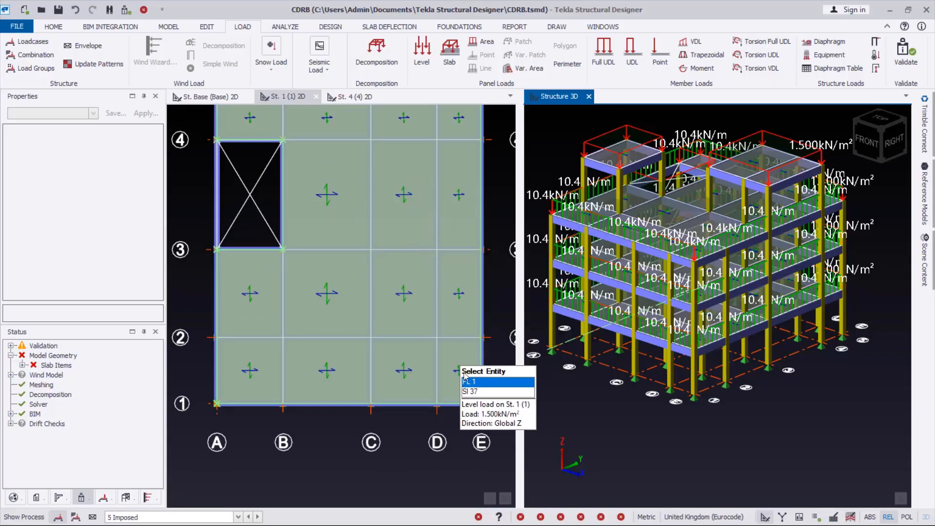
{"action": "scroll", "coordinate": [752, 271], "scroll_direction": "up", "scroll_amount": 1}
{"action": "scroll", "coordinate": [760, 261], "scroll_direction": "down", "scroll_amount": 2}
{"action": "middle_click_drag", "start_coordinate": [667, 345], "coordinate": [752, 343]}
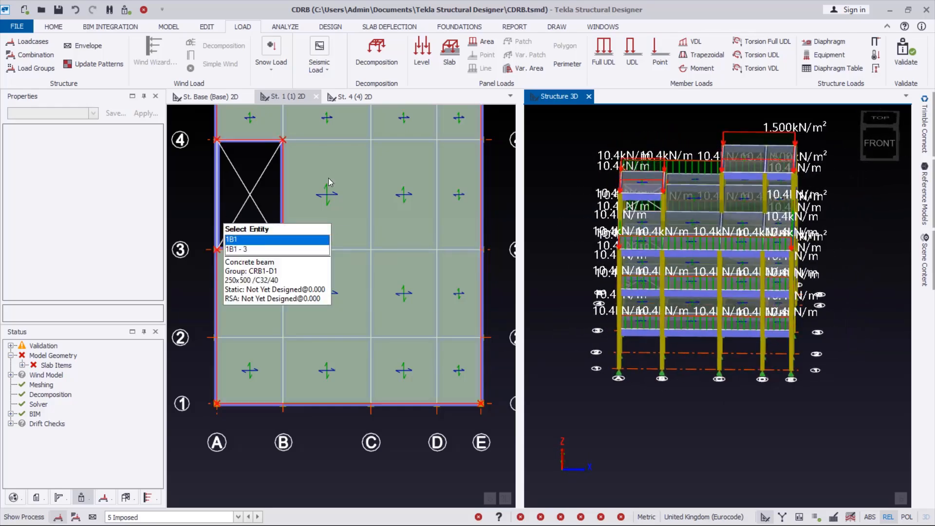
{"action": "scroll", "coordinate": [316, 415], "scroll_direction": "down", "scroll_amount": 1}
{"action": "scroll", "coordinate": [279, 213], "scroll_direction": "up", "scroll_amount": 1}
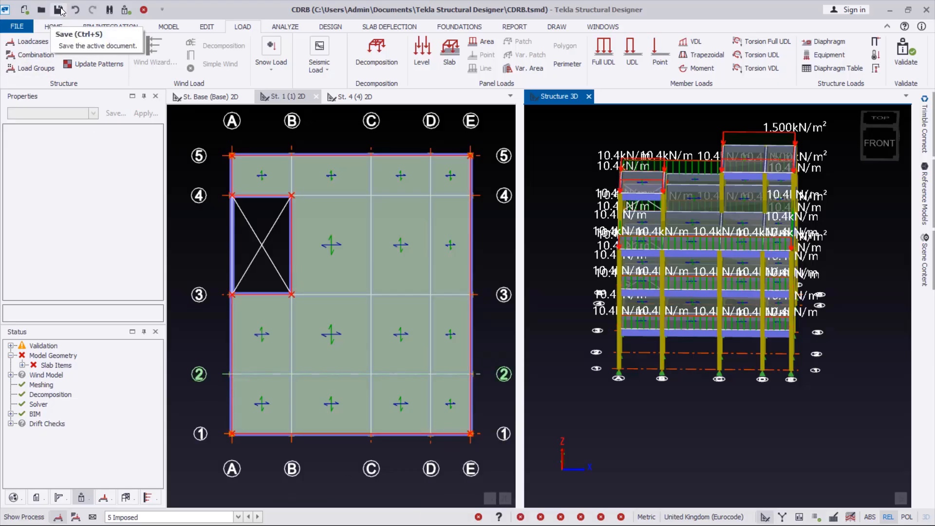
- Save the model and run the validation
{"action": "left_click", "coordinate": [59, 10]}
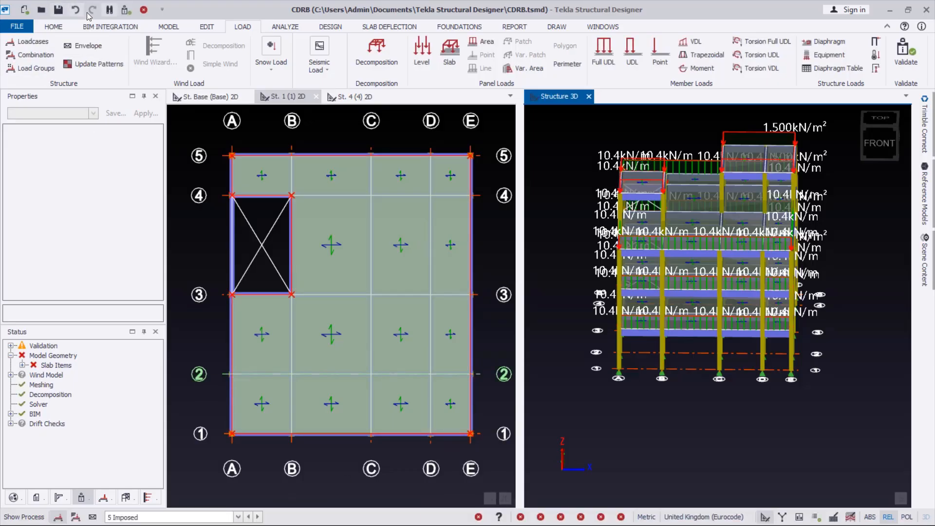
{"action": "left_click", "coordinate": [915, 59]}
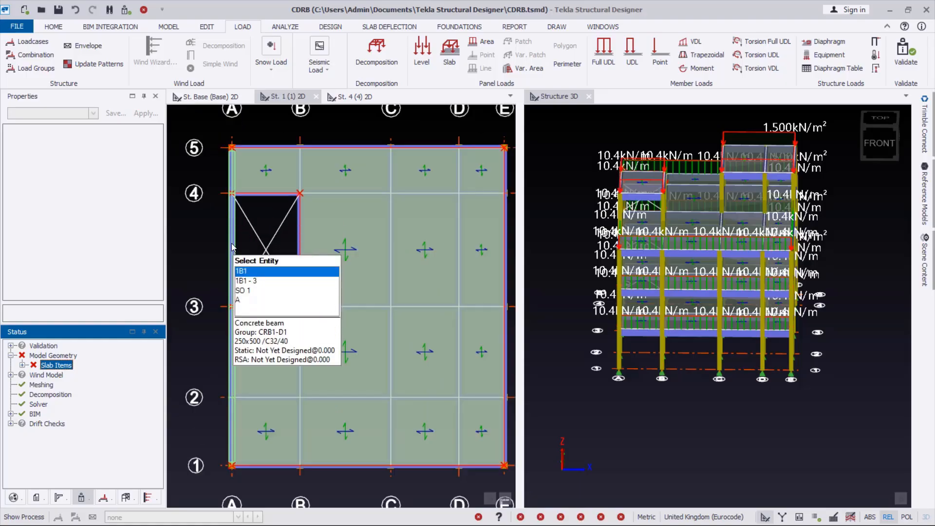
- Examine the St. 1 (1) slab opening between grids A–B and 3–4, viewing its properties
{"action": "scroll", "coordinate": [231, 213], "scroll_direction": "up", "scroll_amount": 1}
{"action": "scroll", "coordinate": [242, 230], "scroll_direction": "down", "scroll_amount": 1}
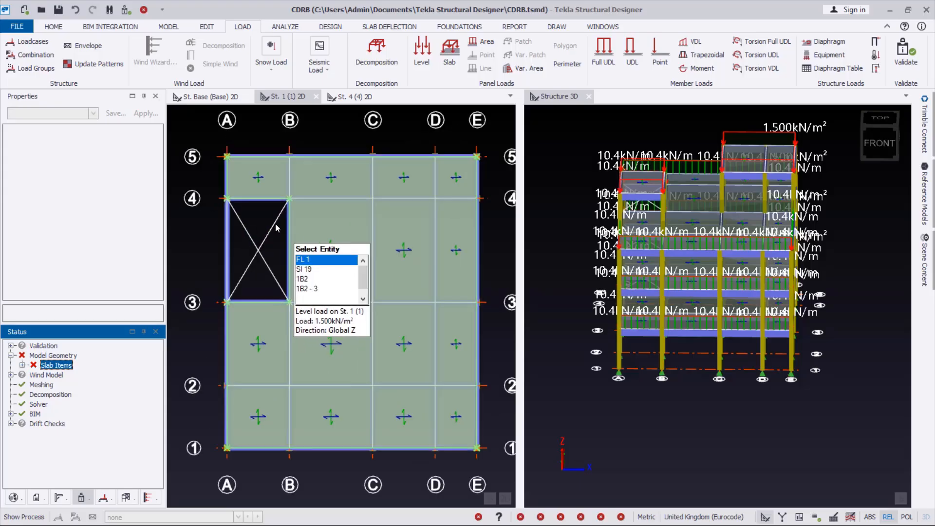
{"action": "scroll", "coordinate": [237, 213], "scroll_direction": "up", "scroll_amount": 1}
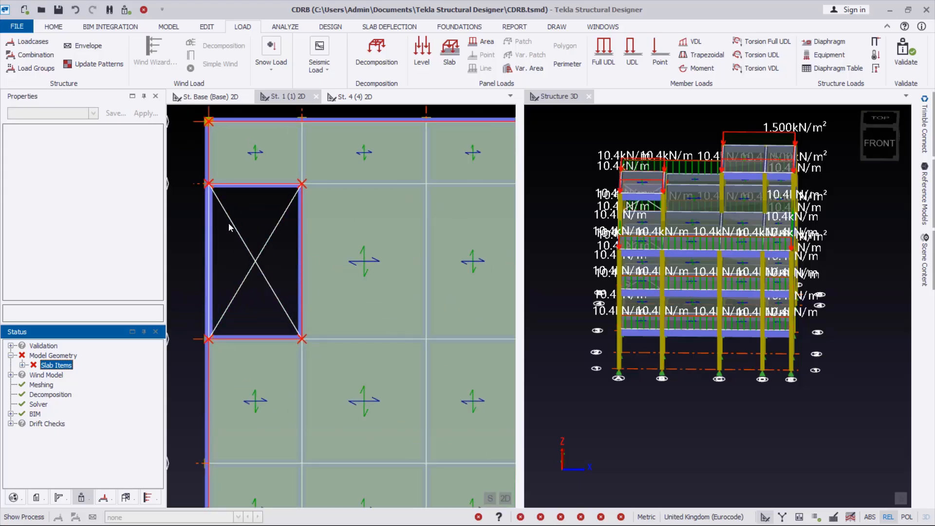
{"action": "left_click", "coordinate": [262, 238]}
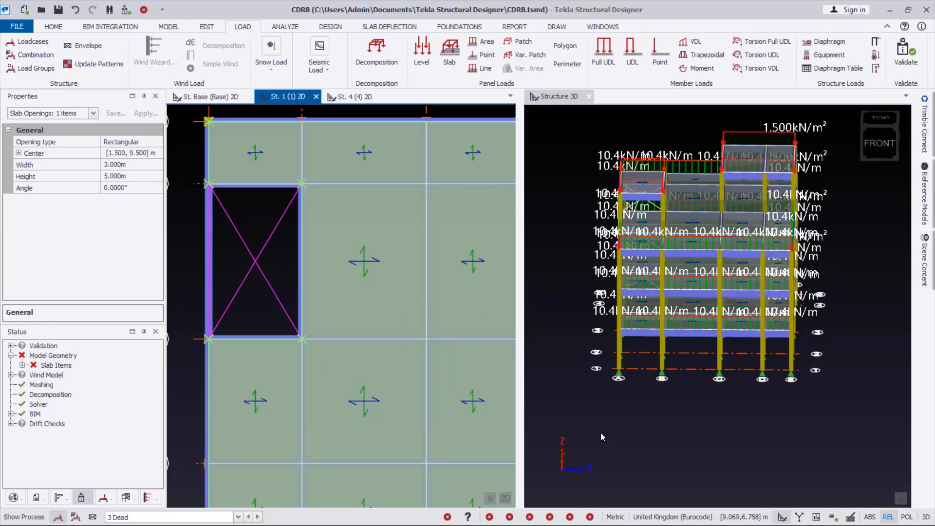
{"action": "scroll", "coordinate": [557, 367], "scroll_direction": "down", "scroll_amount": 2}
{"action": "scroll", "coordinate": [653, 321], "scroll_direction": "up", "scroll_amount": 3}
{"action": "scroll", "coordinate": [760, 341], "scroll_direction": "down", "scroll_amount": 2}
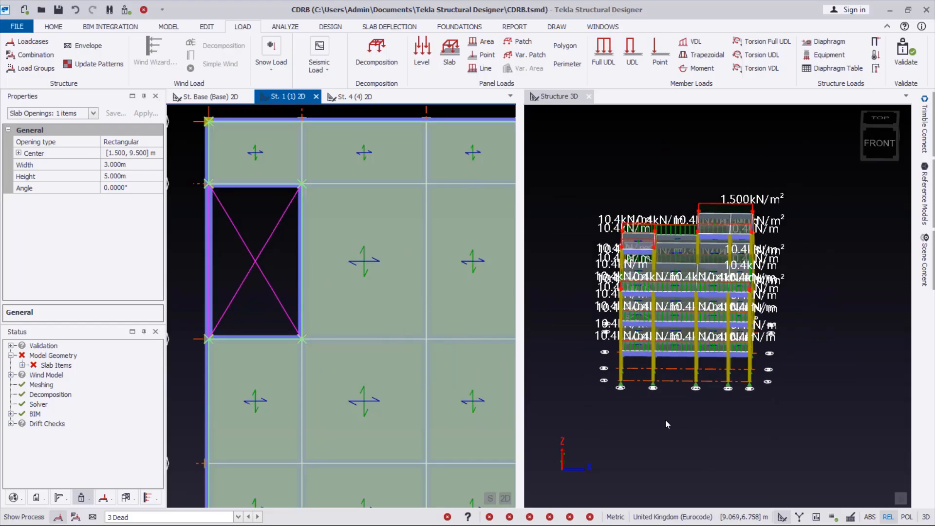
- Inspect the loaded building in an oblique 3D view and the whole St. 1 (1) floor plan
{"action": "right_click_drag", "start_coordinate": [665, 420], "coordinate": [738, 398]}
{"action": "scroll", "coordinate": [716, 400], "scroll_direction": "up", "scroll_amount": 3}
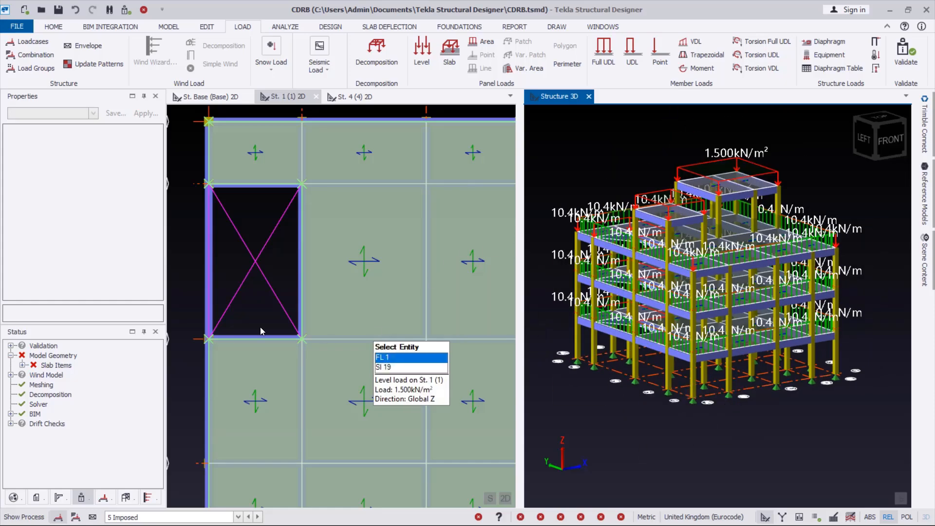
{"action": "scroll", "coordinate": [260, 327], "scroll_direction": "down", "scroll_amount": 4}
{"action": "scroll", "coordinate": [433, 320], "scroll_direction": "down", "scroll_amount": 2}
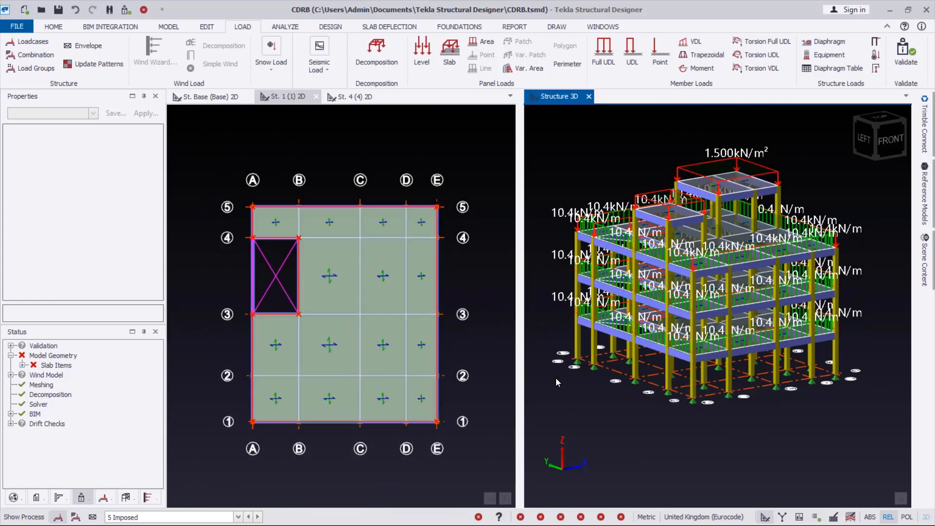
{"action": "scroll", "coordinate": [627, 162], "scroll_direction": "up", "scroll_amount": 1}
{"action": "scroll", "coordinate": [627, 162], "scroll_direction": "down", "scroll_amount": 1}
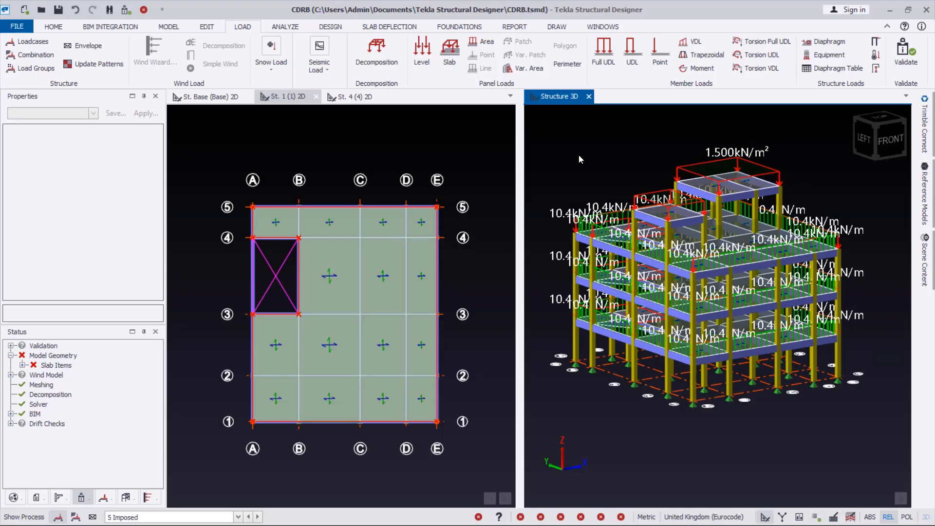
- Review the concrete FE chase-down modification factors in the Analysis Settings and accept them
{"action": "left_click", "coordinate": [331, 27]}
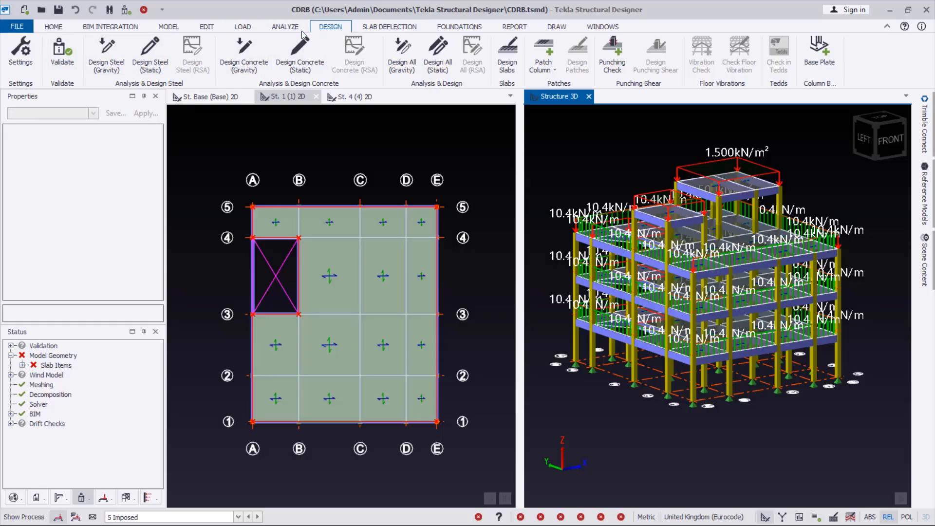
{"action": "left_click", "coordinate": [286, 28]}
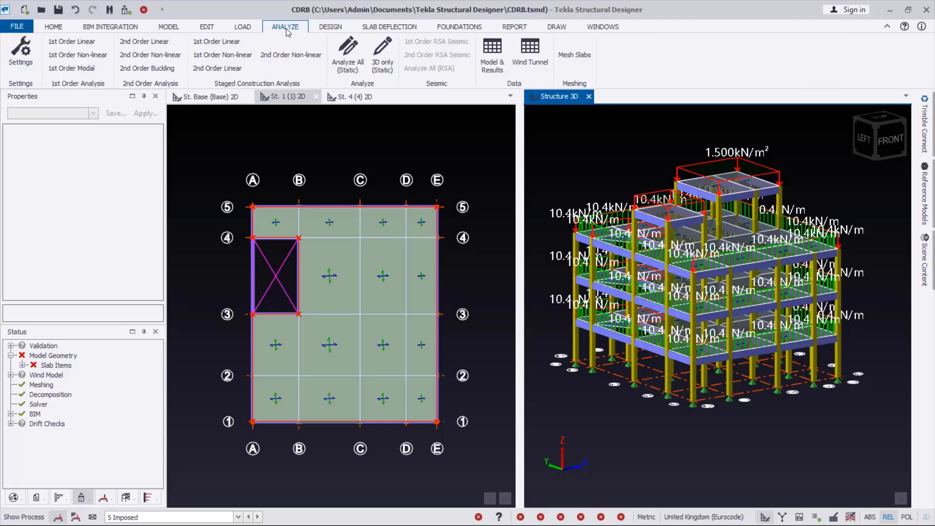
{"action": "left_click", "coordinate": [19, 63]}
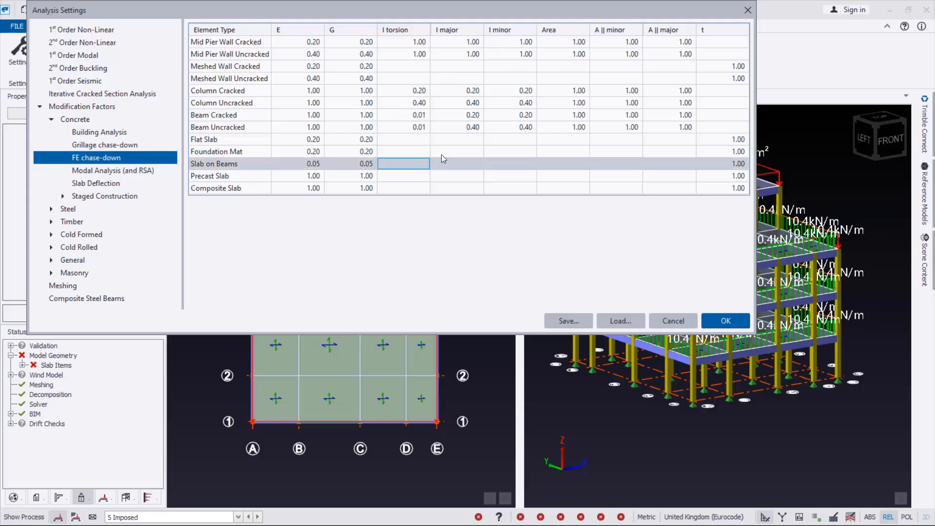
{"action": "left_click_drag", "start_coordinate": [564, 15], "coordinate": [598, 54]}
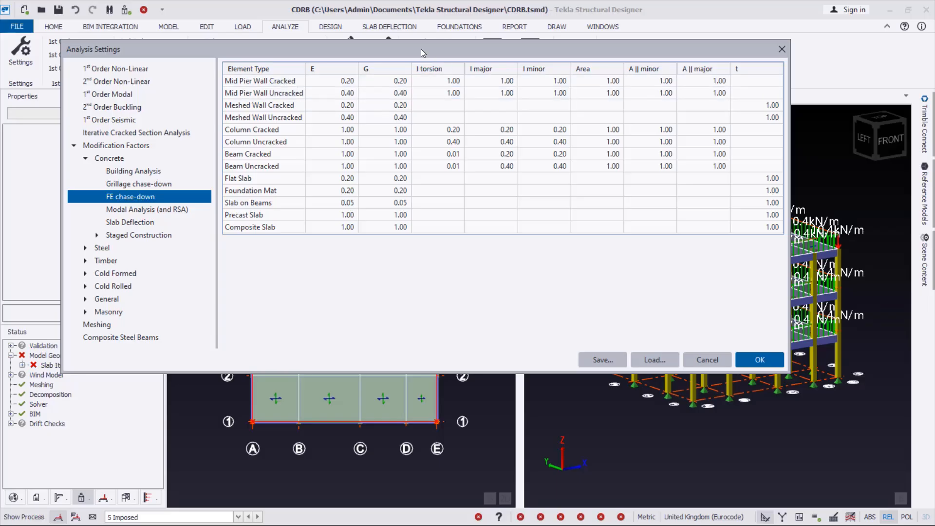
{"action": "left_click_drag", "start_coordinate": [417, 49], "coordinate": [420, 89]}
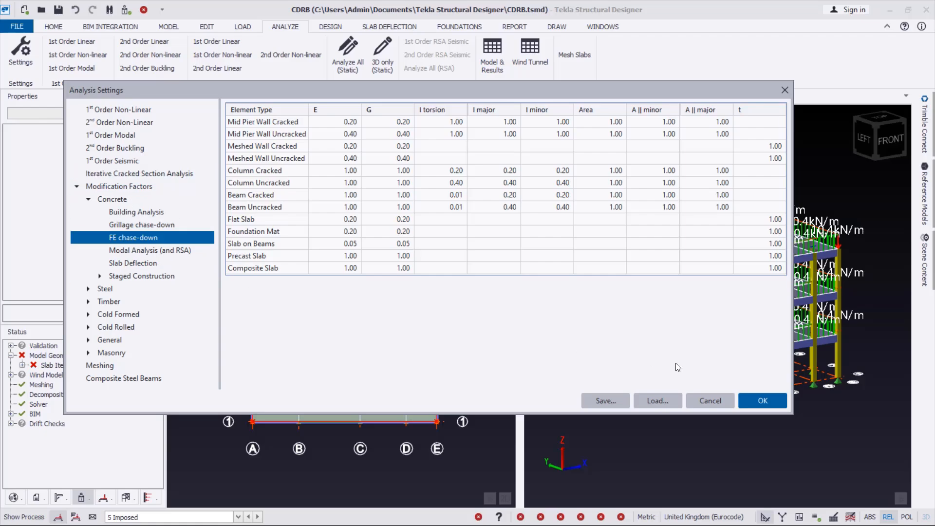
{"action": "left_click", "coordinate": [762, 402]}
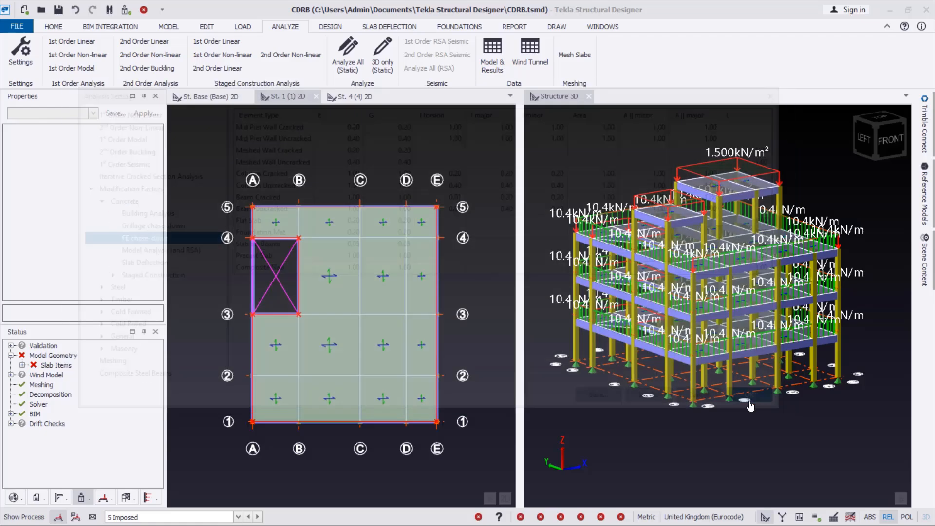
{"action": "mouse_move", "coordinate": [684, 416]}
{"action": "scroll", "coordinate": [684, 414], "scroll_direction": "up", "scroll_amount": 2}
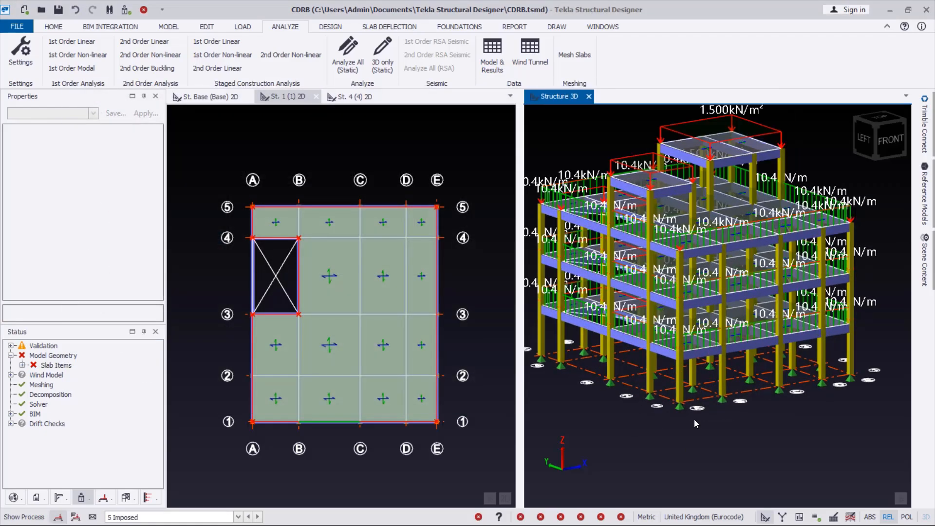
{"action": "scroll", "coordinate": [693, 419], "scroll_direction": "down", "scroll_amount": 2}
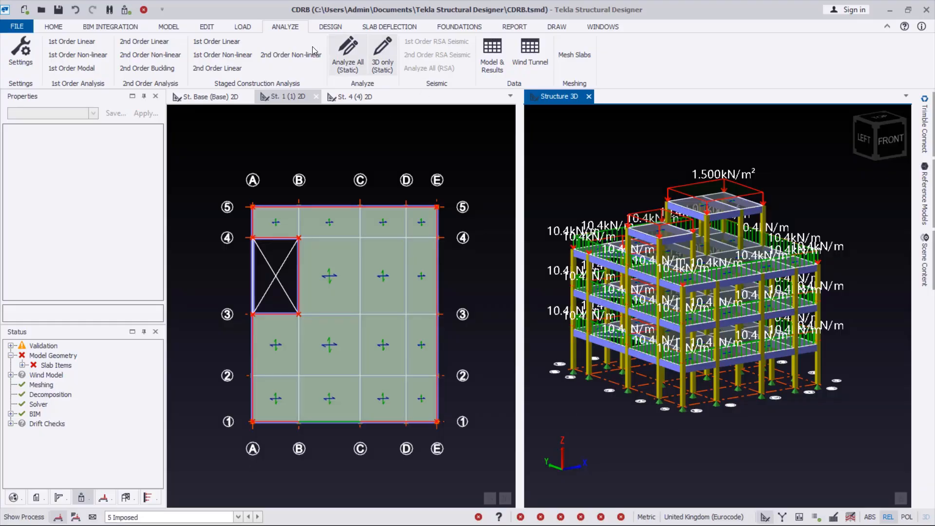
{"action": "left_click", "coordinate": [326, 28]}
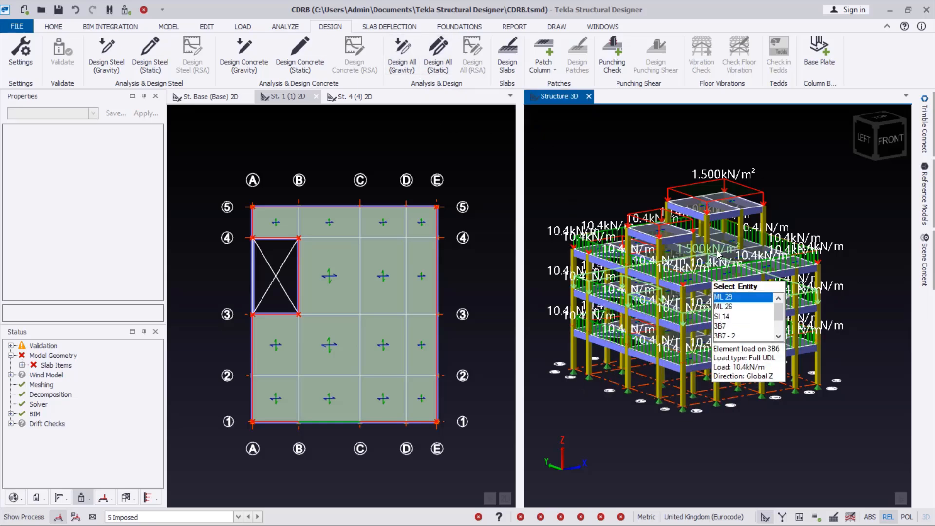
{"action": "left_click", "coordinate": [689, 176]}
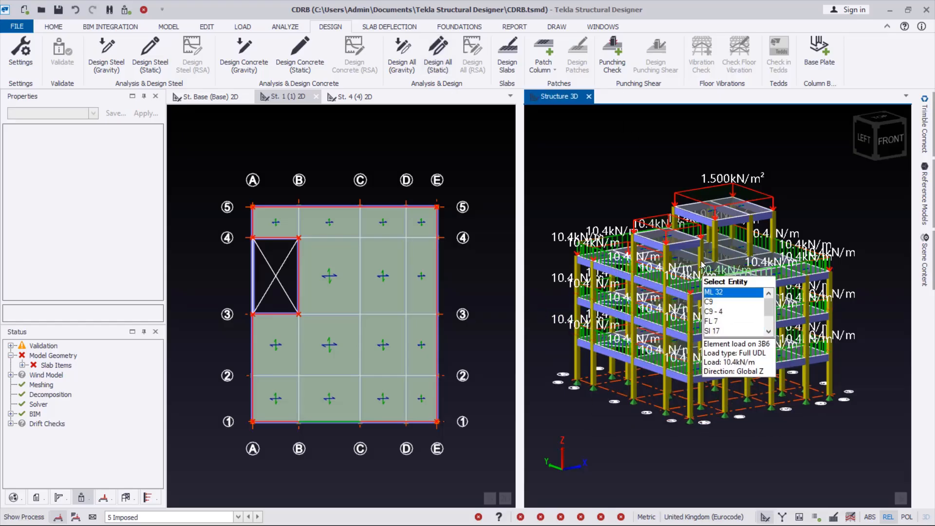
{"action": "scroll", "coordinate": [701, 263], "scroll_direction": "up", "scroll_amount": 1}
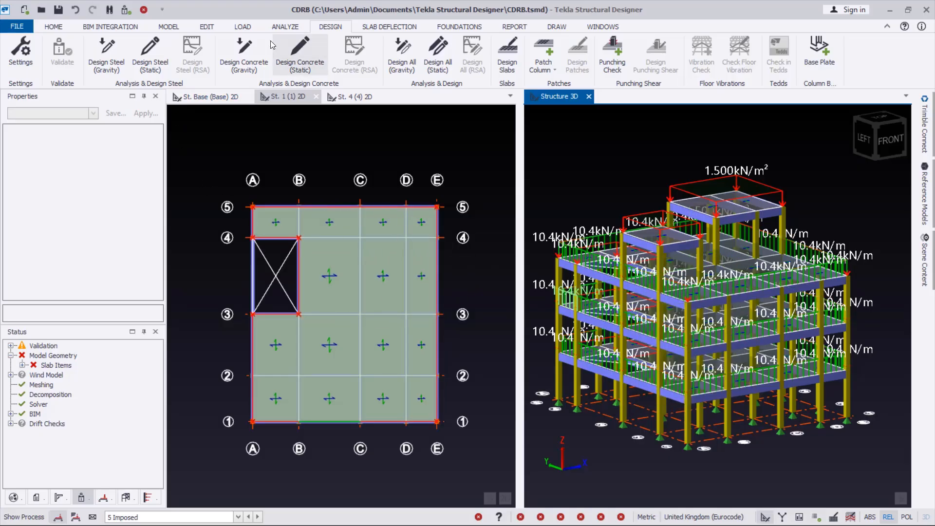
{"action": "left_click", "coordinate": [285, 28]}
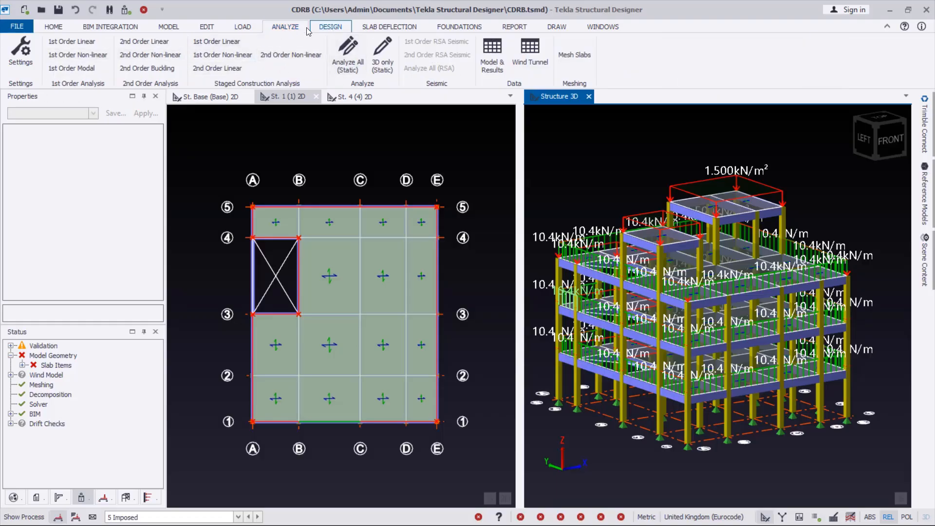
{"action": "left_click", "coordinate": [330, 27]}
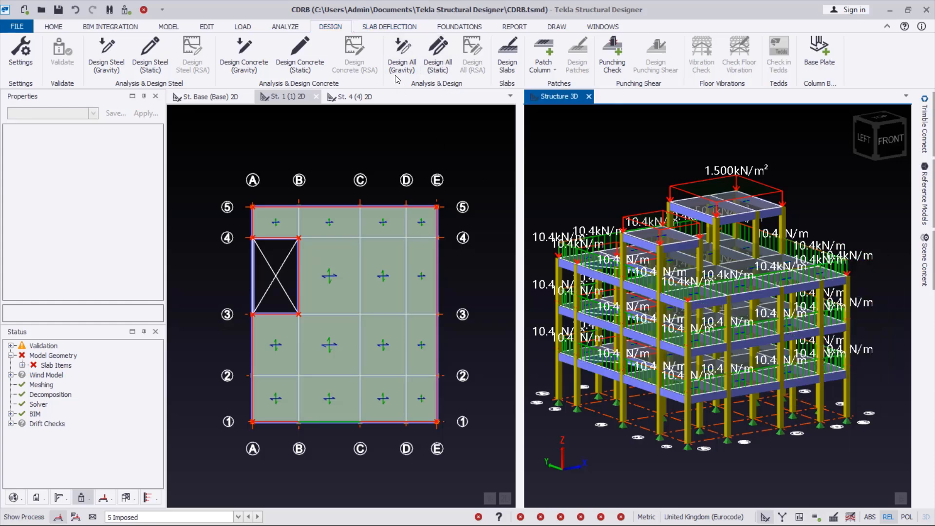
{"action": "mouse_move", "coordinate": [639, 359]}
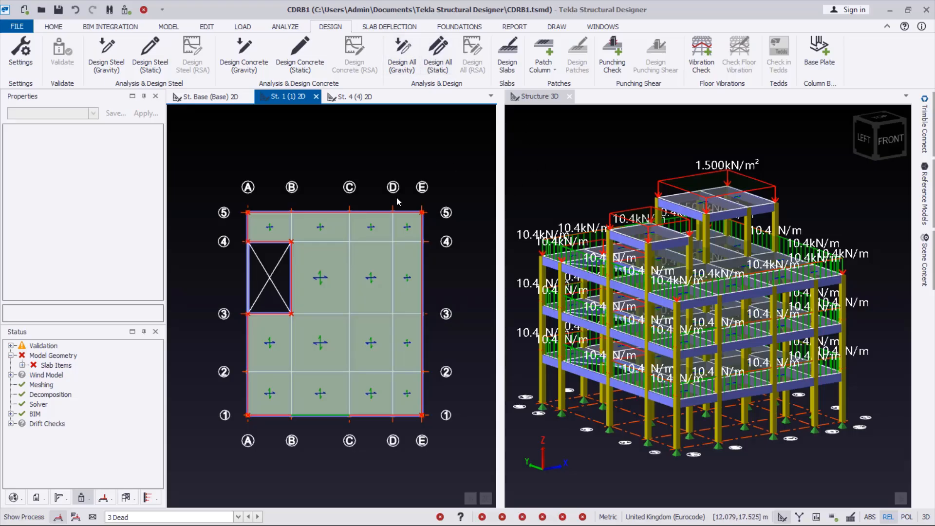
- Switch the active loading selection for the St. 1 (1) plan from loadcases to combinations and check which combinations are available
{"action": "left_click", "coordinate": [140, 519]}
{"action": "key", "text": "Down"}
{"action": "key", "text": "Down"}
{"action": "key", "text": "Down"}
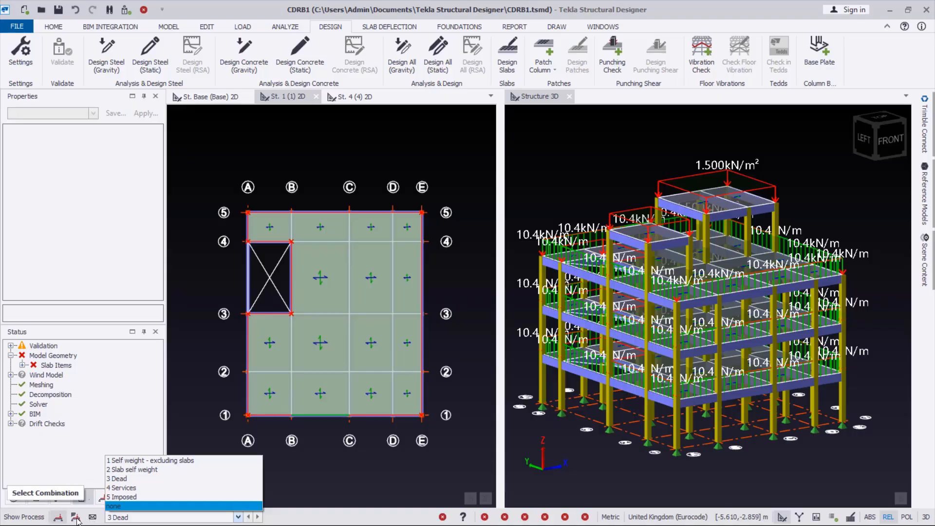
{"action": "key", "text": "Return"}
{"action": "left_click", "coordinate": [129, 519]}
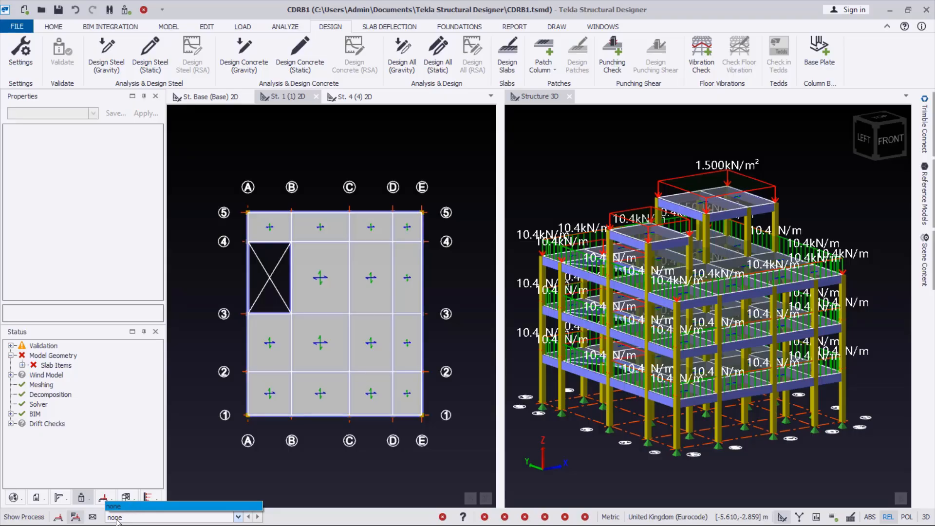
{"action": "left_click", "coordinate": [122, 520]}
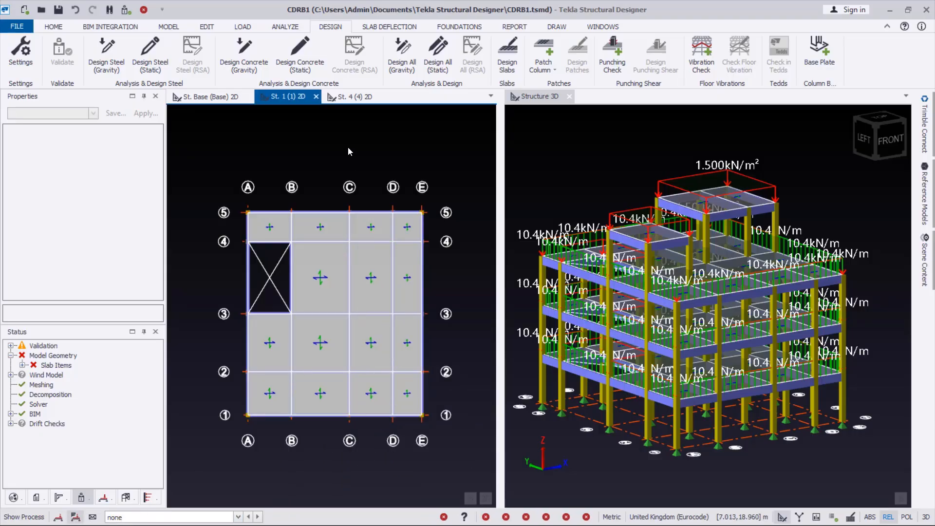
- Review the defined loadcases and their types in the Loading dialog, and bring up its design combinations
{"action": "left_click", "coordinate": [243, 26]}
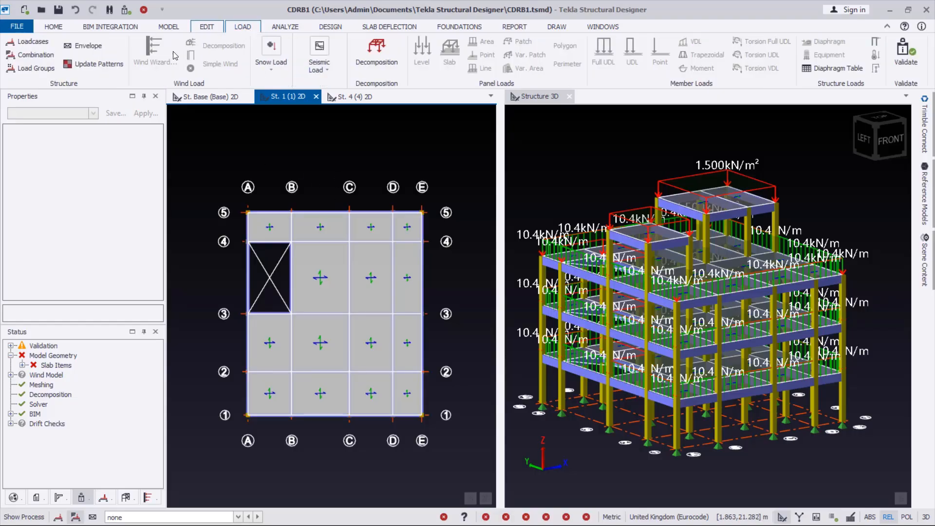
{"action": "left_click", "coordinate": [30, 42]}
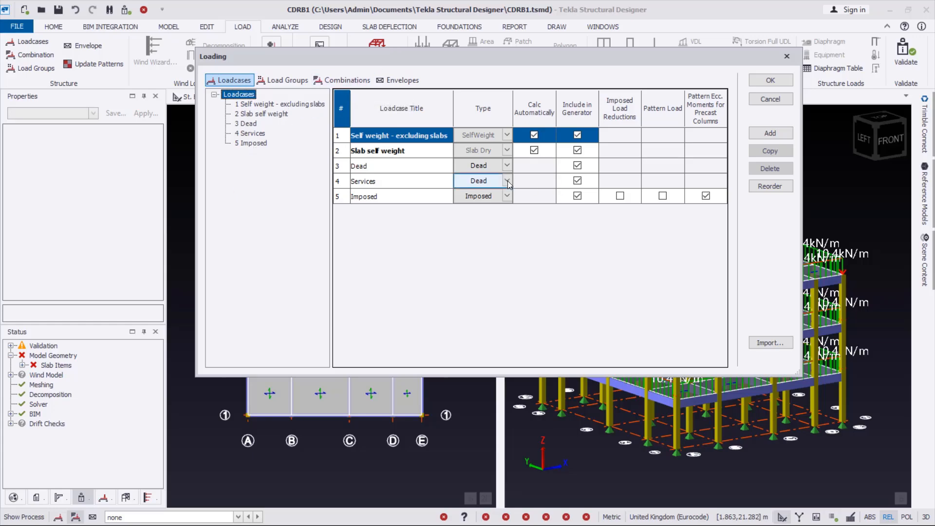
{"action": "left_click", "coordinate": [348, 80]}
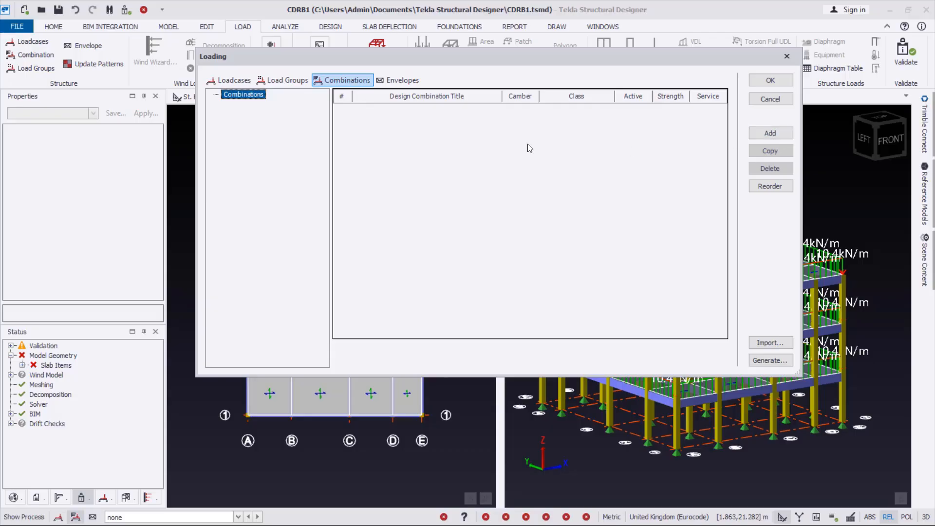
- Try a manual gravity combination including the self weight, slab self weight, Dead, Services and Imposed loadcases, and delete it again
{"action": "left_click", "coordinate": [788, 138]}
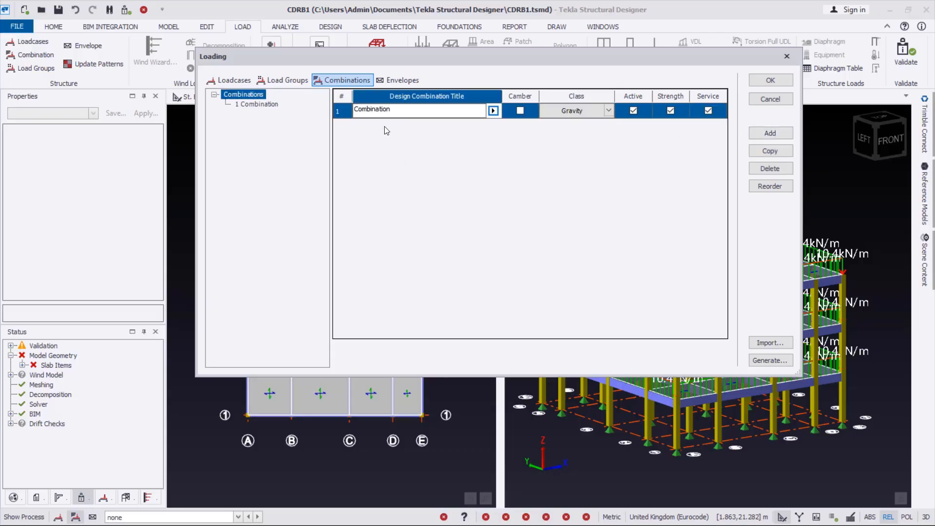
{"action": "double_click", "coordinate": [400, 110]}
{"action": "left_click", "coordinate": [252, 104]}
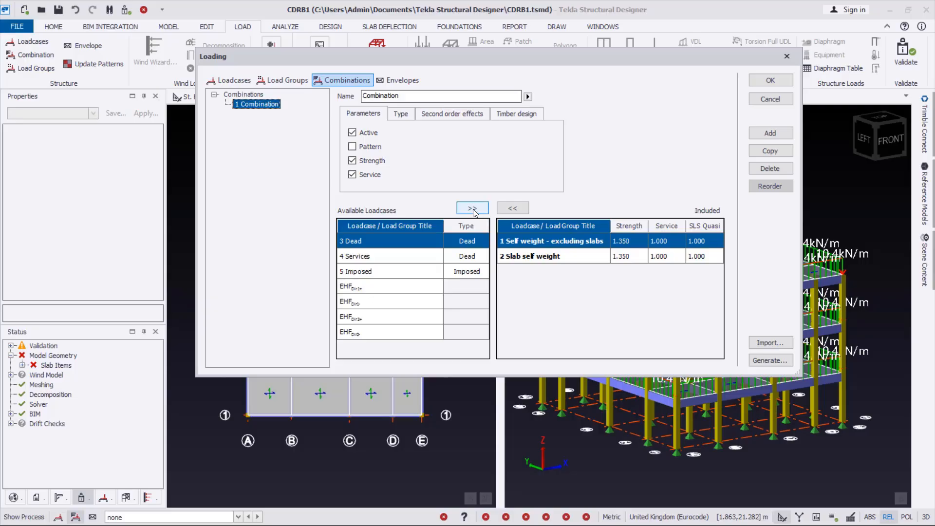
{"action": "left_click", "coordinate": [472, 208]}
{"action": "left_click", "coordinate": [472, 208]}
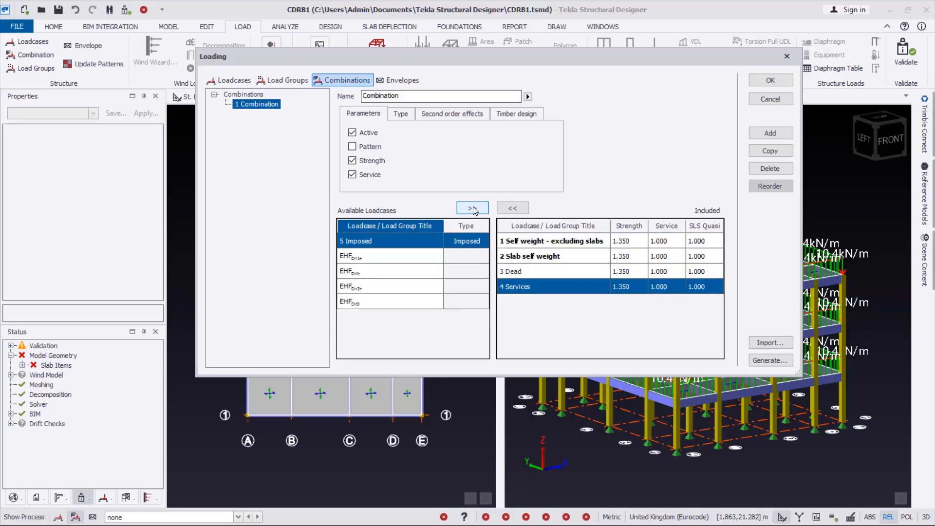
{"action": "left_click", "coordinate": [472, 209]}
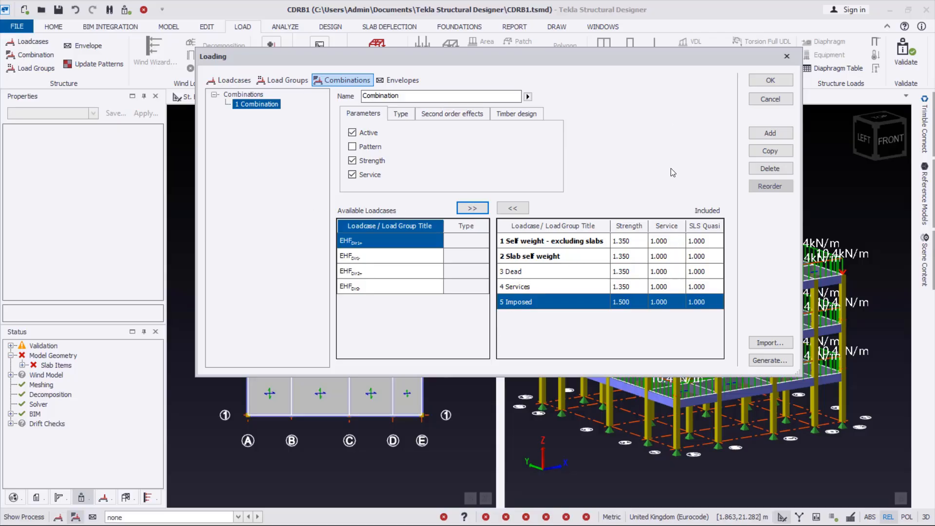
{"action": "left_click", "coordinate": [241, 95]}
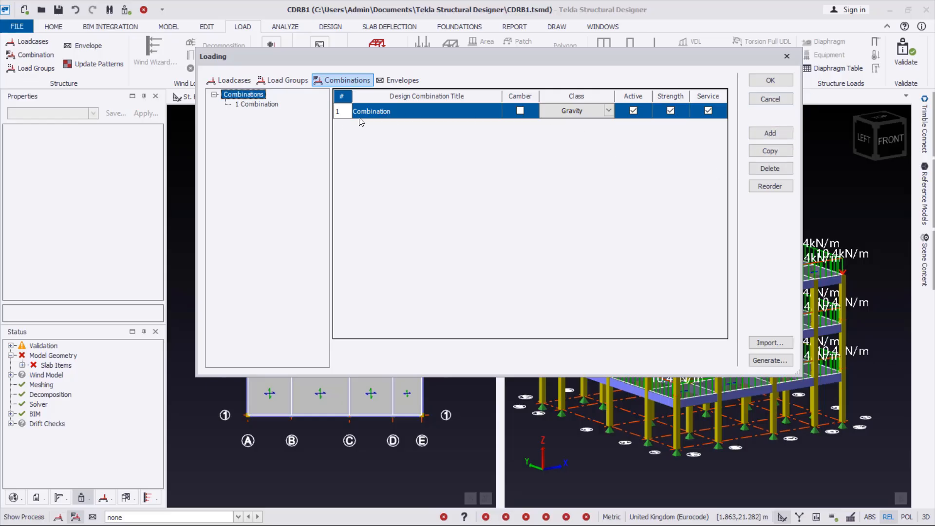
{"action": "left_click", "coordinate": [770, 168]}
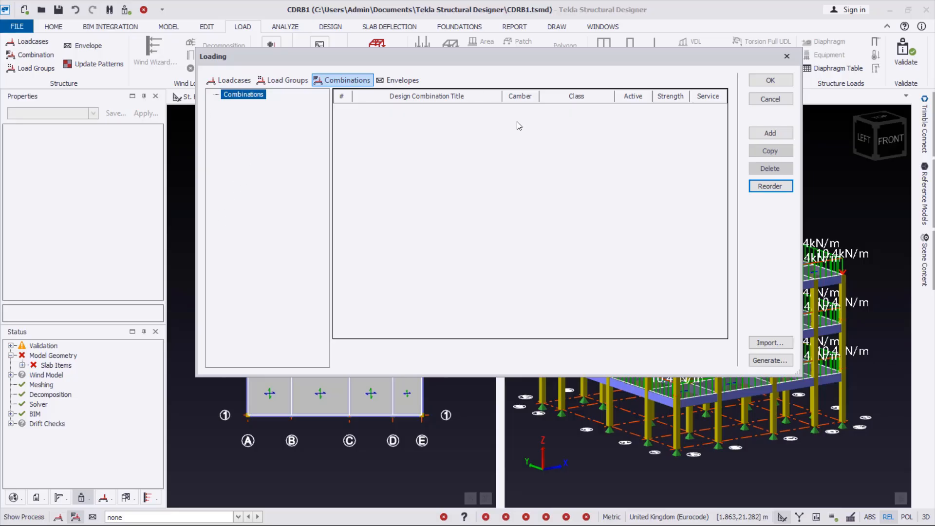
- Start the Combination Generator and exclude the GEO, accidental and seismic combinations
{"action": "left_click", "coordinate": [770, 361]}
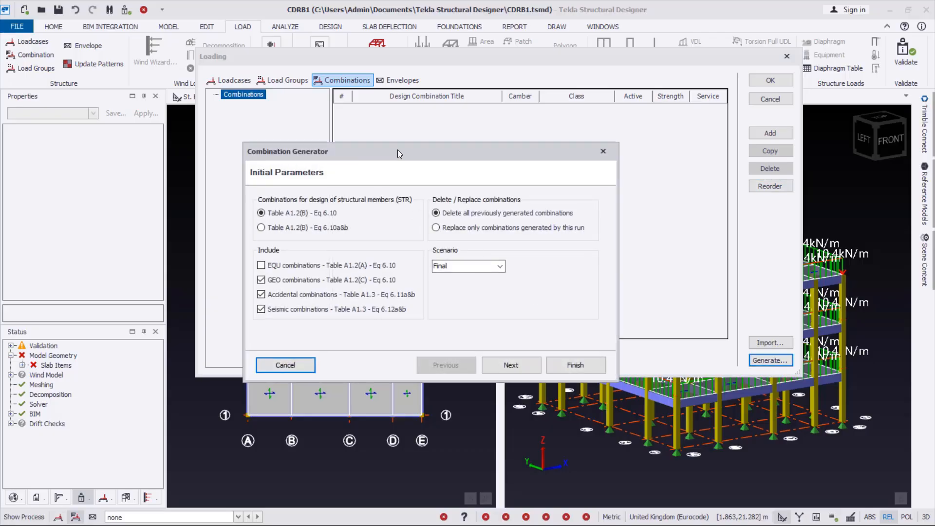
{"action": "left_click_drag", "start_coordinate": [397, 150], "coordinate": [501, 142]}
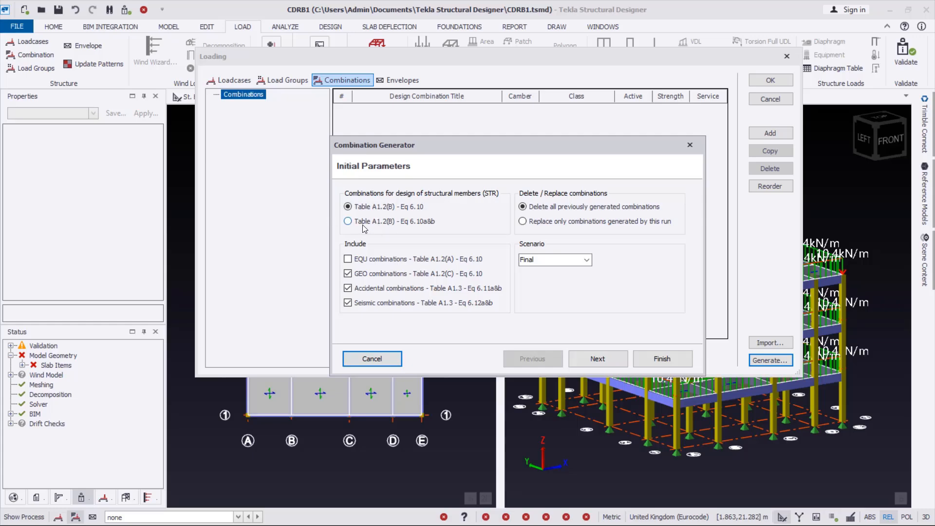
{"action": "left_click", "coordinate": [347, 273]}
{"action": "left_click", "coordinate": [348, 288]}
{"action": "left_click", "coordinate": [348, 303]}
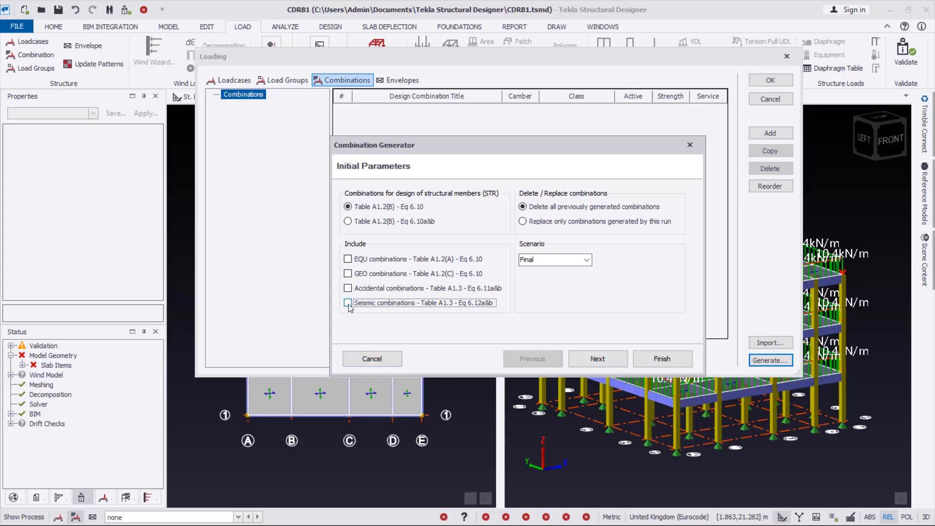
{"action": "key", "text": "Tab"}
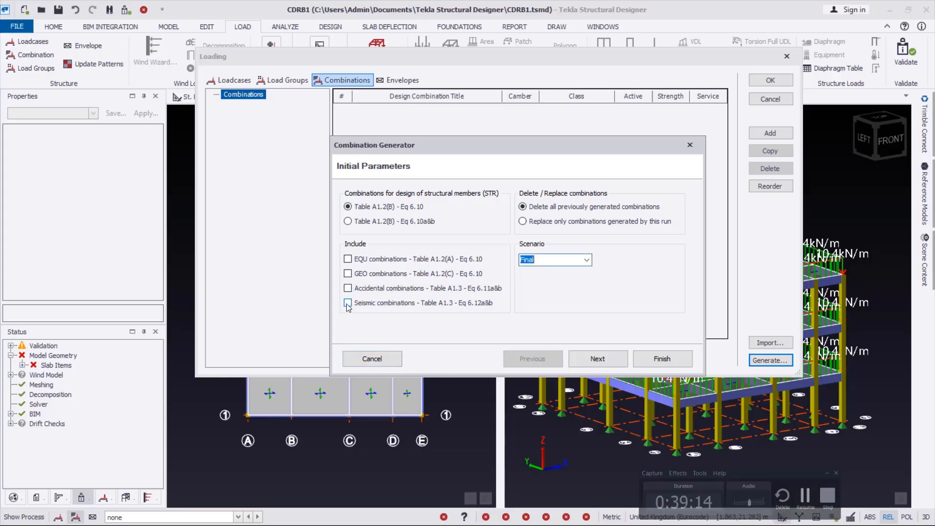
- Base the STR combinations on Table A1.2(B) - Eq 6.10a&b with the Final scenario, and proceed to the list of combinations
{"action": "left_click", "coordinate": [348, 222]}
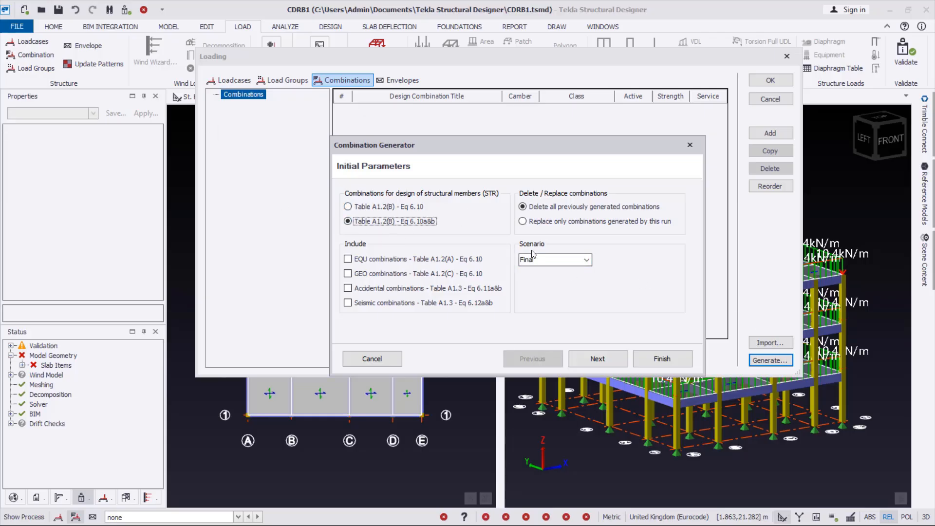
{"action": "left_click", "coordinate": [583, 264]}
{"action": "left_click", "coordinate": [597, 359]}
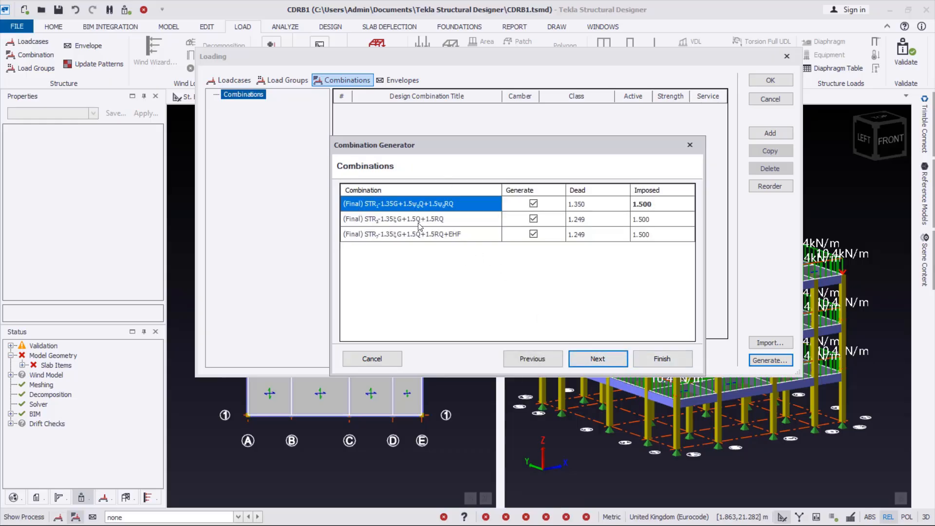
- Apply EHF in directions Dir1+, Dir1-, Dir2+ and Dir2- to the EHF combination, generate the combinations, and accept the Loading dialog
{"action": "left_click", "coordinate": [591, 360]}
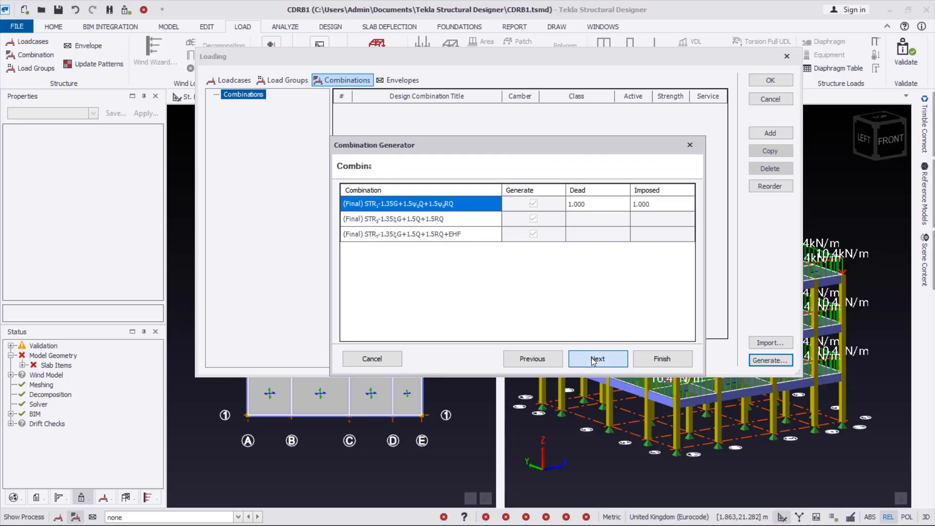
{"action": "left_click", "coordinate": [595, 360]}
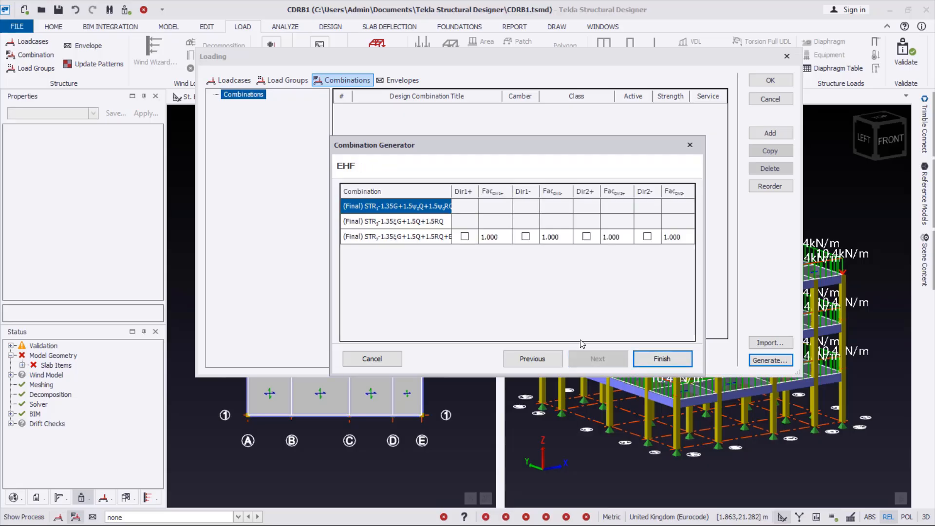
{"action": "left_click", "coordinate": [465, 236]}
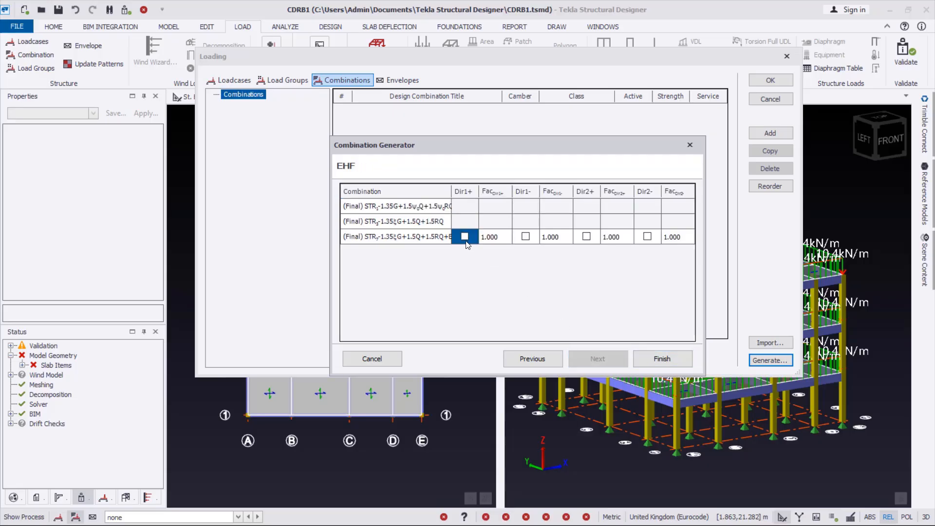
{"action": "left_click", "coordinate": [525, 237]}
{"action": "left_click", "coordinate": [587, 237]}
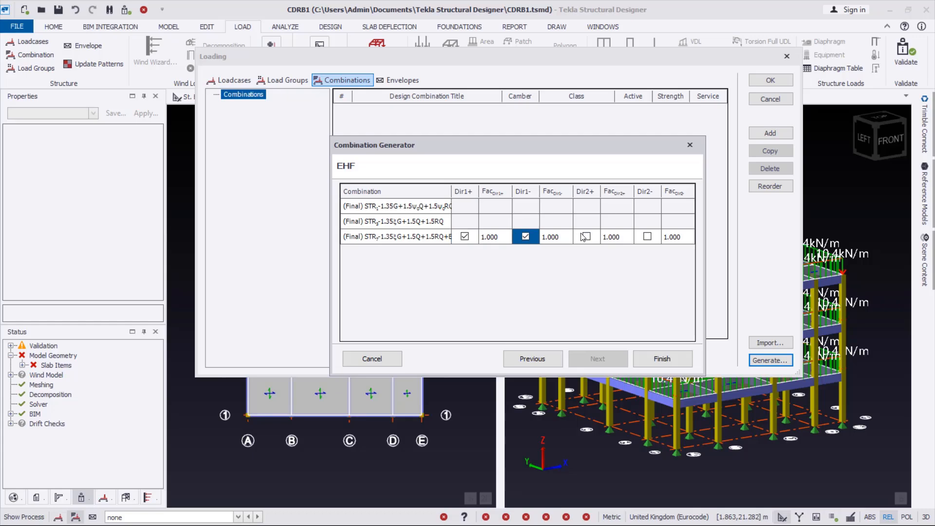
{"action": "left_click", "coordinate": [647, 237]}
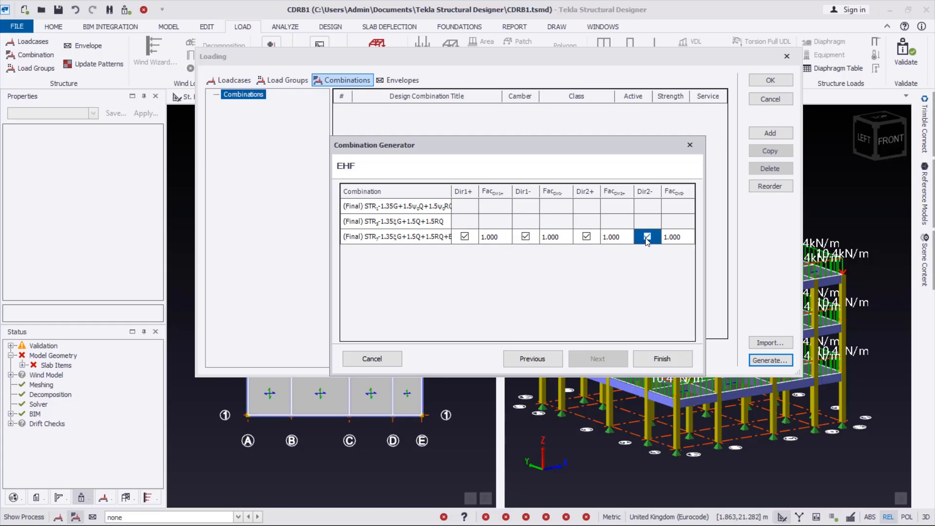
{"action": "left_click", "coordinate": [656, 359]}
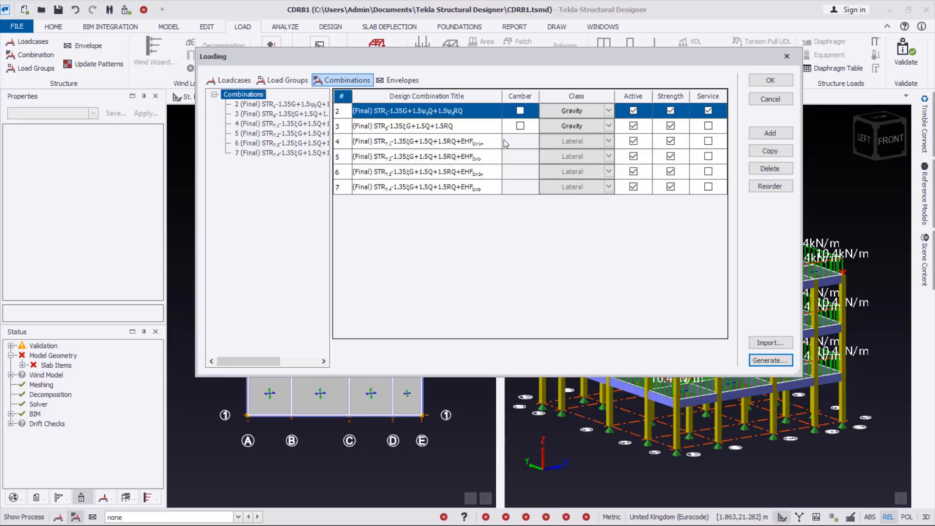
{"action": "left_click", "coordinate": [774, 81]}
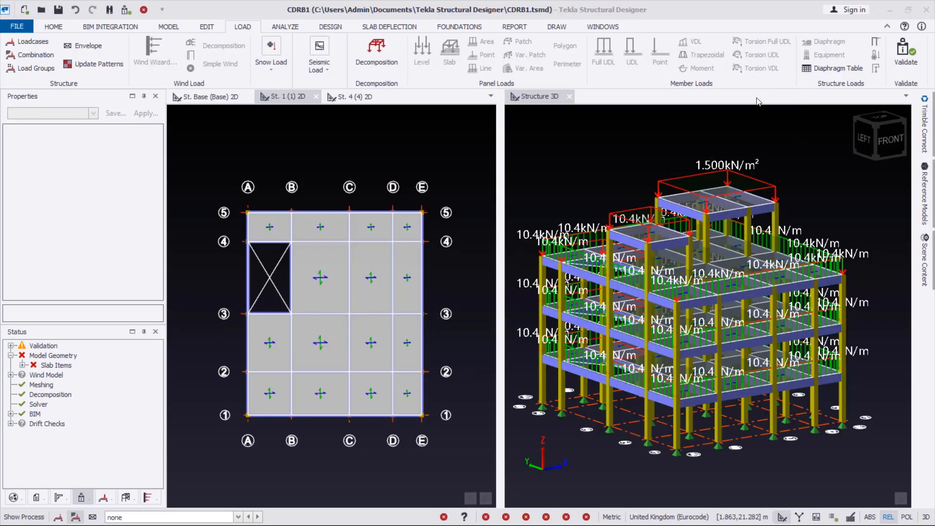
- Examine the slab opening between grids A–B and 3–4 in plan and 3D, and check the Model Geometry status item
{"action": "left_click", "coordinate": [539, 168]}
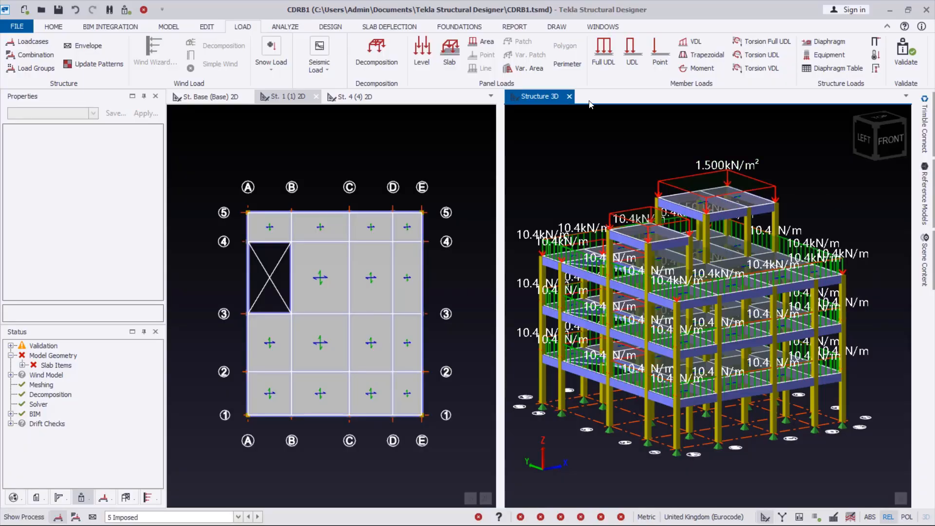
{"action": "left_click", "coordinate": [331, 29]}
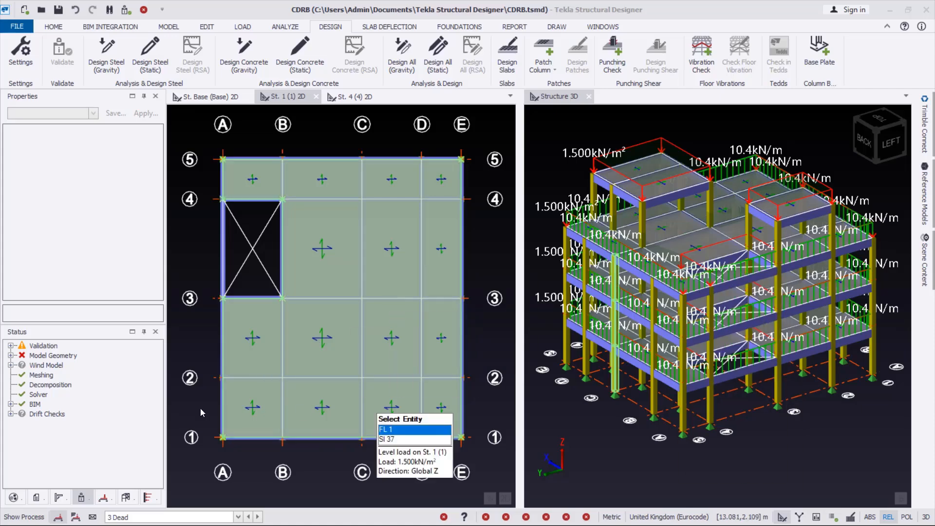
{"action": "left_click", "coordinate": [320, 219]}
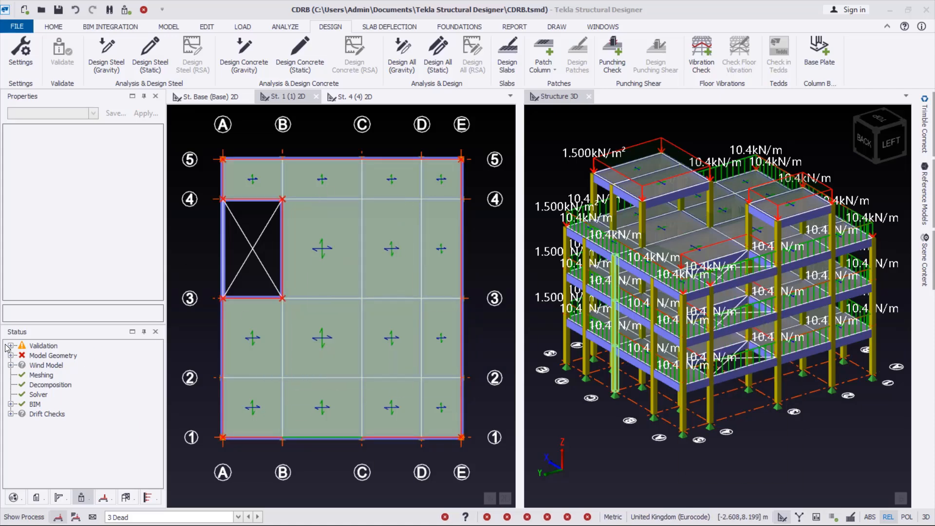
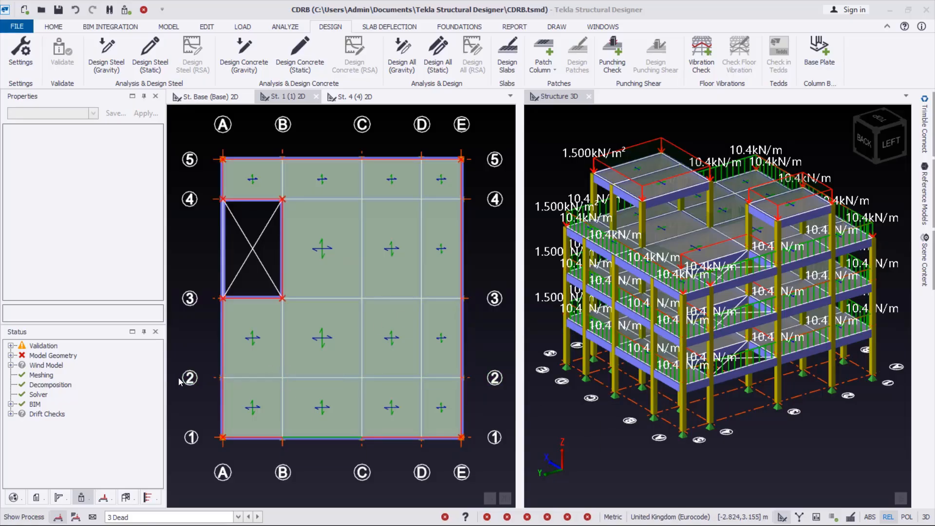
{"action": "right_click_drag", "start_coordinate": [707, 416], "coordinate": [669, 420]}
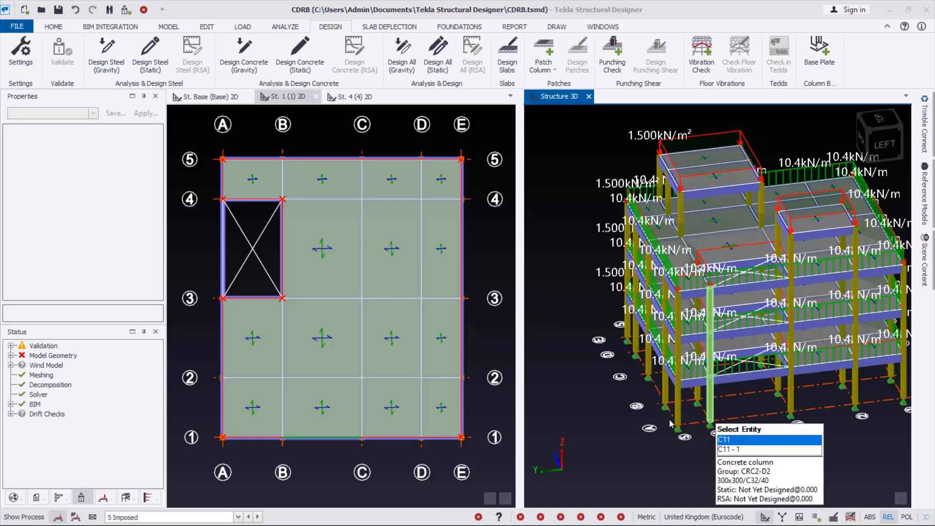
{"action": "scroll", "coordinate": [669, 419], "scroll_direction": "down", "scroll_amount": 2}
{"action": "right_click_drag", "start_coordinate": [790, 430], "coordinate": [759, 432]}
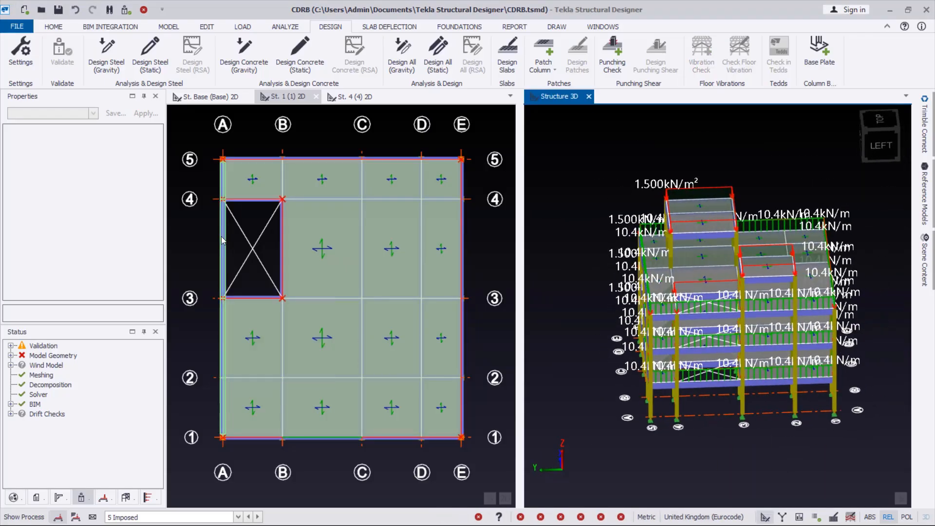
{"action": "left_click", "coordinate": [250, 247]}
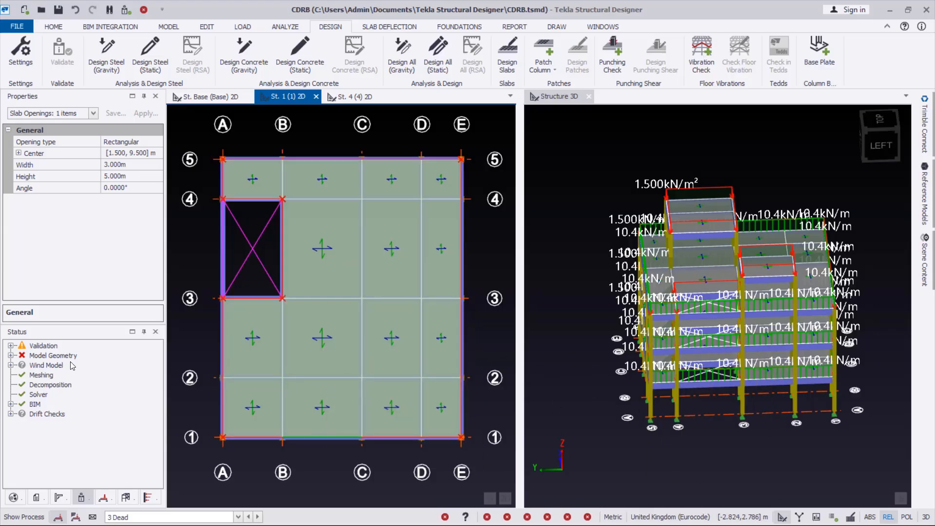
{"action": "right_click_drag", "start_coordinate": [630, 425], "coordinate": [667, 426]}
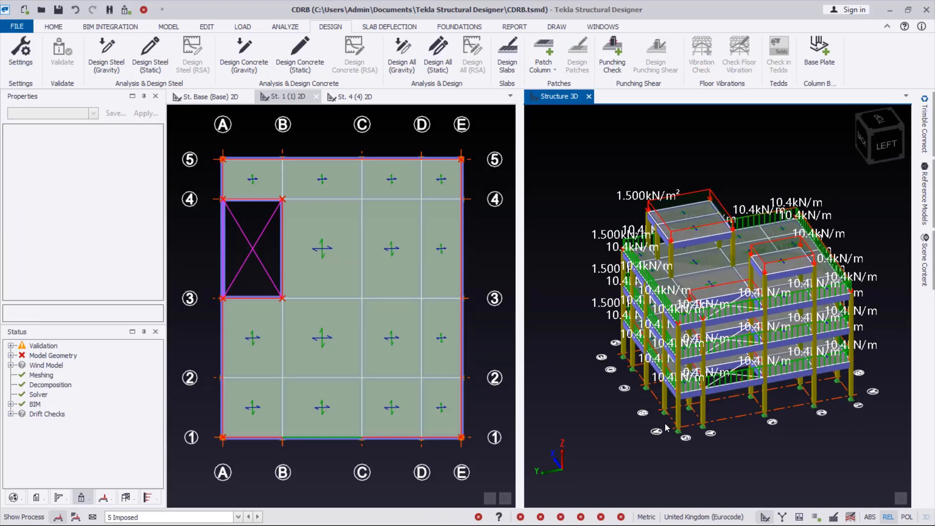
{"action": "scroll", "coordinate": [773, 414], "scroll_direction": "up", "scroll_amount": 8}
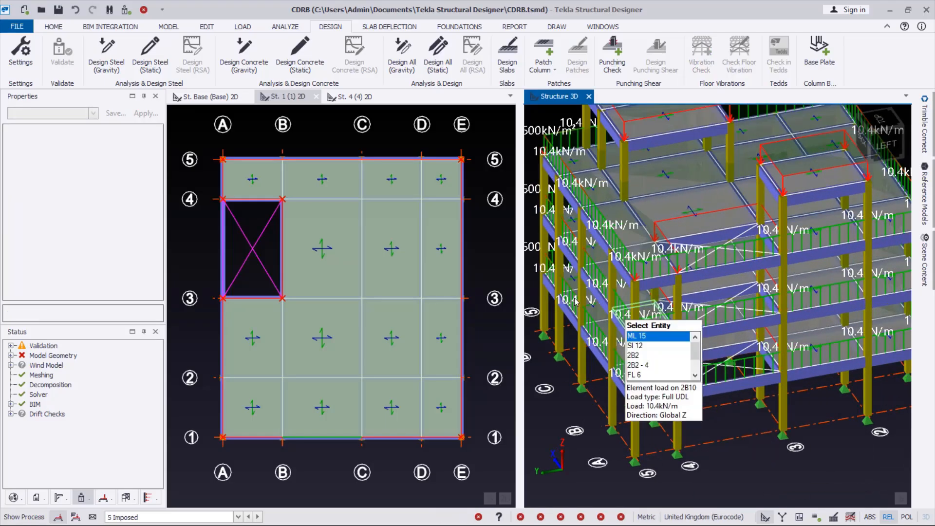
{"action": "right_click_drag", "start_coordinate": [708, 413], "coordinate": [708, 394]}
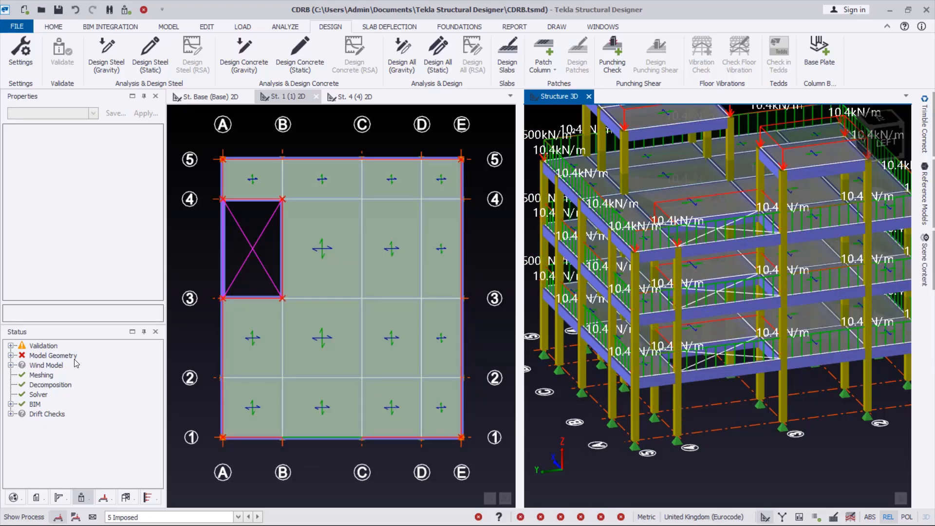
{"action": "left_click", "coordinate": [249, 360]}
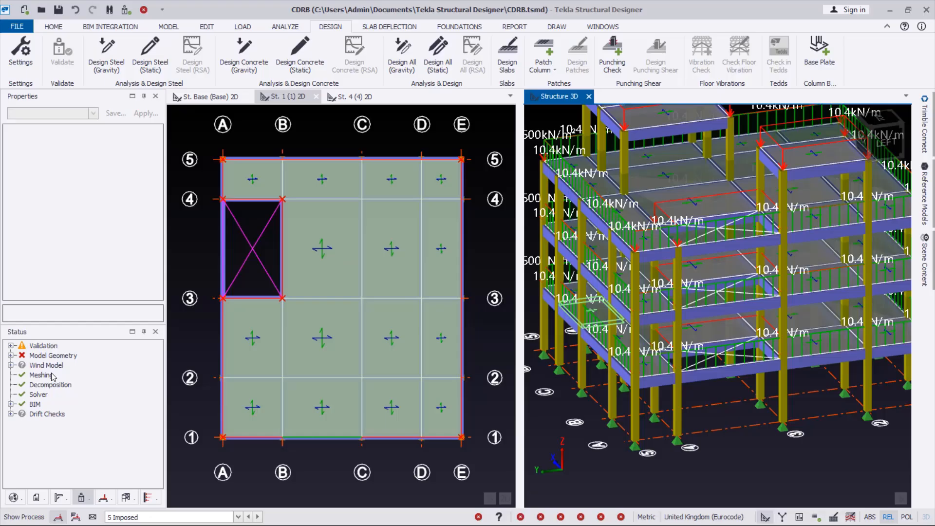
{"action": "left_click", "coordinate": [20, 358]}
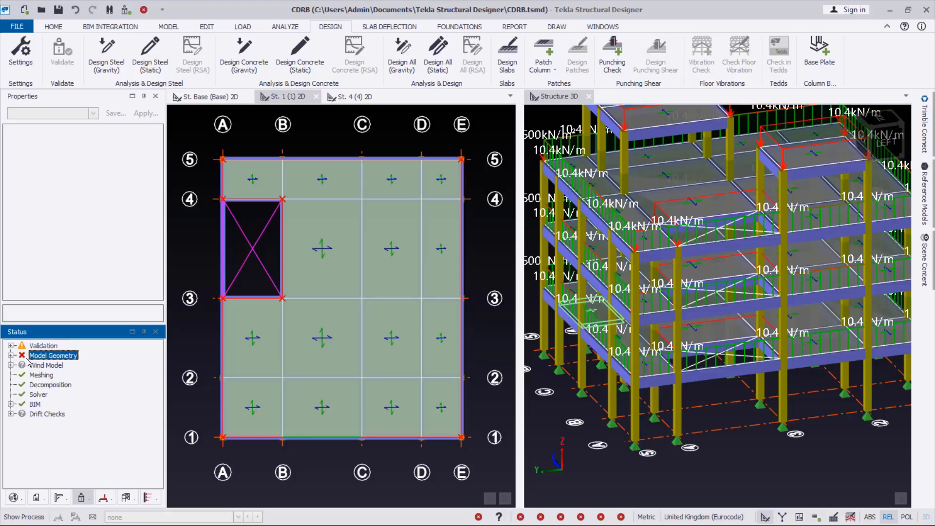
{"action": "scroll", "coordinate": [576, 323], "scroll_direction": "down", "scroll_amount": 3}
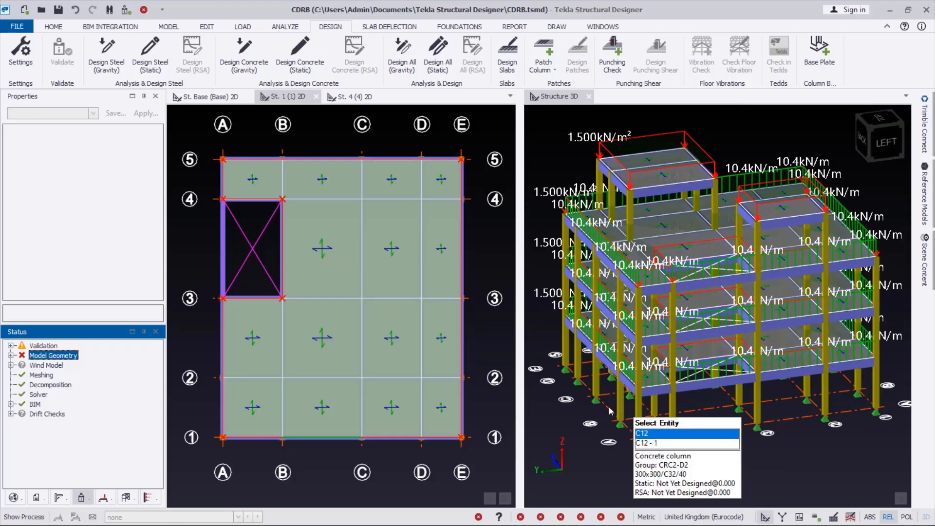
- Delete the slab opening between grids A–B and 3–4 starting from the St. 1 plan, and save the model
{"action": "left_click", "coordinate": [338, 296]}
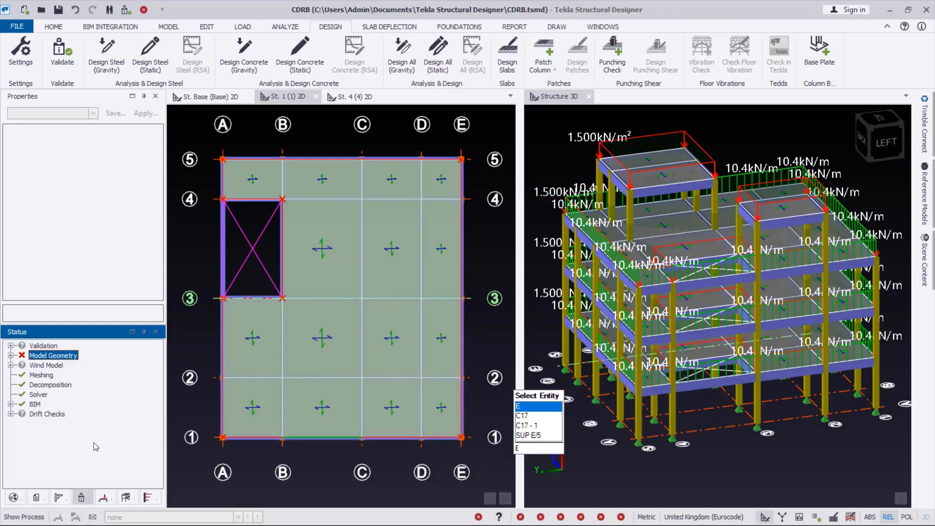
{"action": "scroll", "coordinate": [334, 271], "scroll_direction": "down", "scroll_amount": 1}
{"action": "scroll", "coordinate": [334, 271], "scroll_direction": "down", "scroll_amount": 1}
{"action": "scroll", "coordinate": [651, 419], "scroll_direction": "up", "scroll_amount": 4}
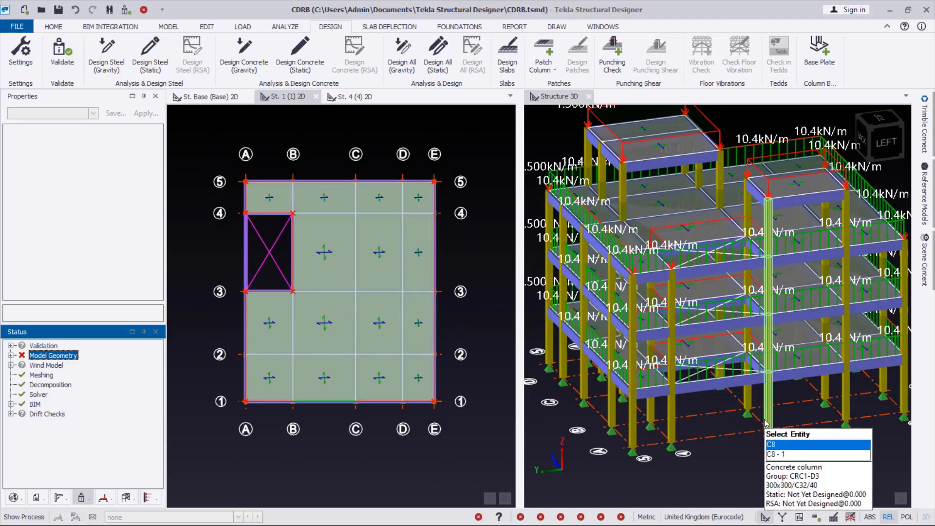
{"action": "scroll", "coordinate": [650, 419], "scroll_direction": "up", "scroll_amount": 1}
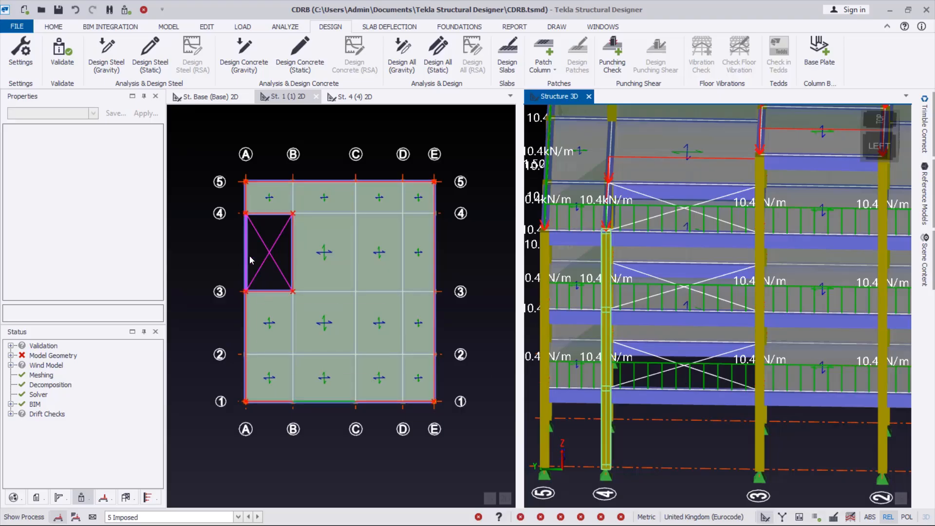
{"action": "scroll", "coordinate": [261, 257], "scroll_direction": "up", "scroll_amount": 1}
{"action": "scroll", "coordinate": [265, 245], "scroll_direction": "up", "scroll_amount": 1}
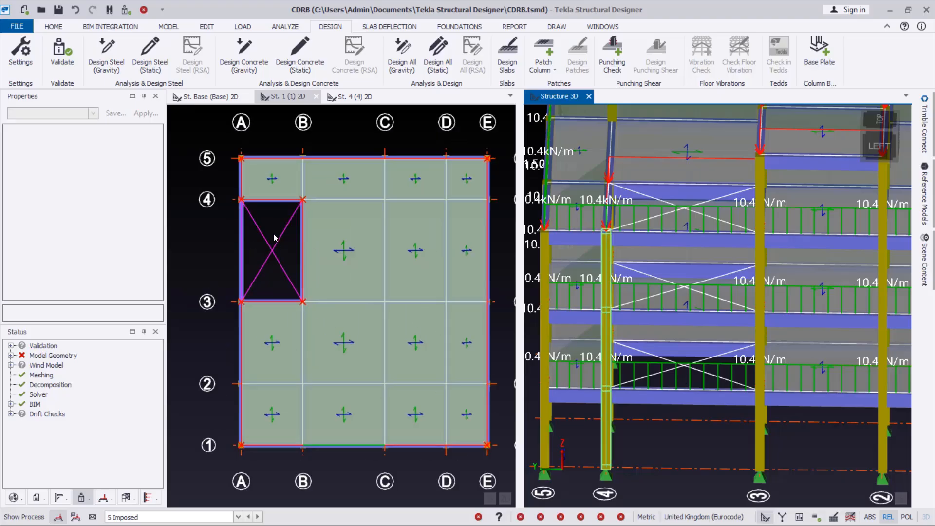
{"action": "left_click", "coordinate": [271, 249]}
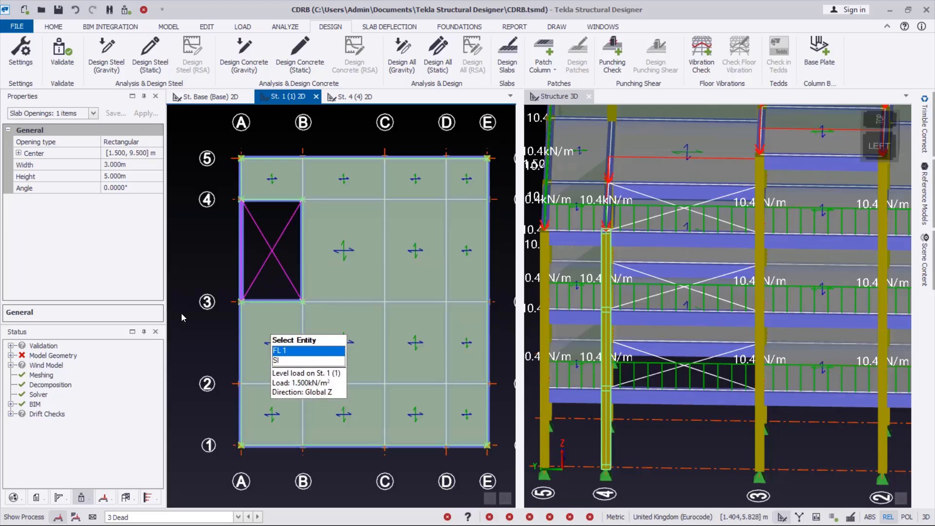
{"action": "left_click", "coordinate": [144, 10]}
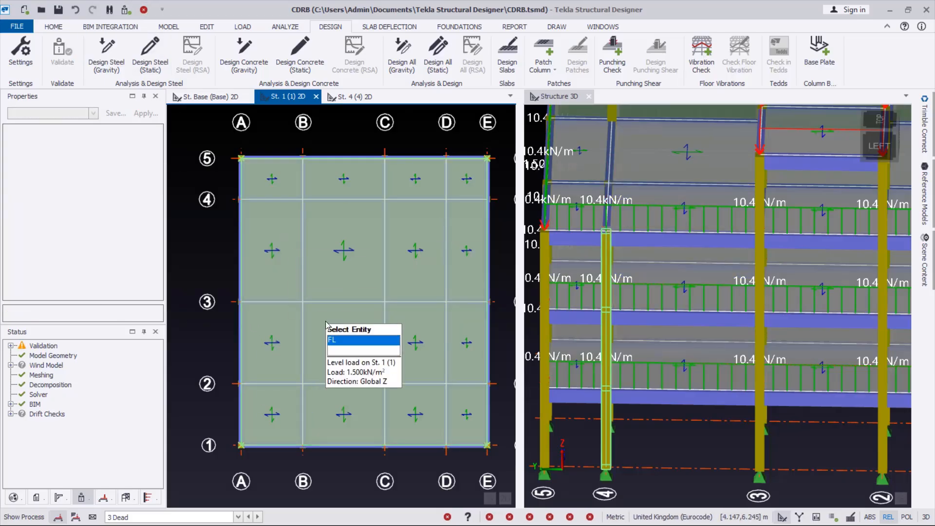
{"action": "left_click", "coordinate": [59, 11]}
- Examine the whole building in 3D from several angles with its Imposed loads displayed
{"action": "scroll", "coordinate": [635, 385], "scroll_direction": "down", "scroll_amount": 2}
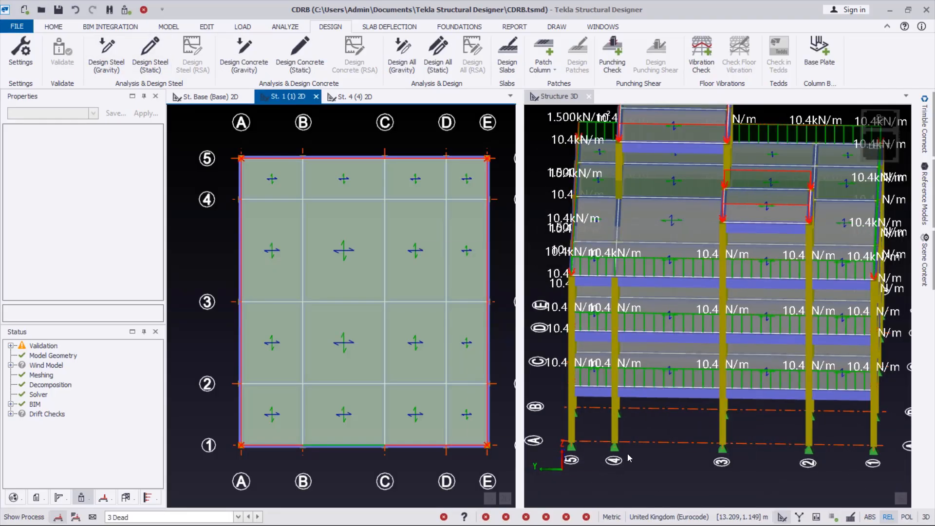
{"action": "right_click_drag", "start_coordinate": [627, 455], "coordinate": [681, 442]}
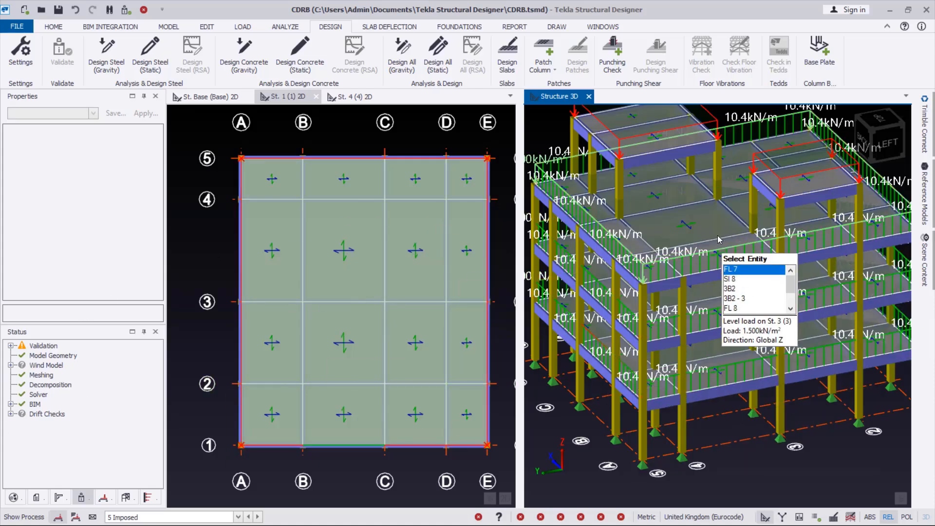
{"action": "scroll", "coordinate": [722, 325], "scroll_direction": "down", "scroll_amount": 5}
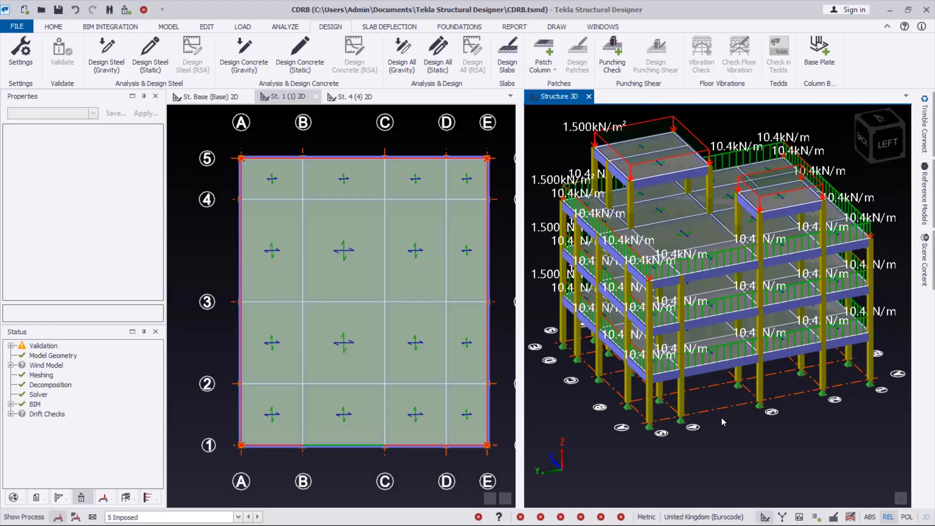
{"action": "right_click_drag", "start_coordinate": [703, 388], "coordinate": [728, 435]}
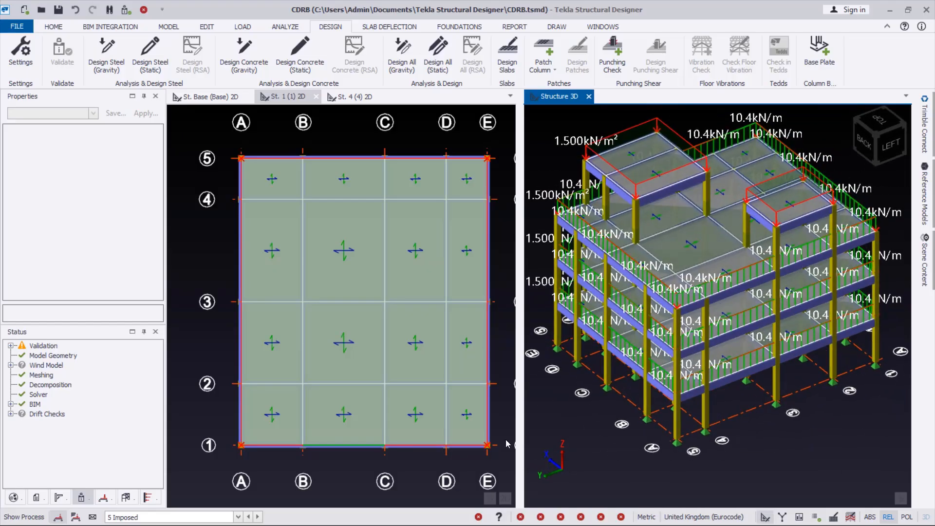
{"action": "left_click_drag", "start_coordinate": [520, 300], "coordinate": [510, 300]}
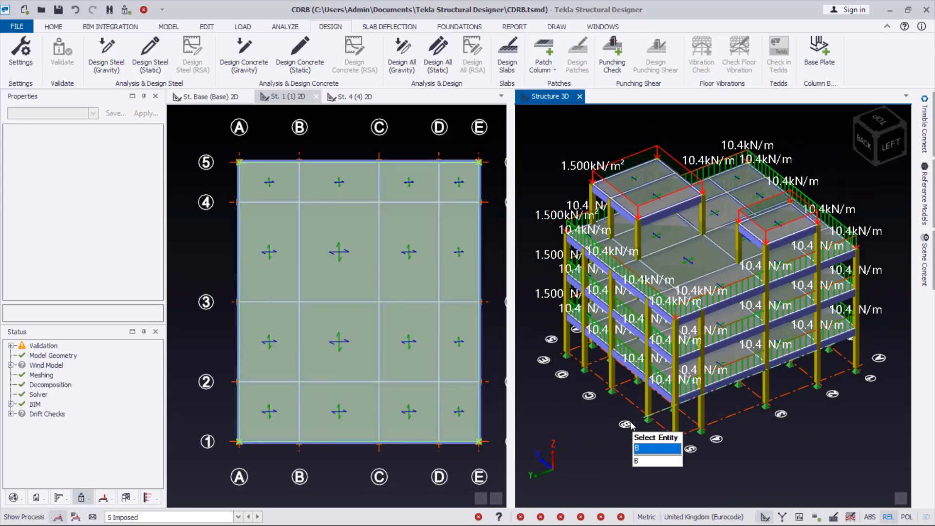
{"action": "scroll", "coordinate": [622, 438], "scroll_direction": "down", "scroll_amount": 1}
{"action": "scroll", "coordinate": [623, 434], "scroll_direction": "down", "scroll_amount": 2}
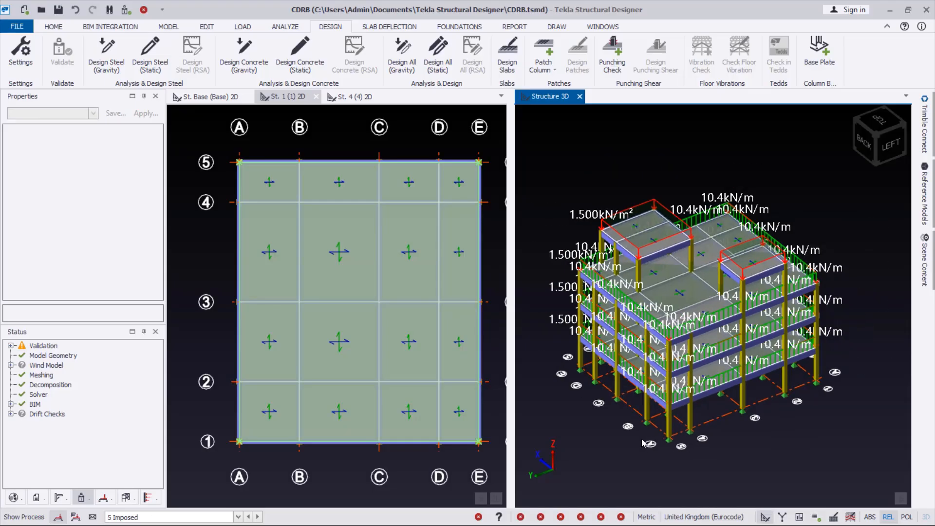
{"action": "scroll", "coordinate": [628, 421], "scroll_direction": "up", "scroll_amount": 2}
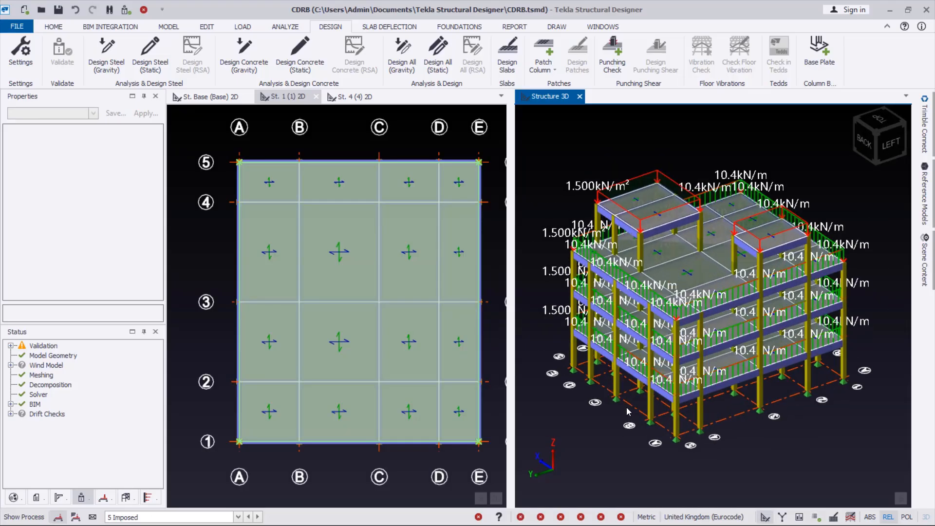
{"action": "scroll", "coordinate": [593, 275], "scroll_direction": "up", "scroll_amount": 1}
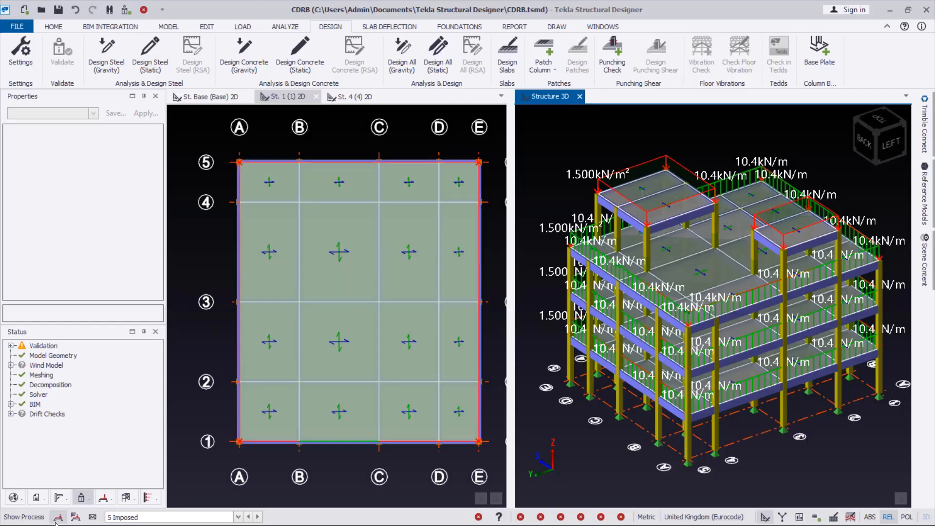
- Set the displayed loadcase to none and run Design All (Static) for the building
{"action": "left_click", "coordinate": [115, 517]}
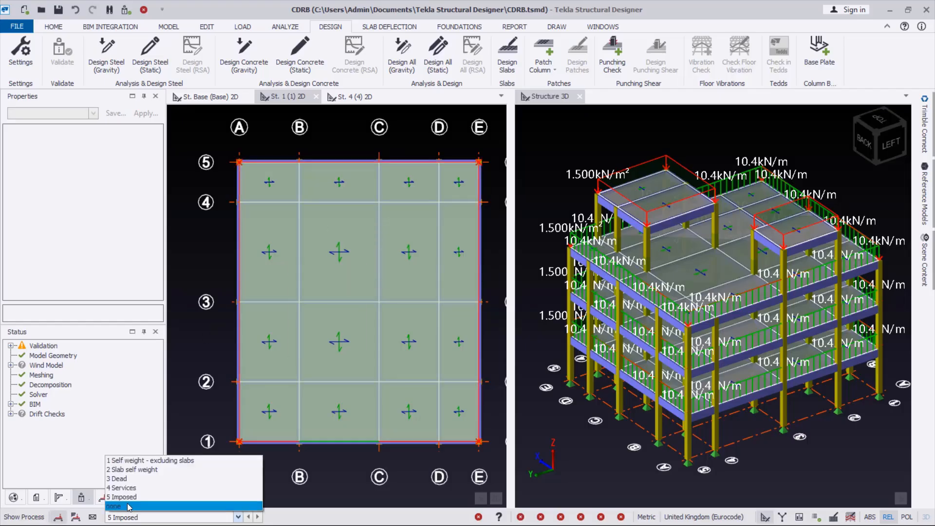
{"action": "key", "text": "Return"}
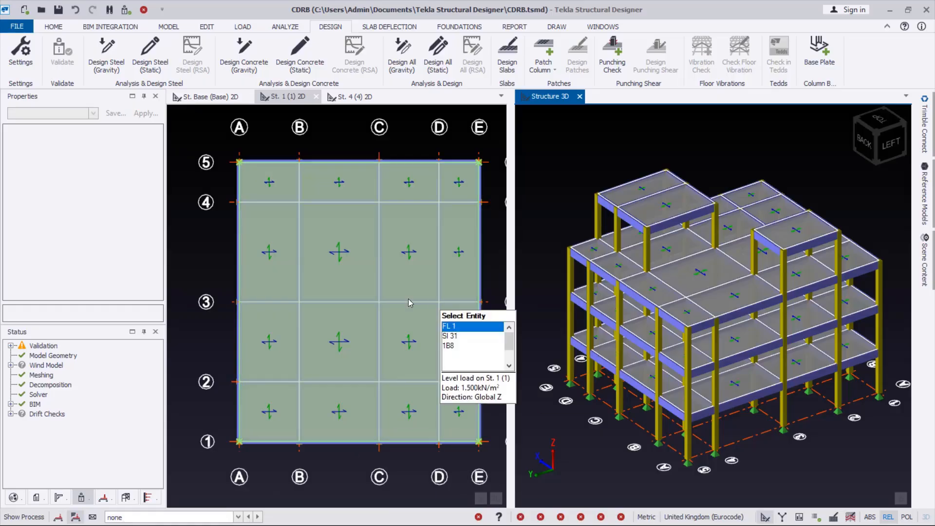
{"action": "left_click", "coordinate": [438, 61]}
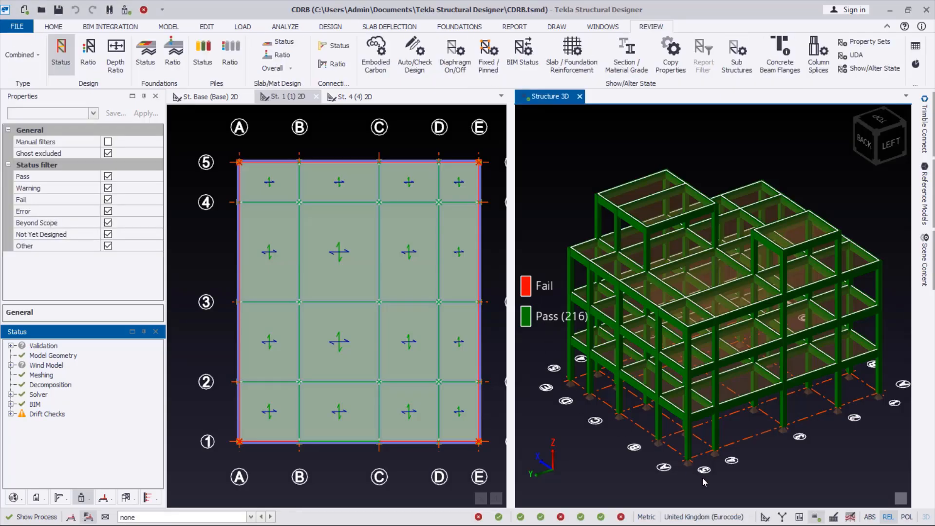
- Inspect the design status of the beams and columns around the building in an enlarged Structure 3D view
{"action": "middle_click_drag", "start_coordinate": [755, 468], "coordinate": [705, 451]}
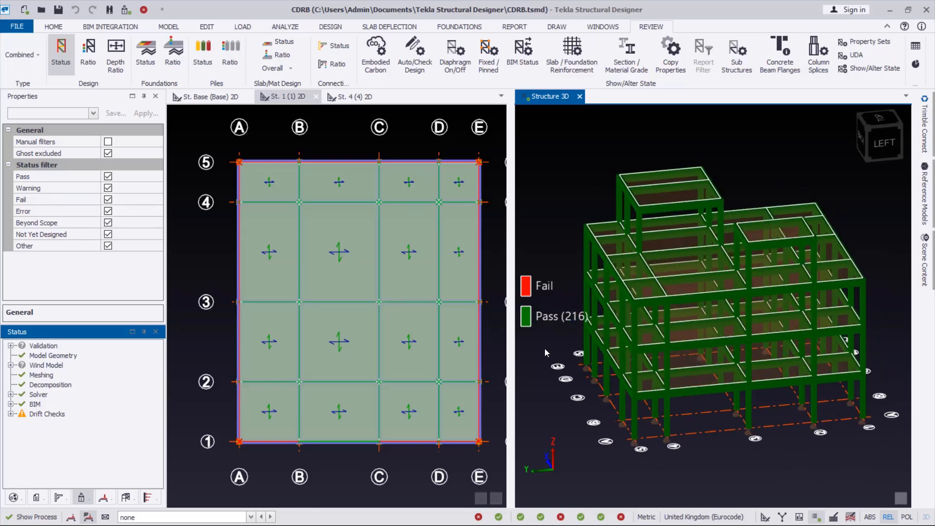
{"action": "left_click", "coordinate": [613, 311]}
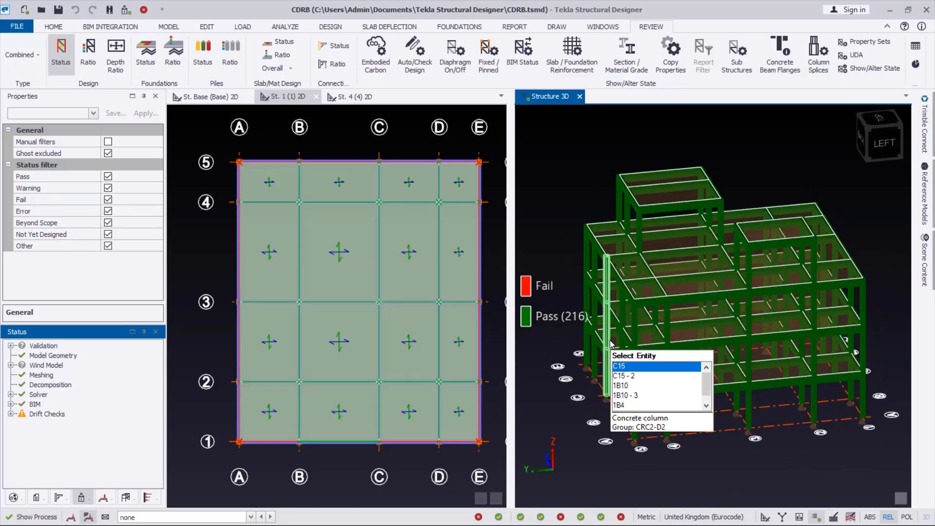
{"action": "mouse_move", "coordinate": [714, 195]}
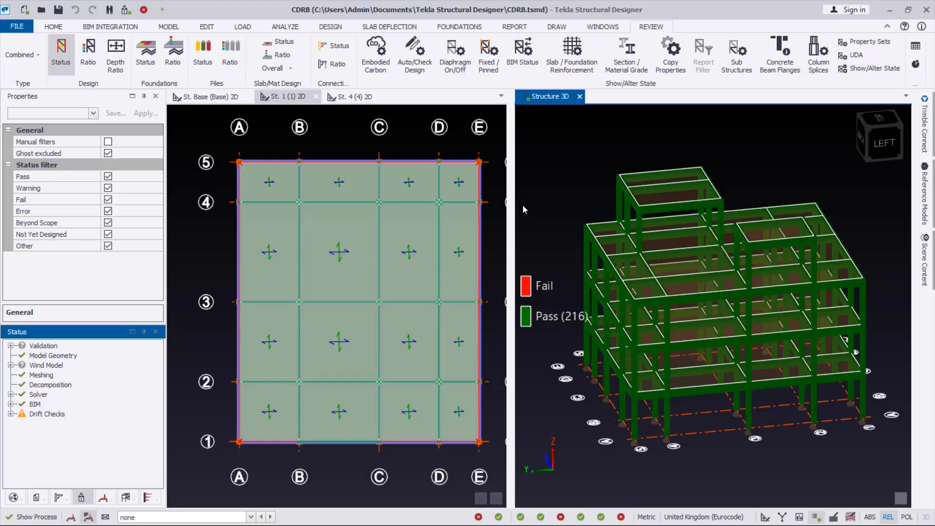
{"action": "left_click_drag", "start_coordinate": [513, 250], "coordinate": [480, 251]}
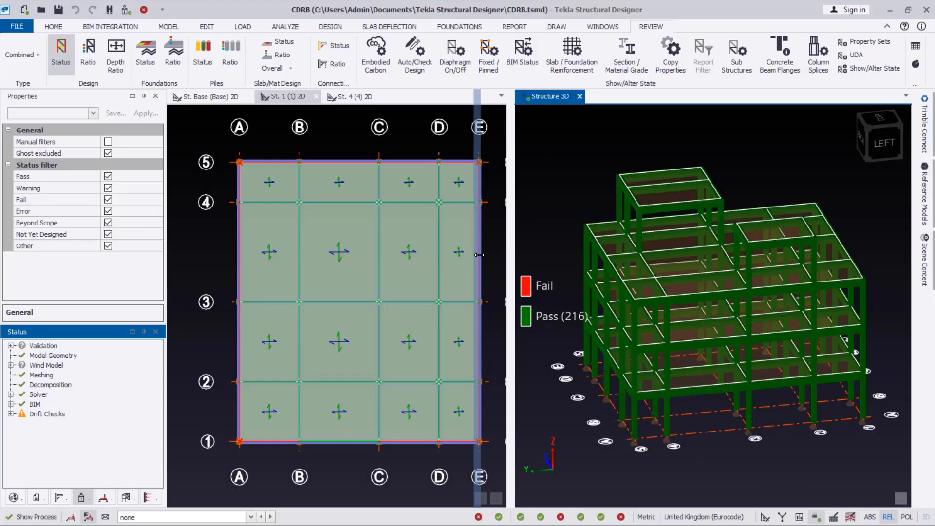
{"action": "mouse_move", "coordinate": [706, 416]}
{"action": "right_mouse_down"}
{"action": "mouse_move", "coordinate": [690, 406]}
{"action": "mouse_move", "coordinate": [691, 422]}
{"action": "right_mouse_up"}
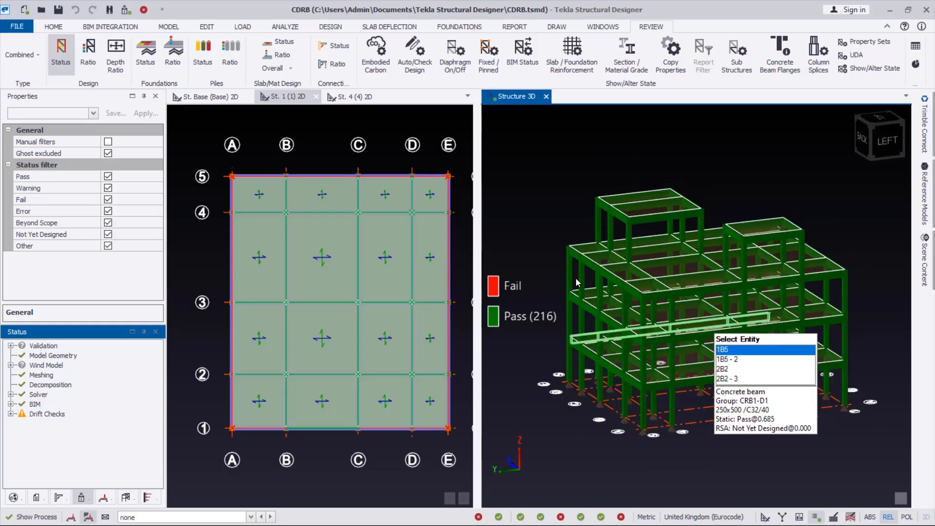
- Review the members' design ratio and depth ratio and the slabs' design status in 3D
{"action": "left_click", "coordinate": [89, 57]}
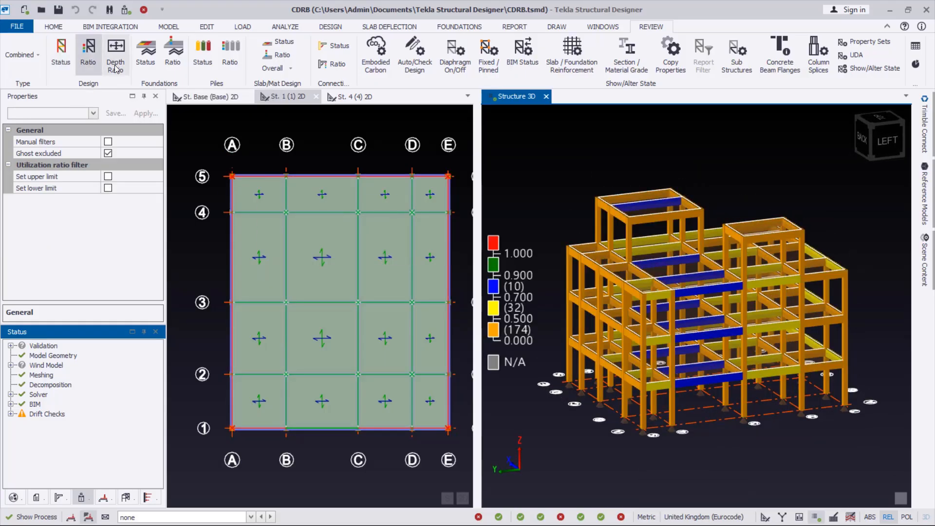
{"action": "left_click", "coordinate": [117, 60]}
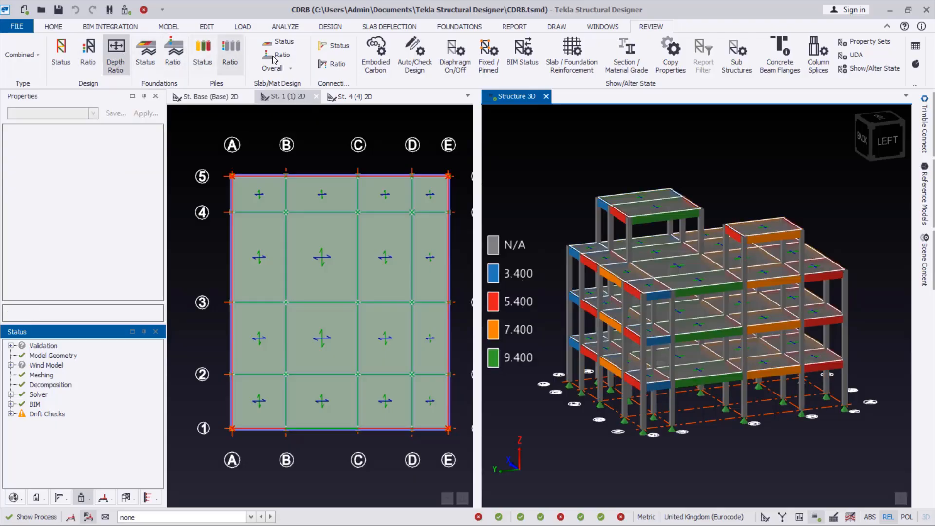
{"action": "left_click", "coordinate": [280, 42]}
{"action": "scroll", "coordinate": [643, 401], "scroll_direction": "up", "scroll_amount": 5}
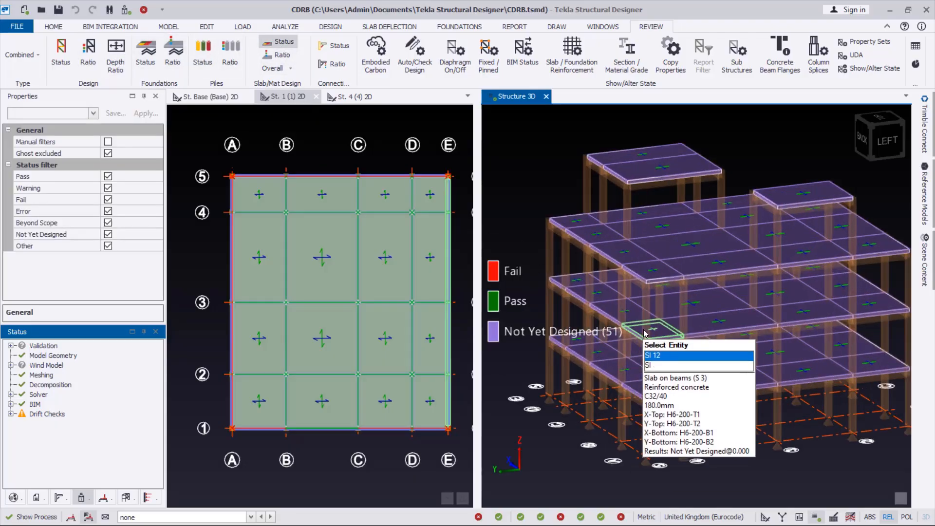
{"action": "right_click_drag", "start_coordinate": [644, 400], "coordinate": [496, 163]}
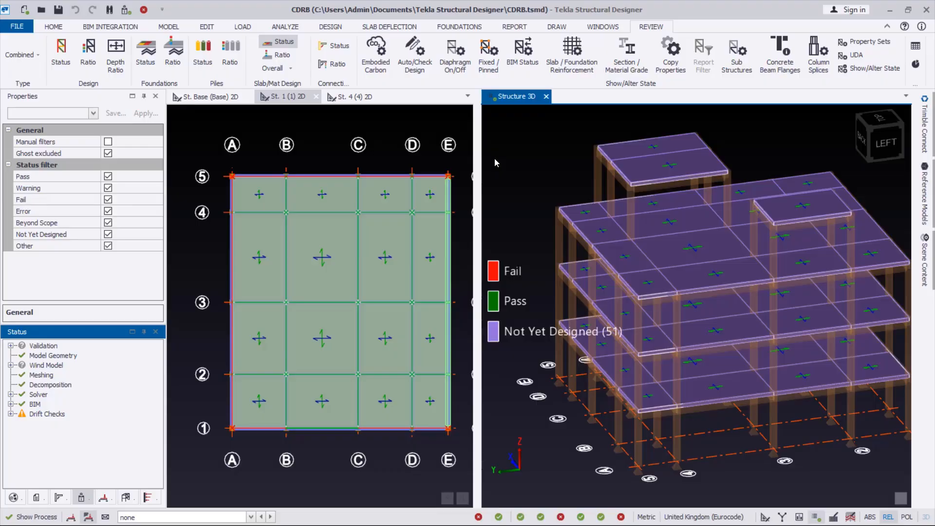
- Switch Structure 3D to a results view and select combination 1 (Final) STR₁-1.35G+1.5ψ₀Q+1.5ψ₀RQ
{"action": "right_click", "coordinate": [519, 100]}
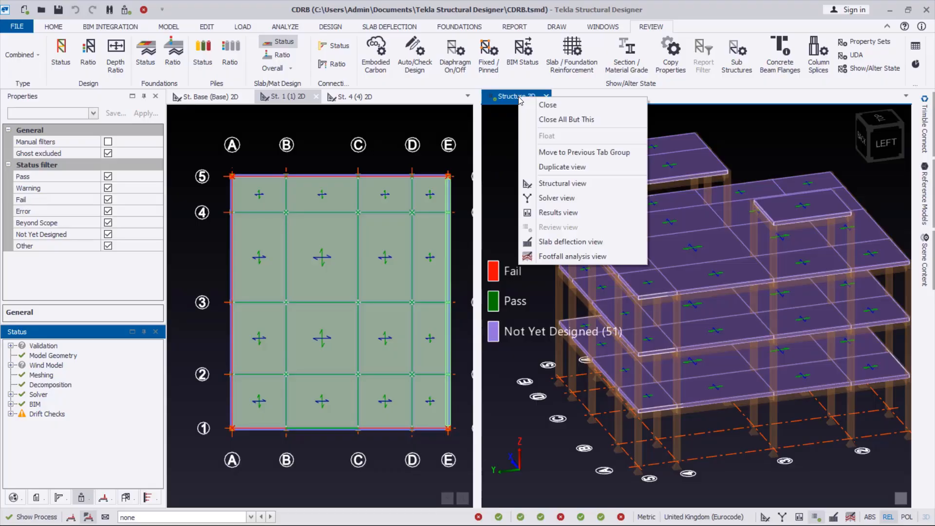
{"action": "left_click", "coordinate": [553, 213]}
{"action": "mouse_move", "coordinate": [584, 404]}
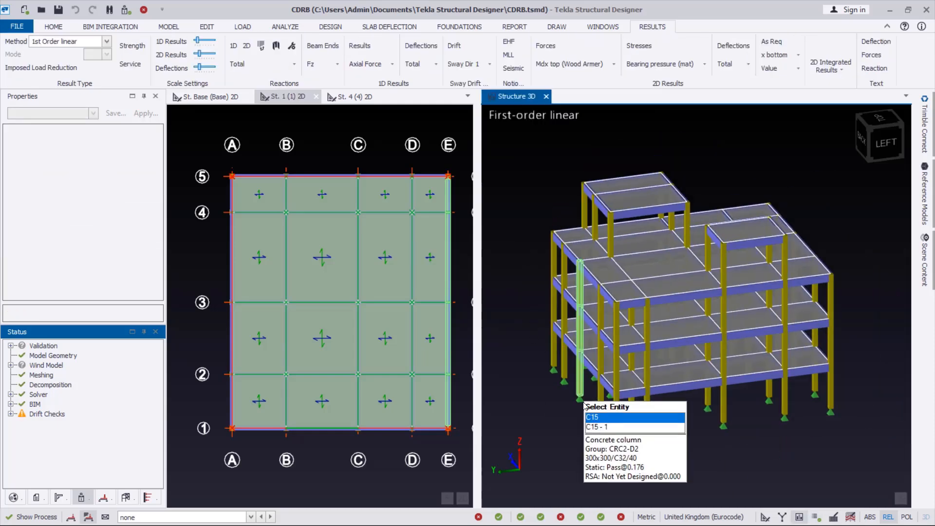
{"action": "right_click_drag", "start_coordinate": [583, 403], "coordinate": [610, 376]}
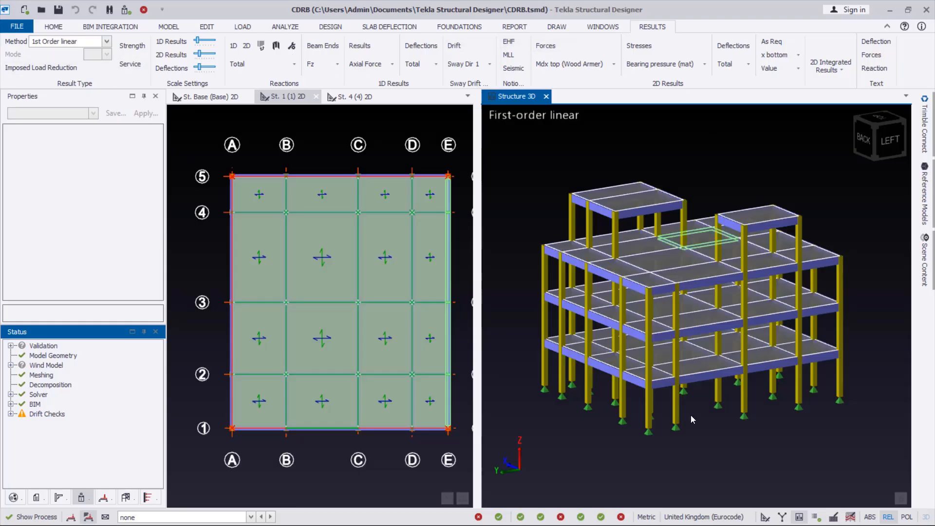
{"action": "scroll", "coordinate": [678, 426], "scroll_direction": "up", "scroll_amount": 3}
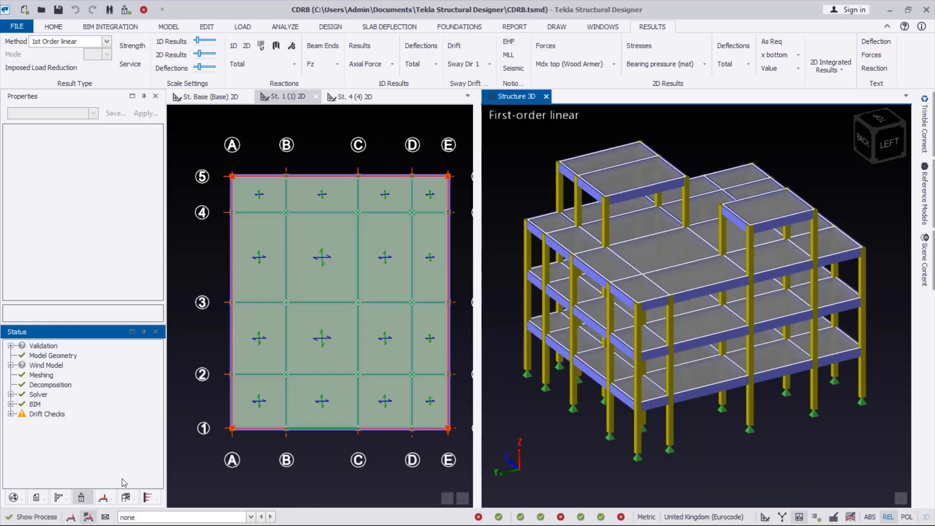
{"action": "left_click", "coordinate": [183, 517]}
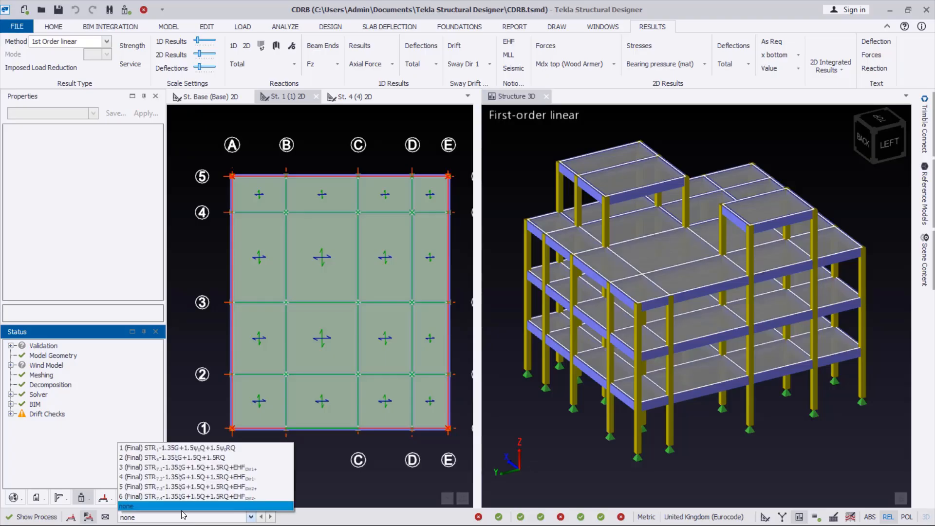
{"action": "left_click", "coordinate": [175, 448]}
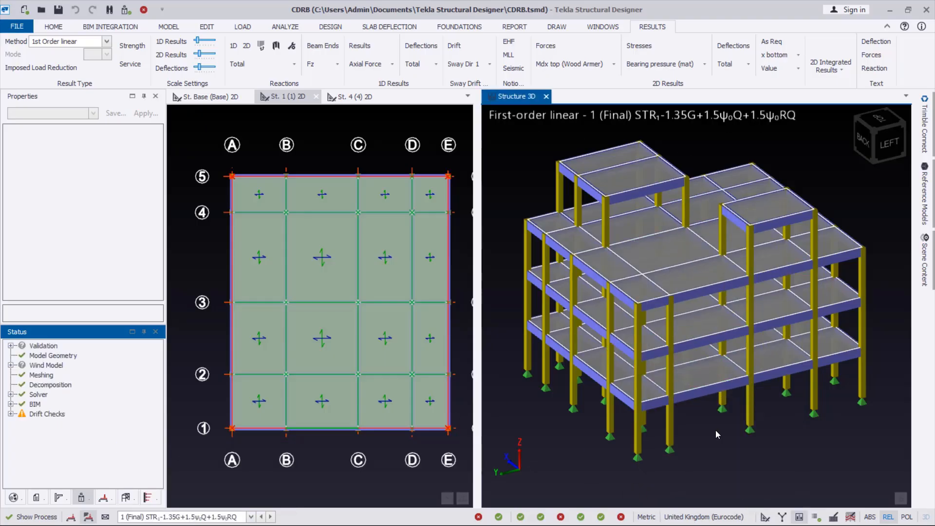
- Display and examine the 1D axial force and Shear Major diagrams of the frame for the selected STR combination
{"action": "left_click", "coordinate": [361, 49]}
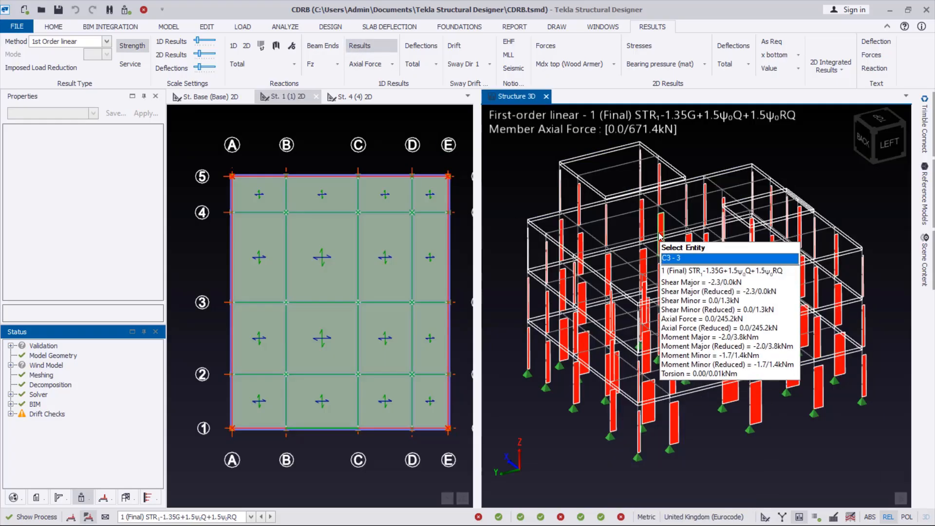
{"action": "mouse_move", "coordinate": [653, 403]}
{"action": "right_mouse_down"}
{"action": "mouse_move", "coordinate": [653, 382]}
{"action": "mouse_move", "coordinate": [654, 401]}
{"action": "right_mouse_up"}
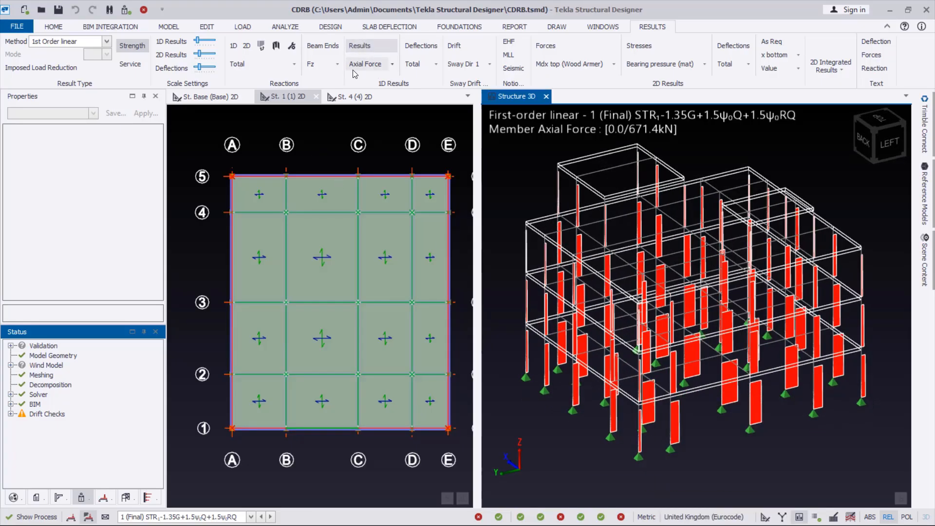
{"action": "left_click", "coordinate": [393, 64]}
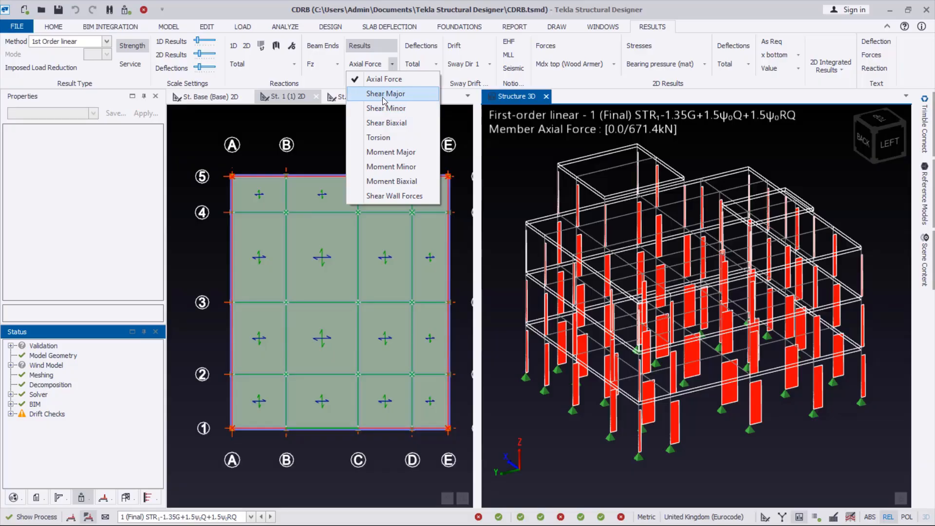
{"action": "left_click", "coordinate": [384, 93]}
{"action": "scroll", "coordinate": [689, 397], "scroll_direction": "up", "scroll_amount": 2}
{"action": "scroll", "coordinate": [689, 397], "scroll_direction": "down", "scroll_amount": 1}
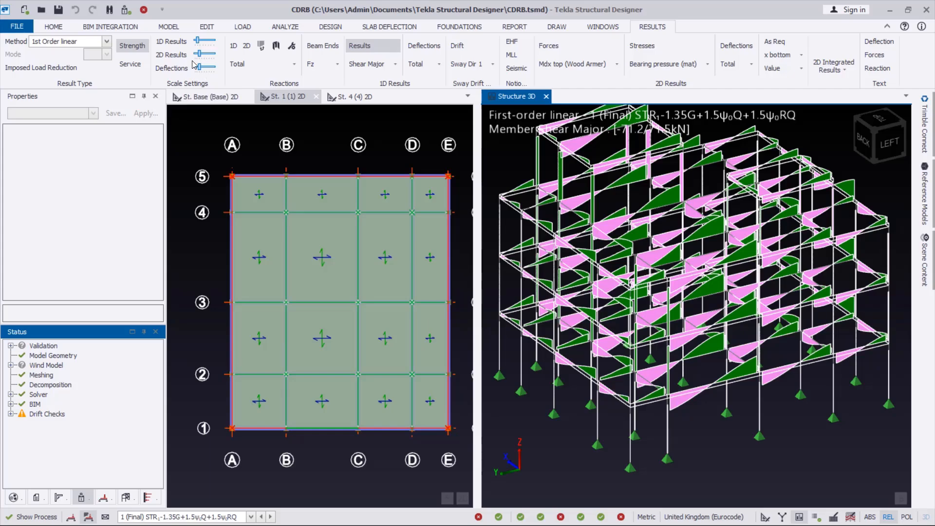
{"action": "mouse_move", "coordinate": [197, 43]}
{"action": "left_mouse_down"}
{"action": "mouse_move", "coordinate": [208, 43]}
{"action": "mouse_move", "coordinate": [197, 43]}
{"action": "left_mouse_up"}
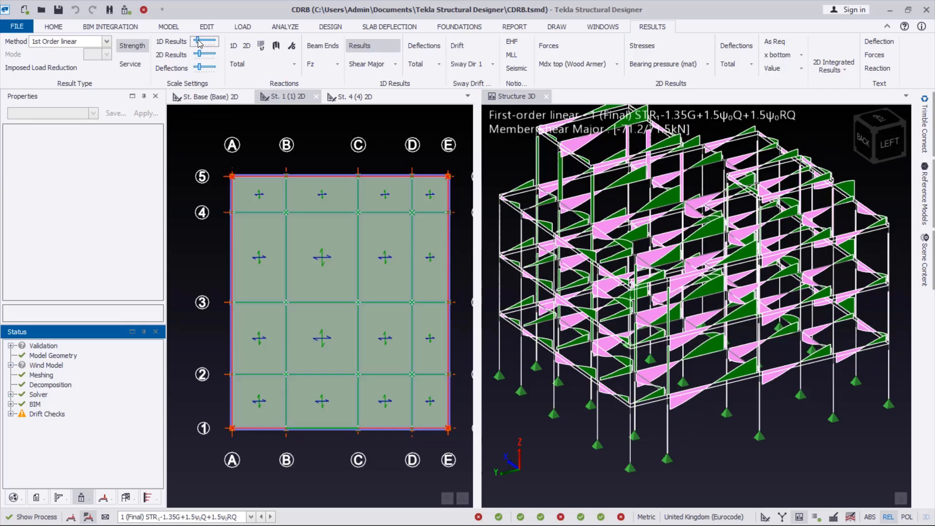
{"action": "mouse_move", "coordinate": [575, 323]}
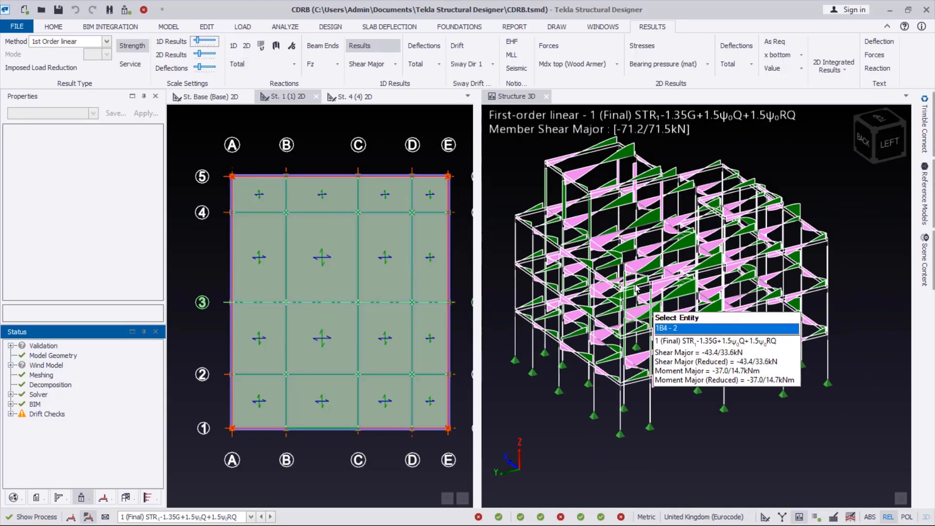
- Display the 1D Moment Major diagram of the frame and inspect the member values
{"action": "left_click", "coordinate": [367, 97]}
{"action": "left_click", "coordinate": [395, 64]}
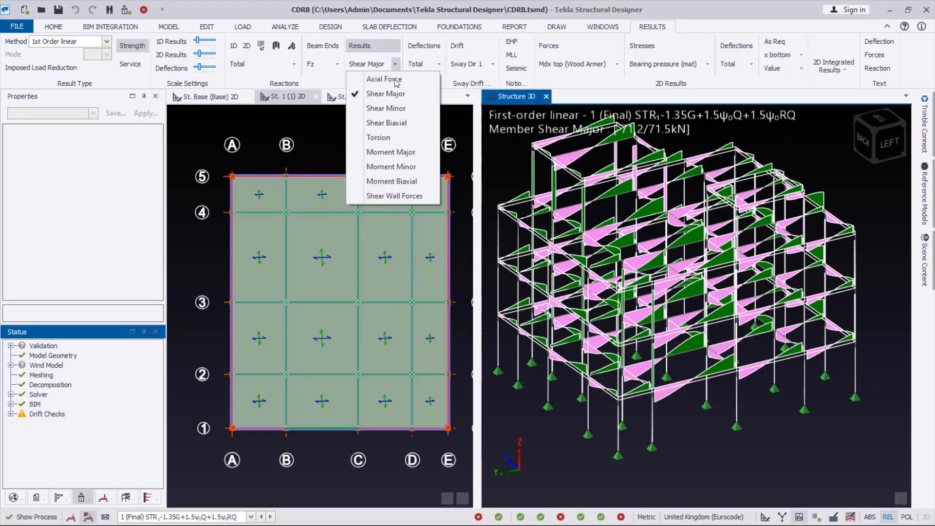
{"action": "left_click", "coordinate": [391, 152]}
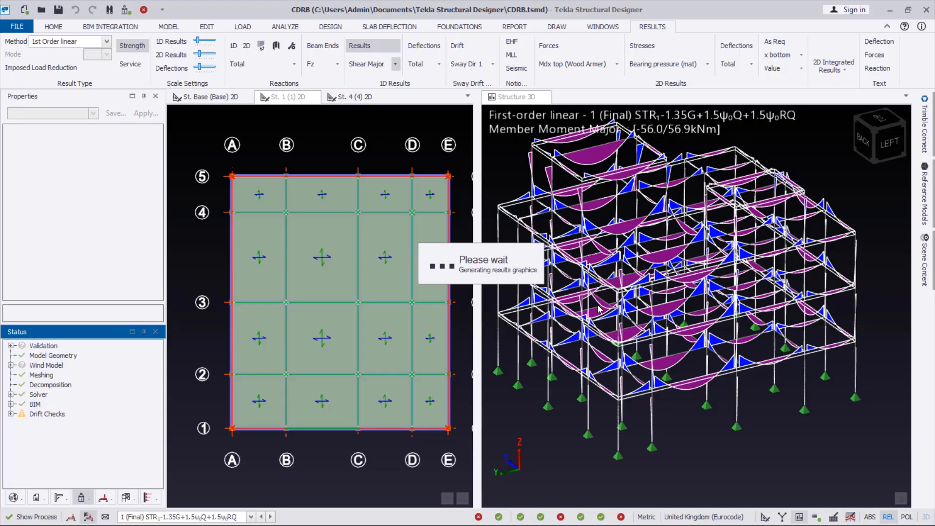
{"action": "mouse_move", "coordinate": [668, 347]}
{"action": "scroll", "coordinate": [720, 406], "scroll_direction": "down", "scroll_amount": 1}
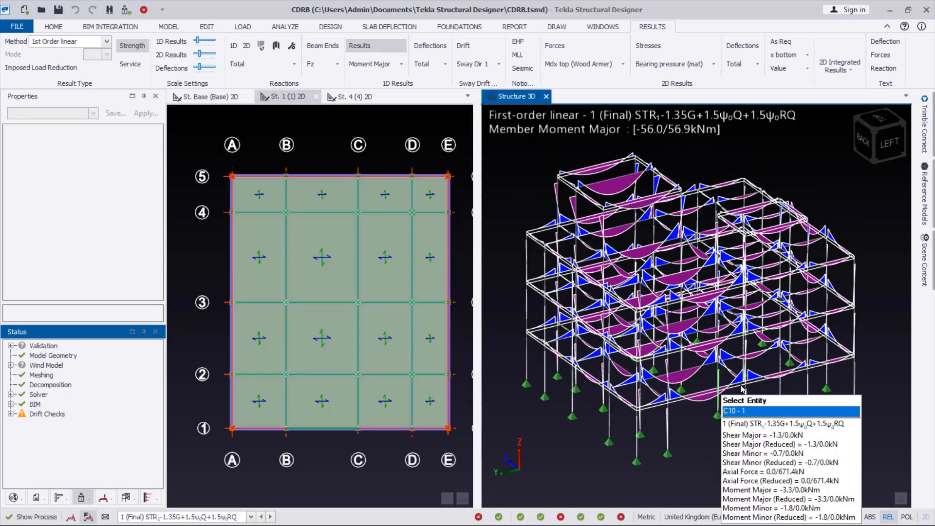
- Overlay the 1D total deflections on the Moment Major diagram in Structure 3D, switch to Service results and enlarge the deflection scale
{"action": "right_click", "coordinate": [508, 160]}
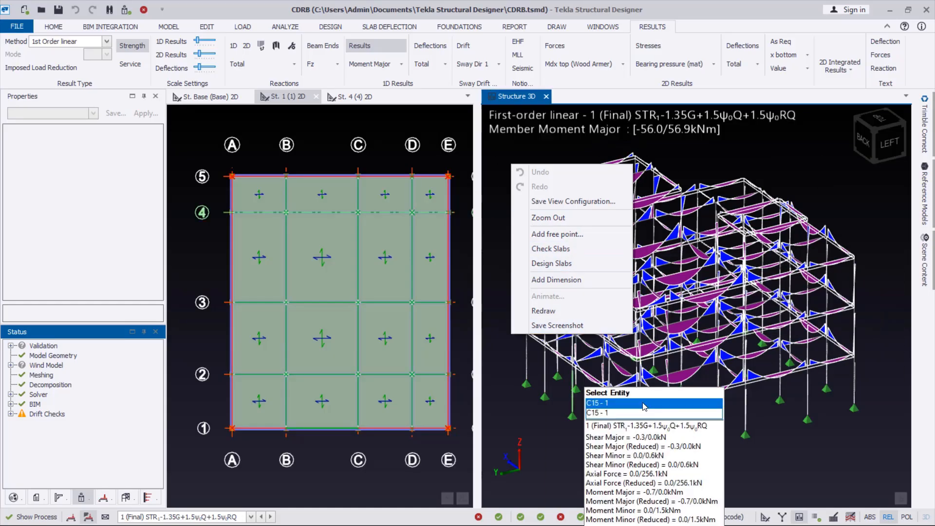
{"action": "left_click", "coordinate": [793, 156]}
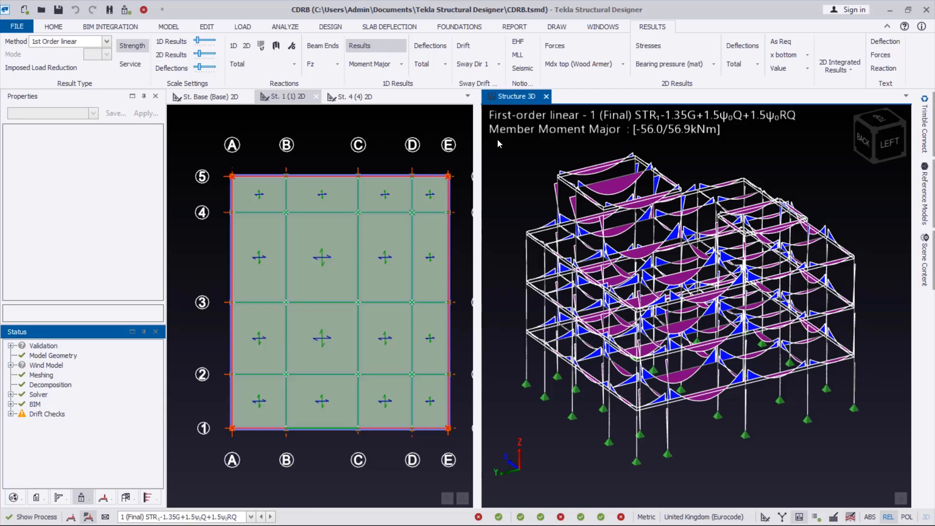
{"action": "left_click", "coordinate": [431, 48]}
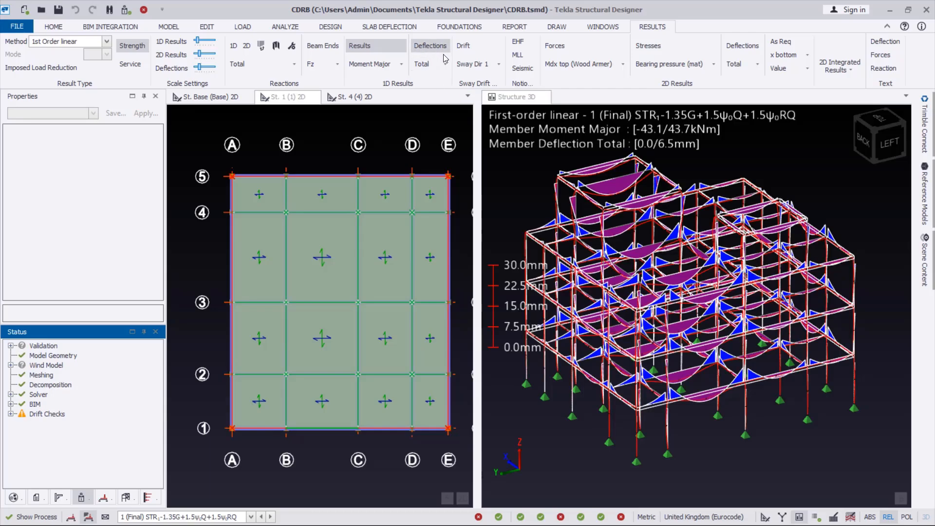
{"action": "middle_click_drag", "start_coordinate": [731, 387], "coordinate": [808, 366]}
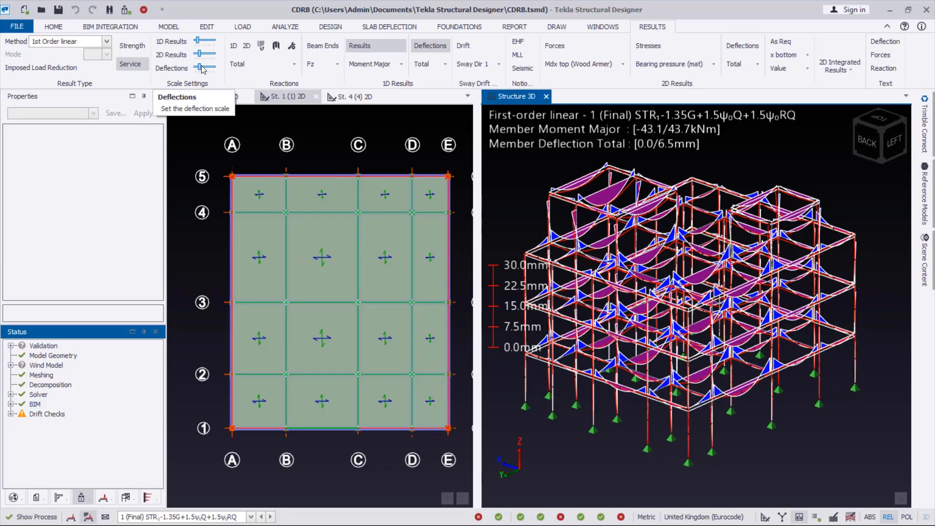
{"action": "left_click_drag", "start_coordinate": [202, 70], "coordinate": [207, 68]}
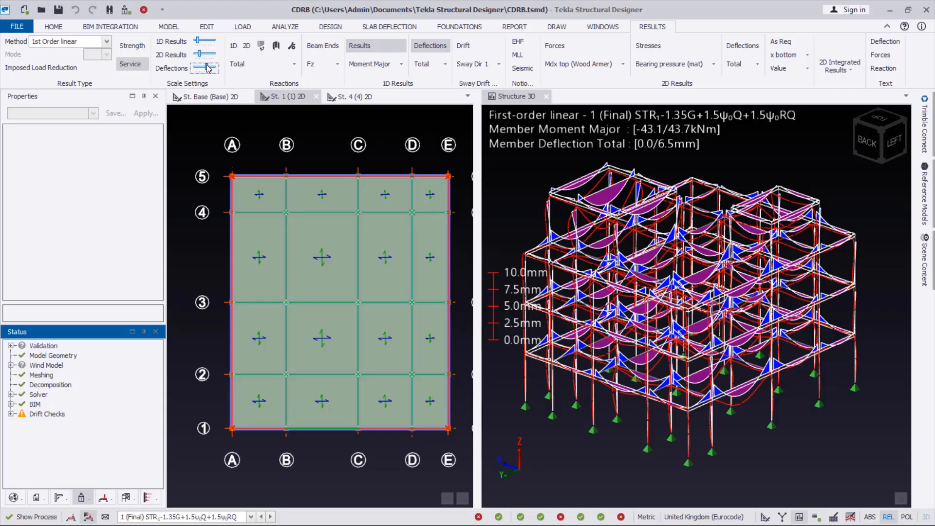
- Animate the frame's deflected shape in Structure 3D and close the animation after viewing it
{"action": "right_click", "coordinate": [754, 150]}
{"action": "left_click", "coordinate": [754, 149]}
{"action": "right_click", "coordinate": [754, 149]}
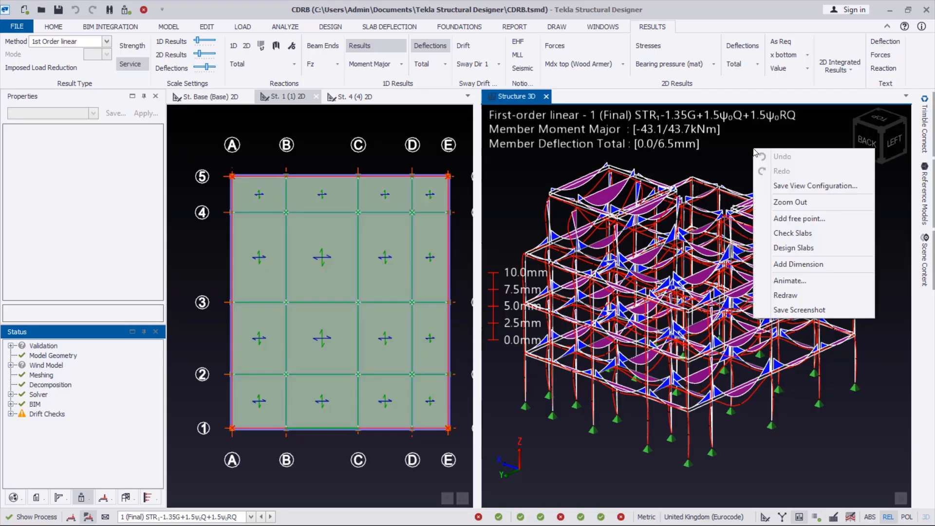
{"action": "left_click", "coordinate": [786, 280]}
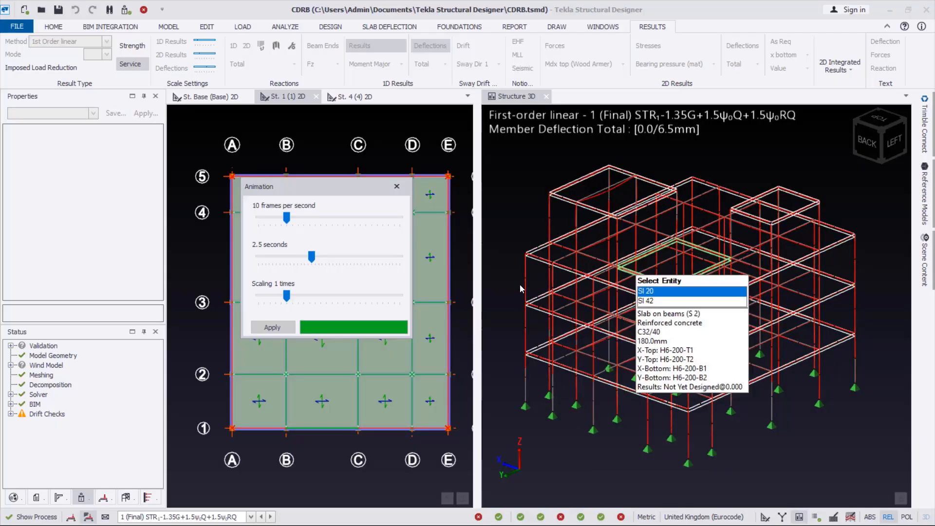
{"action": "left_click", "coordinate": [396, 186]}
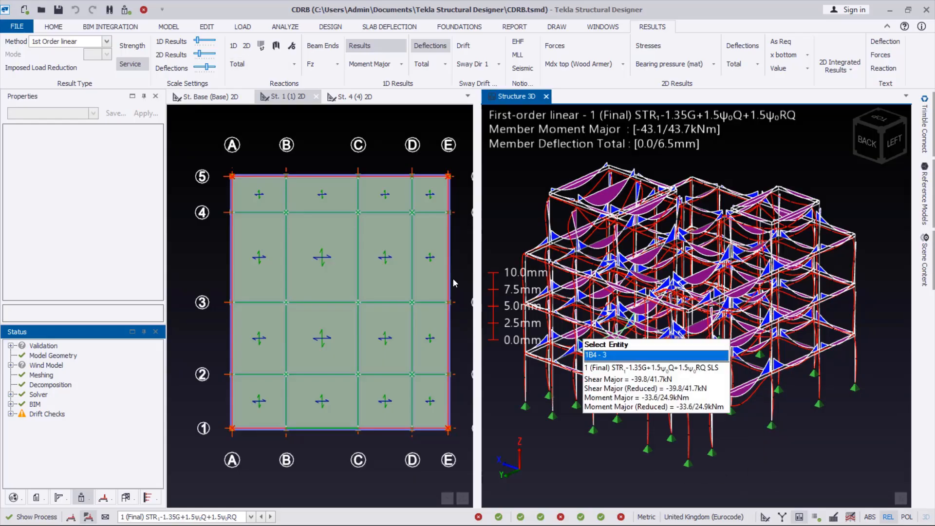
- Display the total 1D support reactions at the column bases, examine them and hide them again
{"action": "left_click", "coordinate": [237, 49]}
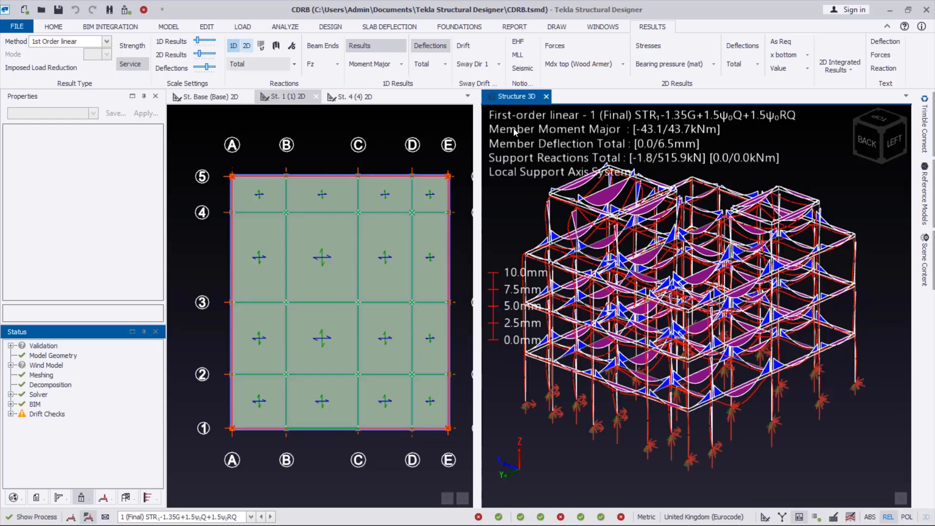
{"action": "left_click", "coordinate": [885, 68]}
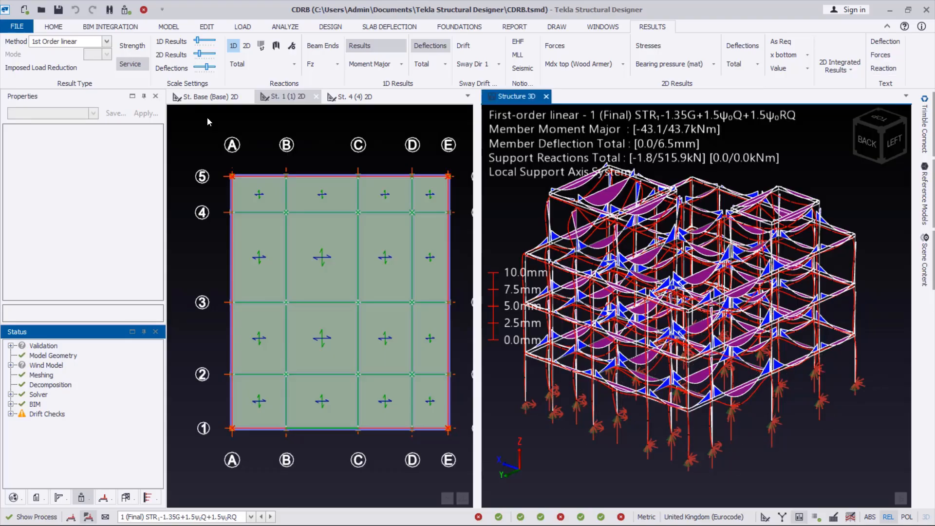
{"action": "left_click", "coordinate": [233, 47]}
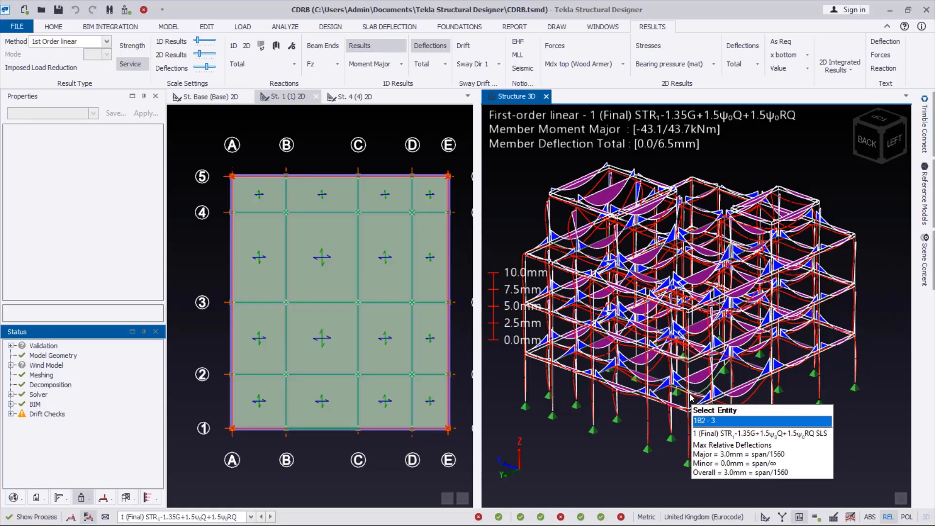
- Inspect the frame's moment and deflection diagrams from another angle and clear the 1D results and deflections
{"action": "mouse_move", "coordinate": [686, 328]}
{"action": "right_mouse_down"}
{"action": "mouse_move", "coordinate": [678, 345]}
{"action": "mouse_move", "coordinate": [682, 336]}
{"action": "right_mouse_up"}
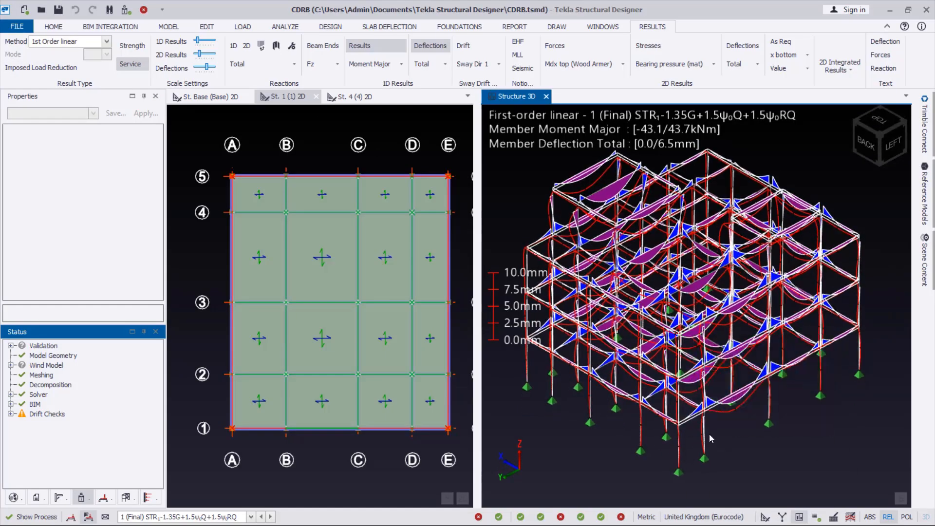
{"action": "scroll", "coordinate": [710, 435], "scroll_direction": "up", "scroll_amount": 2}
{"action": "scroll", "coordinate": [726, 334], "scroll_direction": "down", "scroll_amount": 3}
{"action": "right_click_drag", "start_coordinate": [641, 372], "coordinate": [641, 362]}
{"action": "scroll", "coordinate": [715, 225], "scroll_direction": "up", "scroll_amount": 1}
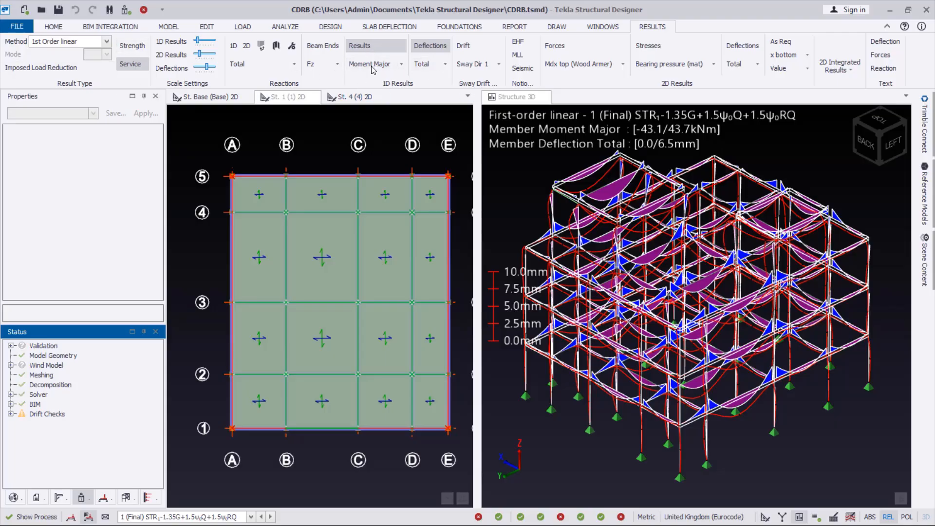
{"action": "left_click", "coordinate": [430, 46]}
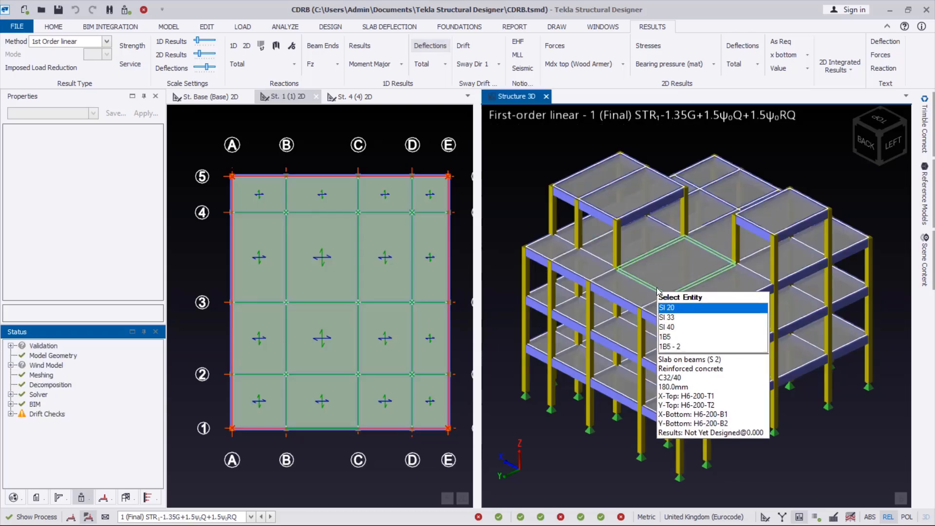
{"action": "scroll", "coordinate": [712, 395], "scroll_direction": "down", "scroll_amount": 3}
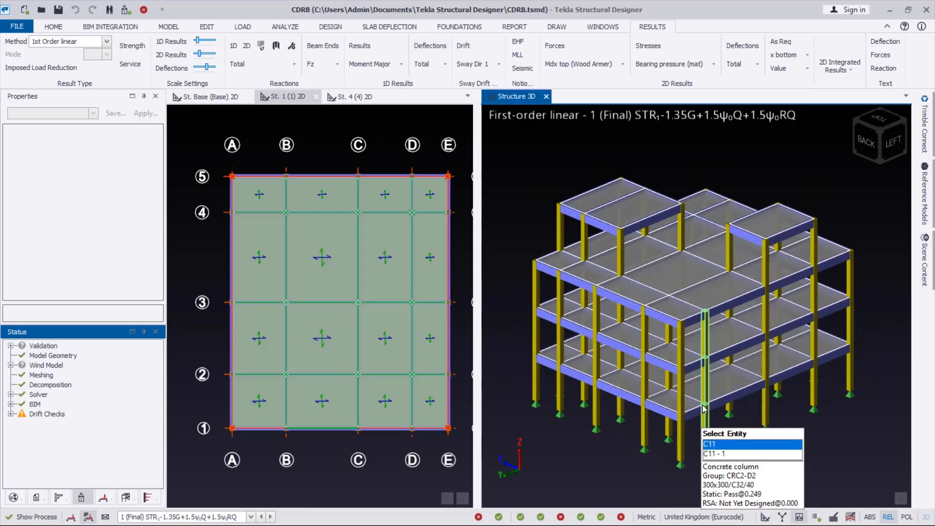
- Set the result method to FE chase-down and examine the slabs' σx top (in-plane axial) stress contours
{"action": "left_click", "coordinate": [106, 42]}
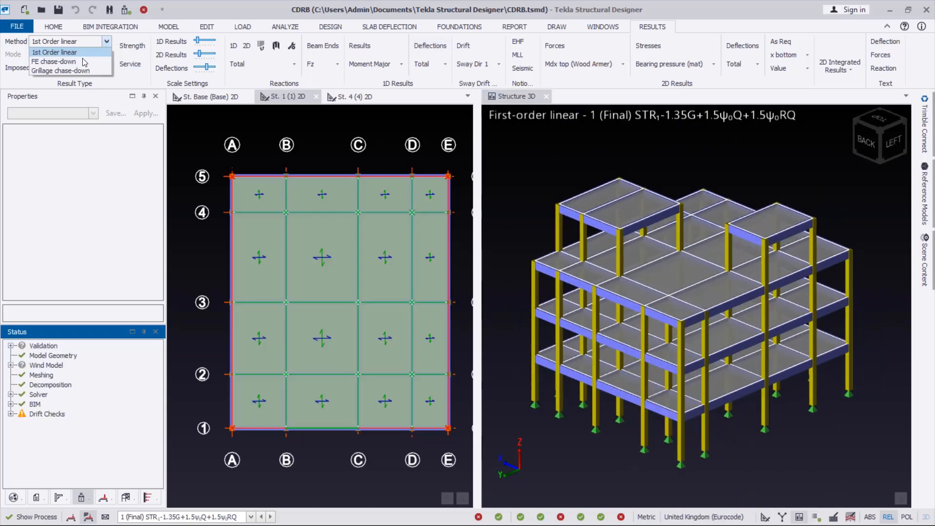
{"action": "left_click", "coordinate": [57, 63]}
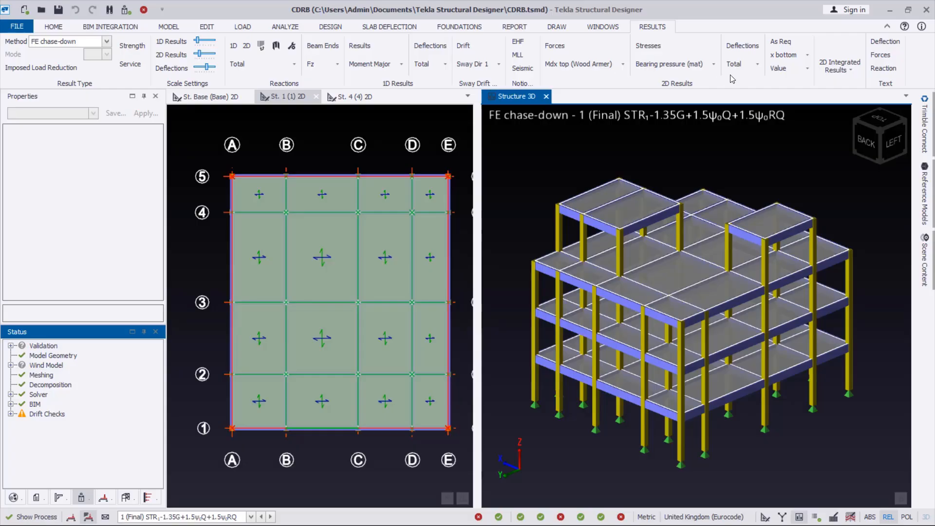
{"action": "left_click", "coordinate": [648, 49]}
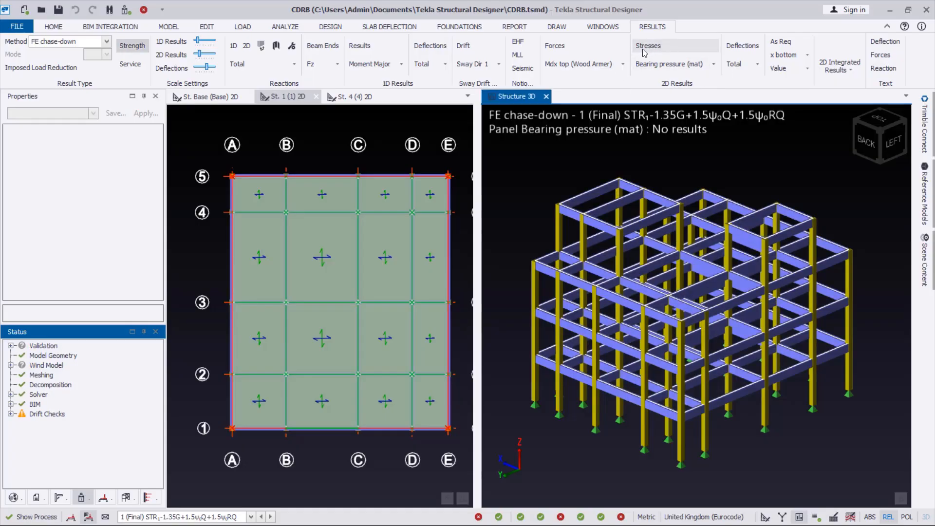
{"action": "left_click", "coordinate": [714, 64]}
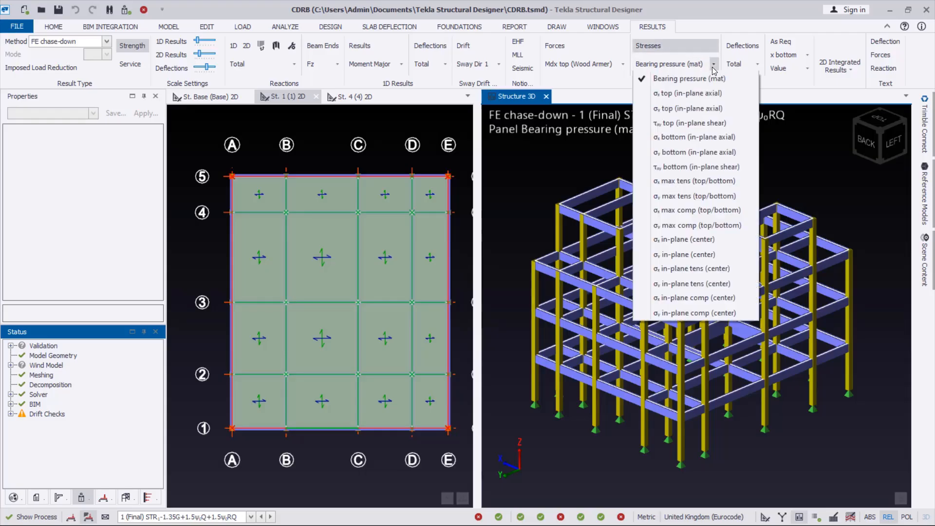
{"action": "left_click", "coordinate": [692, 92]}
{"action": "scroll", "coordinate": [714, 368], "scroll_direction": "up", "scroll_amount": 1}
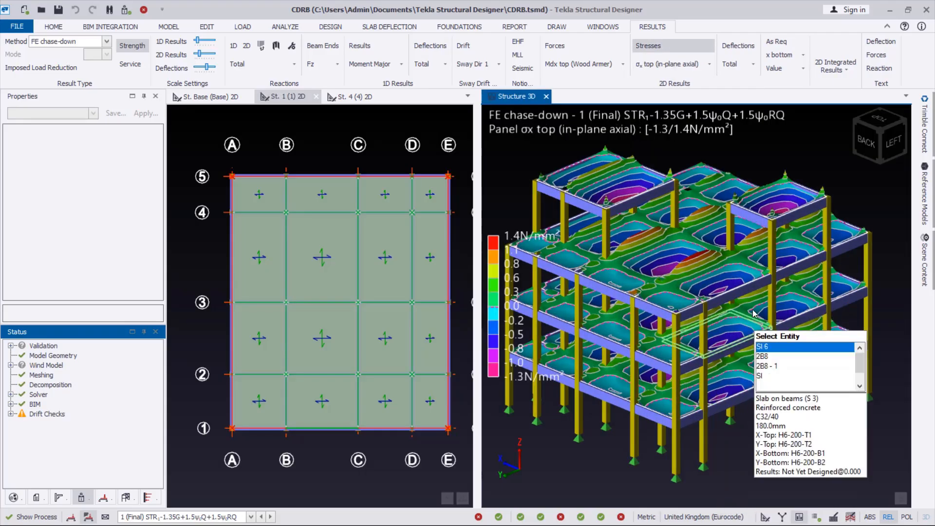
{"action": "scroll", "coordinate": [748, 319], "scroll_direction": "down", "scroll_amount": 1}
{"action": "right_click_drag", "start_coordinate": [703, 428], "coordinate": [700, 447]}
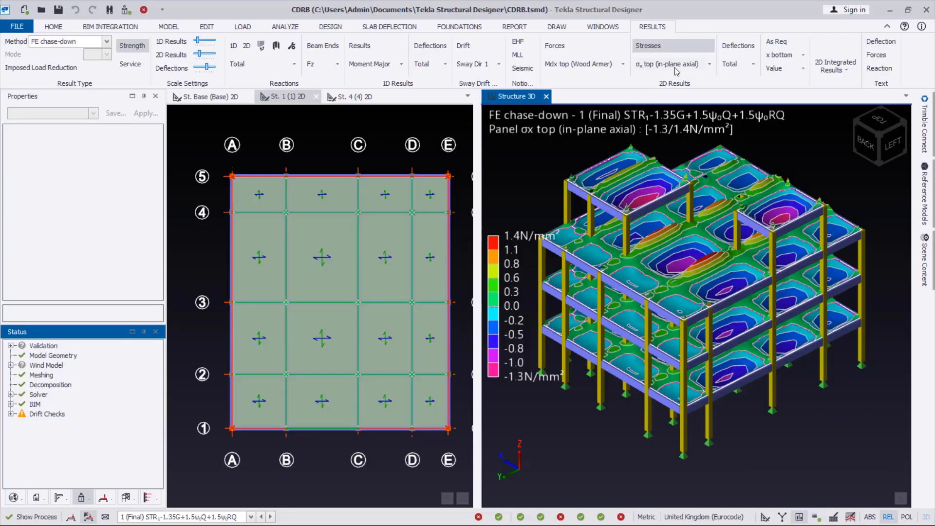
- Review the slabs' 2D force contours for Mdx top, Mdx bottom and Mdy top (Wood Armer)
{"action": "left_click", "coordinate": [560, 51]}
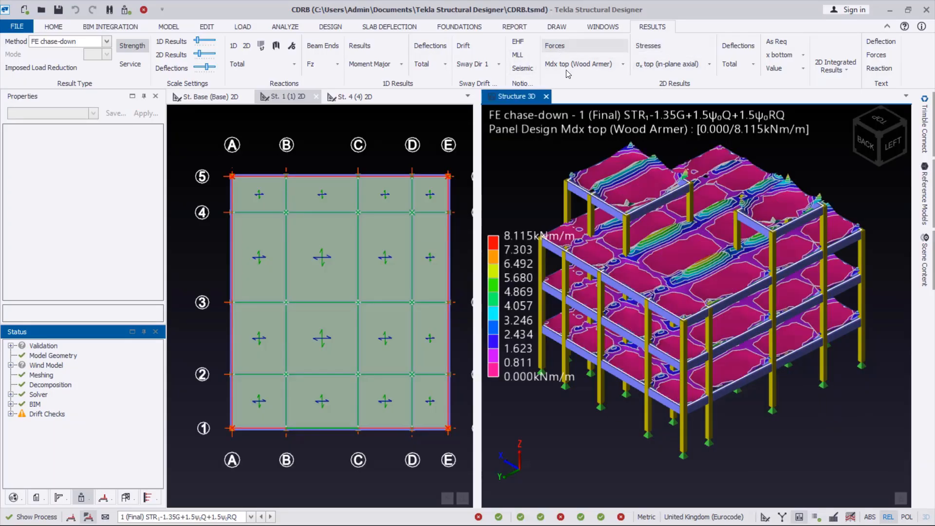
{"action": "left_click", "coordinate": [623, 64]}
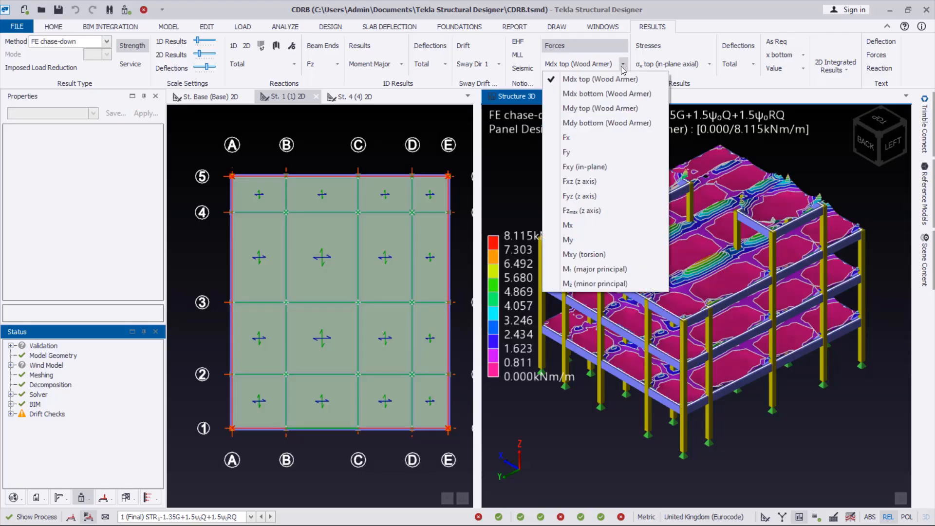
{"action": "left_click", "coordinate": [586, 98]}
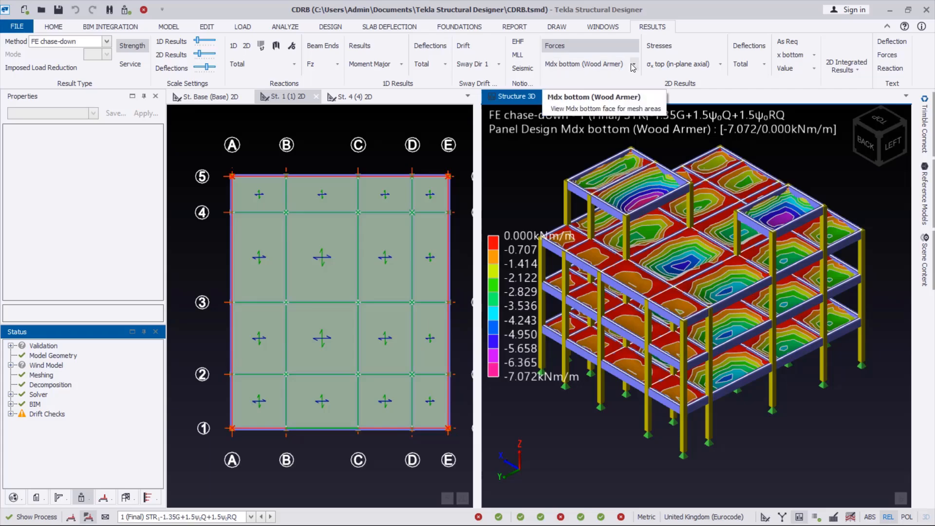
{"action": "left_click", "coordinate": [627, 68]}
{"action": "left_click", "coordinate": [590, 108]}
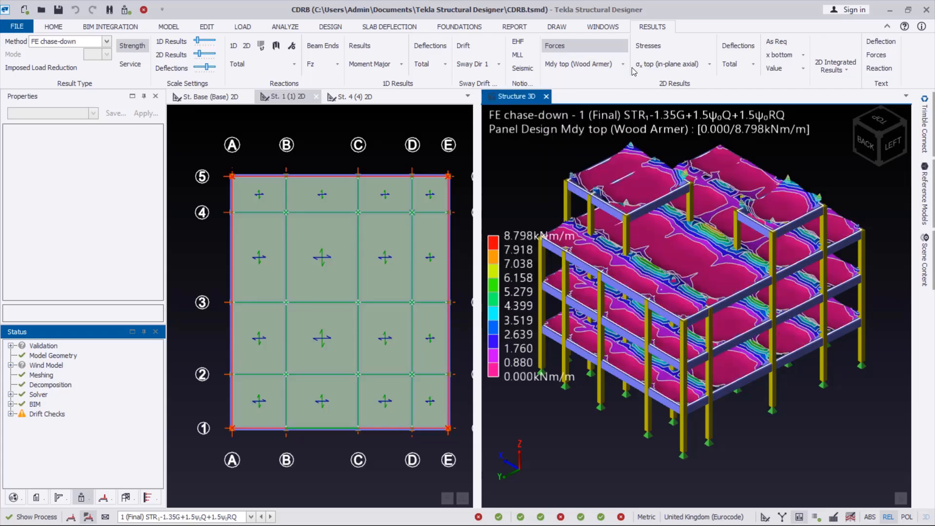
- Review the slabs' 2D force contours for Fx and Mdy bottom (Wood Armer)
{"action": "left_click", "coordinate": [622, 64]}
{"action": "left_click", "coordinate": [584, 141]}
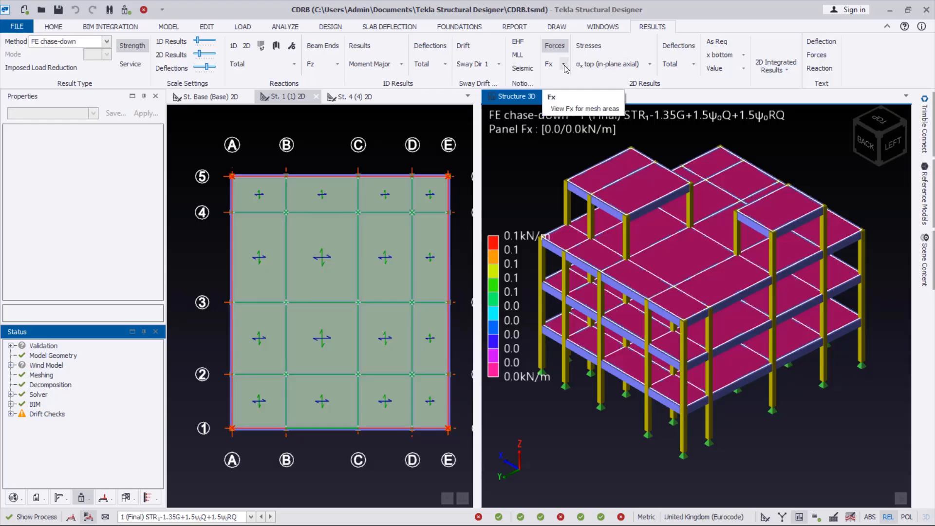
{"action": "left_click", "coordinate": [563, 65]}
{"action": "left_click", "coordinate": [595, 122]}
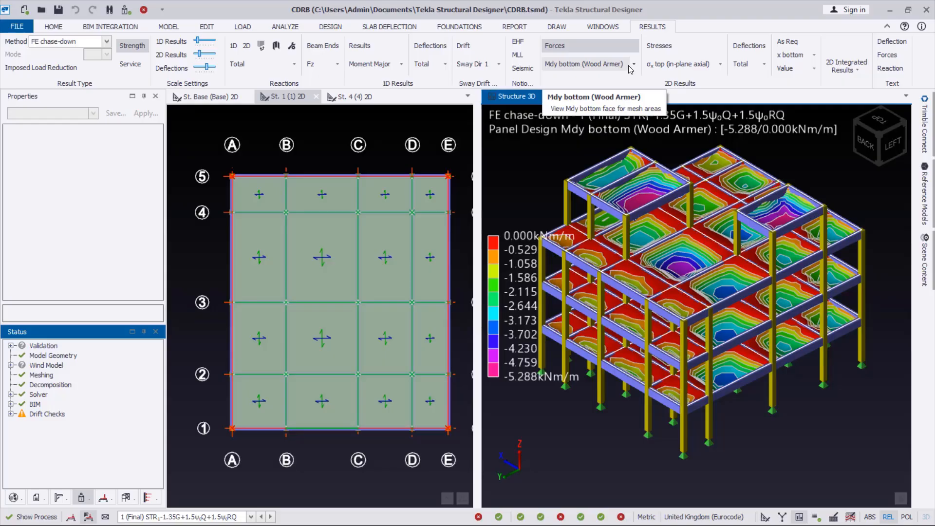
{"action": "left_click", "coordinate": [631, 68]}
{"action": "left_click", "coordinate": [634, 65]}
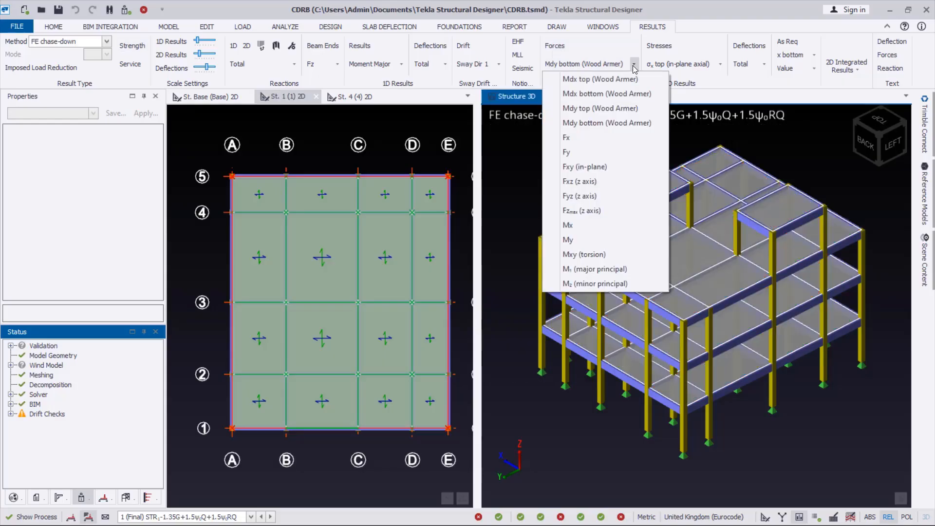
{"action": "left_click", "coordinate": [567, 51]}
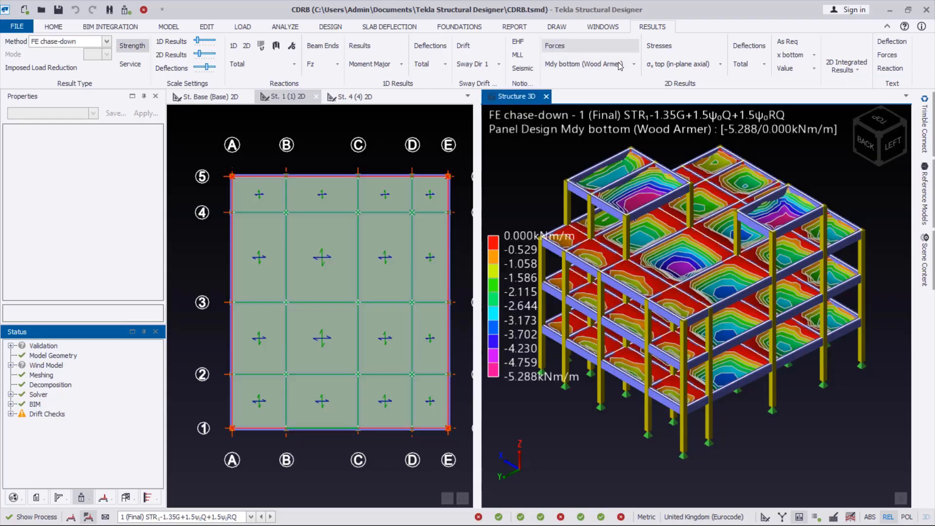
- Review the slabs' 2D force contours for Mx, My and Mxy (torsion)
{"action": "left_click", "coordinate": [634, 66]}
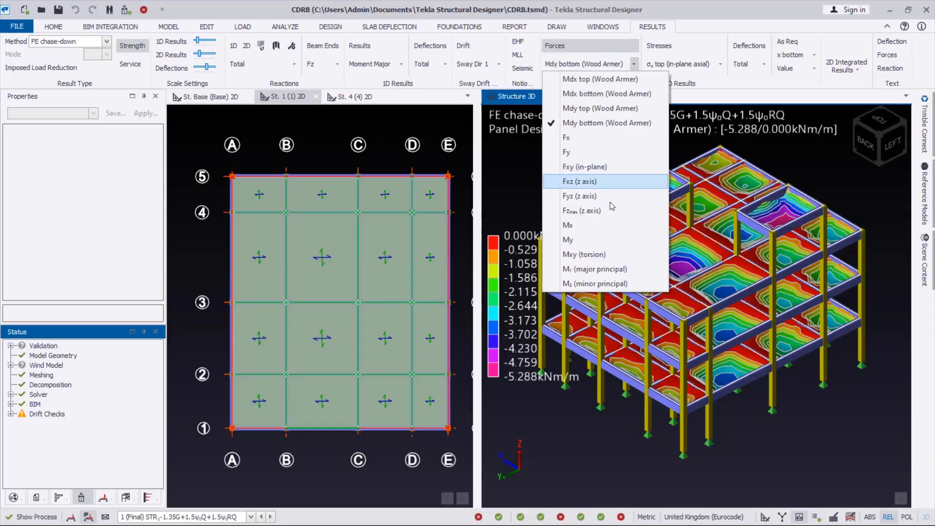
{"action": "left_click", "coordinate": [639, 124]}
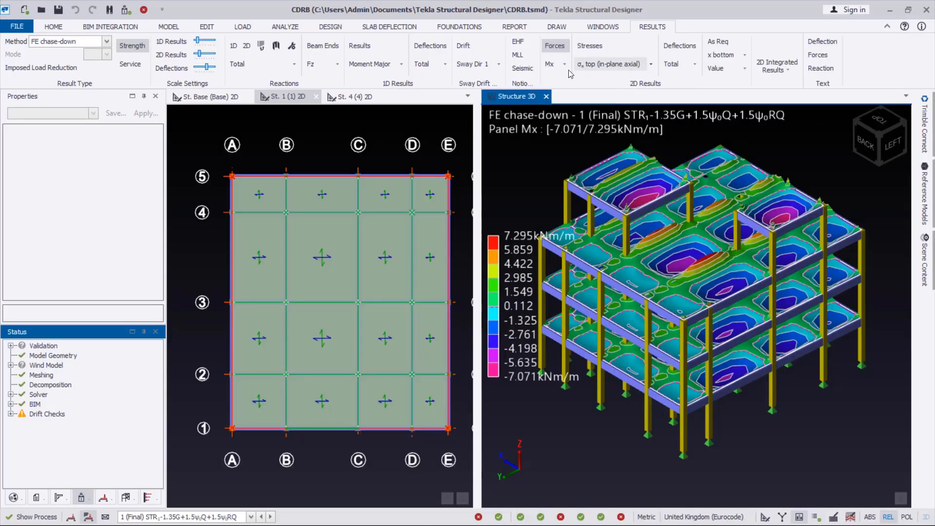
{"action": "left_click", "coordinate": [565, 65]}
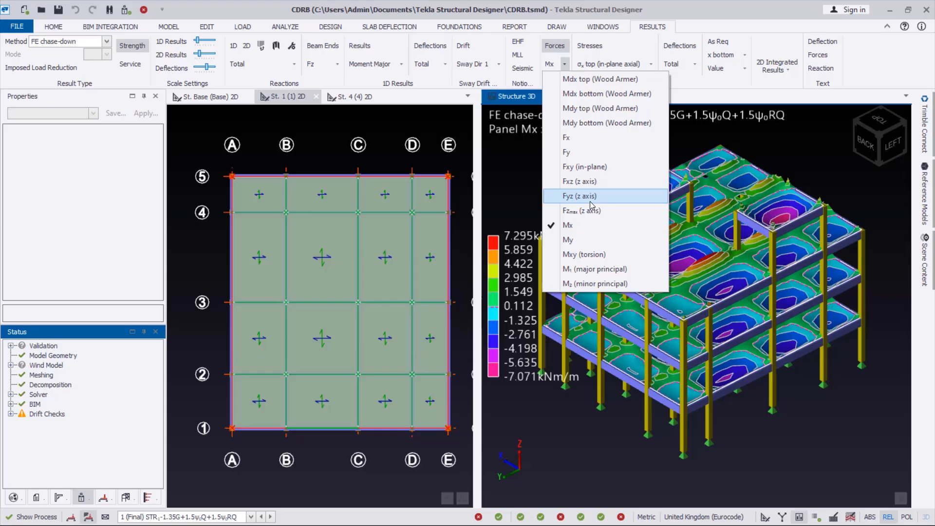
{"action": "left_click", "coordinate": [589, 240]}
{"action": "left_click", "coordinate": [565, 64]}
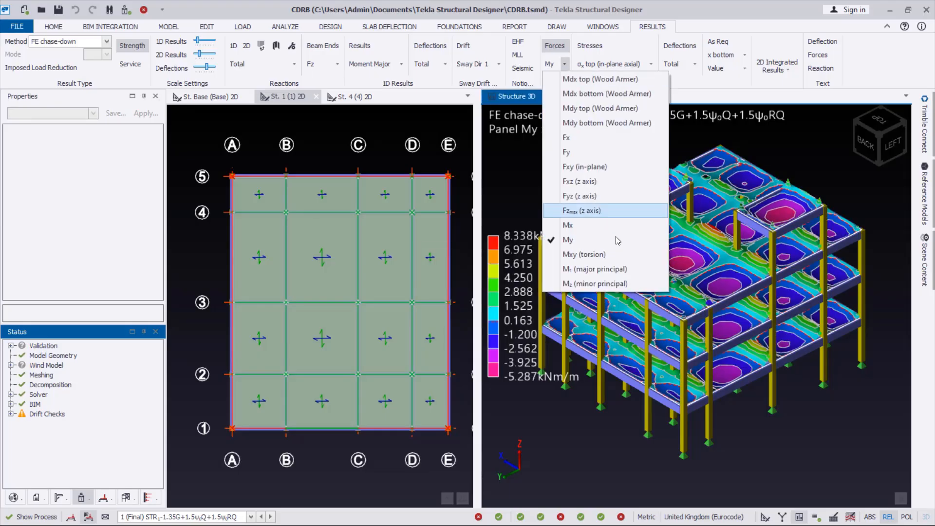
{"action": "left_click", "coordinate": [575, 254]}
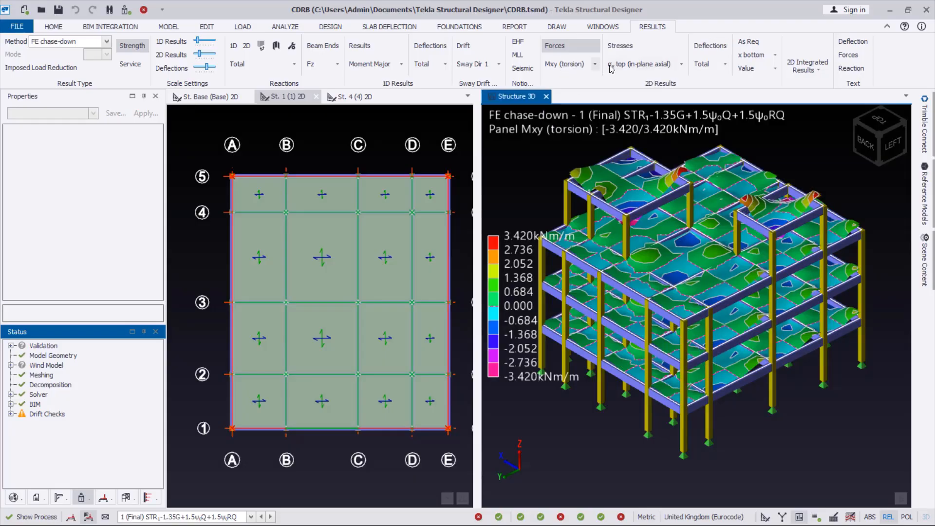
- Review the slabs' 2D force contours for M1 (major principal) and M2 (minor principal), inspecting M2 from another angle
{"action": "left_click", "coordinate": [595, 65]}
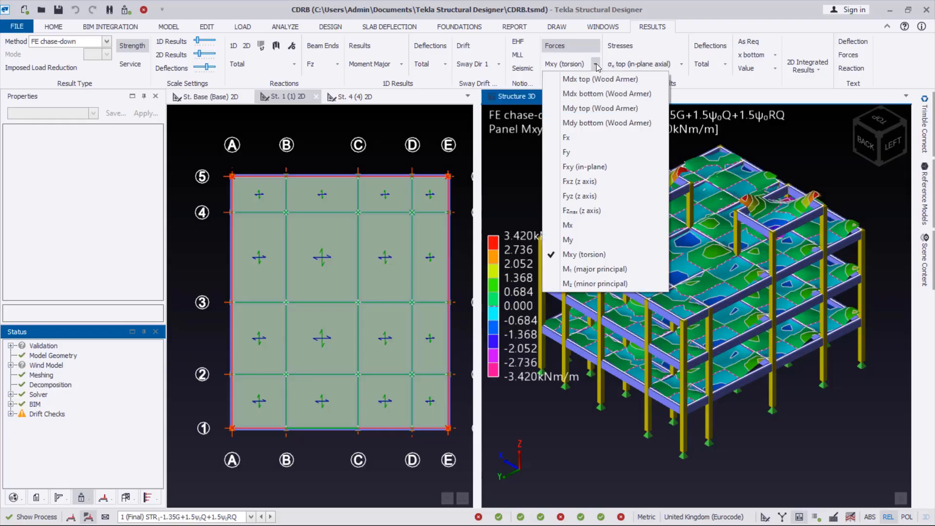
{"action": "left_click", "coordinate": [584, 269]}
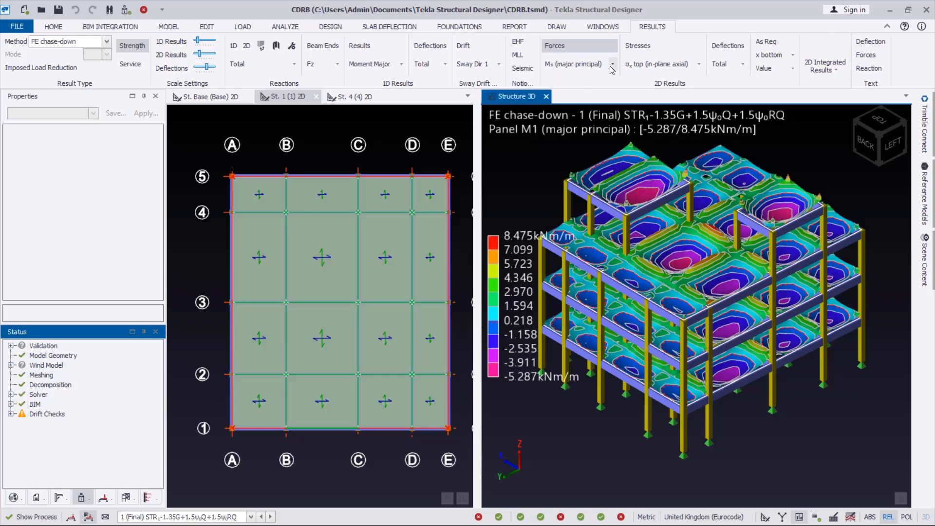
{"action": "left_click", "coordinate": [611, 65]}
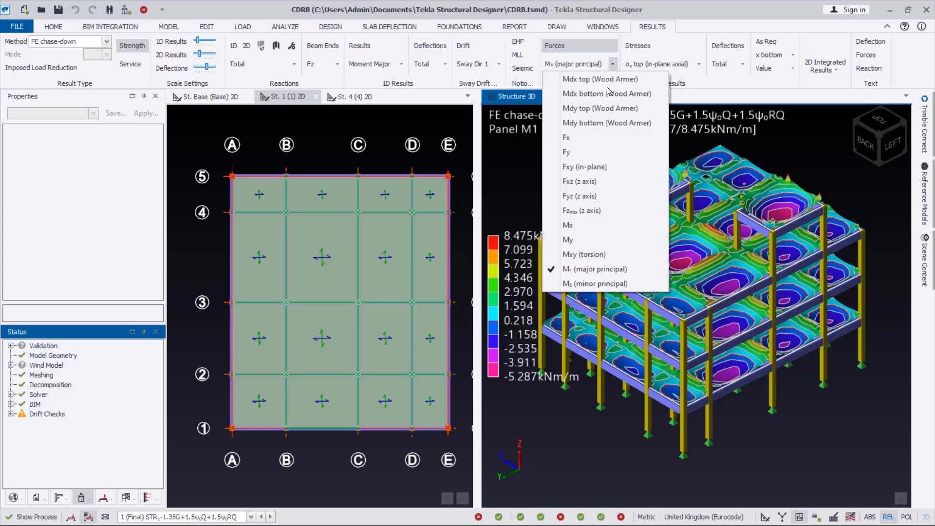
{"action": "left_click", "coordinate": [597, 283]}
{"action": "scroll", "coordinate": [769, 375], "scroll_direction": "down", "scroll_amount": 3}
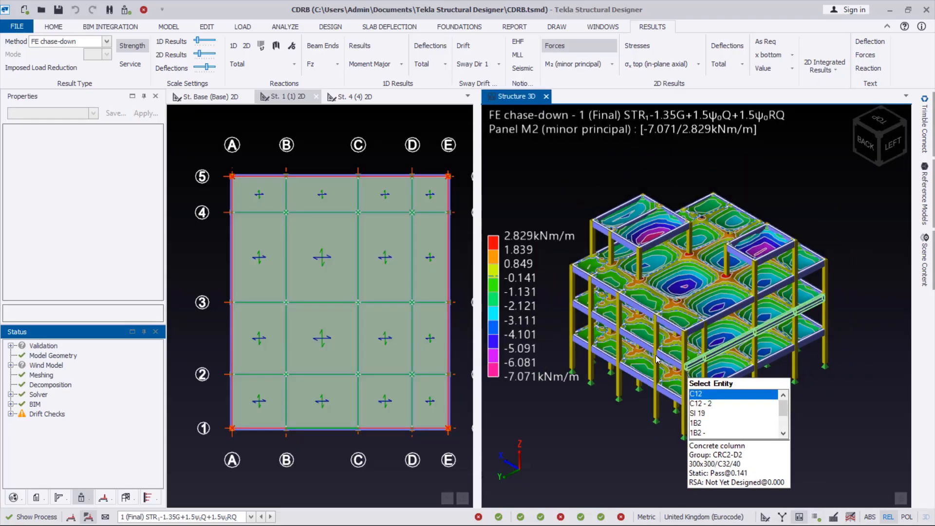
{"action": "mouse_move", "coordinate": [593, 341]}
{"action": "right_click_drag", "start_coordinate": [594, 341], "coordinate": [570, 395]}
{"action": "scroll", "coordinate": [619, 328], "scroll_direction": "up", "scroll_amount": 2}
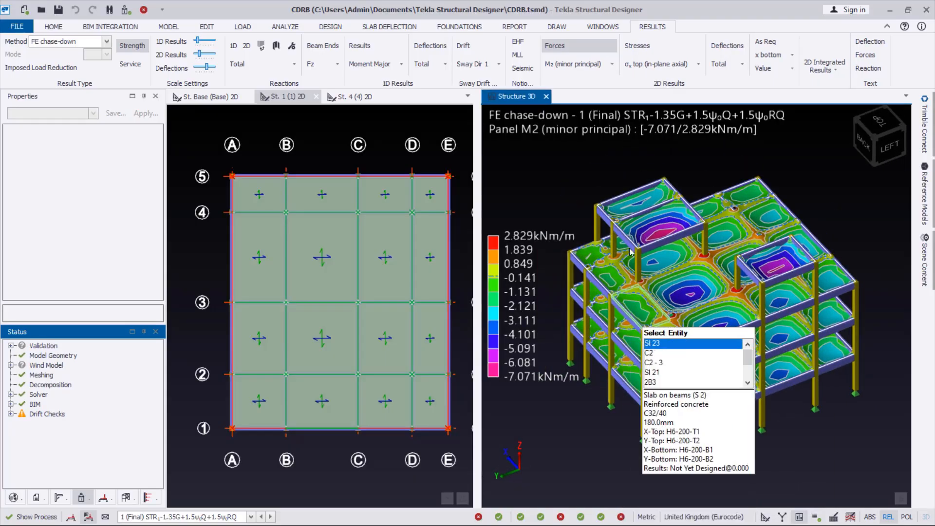
- Switch the 3D structure to the solver view and examine its First-order linear solver model
{"action": "right_click", "coordinate": [511, 99]}
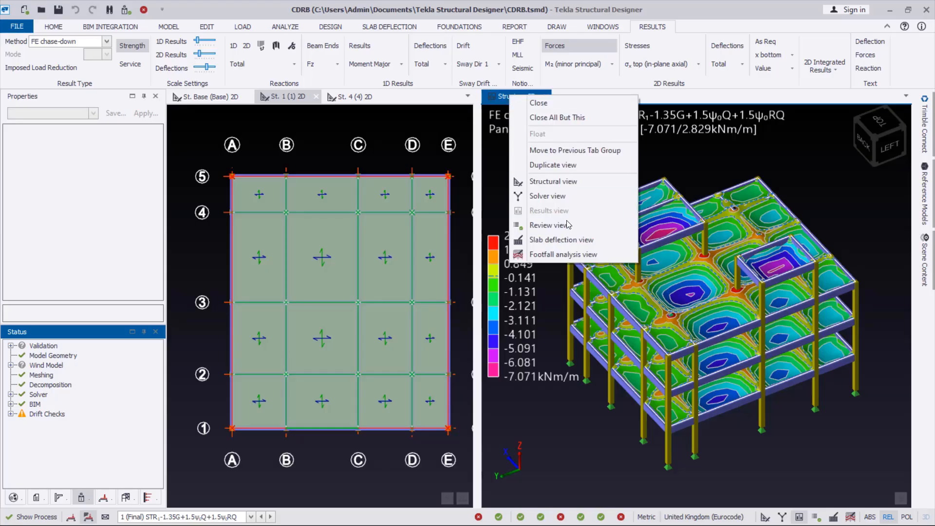
{"action": "left_click", "coordinate": [539, 197]}
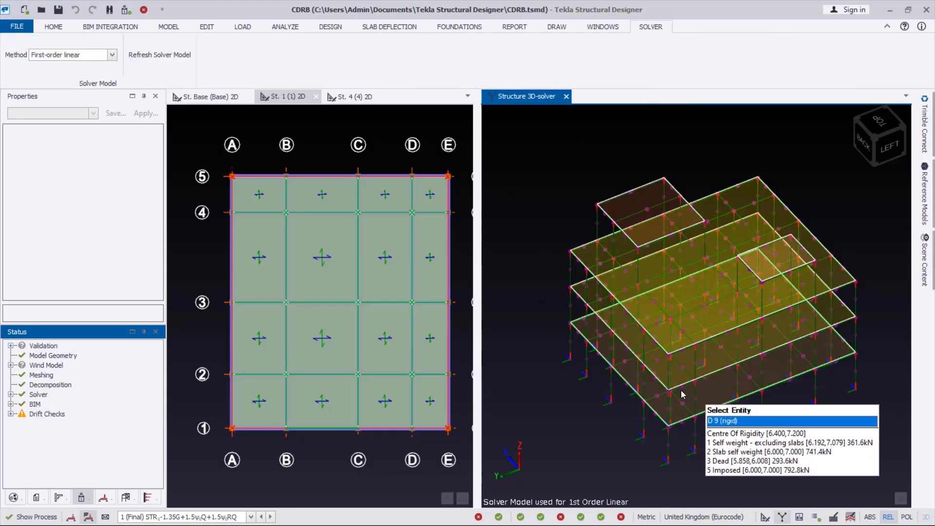
{"action": "scroll", "coordinate": [749, 268], "scroll_direction": "up", "scroll_amount": 3}
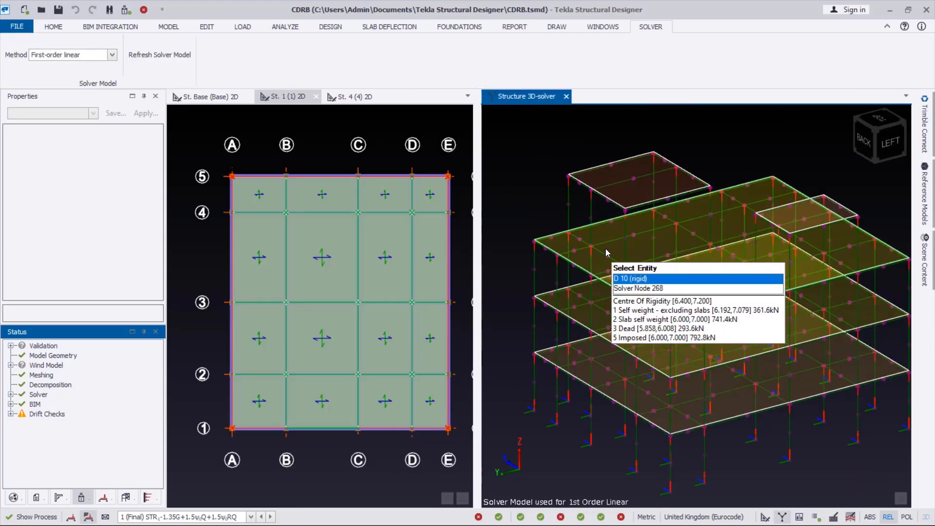
{"action": "scroll", "coordinate": [834, 333], "scroll_direction": "down", "scroll_amount": 3}
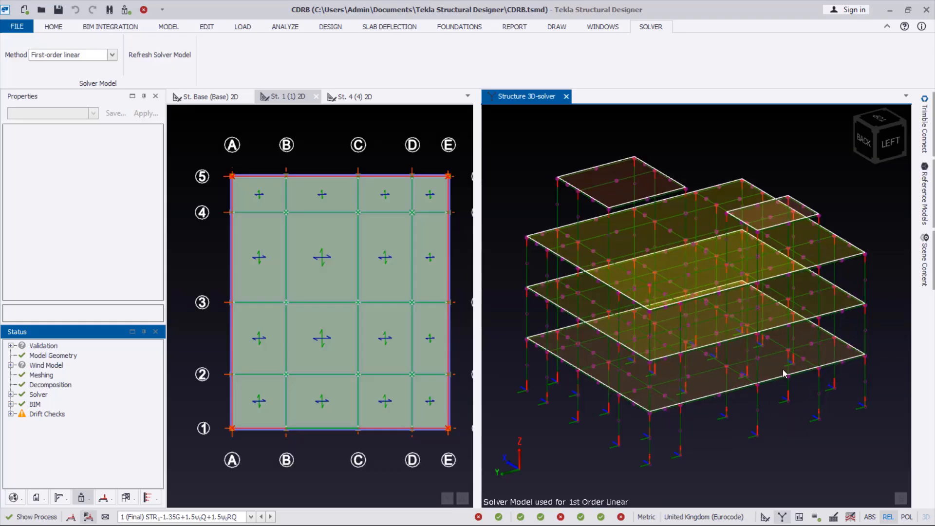
{"action": "left_click", "coordinate": [112, 55]}
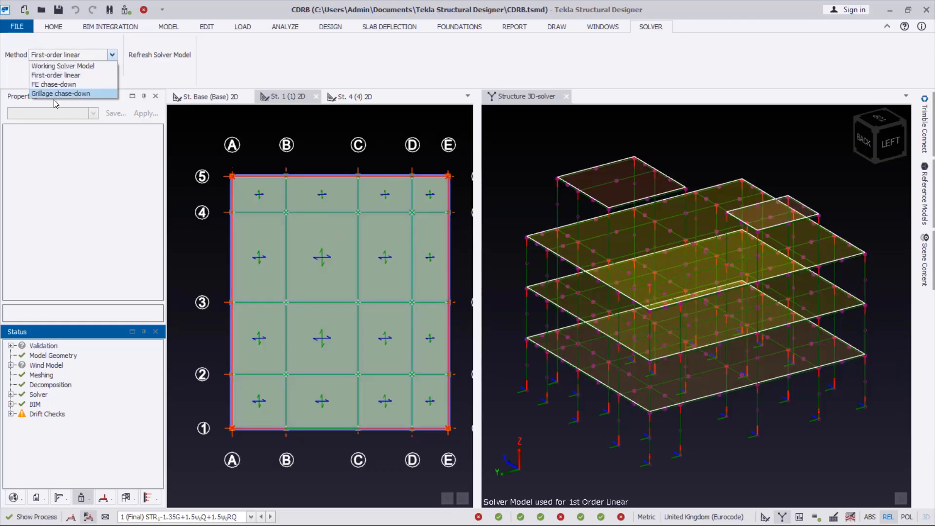
{"action": "left_click", "coordinate": [39, 75]}
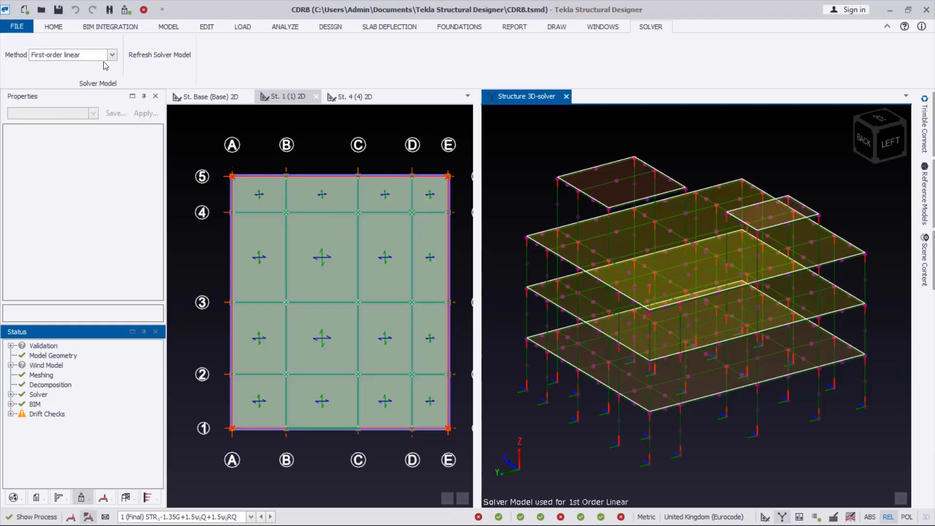
- Set the solver model method to FE chase-down and inspect the slabs' finite element mesh up close
{"action": "left_click", "coordinate": [112, 55]}
{"action": "left_click", "coordinate": [54, 85]}
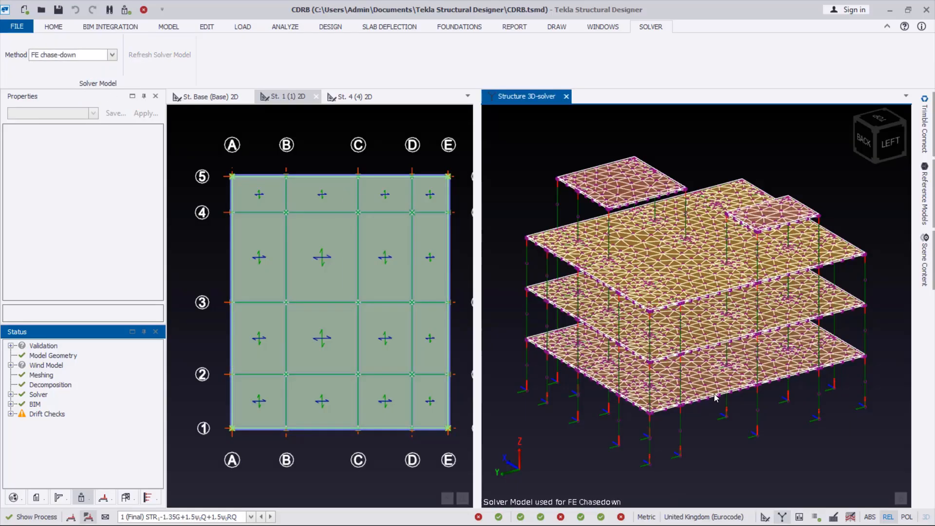
{"action": "mouse_move", "coordinate": [703, 399]}
{"action": "scroll", "coordinate": [711, 336], "scroll_direction": "up", "scroll_amount": 5}
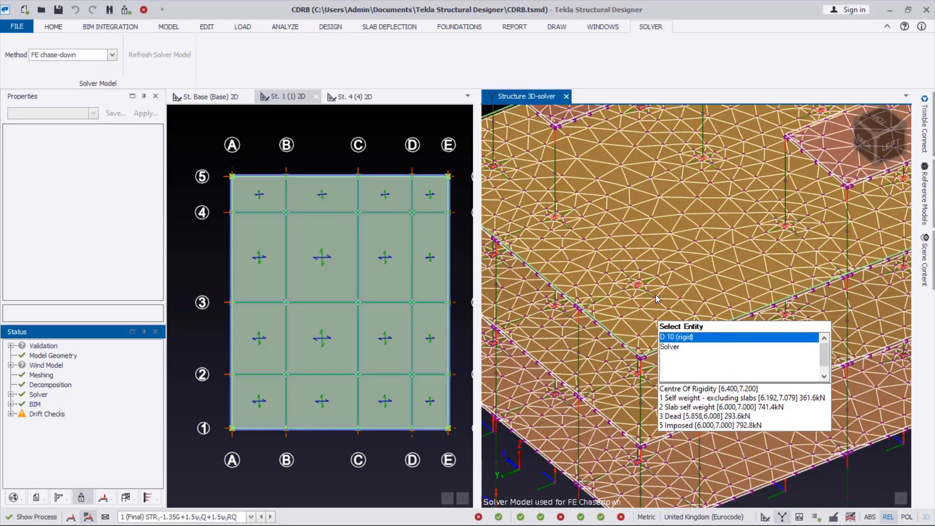
{"action": "scroll", "coordinate": [689, 234], "scroll_direction": "down", "scroll_amount": 1}
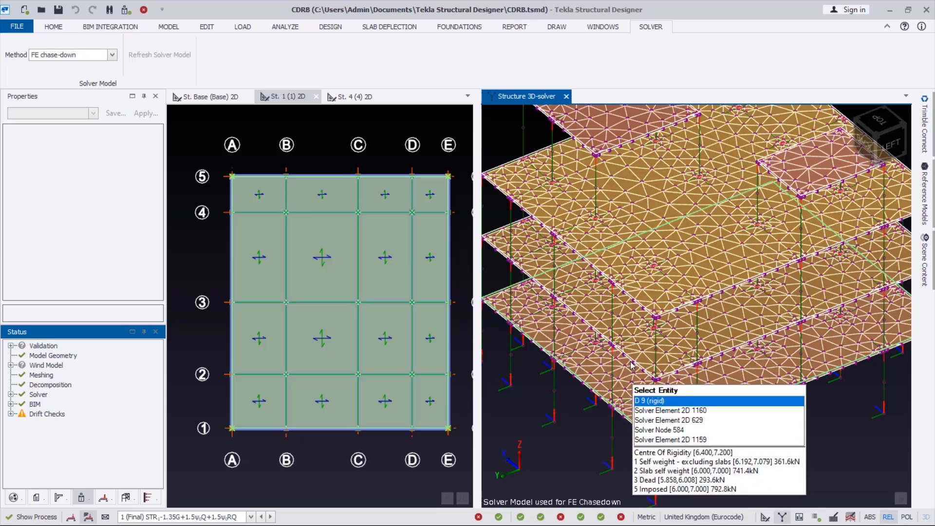
{"action": "mouse_move", "coordinate": [629, 377]}
{"action": "right_mouse_down"}
{"action": "mouse_move", "coordinate": [635, 348]}
{"action": "mouse_move", "coordinate": [640, 365]}
{"action": "right_mouse_up"}
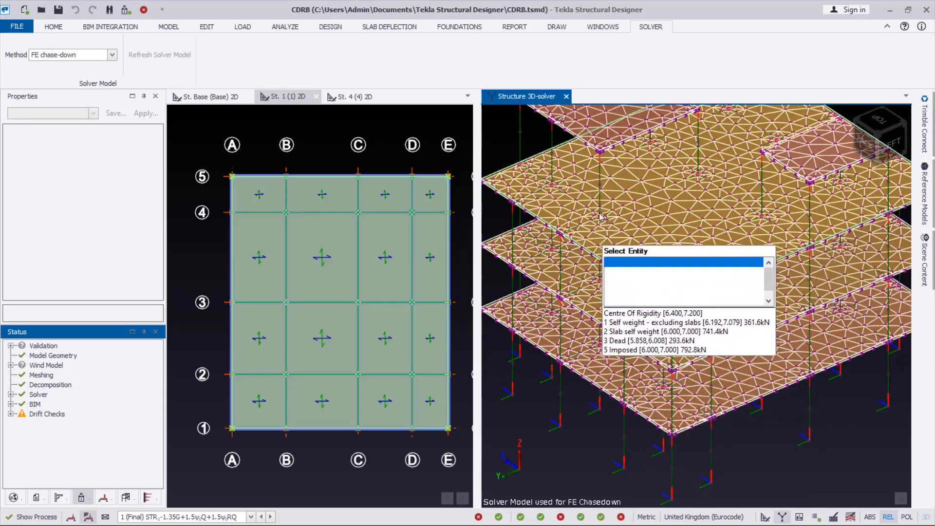
{"action": "scroll", "coordinate": [677, 352], "scroll_direction": "down", "scroll_amount": 5}
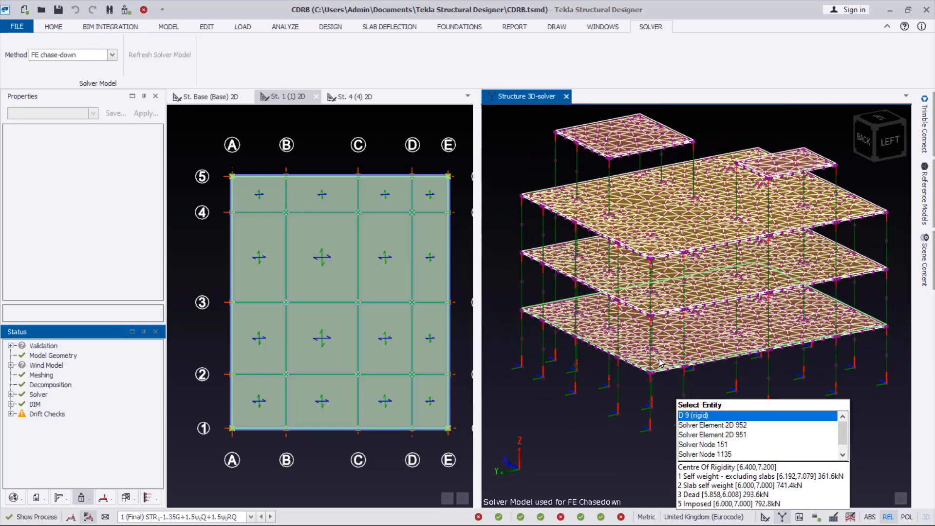
- Examine the whole FE chase-down solver model, including all floor meshes, columns and supports, from several angles
{"action": "scroll", "coordinate": [699, 371], "scroll_direction": "down", "scroll_amount": 2}
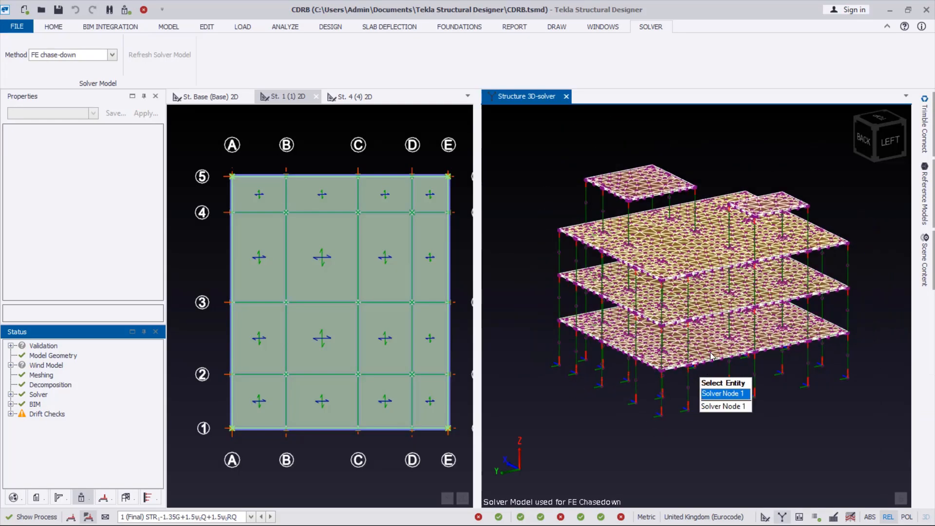
{"action": "mouse_move", "coordinate": [713, 345]}
{"action": "right_mouse_down"}
{"action": "mouse_move", "coordinate": [705, 384]}
{"action": "mouse_move", "coordinate": [686, 390]}
{"action": "mouse_move", "coordinate": [703, 368]}
{"action": "mouse_move", "coordinate": [706, 319]}
{"action": "mouse_move", "coordinate": [705, 342]}
{"action": "right_mouse_up"}
{"action": "scroll", "coordinate": [686, 386], "scroll_direction": "up", "scroll_amount": 2}
{"action": "scroll", "coordinate": [640, 422], "scroll_direction": "down", "scroll_amount": 3}
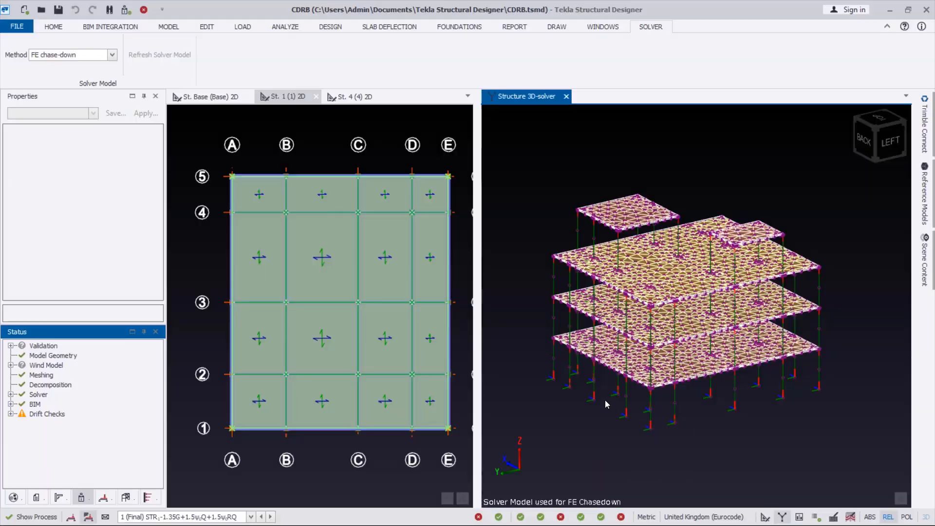
{"action": "scroll", "coordinate": [607, 399], "scroll_direction": "up", "scroll_amount": 2}
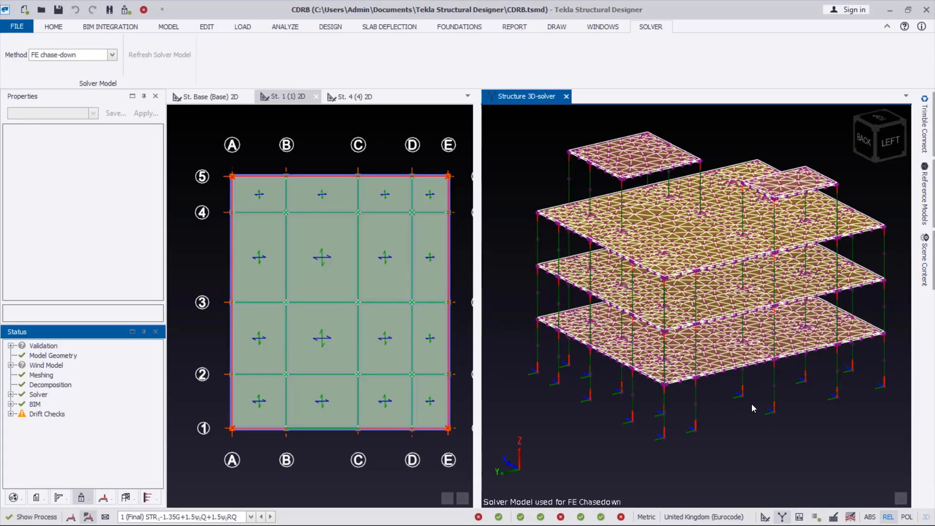
{"action": "scroll", "coordinate": [694, 365], "scroll_direction": "up", "scroll_amount": 1}
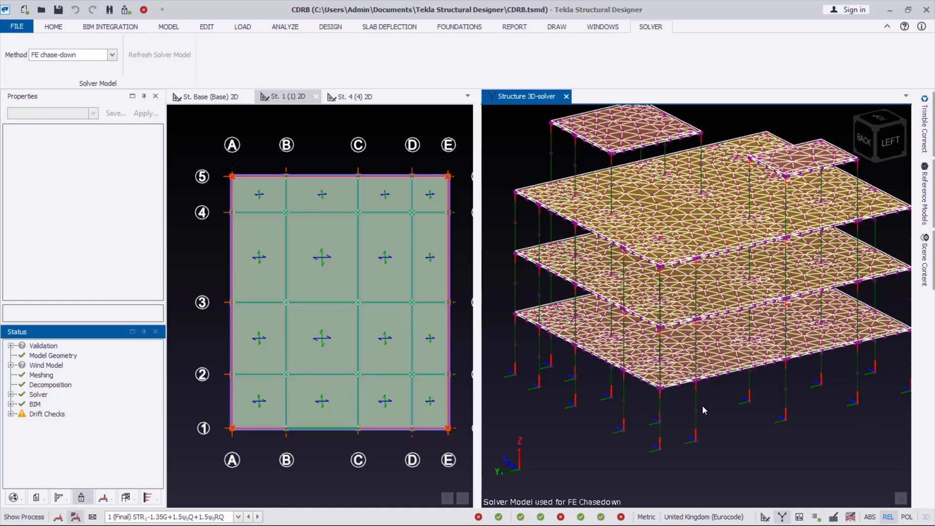
{"action": "mouse_move", "coordinate": [698, 396]}
{"action": "middle_mouse_down"}
{"action": "mouse_move", "coordinate": [715, 410]}
{"action": "mouse_move", "coordinate": [701, 386]}
{"action": "middle_mouse_up"}
{"action": "mouse_move", "coordinate": [710, 412]}
{"action": "scroll", "coordinate": [704, 382], "scroll_direction": "up", "scroll_amount": 1}
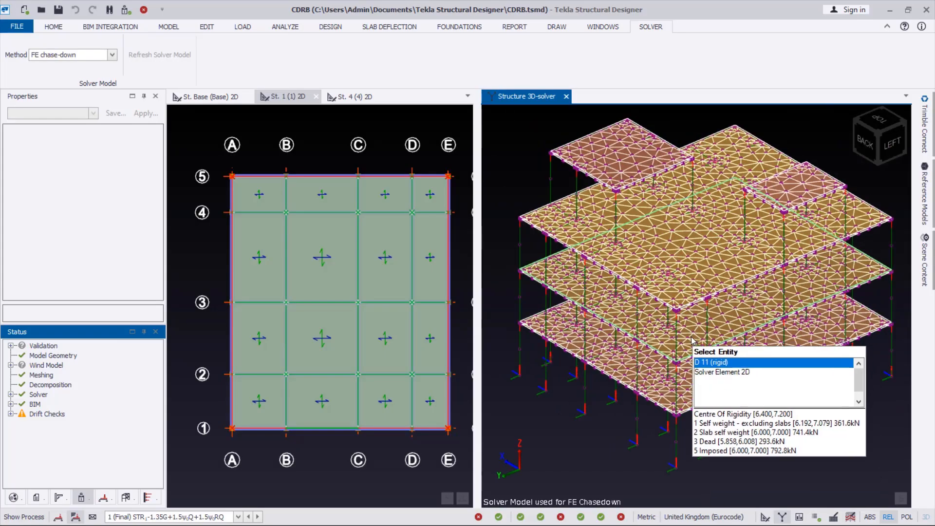
{"action": "middle_click_drag", "start_coordinate": [711, 400], "coordinate": [704, 380]}
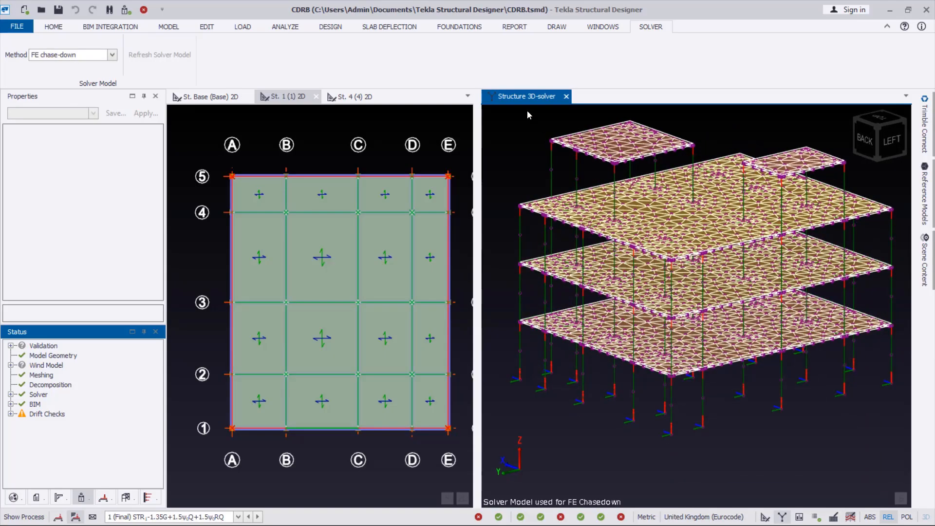
- Switch the 3D structure to the review view and check the beams' and columns' design status
{"action": "right_click", "coordinate": [519, 97]}
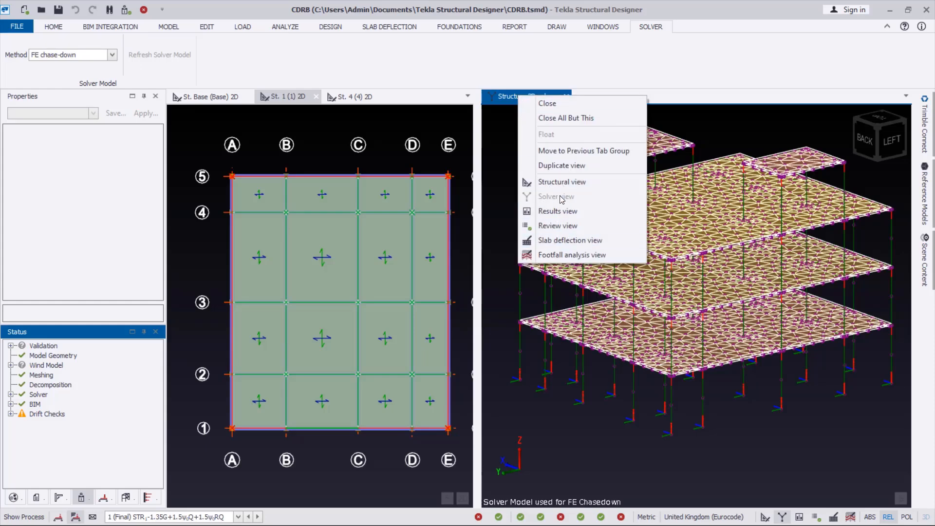
{"action": "left_click", "coordinate": [545, 227]}
{"action": "scroll", "coordinate": [676, 386], "scroll_direction": "down", "scroll_amount": 2}
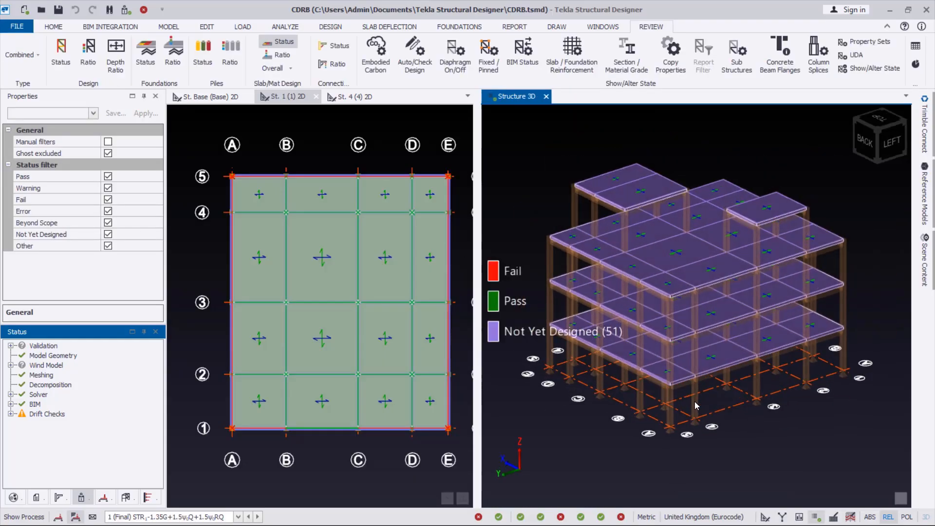
{"action": "left_click", "coordinate": [61, 51]}
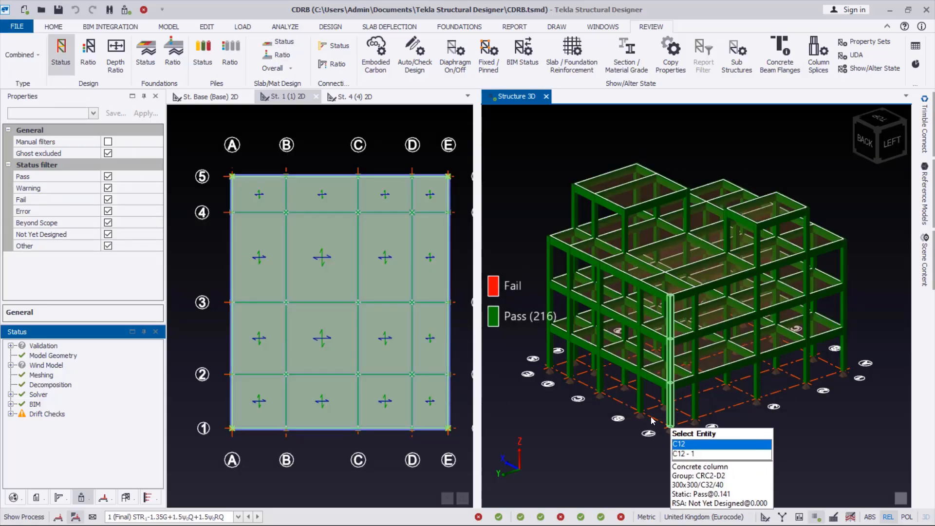
{"action": "scroll", "coordinate": [723, 350], "scroll_direction": "down", "scroll_amount": 2}
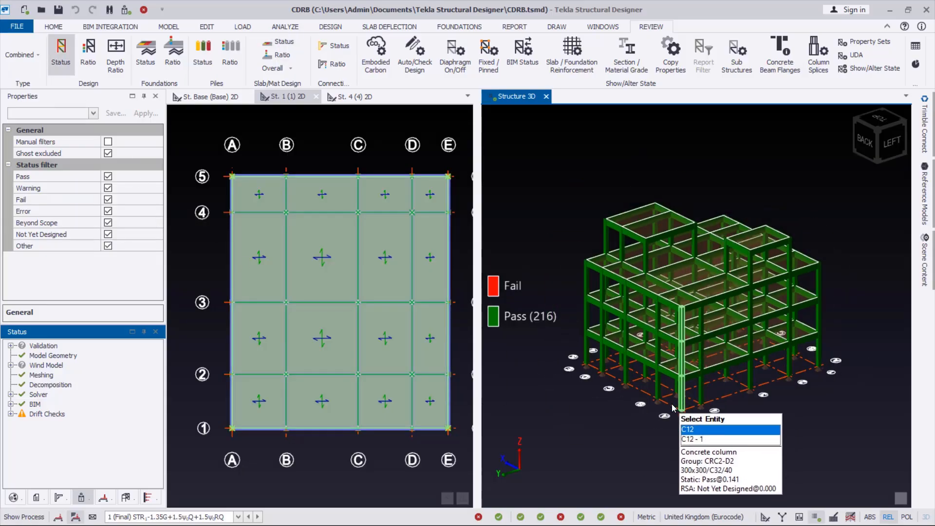
{"action": "scroll", "coordinate": [638, 323], "scroll_direction": "up", "scroll_amount": 1}
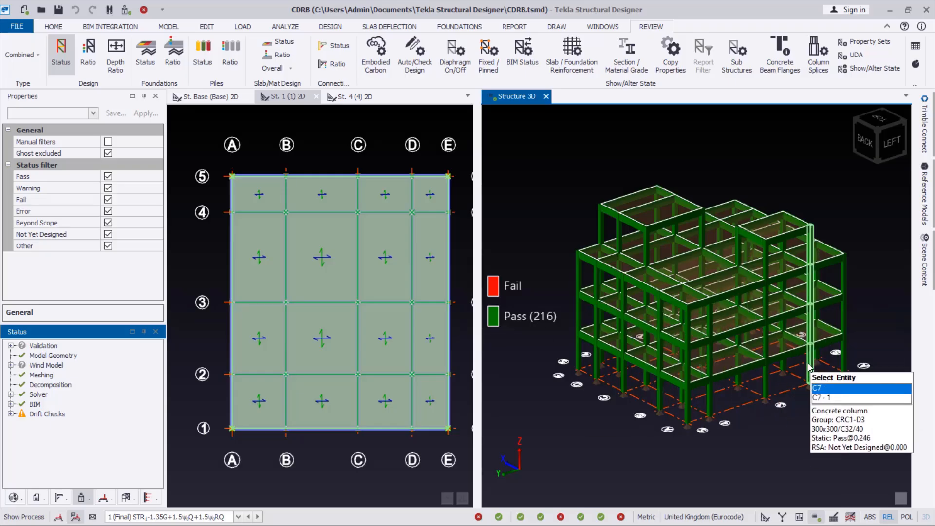
{"action": "scroll", "coordinate": [682, 399], "scroll_direction": "up", "scroll_amount": 2}
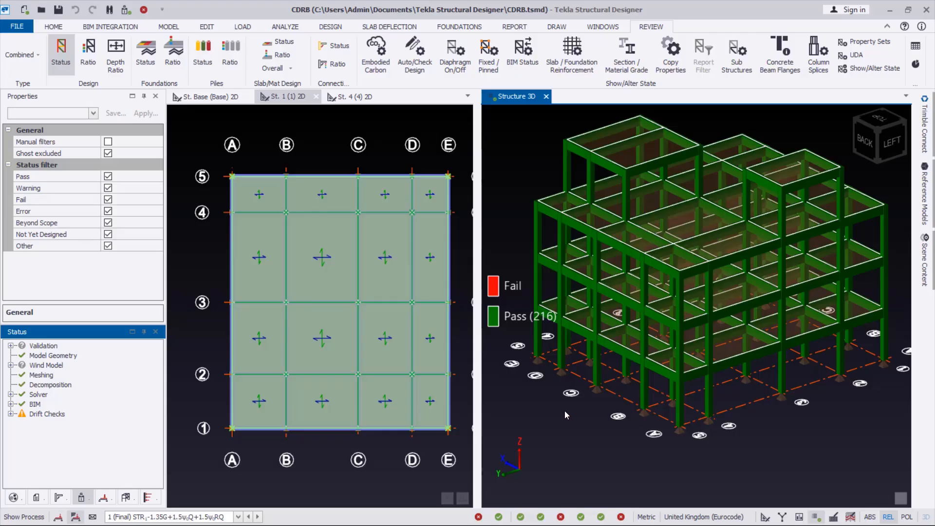
- Create isolated pad bases under all columns on grids A to E and 1 to 5 in the St. Base plan
{"action": "left_click", "coordinate": [309, 465]}
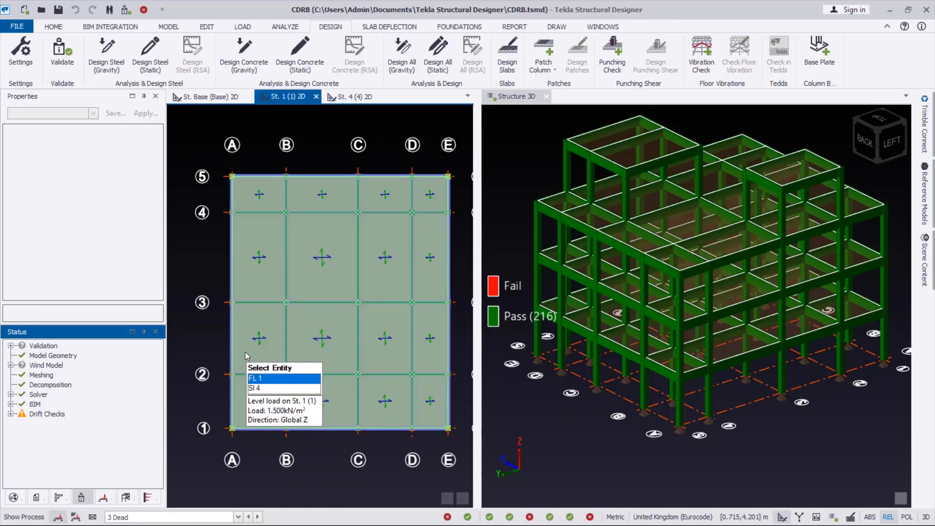
{"action": "scroll", "coordinate": [245, 351], "scroll_direction": "down", "scroll_amount": 1}
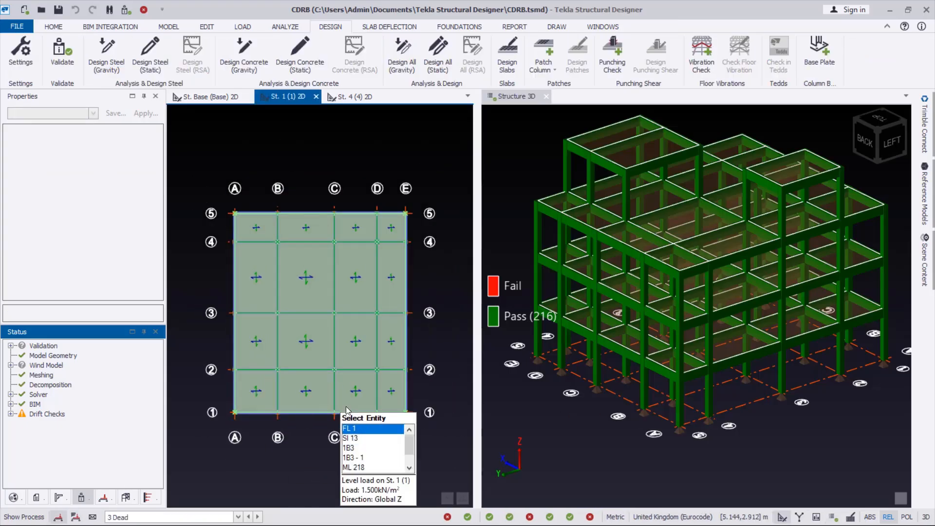
{"action": "left_click", "coordinate": [210, 98]}
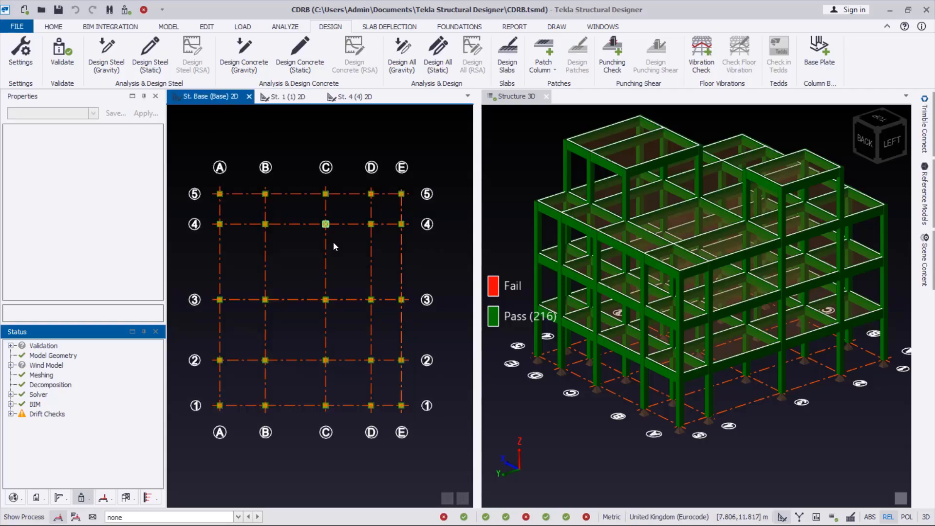
{"action": "scroll", "coordinate": [318, 257], "scroll_direction": "up", "scroll_amount": 1}
{"action": "scroll", "coordinate": [302, 209], "scroll_direction": "down", "scroll_amount": 2}
{"action": "scroll", "coordinate": [268, 188], "scroll_direction": "up", "scroll_amount": 1}
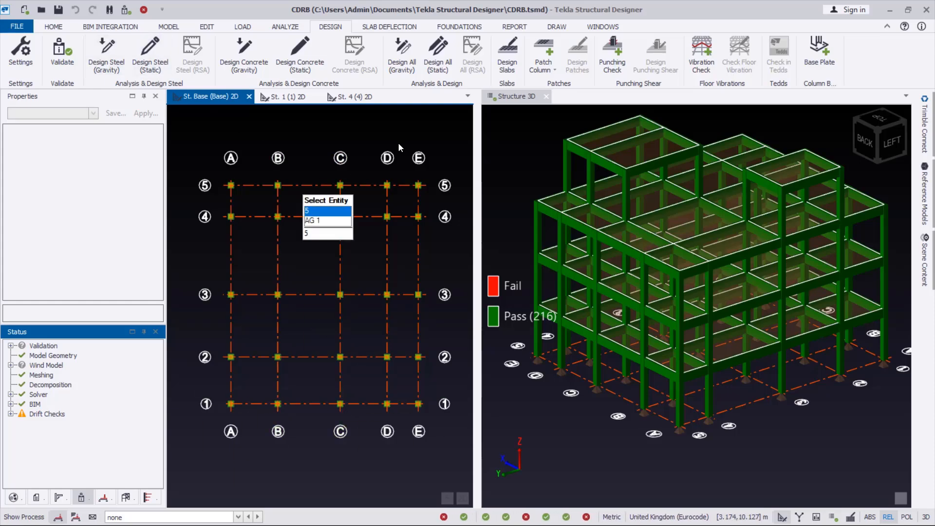
{"action": "left_click", "coordinate": [458, 28]}
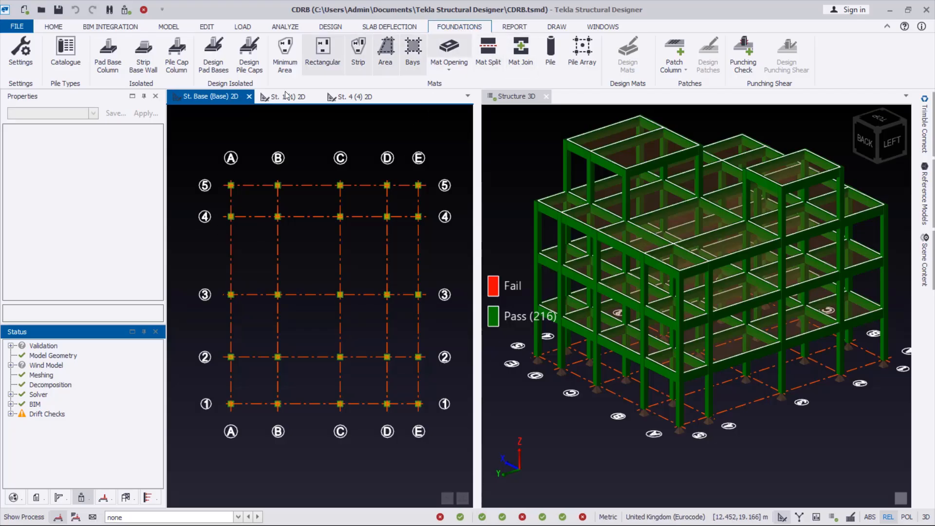
{"action": "left_click", "coordinate": [113, 71]}
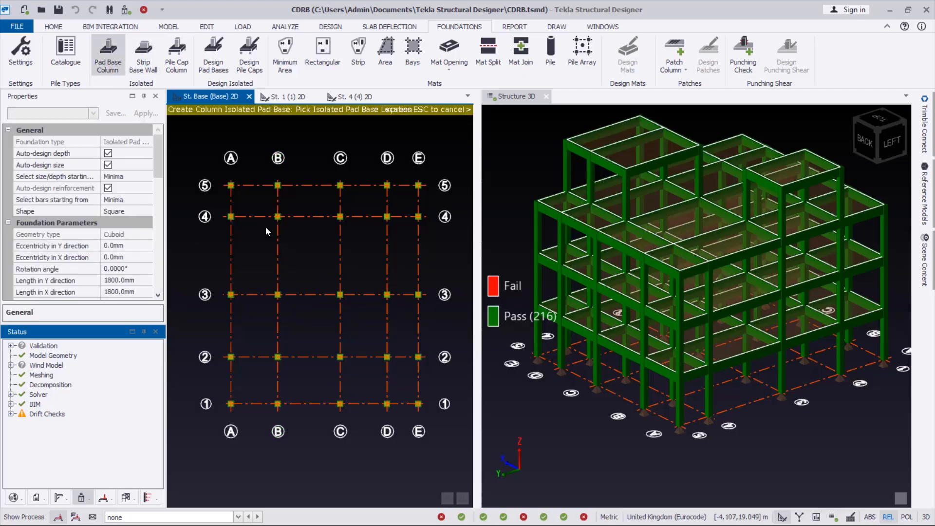
{"action": "left_click_drag", "start_coordinate": [202, 154], "coordinate": [434, 445]}
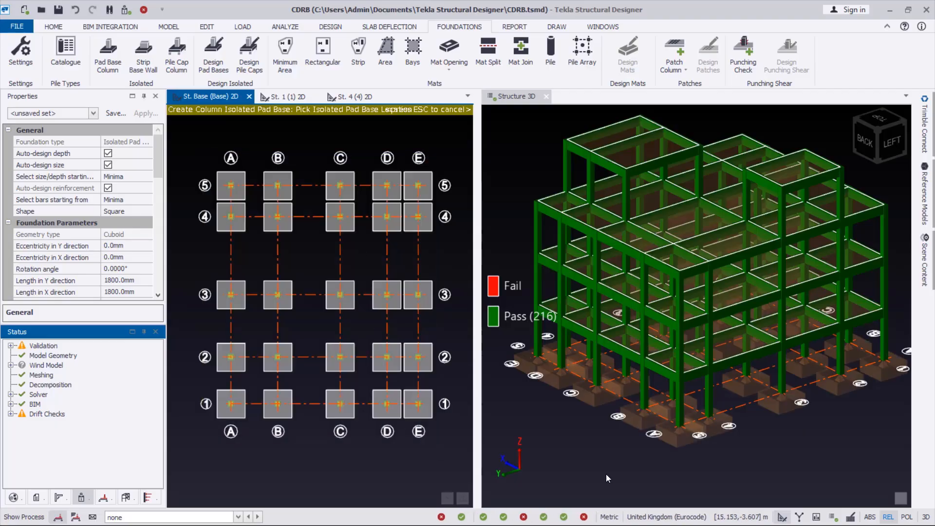
{"action": "left_click", "coordinate": [674, 464]}
{"action": "scroll", "coordinate": [673, 442], "scroll_direction": "up", "scroll_amount": 4}
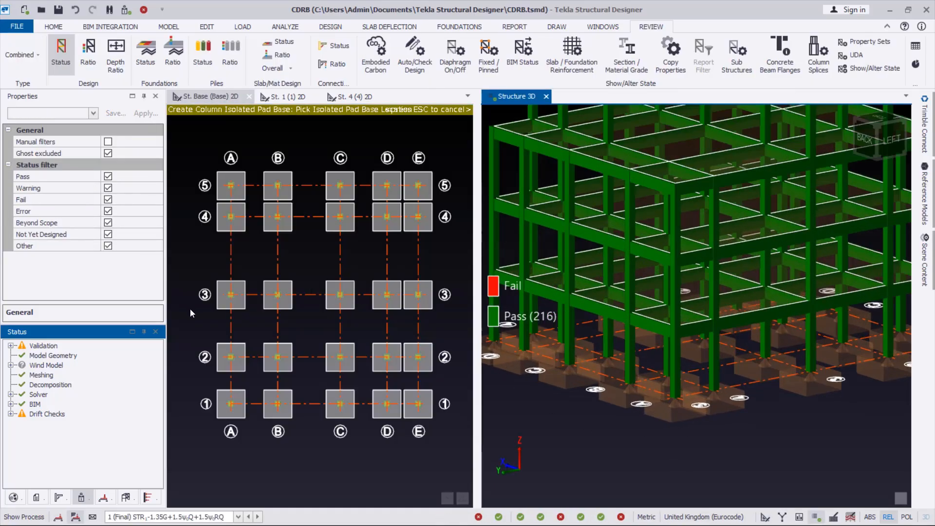
- Set the pad bases' soil bearing capacity to 150 kN/m² for both the A1 STR and A2 GEO combinations
{"action": "left_click", "coordinate": [250, 269]}
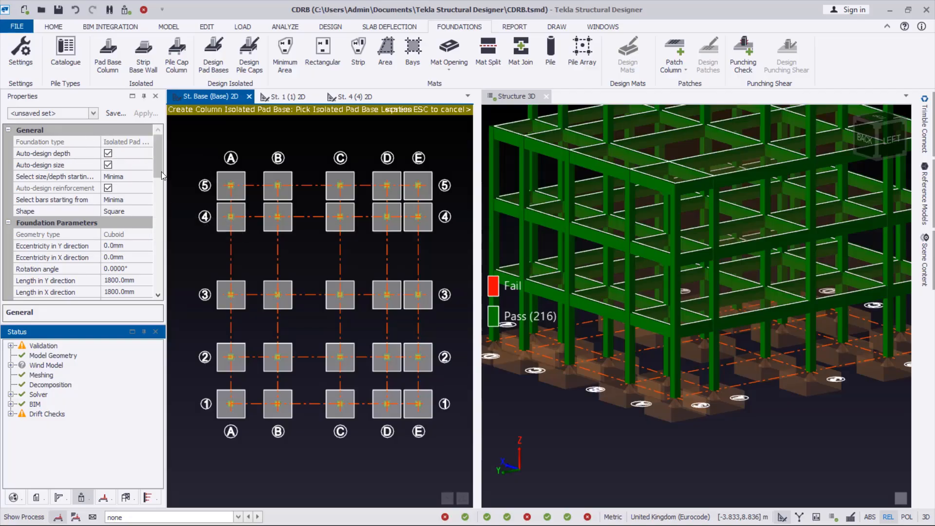
{"action": "left_click_drag", "start_coordinate": [158, 162], "coordinate": [150, 182]}
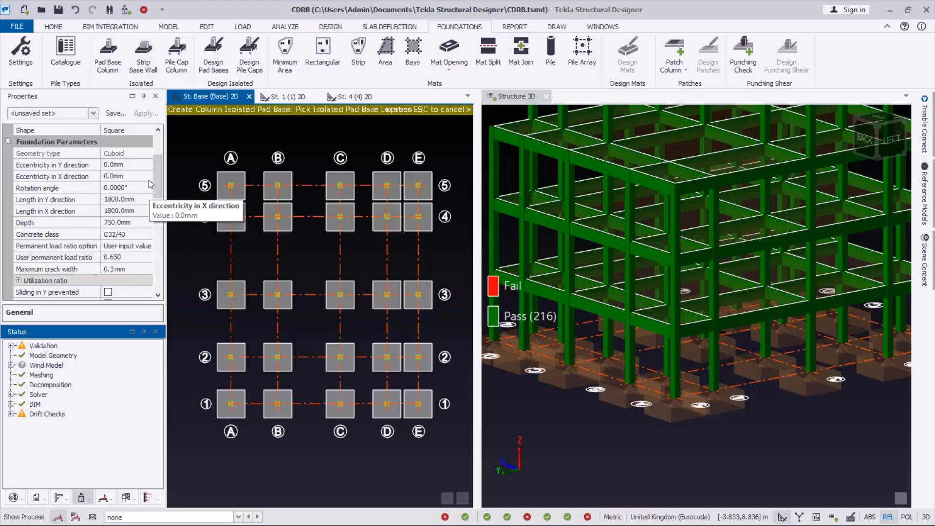
{"action": "left_click_drag", "start_coordinate": [159, 184], "coordinate": [159, 195]}
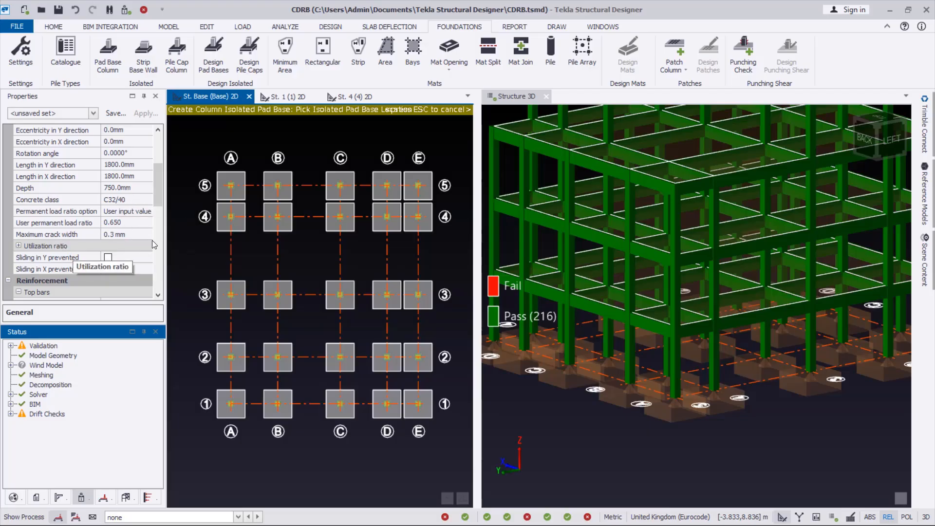
{"action": "left_click_drag", "start_coordinate": [156, 199], "coordinate": [164, 253]}
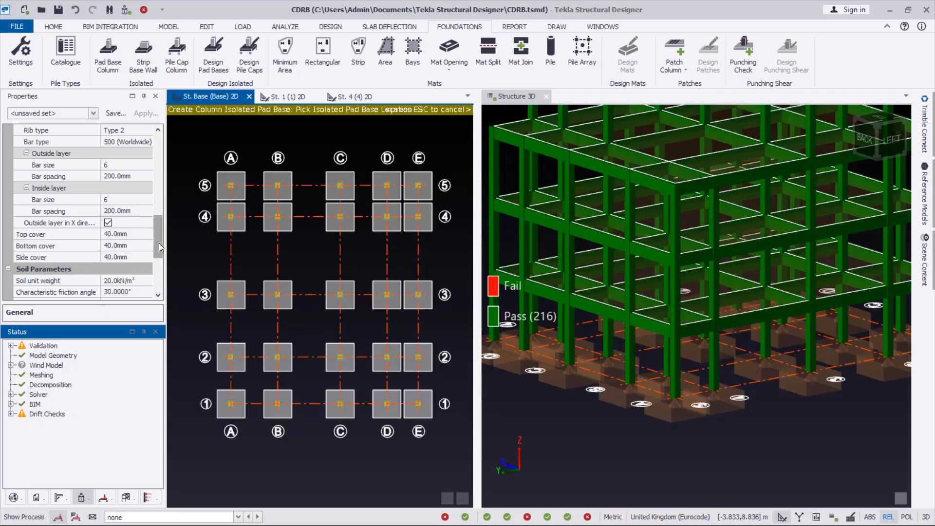
{"action": "left_click_drag", "start_coordinate": [159, 243], "coordinate": [164, 261]}
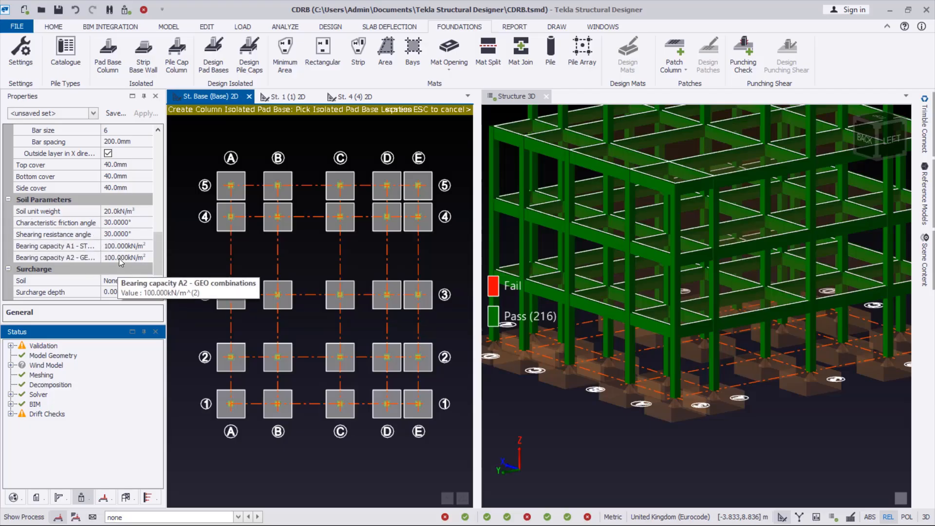
{"action": "left_click", "coordinate": [106, 246]}
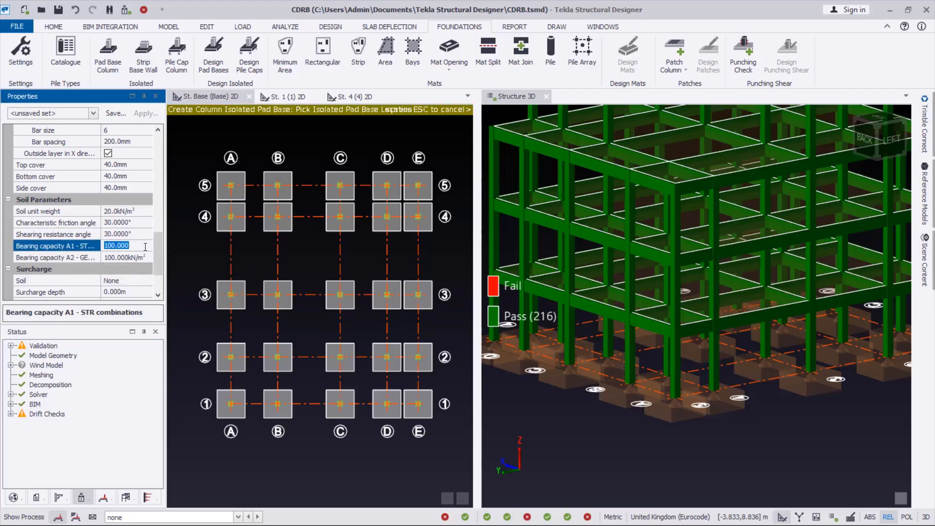
{"action": "type", "text": "150"}
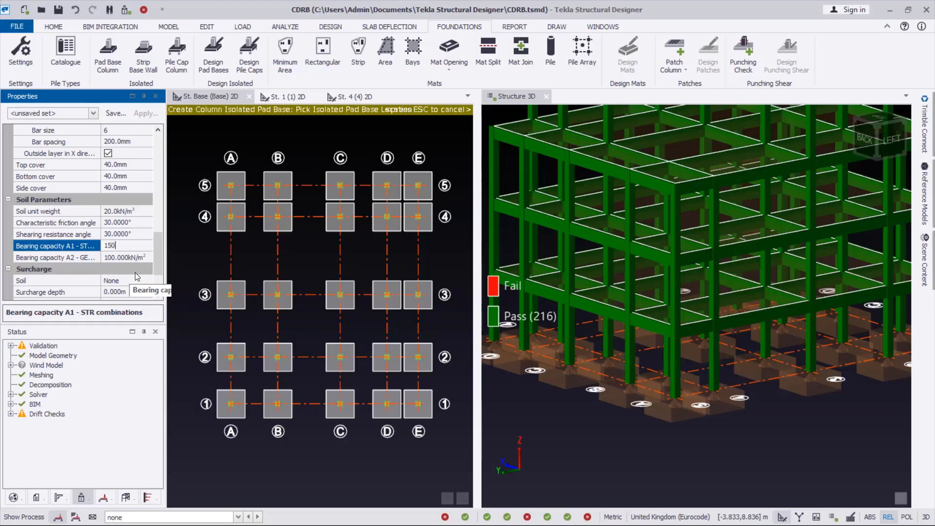
{"action": "left_click", "coordinate": [116, 257]}
{"action": "double_click", "coordinate": [115, 257]}
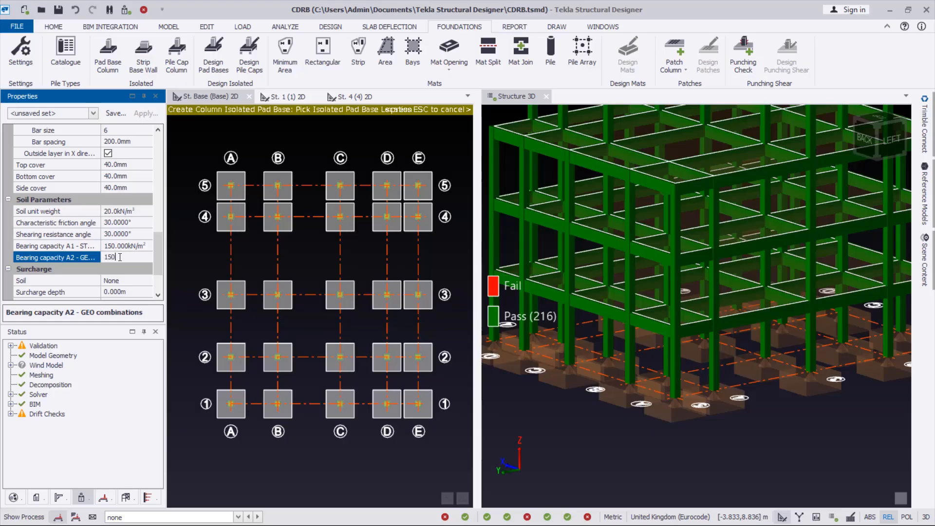
{"action": "left_click", "coordinate": [132, 246]}
{"action": "left_click_drag", "start_coordinate": [156, 250], "coordinate": [154, 163]}
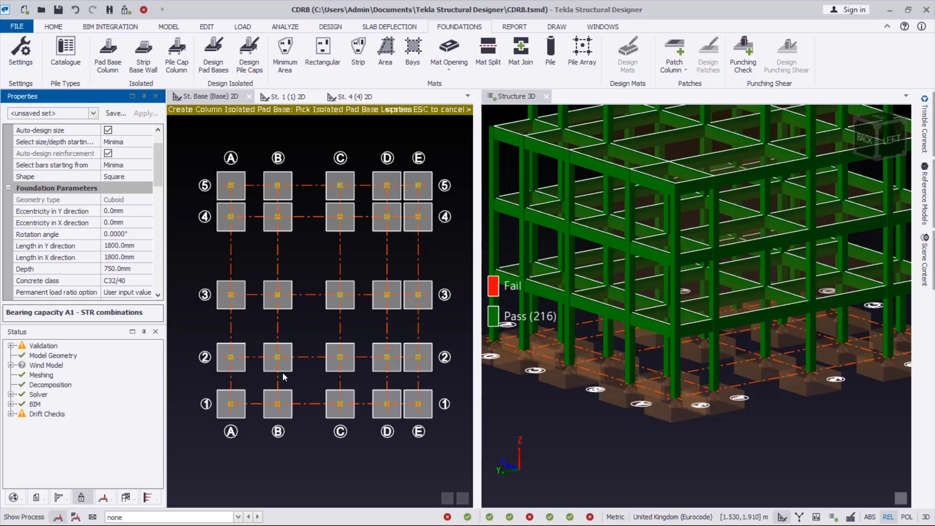
- Run the pad base design and check the foundations' design status in the base plan
{"action": "left_click", "coordinate": [213, 68]}
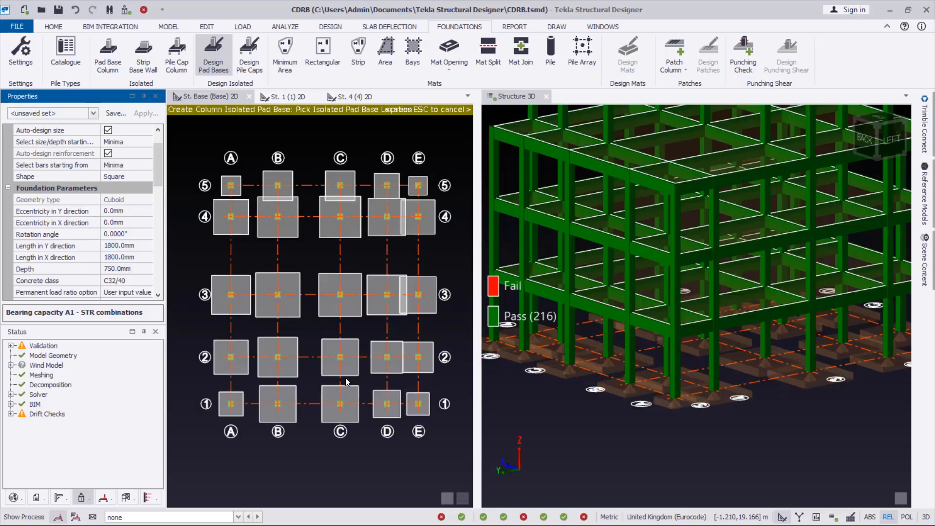
{"action": "scroll", "coordinate": [357, 325], "scroll_direction": "down", "scroll_amount": 1}
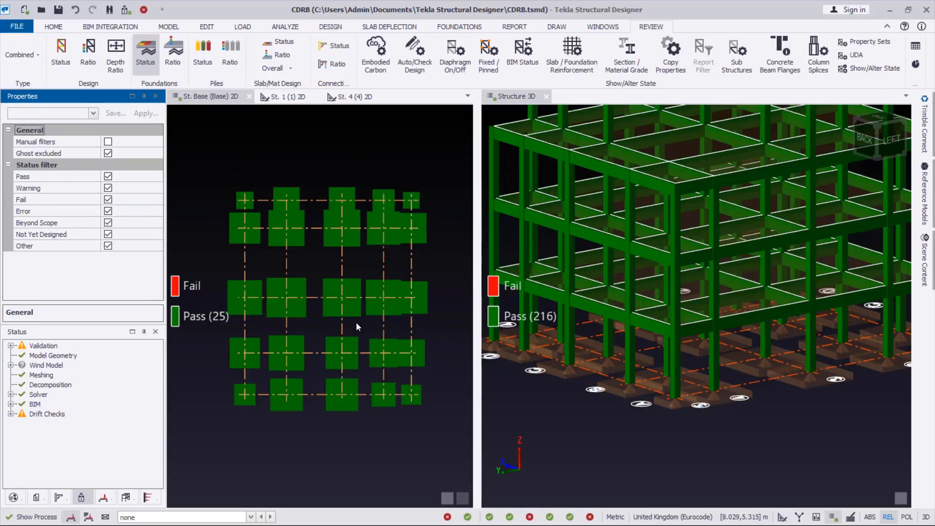
{"action": "scroll", "coordinate": [221, 339], "scroll_direction": "up", "scroll_amount": 1}
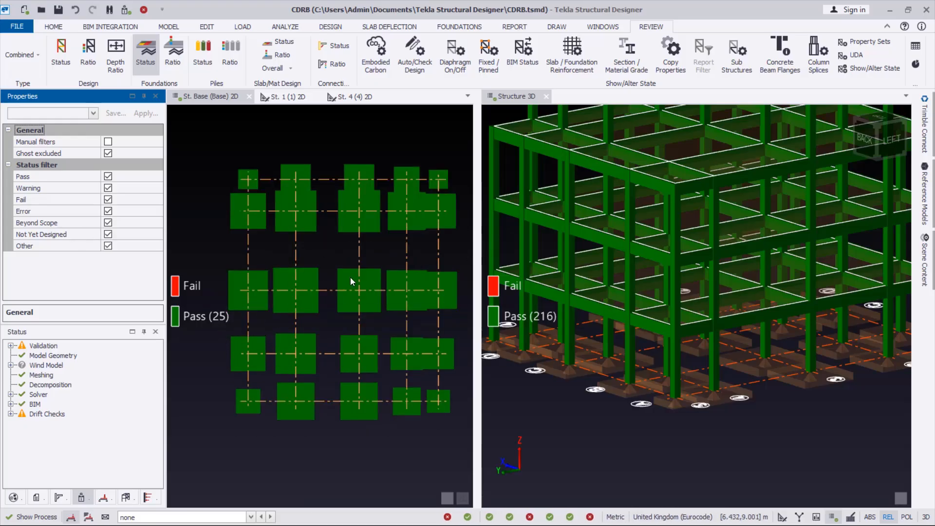
{"action": "scroll", "coordinate": [335, 344], "scroll_direction": "down", "scroll_amount": 1}
{"action": "scroll", "coordinate": [682, 464], "scroll_direction": "down", "scroll_amount": 2}
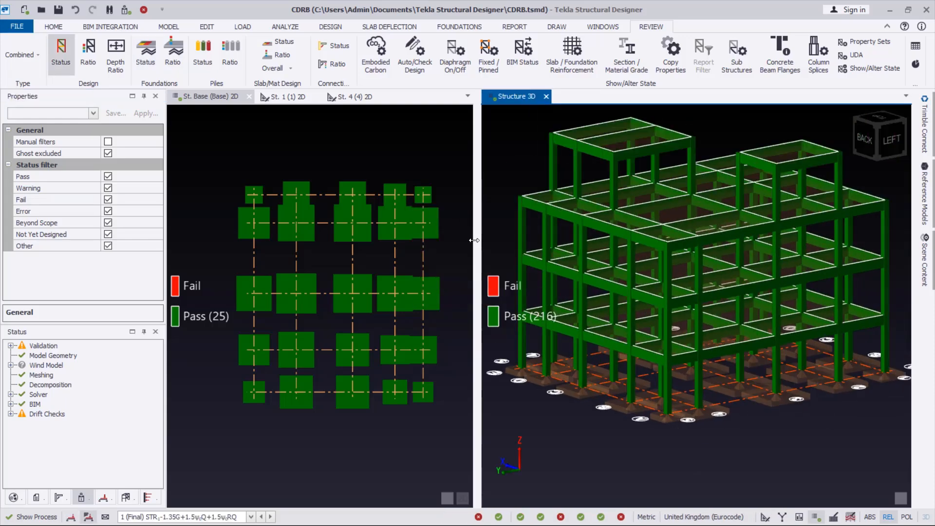
- Enlarge the 3D view and switch it to the structural view to see the frame with its pad bases
{"action": "left_click_drag", "start_coordinate": [473, 240], "coordinate": [445, 241]}
{"action": "mouse_move", "coordinate": [778, 398]}
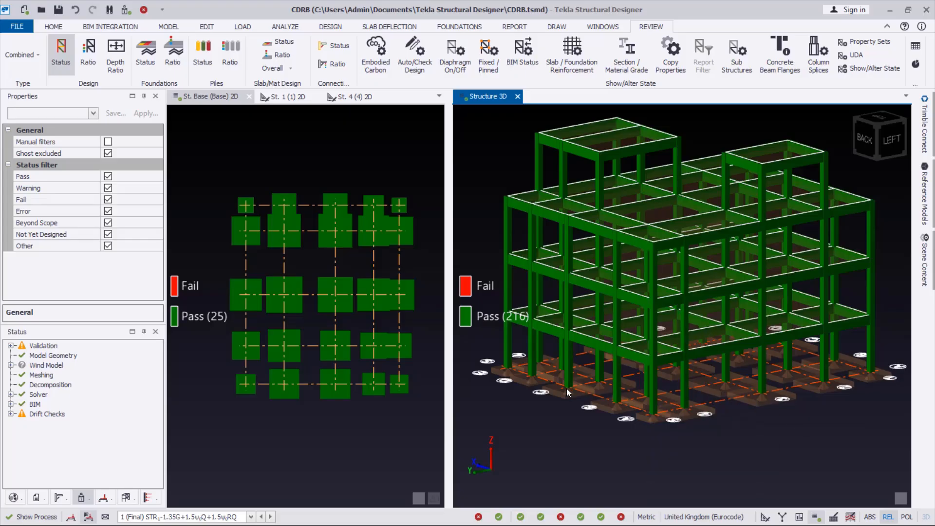
{"action": "right_click", "coordinate": [486, 97]}
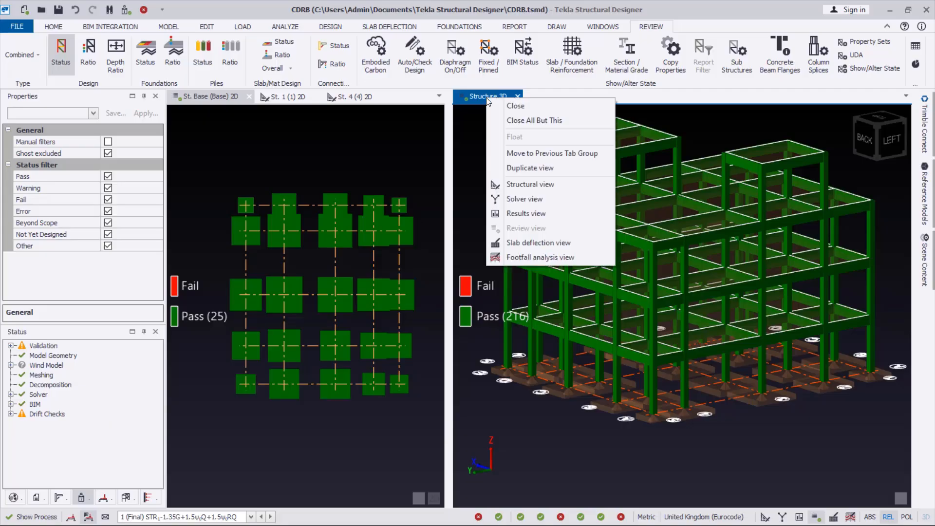
{"action": "left_click", "coordinate": [522, 185]}
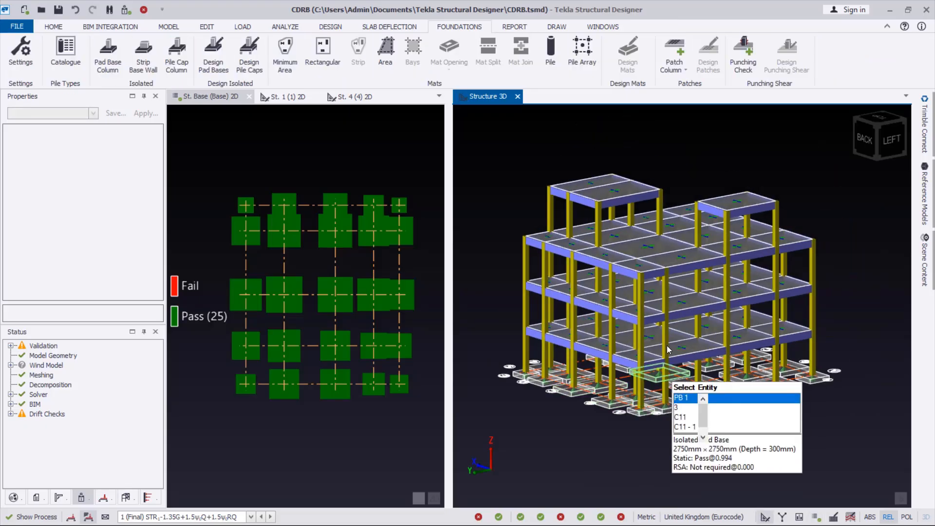
{"action": "scroll", "coordinate": [667, 349], "scroll_direction": "up", "scroll_amount": 1}
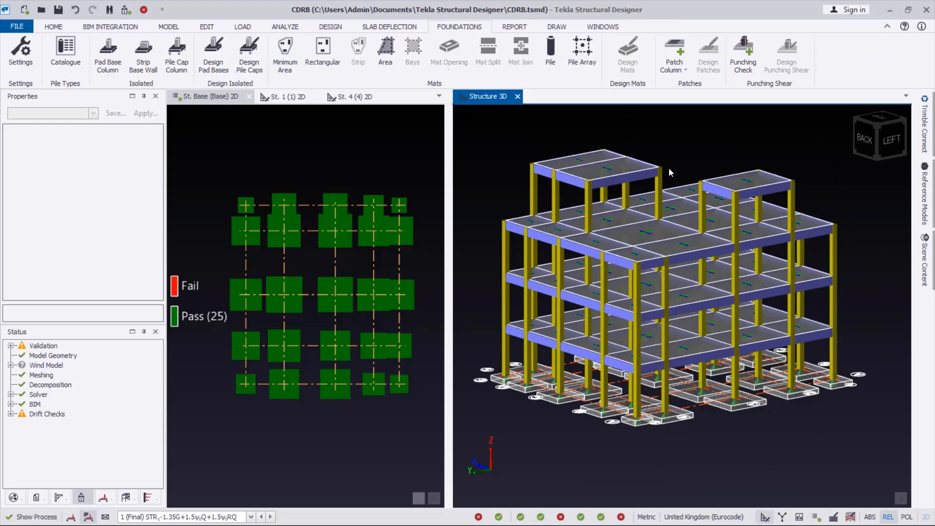
- Examine the load, shear, moment and deflection diagrams of first-floor edge beam 1B1 in its load analysis view
{"action": "left_click", "coordinate": [681, 363]}
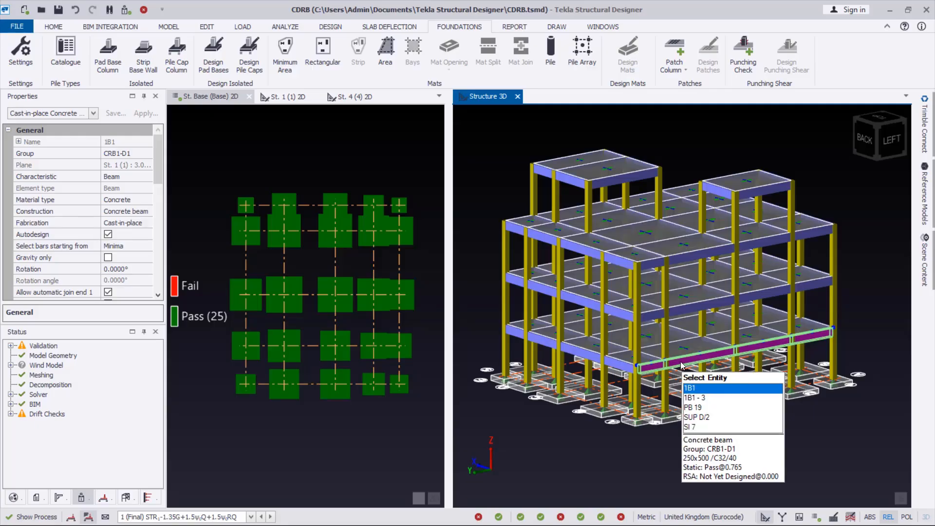
{"action": "right_click", "coordinate": [680, 361]}
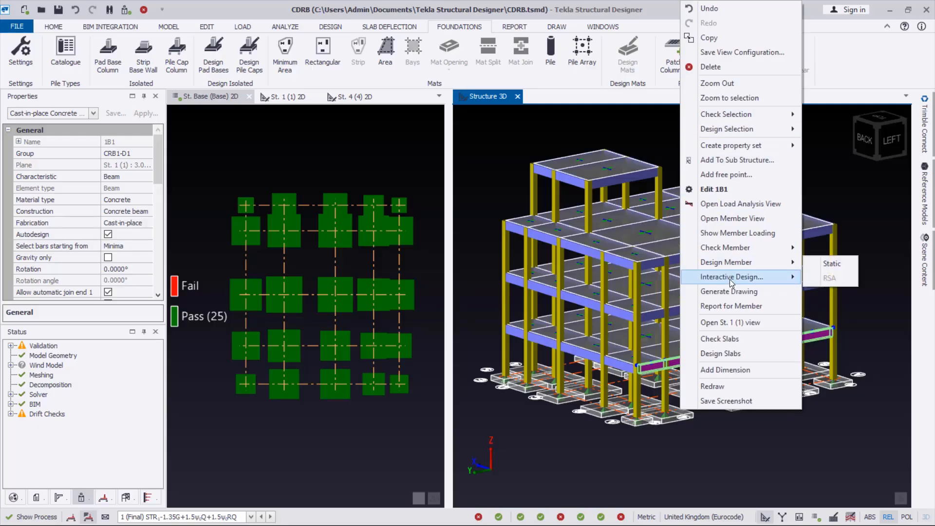
{"action": "left_click", "coordinate": [709, 205]}
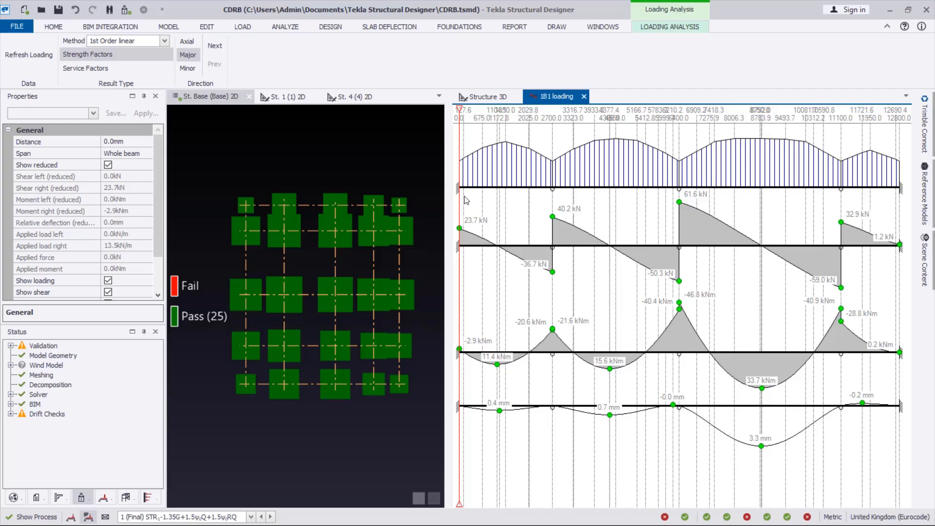
{"action": "left_click_drag", "start_coordinate": [458, 197], "coordinate": [628, 188]}
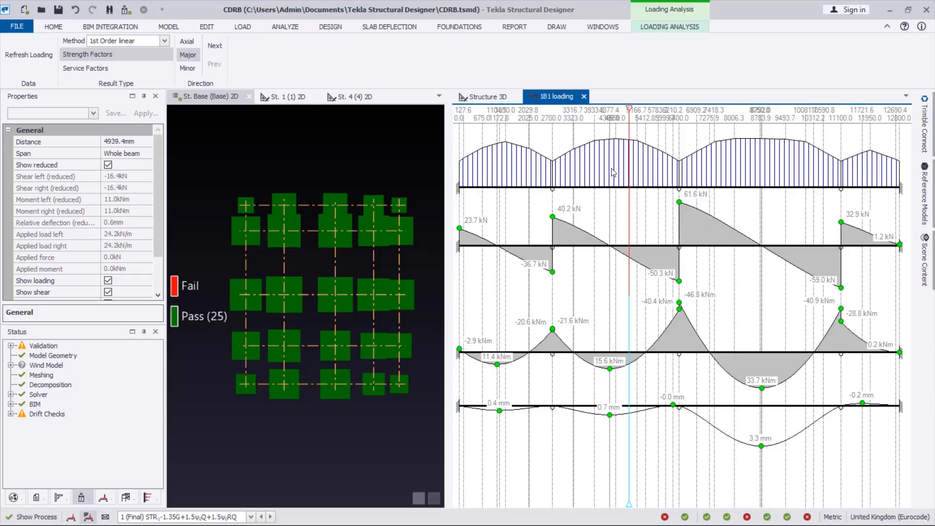
{"action": "left_click", "coordinate": [584, 97]}
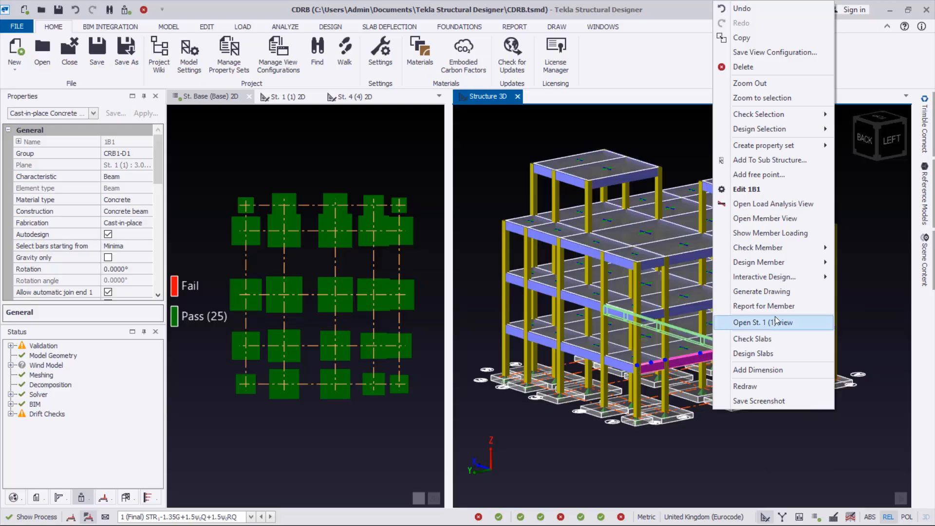
- Open the static interactive design of beam 1B1 and review the longitudinal bars and checks of span 1B1 - 3
{"action": "mouse_move", "coordinate": [792, 277]}
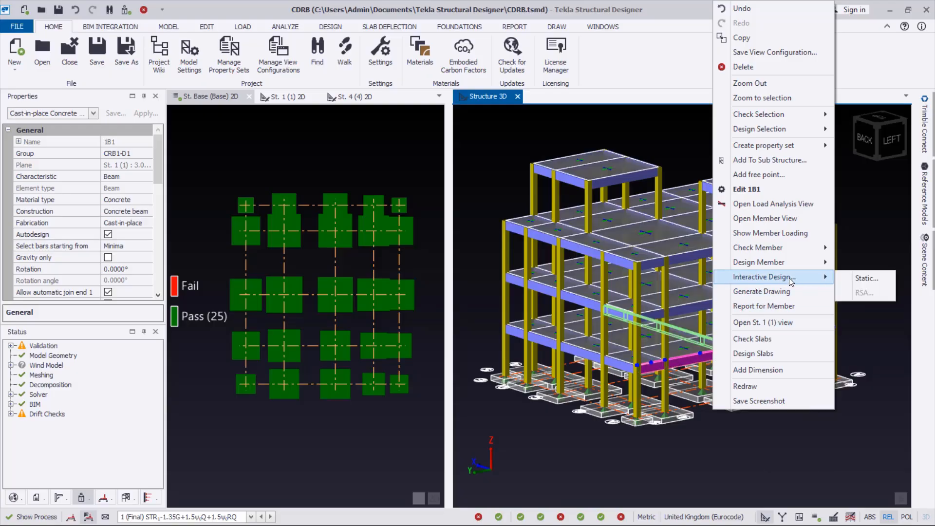
{"action": "left_click", "coordinate": [856, 279]}
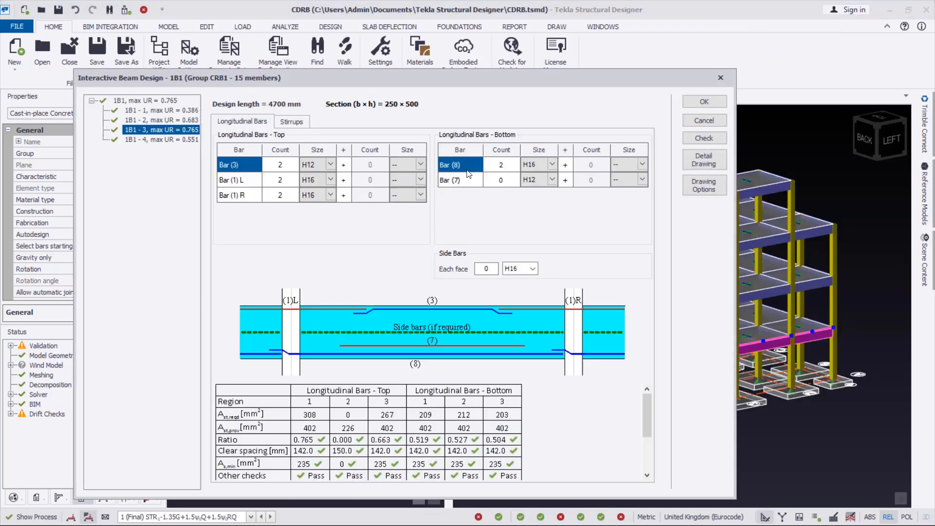
{"action": "left_click_drag", "start_coordinate": [442, 82], "coordinate": [437, 27]}
{"action": "scroll", "coordinate": [560, 374], "scroll_direction": "down", "scroll_amount": 3}
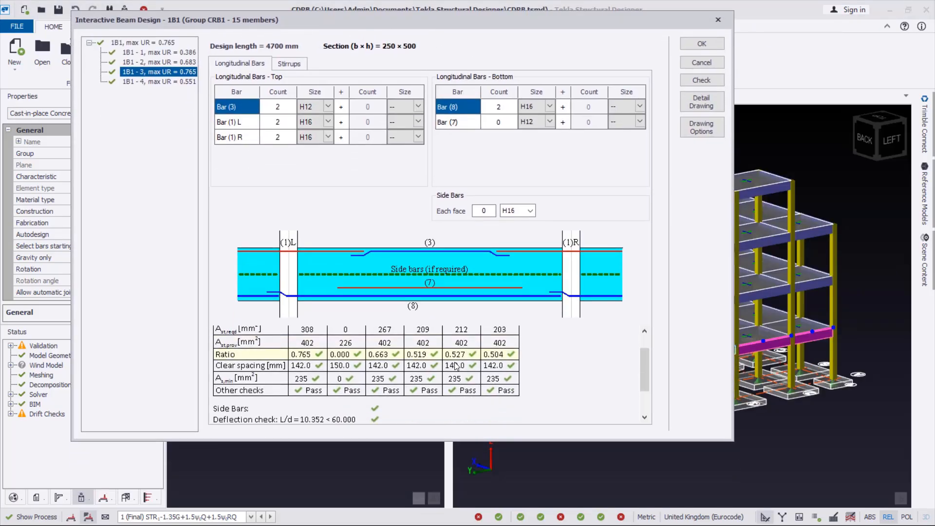
{"action": "scroll", "coordinate": [424, 328], "scroll_direction": "down", "scroll_amount": 1}
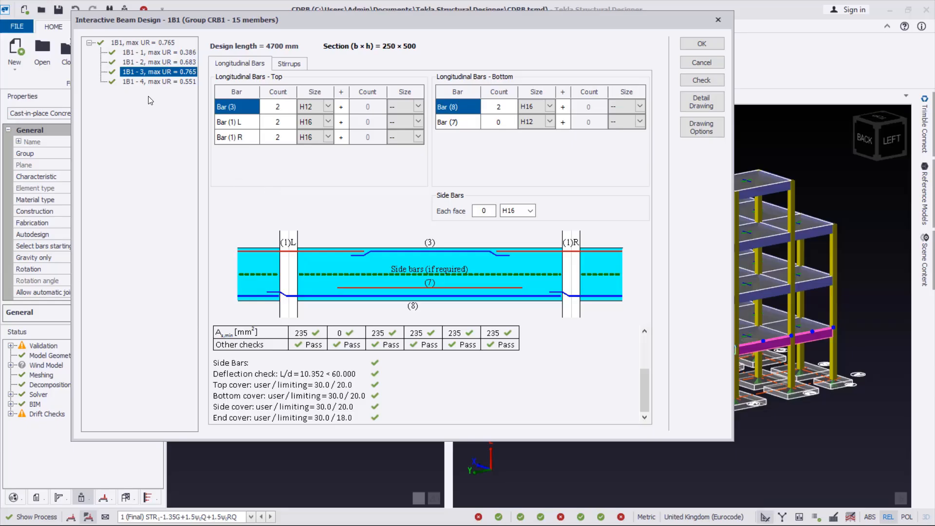
- Compare span 1B1 - 4 with span 1B1 - 3 and inspect the stirrup design of span 1B1 - 3
{"action": "left_click", "coordinate": [145, 83]}
{"action": "left_click", "coordinate": [145, 72]}
{"action": "left_click", "coordinate": [288, 64]}
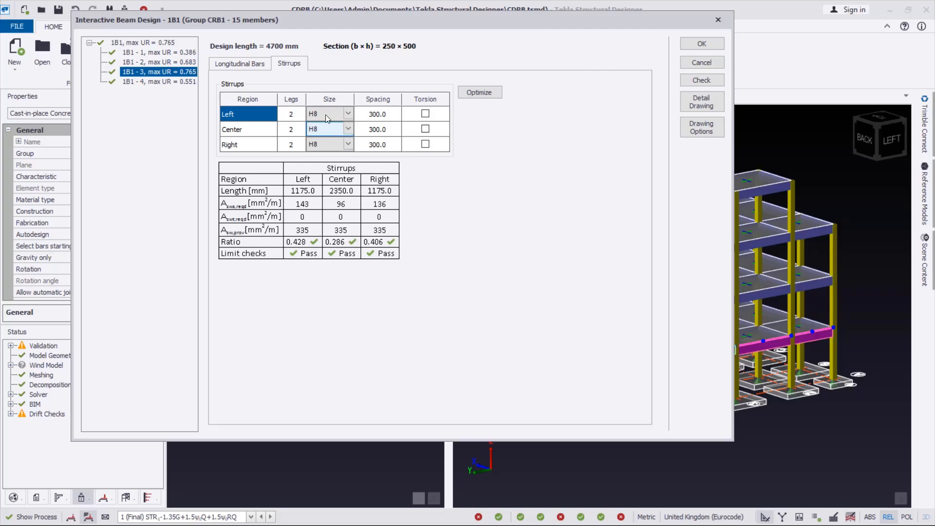
- Try H6 and H10 stirrups in the Left region of span 1B1 - 3, and restore size H8
{"action": "left_click", "coordinate": [348, 115]}
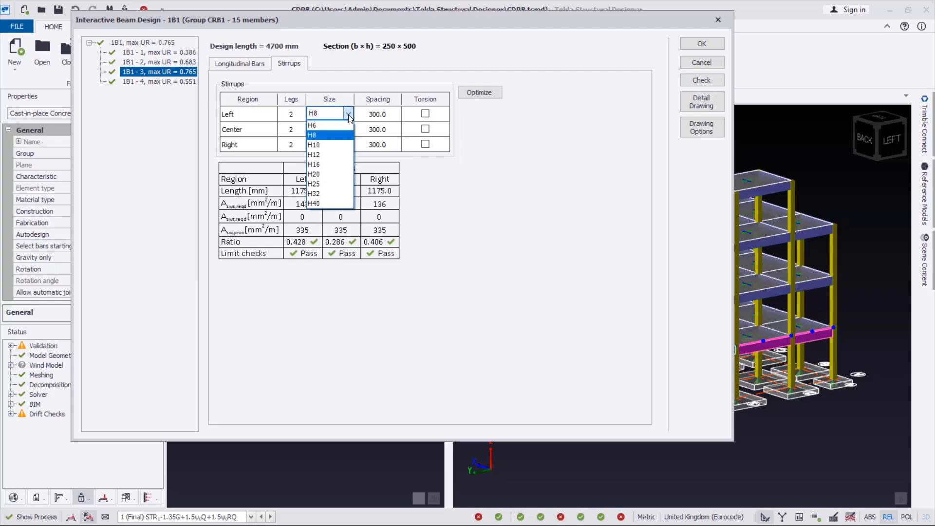
{"action": "left_click", "coordinate": [313, 125]}
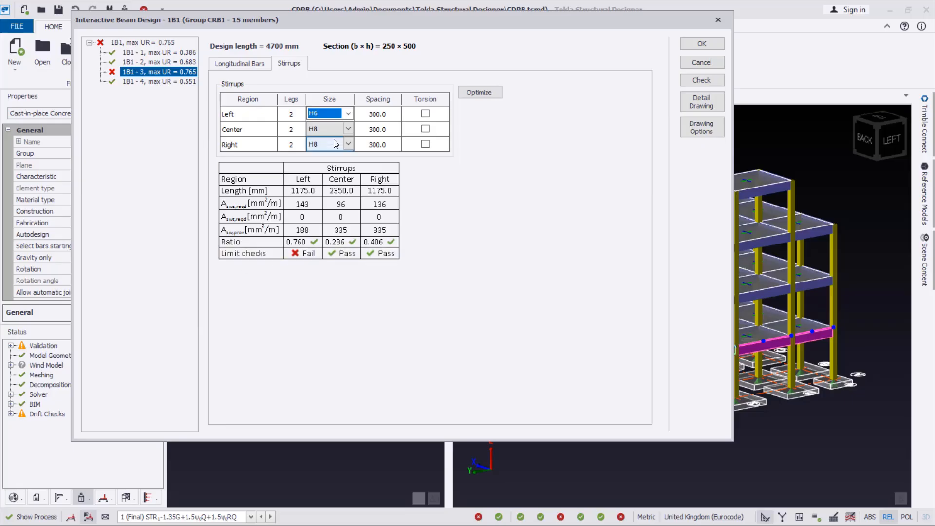
{"action": "left_click", "coordinate": [324, 113]}
{"action": "left_click", "coordinate": [316, 146]}
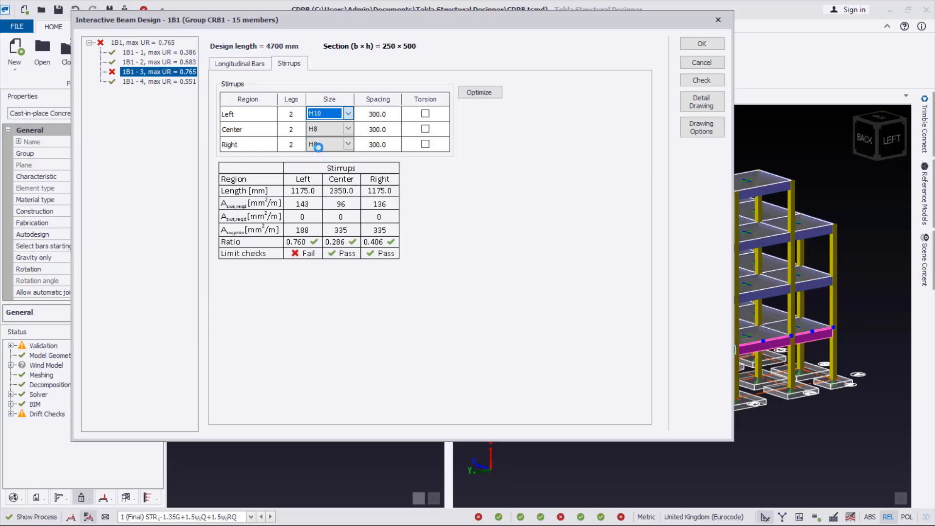
{"action": "left_click", "coordinate": [349, 114]}
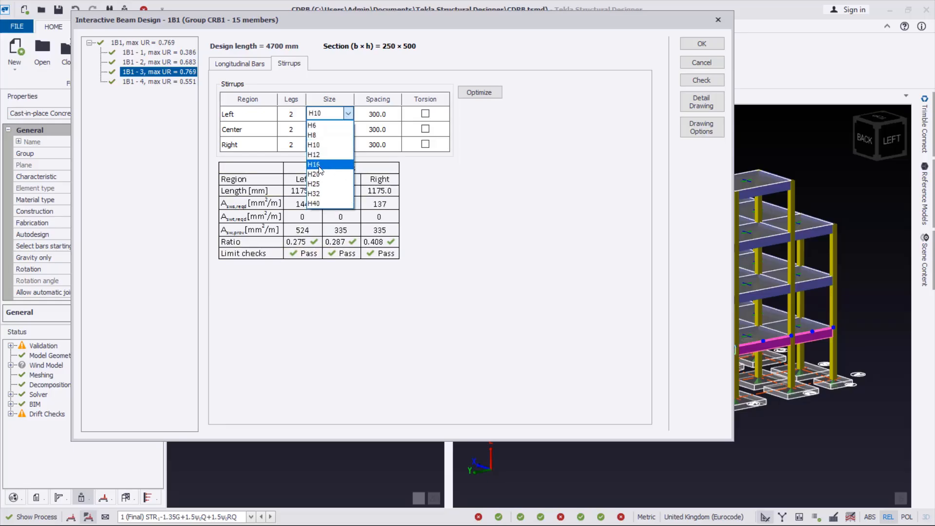
{"action": "left_click", "coordinate": [312, 138]}
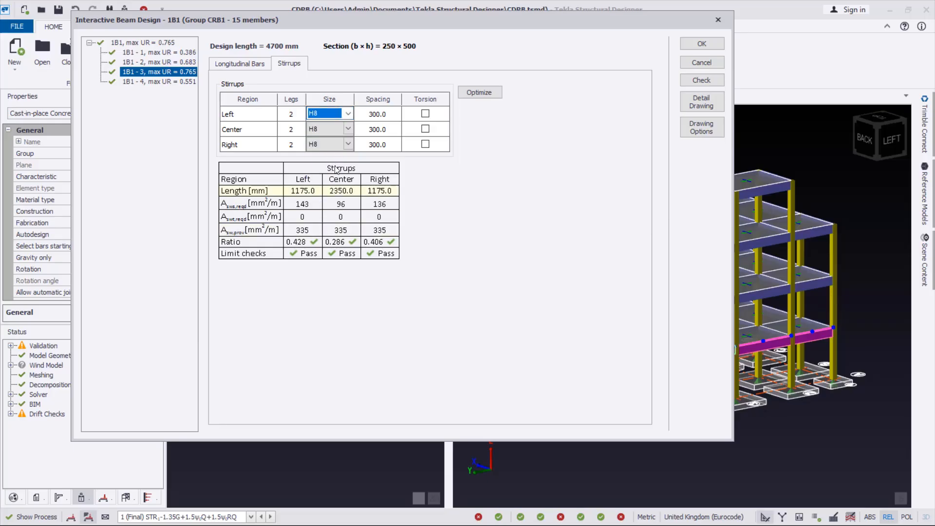
- Try H8 and H12 for top longitudinal Bar (1) L of span 1B1 - 3, restore H16 and review the checks
{"action": "left_click", "coordinate": [240, 64]}
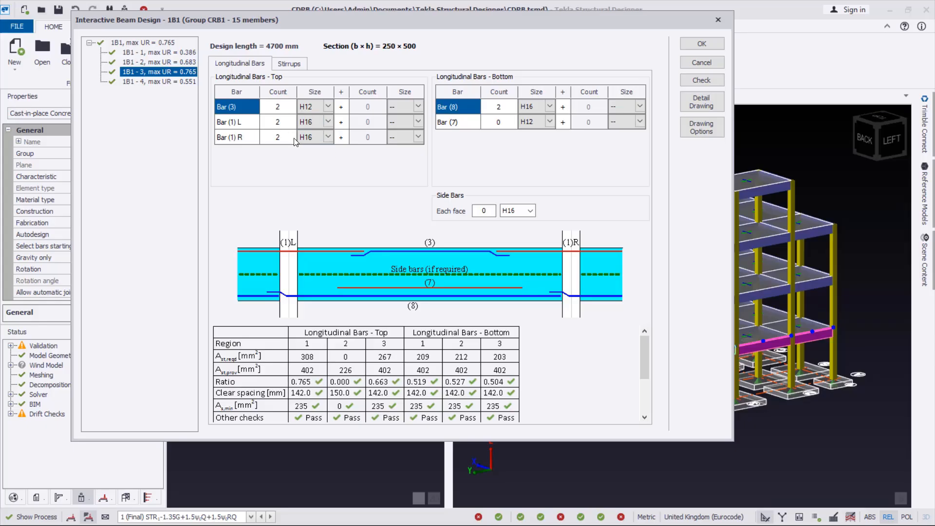
{"action": "left_click", "coordinate": [327, 121]}
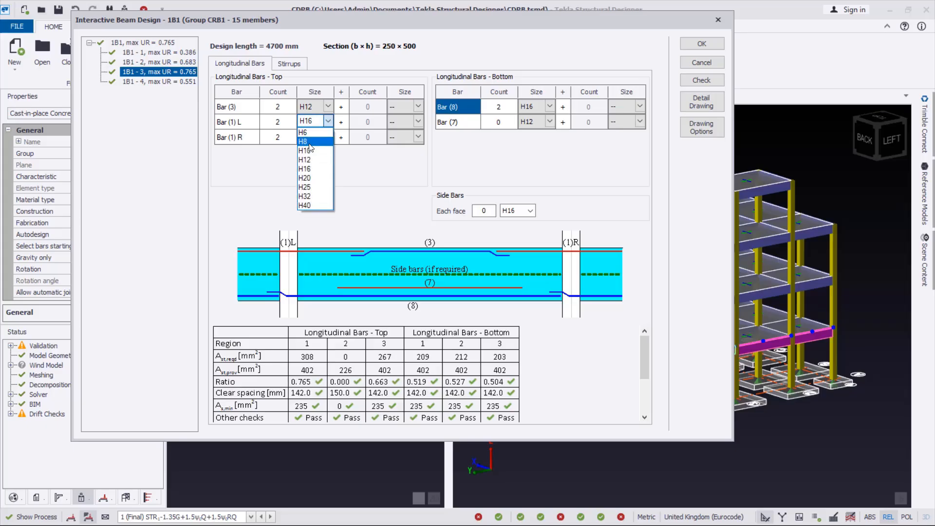
{"action": "left_click", "coordinate": [309, 143]}
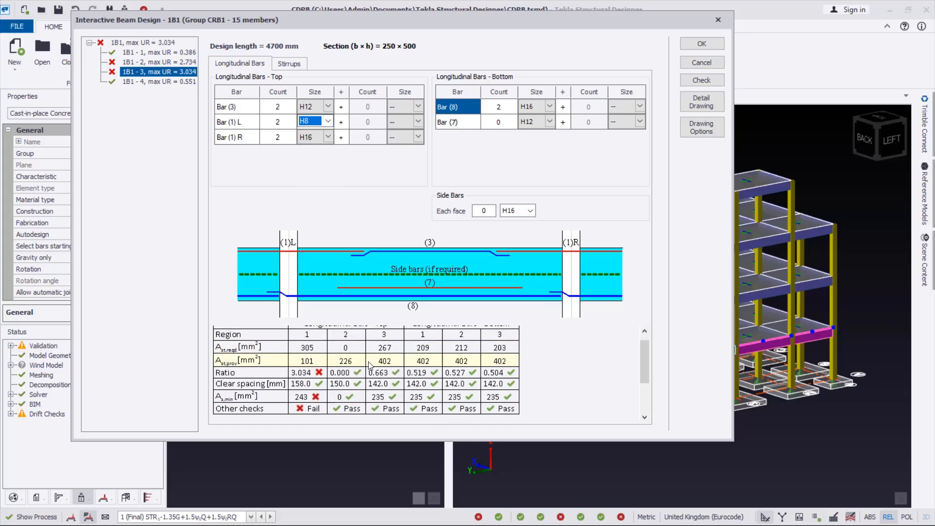
{"action": "scroll", "coordinate": [311, 389], "scroll_direction": "down", "scroll_amount": 1}
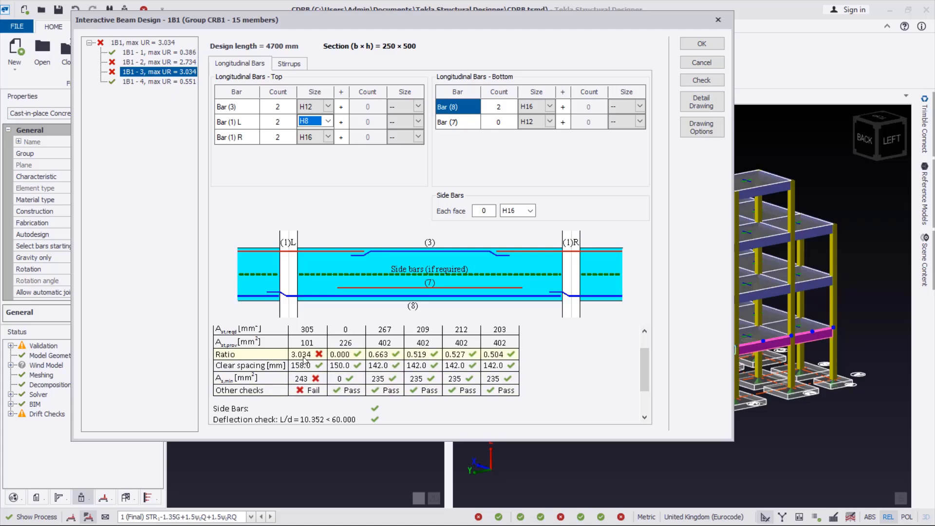
{"action": "left_click", "coordinate": [328, 122]}
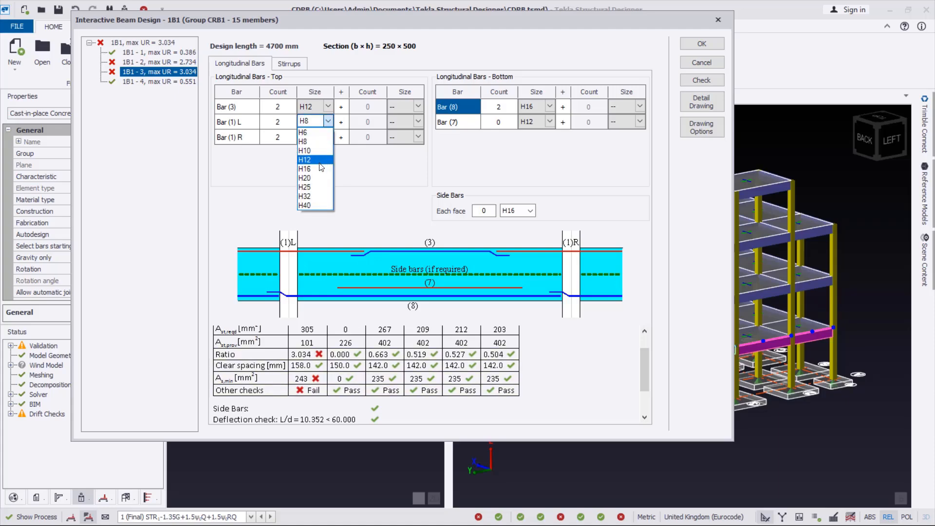
{"action": "left_click", "coordinate": [313, 164]}
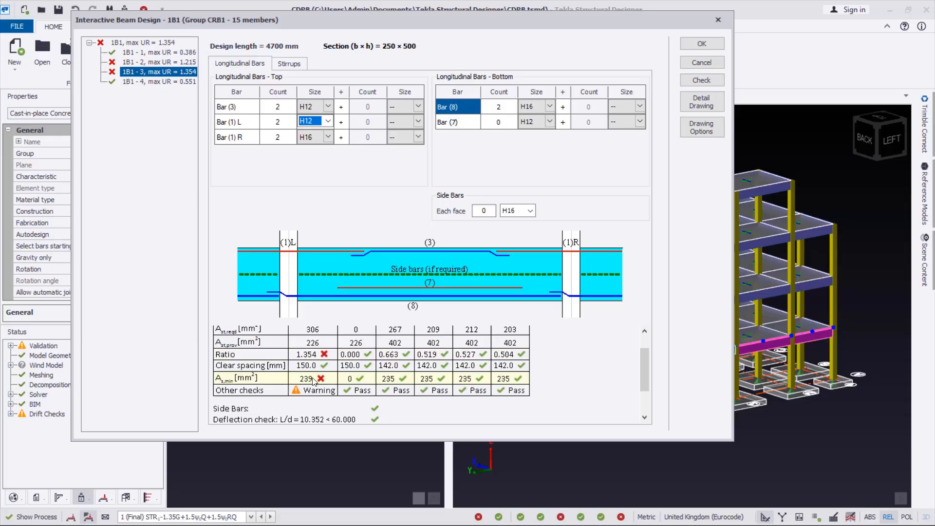
{"action": "left_click", "coordinate": [328, 122]}
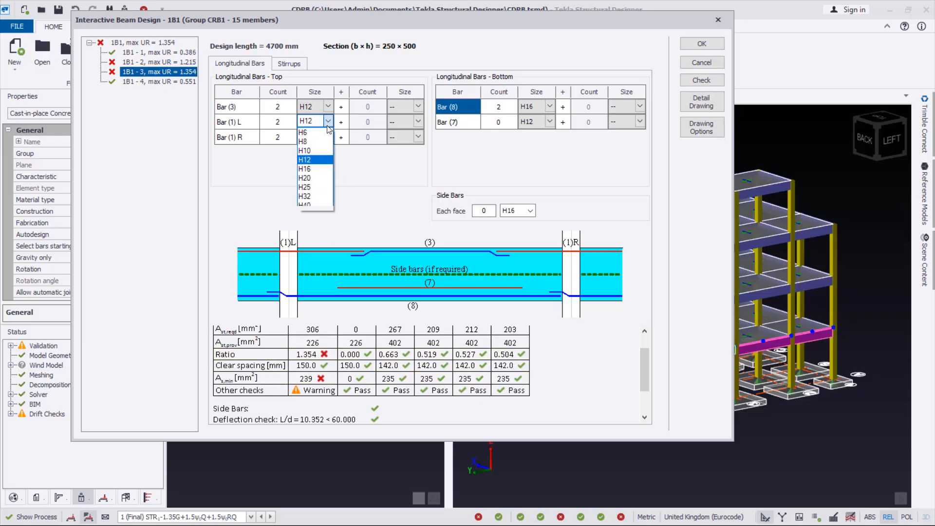
{"action": "left_click", "coordinate": [312, 168]}
{"action": "scroll", "coordinate": [362, 363], "scroll_direction": "down", "scroll_amount": 5}
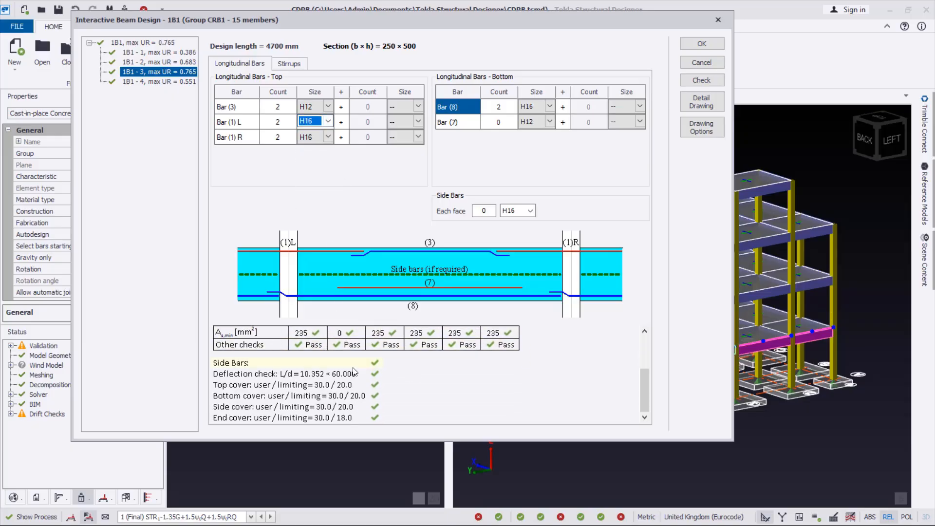
- Review the longitudinal bars of spans 1B1 - 4 and 1B1 - 1 and accept the beam design
{"action": "left_click", "coordinate": [164, 81]}
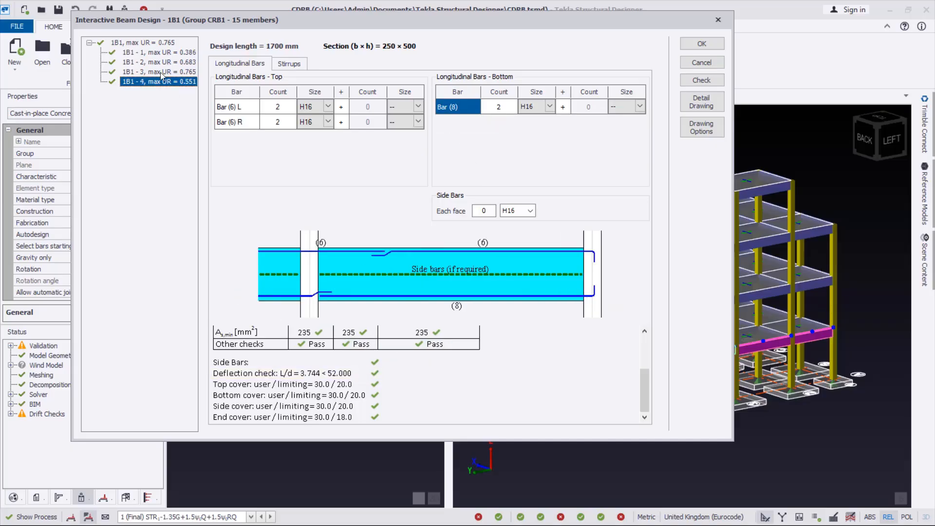
{"action": "left_click", "coordinate": [153, 53]}
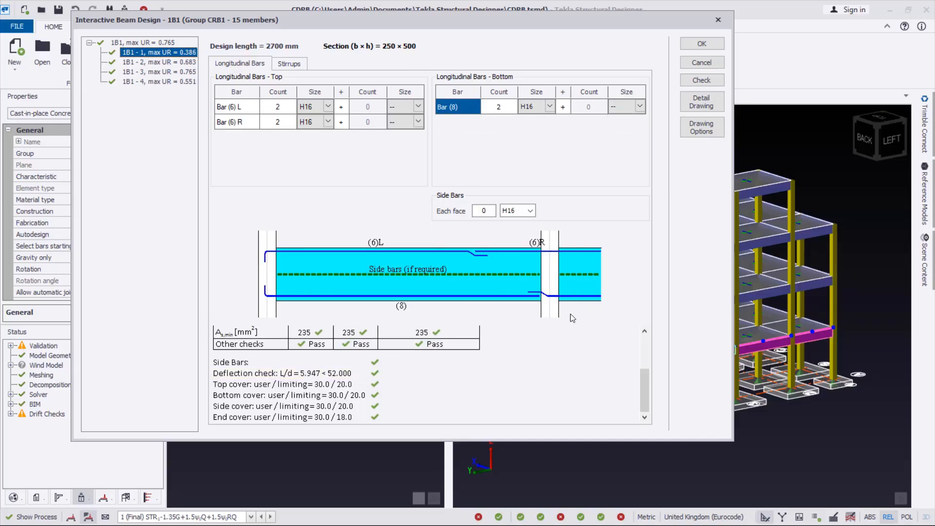
{"action": "left_click", "coordinate": [701, 43]}
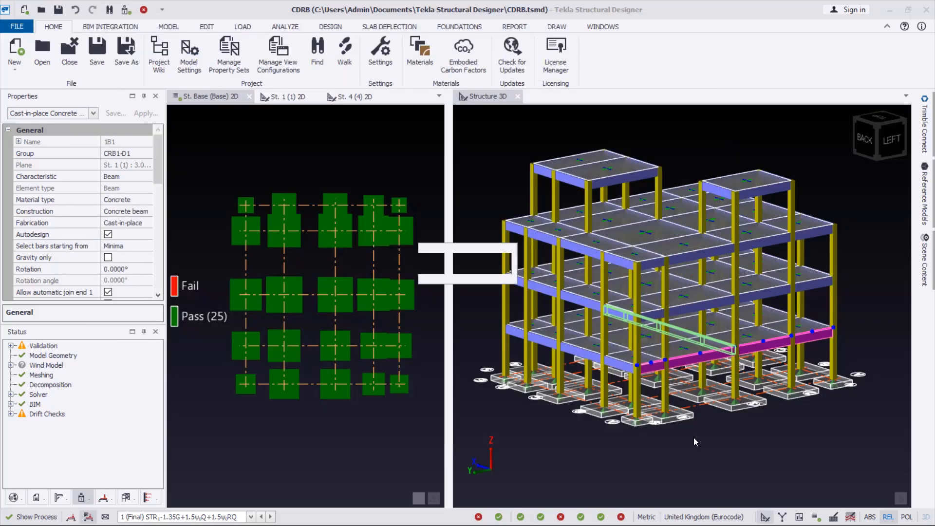
- Select corner column C21 in the 3D structure and open its interactive design
{"action": "left_click", "coordinate": [834, 301]}
{"action": "right_click", "coordinate": [836, 301]}
{"action": "left_click", "coordinate": [844, 191]}
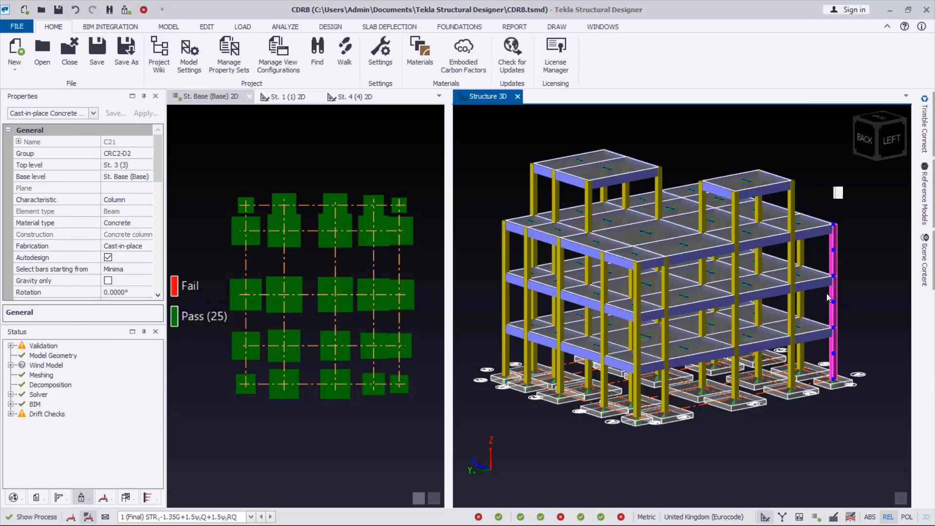
{"action": "right_click", "coordinate": [832, 303]}
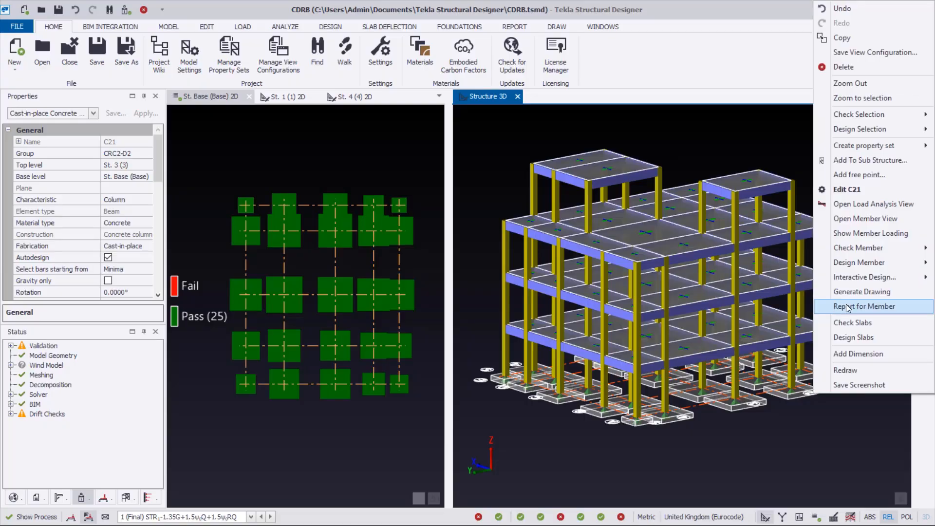
{"action": "mouse_move", "coordinate": [862, 280]}
{"action": "left_click", "coordinate": [784, 278]}
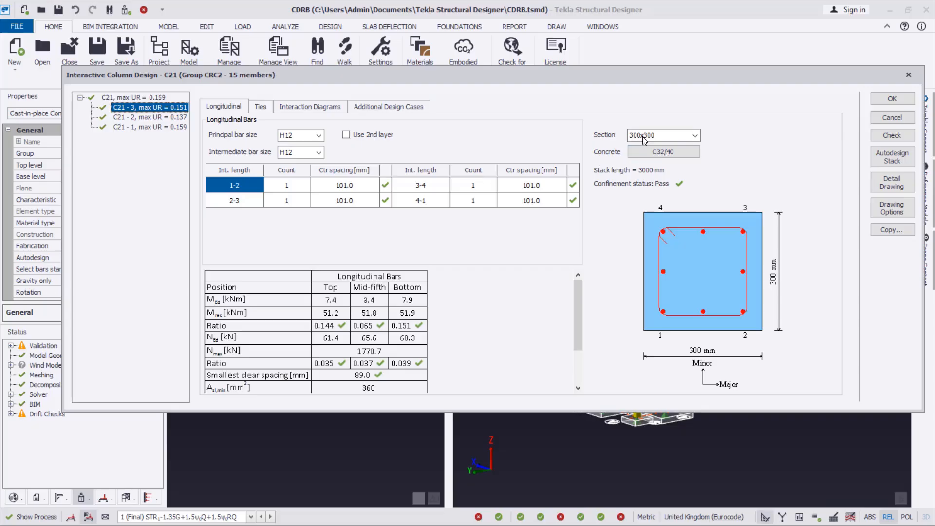
- Try a 400x400 section for column stack C21 - 3 and restore the 300x300 section
{"action": "left_click", "coordinate": [682, 138]}
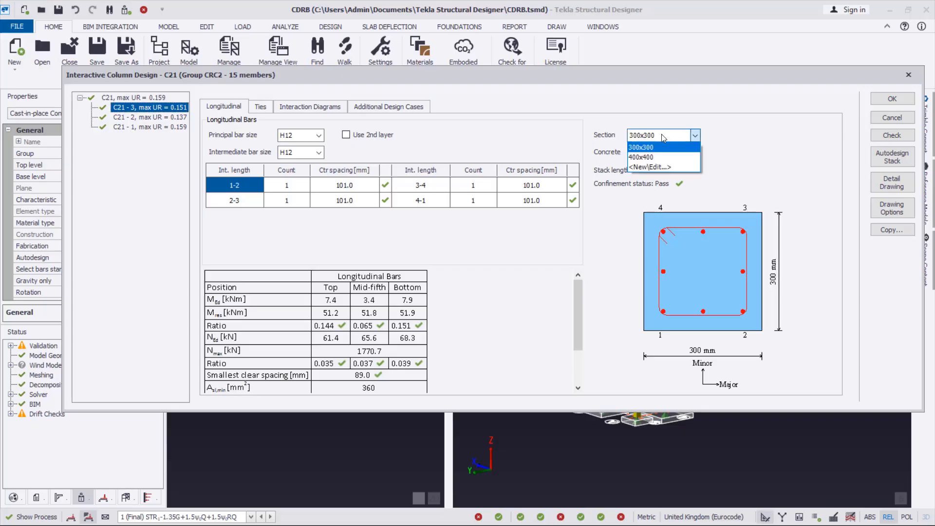
{"action": "left_click", "coordinate": [650, 157]}
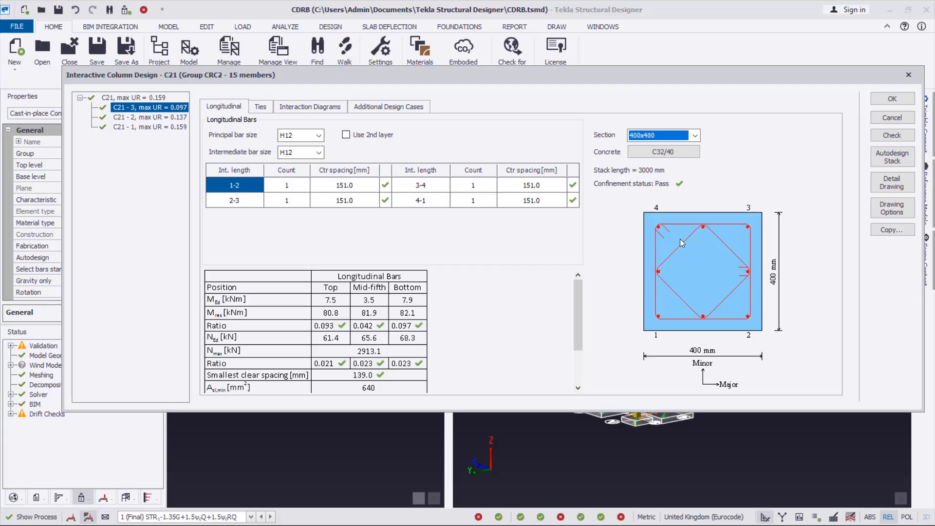
{"action": "left_click", "coordinate": [681, 139]}
{"action": "left_click", "coordinate": [659, 156]}
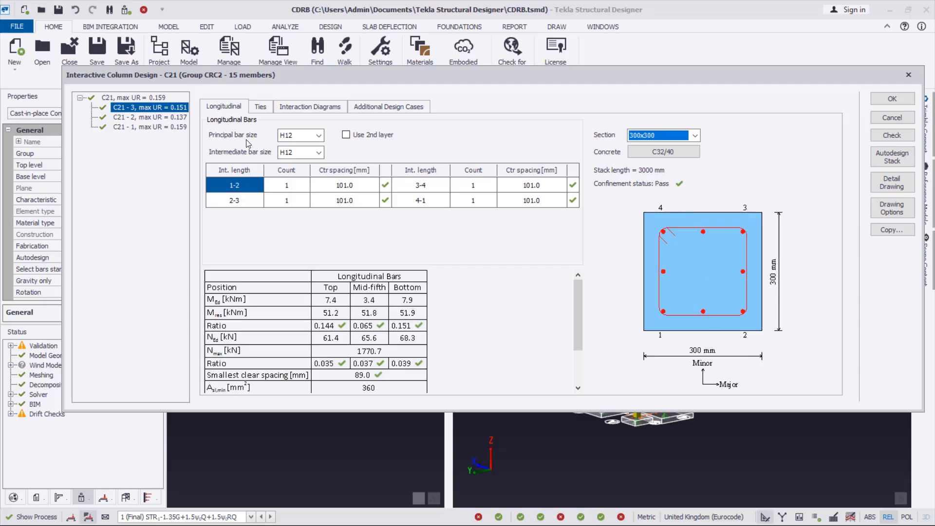
- Try principal bar size H8 in column stack C21 - 3, review the longitudinal bar checks and restore H12
{"action": "left_click", "coordinate": [300, 135]}
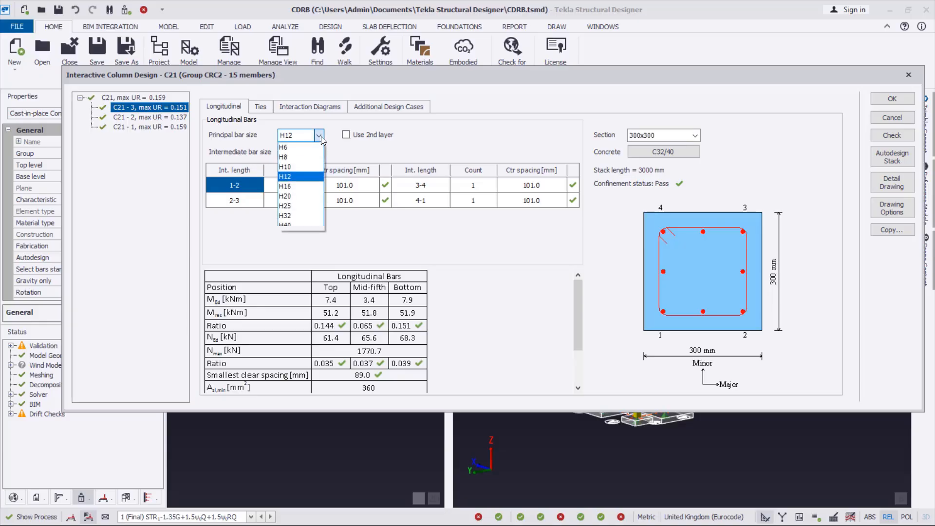
{"action": "left_click", "coordinate": [291, 157]}
{"action": "scroll", "coordinate": [389, 317], "scroll_direction": "down", "scroll_amount": 1}
{"action": "scroll", "coordinate": [388, 318], "scroll_direction": "down", "scroll_amount": 3}
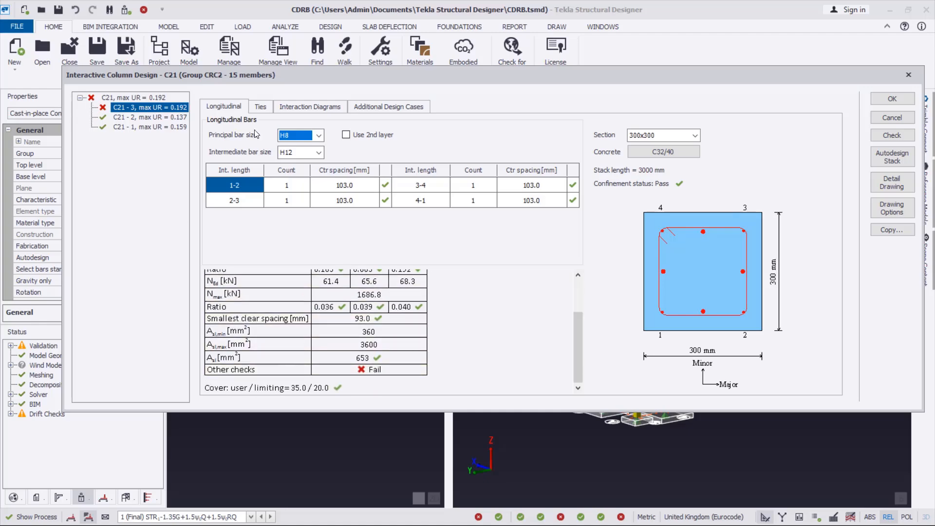
{"action": "left_click", "coordinate": [319, 136]}
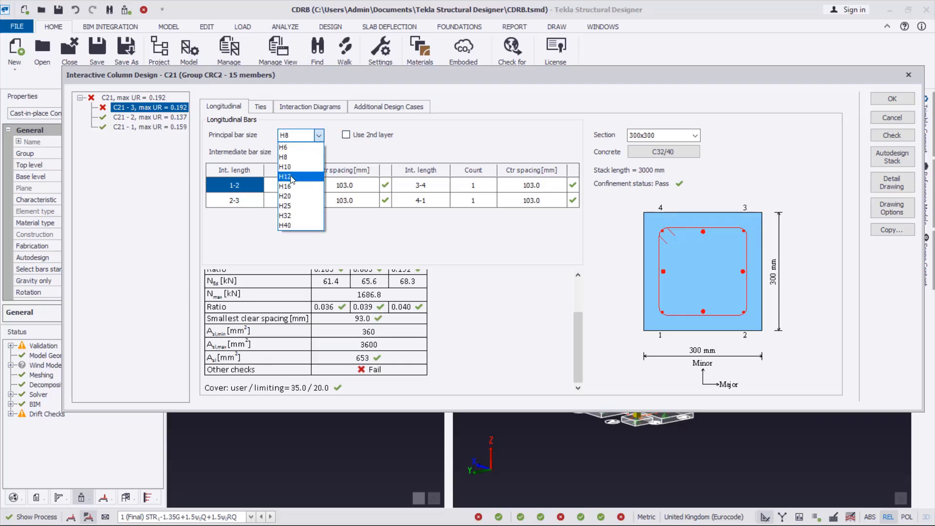
{"action": "left_click", "coordinate": [291, 177]}
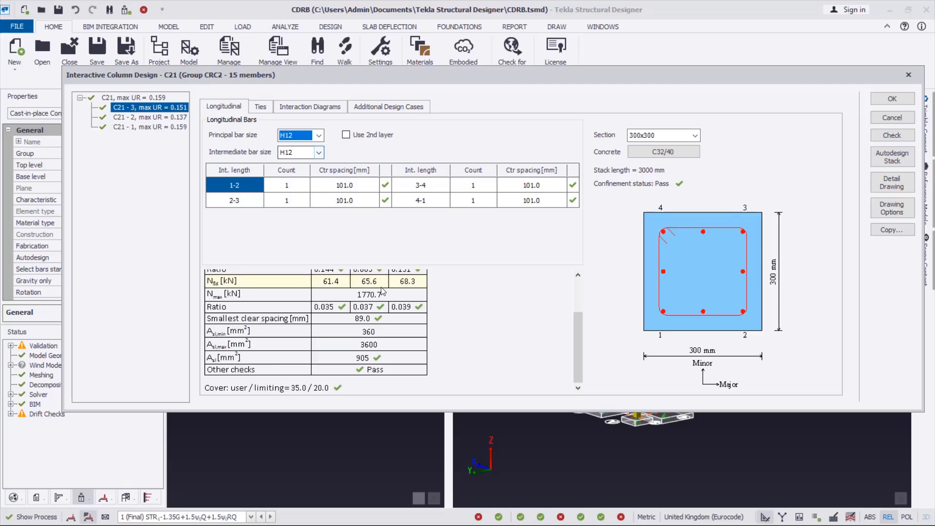
- Set both the principal and intermediate bar sizes of column stack C21 - 3 to H16
{"action": "left_click", "coordinate": [294, 135]}
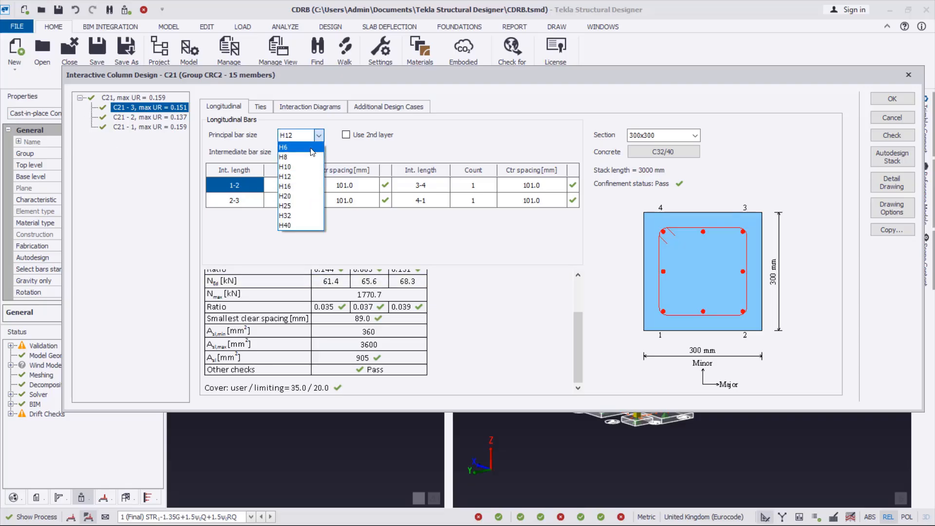
{"action": "left_click", "coordinate": [286, 187]}
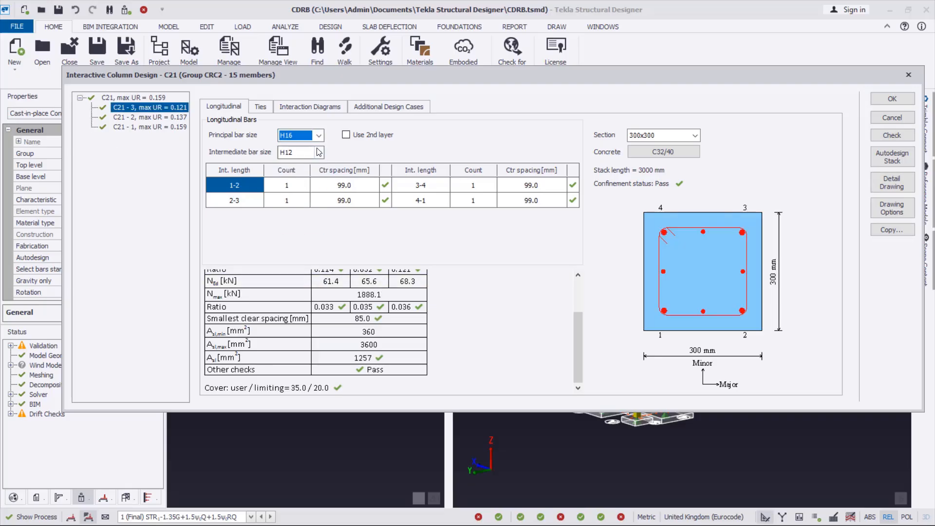
{"action": "left_click", "coordinate": [298, 153]}
{"action": "left_click", "coordinate": [288, 203]}
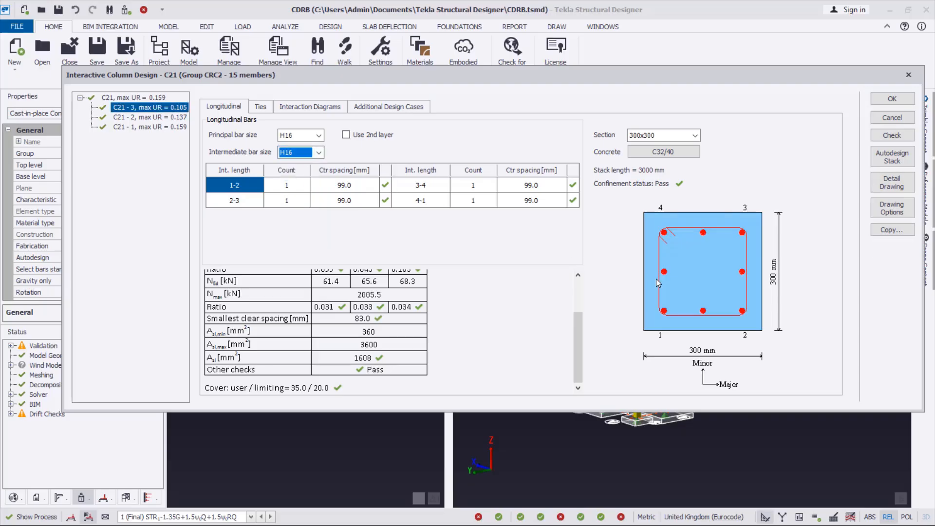
- Set both the principal and intermediate longitudinal bar sizes of column stack C21 - 3 to H12
{"action": "left_click", "coordinate": [319, 136]}
{"action": "left_click", "coordinate": [299, 177]}
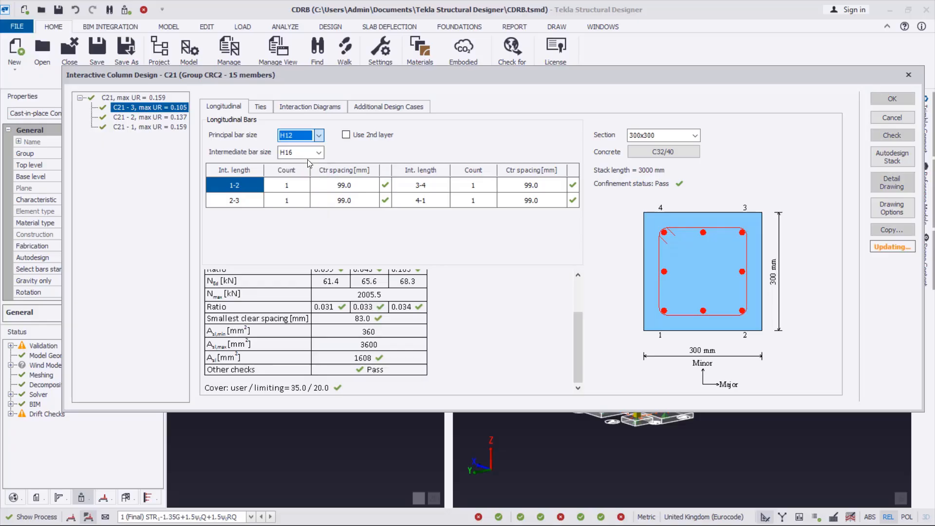
{"action": "left_click", "coordinate": [319, 152]}
{"action": "left_click", "coordinate": [292, 188]}
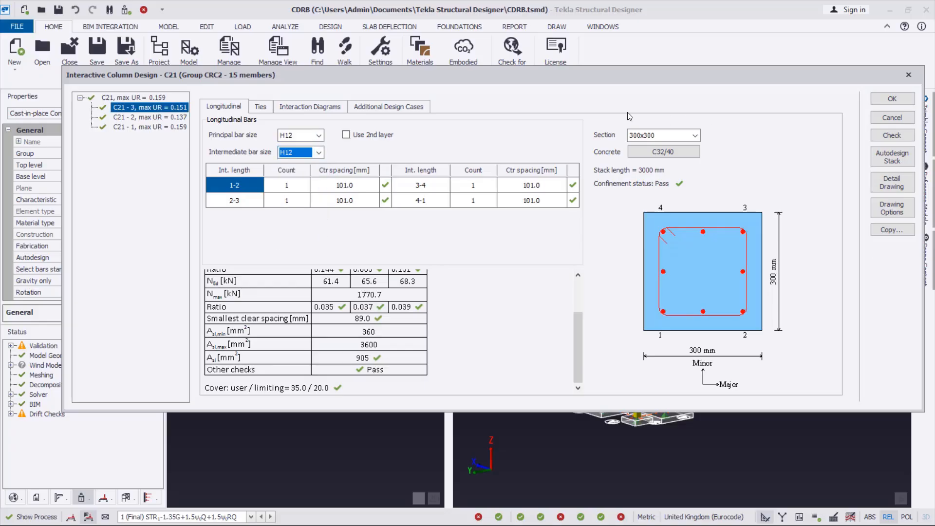
- Review the ties and interaction diagrams of column stack C21 - 3 and accept the interactive column design
{"action": "left_click", "coordinate": [265, 113]}
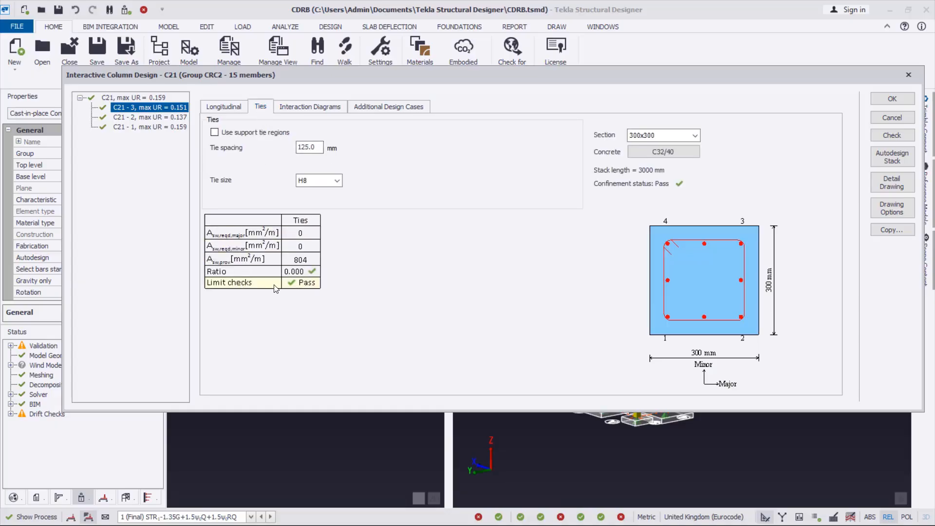
{"action": "left_click", "coordinate": [302, 107]}
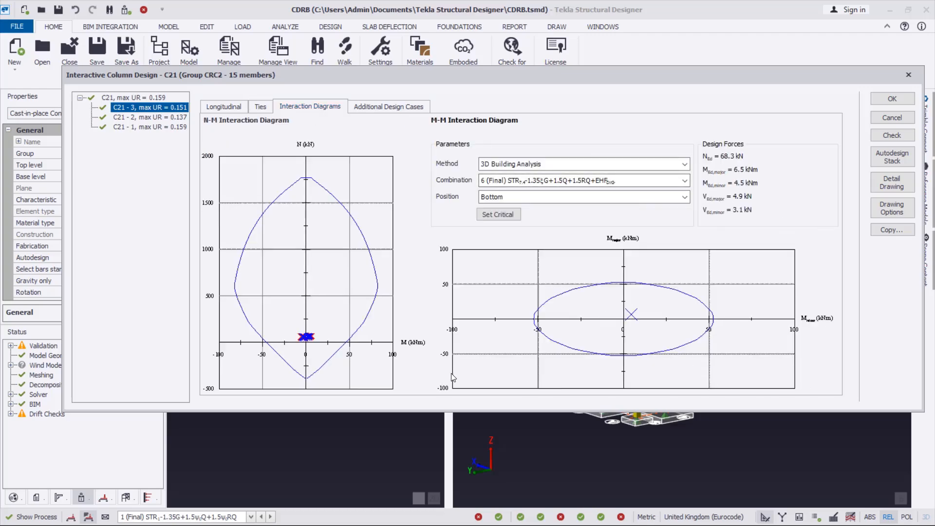
{"action": "left_click", "coordinate": [900, 100]}
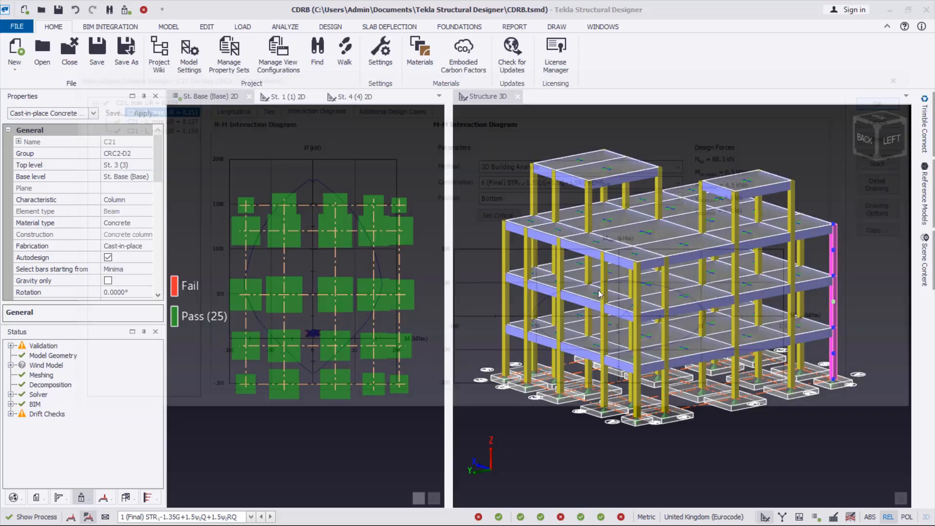
- Generate a DXF detail drawing of first-floor concrete beam 1B1 with the Beam Detail layer configuration and style at 1:25 scale
{"action": "scroll", "coordinate": [642, 248], "scroll_direction": "down", "scroll_amount": 2}
{"action": "scroll", "coordinate": [655, 228], "scroll_direction": "up", "scroll_amount": 2}
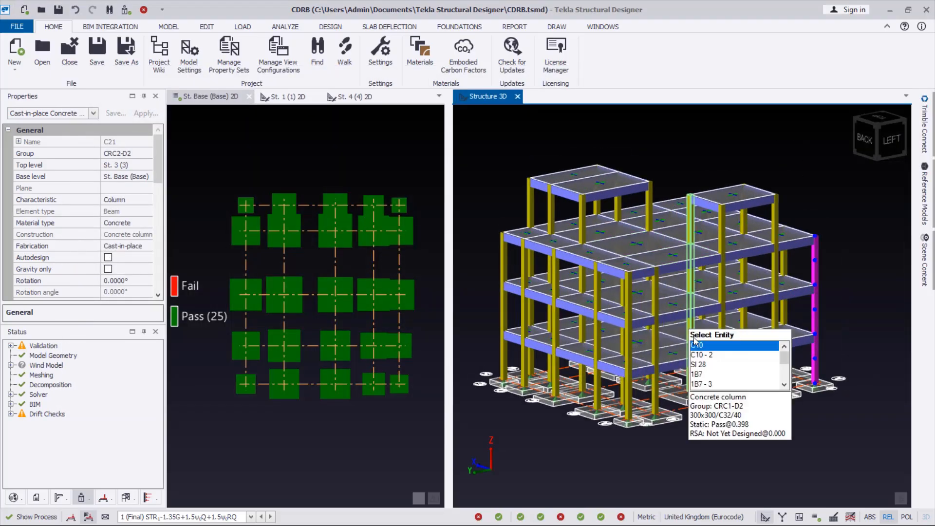
{"action": "scroll", "coordinate": [693, 339], "scroll_direction": "up", "scroll_amount": 5}
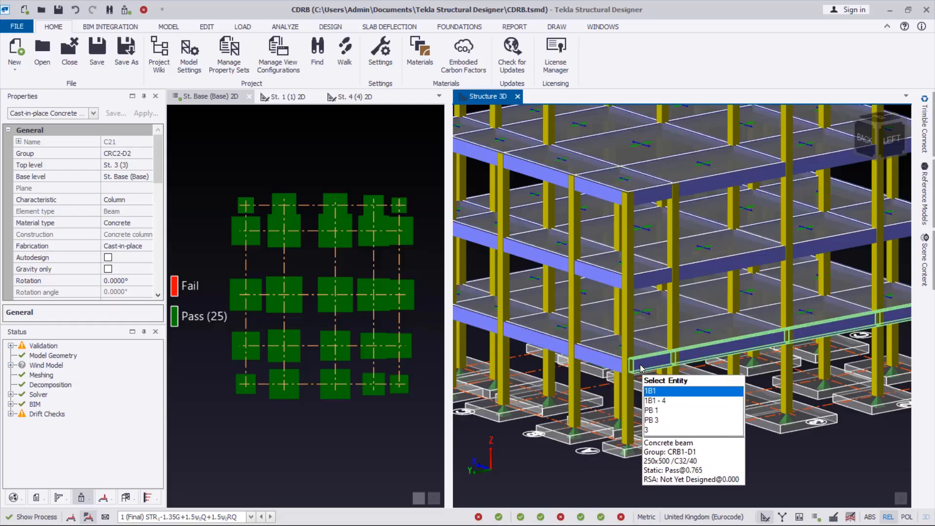
{"action": "left_click", "coordinate": [640, 369]}
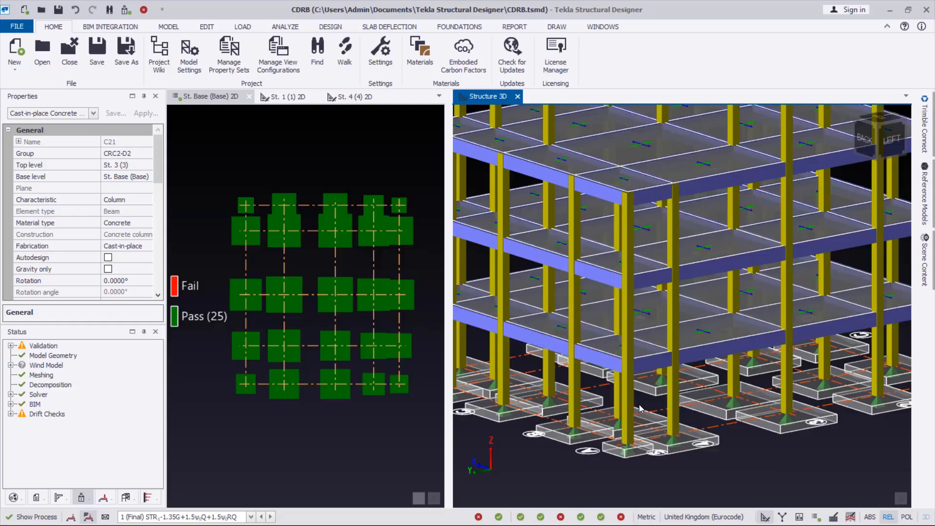
{"action": "right_click", "coordinate": [645, 366]}
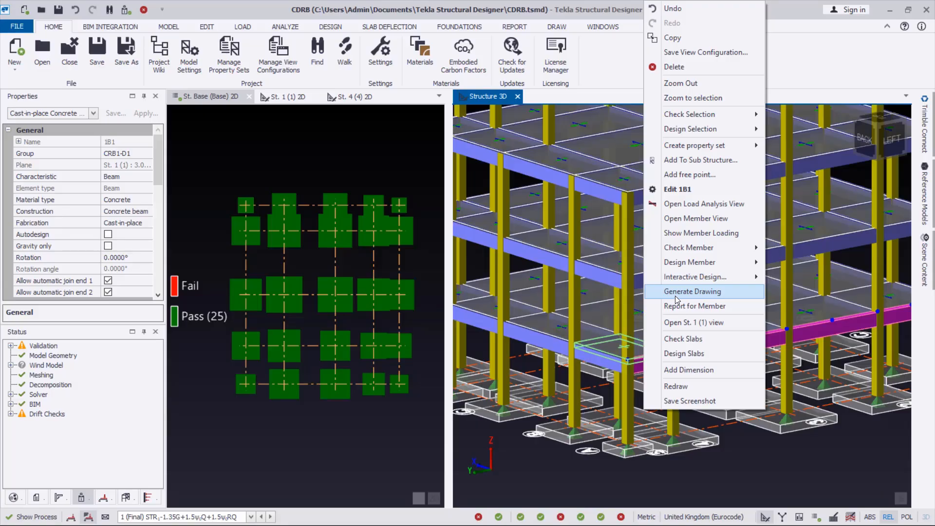
{"action": "left_click", "coordinate": [680, 294]}
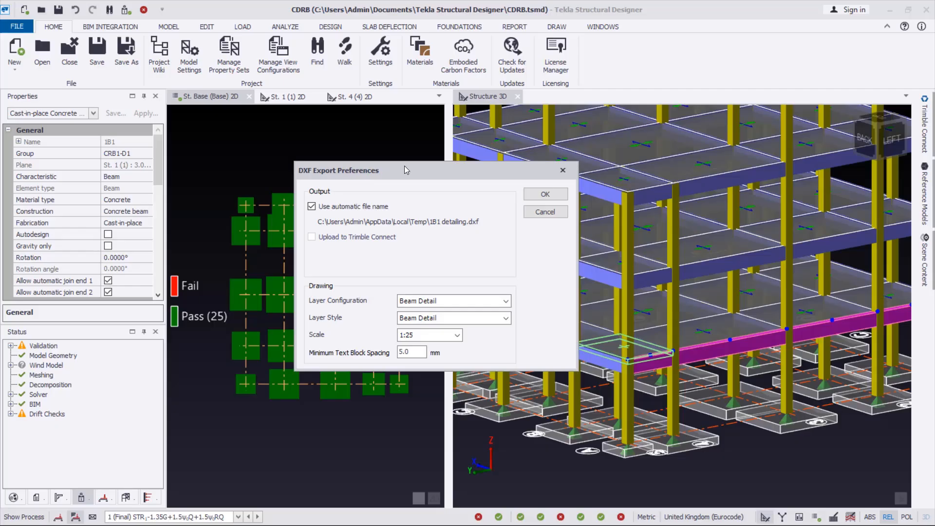
{"action": "left_click_drag", "start_coordinate": [416, 168], "coordinate": [446, 100]}
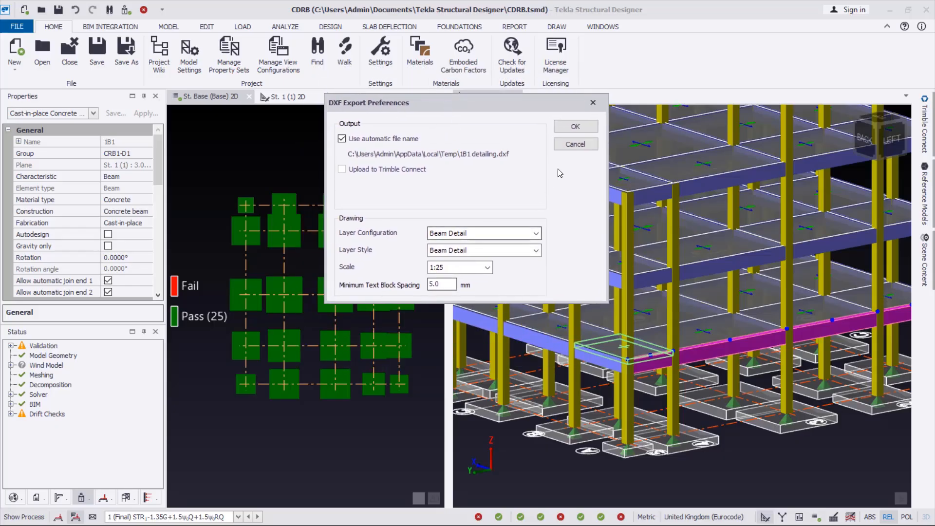
{"action": "left_click", "coordinate": [576, 127]}
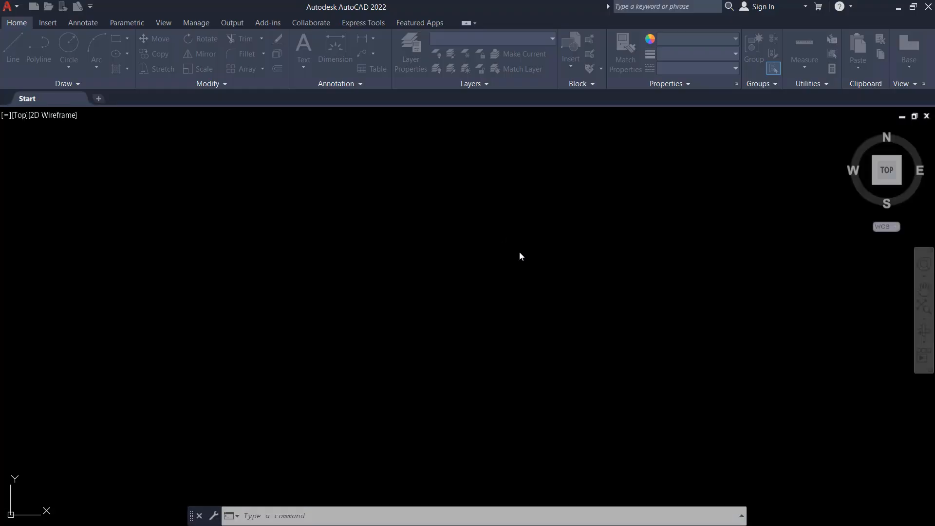
- Inspect the beam 1B1 elevation and cross-sections in AutoCAD and return to Tekla Structural Designer
{"action": "scroll", "coordinate": [383, 306], "scroll_direction": "up", "scroll_amount": 10}
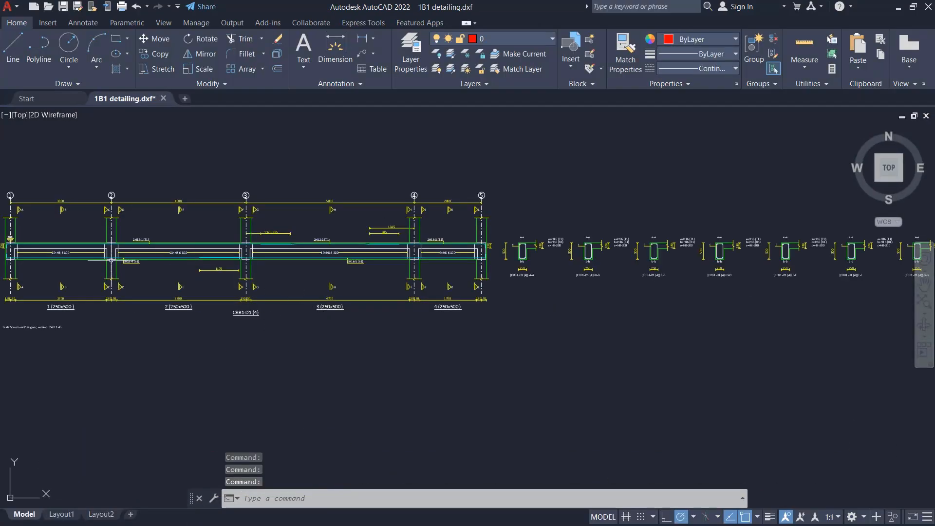
{"action": "scroll", "coordinate": [598, 255], "scroll_direction": "down", "scroll_amount": 5}
{"action": "scroll", "coordinate": [730, 234], "scroll_direction": "up", "scroll_amount": 2}
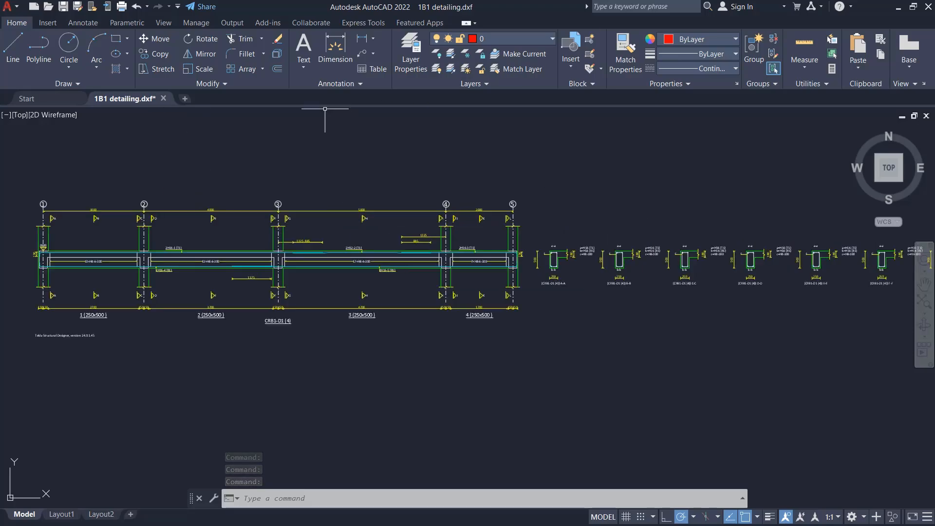
{"action": "left_click", "coordinate": [898, 8]}
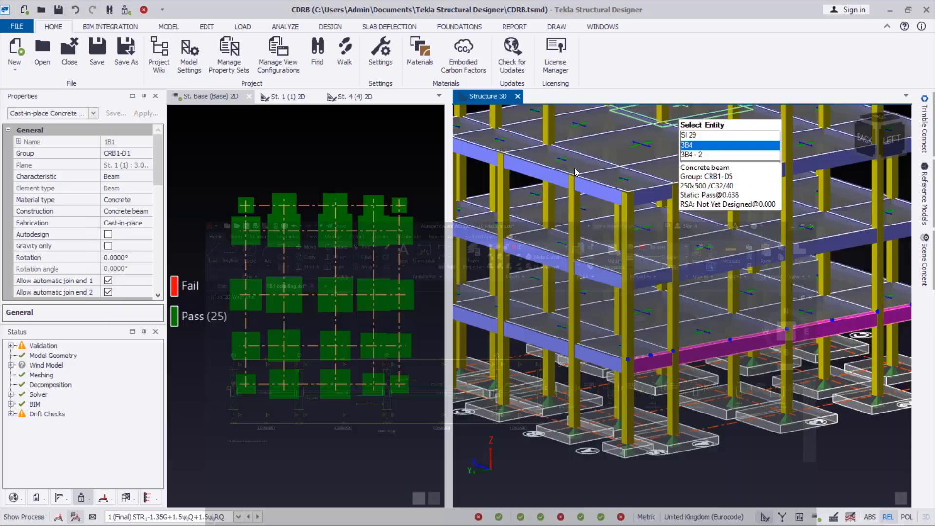
- Generate a DXF detail drawing of corner column C12 with the Column Detail layer configuration and style at 1:25 scale
{"action": "left_click", "coordinate": [633, 400]}
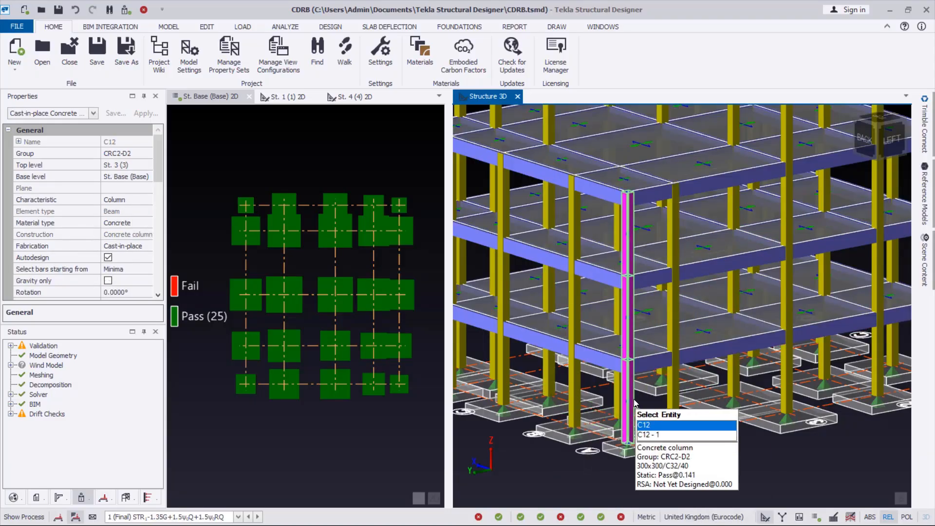
{"action": "right_click", "coordinate": [634, 400]}
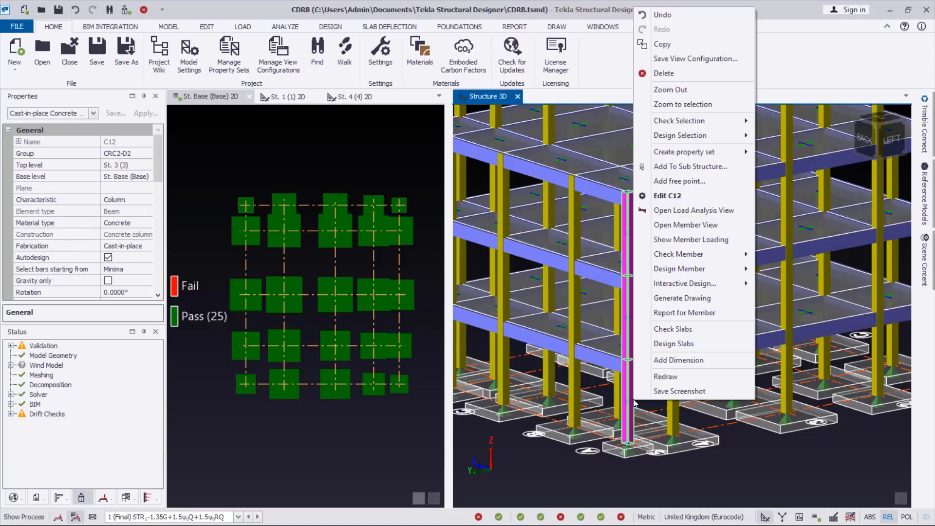
{"action": "left_click", "coordinate": [700, 302]}
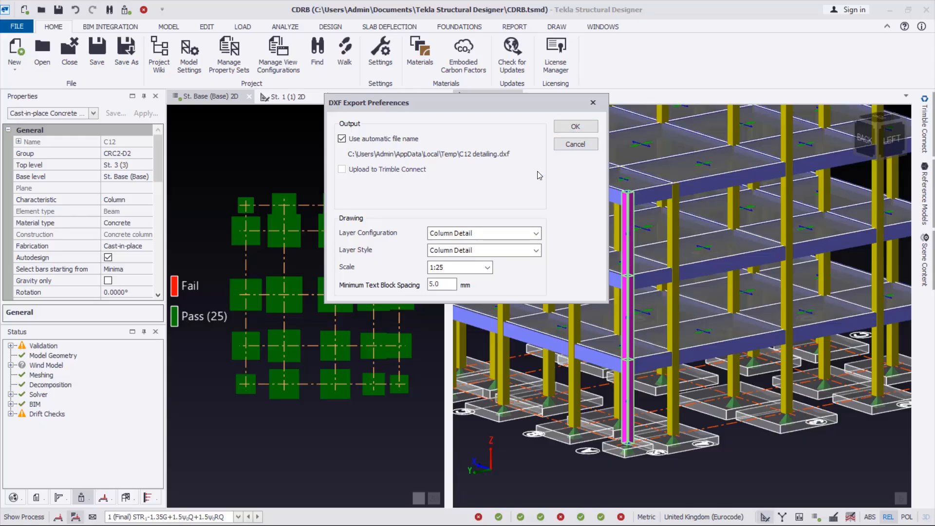
{"action": "left_click", "coordinate": [462, 269]}
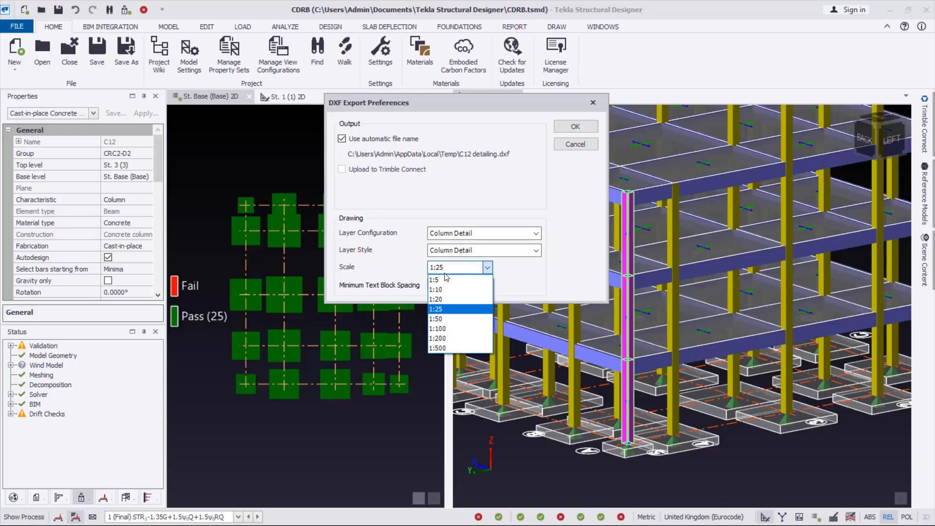
{"action": "left_click", "coordinate": [448, 276]}
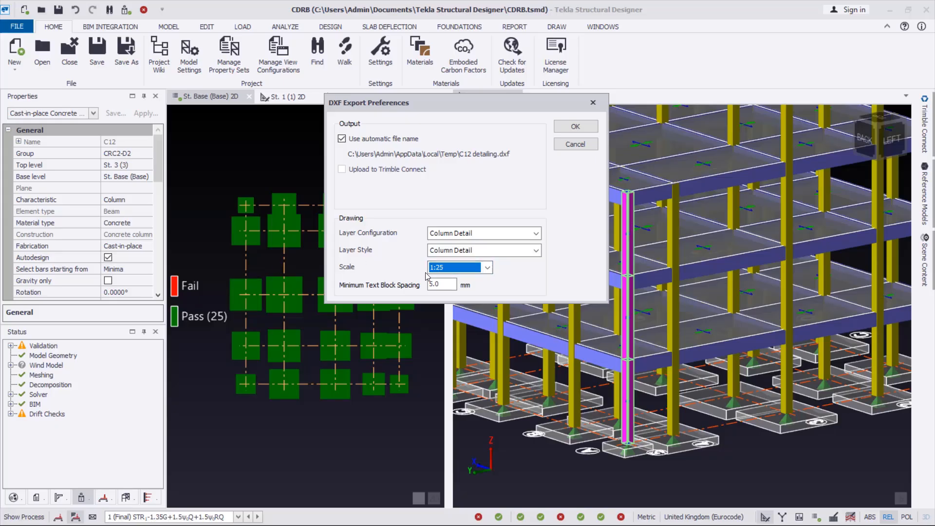
{"action": "left_click", "coordinate": [575, 127]}
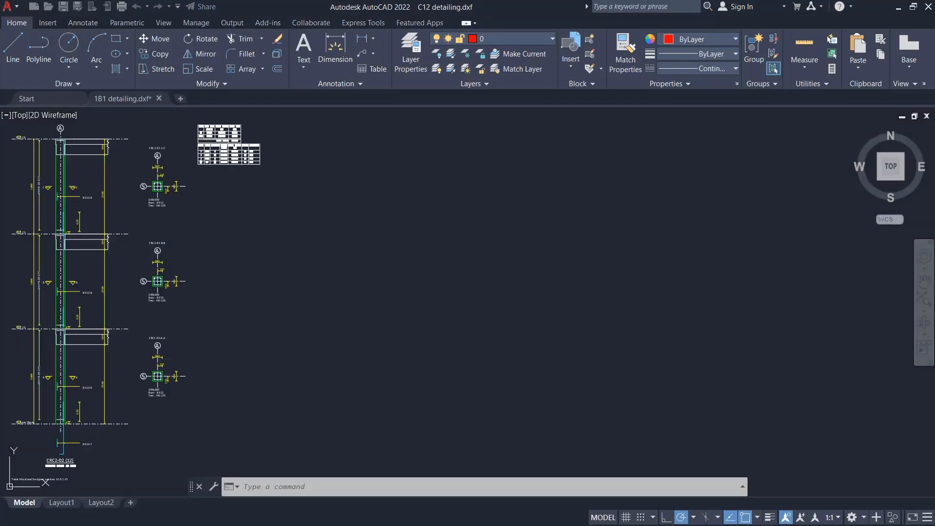
- Inspect the column C12 elevation, sections and bar tables in AutoCAD and return to Tekla Structural Designer
{"action": "scroll", "coordinate": [415, 299], "scroll_direction": "down", "scroll_amount": 2}
{"action": "scroll", "coordinate": [284, 329], "scroll_direction": "up", "scroll_amount": 3}
{"action": "scroll", "coordinate": [383, 170], "scroll_direction": "down", "scroll_amount": 3}
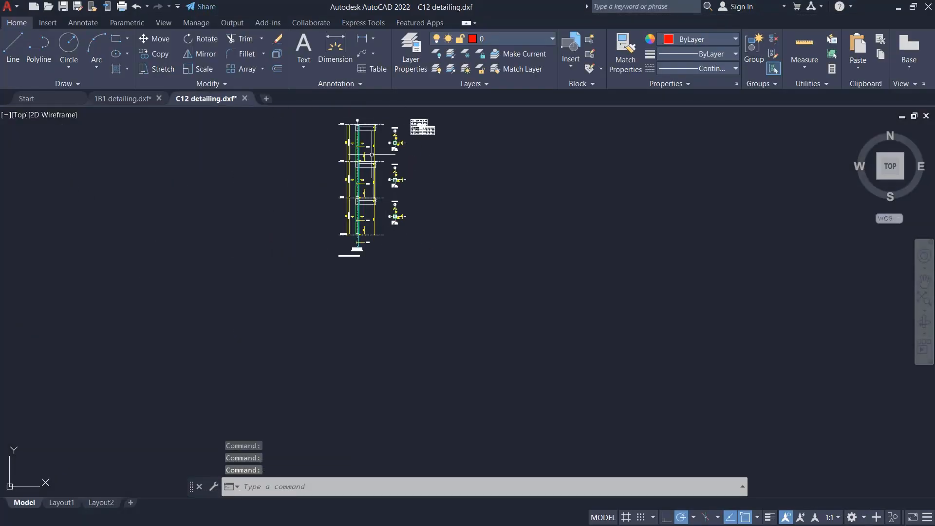
{"action": "scroll", "coordinate": [380, 115], "scroll_direction": "up", "scroll_amount": 2}
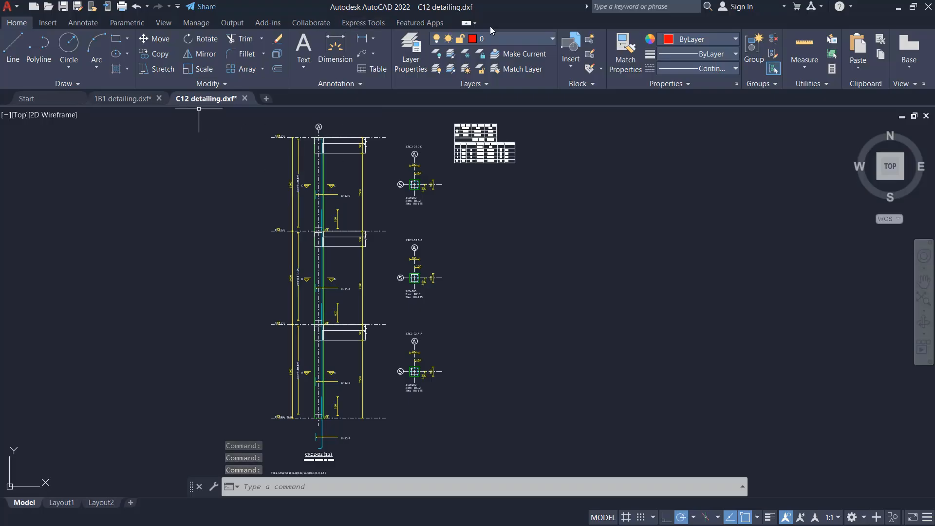
{"action": "left_click", "coordinate": [899, 7]}
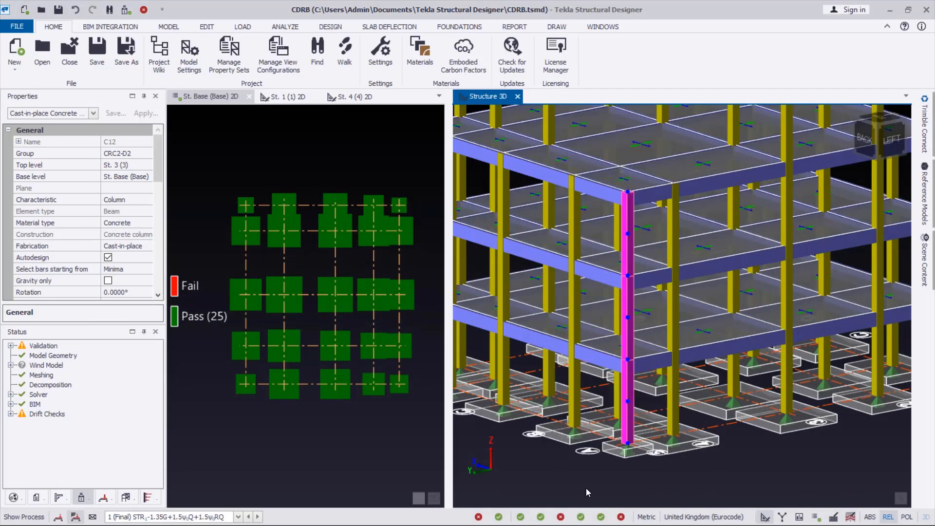
- Run a member check on isolated pad base PB 11 beside the corner column's footing
{"action": "scroll", "coordinate": [570, 434], "scroll_direction": "down", "scroll_amount": 2}
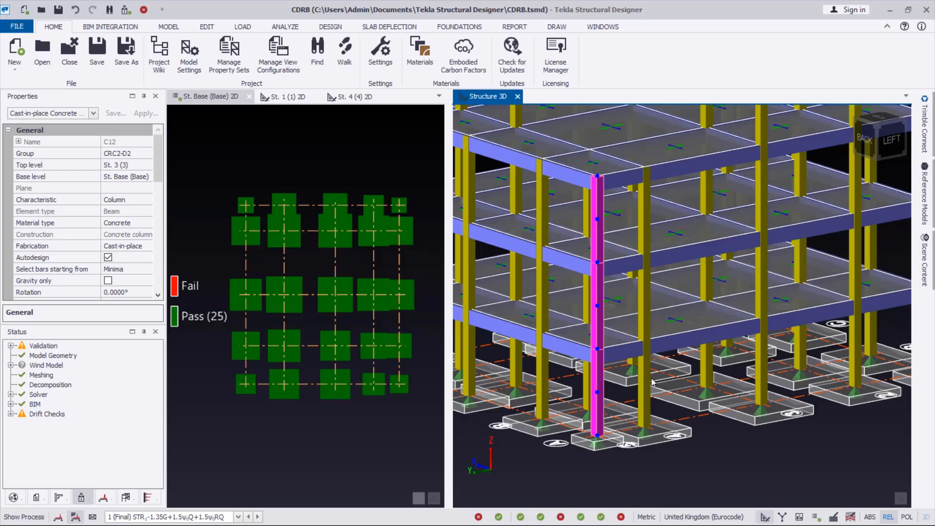
{"action": "scroll", "coordinate": [687, 407], "scroll_direction": "down", "scroll_amount": 3}
{"action": "scroll", "coordinate": [697, 424], "scroll_direction": "up", "scroll_amount": 3}
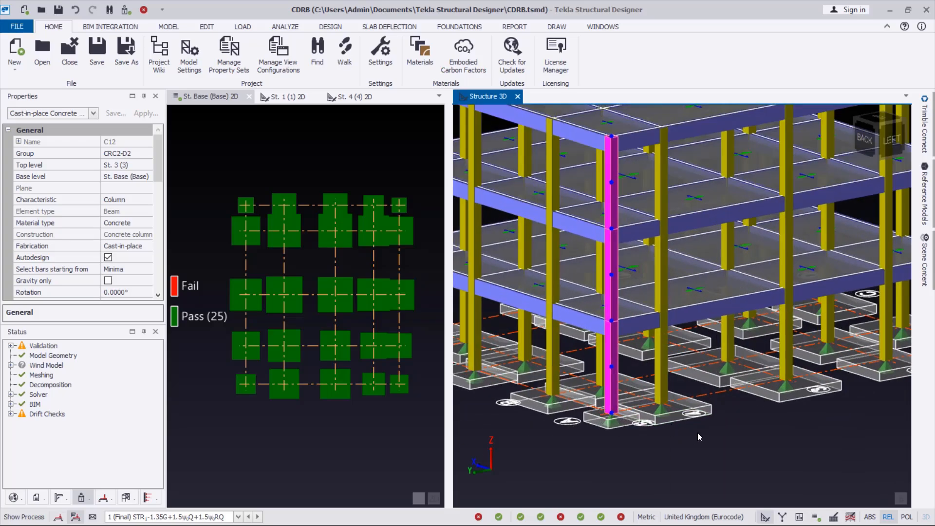
{"action": "left_click", "coordinate": [677, 418]}
{"action": "right_click", "coordinate": [677, 418]}
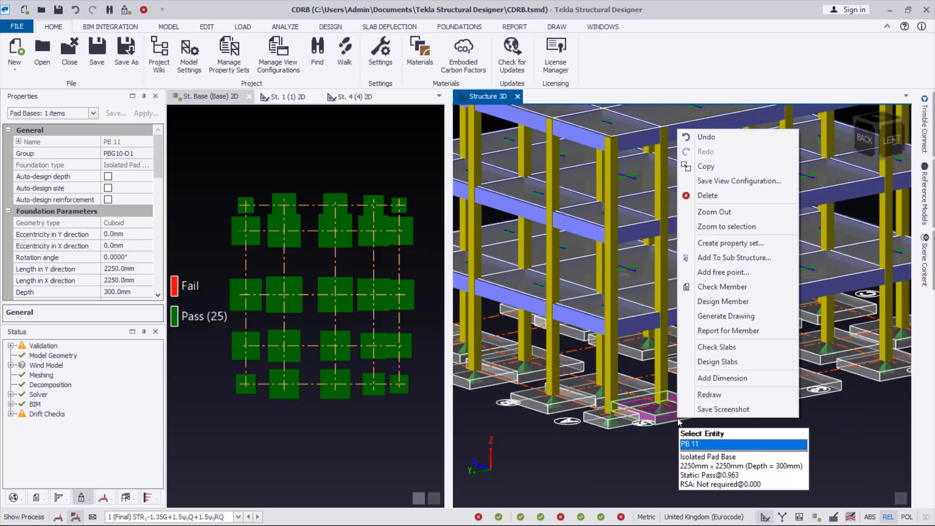
{"action": "left_click", "coordinate": [735, 258]}
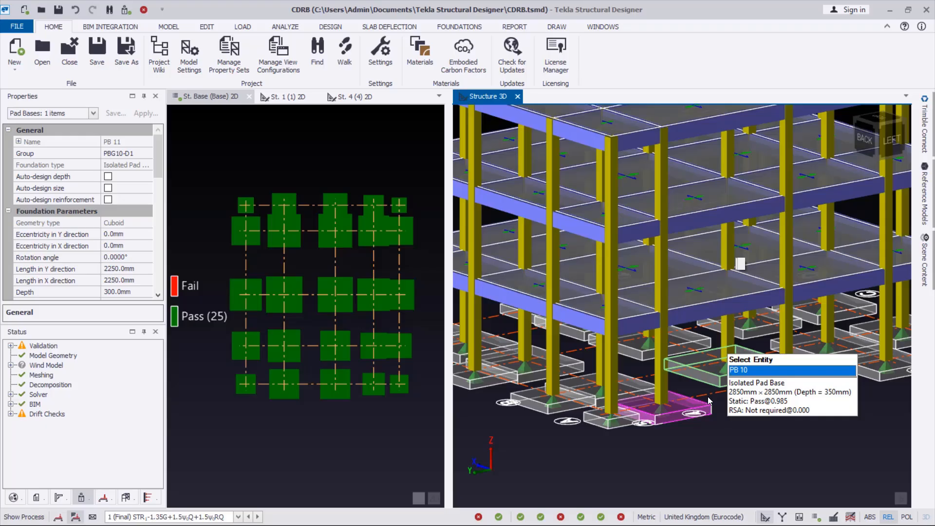
{"action": "right_click", "coordinate": [674, 423]}
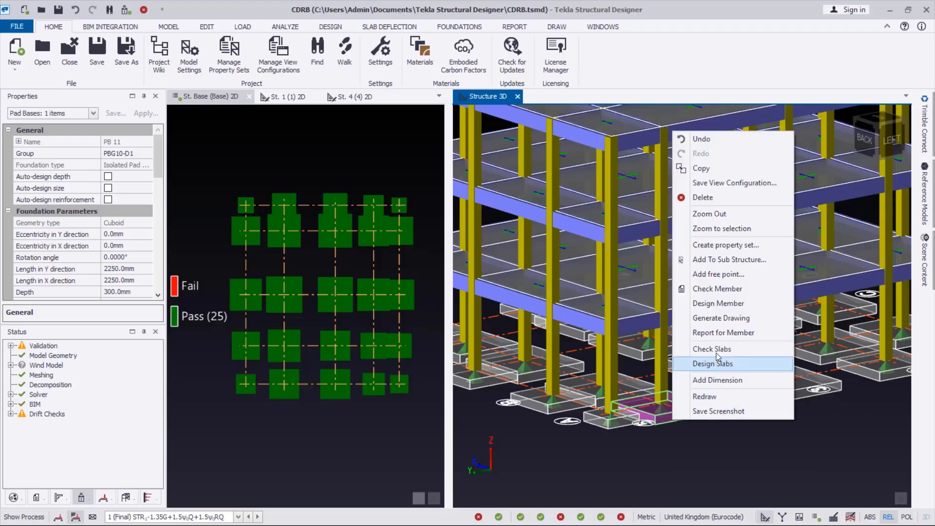
{"action": "left_click", "coordinate": [714, 290]}
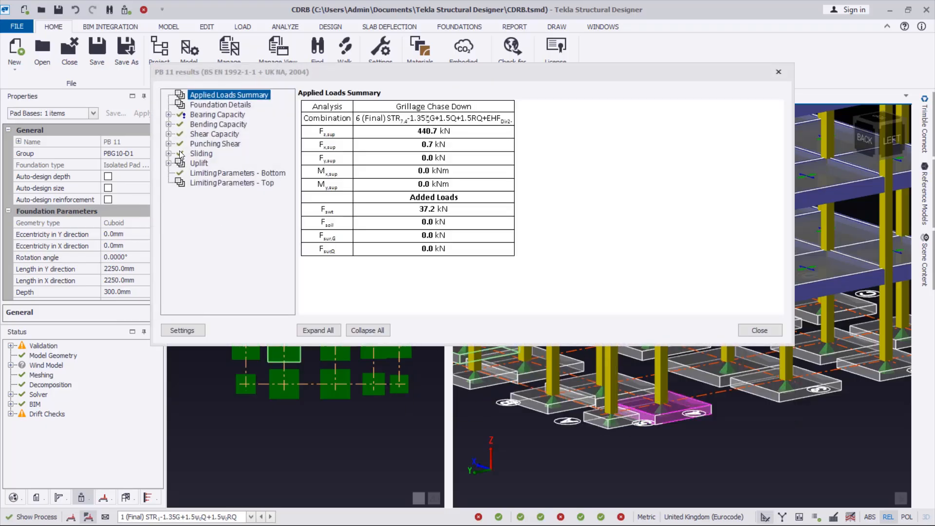
- Review the sliding, punching shear, shear, bending and bearing capacity results of pad base PB 11 and close them
{"action": "left_click", "coordinate": [200, 153]}
{"action": "left_click", "coordinate": [199, 144]}
{"action": "left_click", "coordinate": [199, 133]}
{"action": "left_click", "coordinate": [199, 124]}
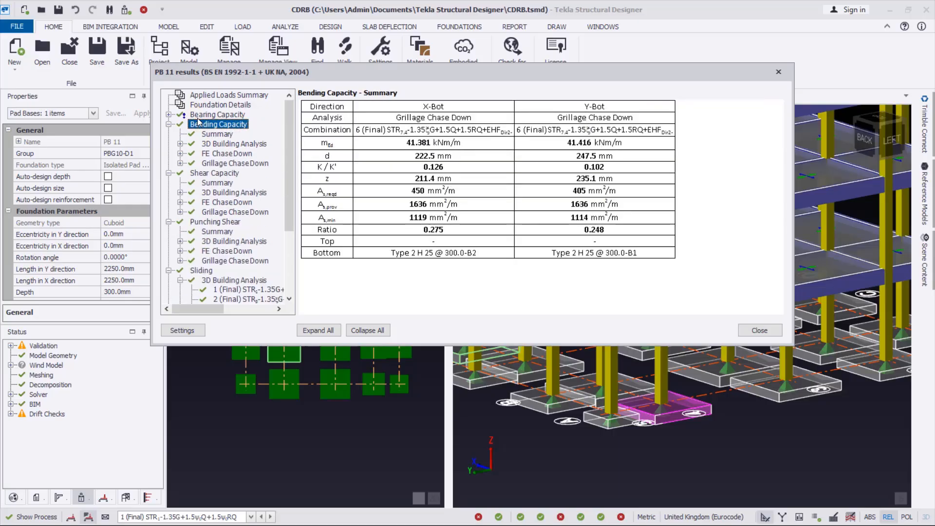
{"action": "left_click", "coordinate": [199, 117]}
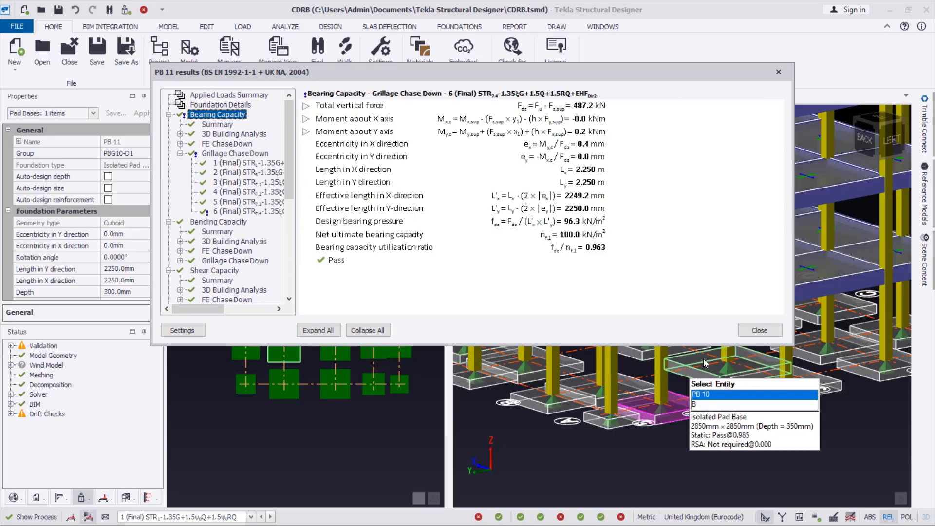
{"action": "left_click", "coordinate": [760, 332]}
- Run the slab design for the whole building and examine the slab design status in the 3D view
{"action": "scroll", "coordinate": [715, 448], "scroll_direction": "down", "scroll_amount": 5}
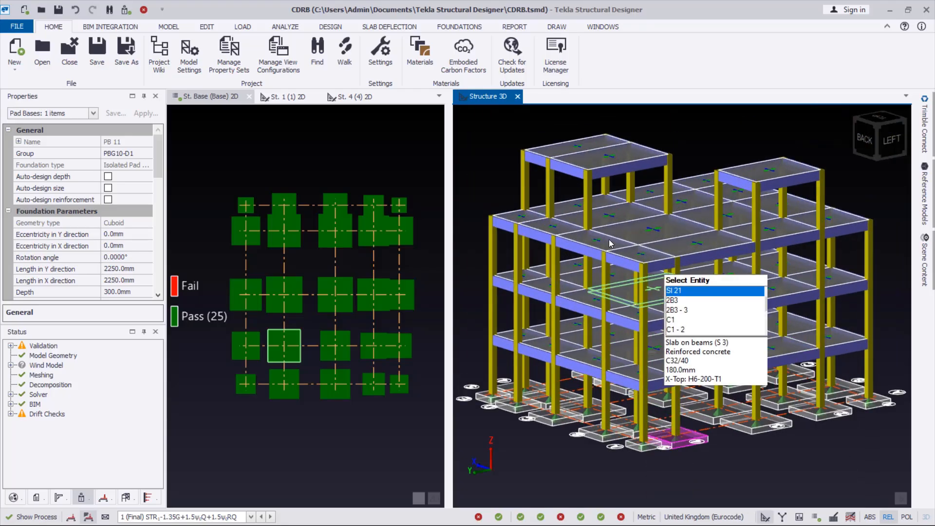
{"action": "right_click_drag", "start_coordinate": [709, 329], "coordinate": [706, 363]}
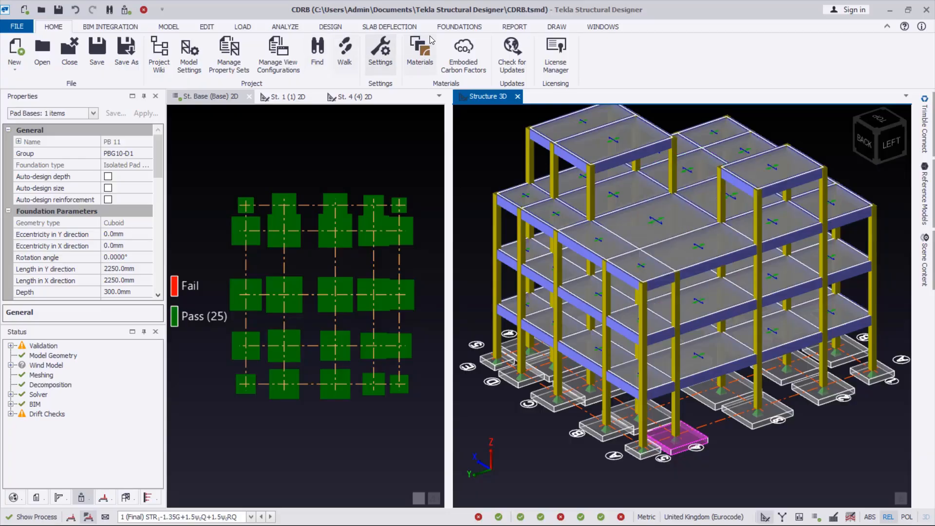
{"action": "left_click", "coordinate": [333, 28]}
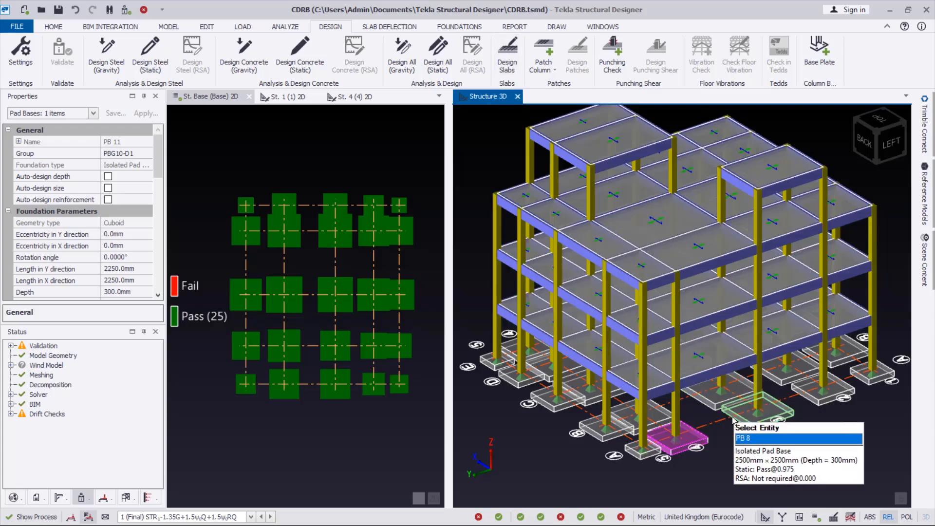
{"action": "left_click", "coordinate": [507, 55]}
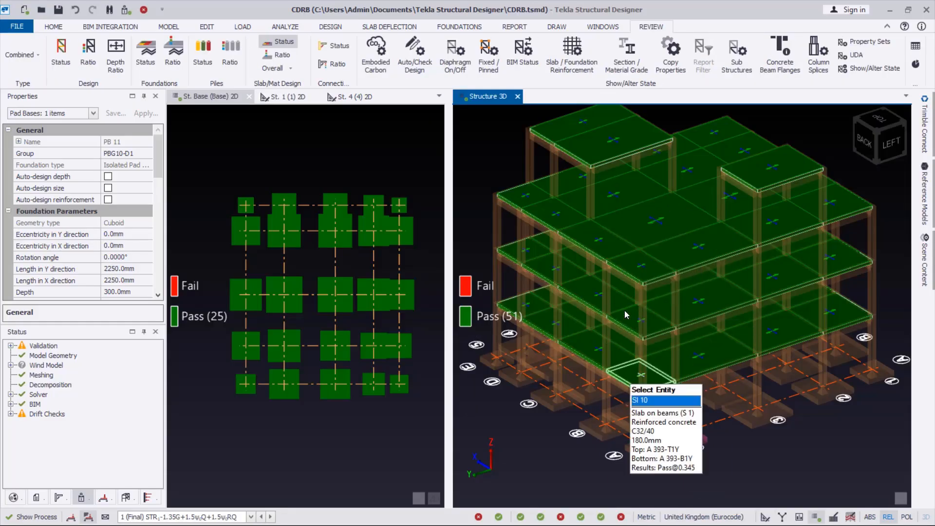
{"action": "scroll", "coordinate": [554, 223], "scroll_direction": "up", "scroll_amount": 2}
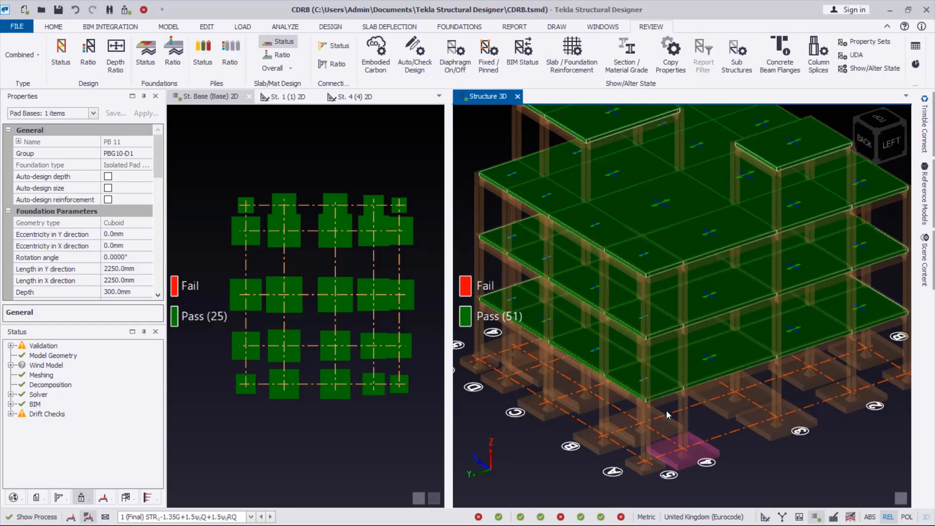
{"action": "scroll", "coordinate": [625, 321], "scroll_direction": "down", "scroll_amount": 1}
{"action": "scroll", "coordinate": [625, 321], "scroll_direction": "down", "scroll_amount": 2}
{"action": "mouse_move", "coordinate": [599, 369]}
{"action": "right_mouse_down"}
{"action": "mouse_move", "coordinate": [604, 351]}
{"action": "mouse_move", "coordinate": [604, 373]}
{"action": "right_mouse_up"}
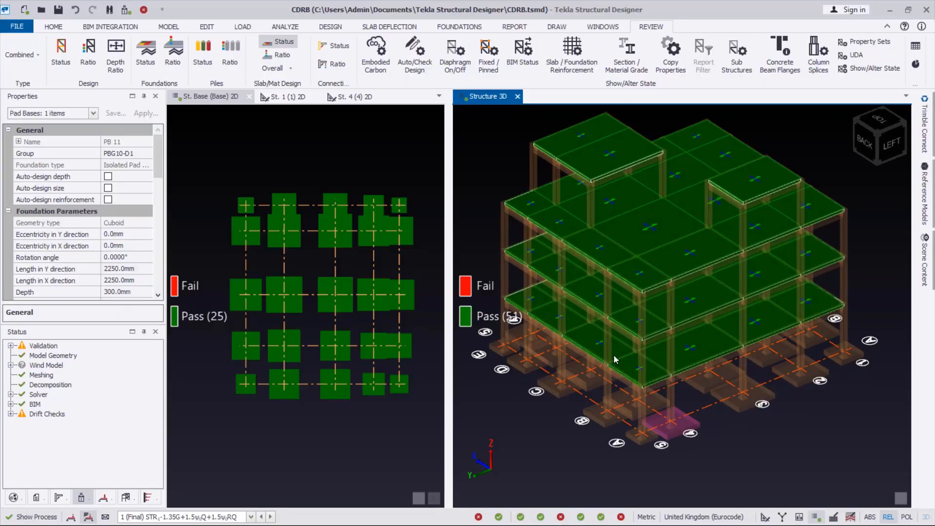
- Return the Structure 3D window to the structural view, validate the model and click pad base PB 11
{"action": "right_click", "coordinate": [481, 96]}
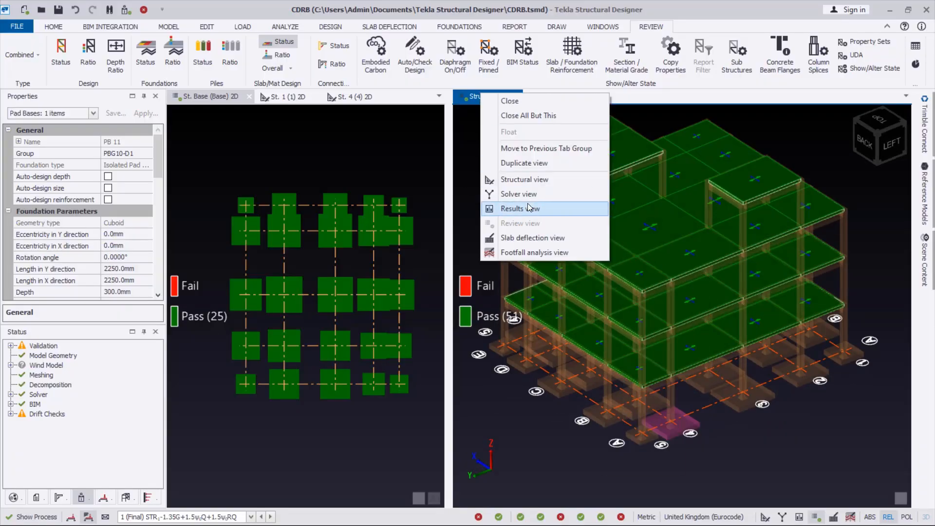
{"action": "left_click", "coordinate": [516, 179]}
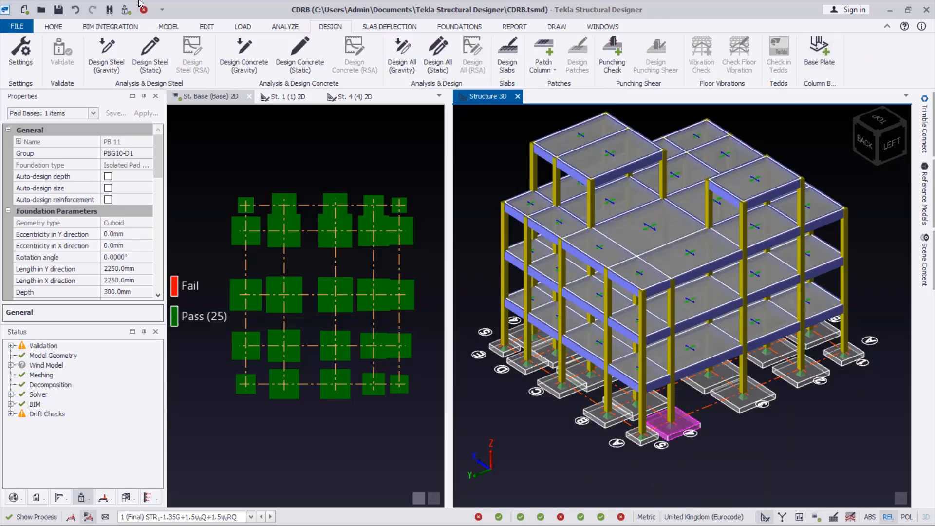
{"action": "left_click", "coordinate": [129, 12]}
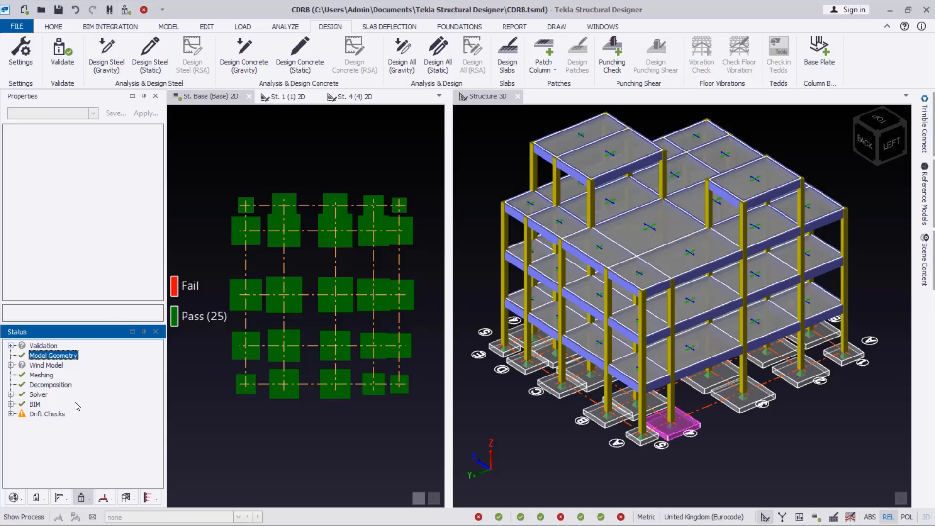
{"action": "scroll", "coordinate": [674, 458], "scroll_direction": "down", "scroll_amount": 3}
{"action": "left_click", "coordinate": [674, 432]}
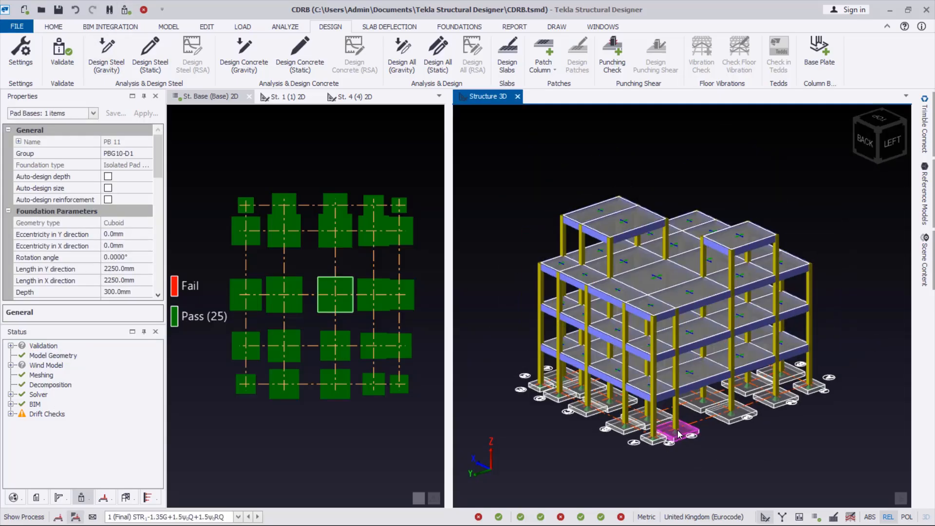
{"action": "scroll", "coordinate": [674, 432], "scroll_direction": "up", "scroll_amount": 3}
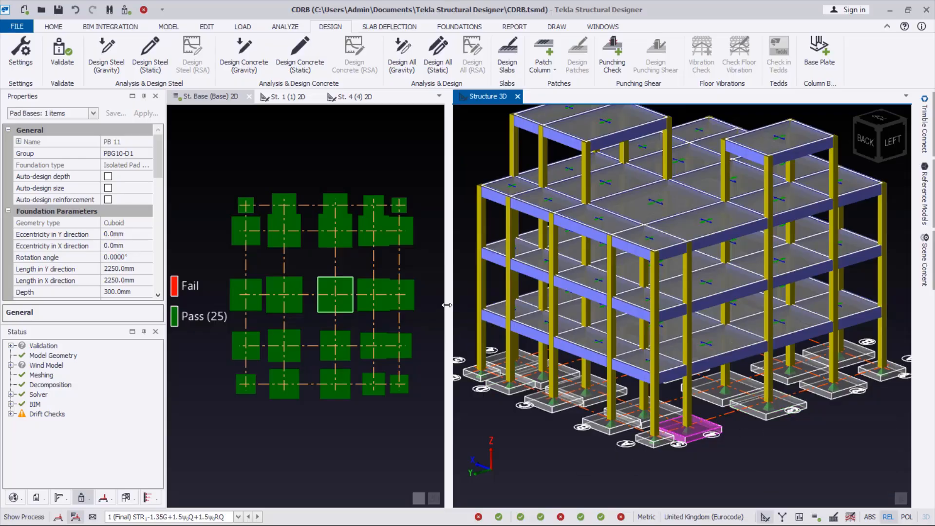
- Activate the St. Base (Base) 2D plan with the drawing commands available and widen its window by narrowing the Properties pane and 3D view
{"action": "left_click_drag", "start_coordinate": [447, 305], "coordinate": [429, 305]}
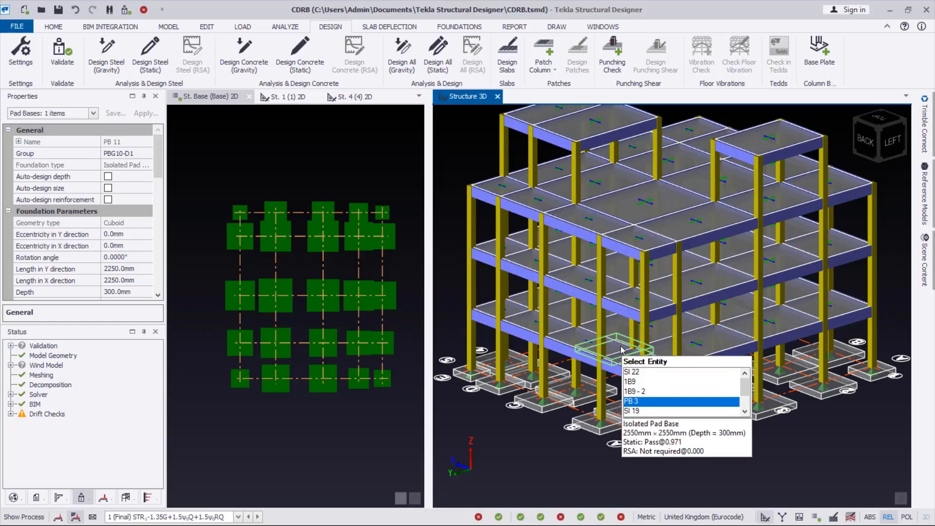
{"action": "left_click", "coordinate": [557, 28]}
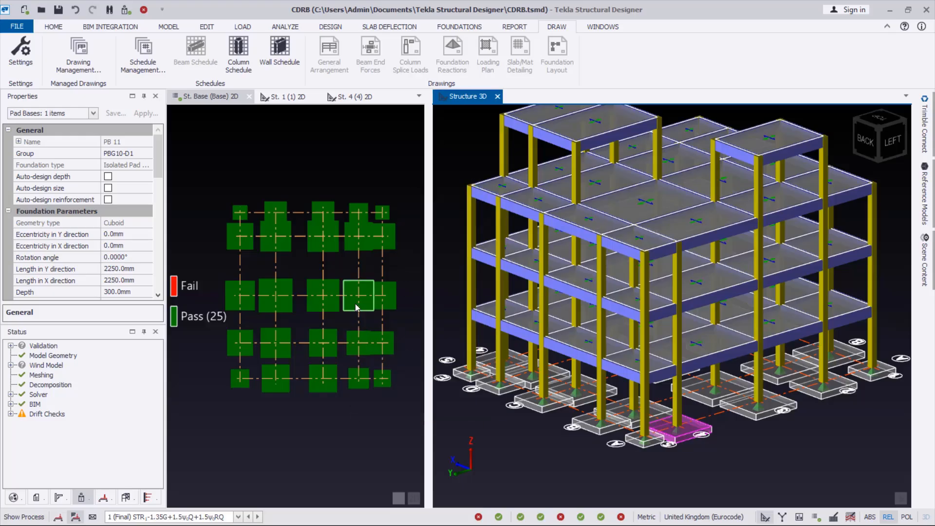
{"action": "left_click", "coordinate": [327, 160]}
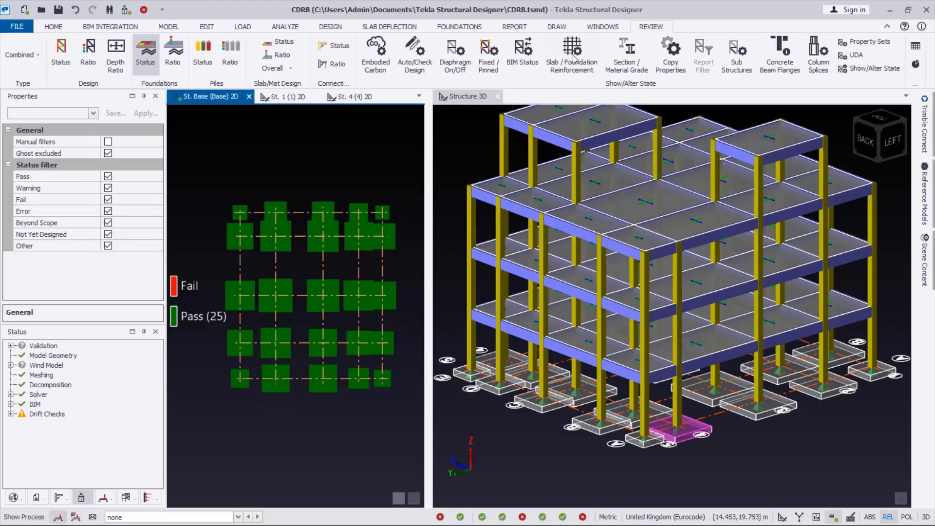
{"action": "left_click", "coordinate": [561, 28]}
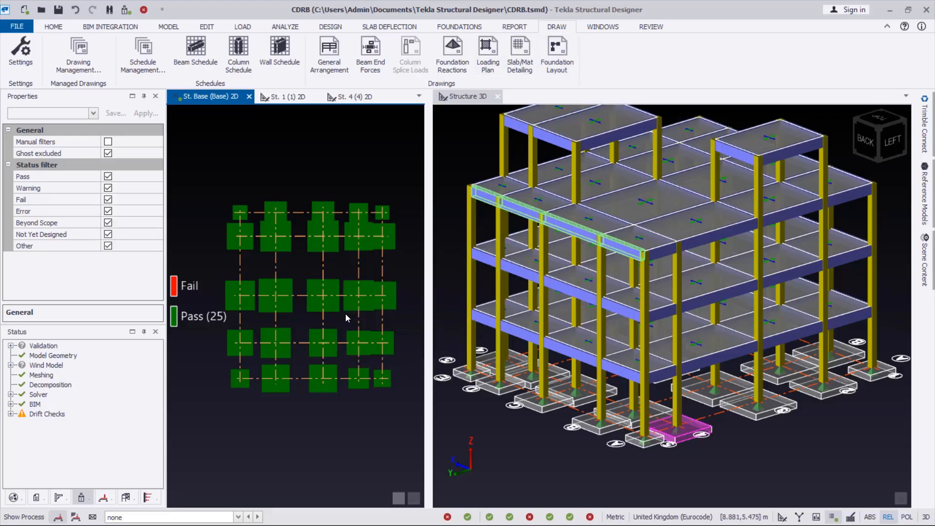
{"action": "scroll", "coordinate": [347, 318], "scroll_direction": "up", "scroll_amount": 1}
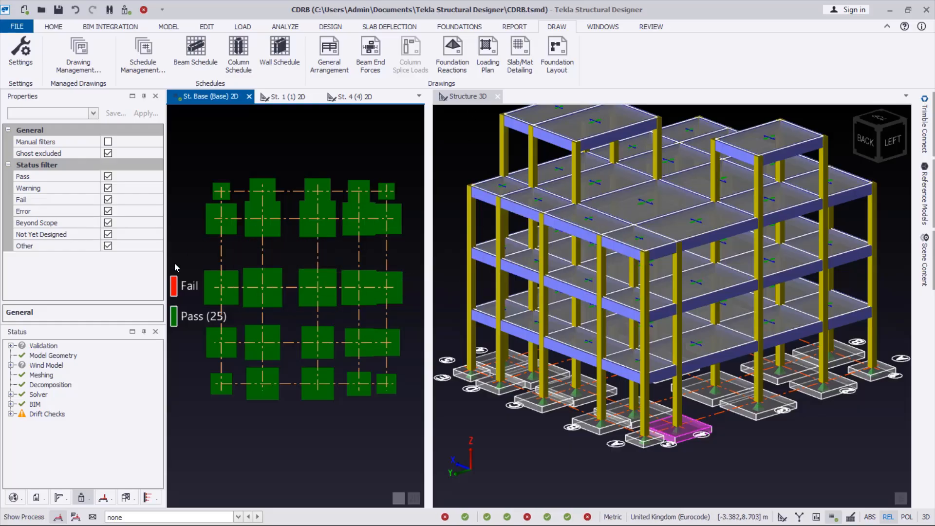
{"action": "left_click_drag", "start_coordinate": [165, 259], "coordinate": [102, 260]}
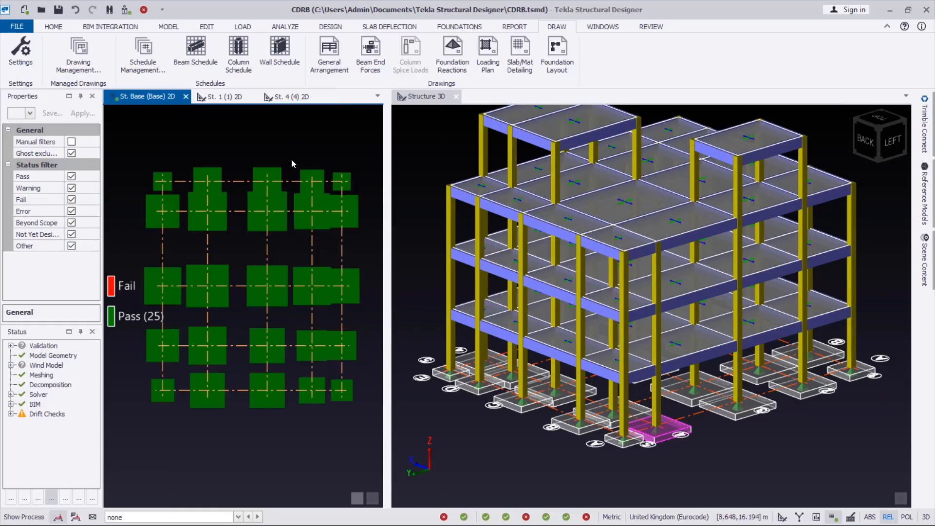
{"action": "left_click_drag", "start_coordinate": [388, 271], "coordinate": [421, 271]}
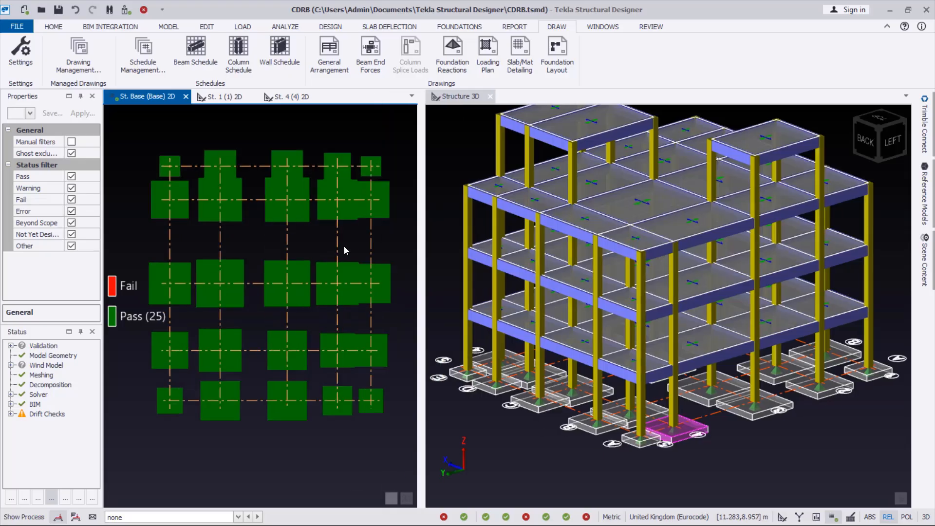
- Generate a foundation layout DXF of the base level with the Foundation Layout layer configuration and style at 1:50 scale
{"action": "left_click", "coordinate": [562, 66]}
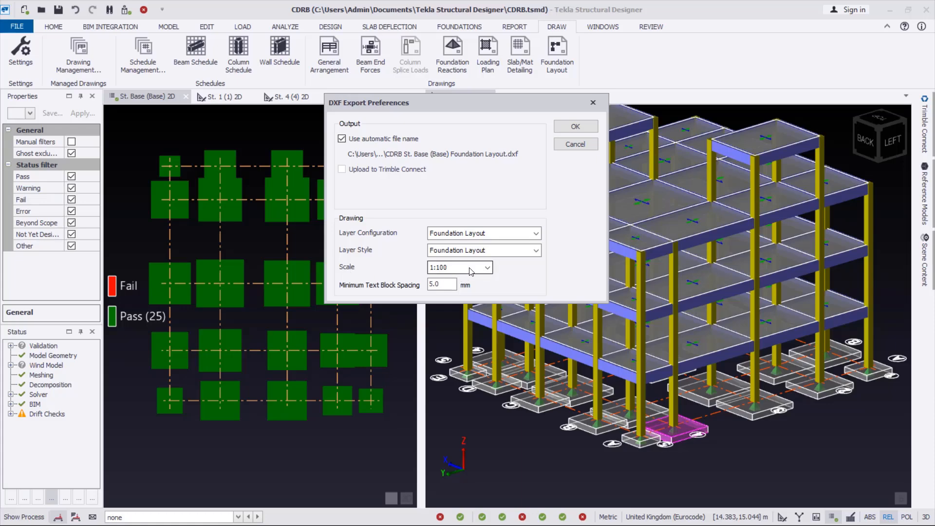
{"action": "left_click", "coordinate": [487, 268]}
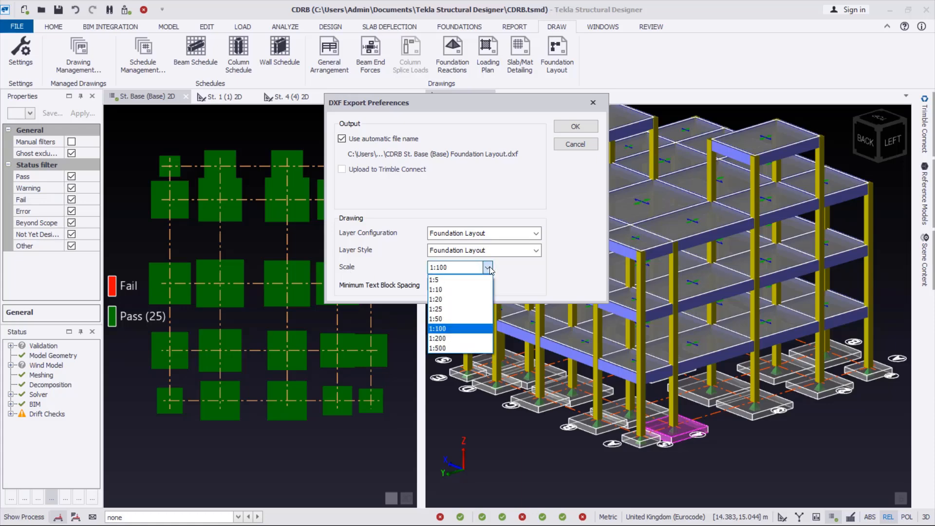
{"action": "left_click", "coordinate": [458, 319]}
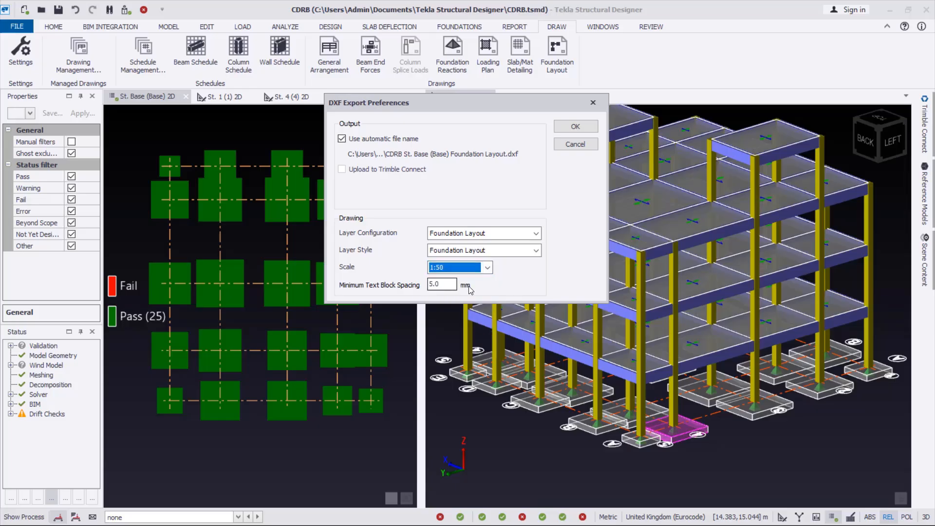
{"action": "left_click", "coordinate": [575, 126]}
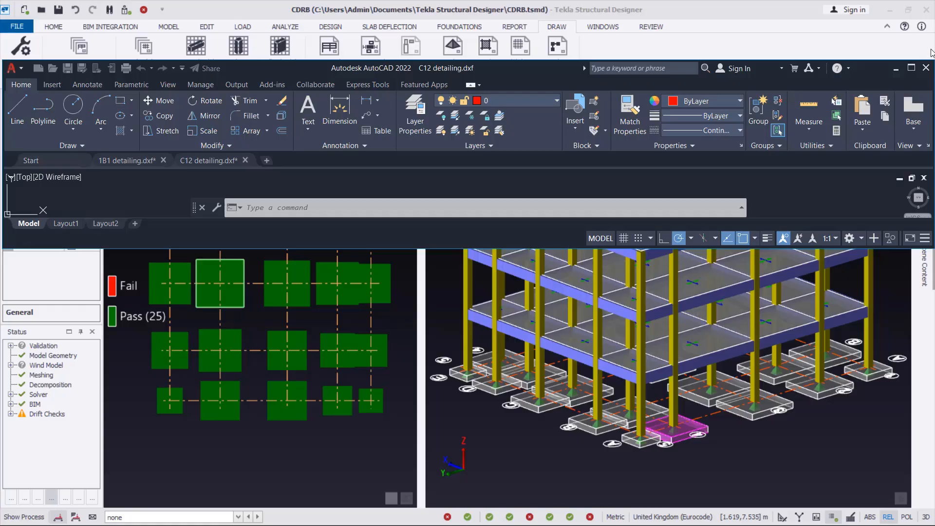
- Inspect the foundation plan, pad base details and footing schedule in AutoCAD and return to Tekla Structural Designer
{"action": "left_click", "coordinate": [912, 68]}
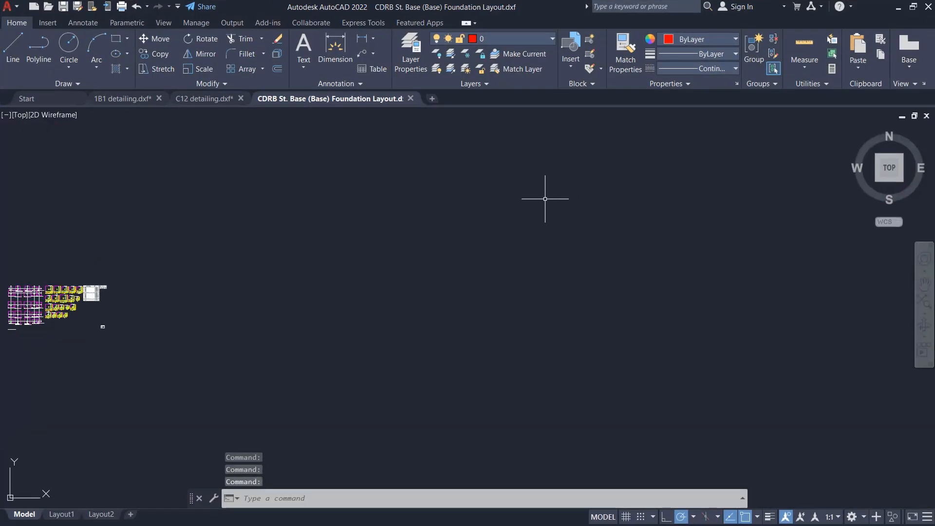
{"action": "scroll", "coordinate": [557, 219], "scroll_direction": "down", "scroll_amount": 4}
{"action": "scroll", "coordinate": [307, 252], "scroll_direction": "up", "scroll_amount": 4}
{"action": "scroll", "coordinate": [441, 230], "scroll_direction": "up", "scroll_amount": 6}
{"action": "scroll", "coordinate": [393, 285], "scroll_direction": "up", "scroll_amount": 2}
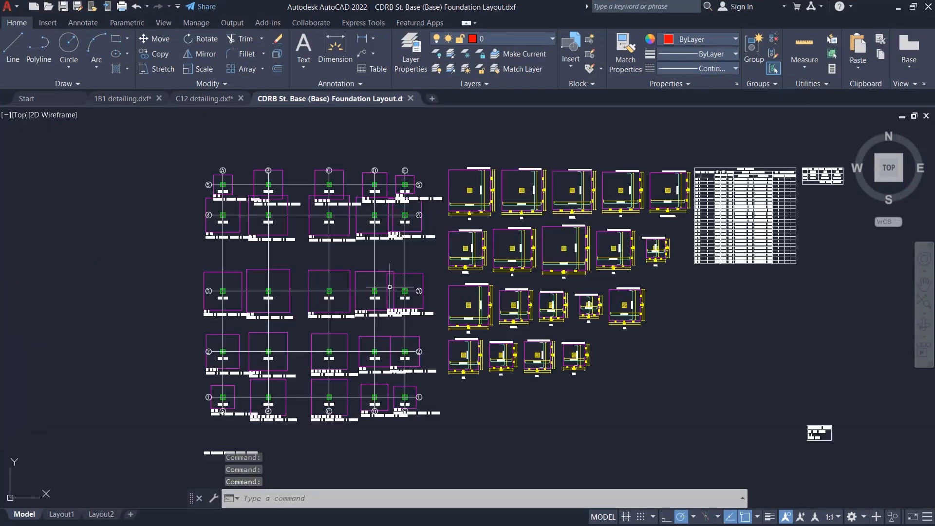
{"action": "scroll", "coordinate": [626, 178], "scroll_direction": "up", "scroll_amount": 2}
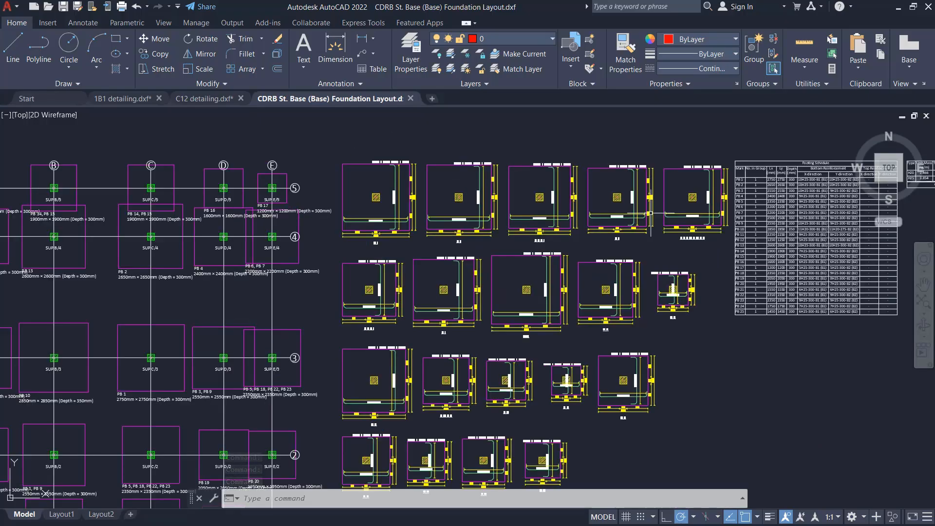
{"action": "scroll", "coordinate": [647, 204], "scroll_direction": "up", "scroll_amount": 2}
{"action": "scroll", "coordinate": [609, 233], "scroll_direction": "down", "scroll_amount": 5}
{"action": "scroll", "coordinate": [560, 268], "scroll_direction": "up", "scroll_amount": 3}
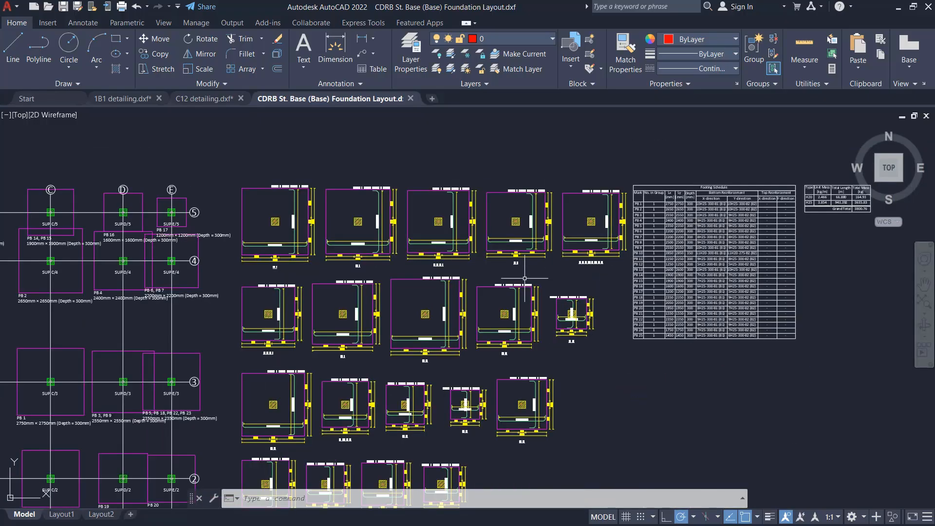
{"action": "scroll", "coordinate": [626, 242], "scroll_direction": "up", "scroll_amount": 6}
{"action": "scroll", "coordinate": [690, 155], "scroll_direction": "down", "scroll_amount": 6}
{"action": "scroll", "coordinate": [727, 140], "scroll_direction": "up", "scroll_amount": 3}
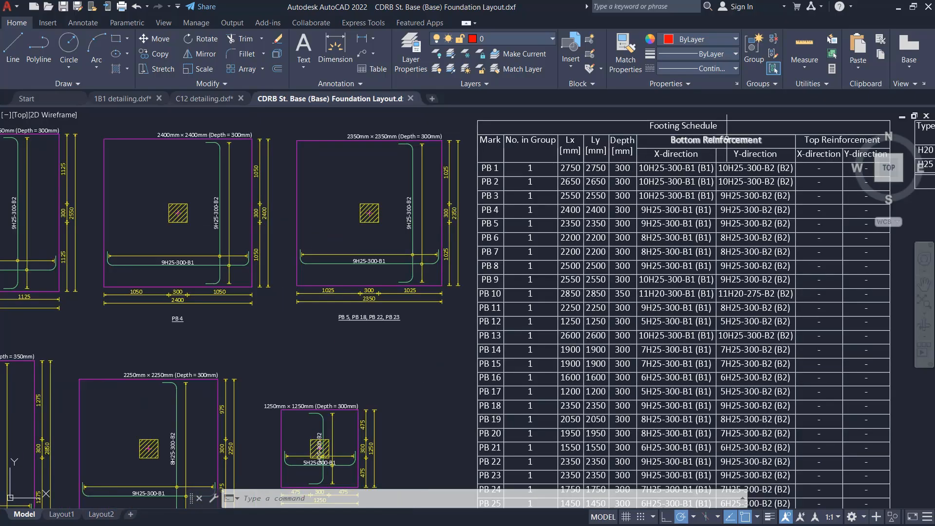
{"action": "scroll", "coordinate": [637, 254], "scroll_direction": "down", "scroll_amount": 4}
{"action": "middle_click_drag", "start_coordinate": [645, 280], "coordinate": [550, 327]}
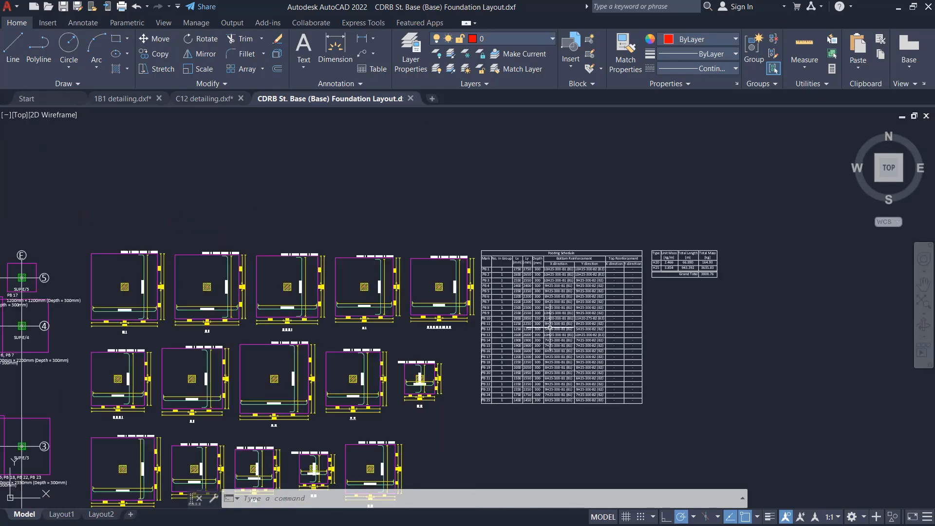
{"action": "left_click", "coordinate": [898, 7]}
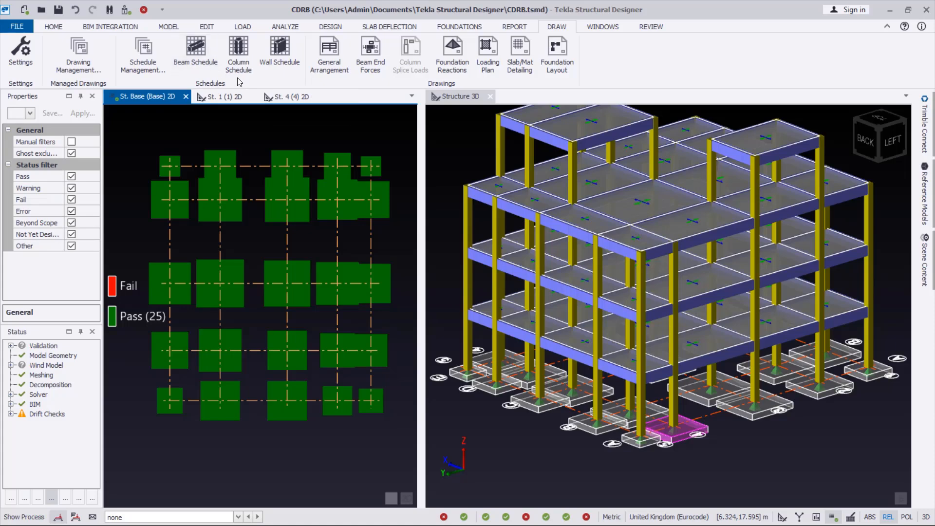
- Try to create a concrete beam schedule from the St. Base (Base) 2D plan view
{"action": "left_click", "coordinate": [203, 60]}
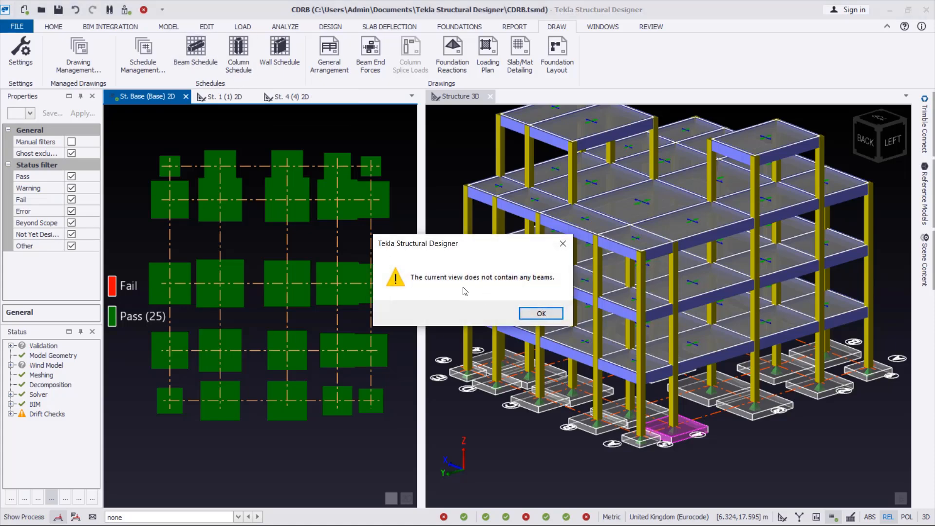
{"action": "left_click", "coordinate": [544, 317]}
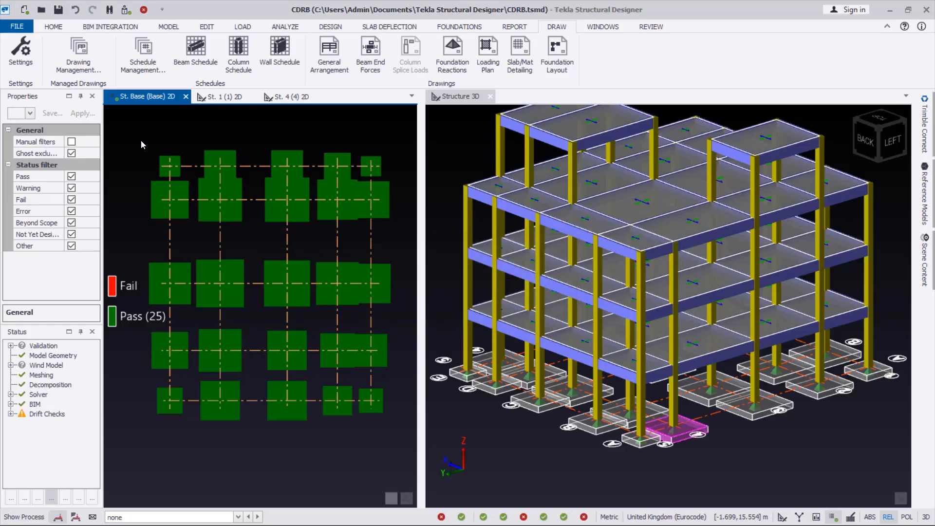
{"action": "left_click", "coordinate": [529, 442]}
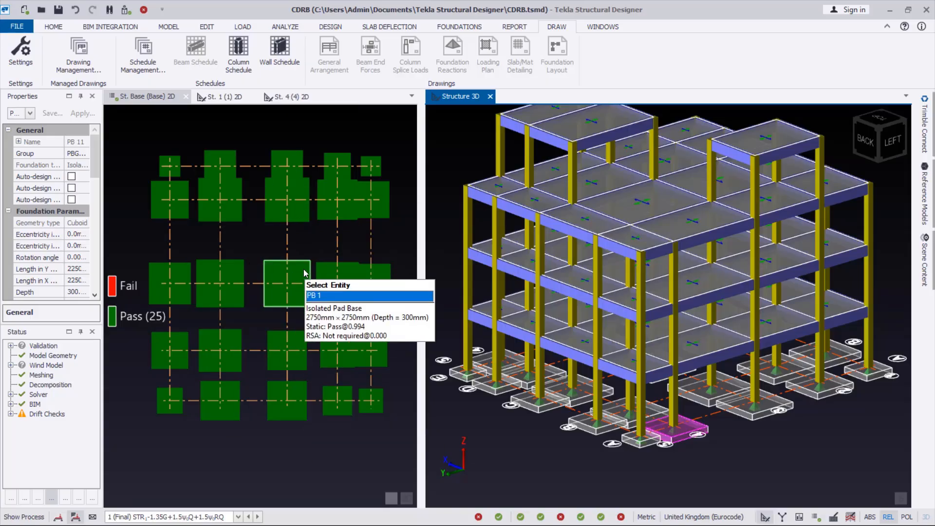
- Generate a concrete beam schedule DXF from the St. 1 (1) 2D plan with the Beam Schedule layer configuration and style at 1:25 scale
{"action": "left_click", "coordinate": [225, 97]}
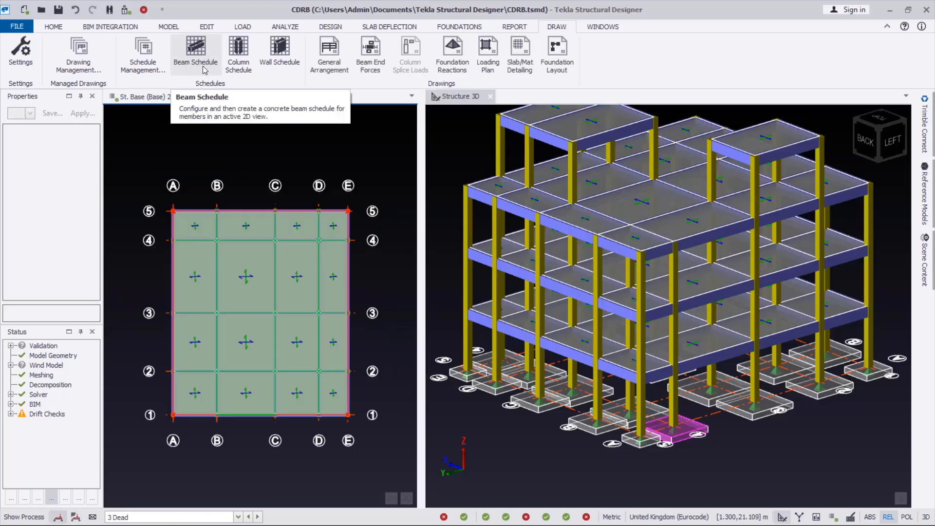
{"action": "scroll", "coordinate": [238, 311], "scroll_direction": "up", "scroll_amount": 1}
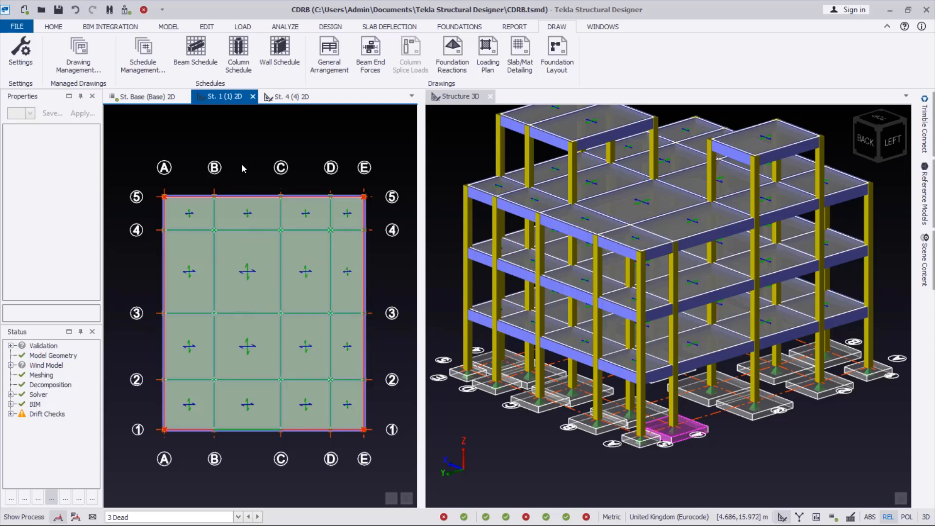
{"action": "left_click", "coordinate": [195, 53]}
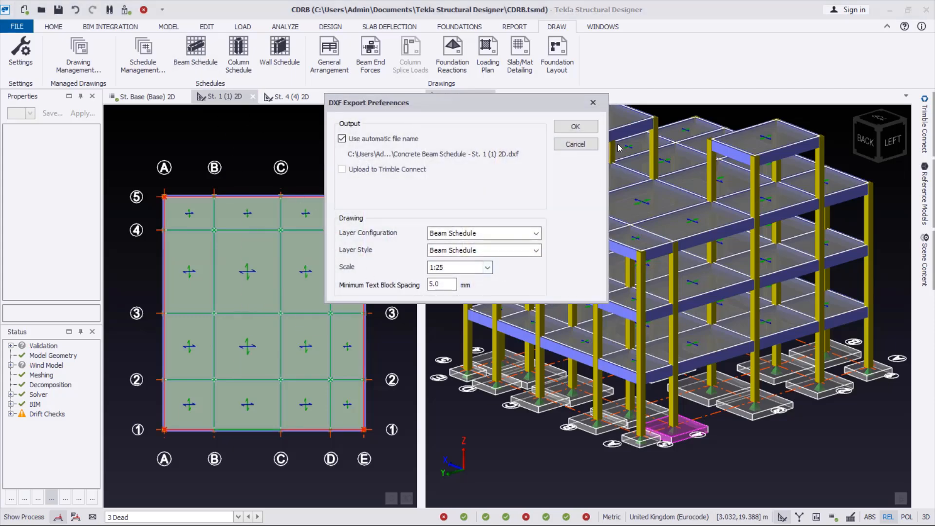
{"action": "left_click", "coordinate": [574, 127]}
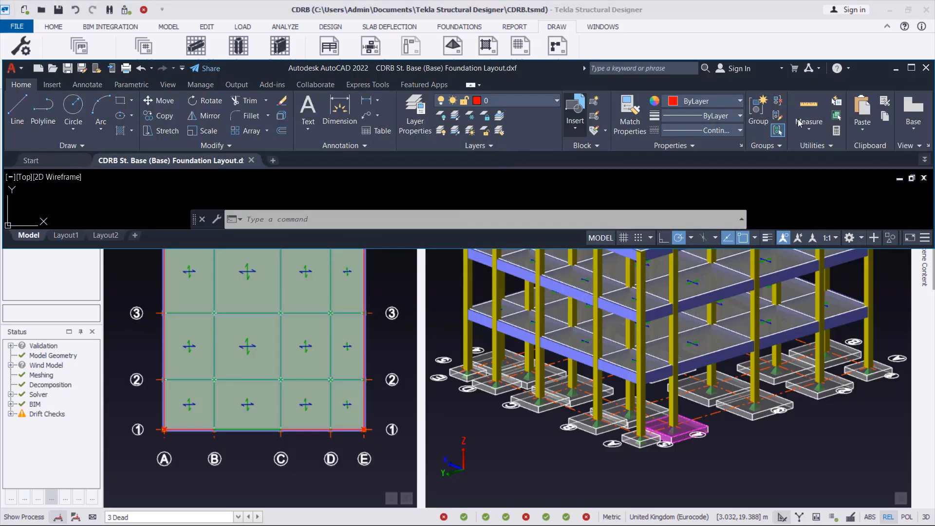
- Examine the concrete beam schedule, bar bending details and notes in AutoCAD and return to Tekla Structural Designer
{"action": "left_click", "coordinate": [911, 67]}
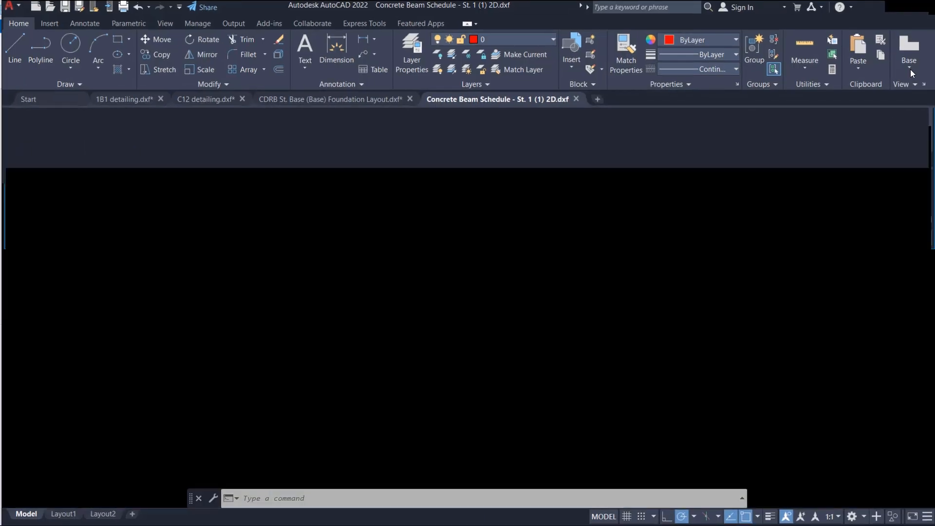
{"action": "scroll", "coordinate": [396, 318], "scroll_direction": "down", "scroll_amount": 2}
{"action": "scroll", "coordinate": [195, 317], "scroll_direction": "up", "scroll_amount": 8}
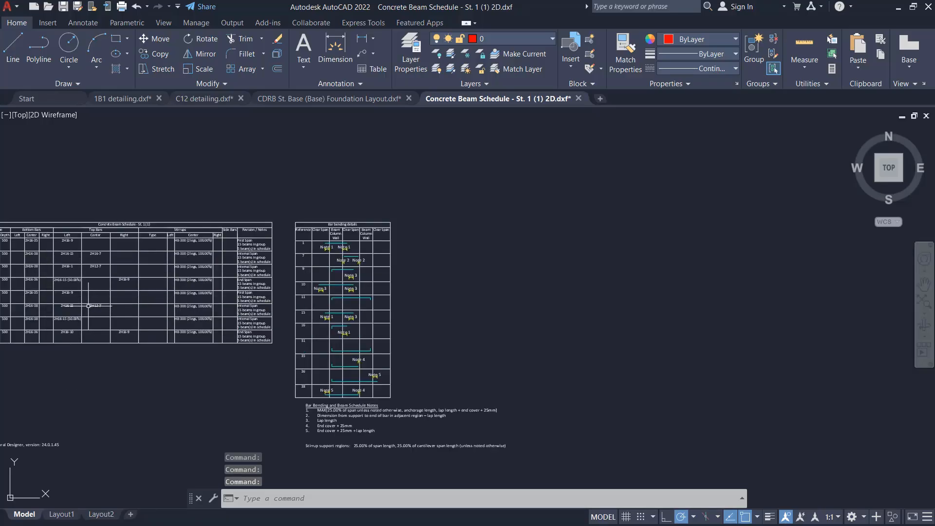
{"action": "scroll", "coordinate": [89, 305], "scroll_direction": "up", "scroll_amount": 2}
{"action": "scroll", "coordinate": [496, 310], "scroll_direction": "up", "scroll_amount": 5}
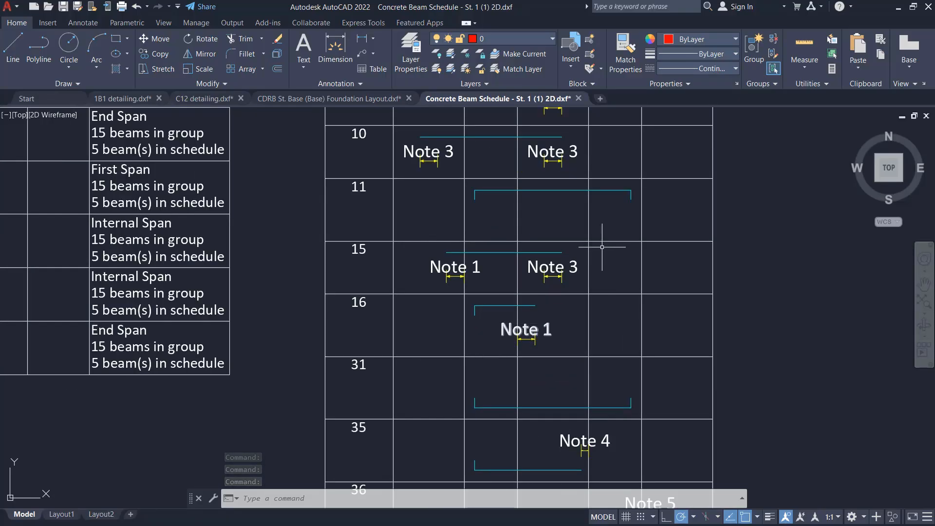
{"action": "scroll", "coordinate": [602, 247], "scroll_direction": "down", "scroll_amount": 6}
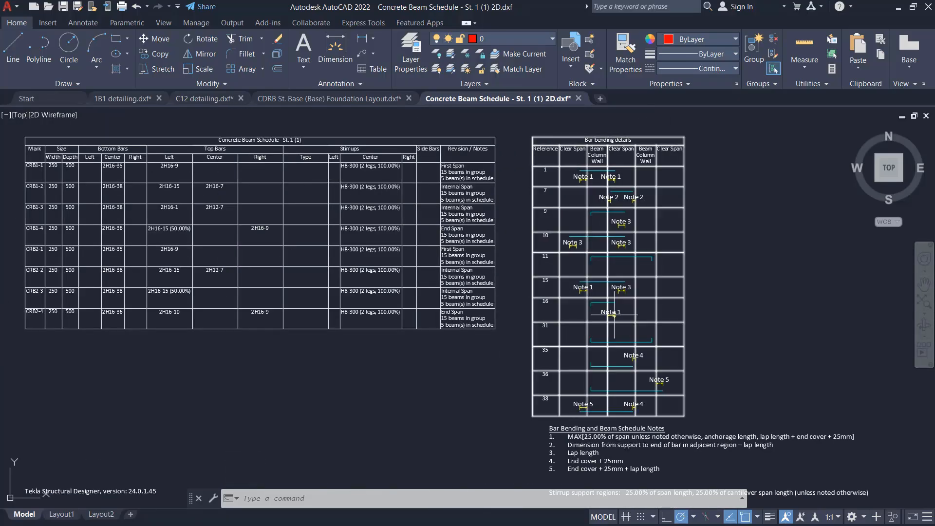
{"action": "scroll", "coordinate": [560, 254], "scroll_direction": "up", "scroll_amount": 2}
{"action": "scroll", "coordinate": [334, 253], "scroll_direction": "down", "scroll_amount": 7}
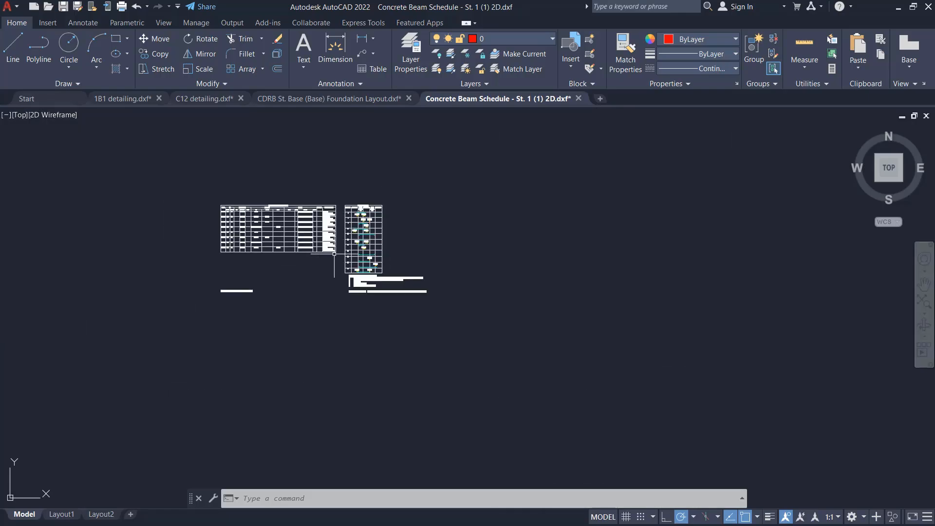
{"action": "scroll", "coordinate": [334, 254], "scroll_direction": "up", "scroll_amount": 6}
{"action": "scroll", "coordinate": [287, 222], "scroll_direction": "down", "scroll_amount": 6}
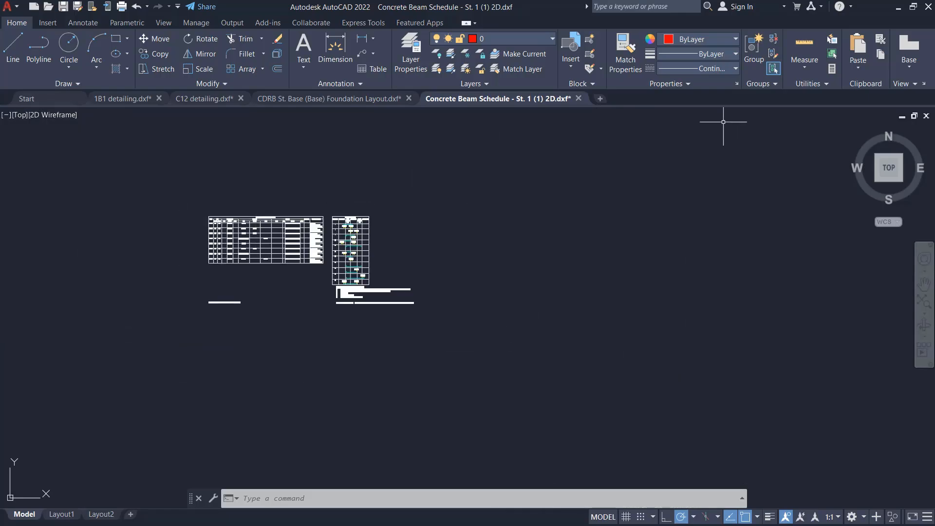
{"action": "left_click", "coordinate": [899, 10]}
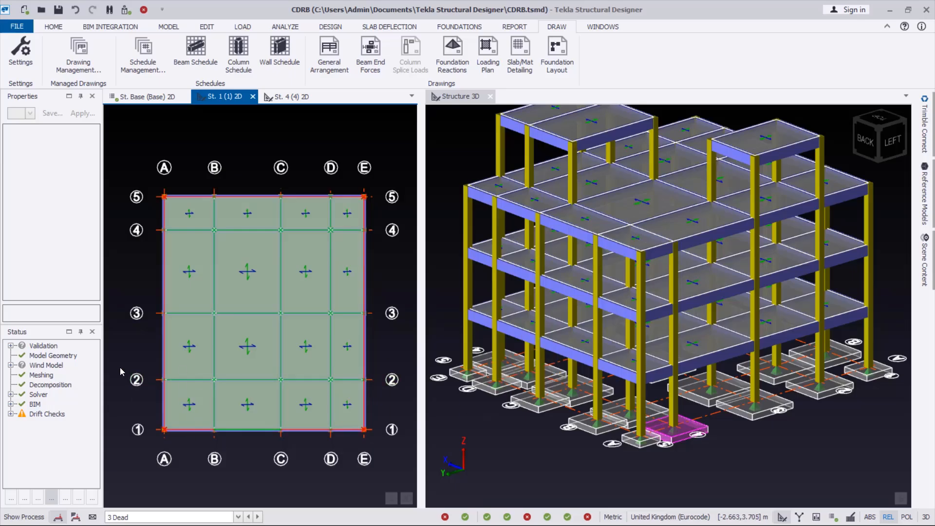
- Generate a concrete column schedule DXF covering CRC1-D2, CRC1-D3, CRC2-D2 and CRC2-D3 with the Column Schedule layer configuration and style at 1:25 scale
{"action": "left_click", "coordinate": [238, 60]}
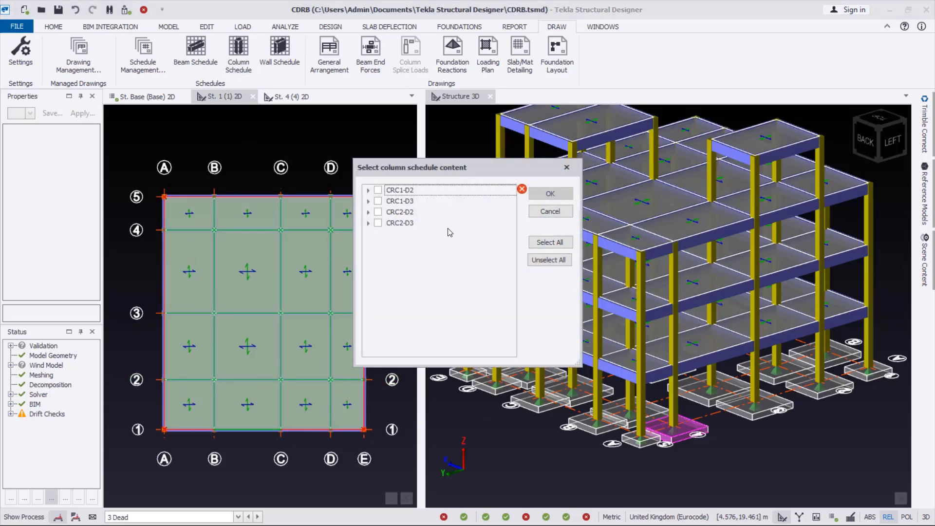
{"action": "left_click", "coordinate": [378, 190]}
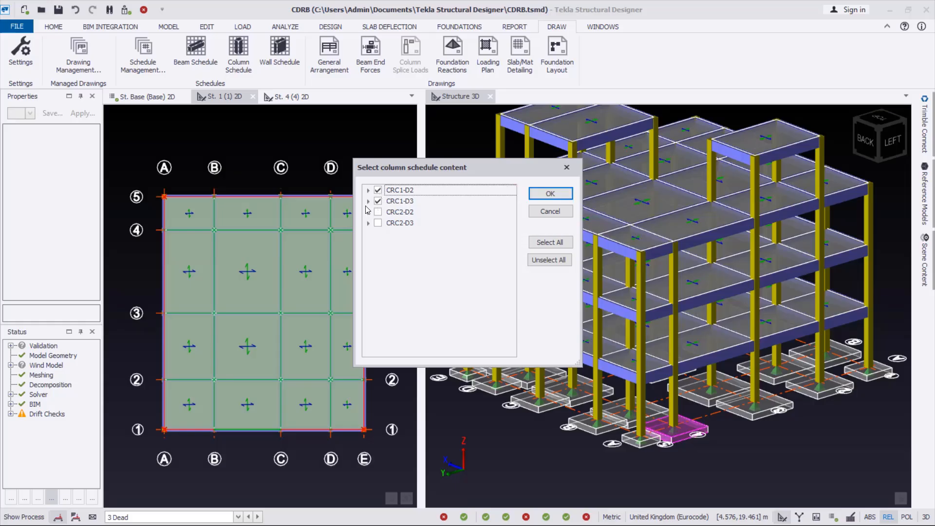
{"action": "left_click", "coordinate": [396, 214]}
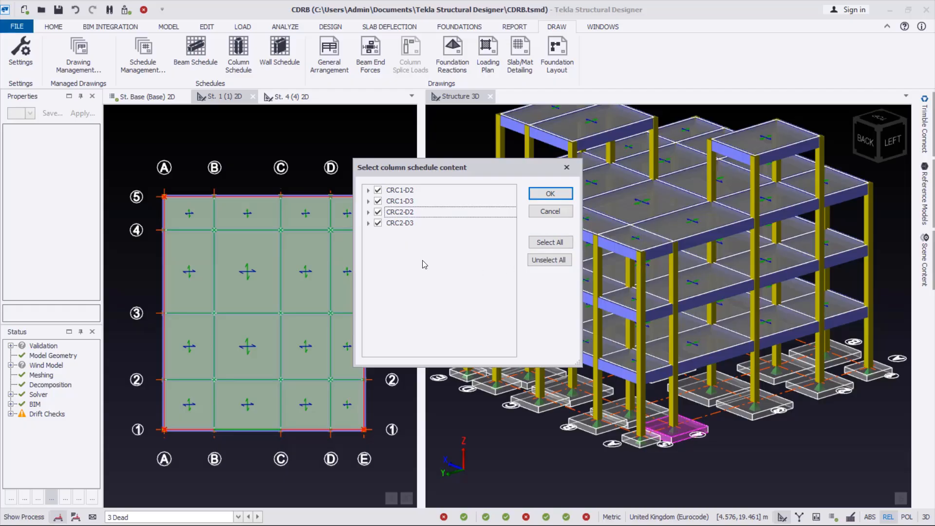
{"action": "left_click_drag", "start_coordinate": [482, 168], "coordinate": [502, 178]}
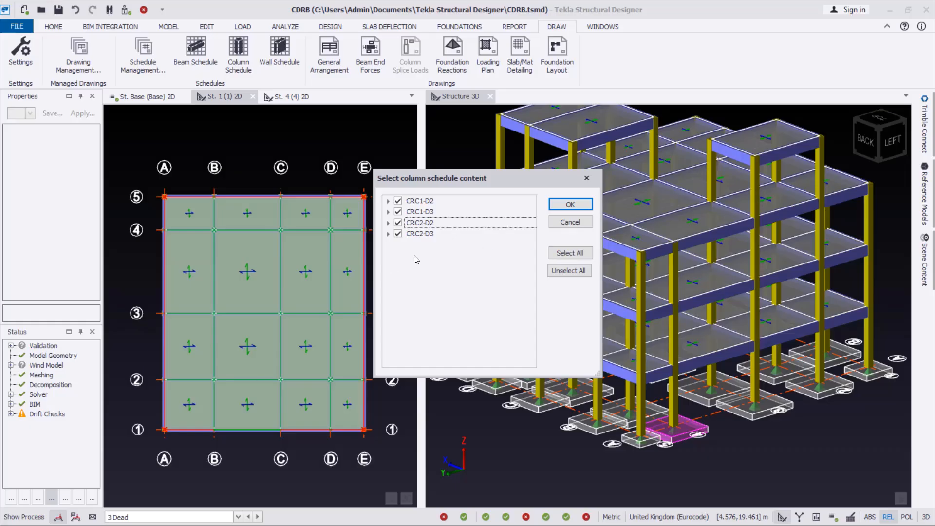
{"action": "left_click", "coordinate": [570, 204]}
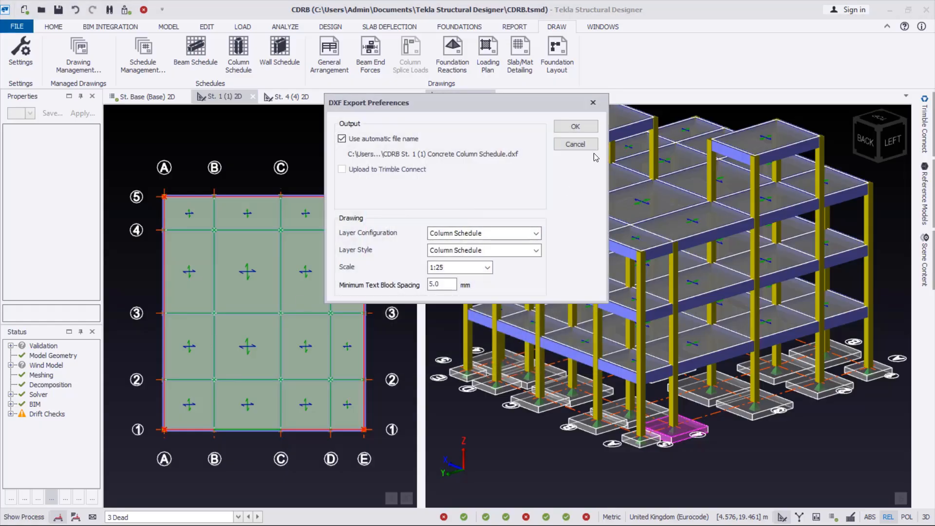
{"action": "left_click", "coordinate": [576, 126]}
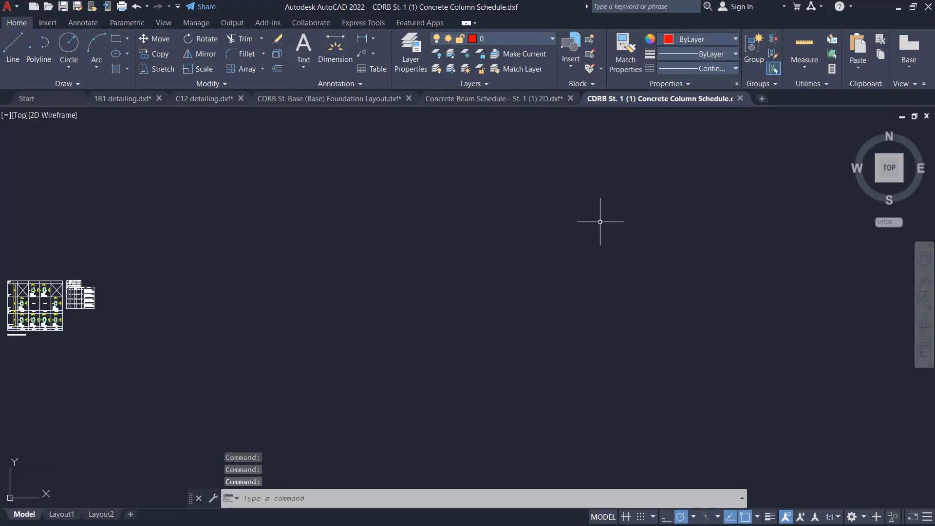
- Examine the column sections per storey and the reinforcement quantity tables of the column schedule in AutoCAD and return to Tekla Structural Designer
{"action": "scroll", "coordinate": [587, 238], "scroll_direction": "down", "scroll_amount": 1}
{"action": "scroll", "coordinate": [321, 284], "scroll_direction": "up", "scroll_amount": 1}
{"action": "scroll", "coordinate": [445, 231], "scroll_direction": "up", "scroll_amount": 2}
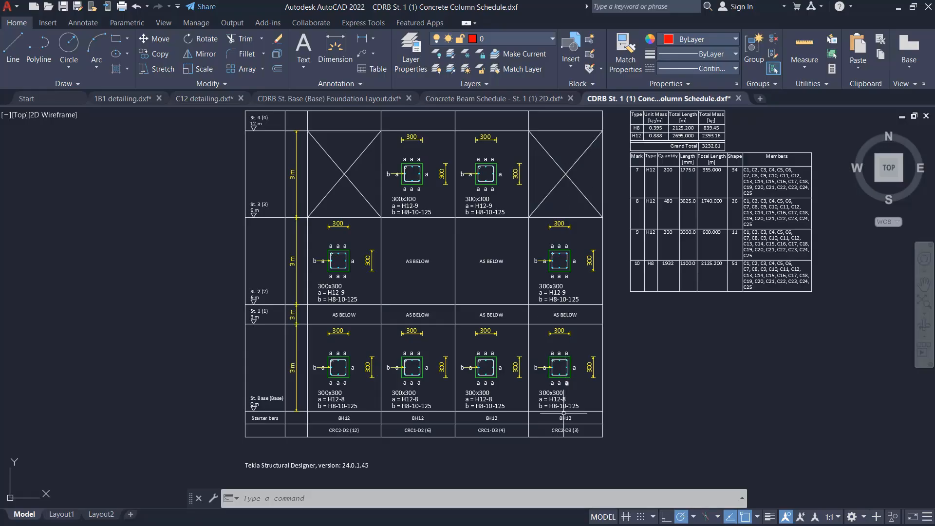
{"action": "left_click", "coordinate": [567, 153]}
{"action": "left_click", "coordinate": [559, 146]}
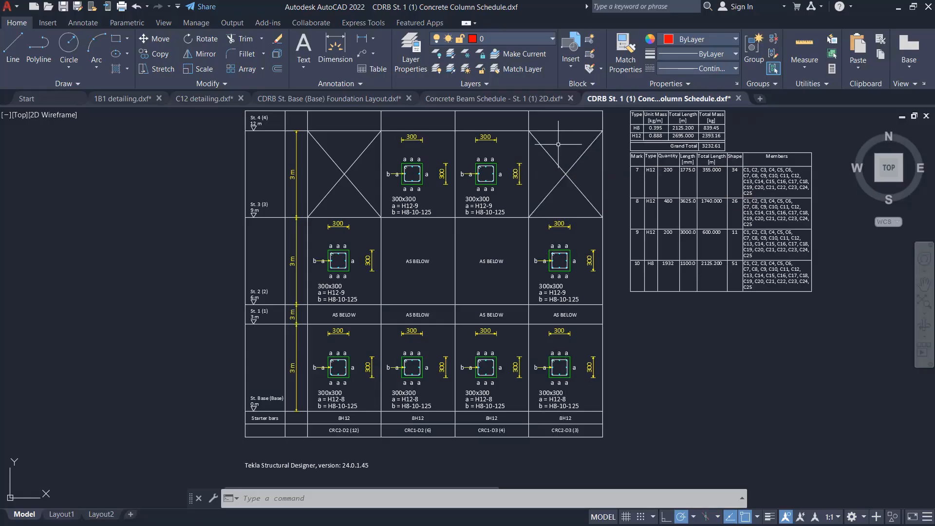
{"action": "left_click", "coordinate": [348, 156]}
{"action": "left_click", "coordinate": [348, 154]}
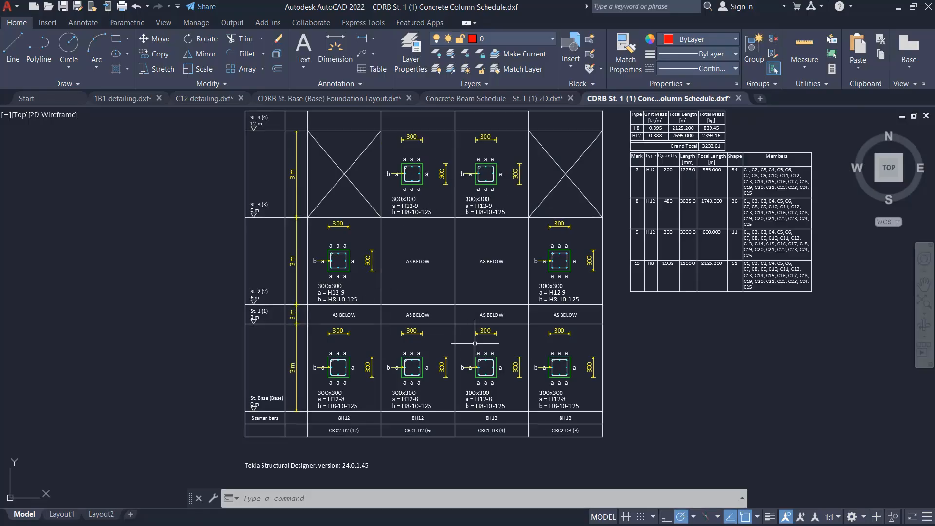
{"action": "scroll", "coordinate": [459, 306], "scroll_direction": "down", "scroll_amount": 2}
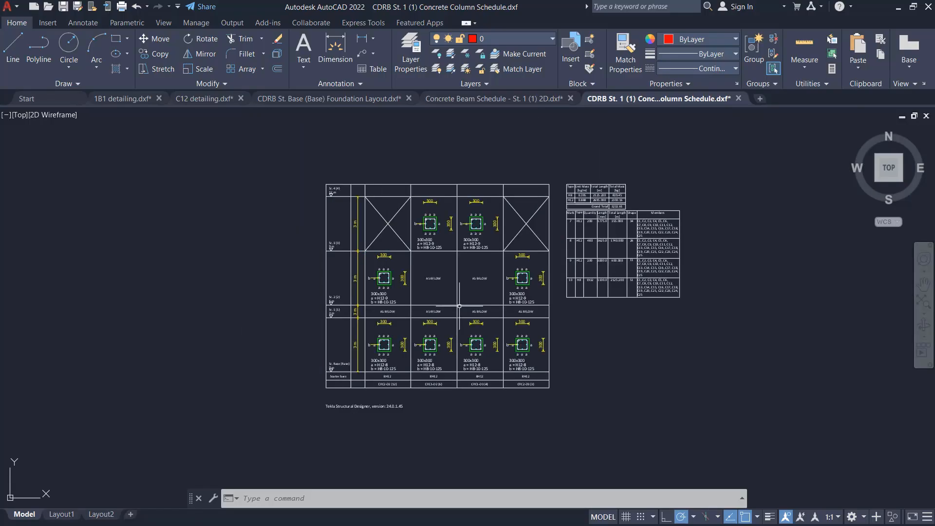
{"action": "scroll", "coordinate": [452, 317], "scroll_direction": "up", "scroll_amount": 2}
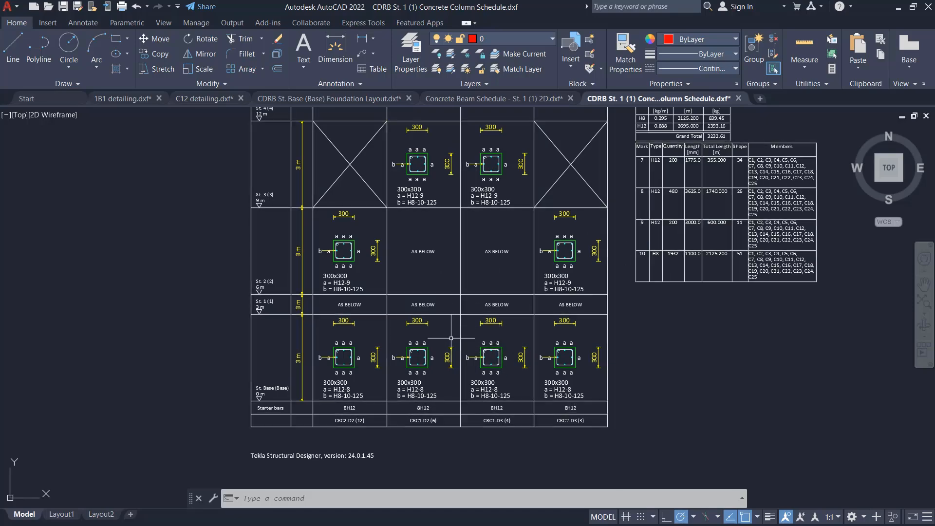
{"action": "left_click", "coordinate": [898, 7]}
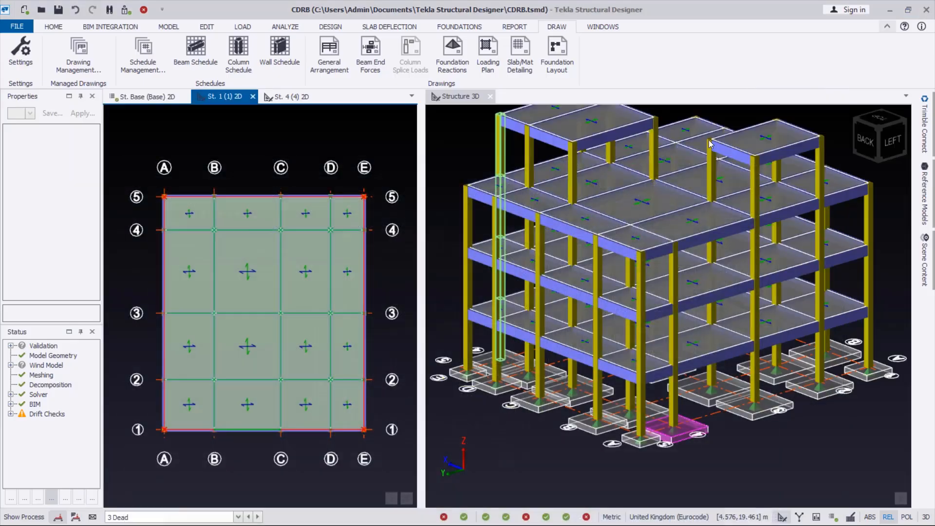
- Generate a slab detailing DXF of St. 1 (1) with layer configuration Slab/Mat Detail(All), style Slab/Mat Layout and scale 1:100
{"action": "scroll", "coordinate": [600, 283], "scroll_direction": "down", "scroll_amount": 2}
{"action": "scroll", "coordinate": [679, 376], "scroll_direction": "up", "scroll_amount": 2}
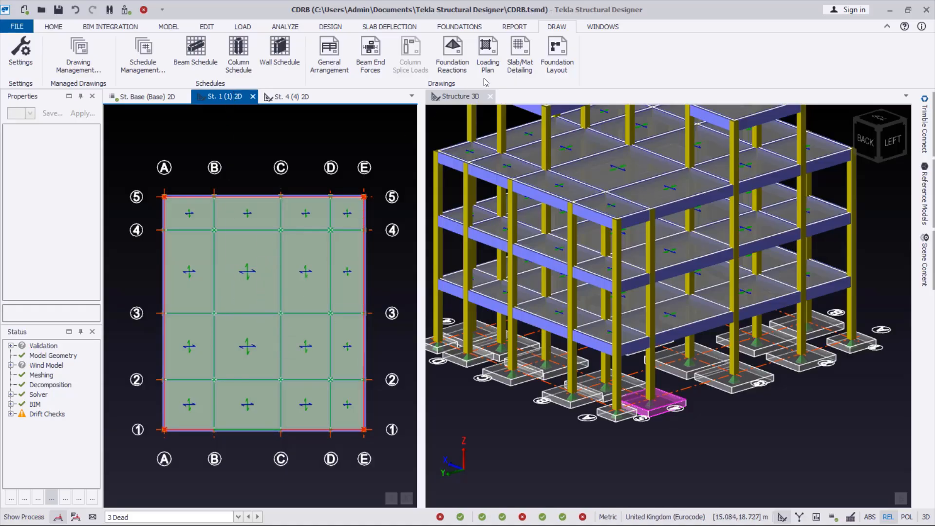
{"action": "left_click", "coordinate": [517, 62]}
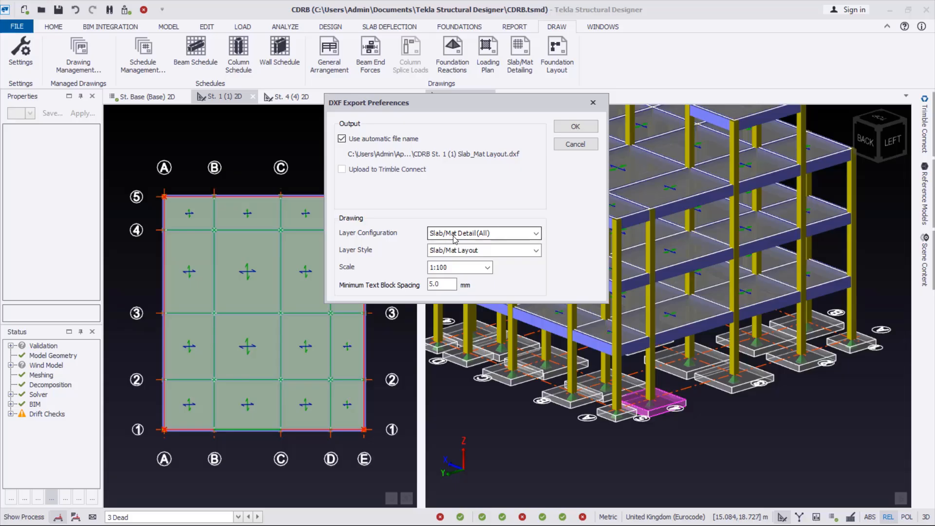
{"action": "left_click", "coordinate": [509, 233]}
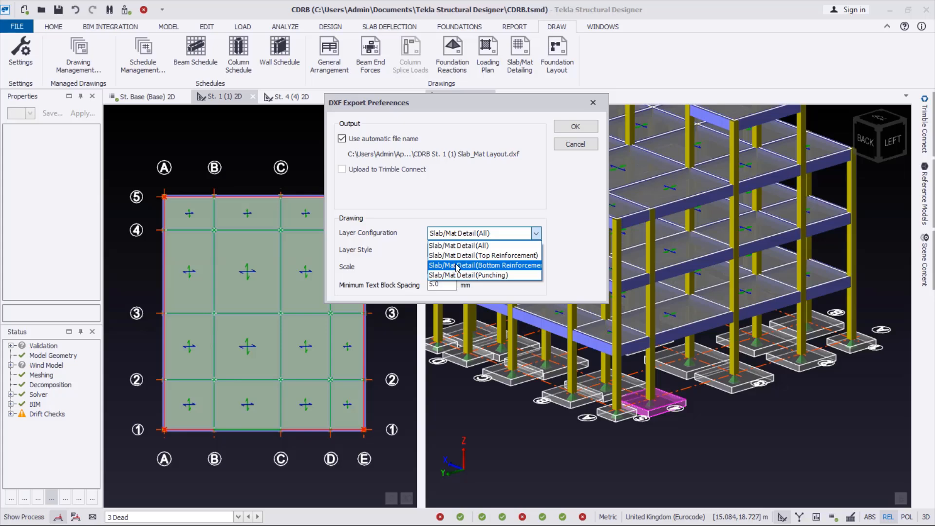
{"action": "left_click", "coordinate": [506, 246]}
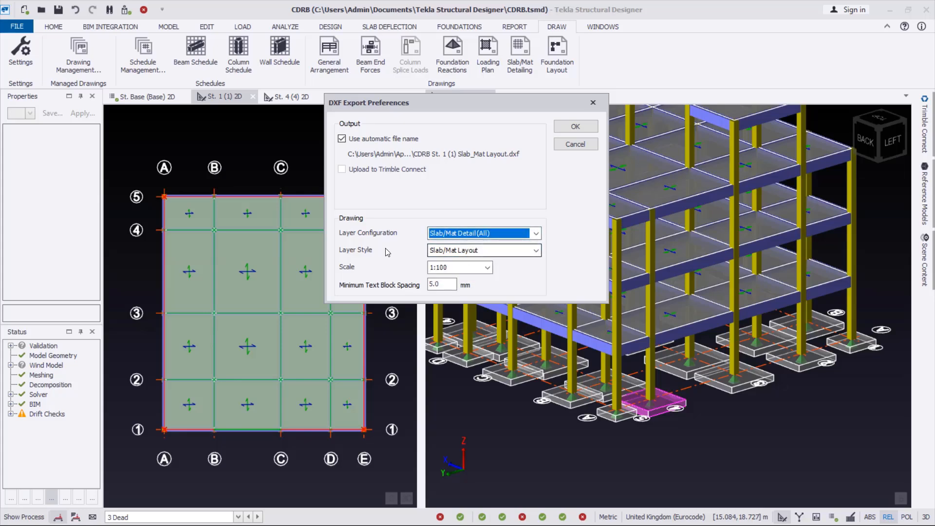
{"action": "left_click", "coordinate": [489, 251]}
{"action": "left_click", "coordinate": [451, 253]}
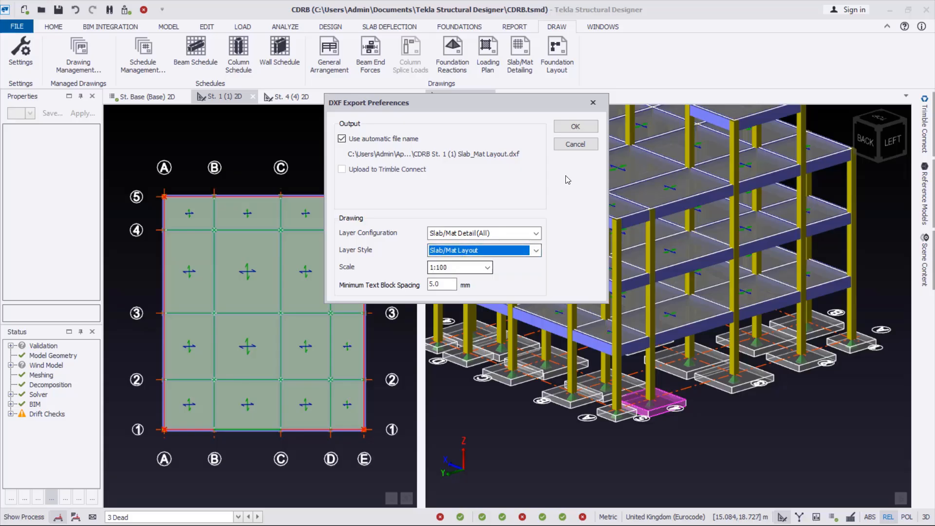
{"action": "left_click", "coordinate": [574, 126]}
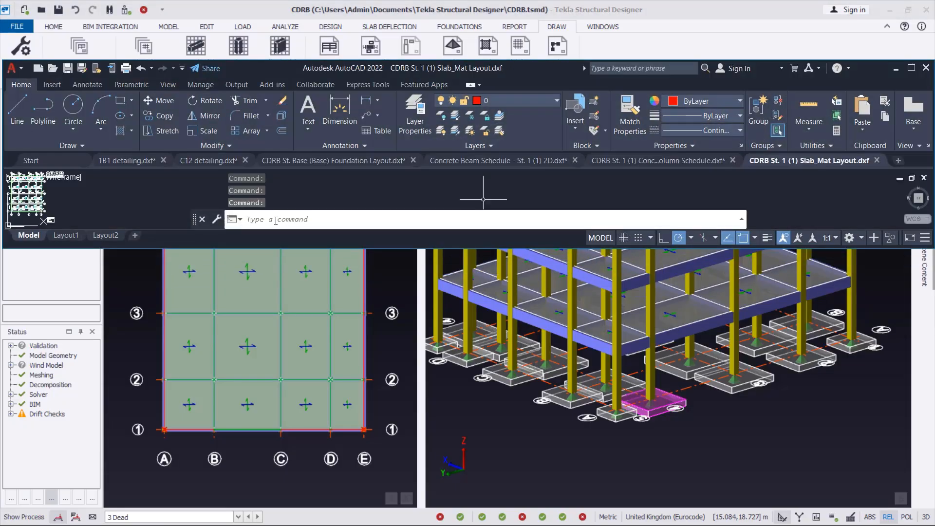
- Look over the St. 1 (1) slab layout drawing in AutoCAD and return to Tekla Structural Designer
{"action": "scroll", "coordinate": [326, 295], "scroll_direction": "down", "scroll_amount": 3}
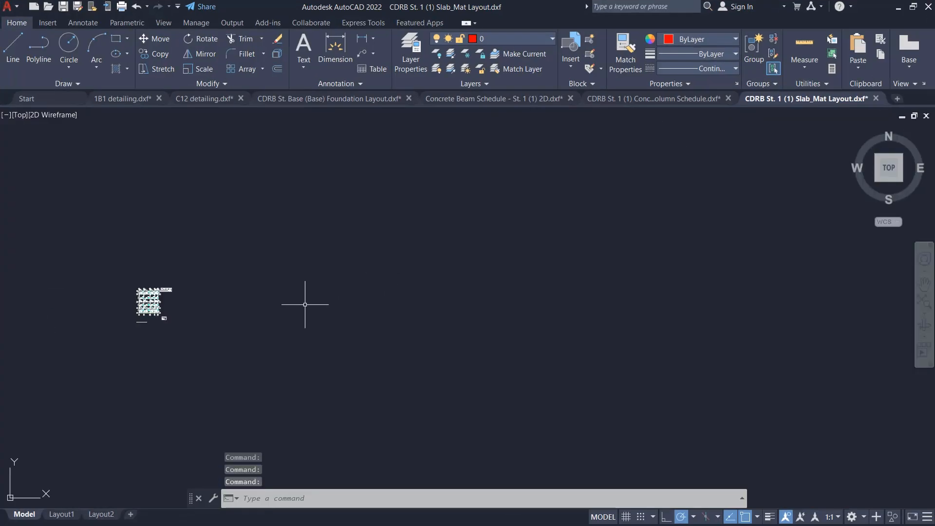
{"action": "scroll", "coordinate": [195, 313], "scroll_direction": "up", "scroll_amount": 9}
{"action": "scroll", "coordinate": [175, 222], "scroll_direction": "down", "scroll_amount": 5}
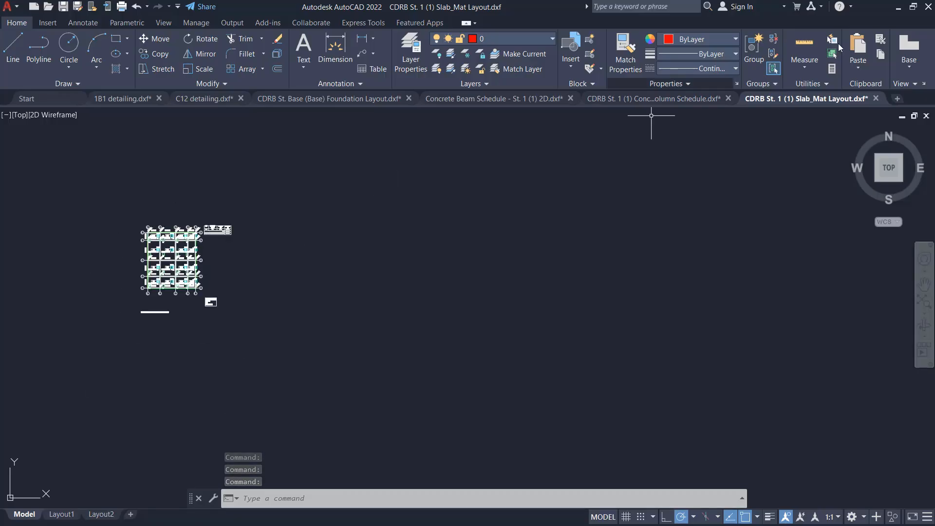
{"action": "left_click", "coordinate": [900, 8]}
- Return to Tekla Structural Designer and add a new drawing of the Concrete Beam Detail variant in Drawing Management
{"action": "scroll", "coordinate": [649, 408], "scroll_direction": "down", "scroll_amount": 2}
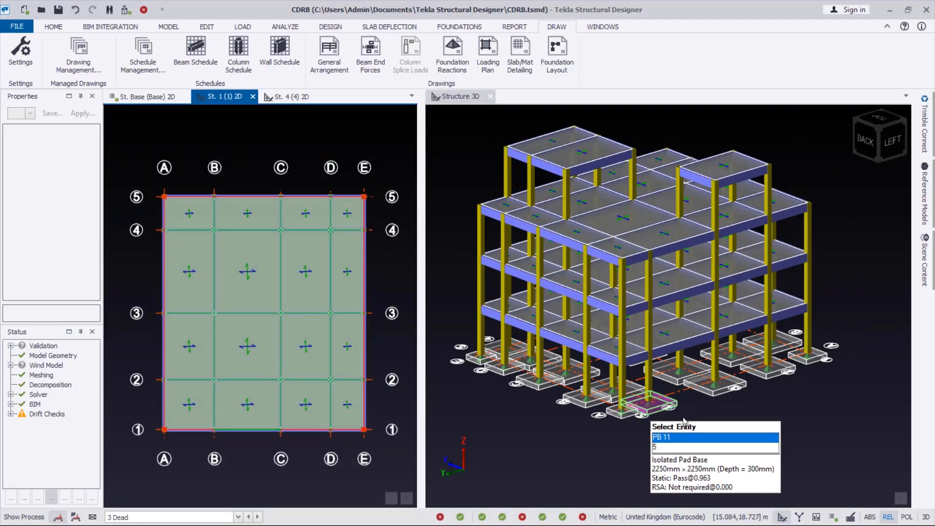
{"action": "left_click", "coordinate": [650, 412]}
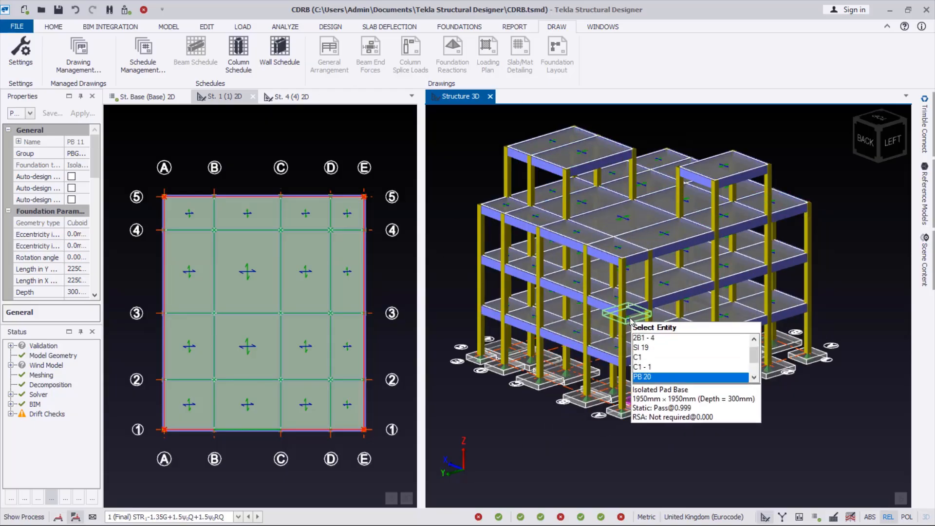
{"action": "left_click", "coordinate": [78, 69]}
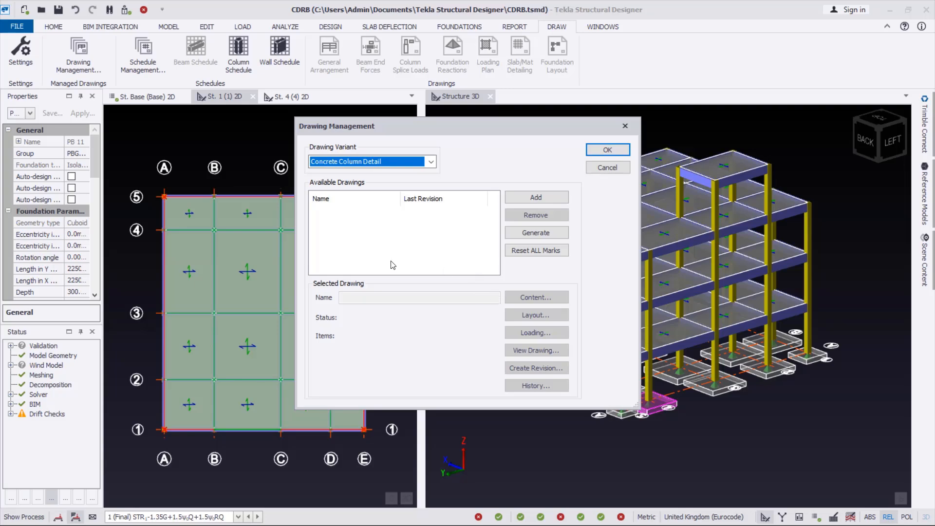
{"action": "left_click_drag", "start_coordinate": [429, 132], "coordinate": [497, 132]}
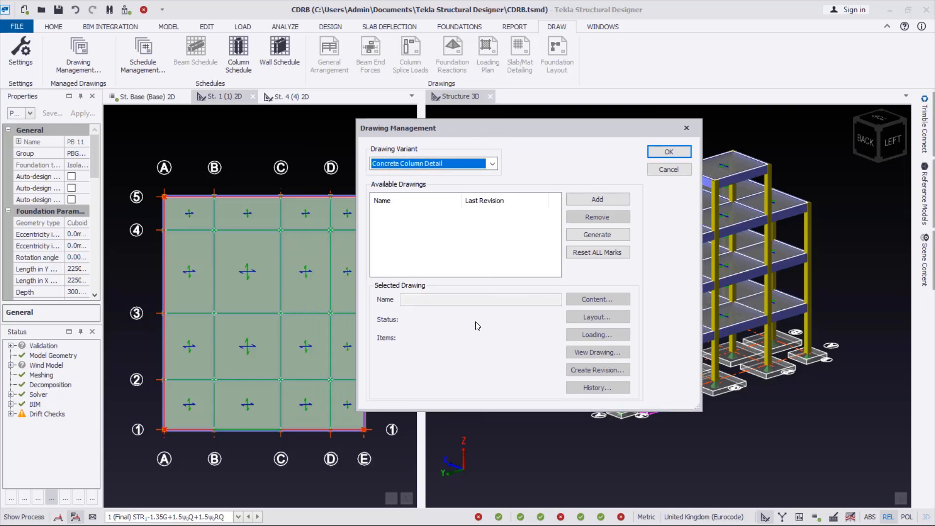
{"action": "left_click", "coordinate": [492, 164]}
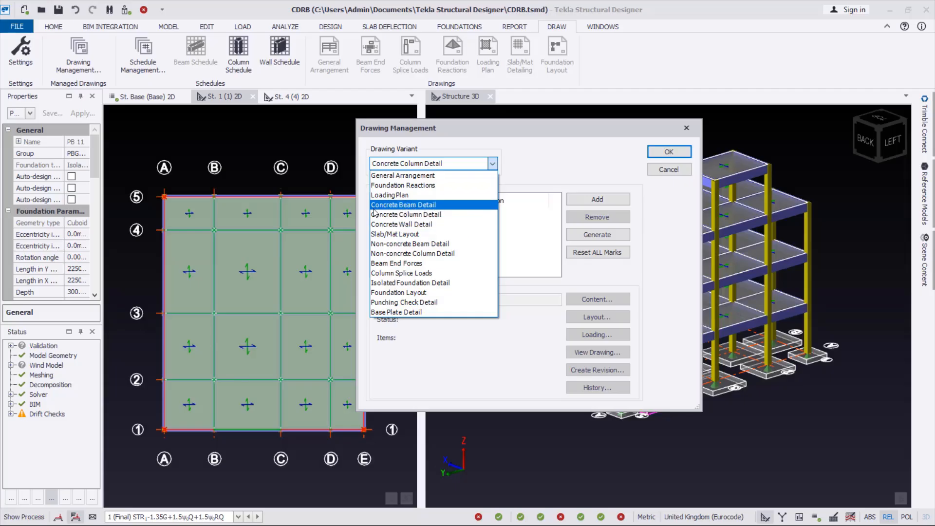
{"action": "left_click", "coordinate": [408, 205]}
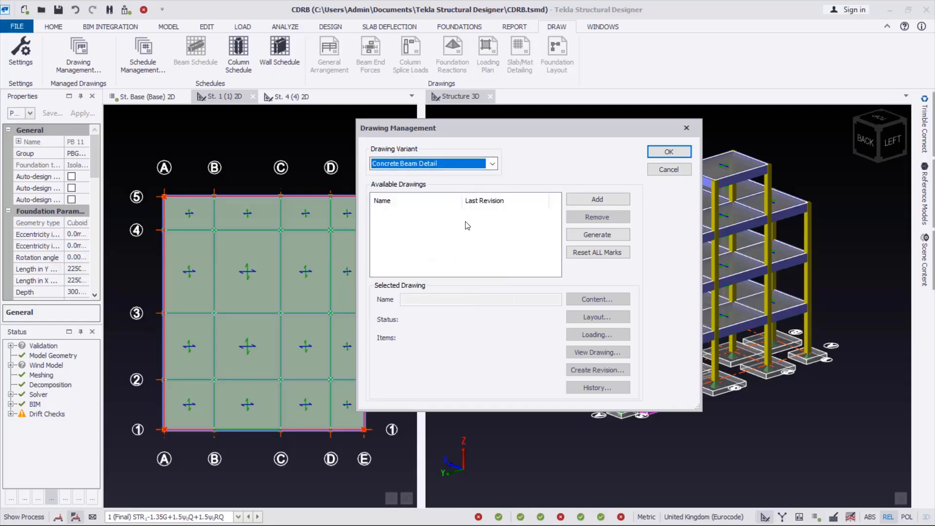
{"action": "left_click", "coordinate": [615, 201]}
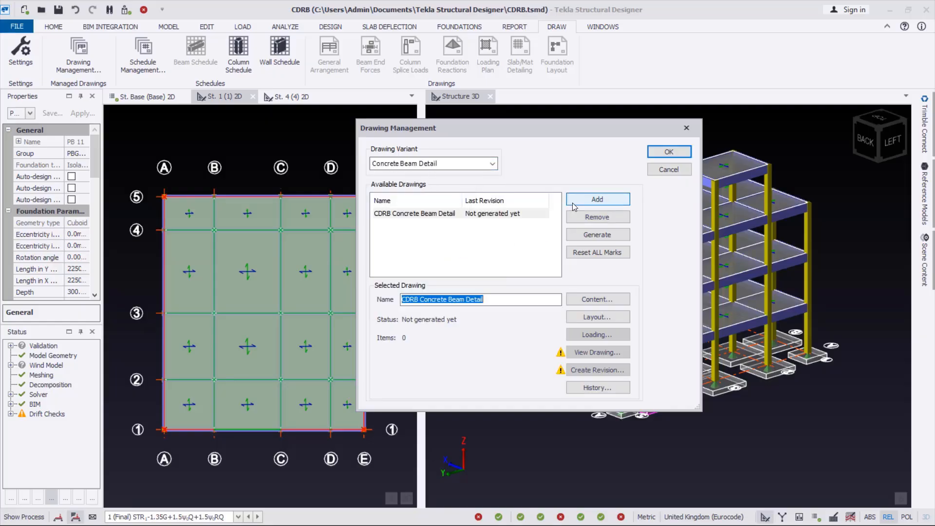
{"action": "left_click", "coordinate": [488, 300]}
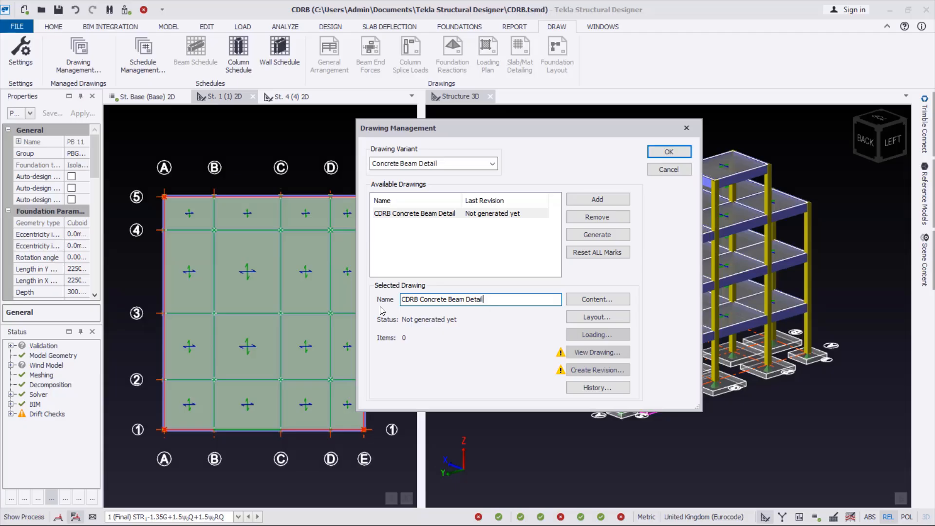
- Open the new beam detail drawing's content and list all available members grouped by level
{"action": "left_click", "coordinate": [601, 301]}
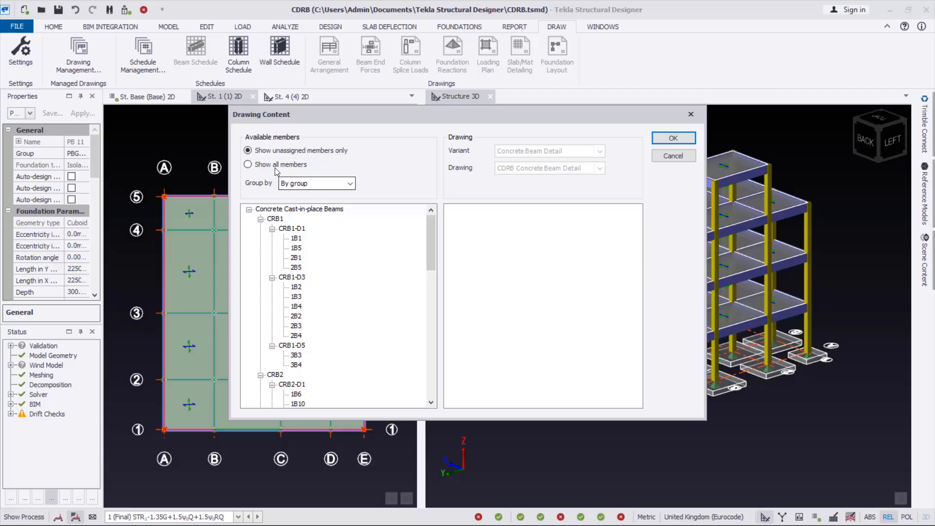
{"action": "left_click", "coordinate": [249, 164]}
{"action": "left_click", "coordinate": [328, 186]}
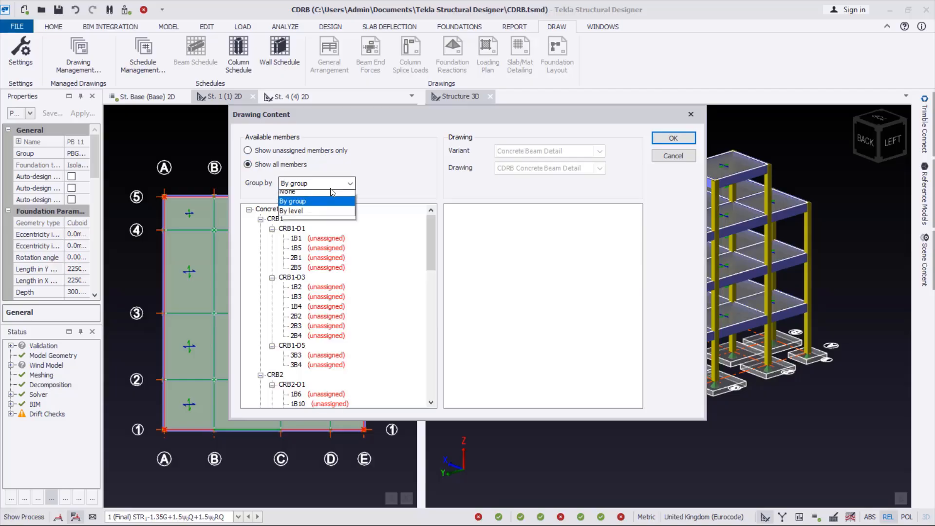
{"action": "left_click", "coordinate": [313, 217]}
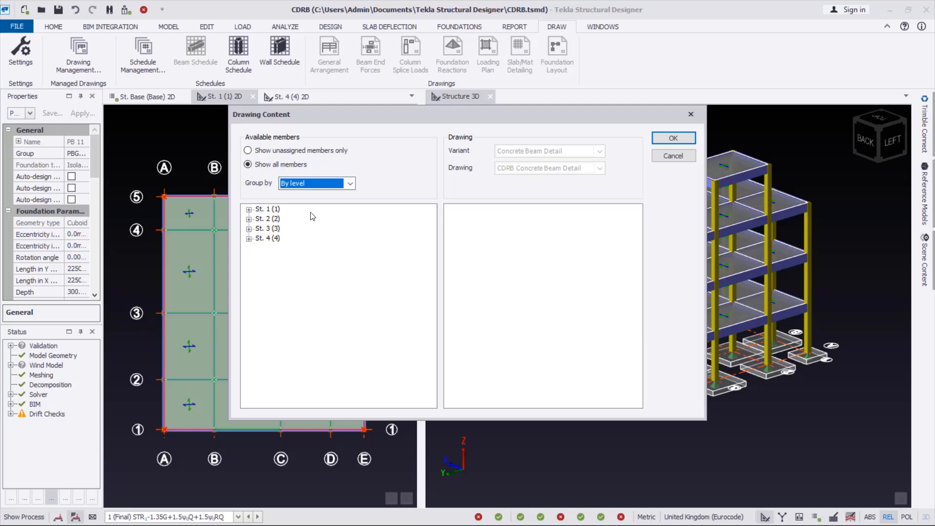
- Assign the beams of levels St. 1 (1), St. 2 (2), St. 3 (3) and St. 4 (4) to the drawing and accept the content
{"action": "left_click", "coordinate": [257, 211]}
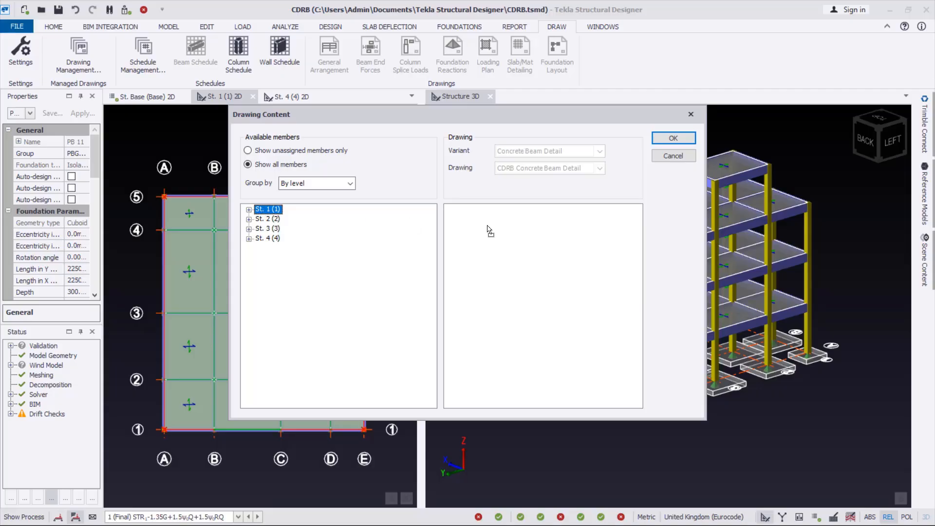
{"action": "left_click_drag", "start_coordinate": [489, 231], "coordinate": [485, 233]}
{"action": "left_click", "coordinate": [484, 306]}
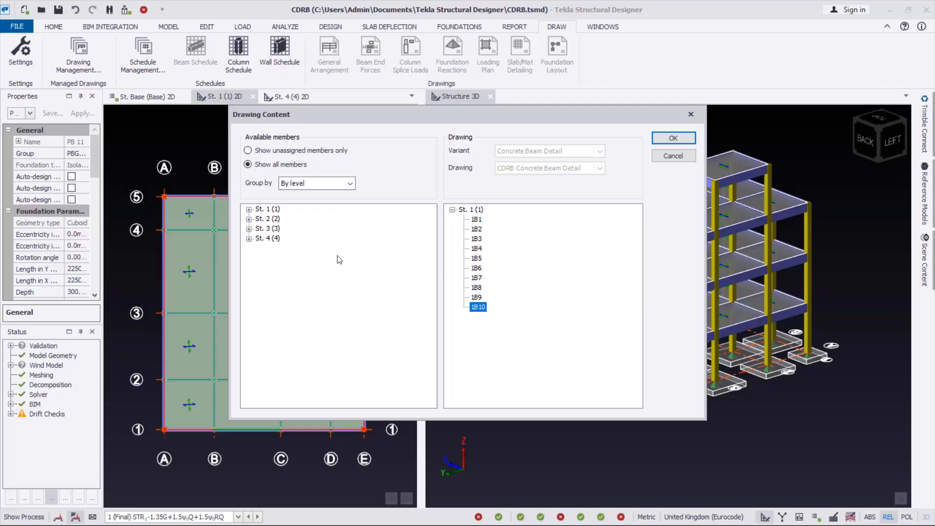
{"action": "left_click", "coordinate": [272, 220]}
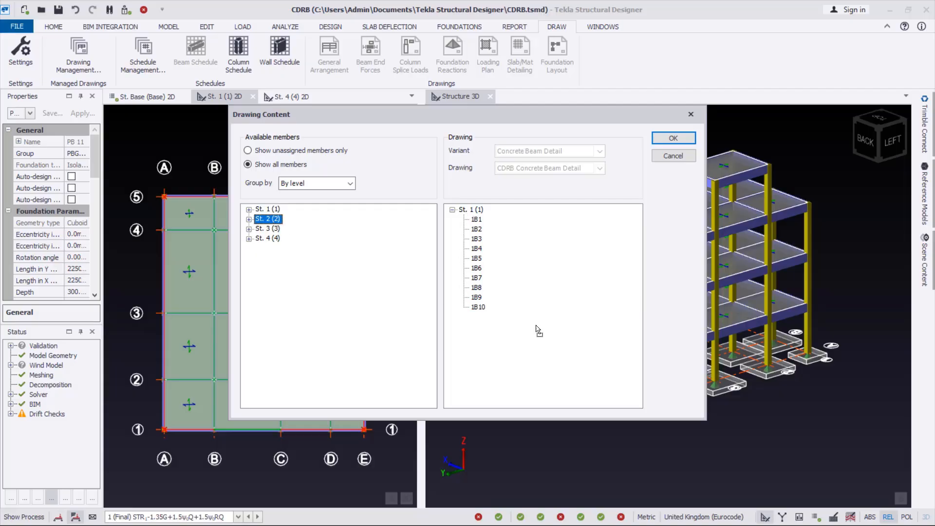
{"action": "left_click_drag", "start_coordinate": [521, 346], "coordinate": [519, 345]}
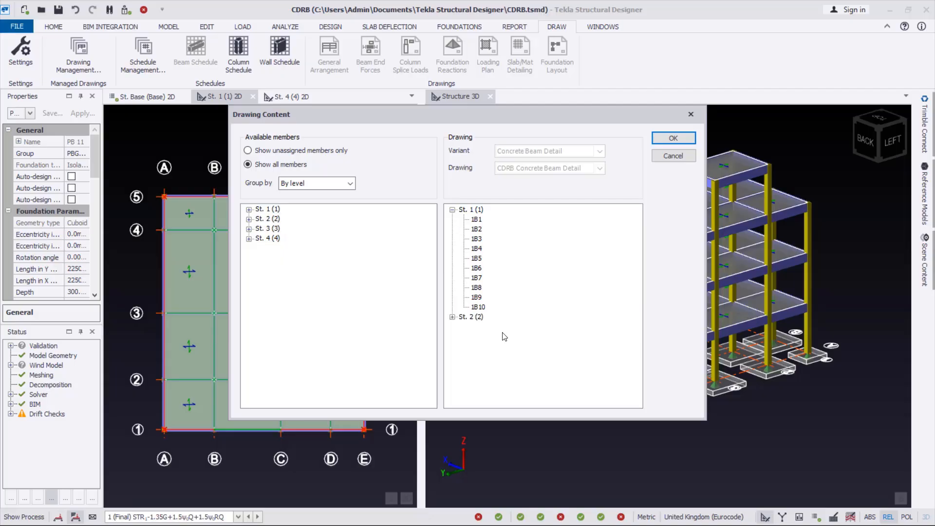
{"action": "left_click", "coordinate": [262, 235]}
{"action": "left_click_drag", "start_coordinate": [467, 360], "coordinate": [489, 359]}
{"action": "left_click_drag", "start_coordinate": [277, 239], "coordinate": [312, 267]}
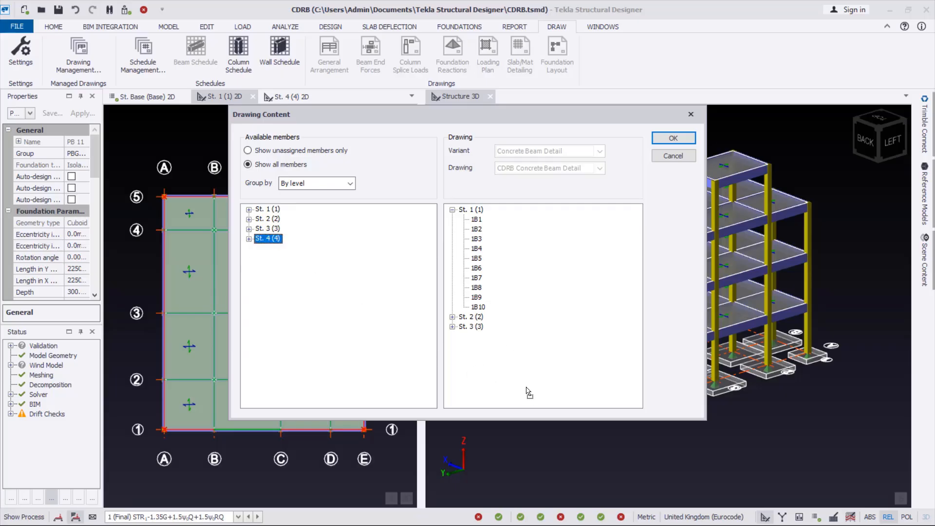
{"action": "left_click_drag", "start_coordinate": [528, 392], "coordinate": [529, 392]}
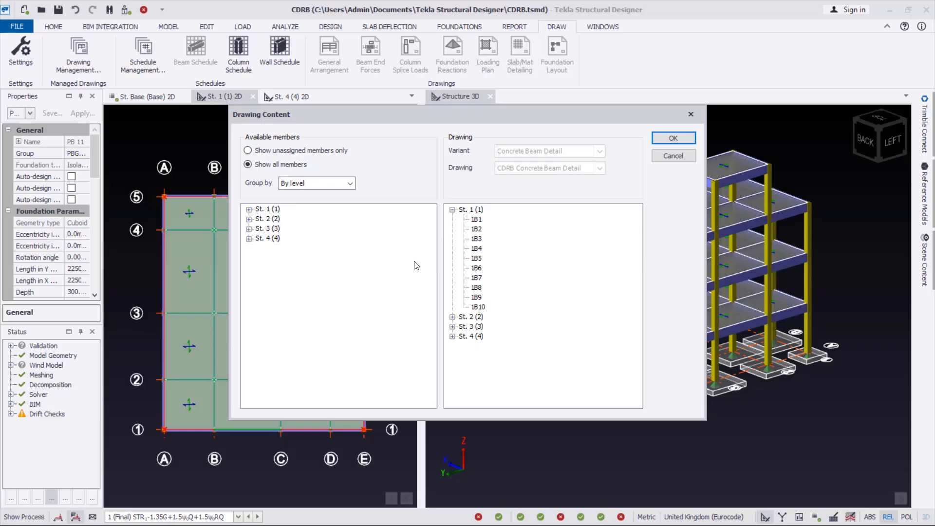
{"action": "left_click", "coordinate": [674, 138]}
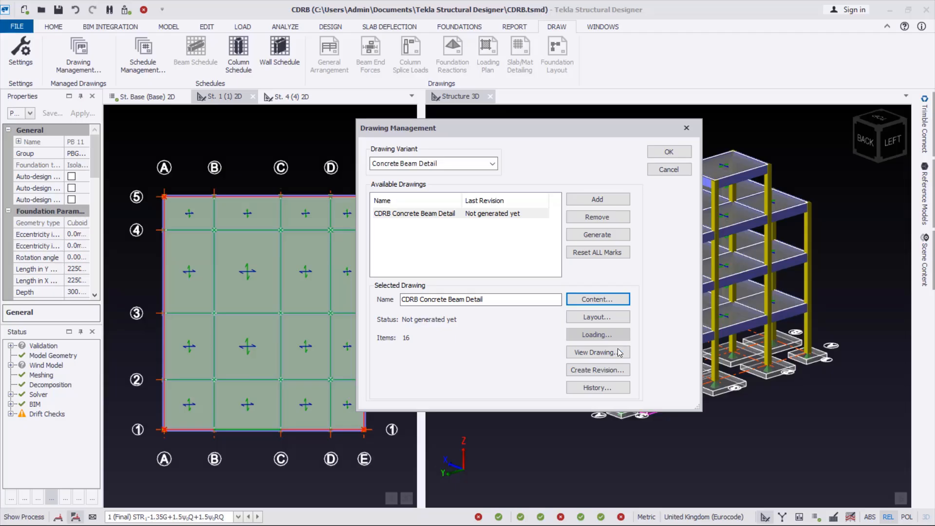
- Generate and view the concrete beam detail DXF in AutoCAD with layer configuration and style Beam Detail at 1:25 scale
{"action": "left_click", "coordinate": [594, 355]}
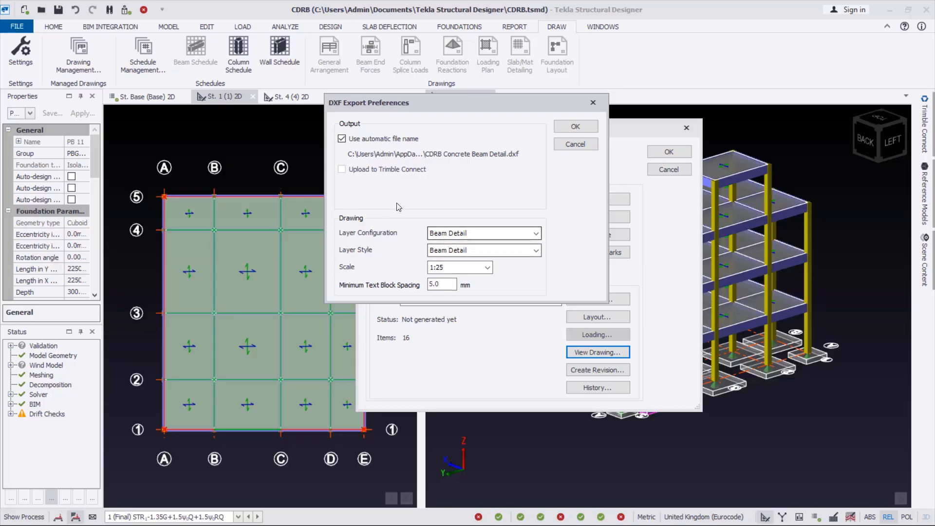
{"action": "left_click", "coordinate": [576, 127]}
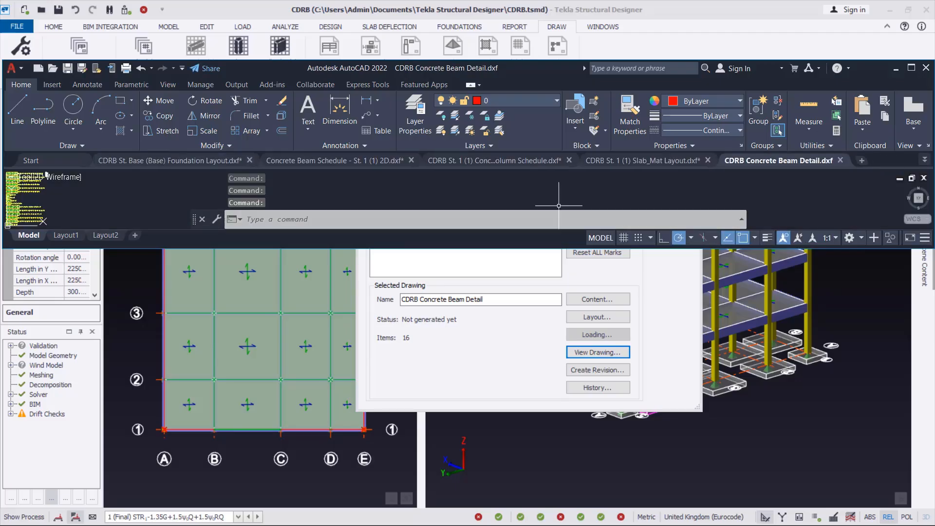
{"action": "left_click", "coordinate": [912, 68]}
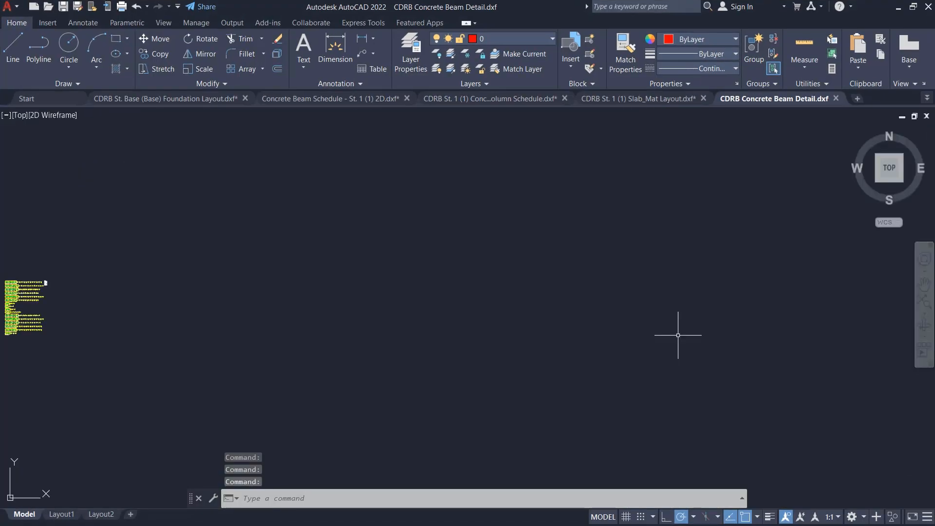
- Examine the beam elevations, group titles such as CRB2-D3 and CRB1-D3, reinforcement labels and overall sheet arrangement of the beam detail drawing
{"action": "scroll", "coordinate": [677, 348], "scroll_direction": "down", "scroll_amount": 3}
{"action": "scroll", "coordinate": [446, 368], "scroll_direction": "up", "scroll_amount": 3}
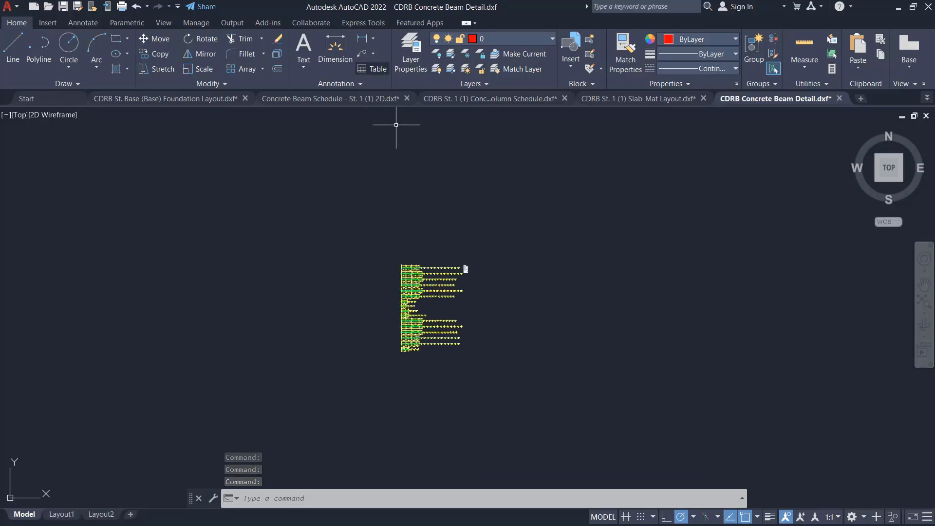
{"action": "scroll", "coordinate": [398, 335], "scroll_direction": "up", "scroll_amount": 8}
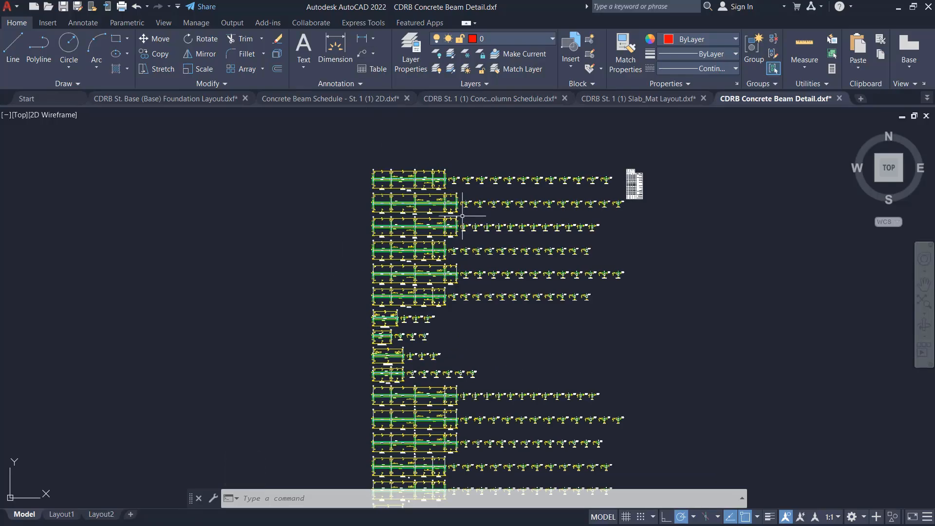
{"action": "scroll", "coordinate": [490, 165], "scroll_direction": "down", "scroll_amount": 4}
{"action": "scroll", "coordinate": [489, 165], "scroll_direction": "up", "scroll_amount": 8}
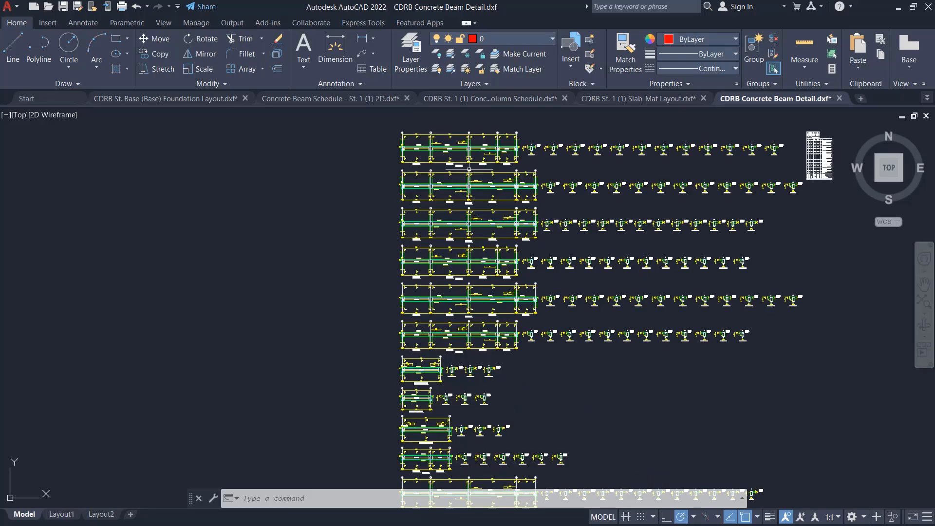
{"action": "scroll", "coordinate": [475, 222], "scroll_direction": "up", "scroll_amount": 10}
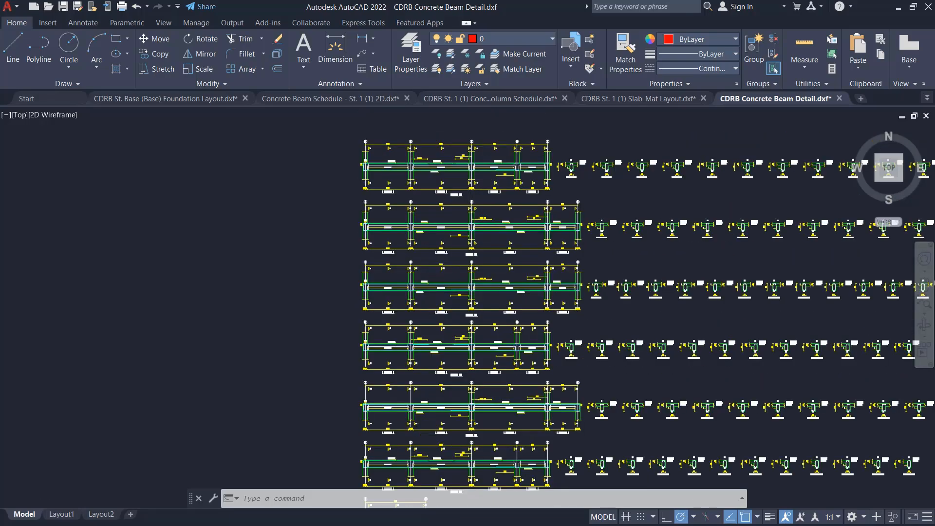
{"action": "scroll", "coordinate": [486, 251], "scroll_direction": "up", "scroll_amount": 4}
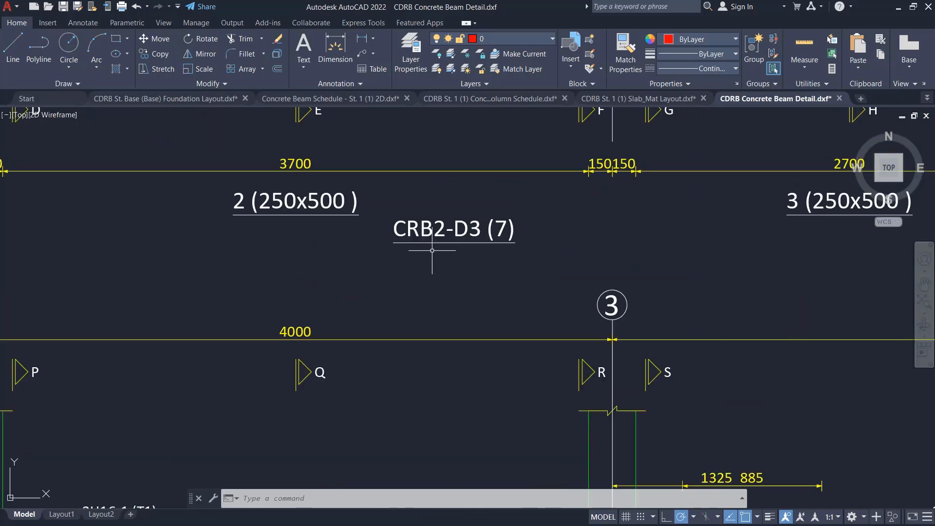
{"action": "scroll", "coordinate": [467, 248], "scroll_direction": "down", "scroll_amount": 6}
{"action": "scroll", "coordinate": [468, 248], "scroll_direction": "down", "scroll_amount": 5}
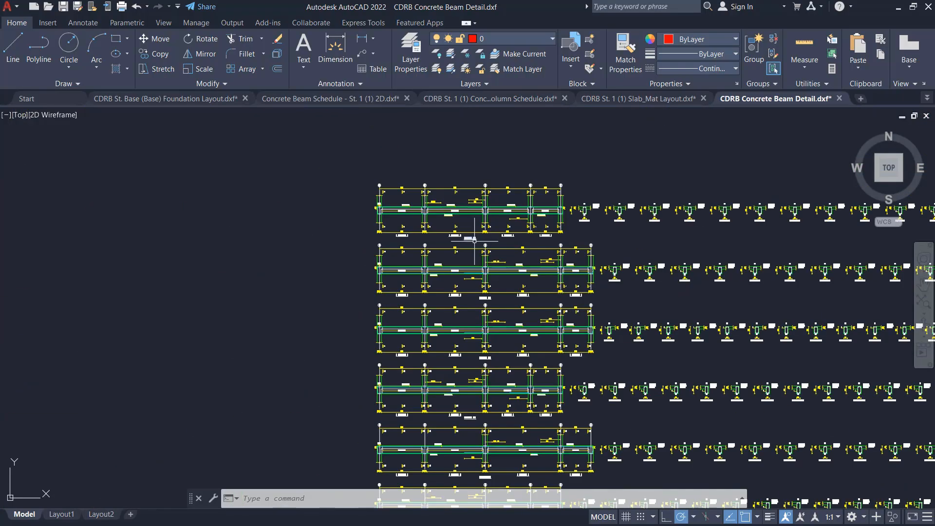
{"action": "scroll", "coordinate": [473, 241], "scroll_direction": "up", "scroll_amount": 5}
{"action": "scroll", "coordinate": [513, 200], "scroll_direction": "down", "scroll_amount": 4}
{"action": "scroll", "coordinate": [463, 253], "scroll_direction": "up", "scroll_amount": 6}
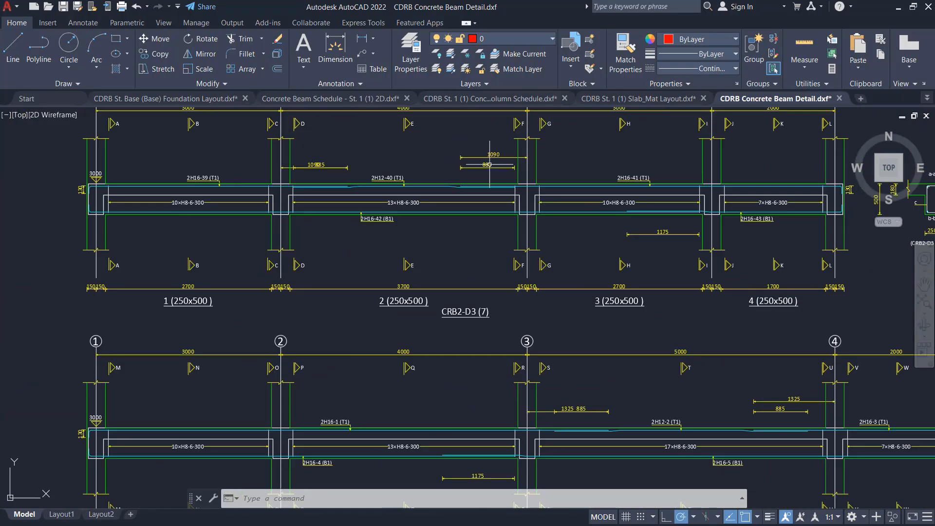
{"action": "scroll", "coordinate": [454, 310], "scroll_direction": "up", "scroll_amount": 3}
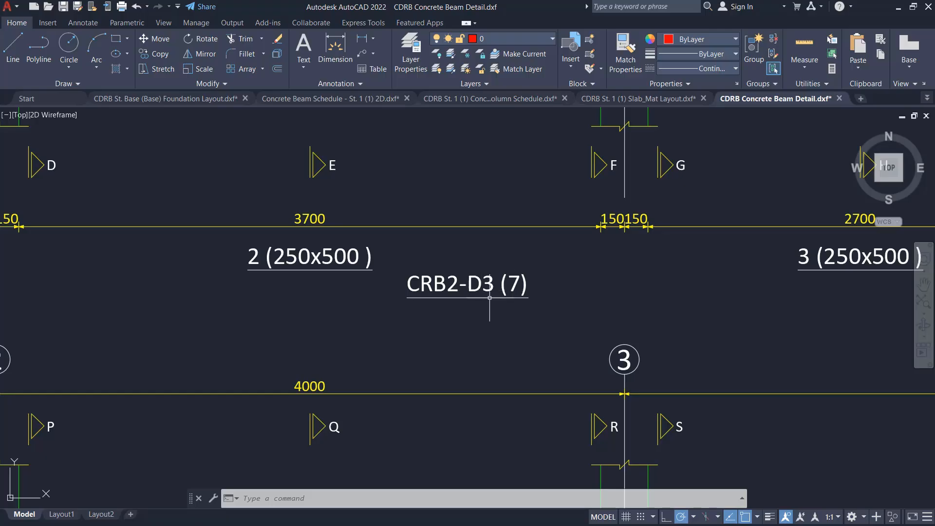
{"action": "scroll", "coordinate": [514, 292], "scroll_direction": "up", "scroll_amount": 4}
{"action": "scroll", "coordinate": [487, 289], "scroll_direction": "down", "scroll_amount": 4}
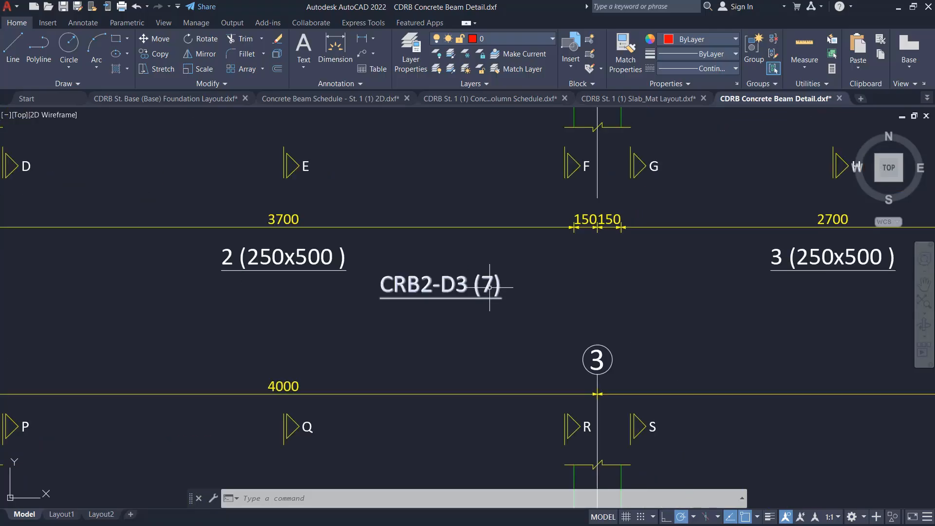
{"action": "scroll", "coordinate": [483, 301], "scroll_direction": "down", "scroll_amount": 5}
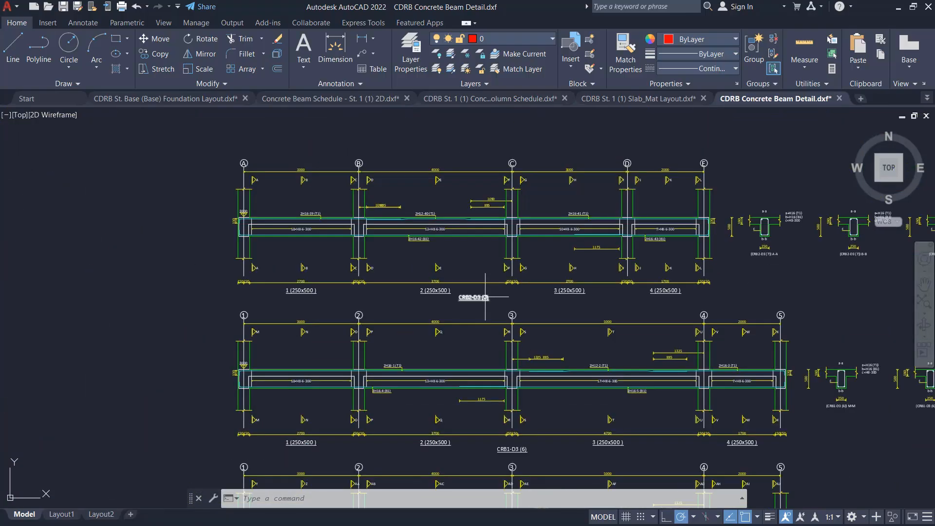
{"action": "scroll", "coordinate": [482, 297], "scroll_direction": "up", "scroll_amount": 2}
{"action": "scroll", "coordinate": [479, 295], "scroll_direction": "down", "scroll_amount": 3}
{"action": "scroll", "coordinate": [487, 341], "scroll_direction": "up", "scroll_amount": 3}
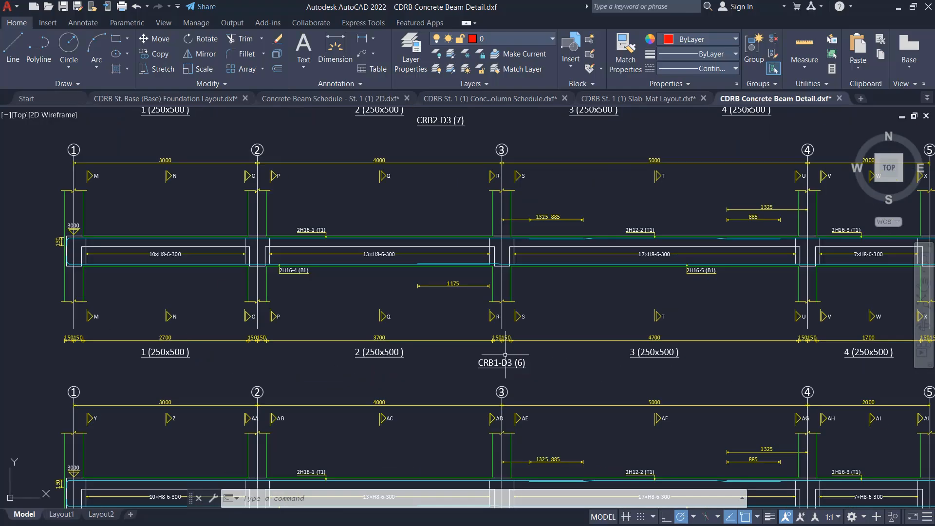
{"action": "scroll", "coordinate": [489, 207], "scroll_direction": "down", "scroll_amount": 4}
{"action": "scroll", "coordinate": [488, 207], "scroll_direction": "down", "scroll_amount": 4}
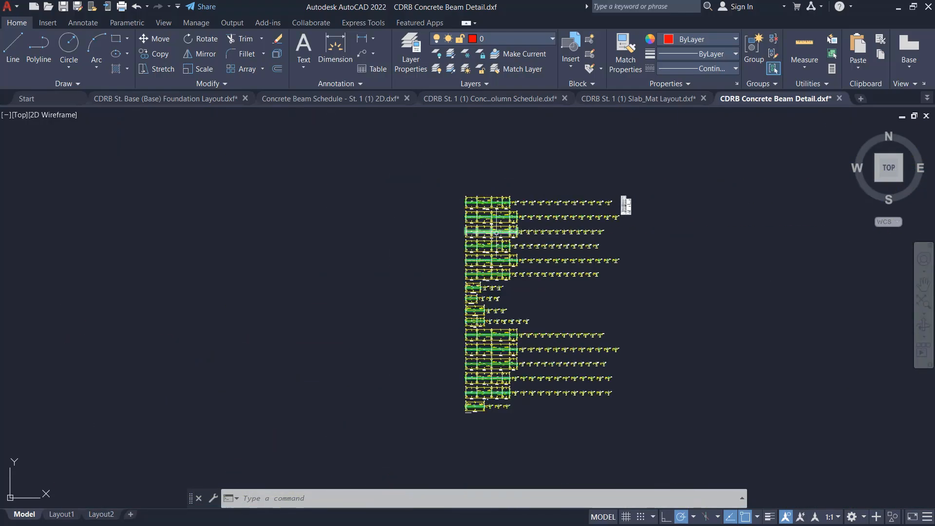
{"action": "scroll", "coordinate": [485, 196], "scroll_direction": "up", "scroll_amount": 6}
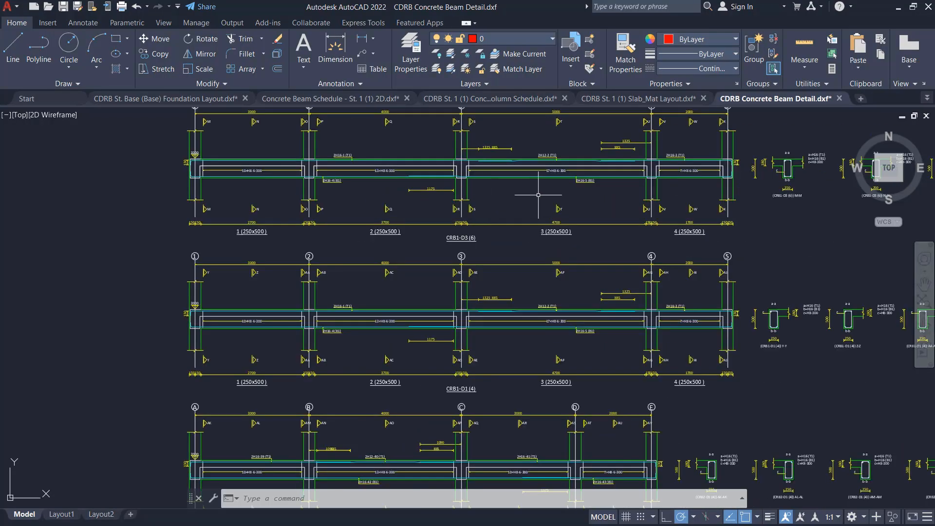
{"action": "scroll", "coordinate": [509, 248], "scroll_direction": "down", "scroll_amount": 5}
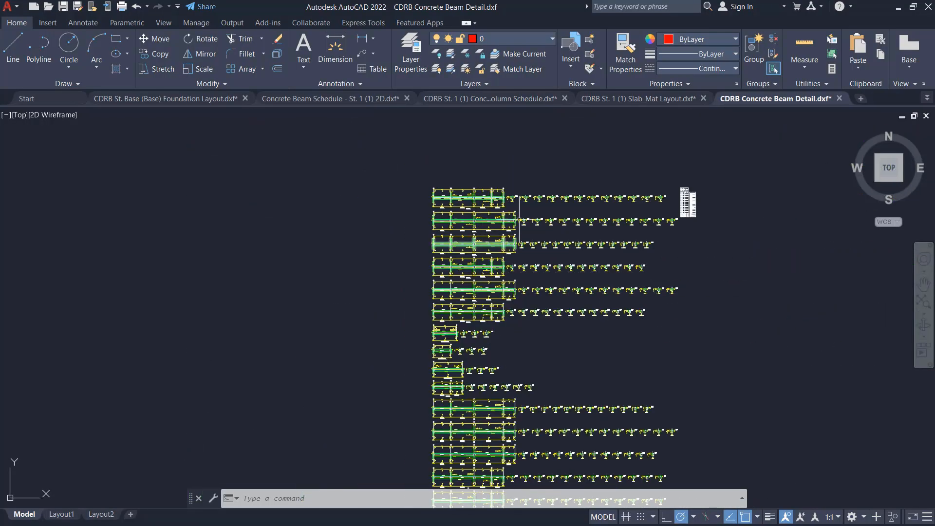
- Switch back to Tekla Structural Designer and add a managed drawing of the Concrete Column Detail variant
{"action": "scroll", "coordinate": [396, 200], "scroll_direction": "down", "scroll_amount": 3}
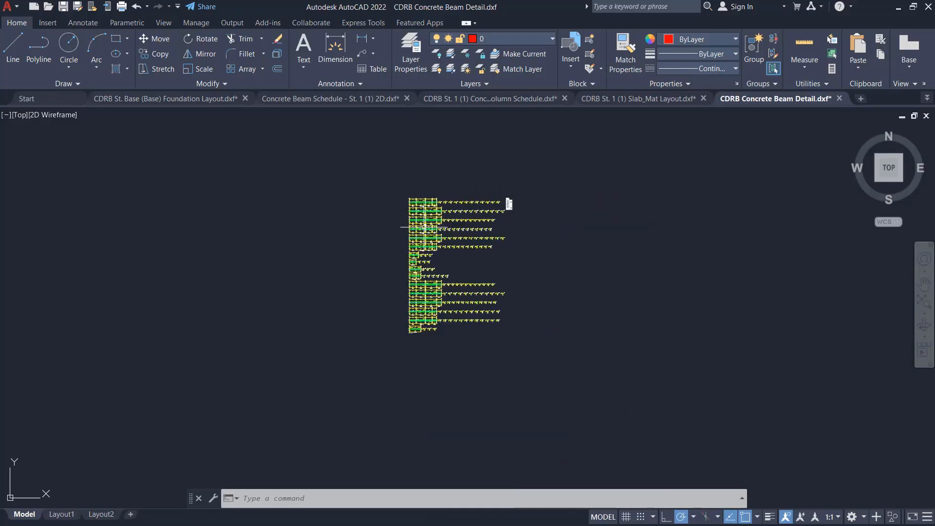
{"action": "left_click", "coordinate": [899, 8]}
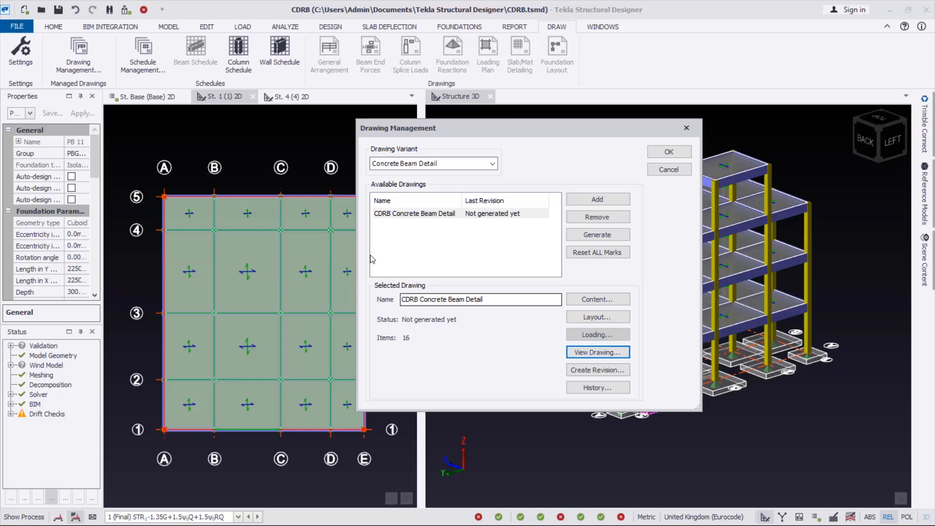
{"action": "left_click", "coordinate": [496, 164]}
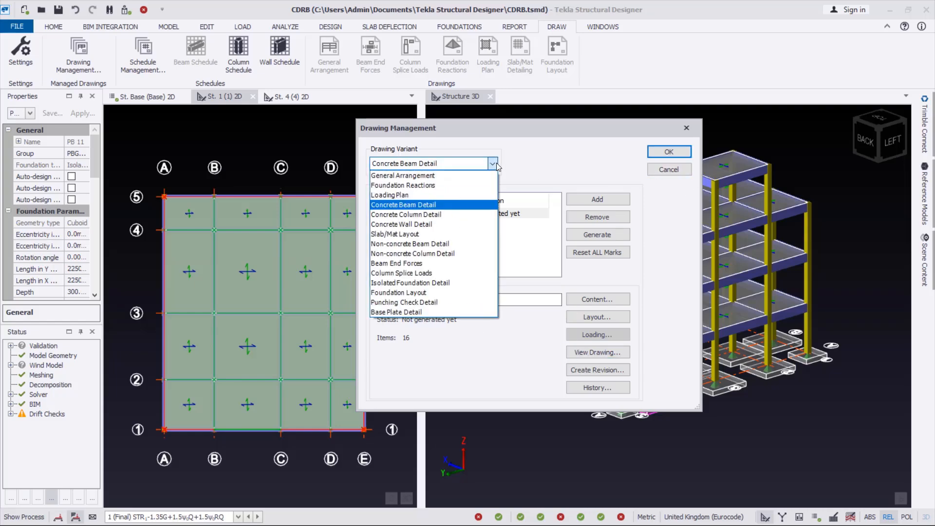
{"action": "left_click", "coordinate": [403, 216]}
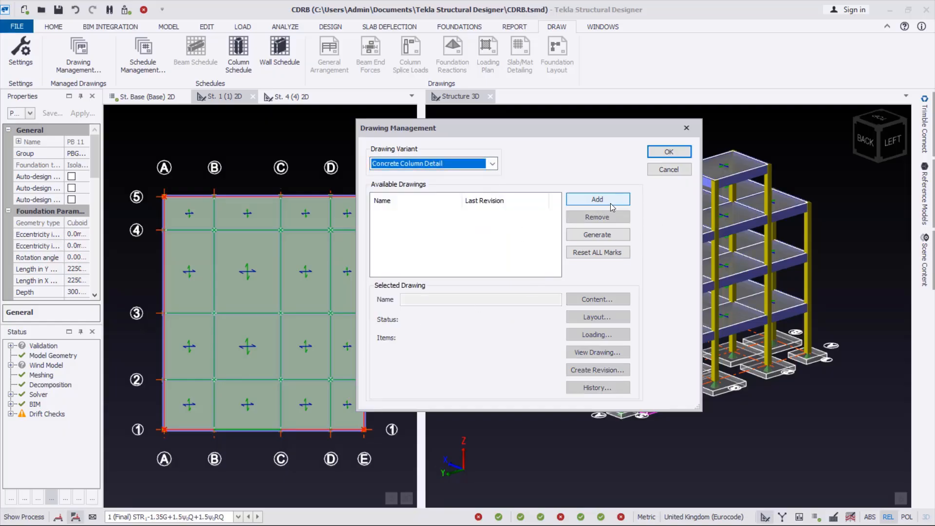
{"action": "left_click", "coordinate": [595, 200]}
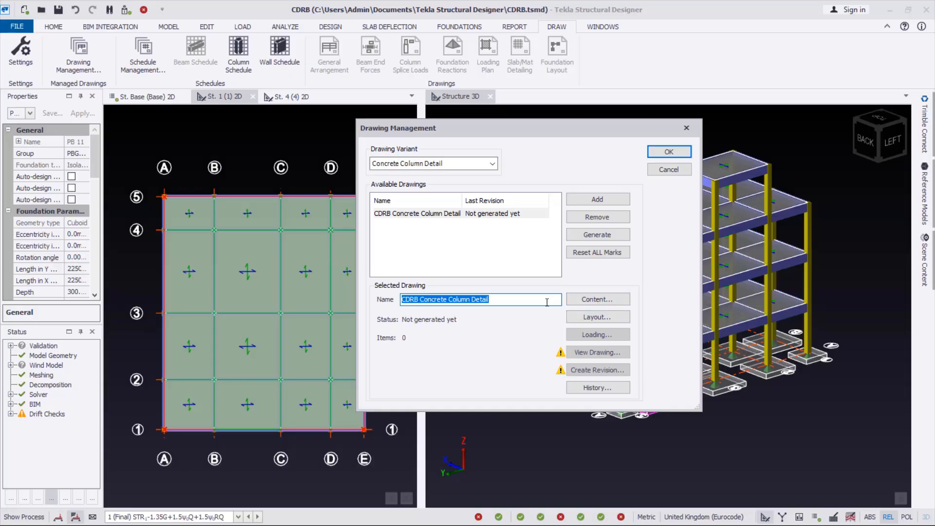
- Open the new column detail drawing's content and list all available members grouped by group
{"action": "left_click", "coordinate": [585, 300]}
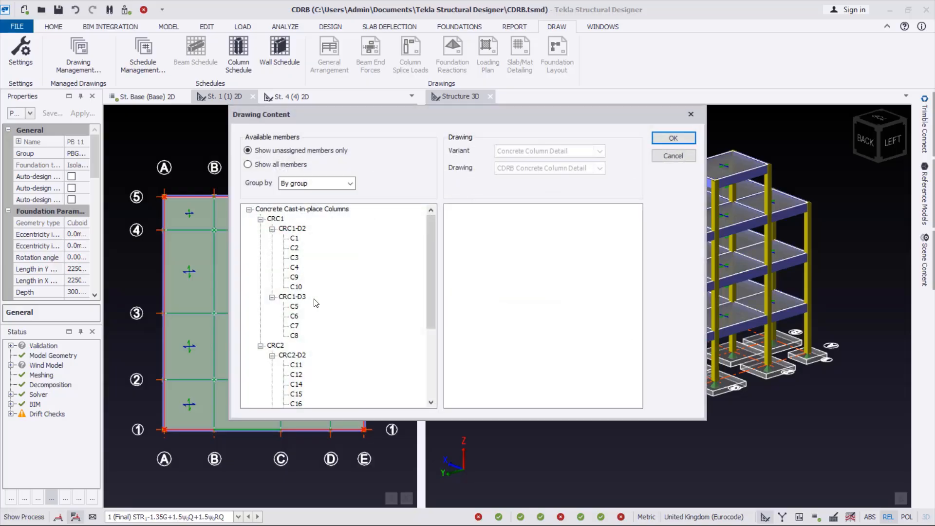
{"action": "left_click", "coordinate": [314, 183]}
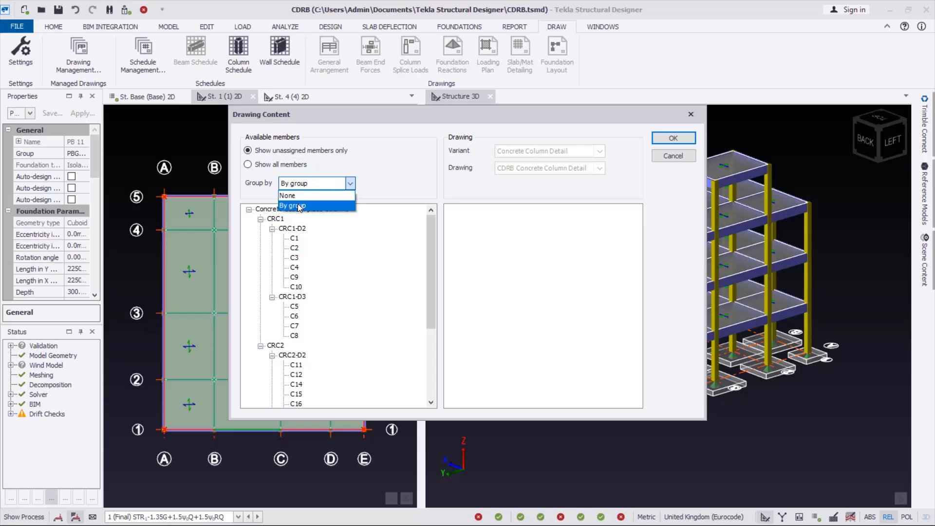
{"action": "left_click", "coordinate": [299, 205]}
{"action": "left_click", "coordinate": [248, 164]}
{"action": "left_click", "coordinate": [314, 183]}
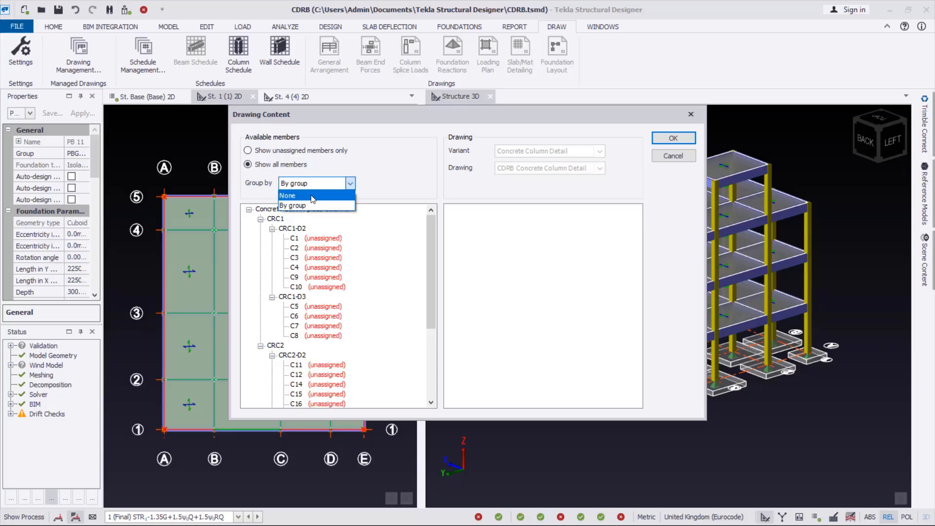
{"action": "left_click", "coordinate": [306, 204]}
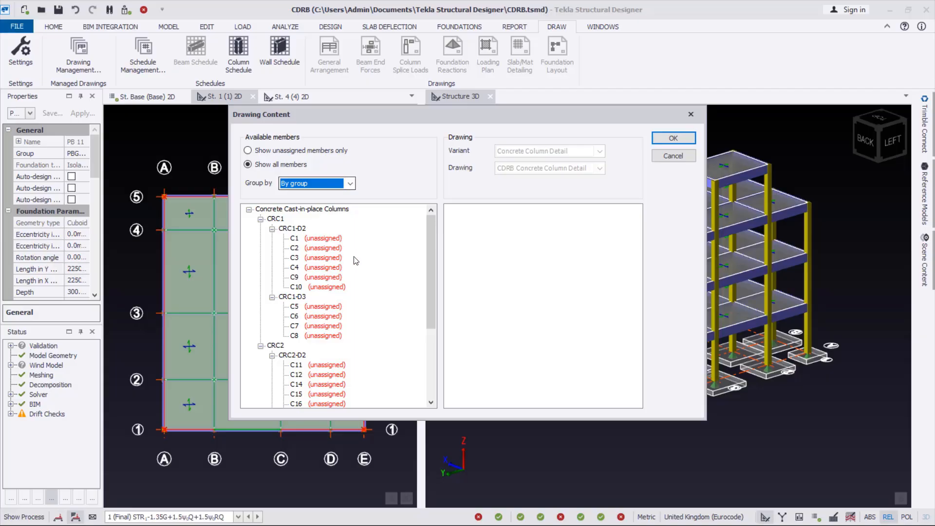
- Collapse the available list to groups CRC1 and CRC2 and assign all Concrete Cast-in-place Columns to the drawing
{"action": "left_click", "coordinate": [261, 219]}
{"action": "left_click", "coordinate": [249, 210]}
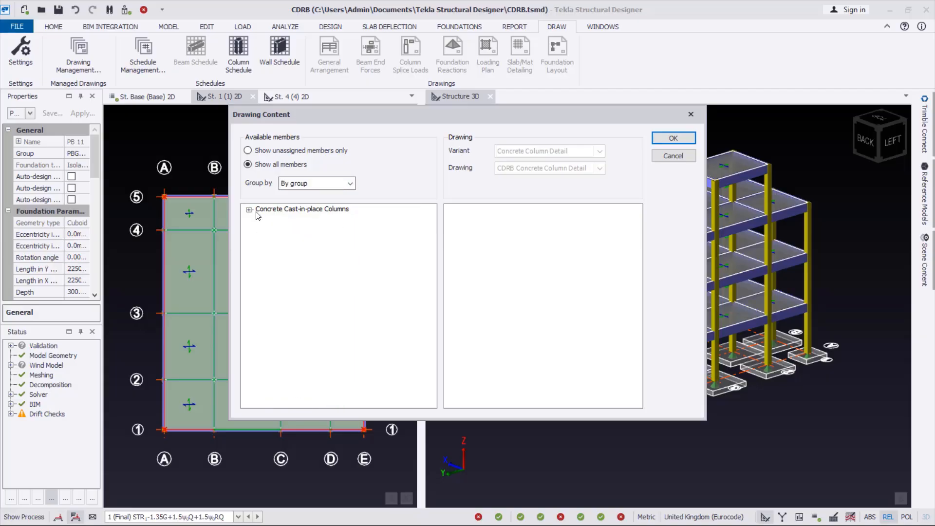
{"action": "left_click", "coordinate": [250, 210]}
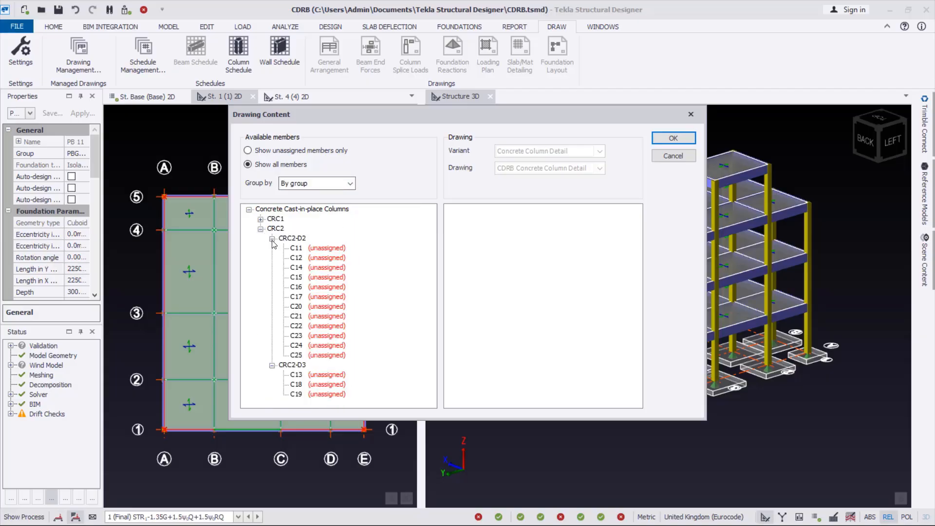
{"action": "left_click", "coordinate": [272, 238]}
{"action": "left_click", "coordinate": [261, 229]}
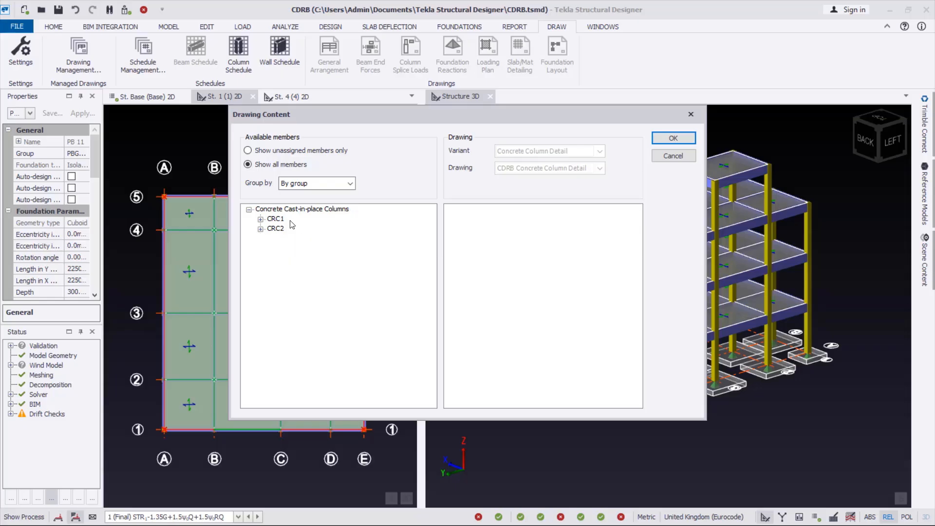
{"action": "left_click", "coordinate": [268, 210]}
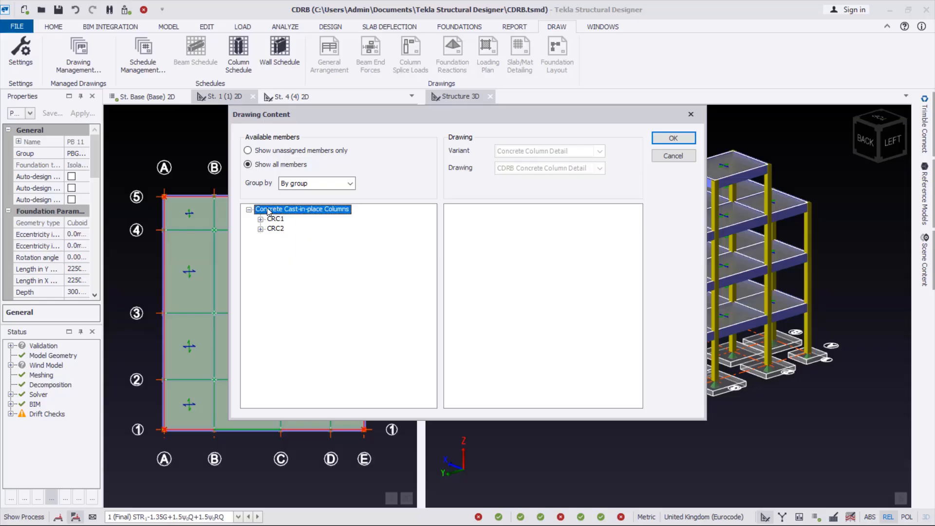
{"action": "left_click_drag", "start_coordinate": [537, 201], "coordinate": [533, 225]}
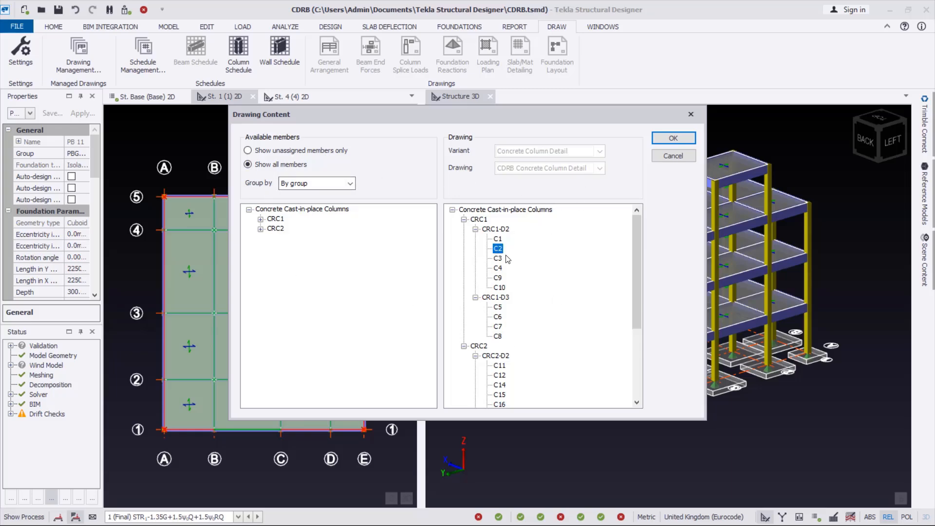
- Collapse the assigned CRC1 group and CRC2-D2 subgroup to review them, and accept the drawing content
{"action": "left_click", "coordinate": [474, 229]}
{"action": "left_click", "coordinate": [463, 220]}
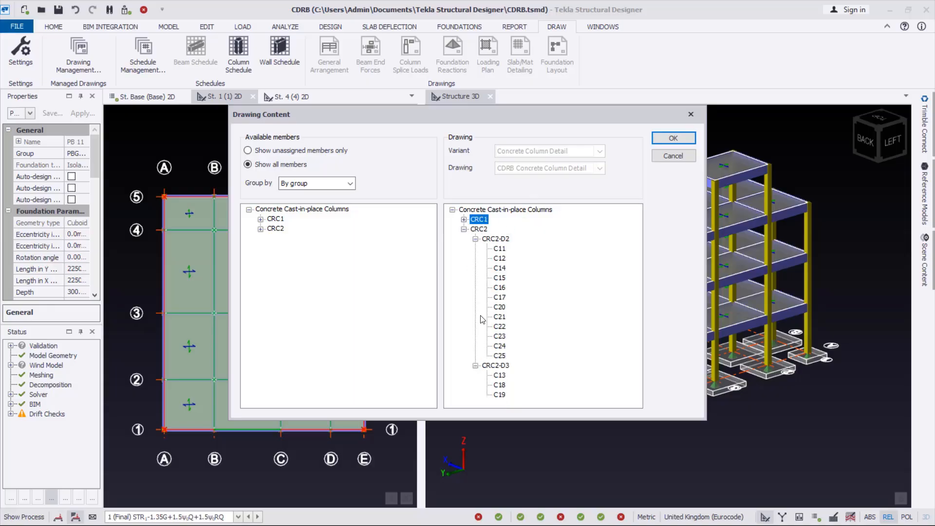
{"action": "left_click", "coordinate": [475, 239]}
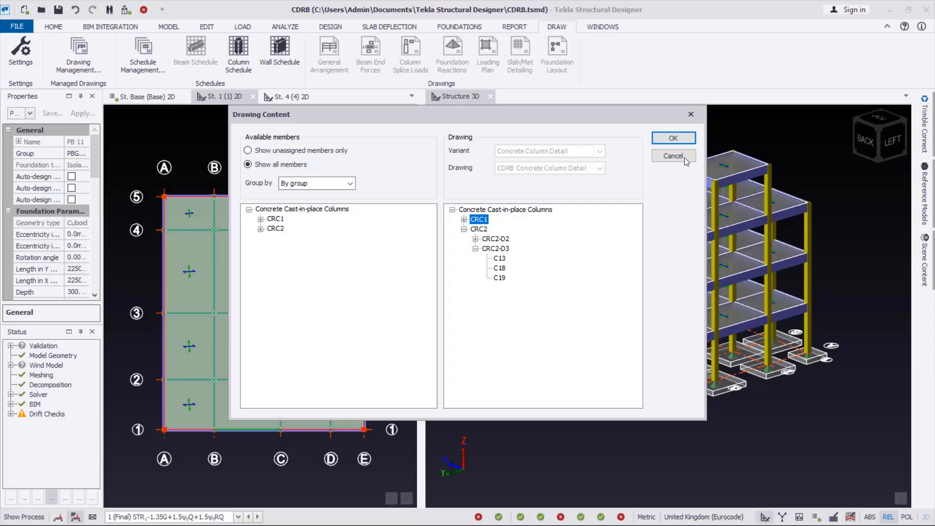
{"action": "left_click", "coordinate": [674, 140]}
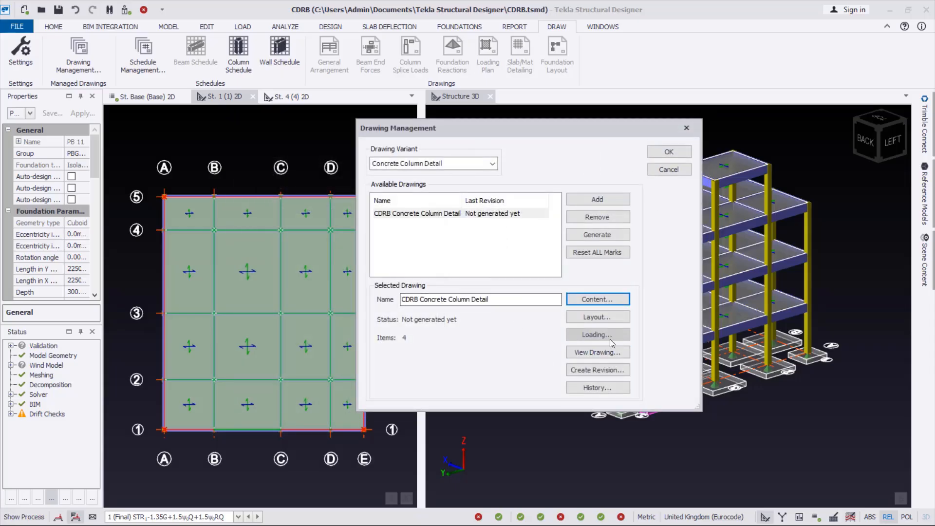
- Generate and view the concrete column detail DXF in AutoCAD with layer configuration and style Column Detail at 1:25 scale
{"action": "left_click", "coordinate": [601, 356]}
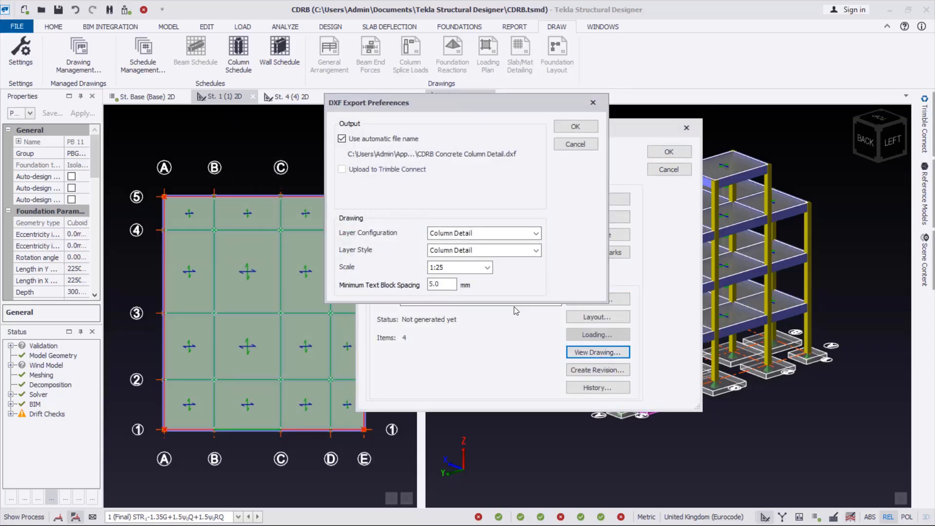
{"action": "left_click", "coordinate": [575, 126]}
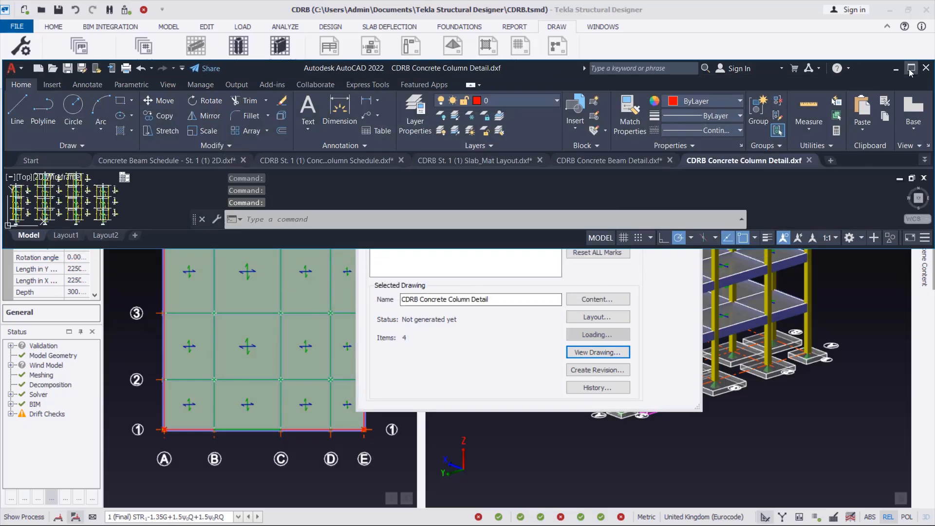
{"action": "scroll", "coordinate": [549, 321], "scroll_direction": "down", "scroll_amount": 2}
{"action": "scroll", "coordinate": [211, 308], "scroll_direction": "up", "scroll_amount": 8}
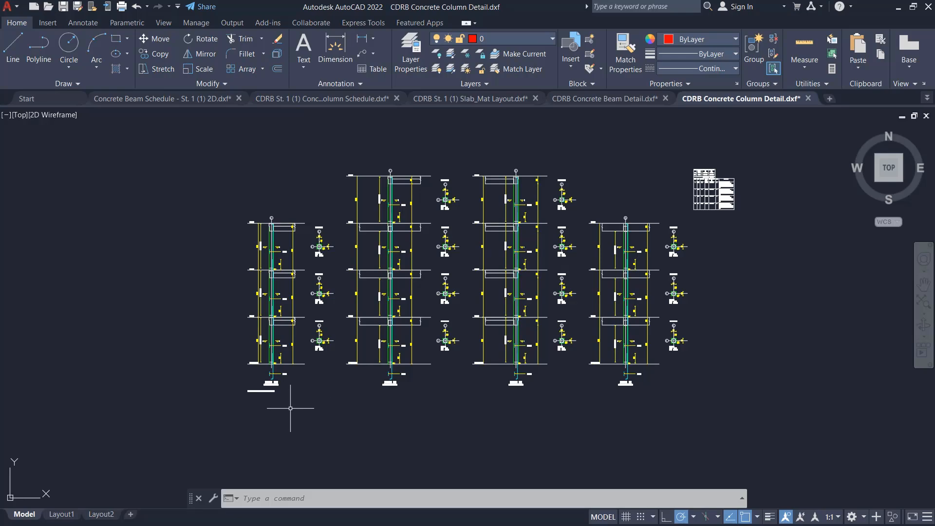
- Examine the group titles and base starter bar labels of columns CRC2-D2, CRC1-D2, CRC1-D3 and CRC2-D3
{"action": "scroll", "coordinate": [267, 397], "scroll_direction": "up", "scroll_amount": 8}
{"action": "scroll", "coordinate": [316, 378], "scroll_direction": "up", "scroll_amount": 2}
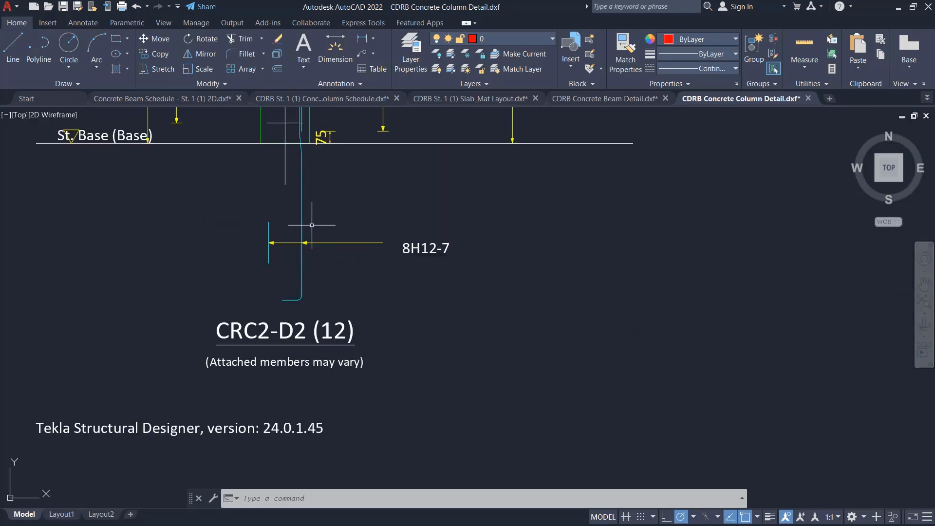
{"action": "scroll", "coordinate": [328, 372], "scroll_direction": "down", "scroll_amount": 4}
{"action": "scroll", "coordinate": [365, 391], "scroll_direction": "up", "scroll_amount": 2}
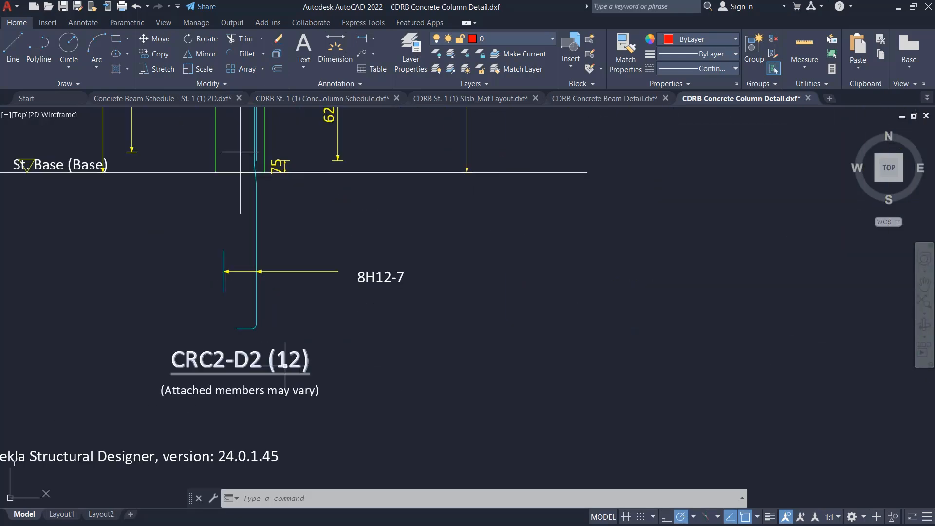
{"action": "scroll", "coordinate": [429, 383], "scroll_direction": "down", "scroll_amount": 6}
{"action": "scroll", "coordinate": [429, 382], "scroll_direction": "up", "scroll_amount": 4}
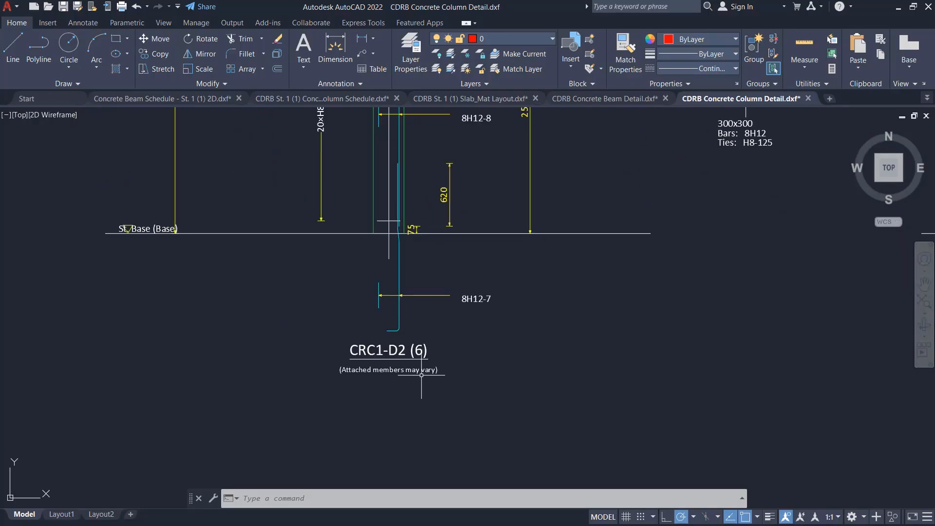
{"action": "scroll", "coordinate": [419, 413], "scroll_direction": "down", "scroll_amount": 8}
{"action": "scroll", "coordinate": [422, 383], "scroll_direction": "up", "scroll_amount": 6}
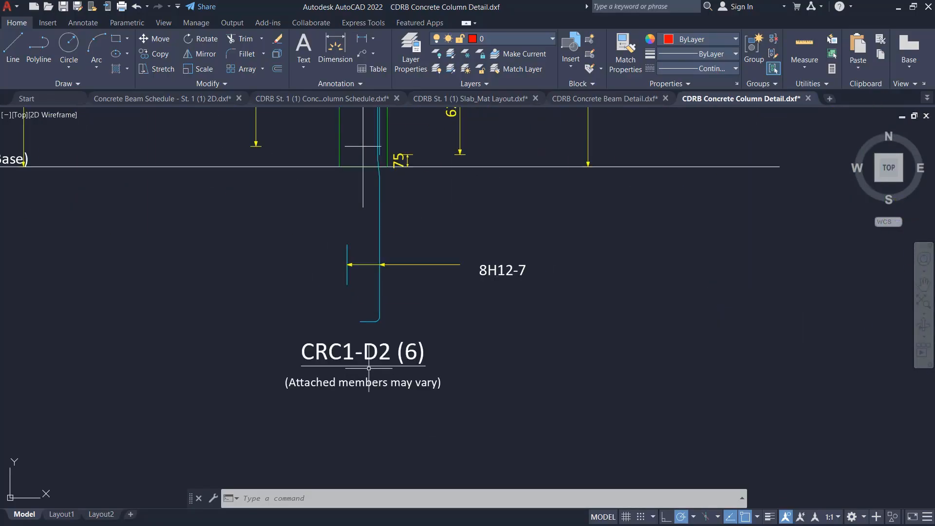
{"action": "scroll", "coordinate": [433, 405], "scroll_direction": "down", "scroll_amount": 4}
{"action": "scroll", "coordinate": [433, 404], "scroll_direction": "up", "scroll_amount": 5}
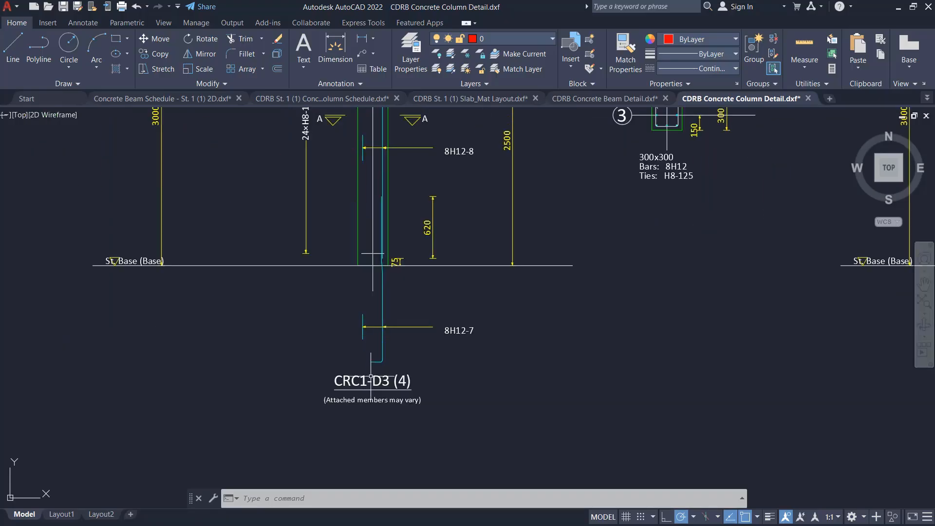
{"action": "scroll", "coordinate": [549, 395], "scroll_direction": "down", "scroll_amount": 5}
{"action": "scroll", "coordinate": [549, 396], "scroll_direction": "up", "scroll_amount": 7}
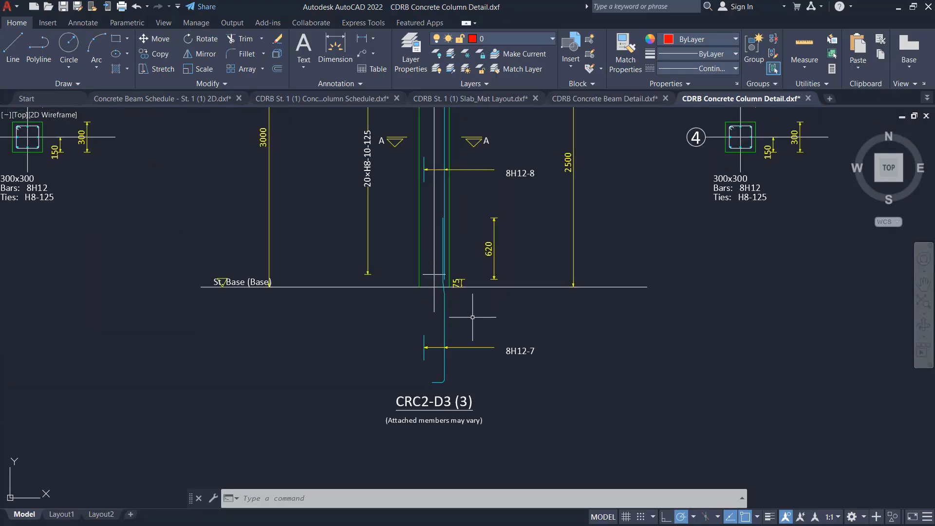
{"action": "scroll", "coordinate": [518, 361], "scroll_direction": "down", "scroll_amount": 9}
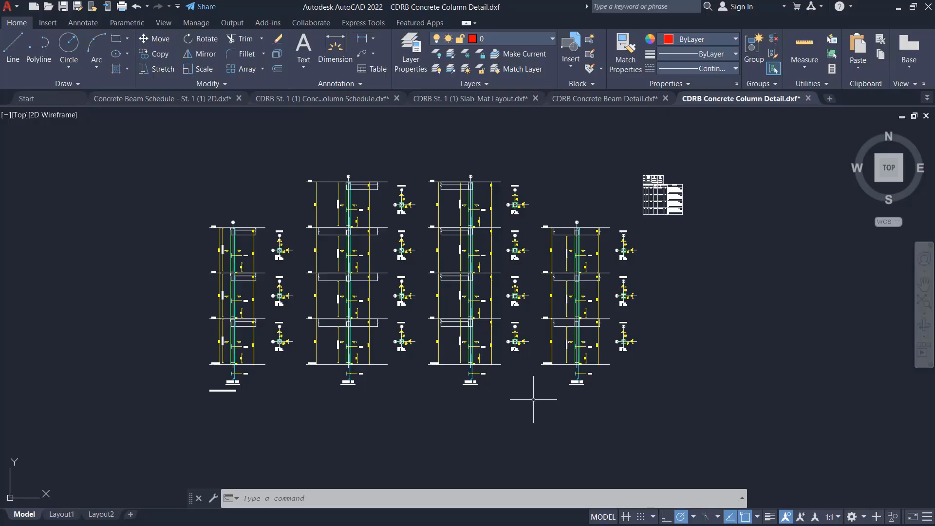
- Examine the column elevations, cross-sections with bar and tie labels, and the overall sheet arrangement of the column detail drawing
{"action": "scroll", "coordinate": [448, 331], "scroll_direction": "up", "scroll_amount": 4}
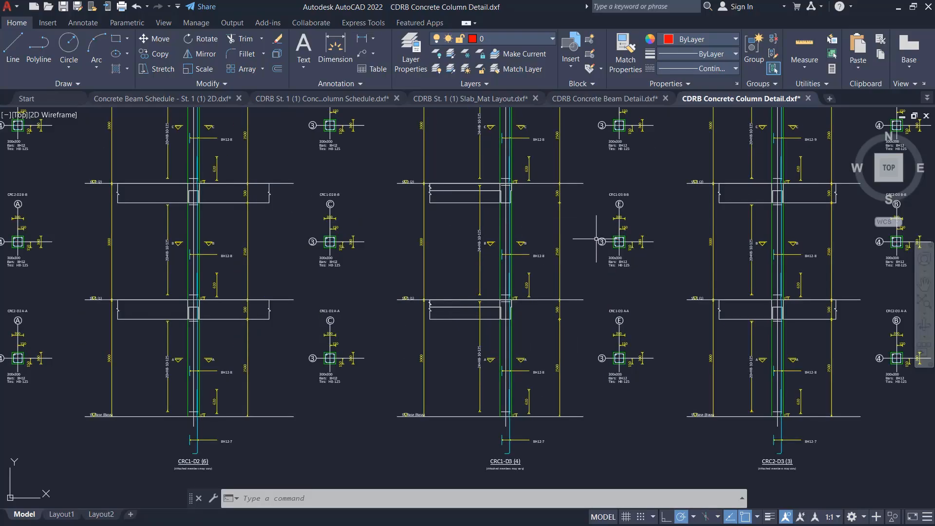
{"action": "scroll", "coordinate": [596, 239], "scroll_direction": "up", "scroll_amount": 3}
{"action": "scroll", "coordinate": [538, 281], "scroll_direction": "down", "scroll_amount": 10}
{"action": "scroll", "coordinate": [312, 231], "scroll_direction": "up", "scroll_amount": 5}
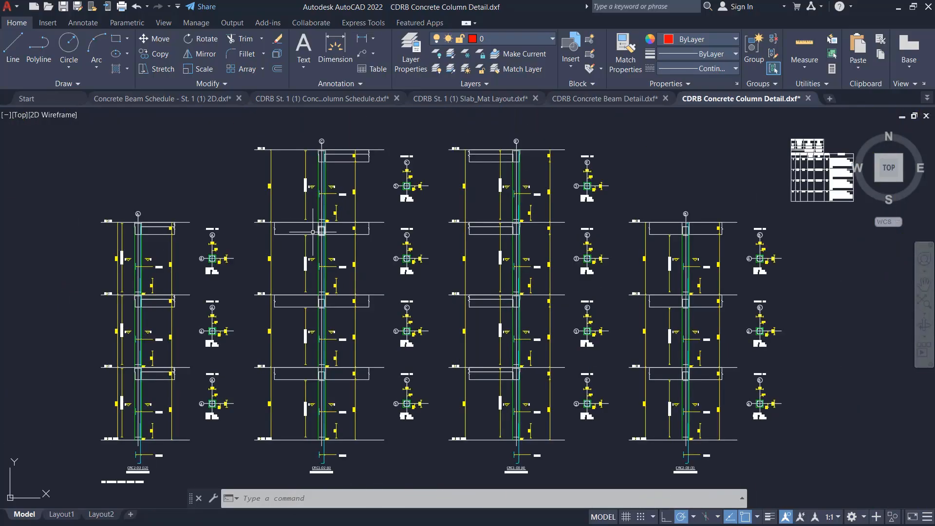
{"action": "scroll", "coordinate": [313, 232], "scroll_direction": "up", "scroll_amount": 3}
{"action": "scroll", "coordinate": [442, 211], "scroll_direction": "down", "scroll_amount": 5}
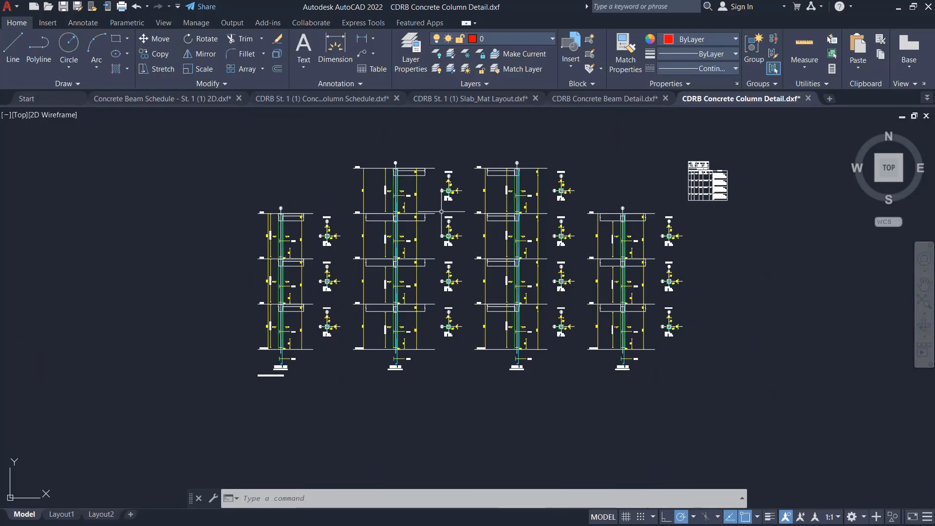
{"action": "scroll", "coordinate": [442, 211], "scroll_direction": "up", "scroll_amount": 4}
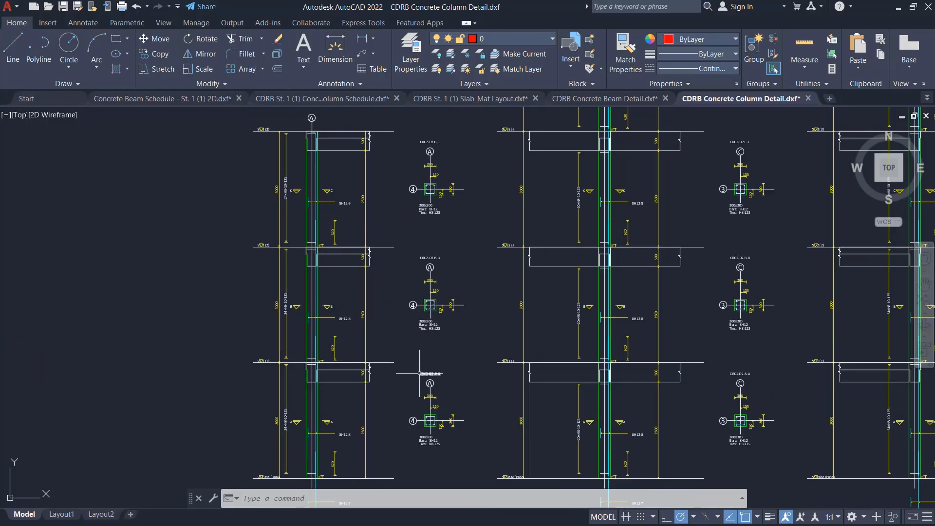
{"action": "scroll", "coordinate": [307, 234], "scroll_direction": "down", "scroll_amount": 3}
{"action": "scroll", "coordinate": [516, 238], "scroll_direction": "down", "scroll_amount": 4}
{"action": "scroll", "coordinate": [481, 280], "scroll_direction": "up", "scroll_amount": 2}
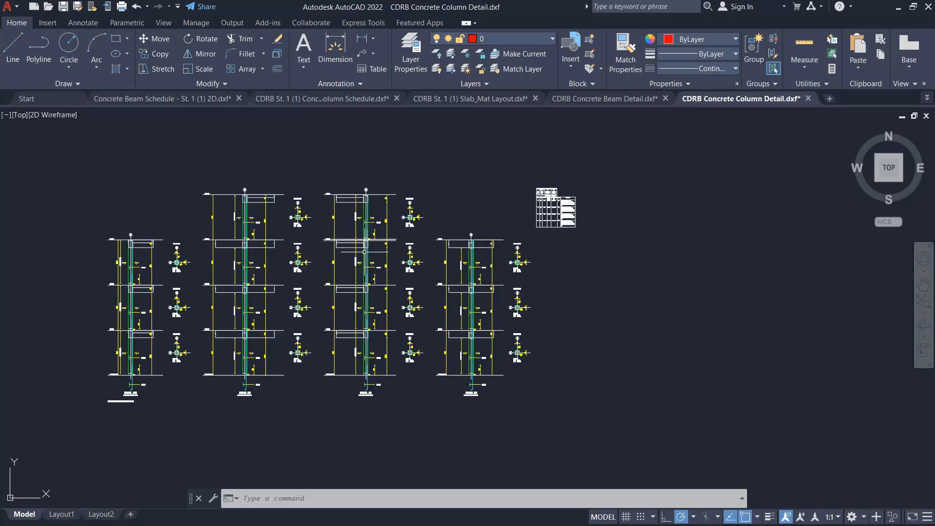
{"action": "scroll", "coordinate": [373, 290], "scroll_direction": "up", "scroll_amount": 2}
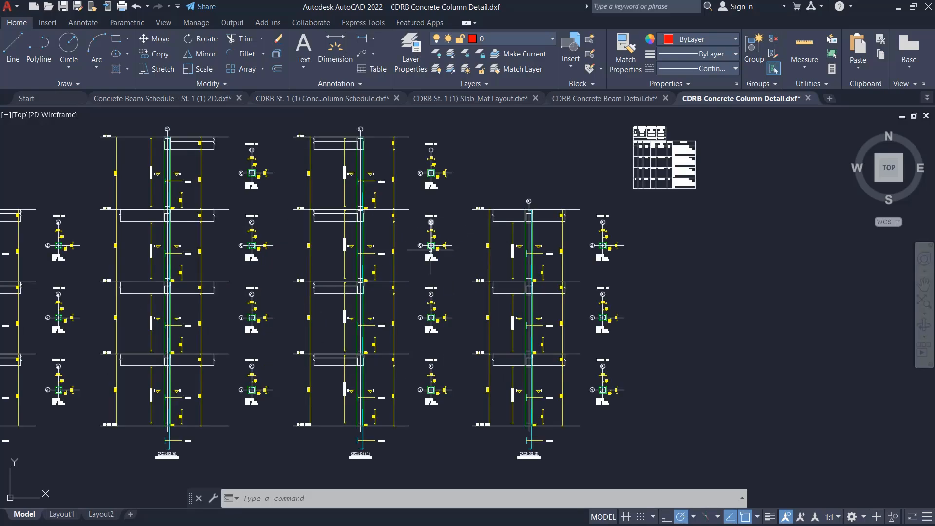
{"action": "scroll", "coordinate": [511, 272], "scroll_direction": "down", "scroll_amount": 2}
{"action": "scroll", "coordinate": [482, 268], "scroll_direction": "down", "scroll_amount": 2}
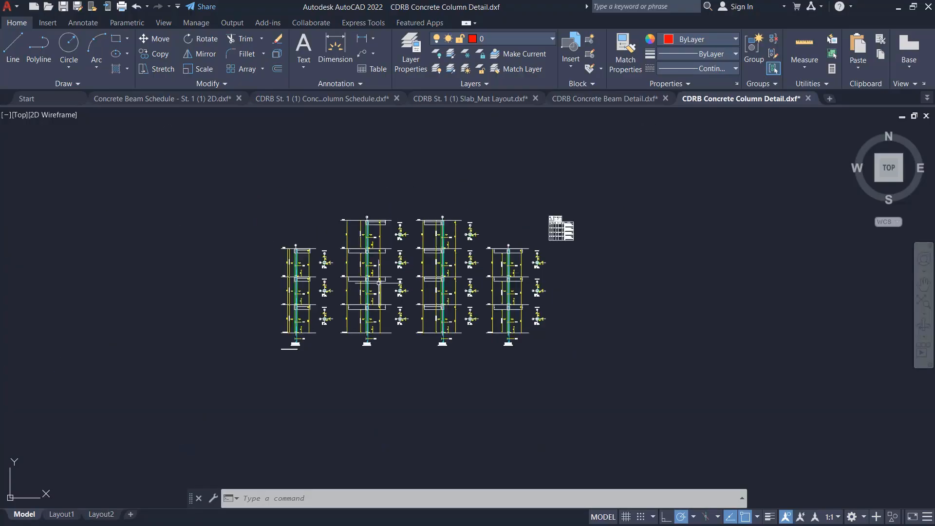
{"action": "scroll", "coordinate": [438, 256], "scroll_direction": "up", "scroll_amount": 2}
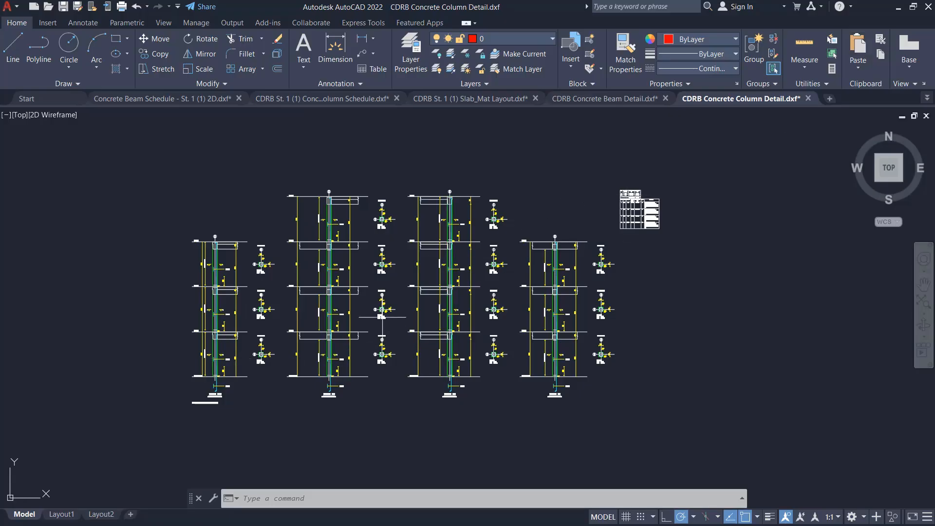
- Switch back to Tekla Structural Designer, accept the managed column detail drawing, and inspect the pad bases in the 3D structure
{"action": "left_click", "coordinate": [896, 7]}
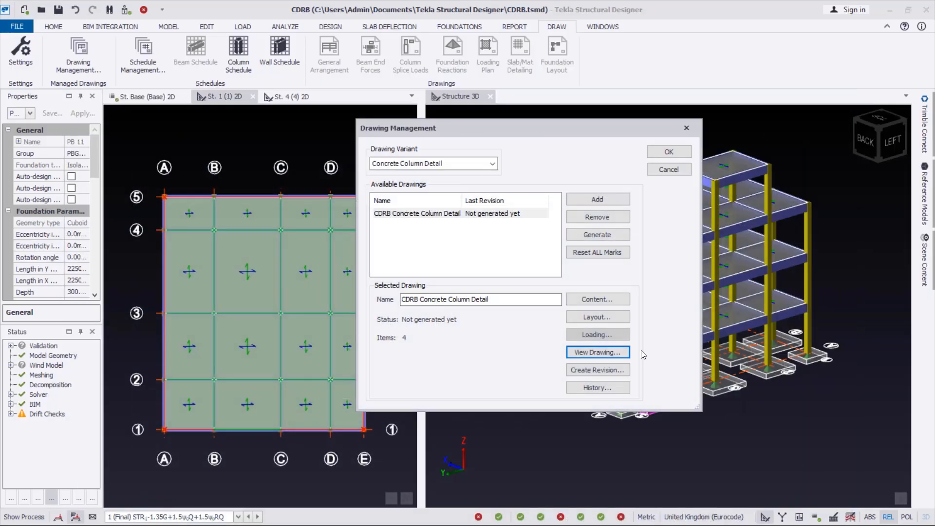
{"action": "left_click", "coordinate": [669, 152]}
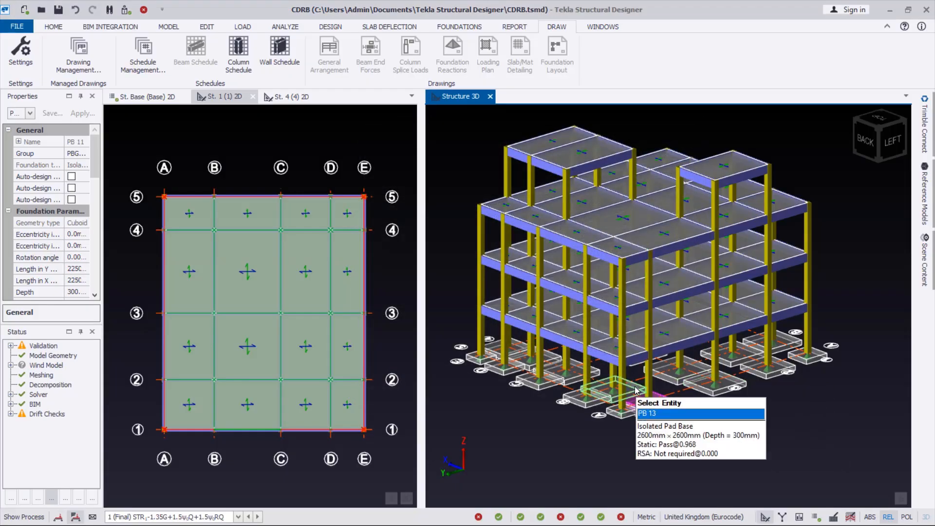
{"action": "scroll", "coordinate": [661, 418], "scroll_direction": "up", "scroll_amount": 3}
{"action": "scroll", "coordinate": [662, 417], "scroll_direction": "down", "scroll_amount": 2}
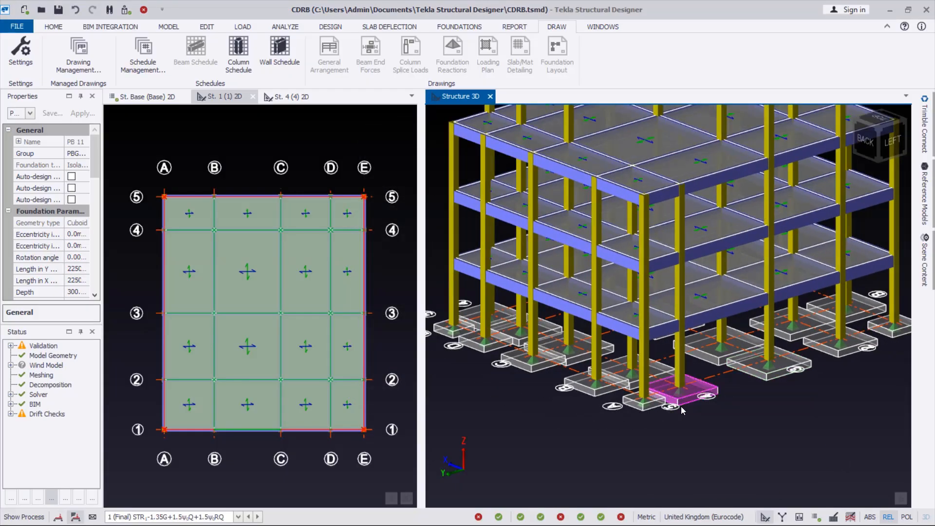
{"action": "scroll", "coordinate": [580, 403], "scroll_direction": "up", "scroll_amount": 1}
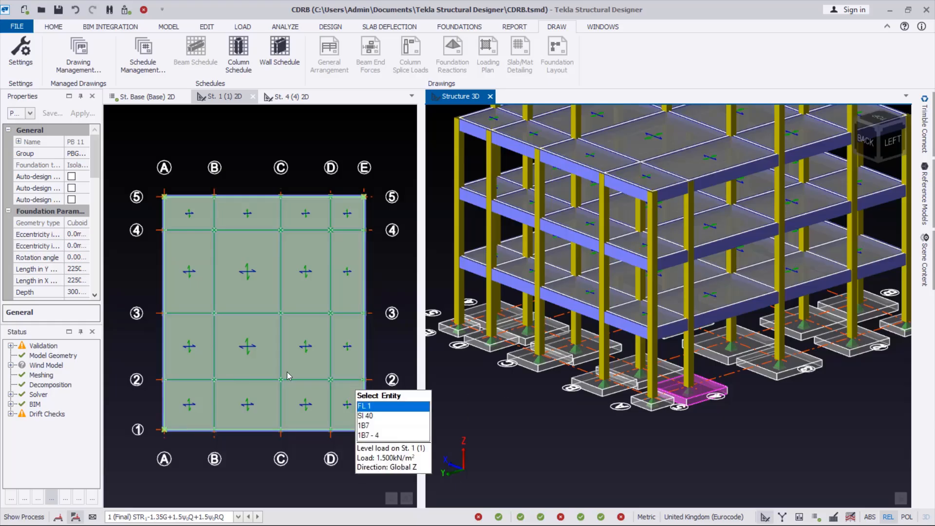
- Add a managed drawing of the Isolated Foundation Detail variant
{"action": "left_click", "coordinate": [77, 62]}
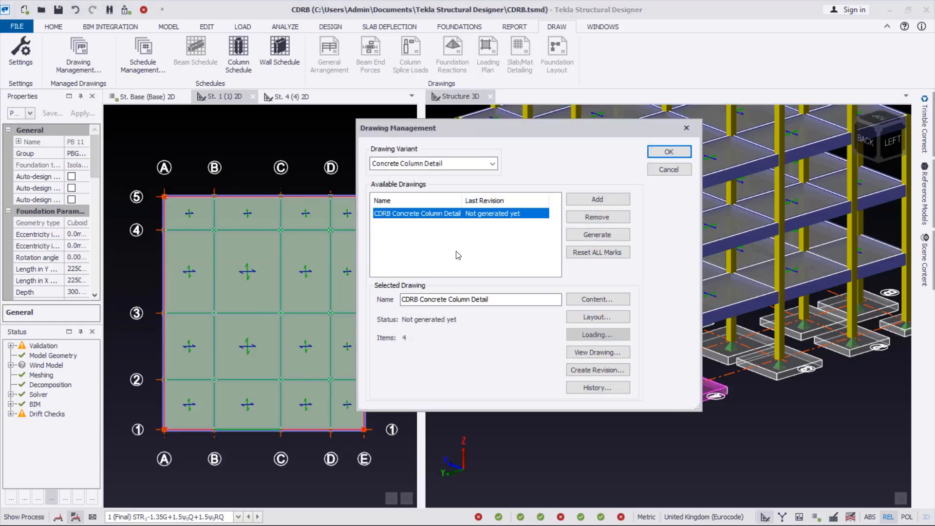
{"action": "left_click", "coordinate": [493, 163]}
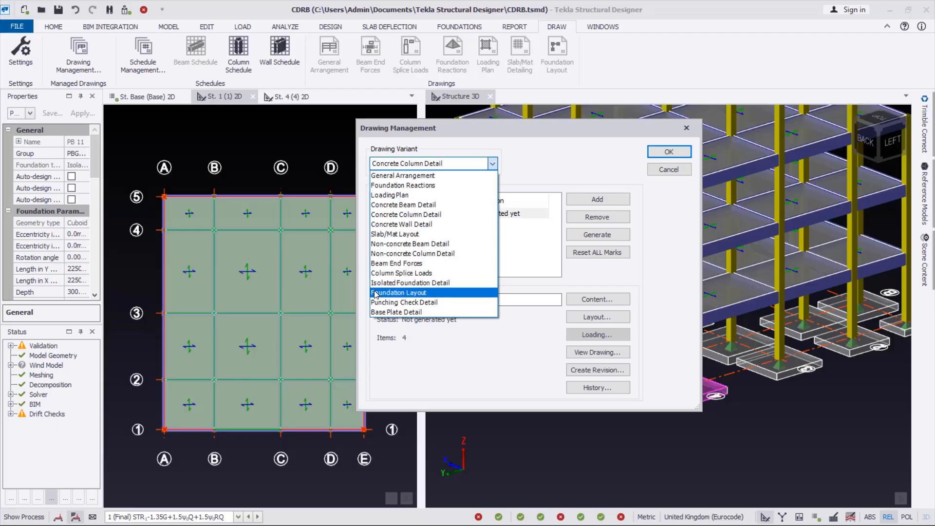
{"action": "left_click", "coordinate": [425, 283]}
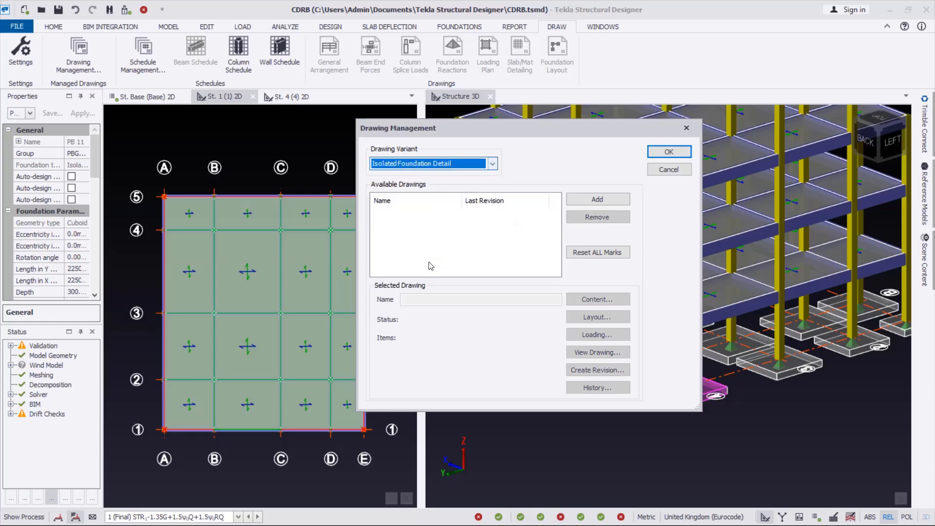
{"action": "left_click", "coordinate": [603, 202]}
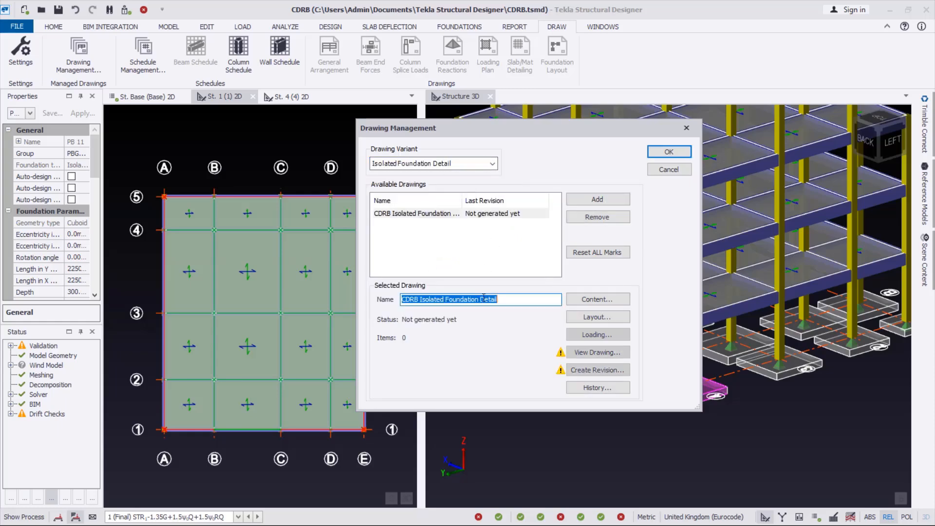
- Assign all pad bases of the St. Base (Base) level to the isolated foundation detail drawing and accept the content
{"action": "left_click", "coordinate": [601, 301]}
{"action": "left_click", "coordinate": [249, 210]}
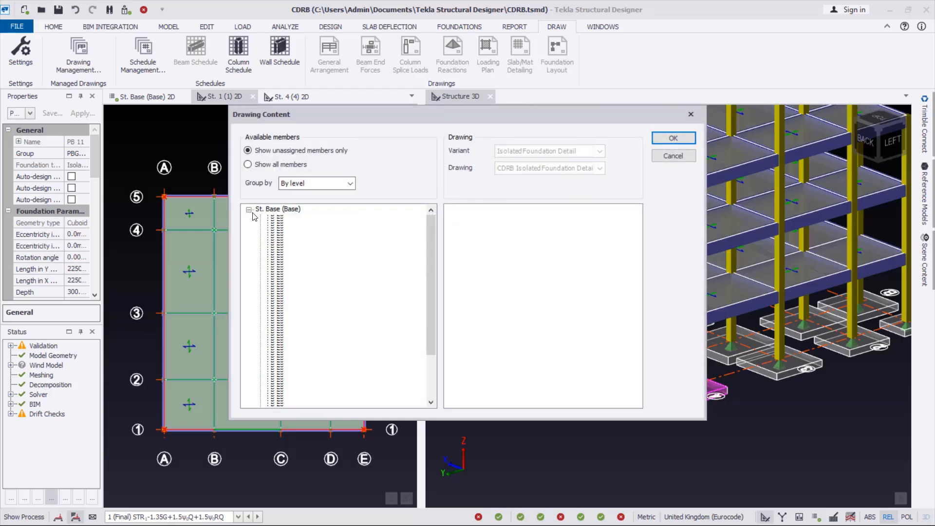
{"action": "left_click", "coordinate": [248, 209]}
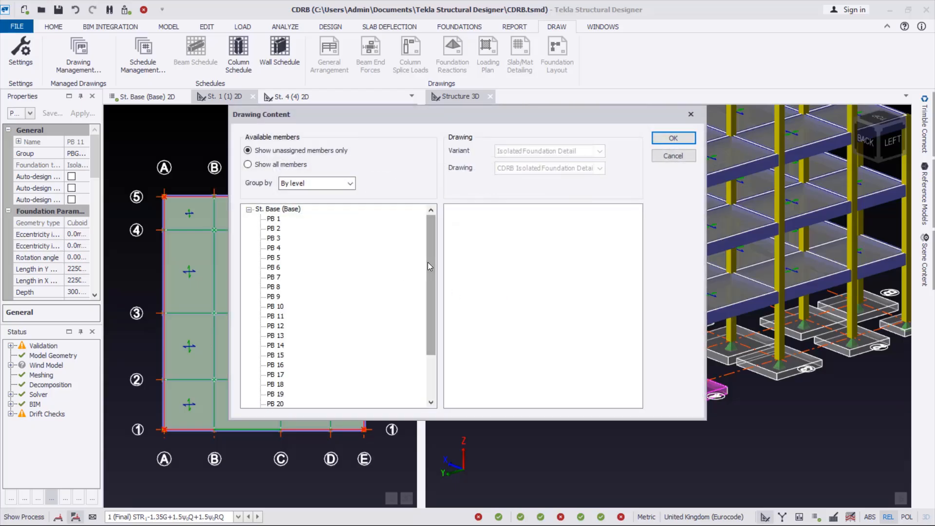
{"action": "scroll", "coordinate": [430, 263], "scroll_direction": "down", "scroll_amount": 2}
{"action": "scroll", "coordinate": [264, 248], "scroll_direction": "up", "scroll_amount": 2}
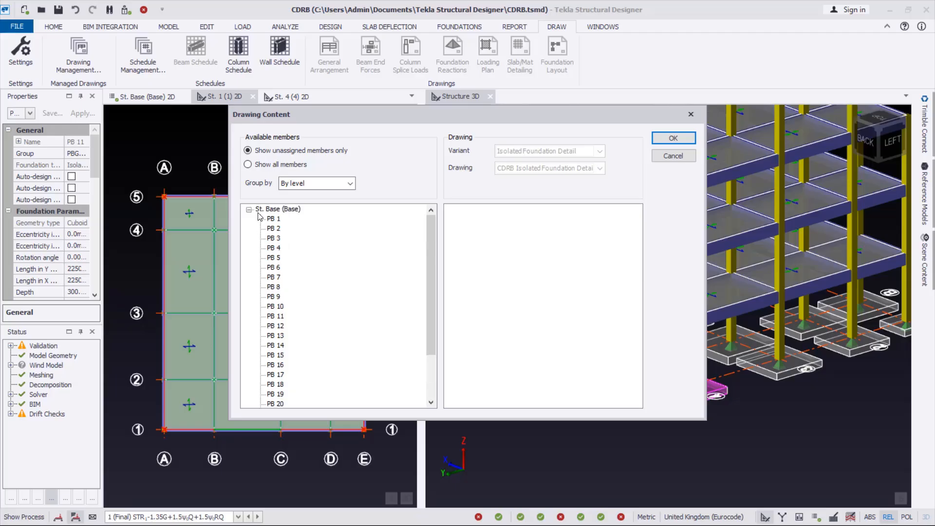
{"action": "left_click", "coordinate": [249, 210]}
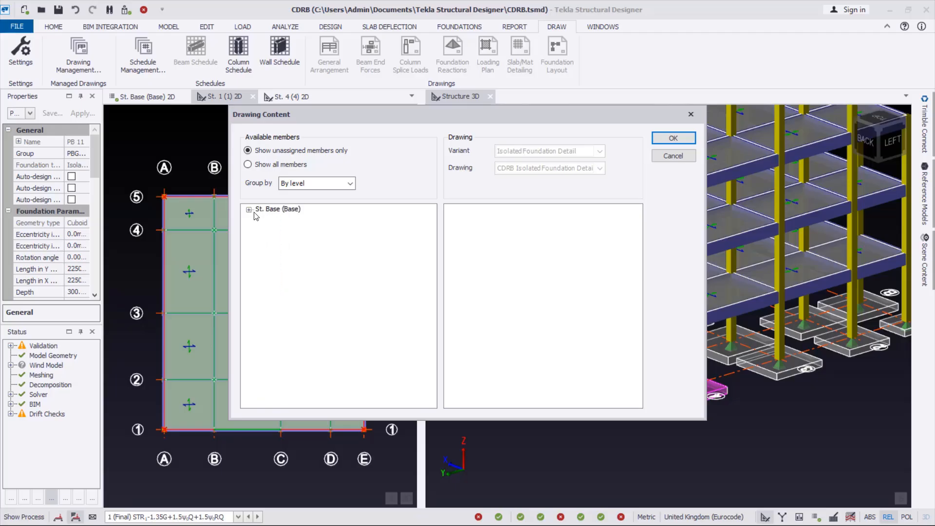
{"action": "left_click", "coordinate": [248, 209]}
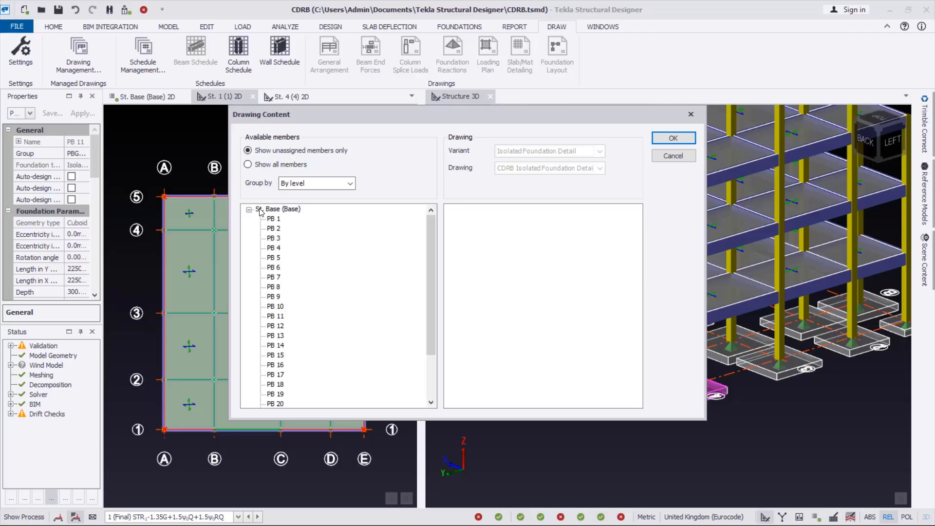
{"action": "left_click_drag", "start_coordinate": [581, 229], "coordinate": [582, 231]}
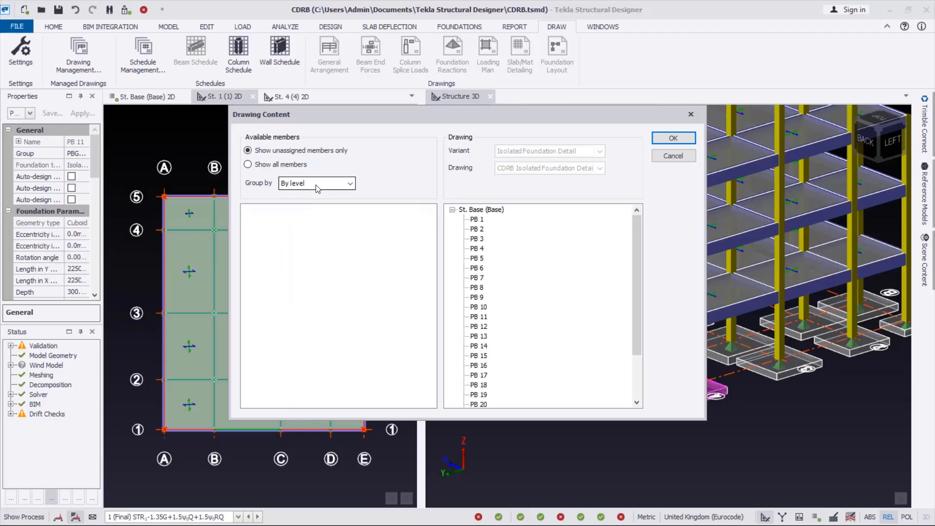
{"action": "left_click", "coordinate": [676, 138]}
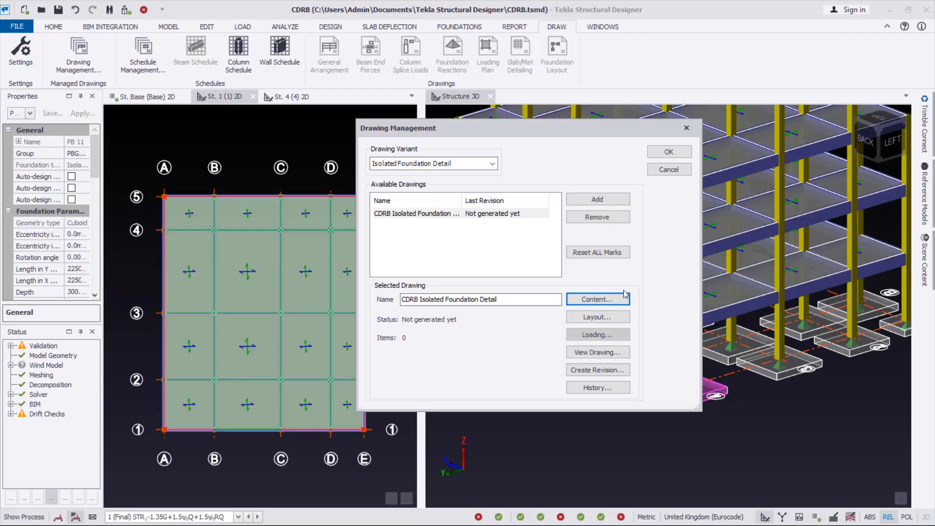
- Save the managed drawing, then reopen its content to check the assigned pad bases
{"action": "left_click", "coordinate": [676, 151]}
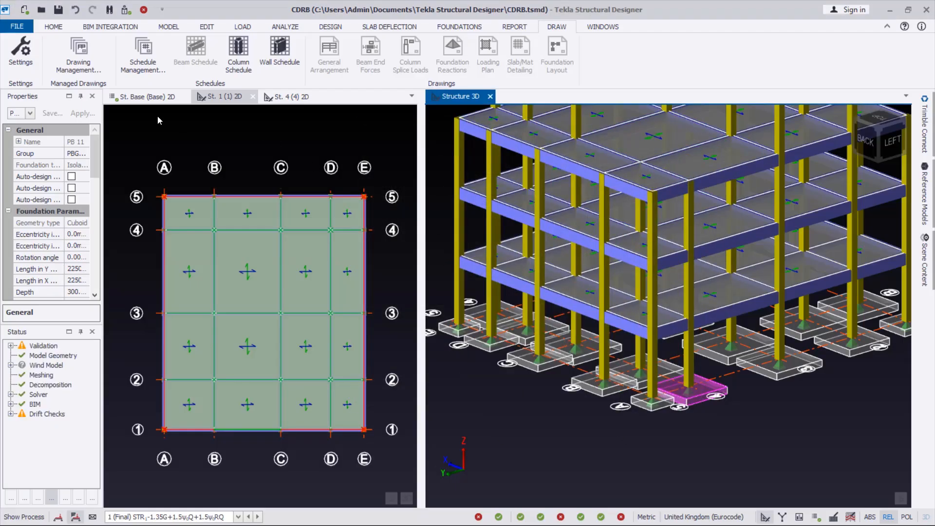
{"action": "left_click", "coordinate": [79, 65]}
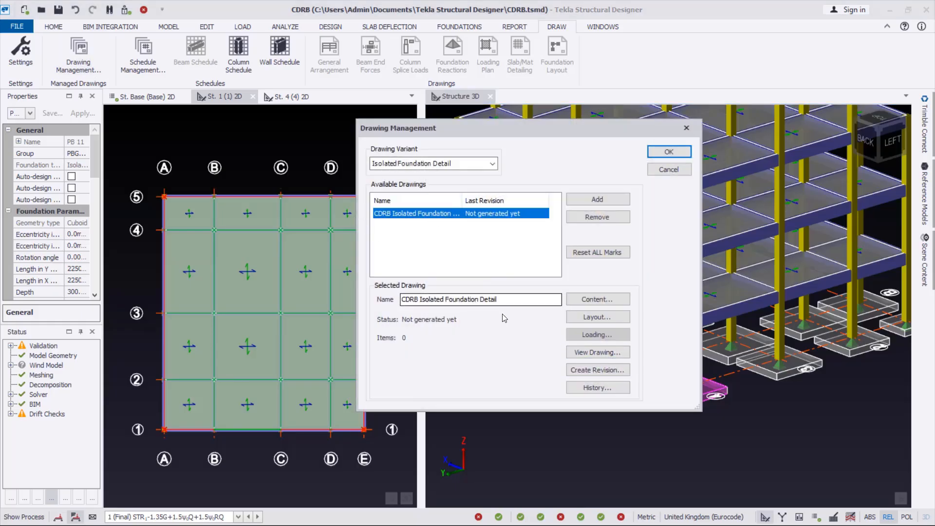
{"action": "left_click", "coordinate": [586, 300]}
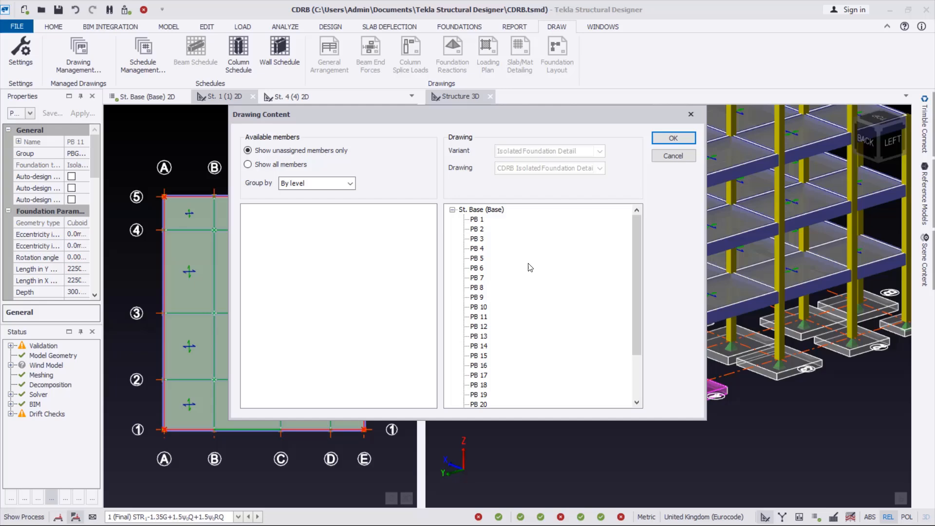
{"action": "left_click", "coordinate": [674, 140]}
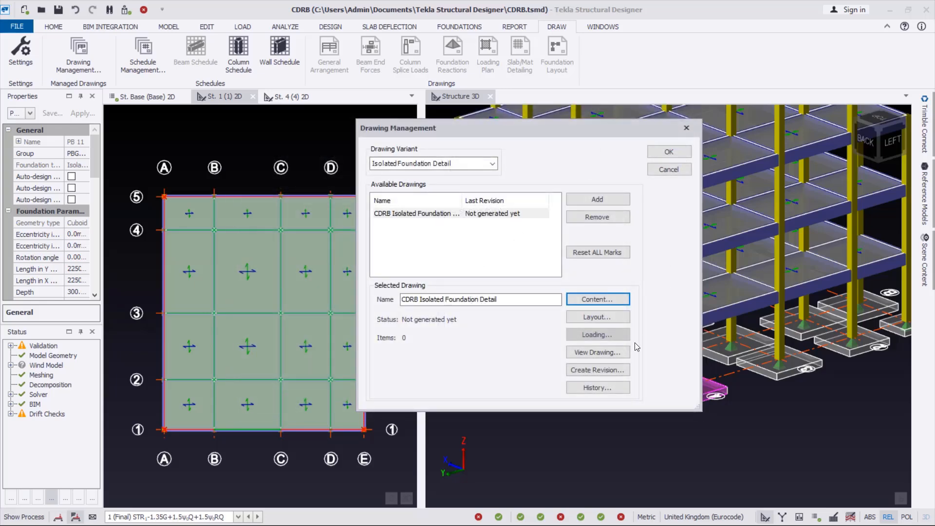
- Generate and view the isolated foundation DXF in AutoCAD with layer configuration and style Isolated Foundation Detail at 1:25 scale
{"action": "left_click", "coordinate": [602, 356]}
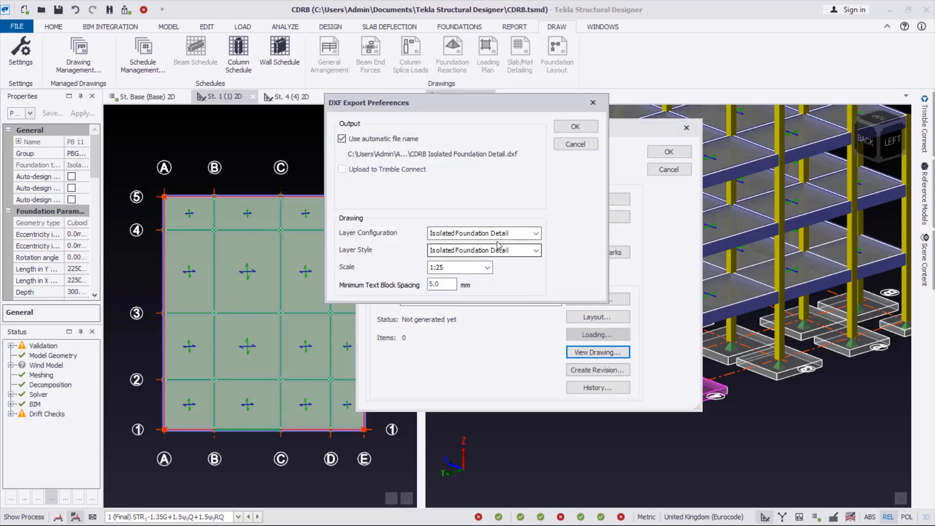
{"action": "left_click", "coordinate": [479, 233]}
{"action": "left_click", "coordinate": [480, 242]}
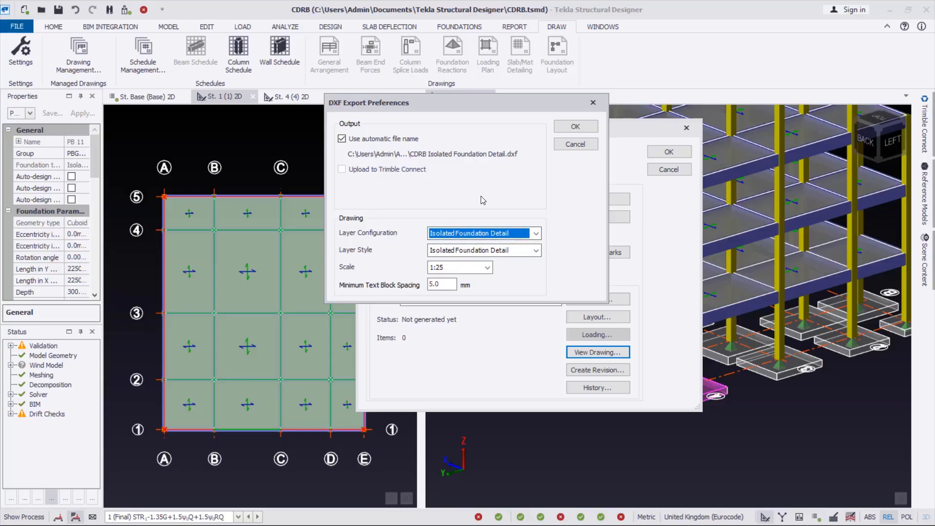
{"action": "left_click", "coordinate": [575, 127]}
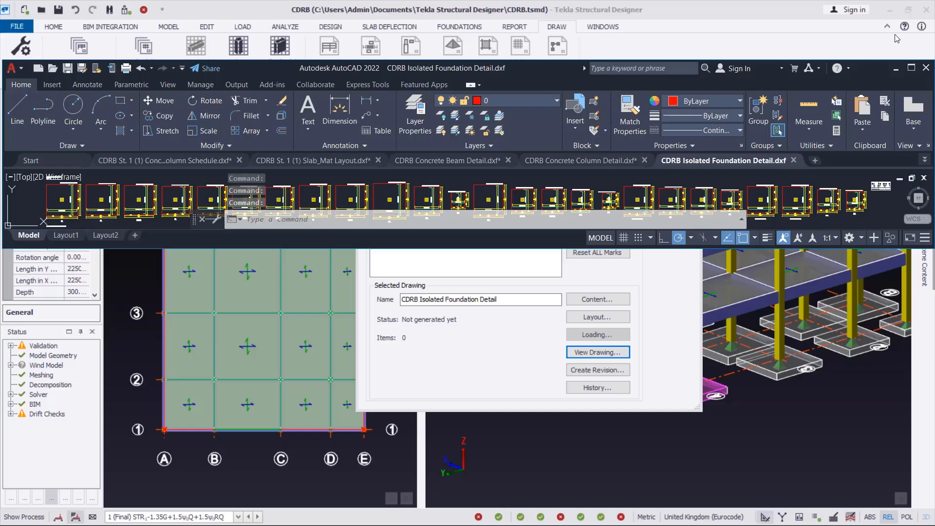
{"action": "left_click", "coordinate": [912, 68]}
- Examine the pad base plans with their dimensions, bar labels and titles, including the shared PB 5, PB 18, PB 22, PB 23 detail
{"action": "scroll", "coordinate": [665, 249], "scroll_direction": "down", "scroll_amount": 2}
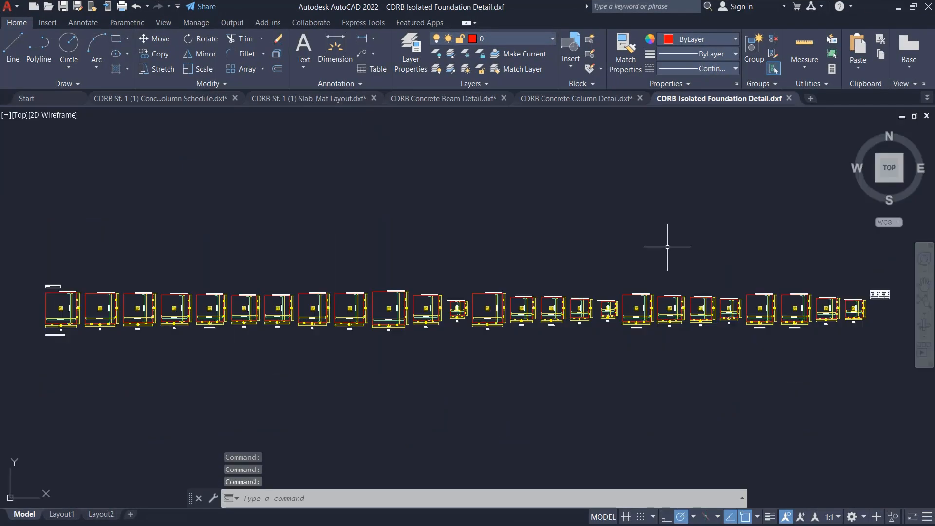
{"action": "scroll", "coordinate": [147, 308], "scroll_direction": "up", "scroll_amount": 4}
{"action": "scroll", "coordinate": [449, 309], "scroll_direction": "down", "scroll_amount": 5}
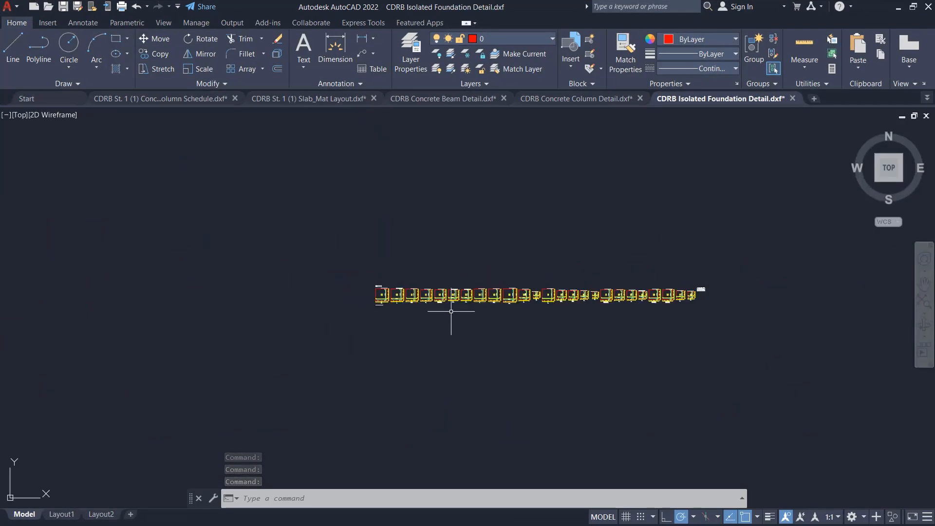
{"action": "scroll", "coordinate": [658, 308], "scroll_direction": "up", "scroll_amount": 5}
{"action": "scroll", "coordinate": [740, 297], "scroll_direction": "down", "scroll_amount": 3}
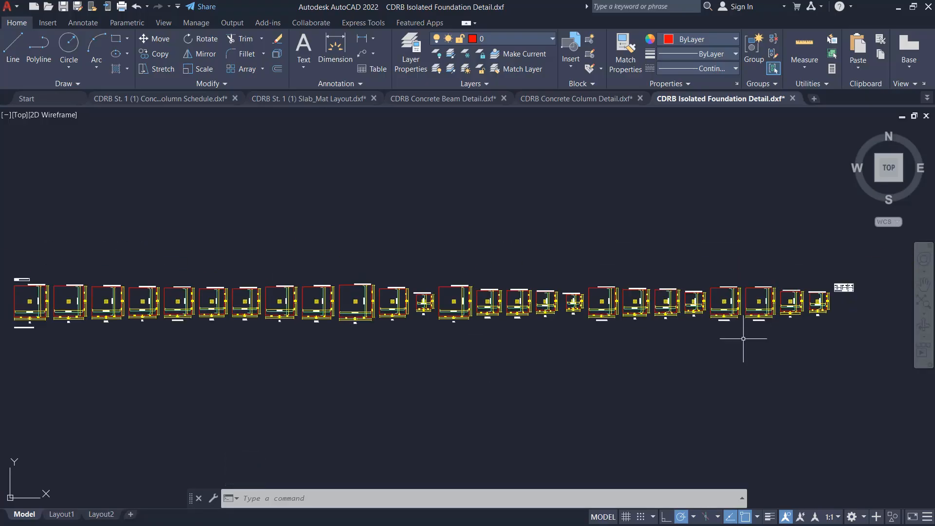
{"action": "scroll", "coordinate": [750, 326], "scroll_direction": "up", "scroll_amount": 6}
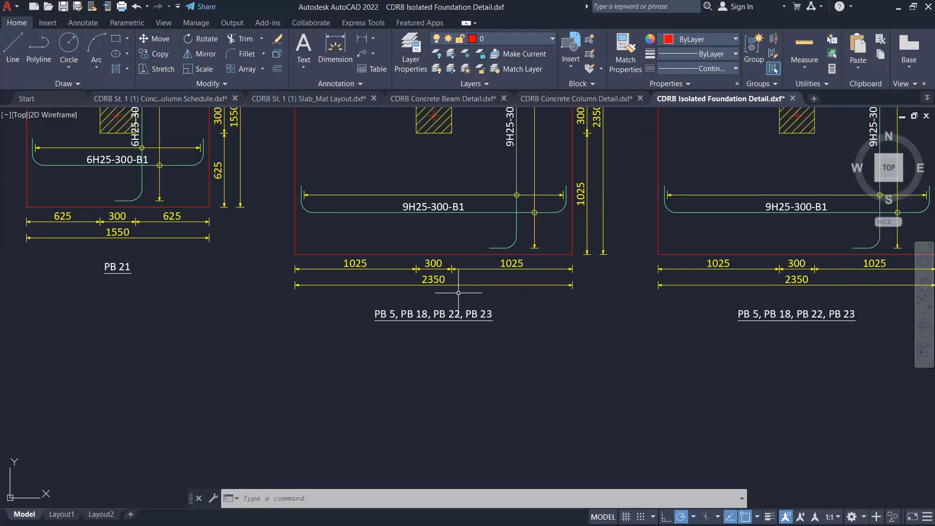
{"action": "scroll", "coordinate": [752, 233], "scroll_direction": "down", "scroll_amount": 5}
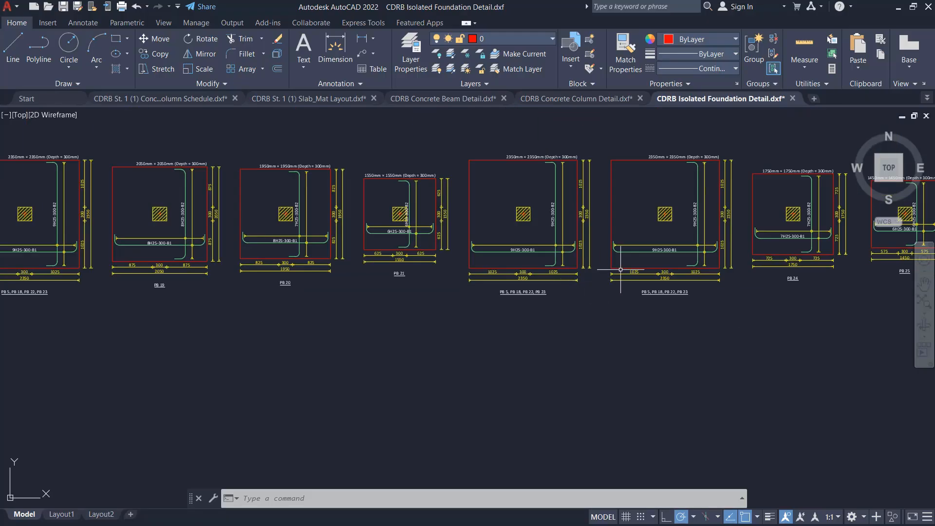
- Examine the reinforcement quantity table beside the last pad base detail and the overall row of foundation details
{"action": "scroll", "coordinate": [752, 232], "scroll_direction": "down", "scroll_amount": 2}
{"action": "scroll", "coordinate": [434, 243], "scroll_direction": "up", "scroll_amount": 2}
{"action": "scroll", "coordinate": [383, 287], "scroll_direction": "down", "scroll_amount": 2}
{"action": "scroll", "coordinate": [604, 292], "scroll_direction": "down", "scroll_amount": 2}
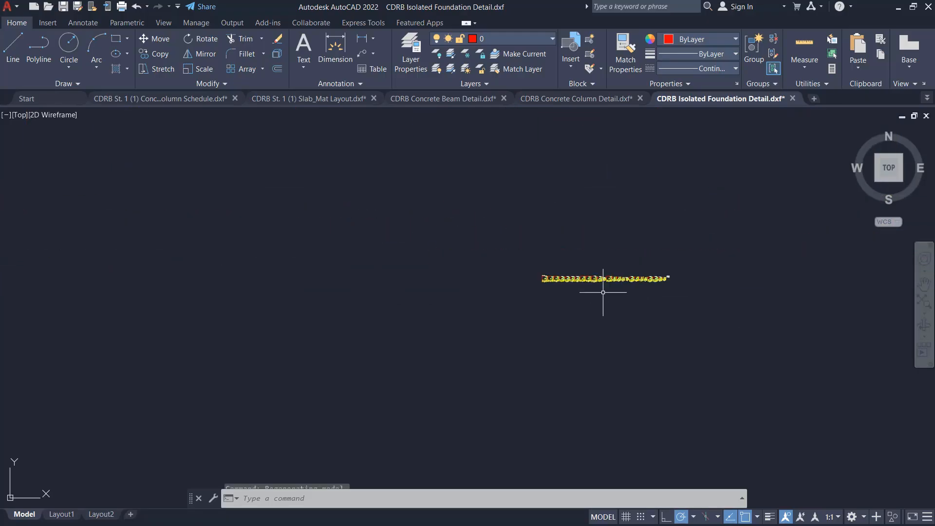
{"action": "scroll", "coordinate": [672, 275], "scroll_direction": "up", "scroll_amount": 2}
{"action": "scroll", "coordinate": [671, 276], "scroll_direction": "up", "scroll_amount": 6}
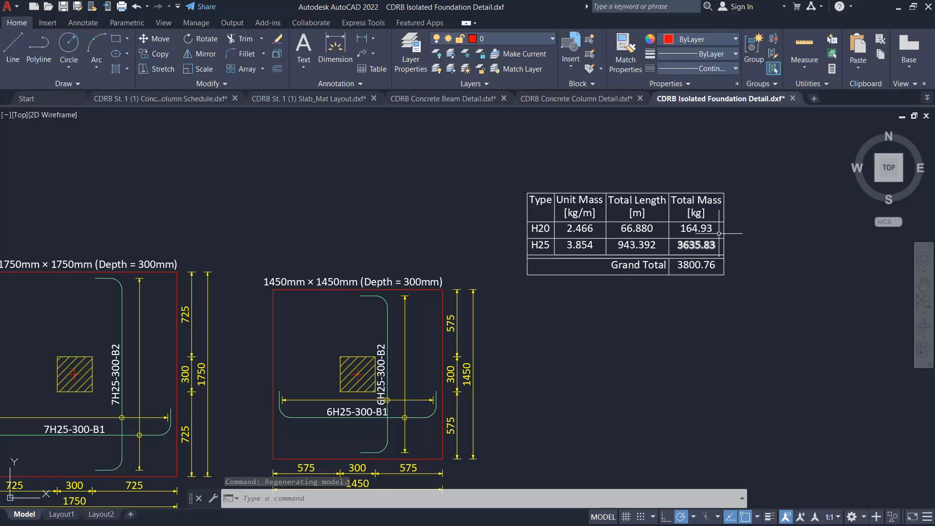
{"action": "scroll", "coordinate": [692, 245], "scroll_direction": "down", "scroll_amount": 3}
{"action": "scroll", "coordinate": [691, 244], "scroll_direction": "down", "scroll_amount": 4}
{"action": "scroll", "coordinate": [469, 225], "scroll_direction": "down", "scroll_amount": 3}
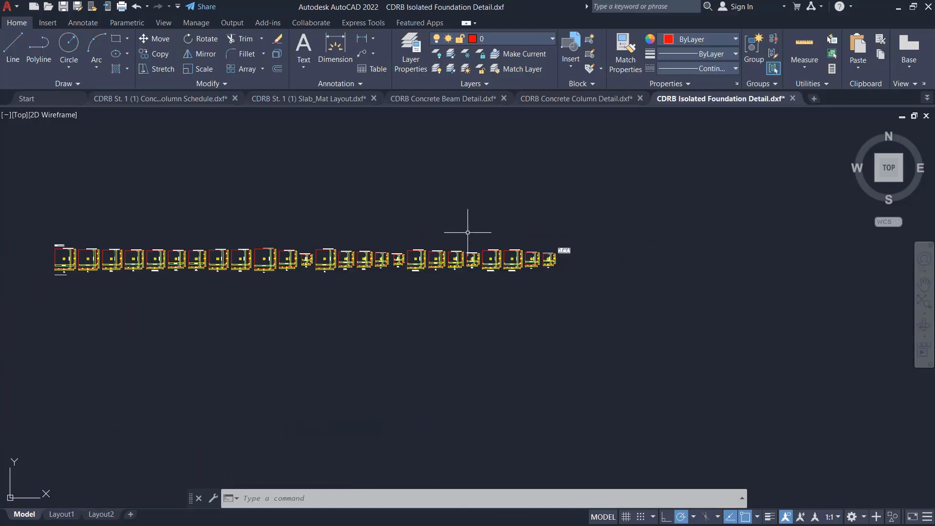
- Switch back to Tekla Structural Designer, review the available drawing variants, and accept the managed drawings
{"action": "left_click", "coordinate": [898, 7]}
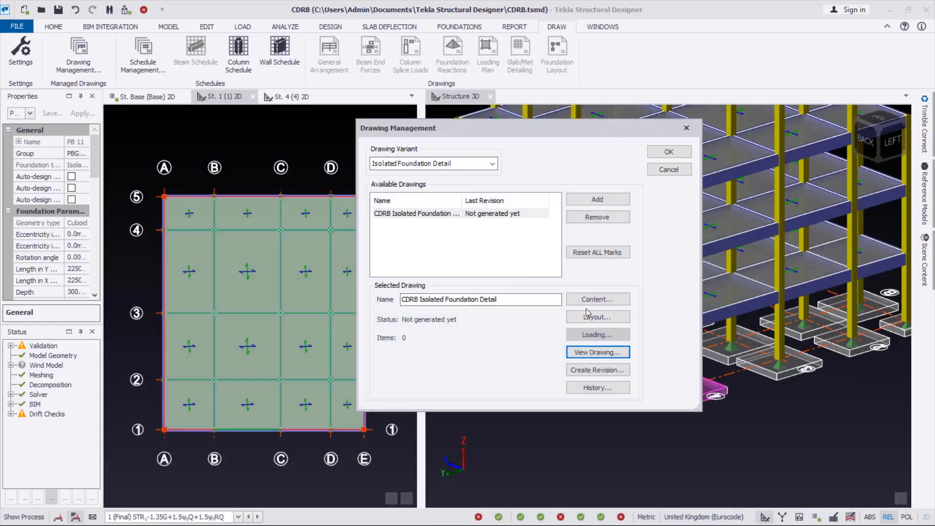
{"action": "left_click", "coordinate": [478, 164]}
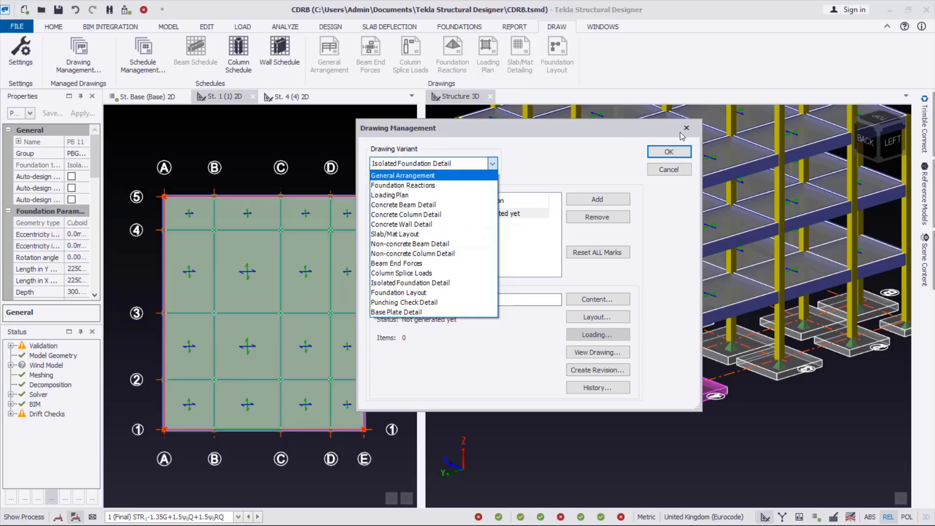
{"action": "left_click", "coordinate": [675, 173]}
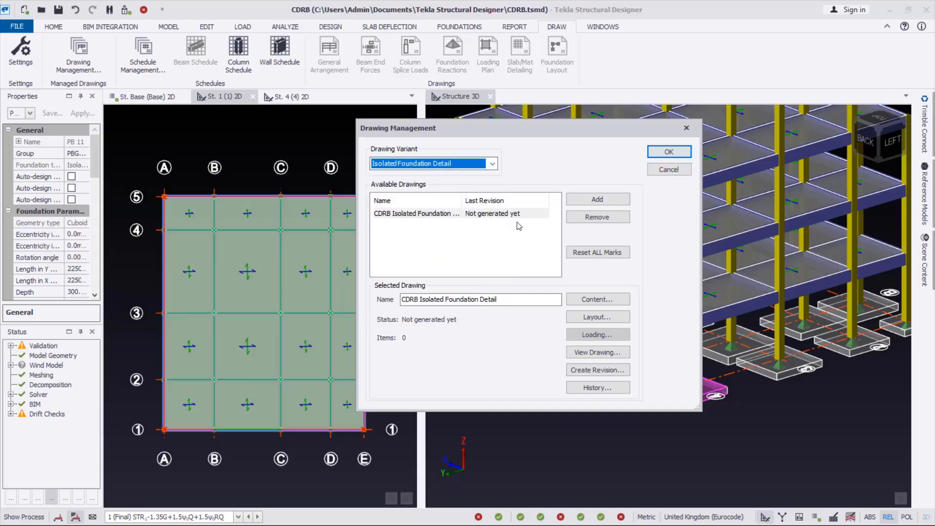
{"action": "left_click", "coordinate": [675, 154]}
{"action": "left_click", "coordinate": [530, 401]}
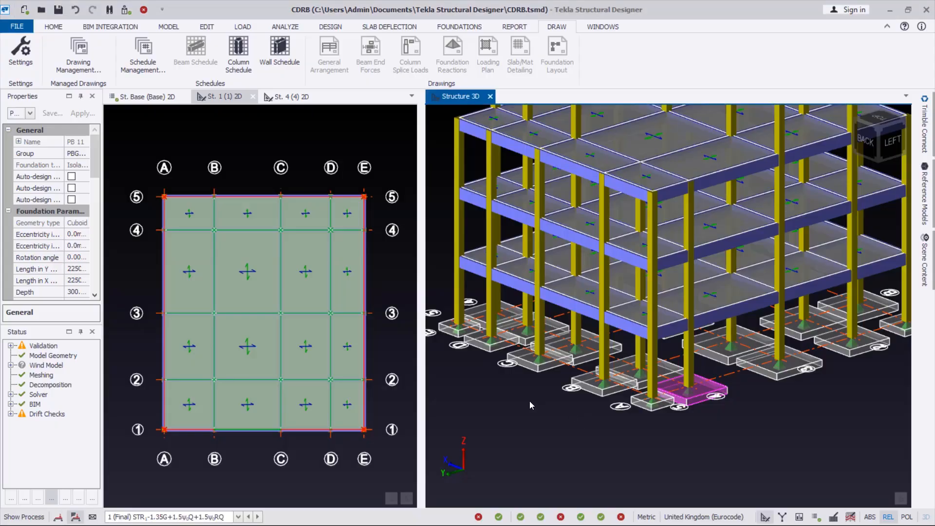
{"action": "scroll", "coordinate": [607, 412], "scroll_direction": "down", "scroll_amount": 3}
{"action": "scroll", "coordinate": [606, 411], "scroll_direction": "up", "scroll_amount": 3}
{"action": "scroll", "coordinate": [665, 425], "scroll_direction": "down", "scroll_amount": 3}
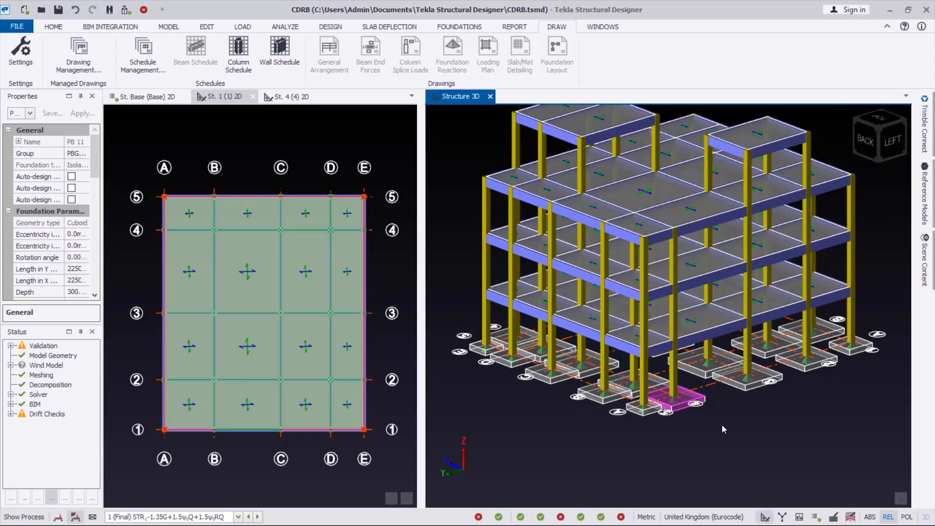
- Add a new model report style and name it "beam report"
{"action": "scroll", "coordinate": [706, 431], "scroll_direction": "down", "scroll_amount": 2}
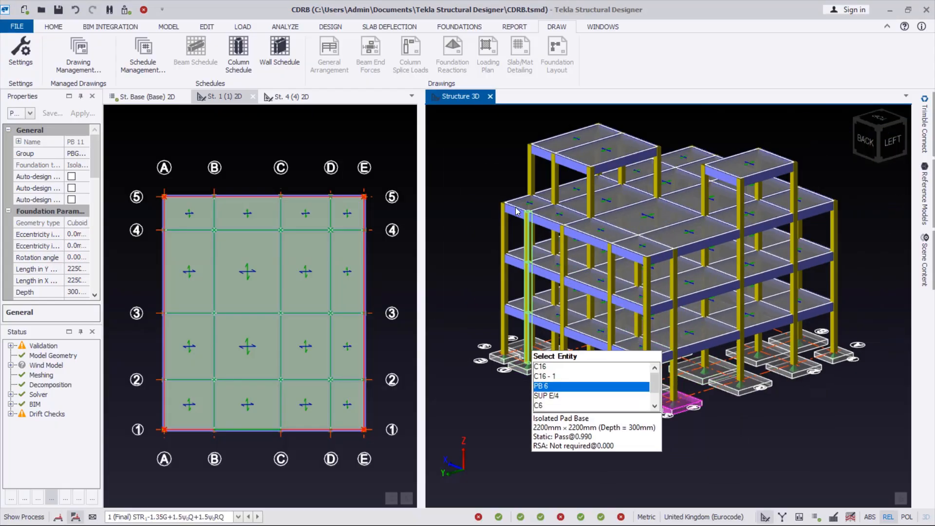
{"action": "left_click", "coordinate": [515, 28]}
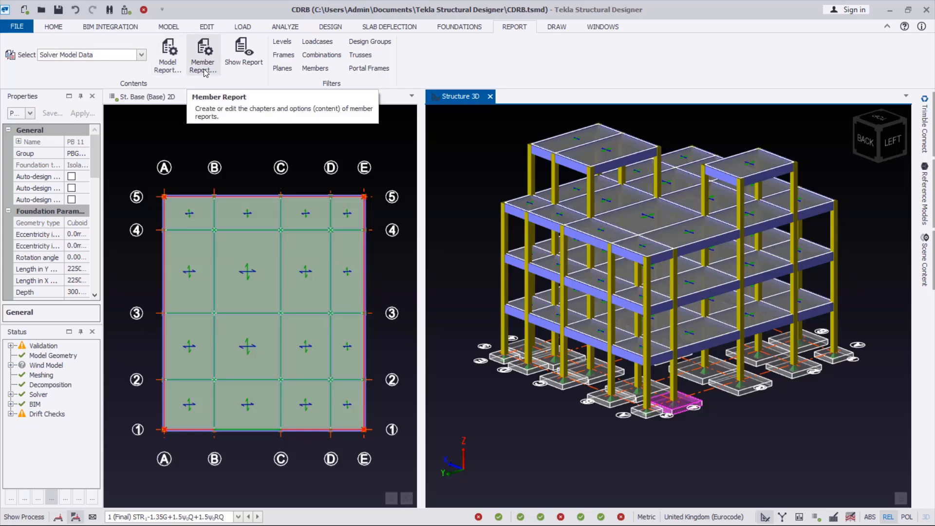
{"action": "left_click", "coordinate": [167, 62]}
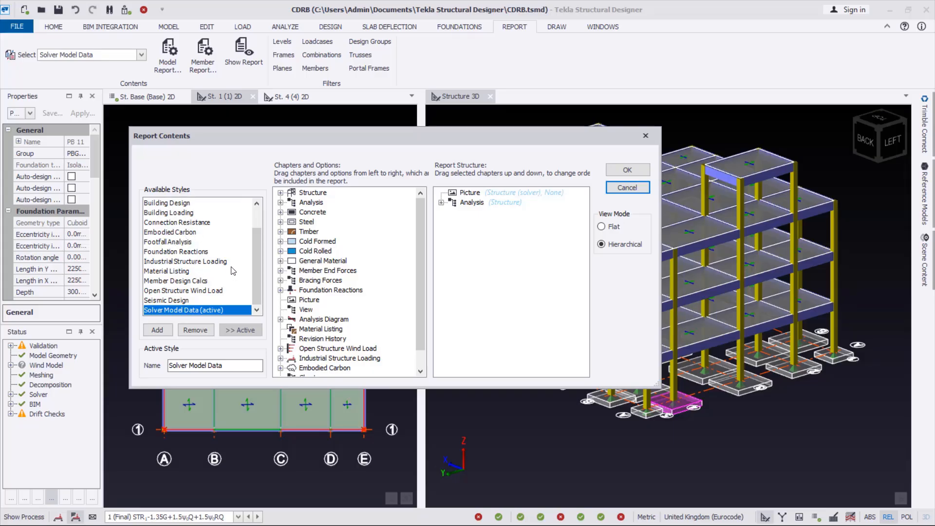
{"action": "mouse_move", "coordinate": [257, 267]}
{"action": "left_mouse_down"}
{"action": "mouse_move", "coordinate": [257, 244]}
{"action": "mouse_move", "coordinate": [257, 273]}
{"action": "left_mouse_up"}
{"action": "left_click", "coordinate": [157, 329]}
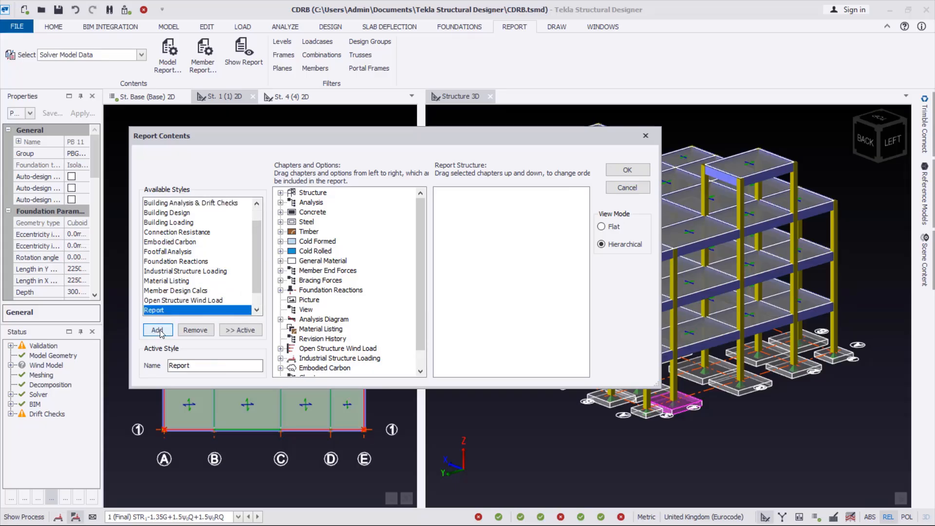
{"action": "left_click", "coordinate": [203, 366]}
{"action": "double_click", "coordinate": [204, 366]}
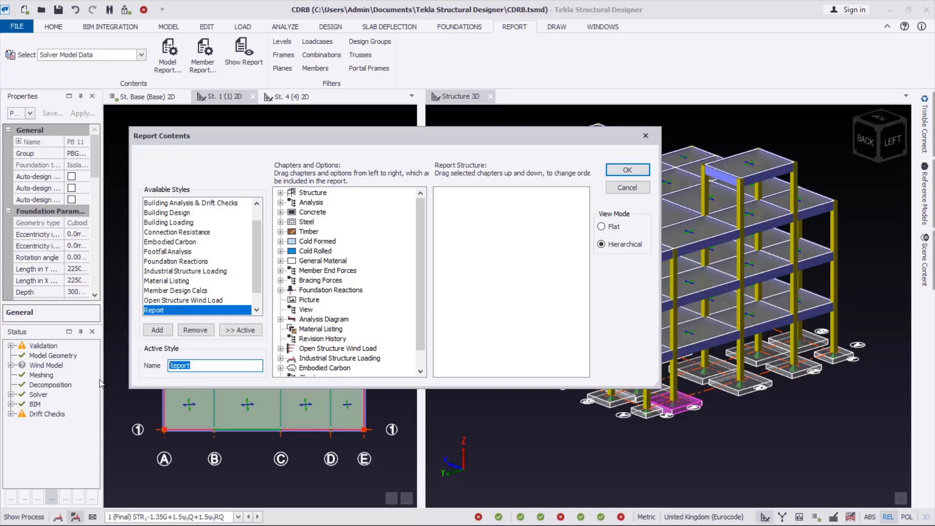
{"action": "type", "text": "be"}
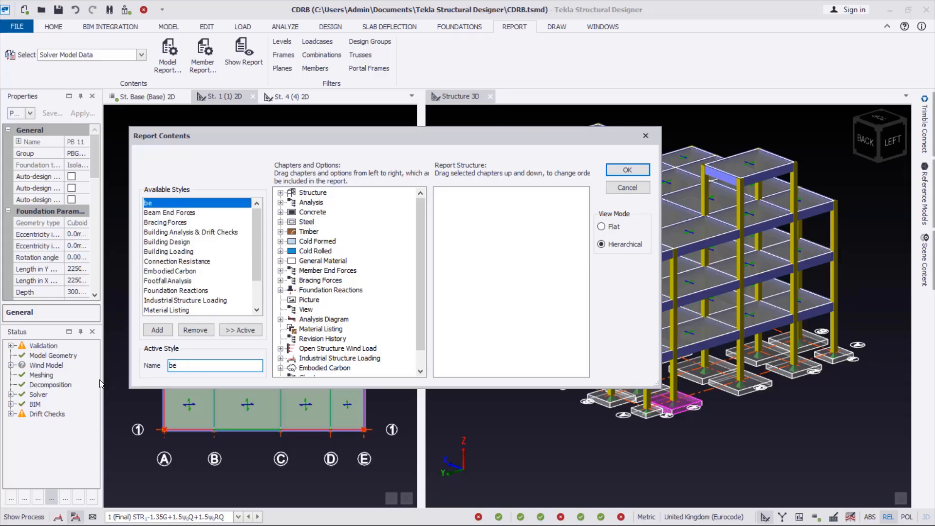
{"action": "type", "text": "am repo"}
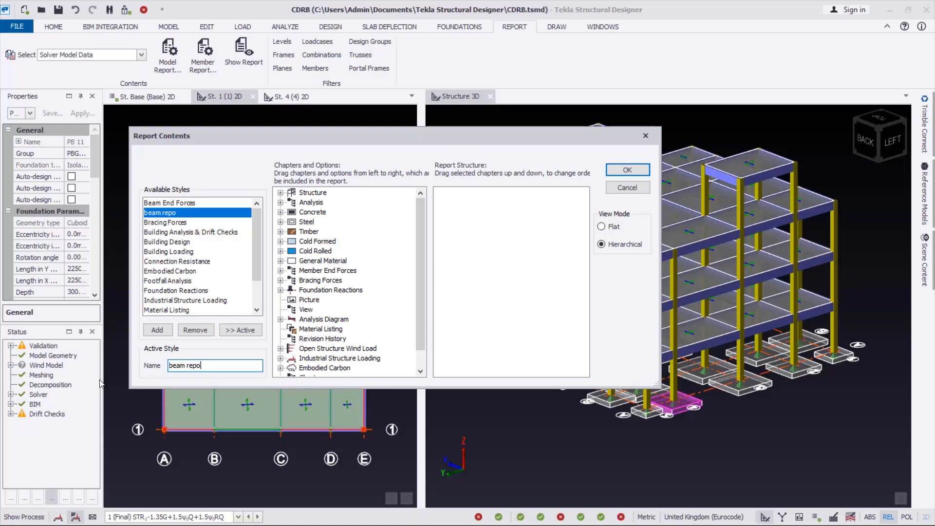
{"action": "type", "text": "rt"}
- Add the Concrete Beam Design chapter to the beam report structure and expand it to show its subchapters
{"action": "left_click", "coordinate": [280, 212]}
{"action": "left_click", "coordinate": [311, 223]}
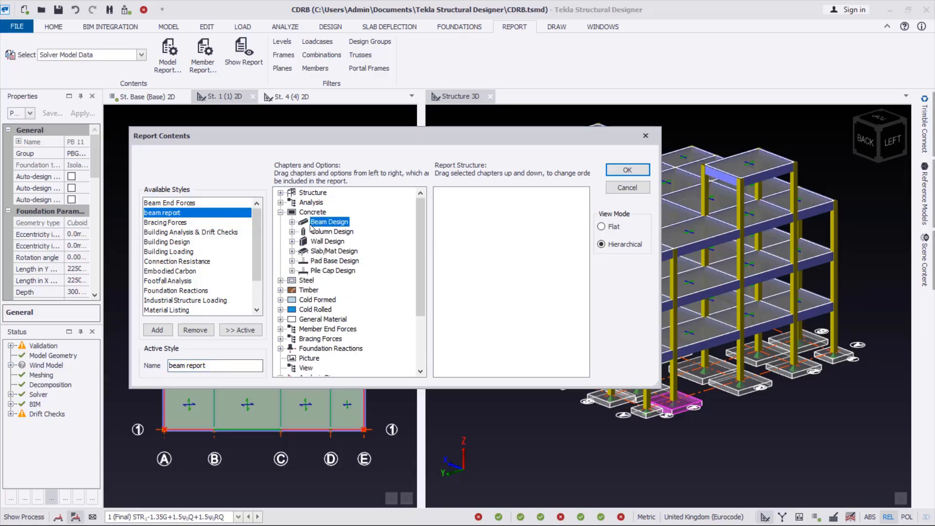
{"action": "left_click_drag", "start_coordinate": [318, 223], "coordinate": [481, 214]}
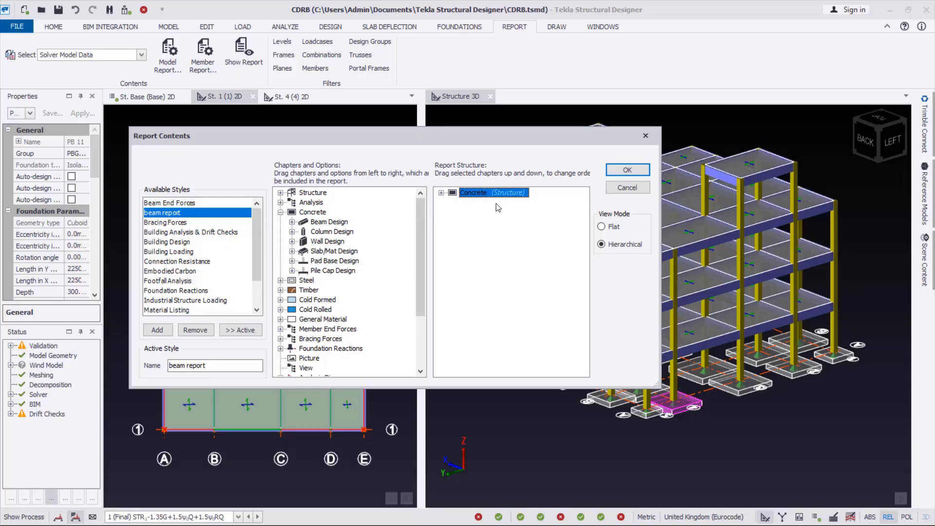
{"action": "left_click", "coordinate": [441, 193]}
{"action": "left_click", "coordinate": [513, 202]}
{"action": "left_click", "coordinate": [452, 203]}
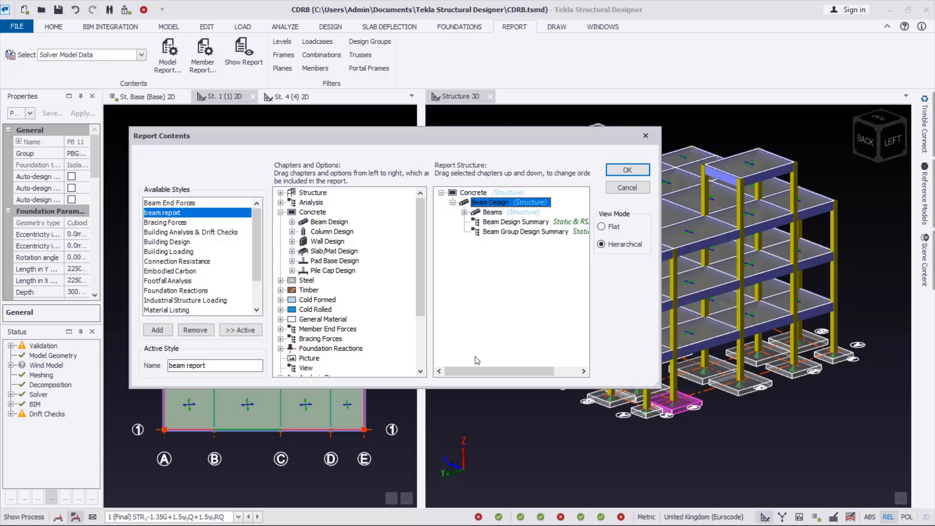
- Make beam report the active model report style and accept the report contents
{"action": "left_click", "coordinate": [176, 222]}
{"action": "left_click", "coordinate": [172, 214]}
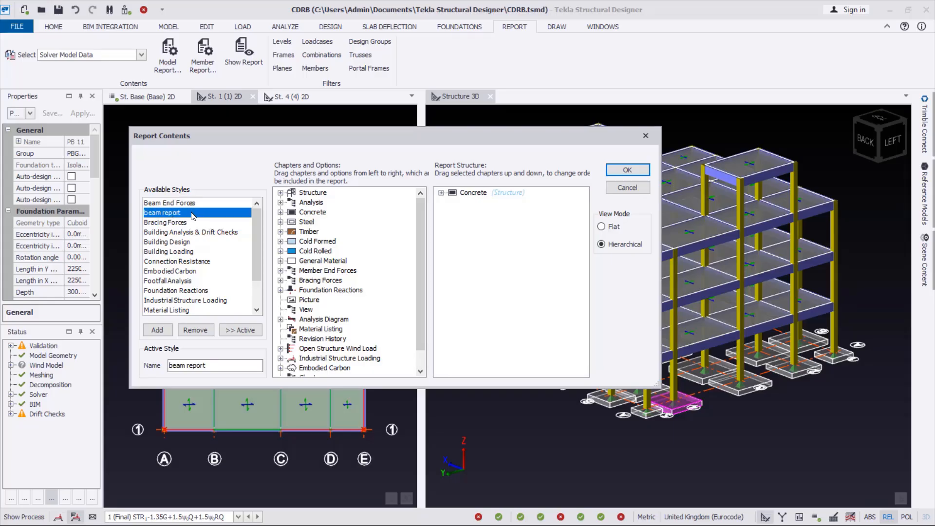
{"action": "left_click", "coordinate": [245, 330]}
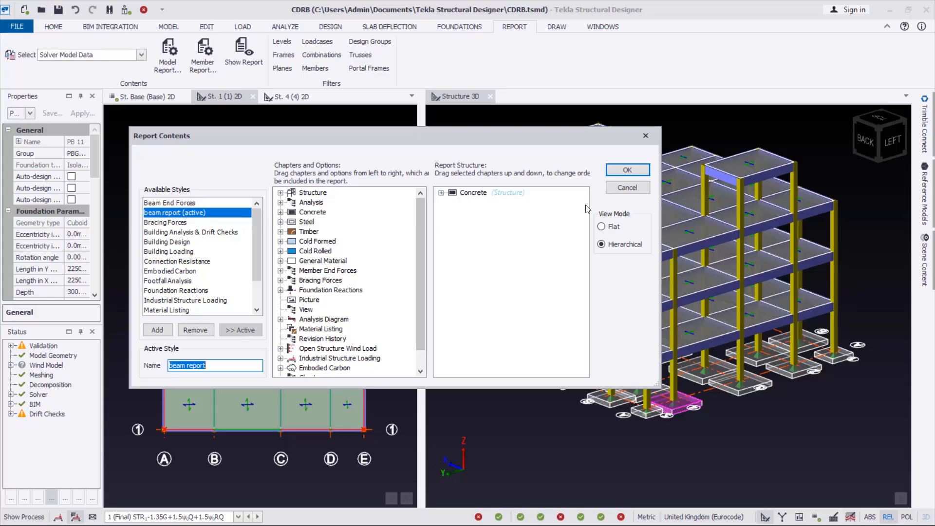
{"action": "left_click", "coordinate": [627, 170]}
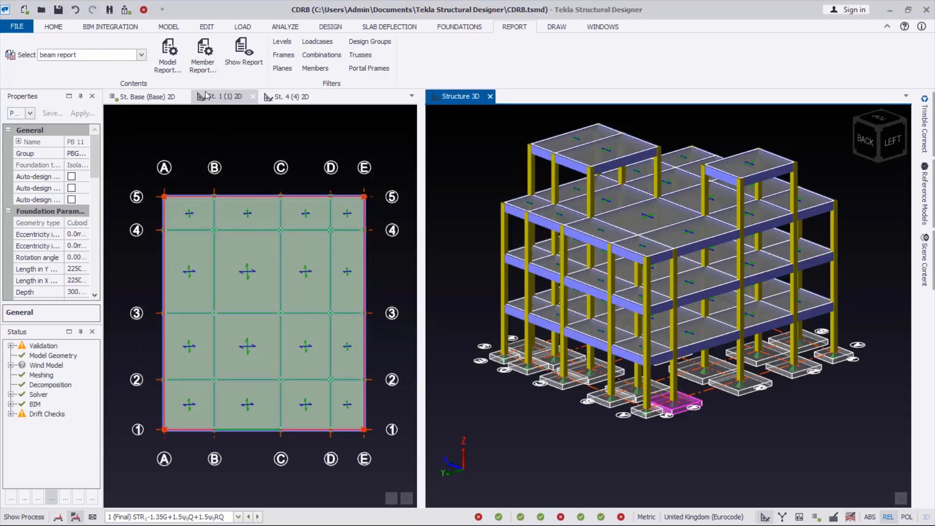
- Add a new member report style for the Concrete Beam member type
{"action": "left_click", "coordinate": [207, 71]}
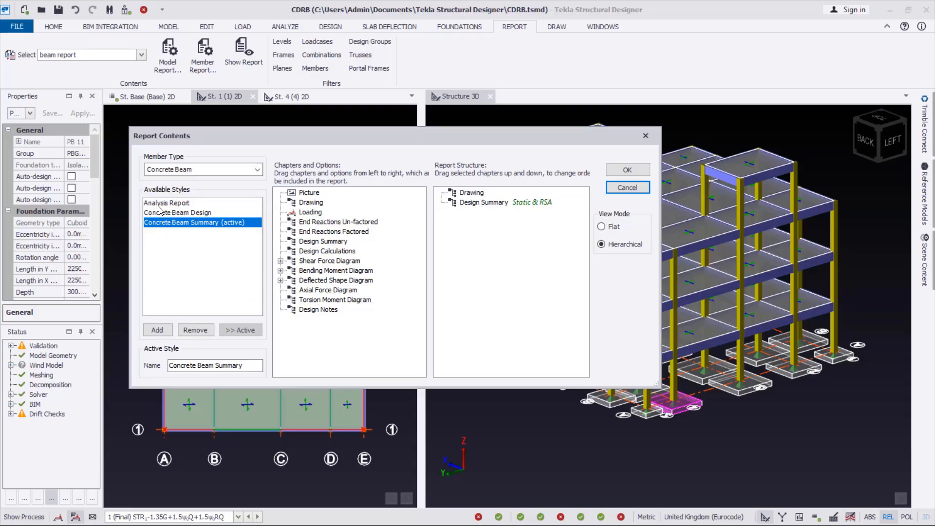
{"action": "left_click", "coordinate": [158, 331]}
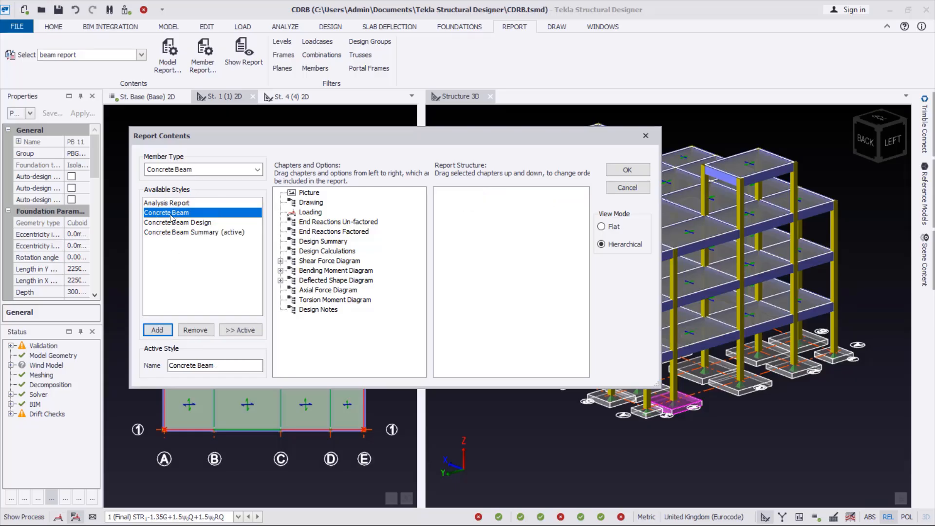
{"action": "left_click", "coordinate": [216, 170]}
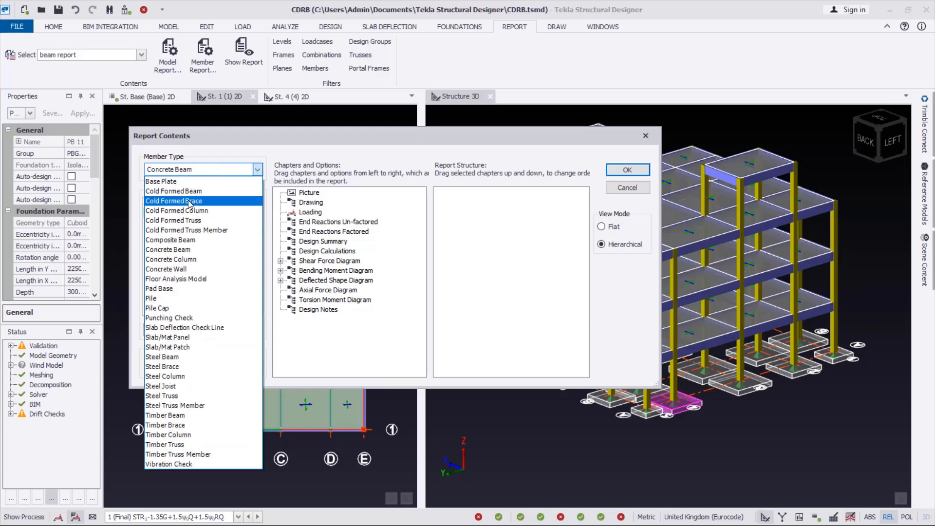
{"action": "left_click", "coordinate": [212, 153]}
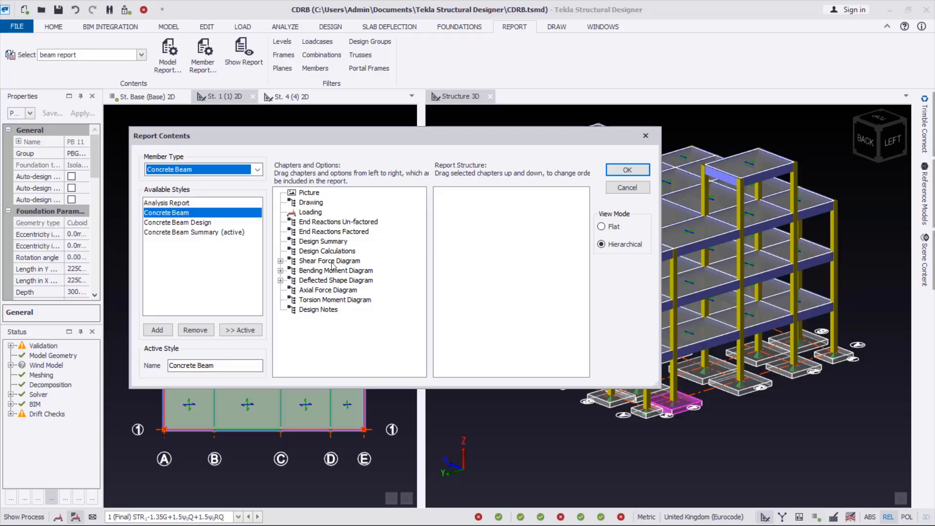
- Add the Drawing, Design Summary and Design Calculations chapters to the new concrete beam style
{"action": "left_click", "coordinate": [304, 203]}
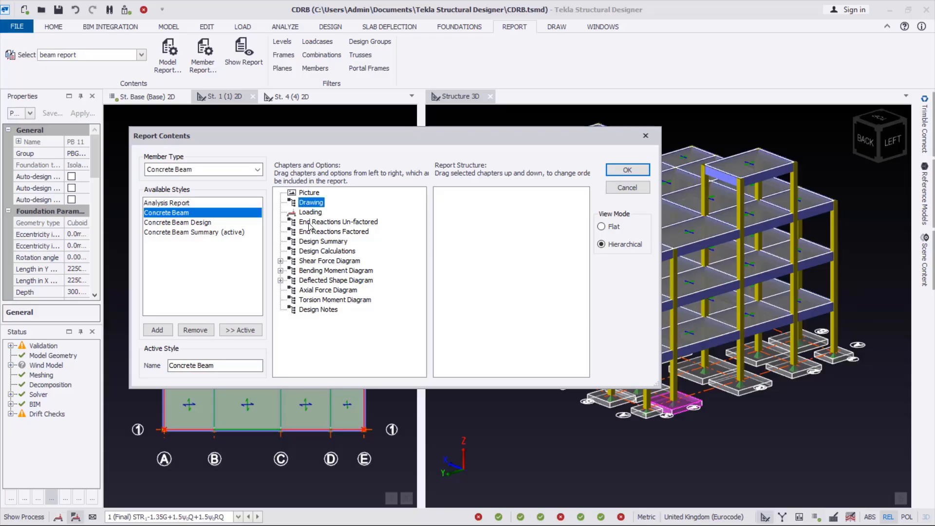
{"action": "left_click_drag", "start_coordinate": [310, 207], "coordinate": [468, 217]}
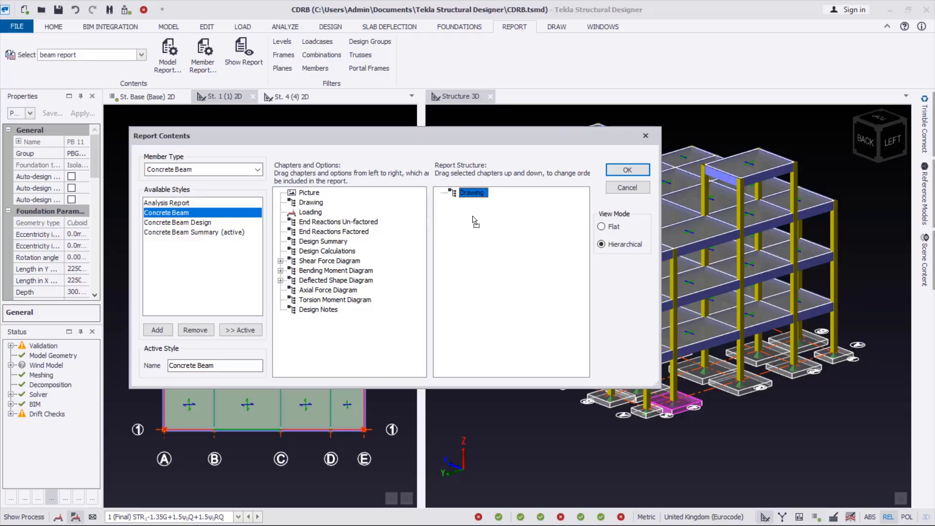
{"action": "left_click", "coordinate": [308, 213]}
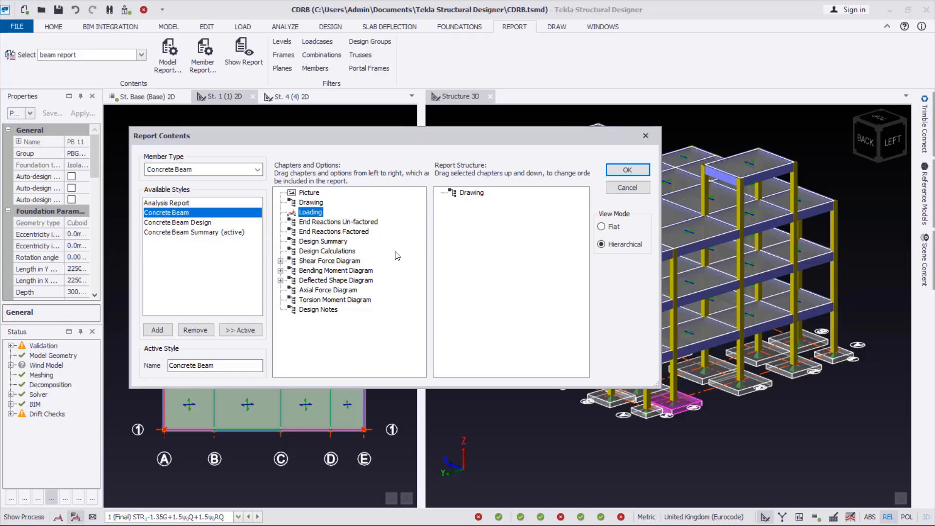
{"action": "left_click_drag", "start_coordinate": [322, 241], "coordinate": [474, 244]}
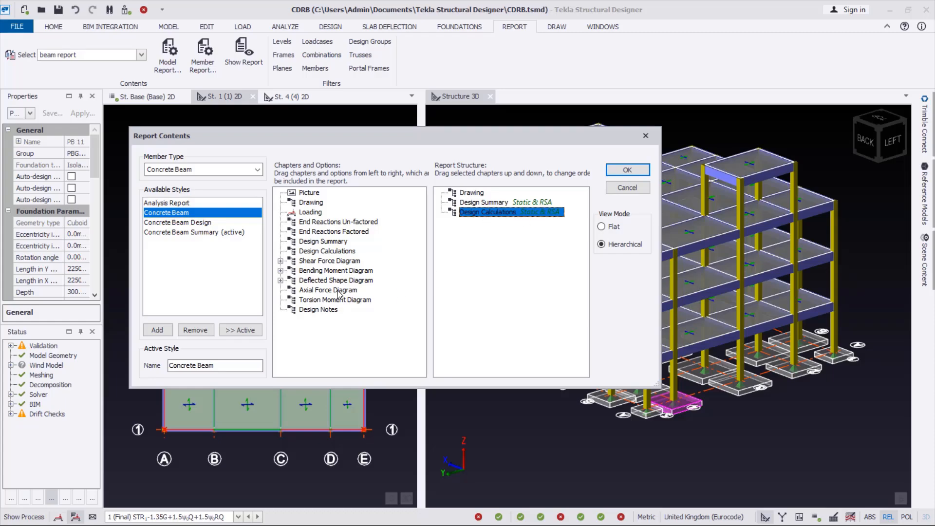
- Add the Shear Force Diagram, Bending Moment Diagram and Design Notes chapters to the concrete beam style and accept the contents
{"action": "left_click", "coordinate": [314, 272]}
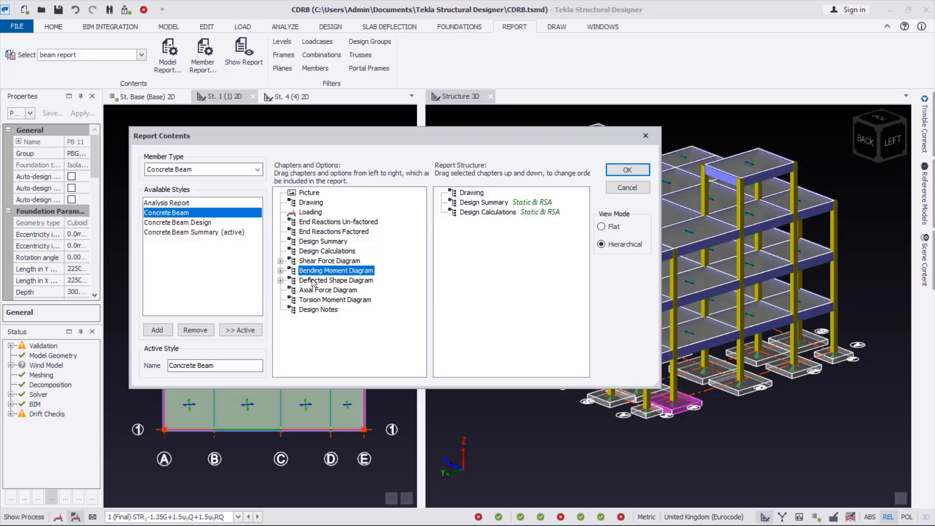
{"action": "left_click_drag", "start_coordinate": [312, 265], "coordinate": [430, 264]}
{"action": "left_click_drag", "start_coordinate": [319, 275], "coordinate": [469, 231]}
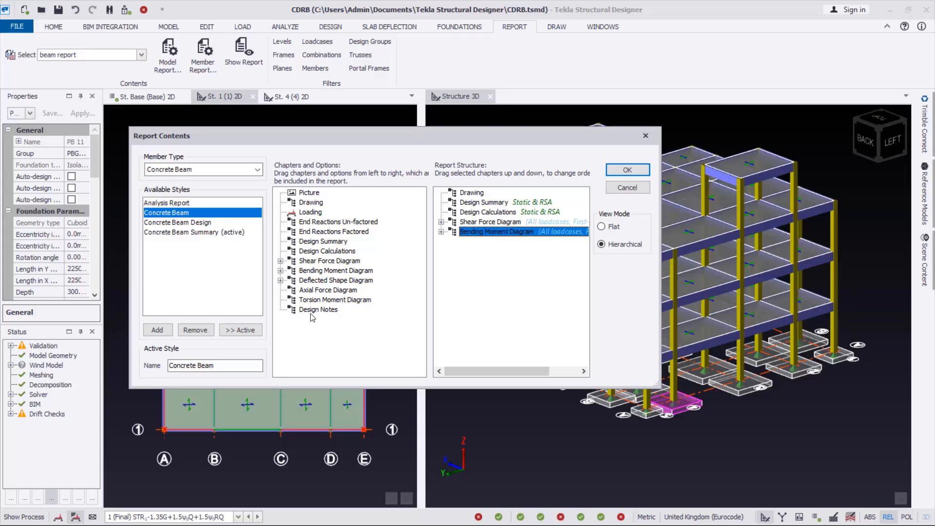
{"action": "left_click_drag", "start_coordinate": [312, 318], "coordinate": [475, 295]}
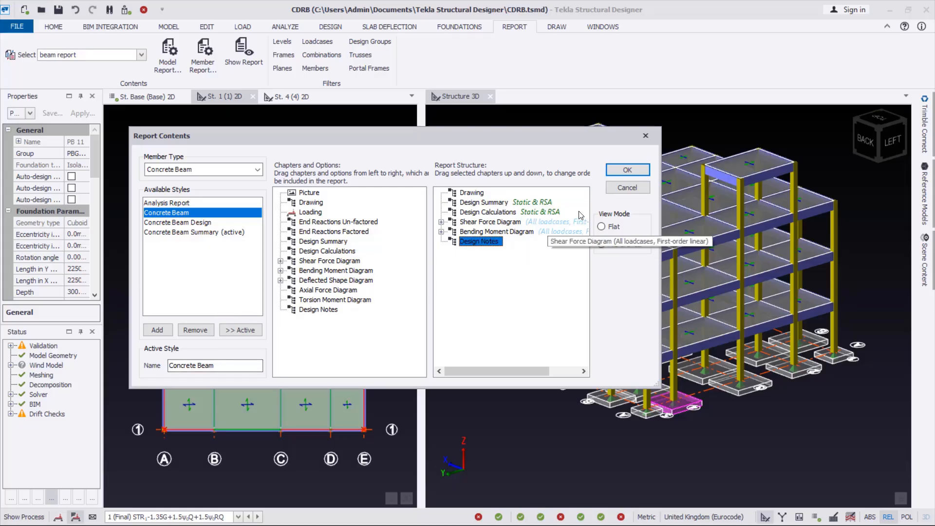
{"action": "left_click", "coordinate": [625, 172]}
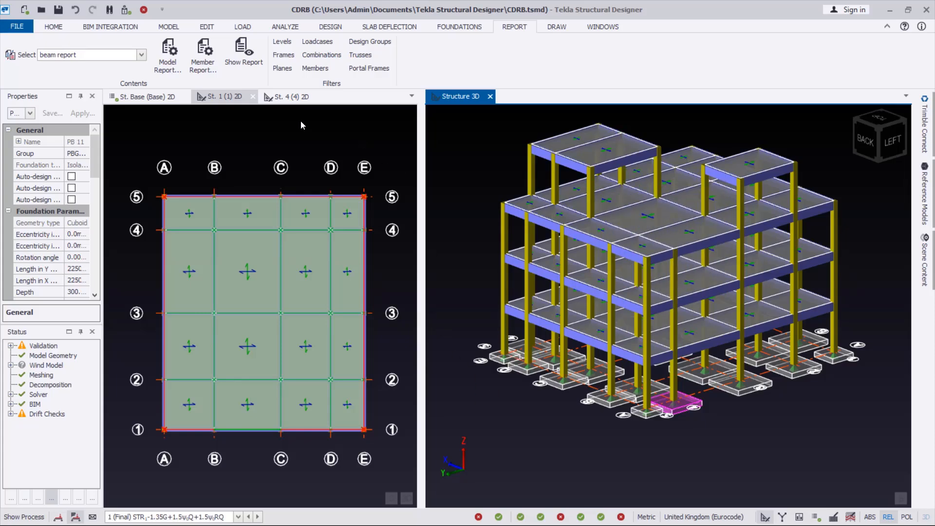
- Make the Concrete Beam style active for concrete beam member reports and accept the contents
{"action": "left_click", "coordinate": [203, 56]}
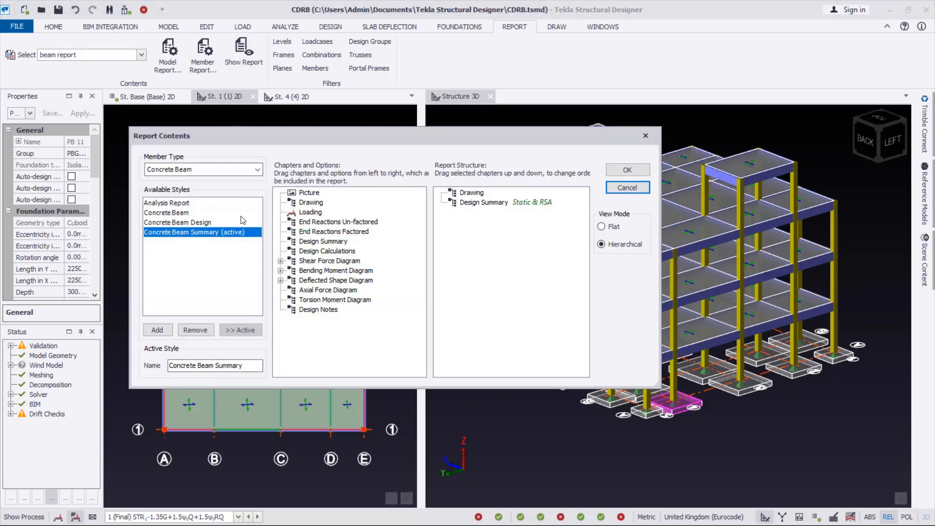
{"action": "left_click", "coordinate": [166, 216]}
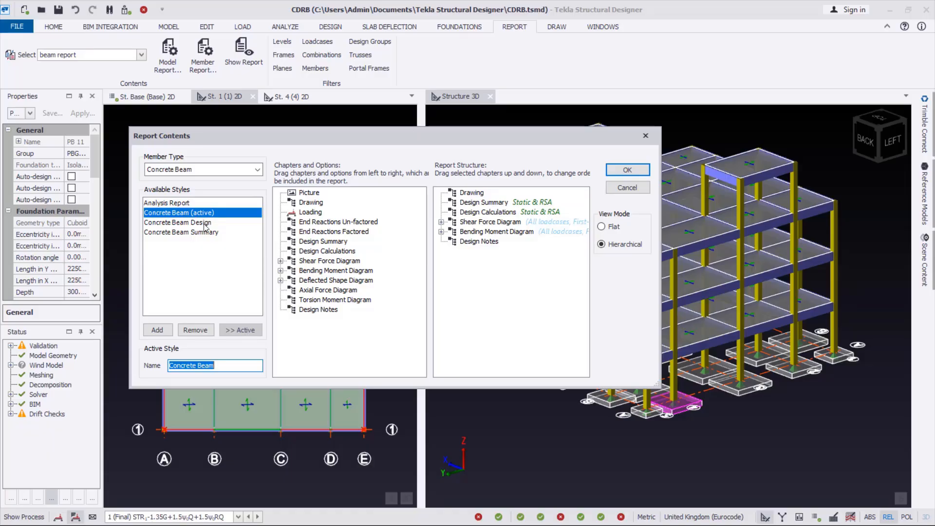
{"action": "left_click", "coordinate": [627, 169]}
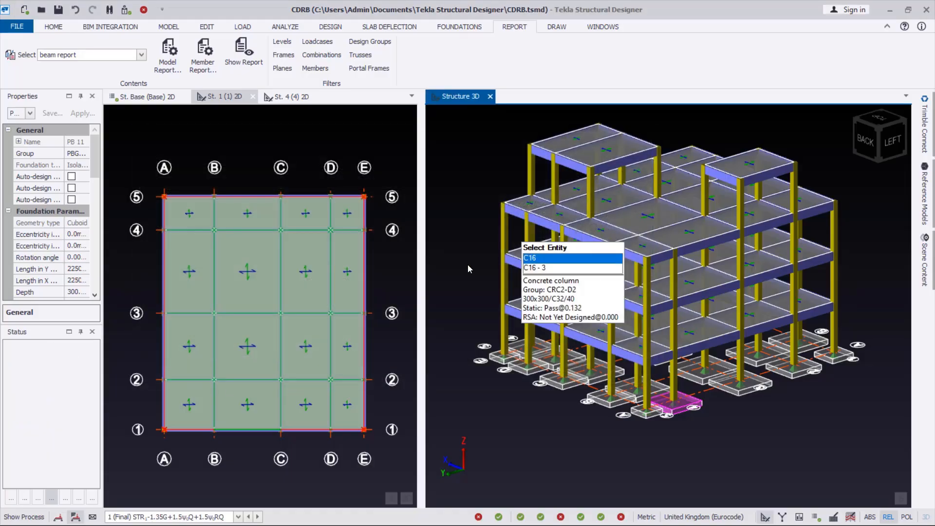
- Generate the beam report and examine beam 1B1's drawing and its bending, shear and torsion design summary tables
{"action": "left_click", "coordinate": [240, 64]}
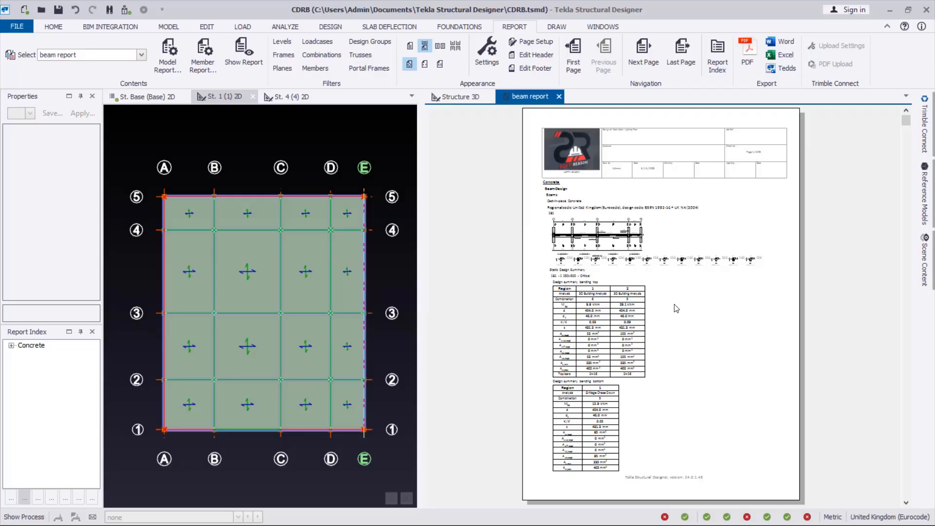
{"action": "scroll", "coordinate": [676, 308], "scroll_direction": "up", "scroll_amount": 3, "text": "ctrl"}
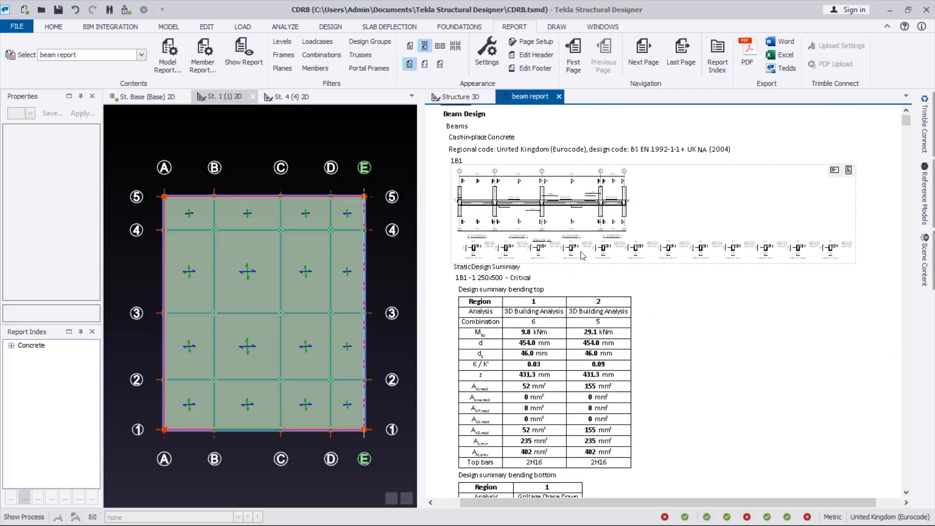
{"action": "scroll", "coordinate": [583, 256], "scroll_direction": "up", "scroll_amount": 1, "text": "ctrl"}
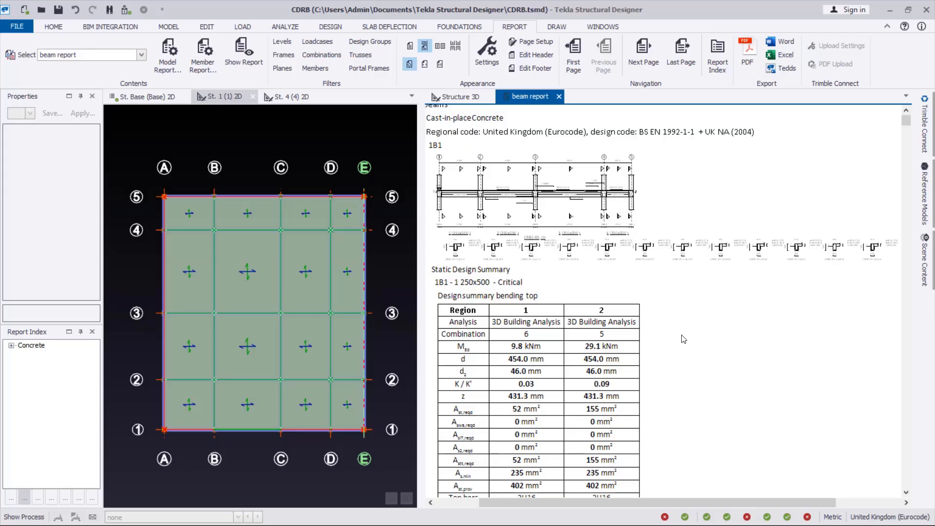
{"action": "scroll", "coordinate": [605, 312], "scroll_direction": "up", "scroll_amount": 1, "text": "ctrl"}
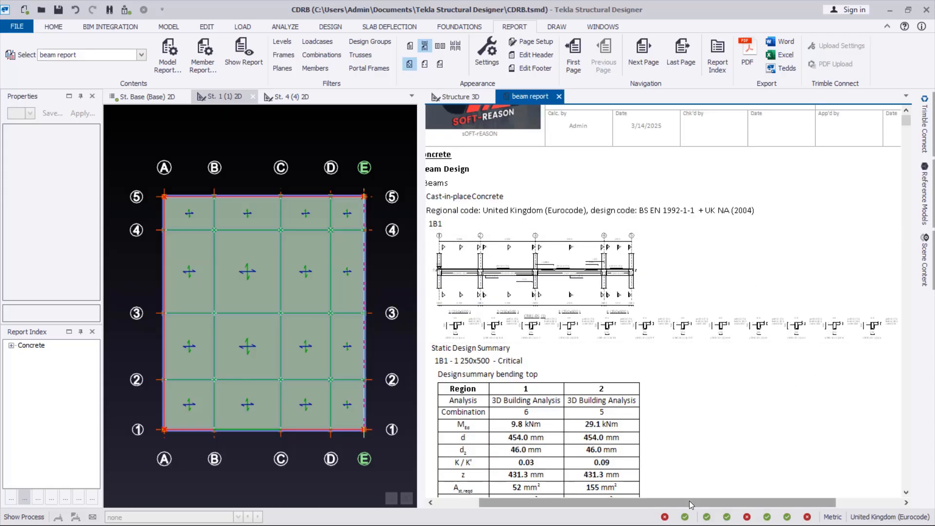
{"action": "left_click_drag", "start_coordinate": [689, 500], "coordinate": [661, 509]}
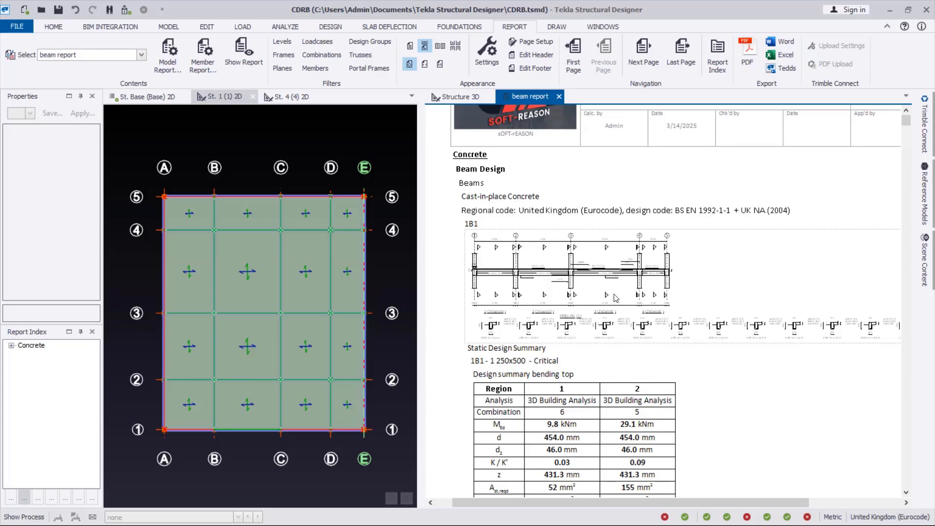
{"action": "scroll", "coordinate": [616, 298], "scroll_direction": "down", "scroll_amount": 15}
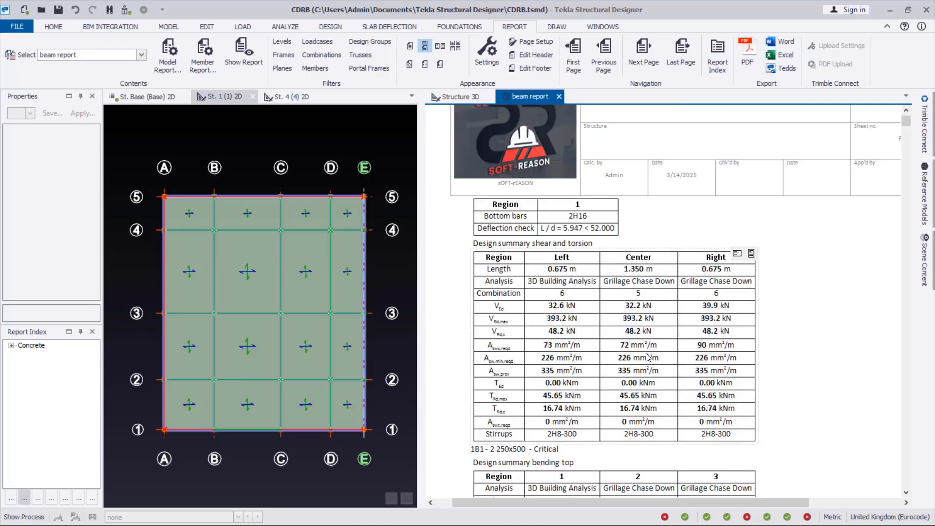
{"action": "scroll", "coordinate": [643, 363], "scroll_direction": "down", "scroll_amount": 15}
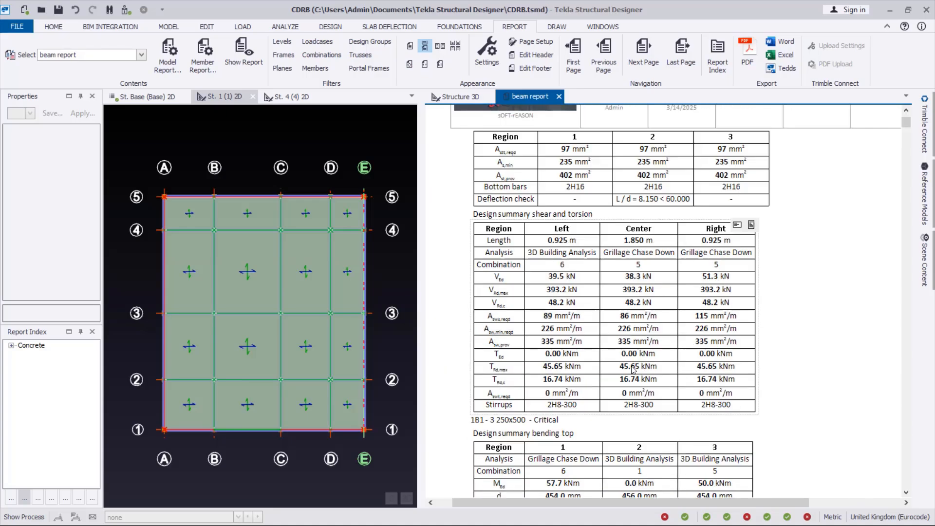
- Examine the remaining spans' design summary tables and beam 1B1's static design calculations, including longitudinal bars and deflection checks
{"action": "scroll", "coordinate": [632, 370], "scroll_direction": "down", "scroll_amount": 15}
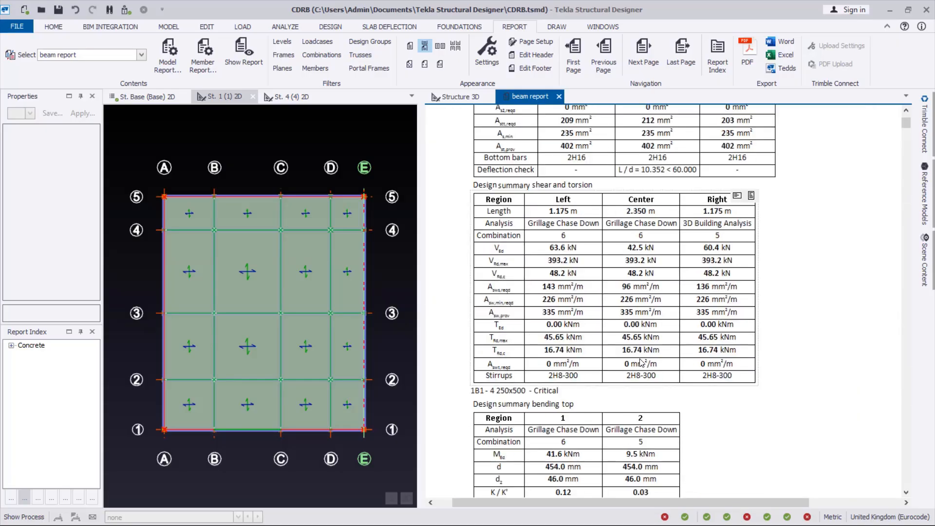
{"action": "scroll", "coordinate": [641, 363], "scroll_direction": "down", "scroll_amount": 15}
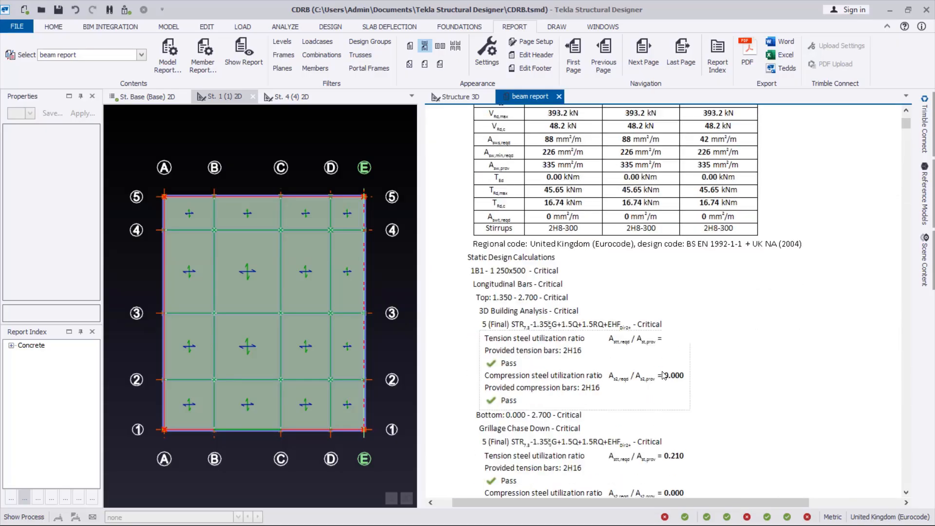
{"action": "scroll", "coordinate": [665, 378], "scroll_direction": "down", "scroll_amount": 7}
{"action": "scroll", "coordinate": [664, 377], "scroll_direction": "up", "scroll_amount": 7}
{"action": "scroll", "coordinate": [609, 365], "scroll_direction": "down", "scroll_amount": 4}
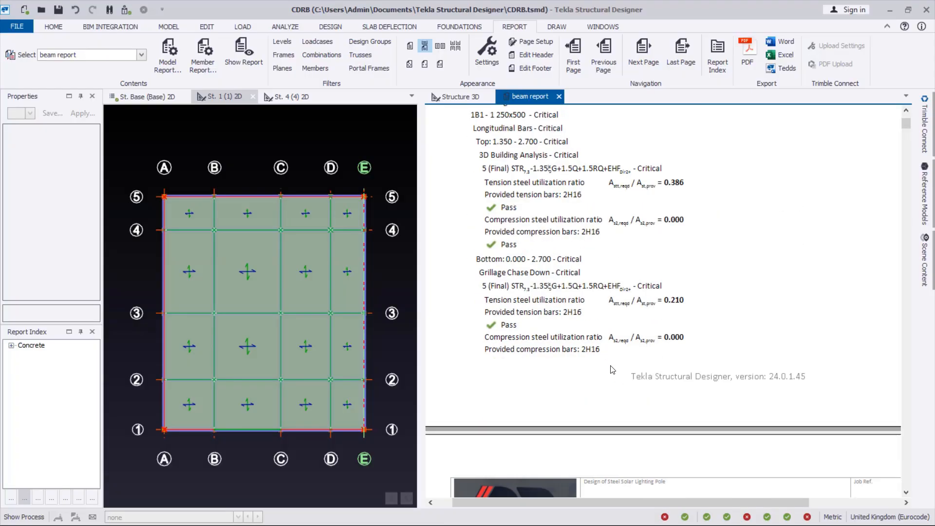
{"action": "scroll", "coordinate": [614, 375], "scroll_direction": "down", "scroll_amount": 10}
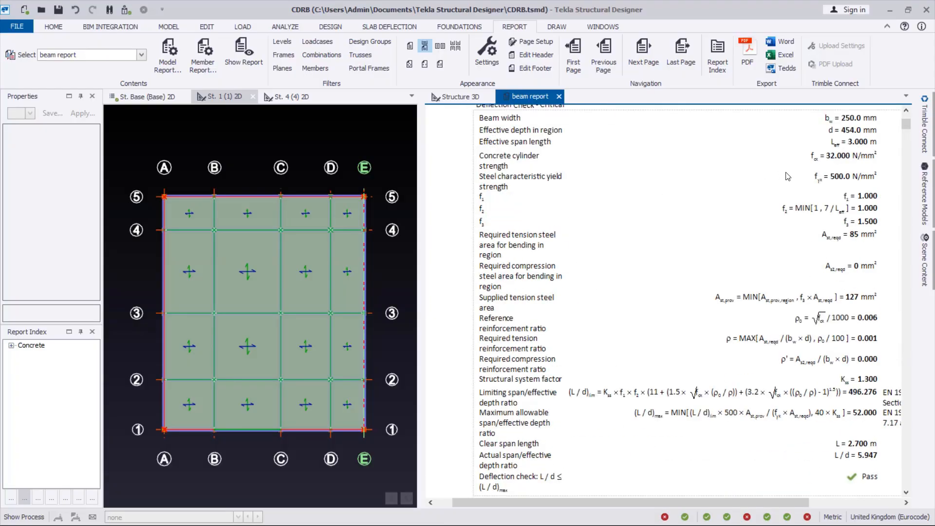
{"action": "scroll", "coordinate": [750, 412], "scroll_direction": "down", "scroll_amount": 15}
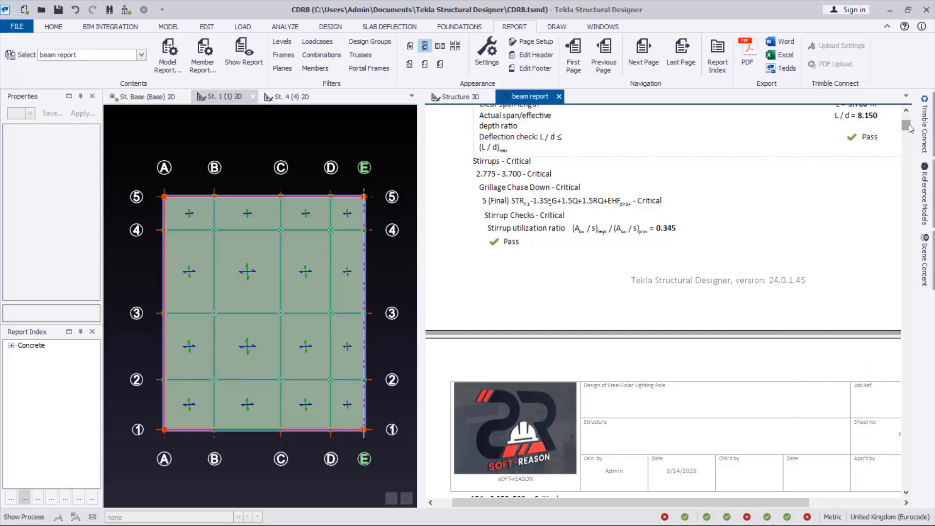
- Look through the rest of the beam report to the final bending moment diagrams and return to its opening pages
{"action": "left_click_drag", "start_coordinate": [909, 124], "coordinate": [909, 304]}
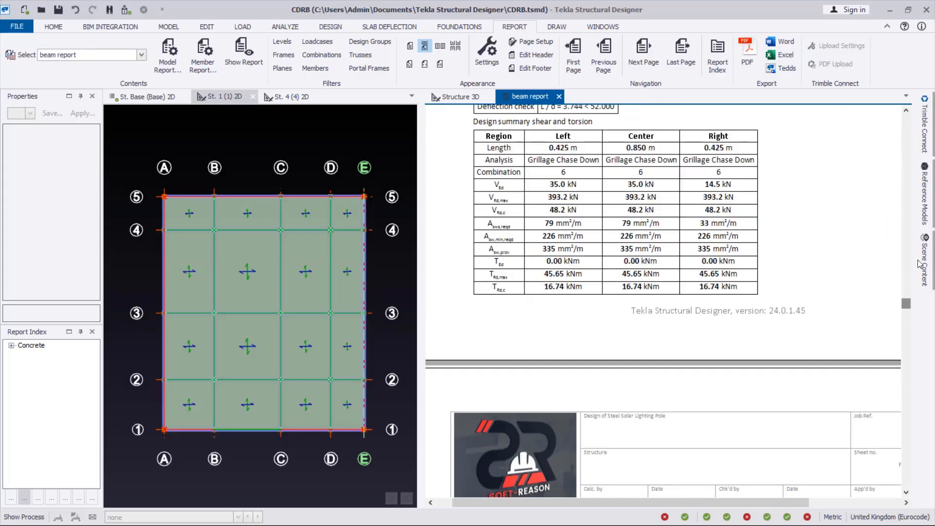
{"action": "scroll", "coordinate": [656, 249], "scroll_direction": "down", "scroll_amount": 2, "text": "ctrl"}
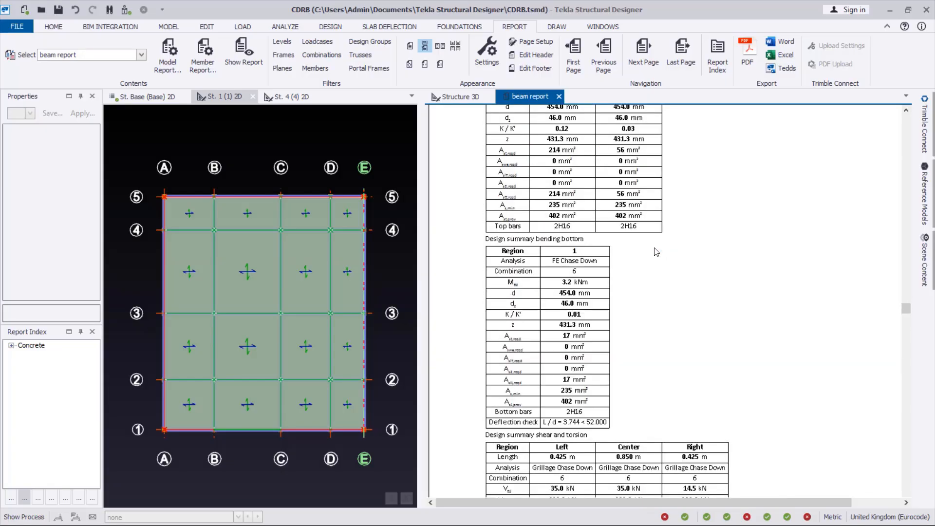
{"action": "scroll", "coordinate": [673, 261], "scroll_direction": "down", "scroll_amount": 1, "text": "ctrl"}
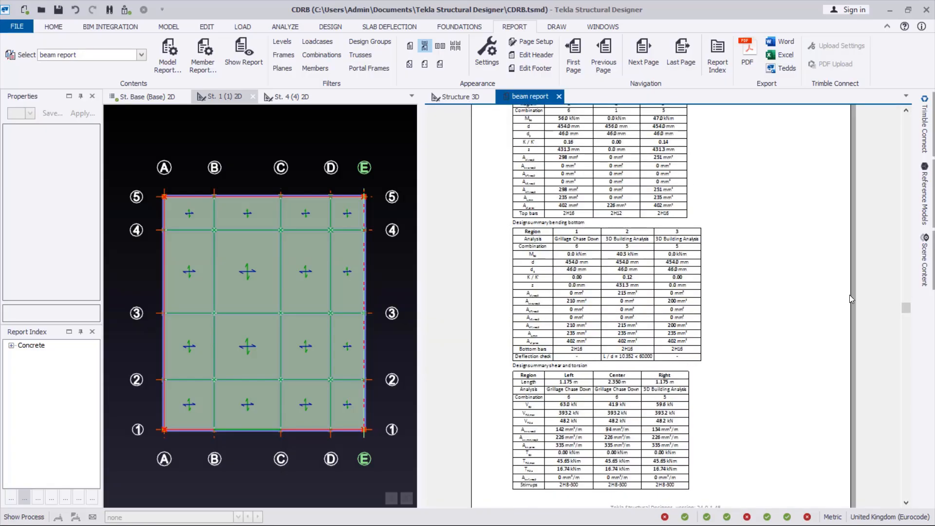
{"action": "left_click_drag", "start_coordinate": [906, 312], "coordinate": [914, 421]}
{"action": "scroll", "coordinate": [914, 420], "scroll_direction": "down", "scroll_amount": 10}
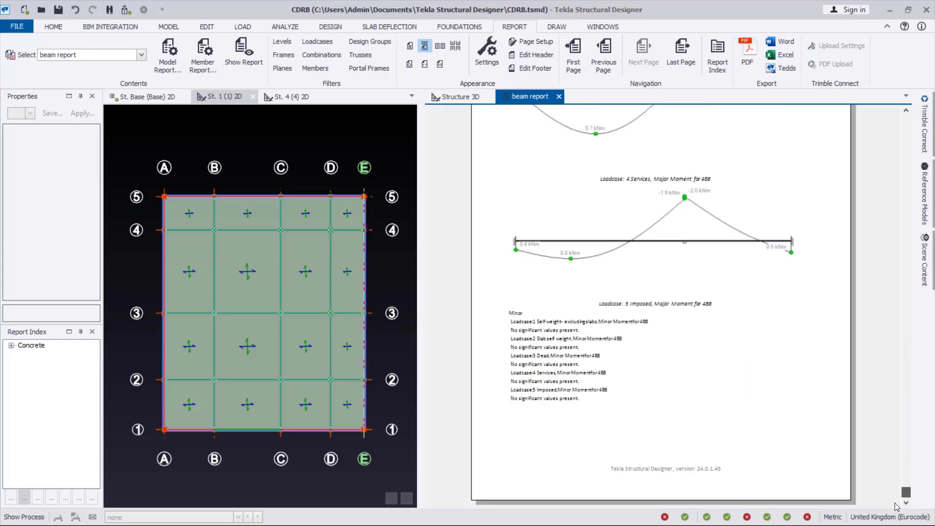
{"action": "left_click_drag", "start_coordinate": [898, 372], "coordinate": [855, 101]}
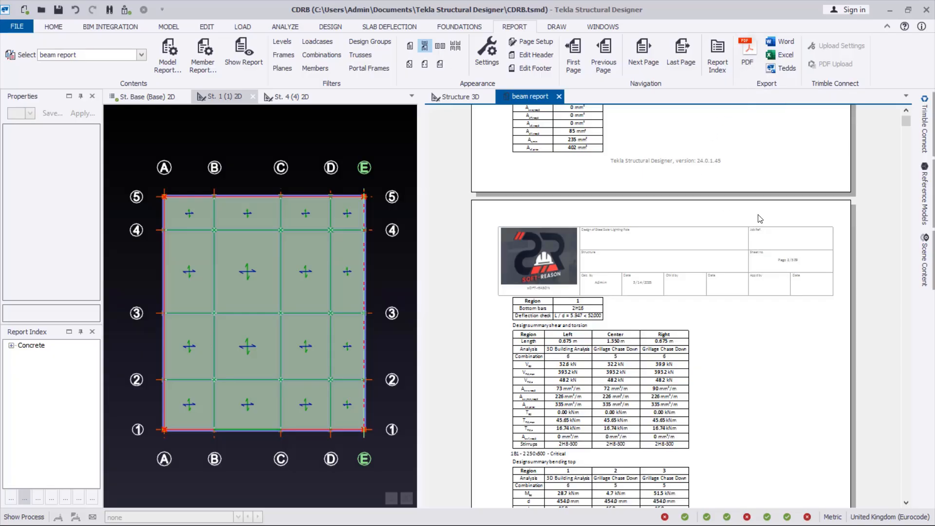
- Export the beam report to PDF and review beam 1B1's design summary pages in Nitro Pro before returning to Tekla Structural Designer
{"action": "left_click", "coordinate": [747, 51]}
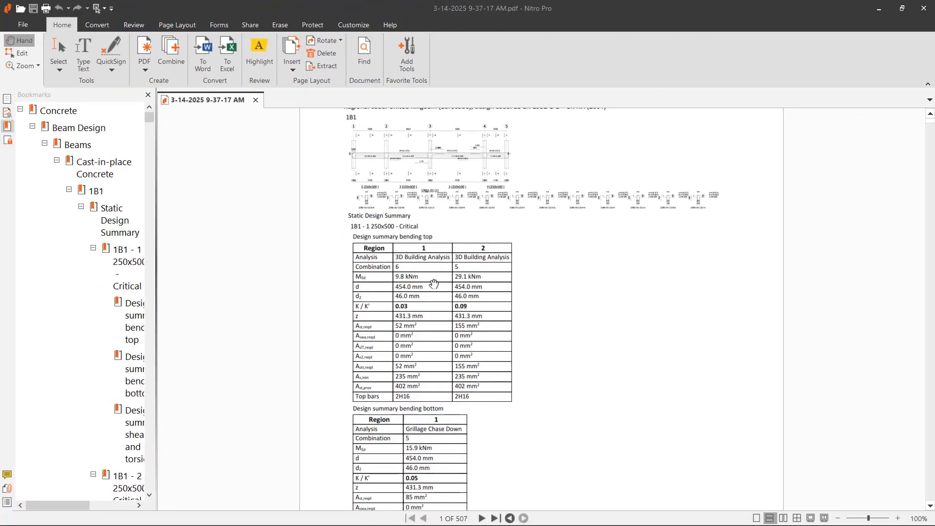
{"action": "scroll", "coordinate": [486, 360], "scroll_direction": "up", "scroll_amount": 4}
{"action": "scroll", "coordinate": [481, 352], "scroll_direction": "down", "scroll_amount": 6}
{"action": "scroll", "coordinate": [481, 352], "scroll_direction": "down", "scroll_amount": 15}
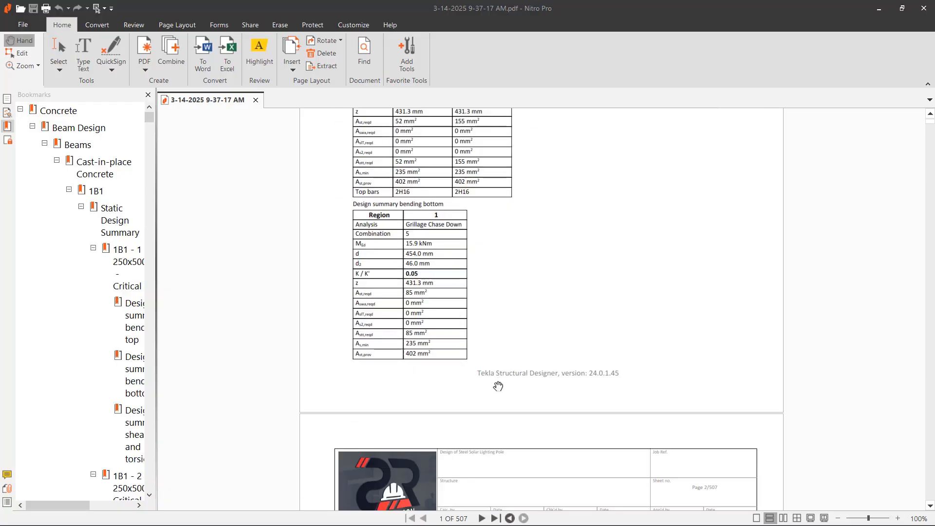
{"action": "scroll", "coordinate": [543, 322], "scroll_direction": "down", "scroll_amount": 3}
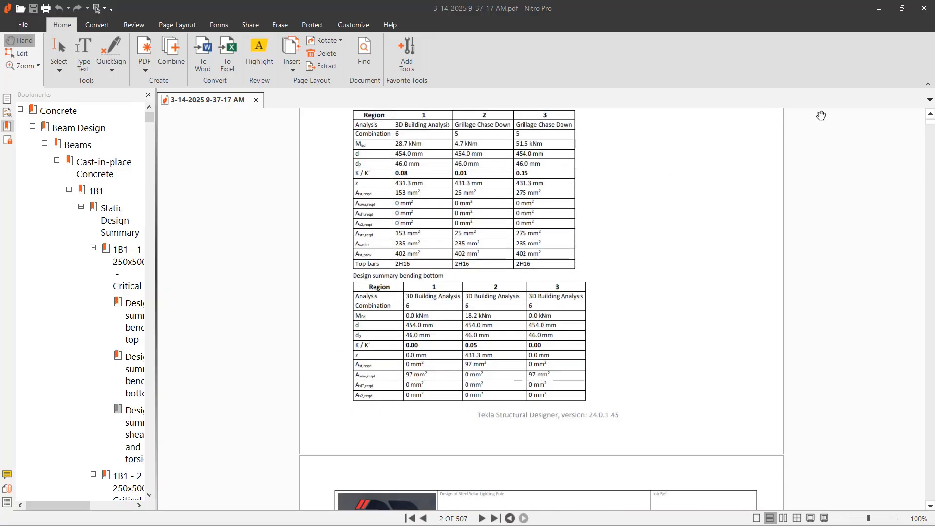
{"action": "left_click", "coordinate": [882, 10]}
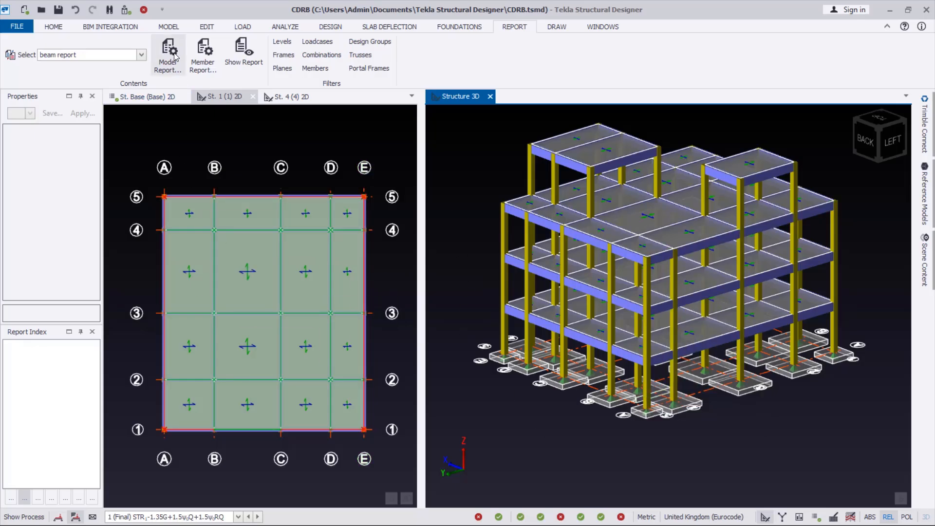
- Add a new model report style named Column Report
{"action": "mouse_move", "coordinate": [631, 286]}
{"action": "scroll", "coordinate": [642, 390], "scroll_direction": "up", "scroll_amount": 3}
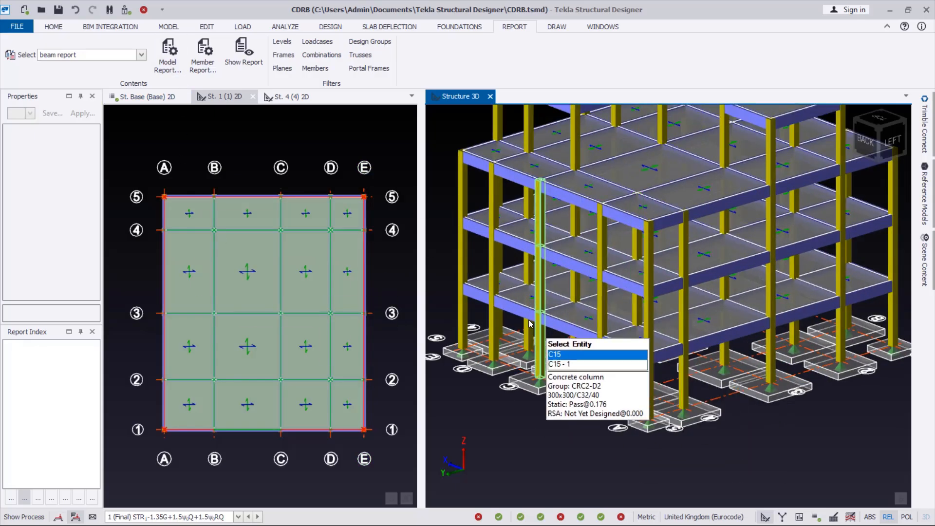
{"action": "left_click", "coordinate": [172, 61]}
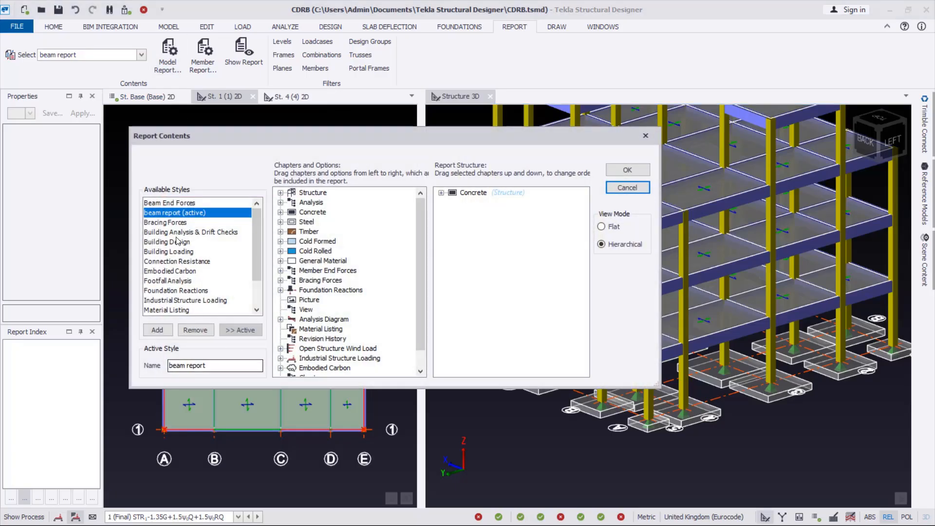
{"action": "left_click", "coordinate": [157, 329]}
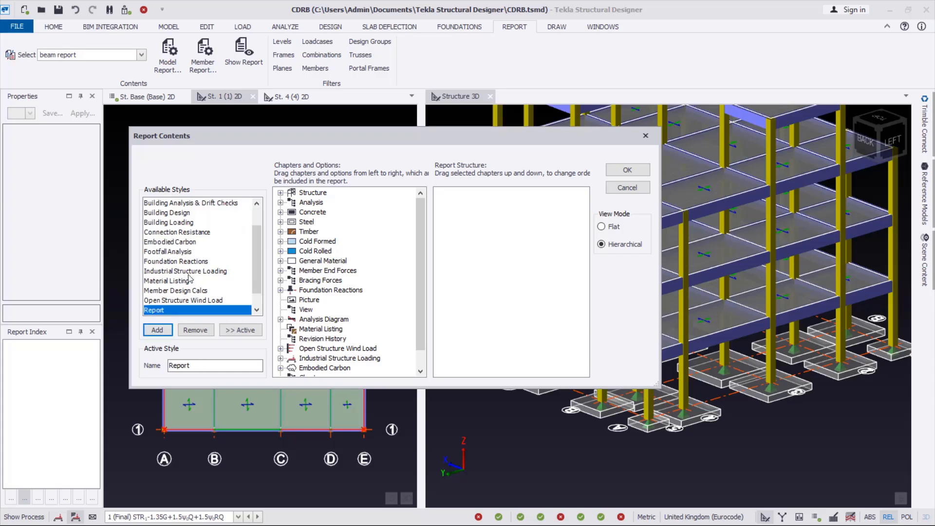
{"action": "left_click", "coordinate": [196, 364]}
{"action": "double_click", "coordinate": [204, 366]}
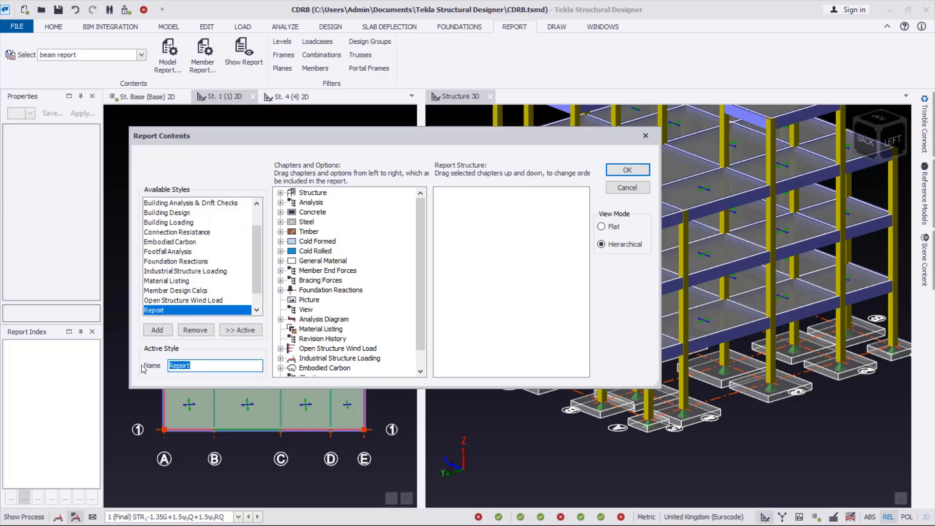
{"action": "type", "text": "Col"}
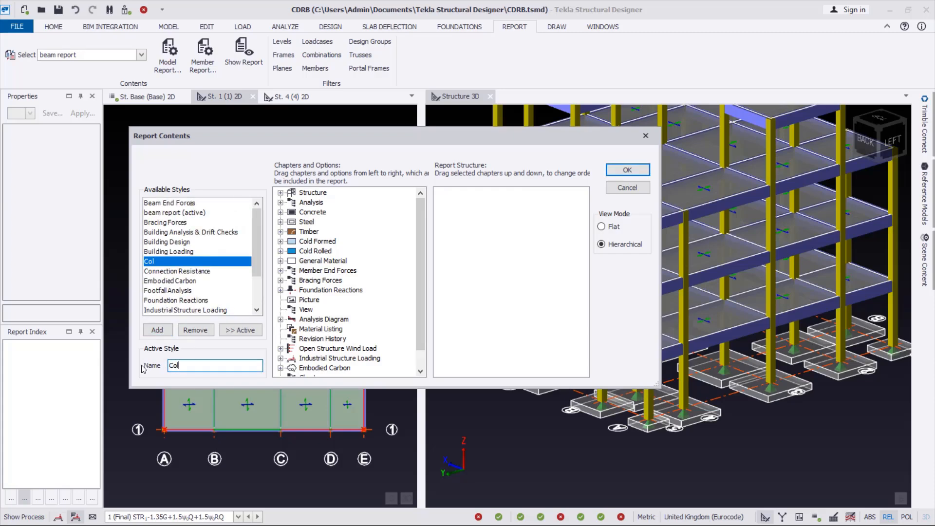
{"action": "type", "text": "umn Report"}
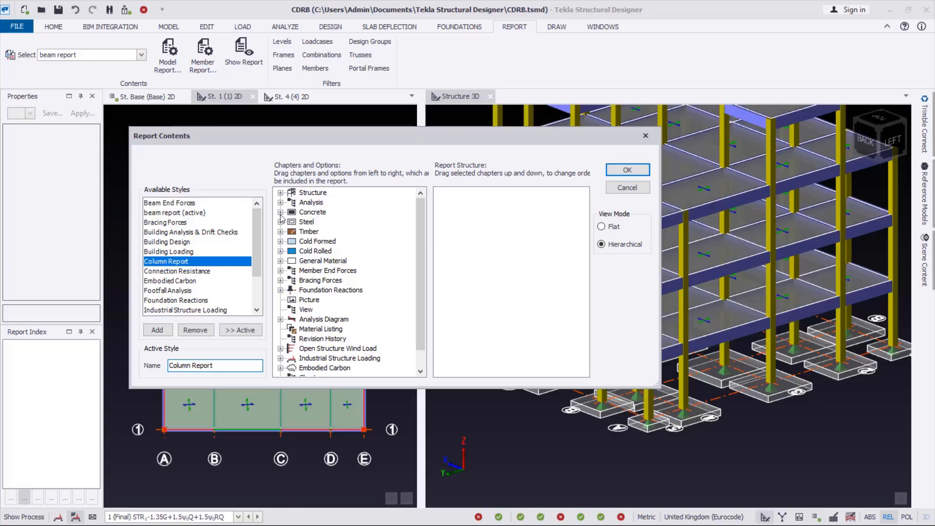
- Add the concrete Column Design and Pad Base Design chapters to the Column Report structure
{"action": "left_click", "coordinate": [280, 212]}
{"action": "left_click", "coordinate": [316, 235]}
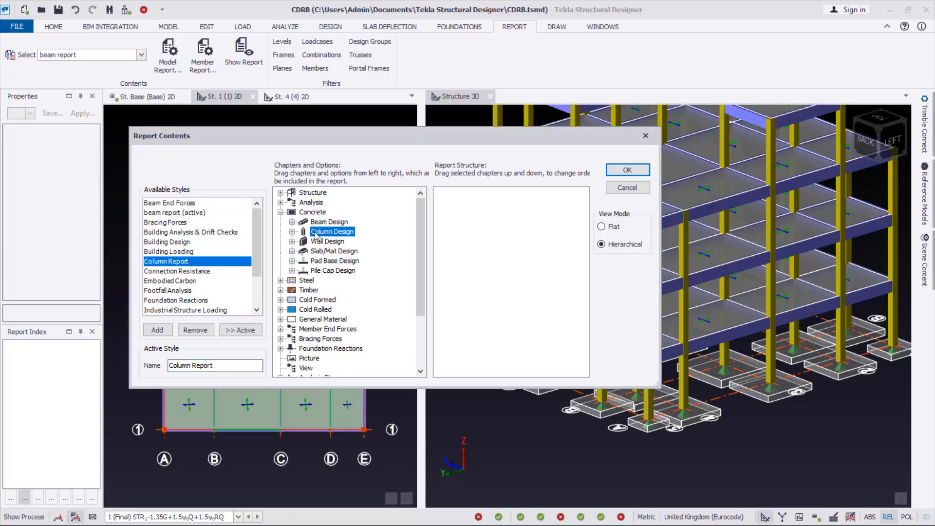
{"action": "left_click_drag", "start_coordinate": [313, 235], "coordinate": [486, 220]}
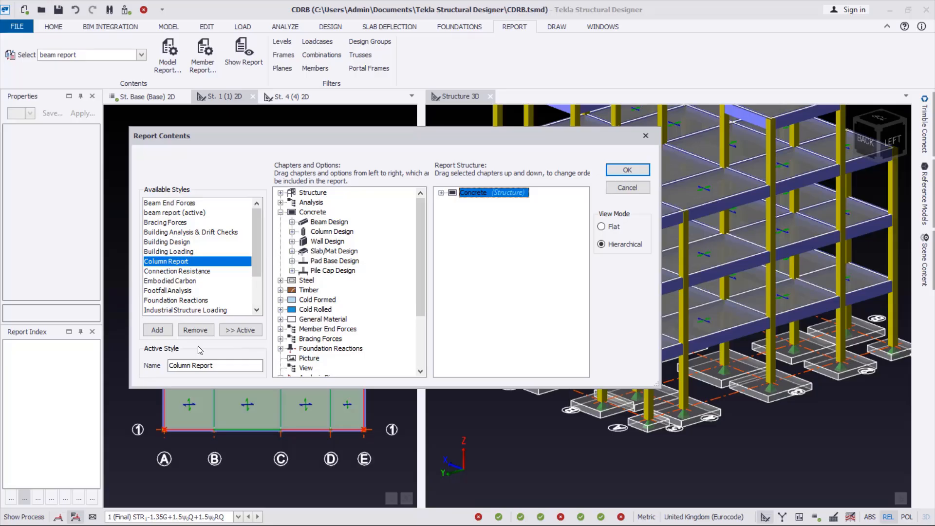
{"action": "left_click", "coordinate": [339, 261]}
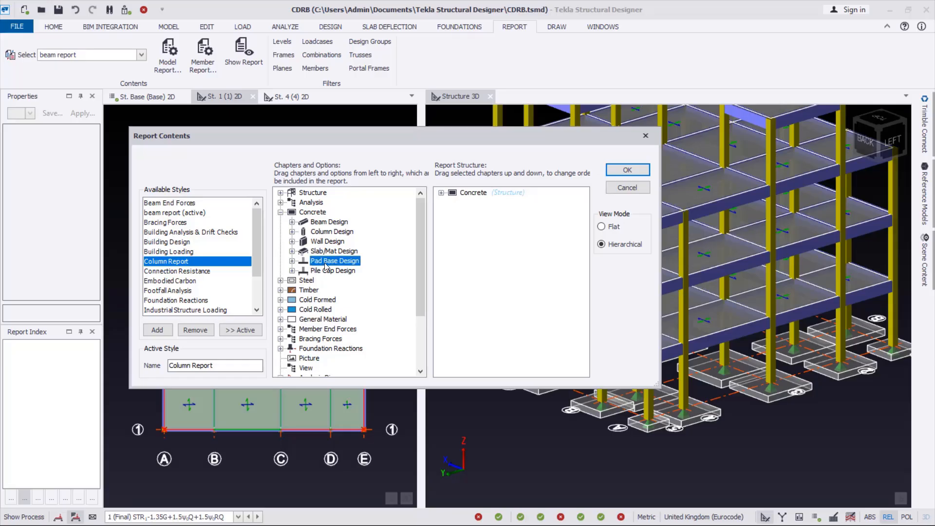
{"action": "left_click_drag", "start_coordinate": [325, 264], "coordinate": [487, 246]}
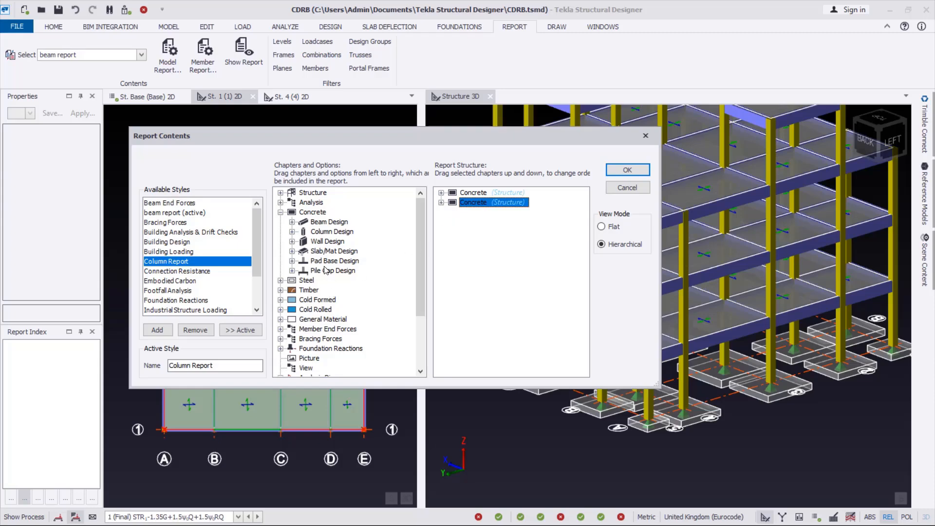
- Add the Slab/Mat Design Summary chapter to the Column Report structure and accept the report contents
{"action": "scroll", "coordinate": [339, 353], "scroll_direction": "down", "scroll_amount": 2}
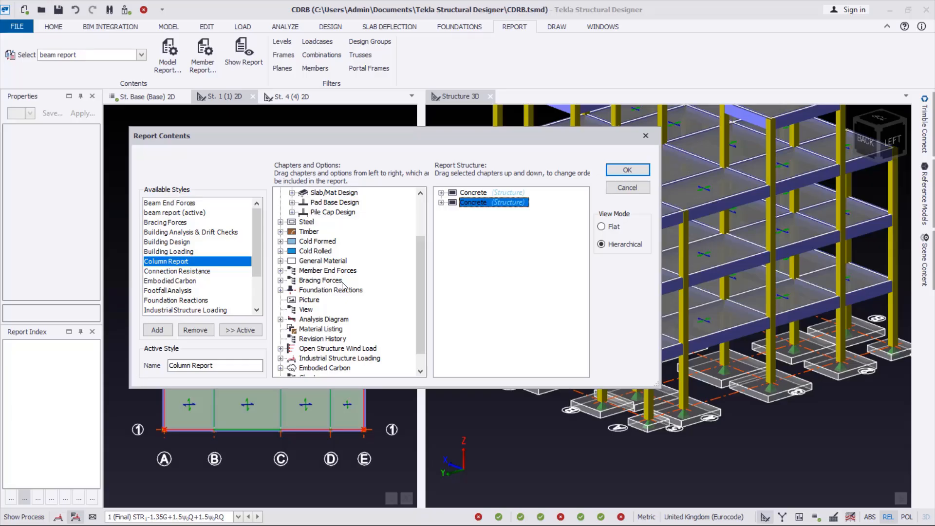
{"action": "scroll", "coordinate": [349, 350], "scroll_direction": "down", "scroll_amount": 1}
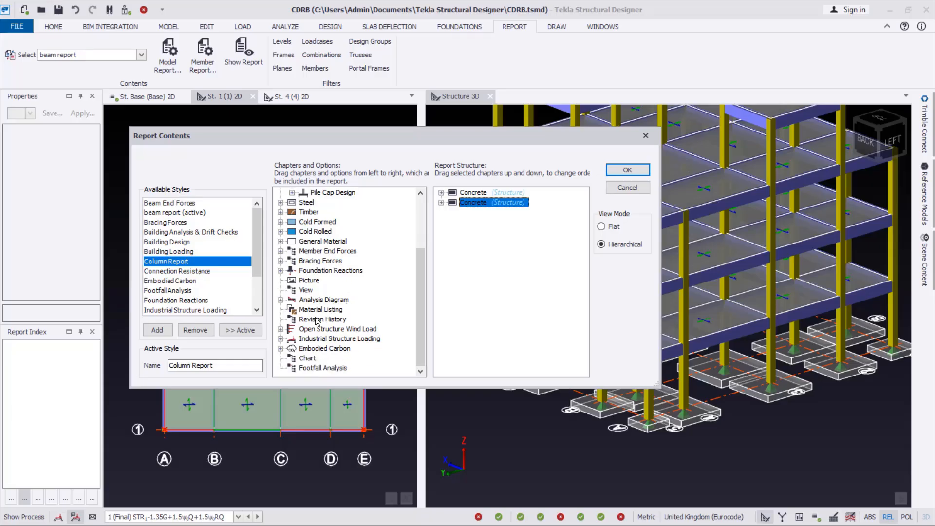
{"action": "scroll", "coordinate": [317, 316], "scroll_direction": "up", "scroll_amount": 1}
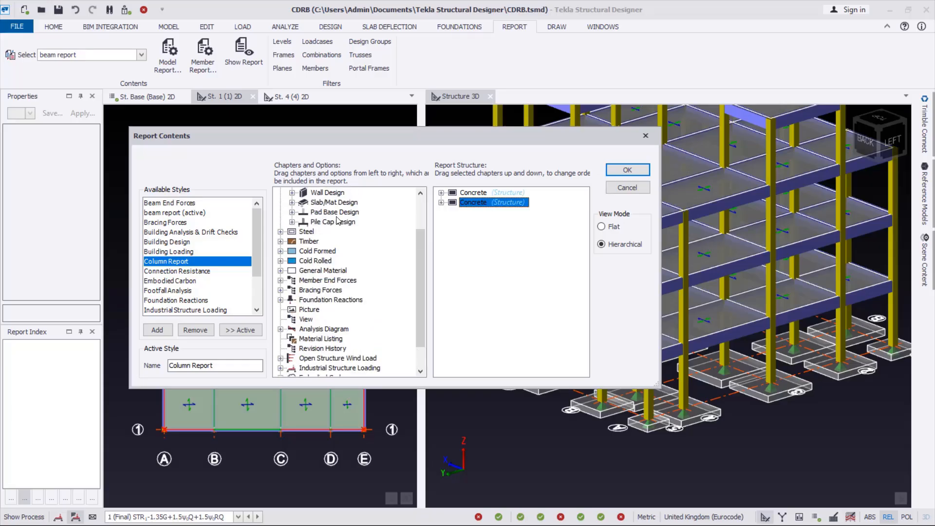
{"action": "left_click", "coordinate": [325, 202]}
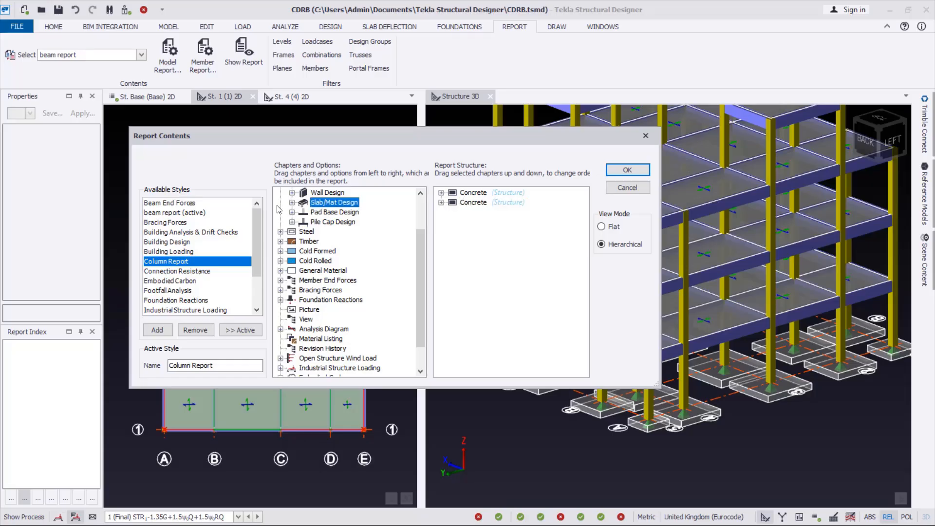
{"action": "scroll", "coordinate": [279, 209], "scroll_direction": "up", "scroll_amount": 1}
{"action": "left_click", "coordinate": [292, 232]}
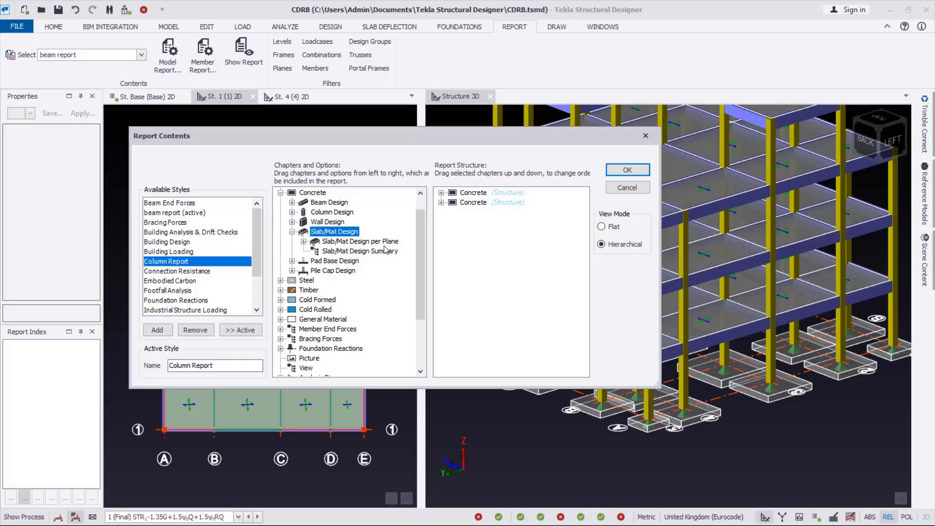
{"action": "left_click", "coordinate": [355, 252]}
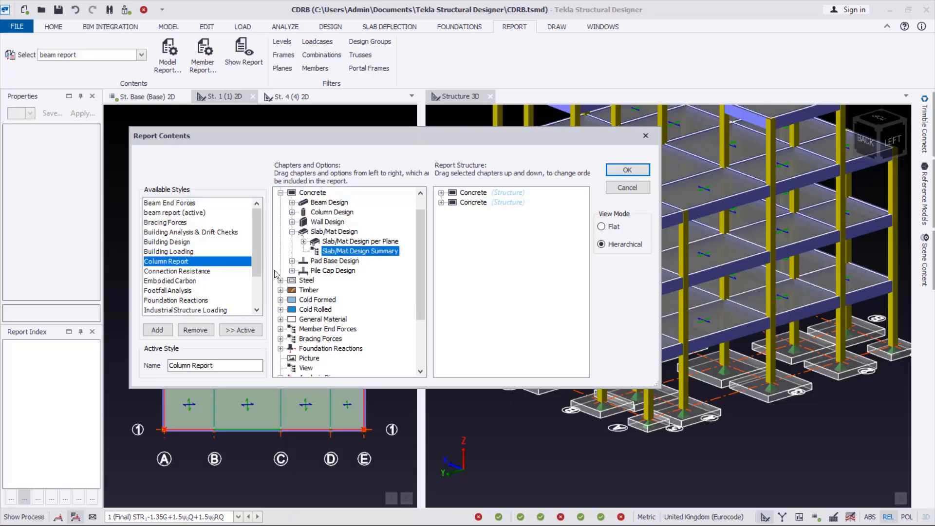
{"action": "left_click_drag", "start_coordinate": [335, 252], "coordinate": [481, 252]}
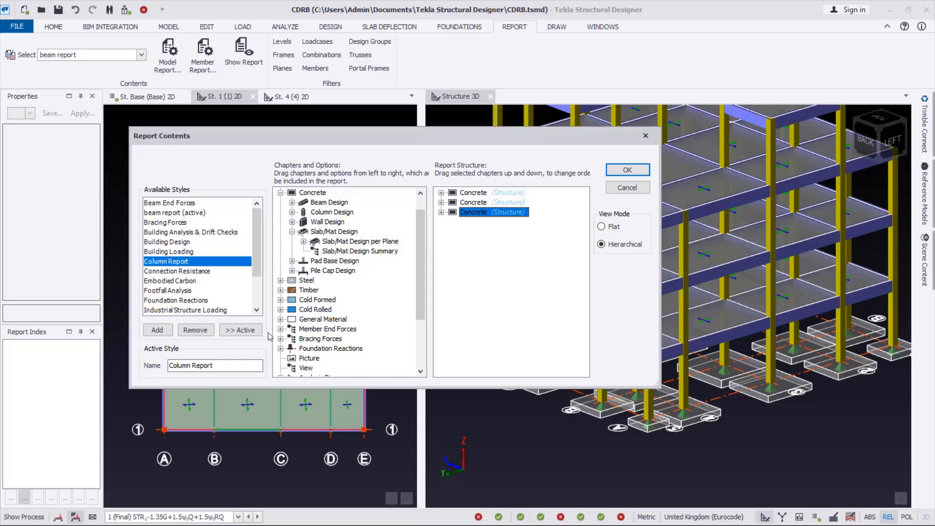
{"action": "left_click", "coordinate": [627, 169]}
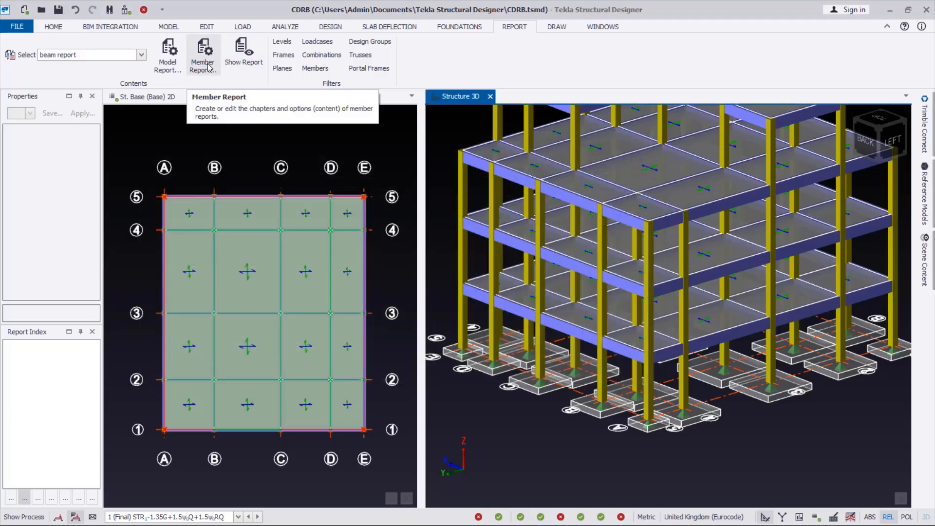
- Make Column Report the active model report style
{"action": "left_click", "coordinate": [203, 63]}
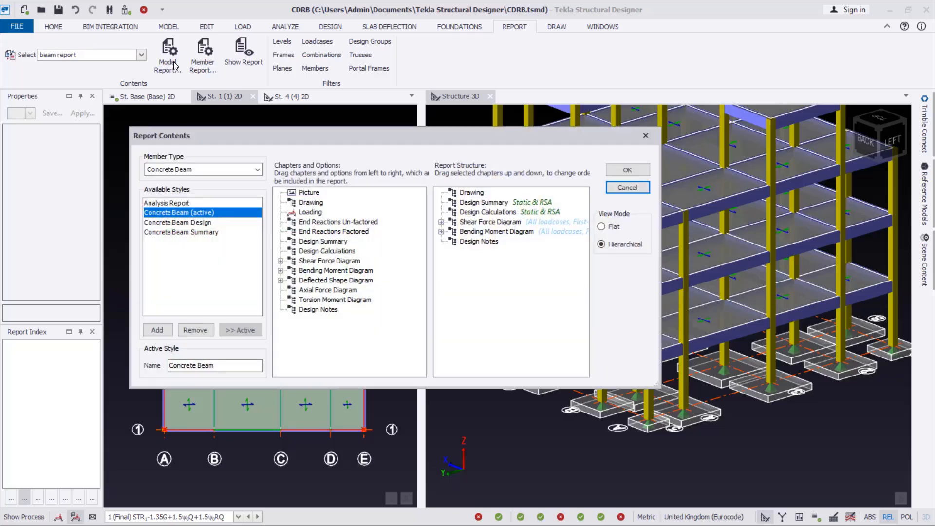
{"action": "left_click", "coordinate": [645, 135]}
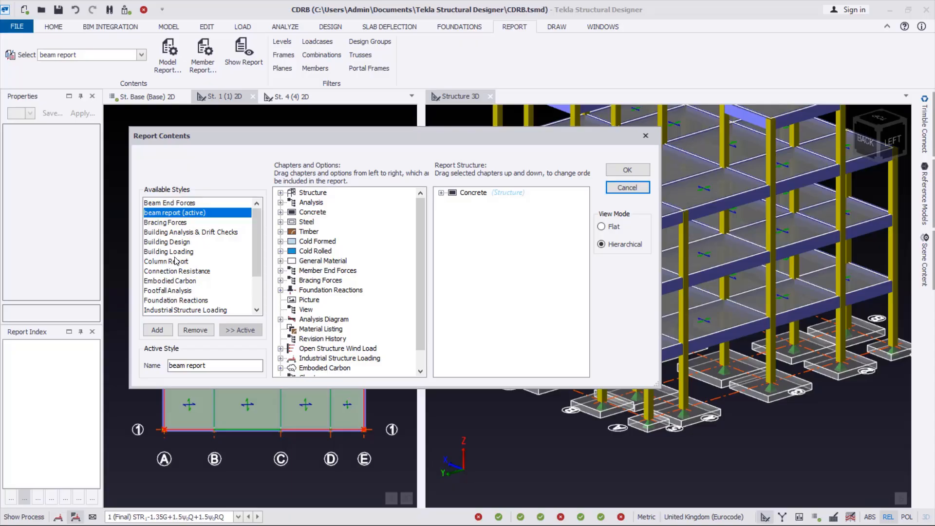
{"action": "left_click", "coordinate": [161, 263]}
{"action": "left_click", "coordinate": [239, 330]}
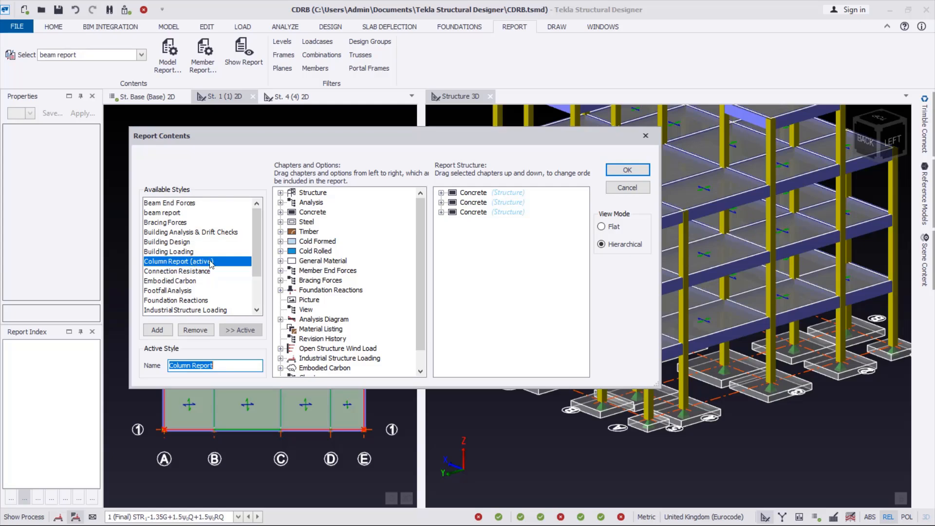
- Accept the model report contents and add a new concrete column member report style named Concrete Column
{"action": "left_click", "coordinate": [627, 171]}
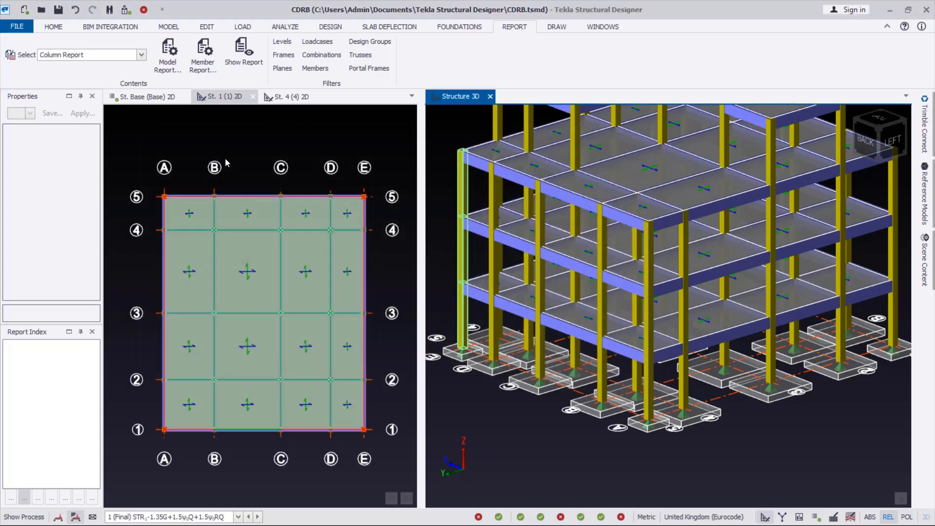
{"action": "left_click", "coordinate": [203, 55]}
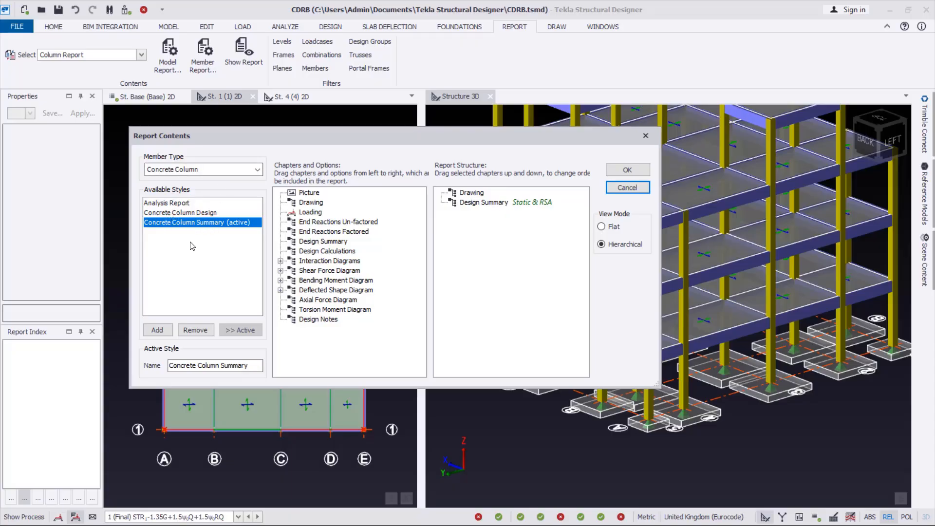
{"action": "left_click", "coordinate": [157, 331]}
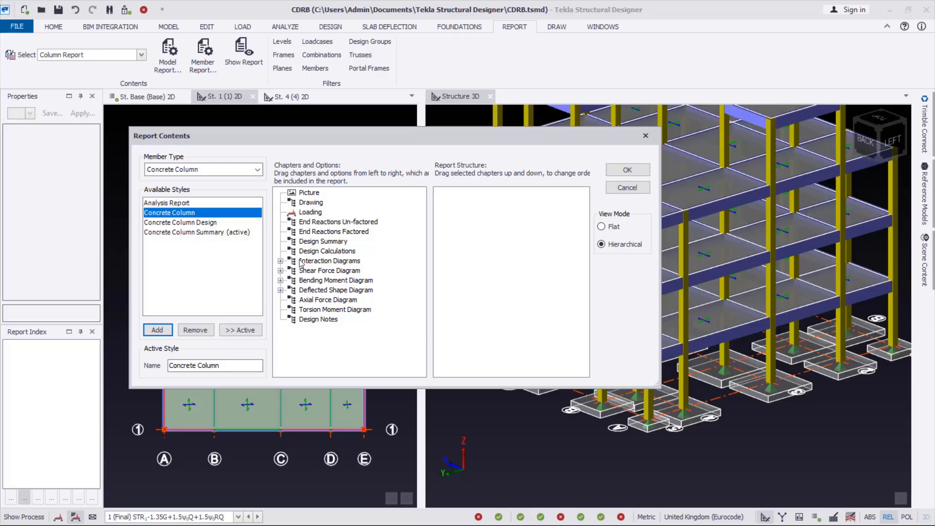
- Add the Drawing, Design Summary, Design Calculations and Bending Moment Diagram chapters to the Concrete Column member report structure
{"action": "left_click_drag", "start_coordinate": [305, 204], "coordinate": [453, 195]}
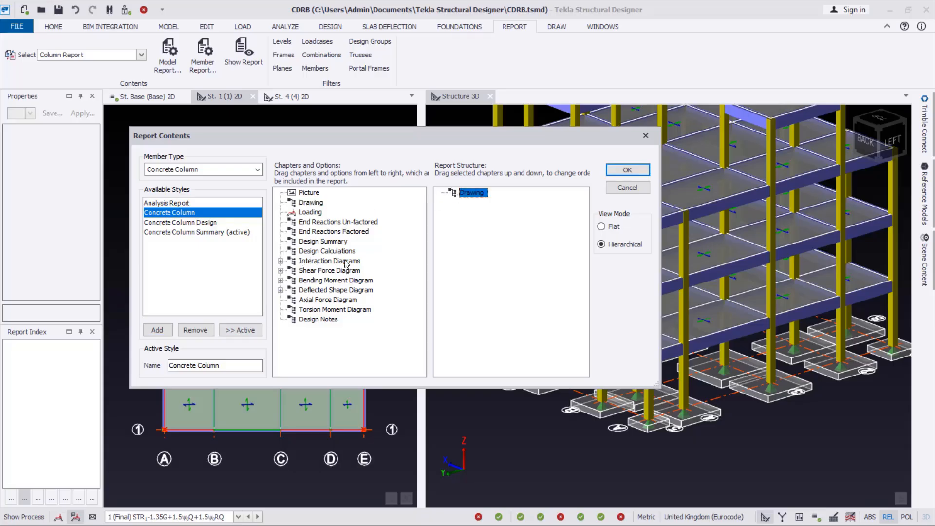
{"action": "left_click", "coordinate": [314, 242]}
{"action": "mouse_move", "coordinate": [318, 239]}
{"action": "left_mouse_down"}
{"action": "mouse_move", "coordinate": [558, 213]}
{"action": "mouse_move", "coordinate": [511, 222]}
{"action": "left_mouse_up"}
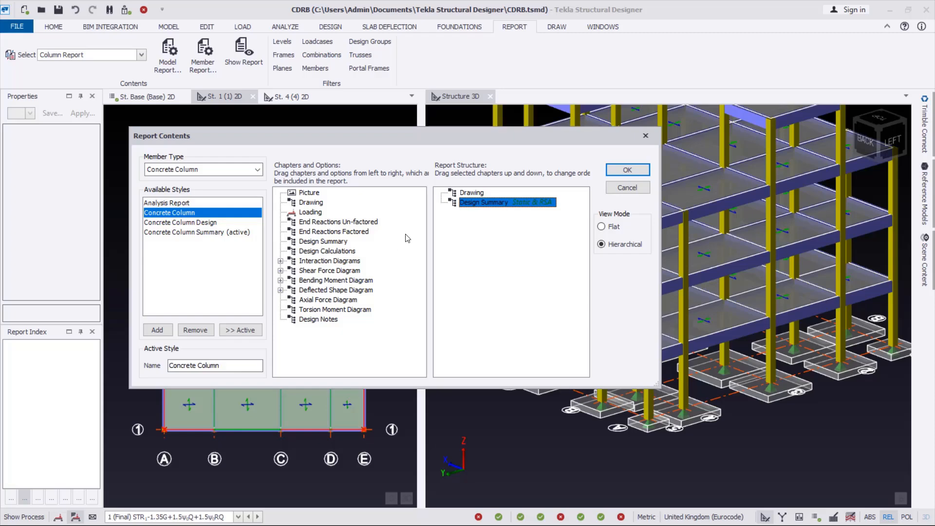
{"action": "left_click_drag", "start_coordinate": [313, 257], "coordinate": [505, 242]}
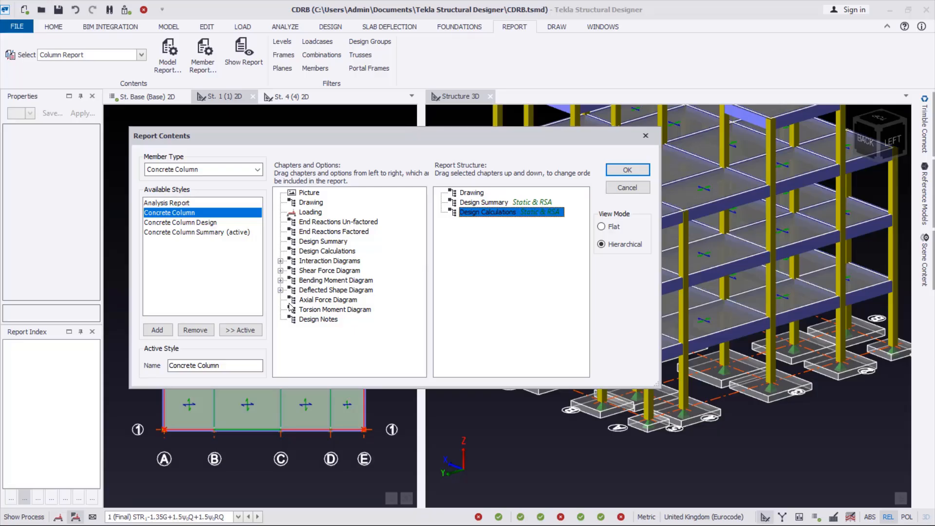
{"action": "left_click", "coordinate": [322, 280]}
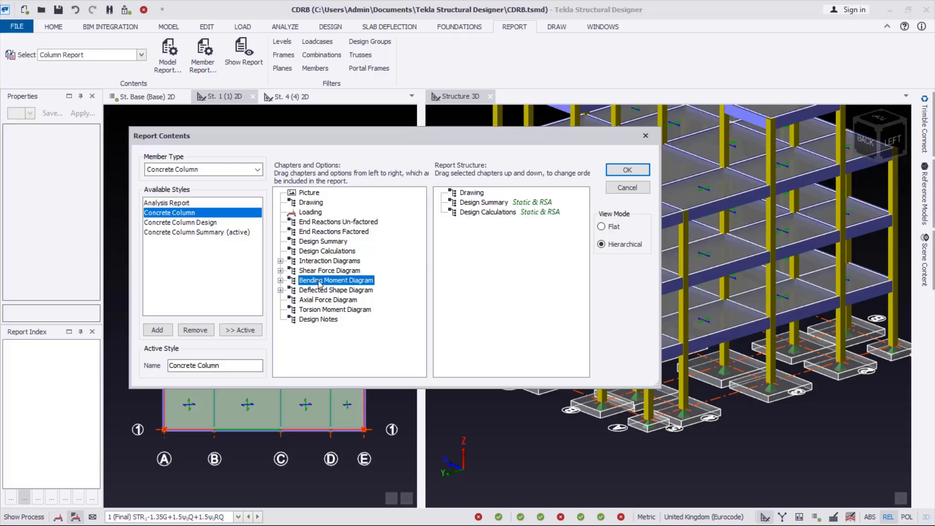
{"action": "left_click_drag", "start_coordinate": [316, 281], "coordinate": [510, 251]}
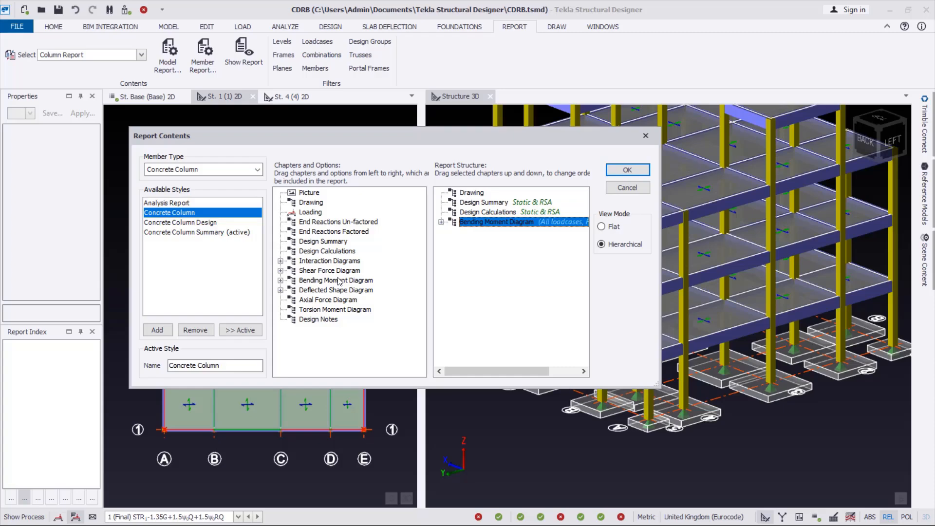
{"action": "left_click", "coordinate": [235, 173]}
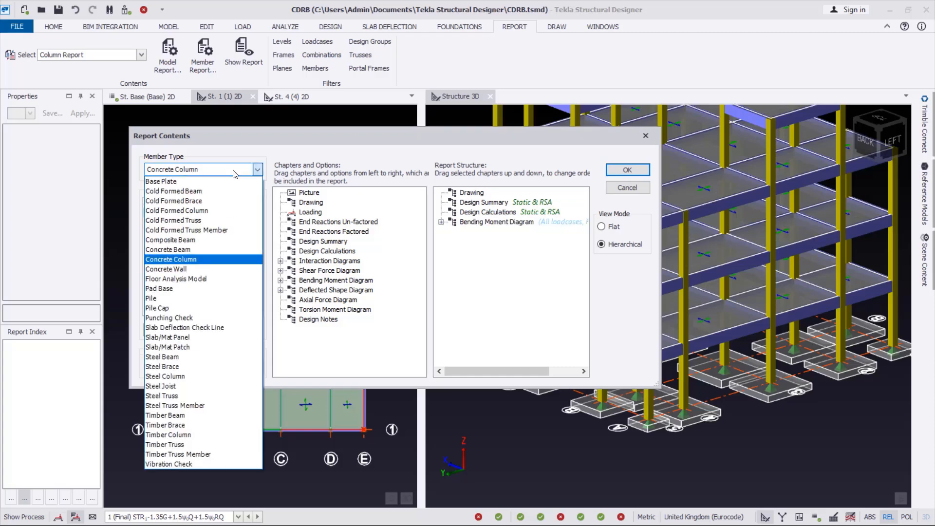
{"action": "left_click", "coordinate": [234, 173]}
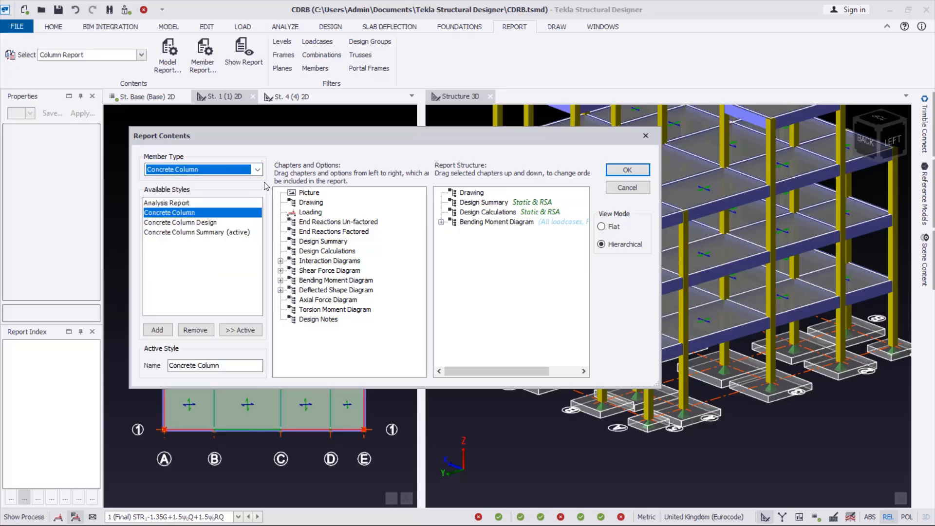
{"action": "left_click", "coordinate": [257, 169]}
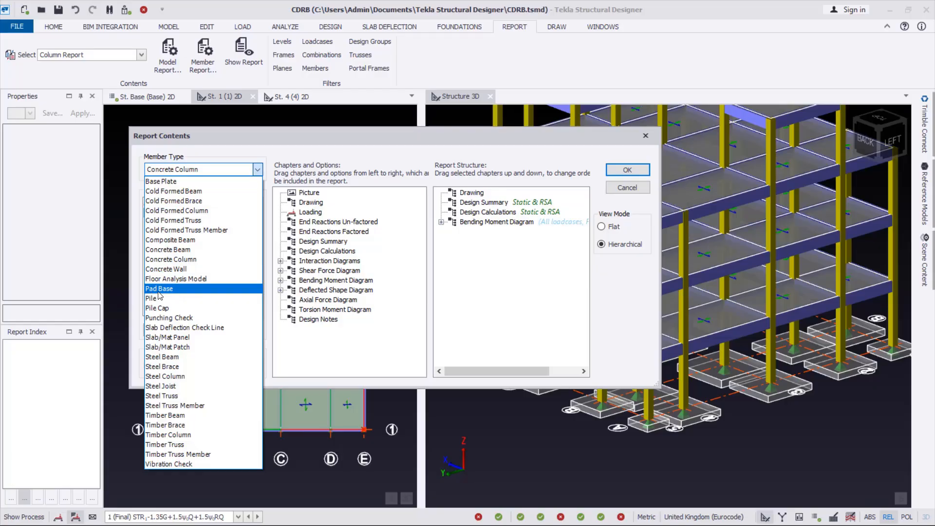
{"action": "left_click", "coordinate": [215, 172]}
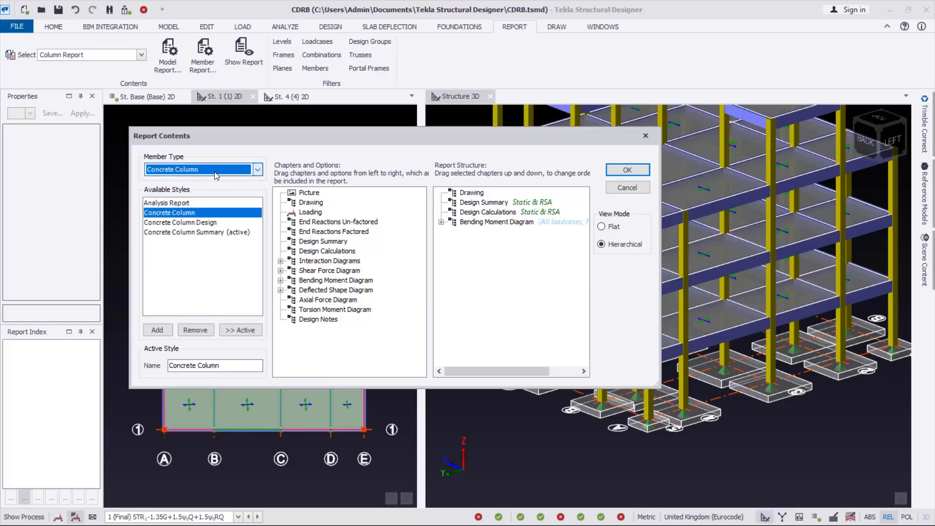
- Accept the member report contents and make Concrete Column the active style for concrete columns
{"action": "left_click", "coordinate": [627, 169]}
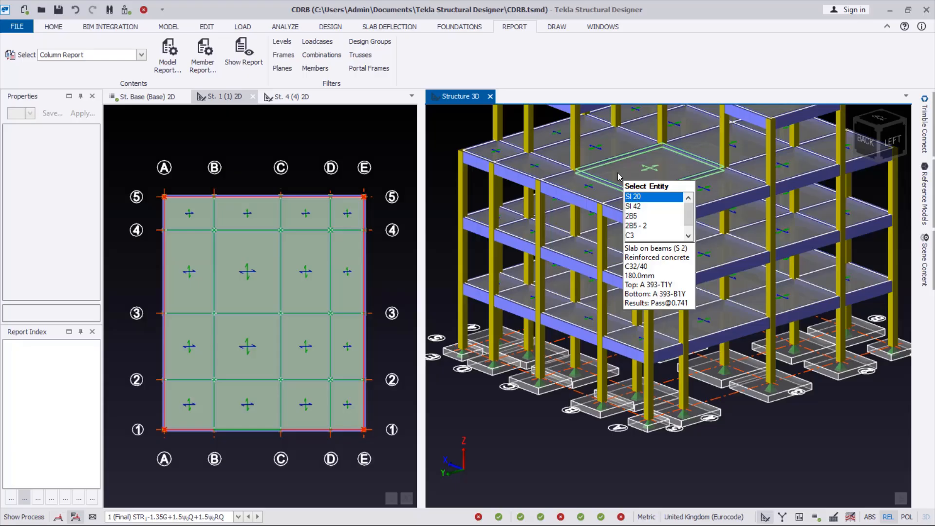
{"action": "left_click", "coordinate": [203, 53]}
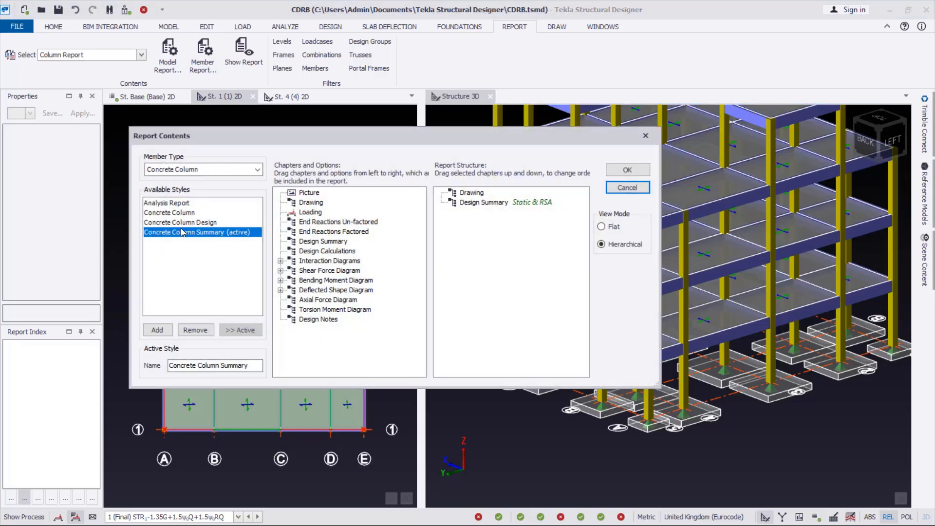
{"action": "left_click", "coordinate": [170, 213]}
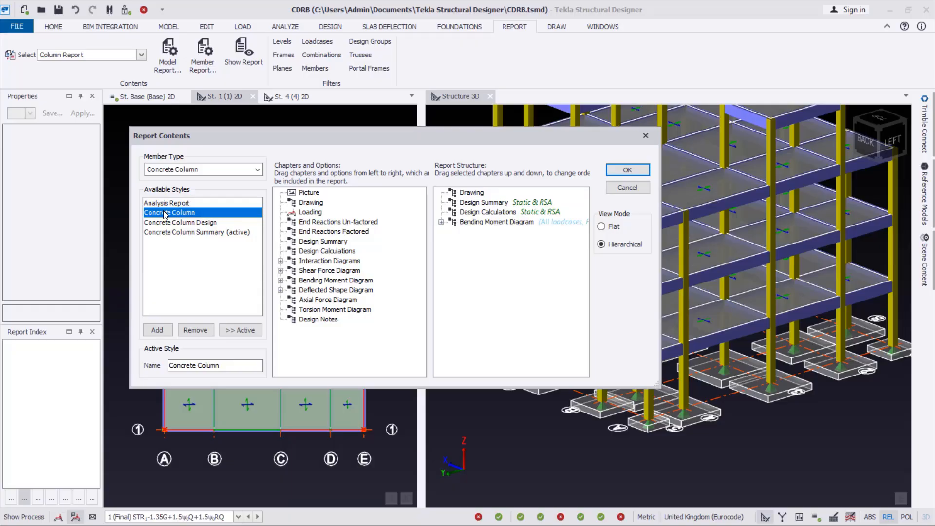
{"action": "left_click", "coordinate": [239, 330]}
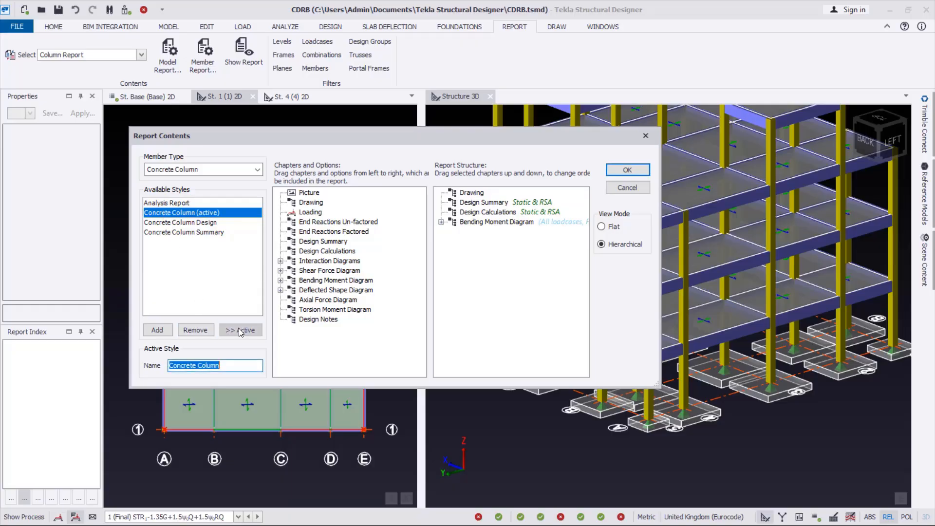
{"action": "left_click", "coordinate": [627, 170]}
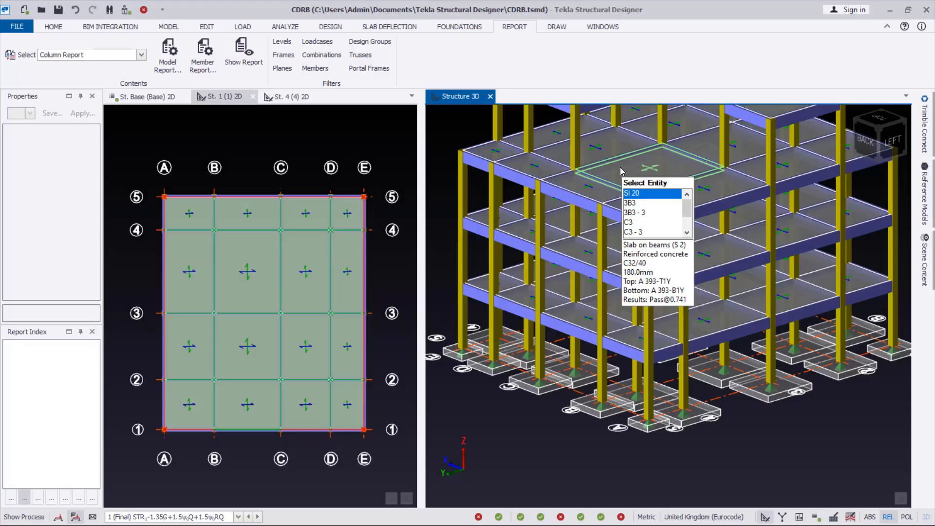
- Generate the Column Report and review the first column's elevation drawing, design summary, calculations and bending moment diagrams
{"action": "left_click", "coordinate": [247, 65]}
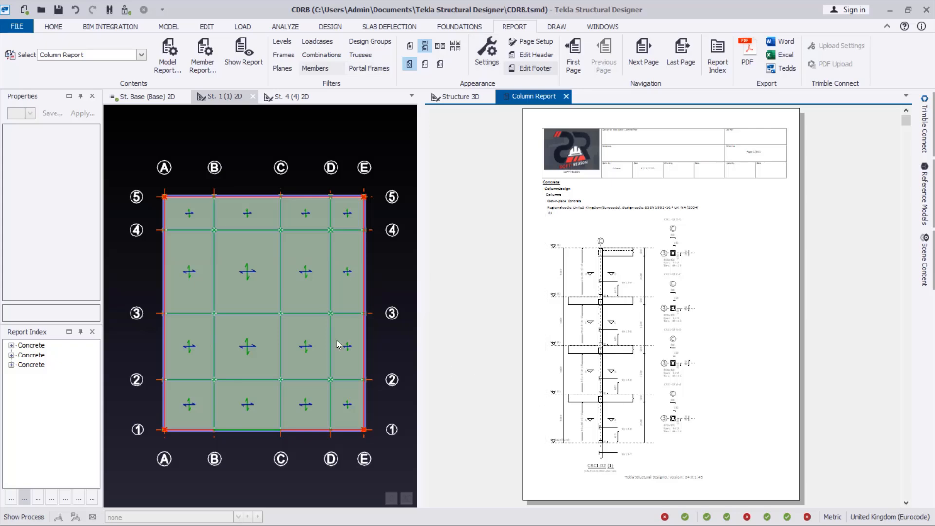
{"action": "scroll", "coordinate": [690, 405], "scroll_direction": "down", "scroll_amount": 5}
{"action": "scroll", "coordinate": [691, 405], "scroll_direction": "down", "scroll_amount": 6}
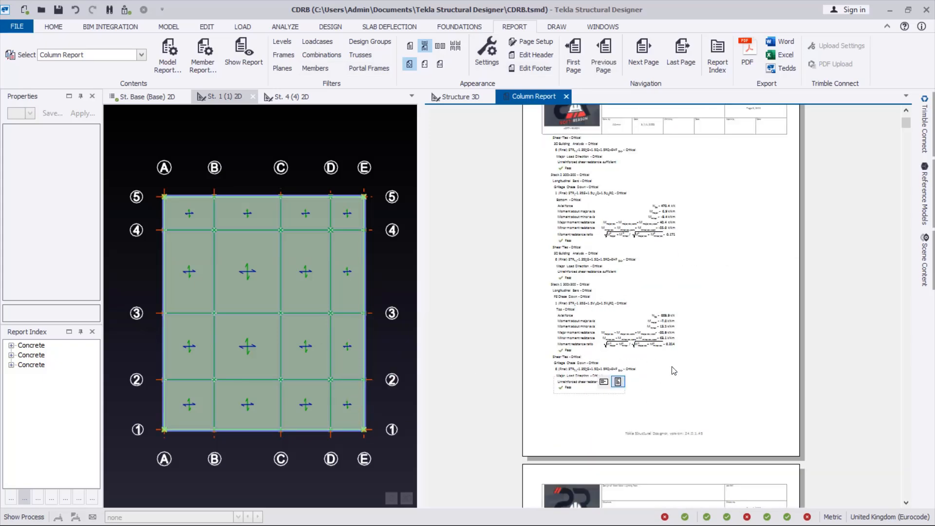
{"action": "scroll", "coordinate": [673, 371], "scroll_direction": "up", "scroll_amount": 8}
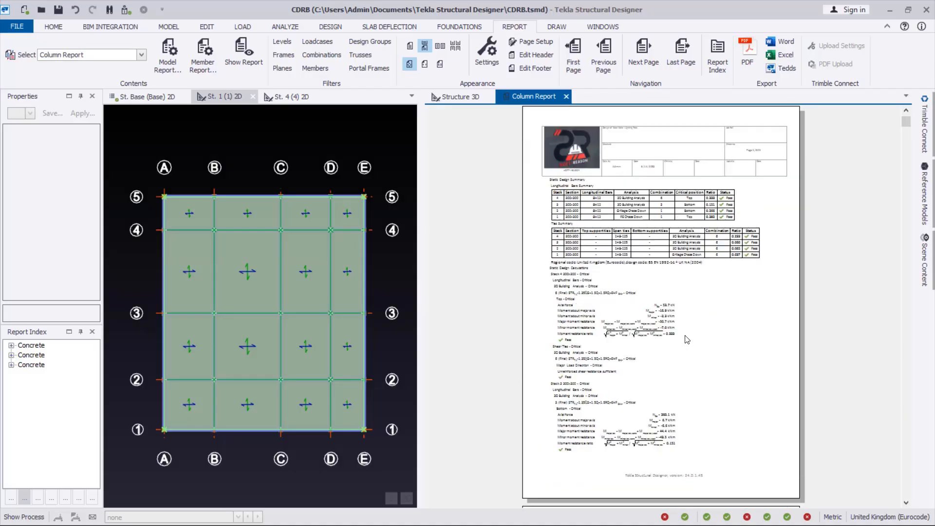
{"action": "scroll", "coordinate": [687, 340], "scroll_direction": "up", "scroll_amount": 8}
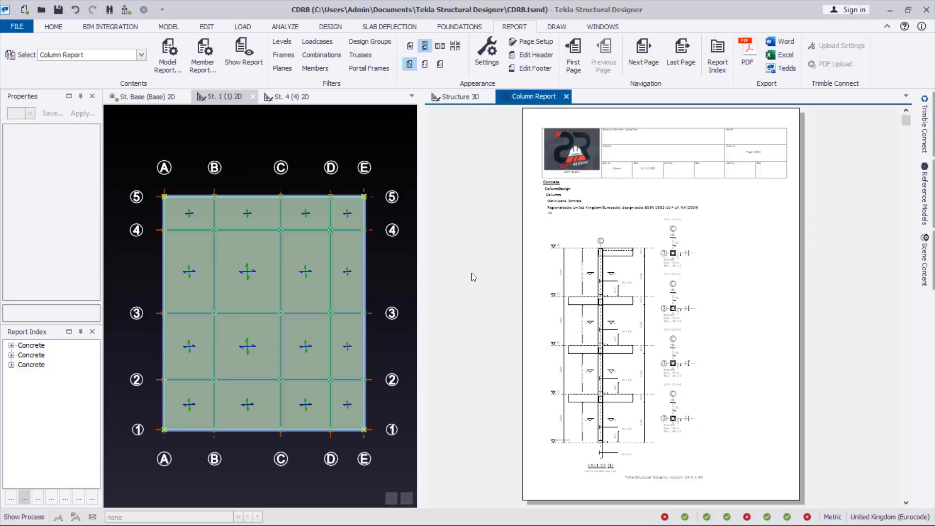
{"action": "scroll", "coordinate": [665, 313], "scroll_direction": "down", "scroll_amount": 8}
{"action": "scroll", "coordinate": [660, 398], "scroll_direction": "down", "scroll_amount": 10}
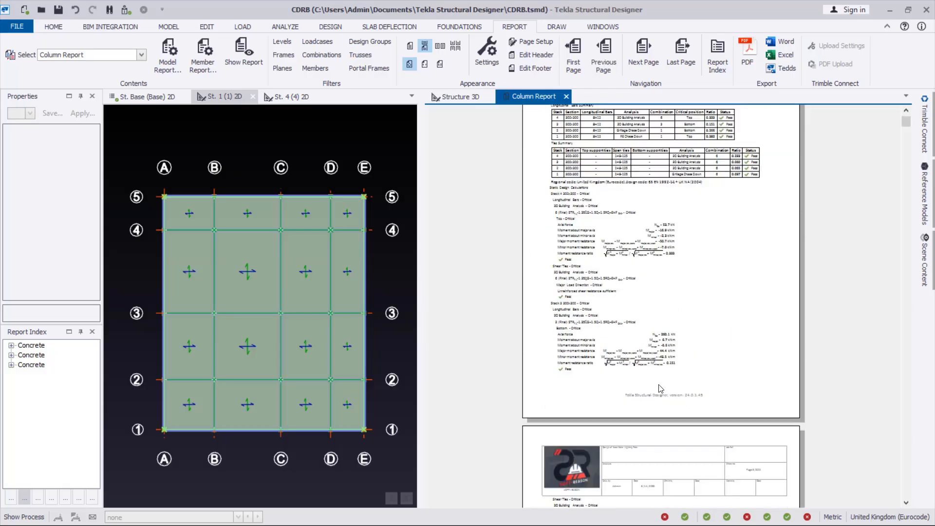
{"action": "scroll", "coordinate": [622, 322], "scroll_direction": "down", "scroll_amount": 10}
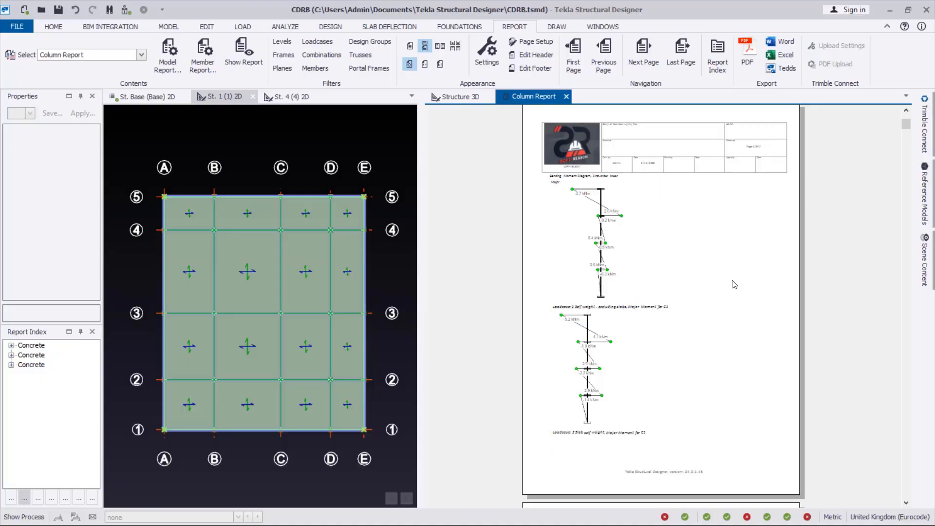
{"action": "scroll", "coordinate": [721, 254], "scroll_direction": "down", "scroll_amount": 5}
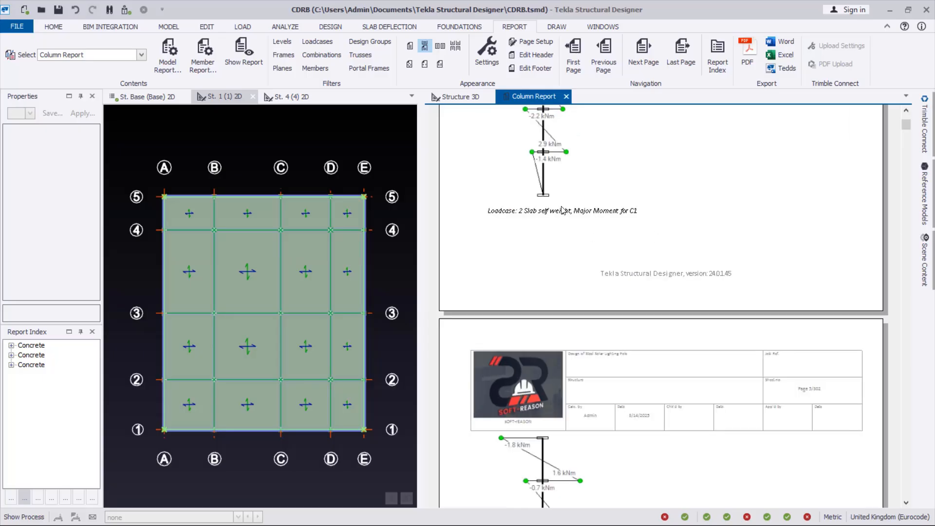
- Examine column C1's stack calculations and loadcase bending moment diagrams at a larger scale in the report
{"action": "scroll", "coordinate": [556, 182], "scroll_direction": "up", "scroll_amount": 3, "text": "ctrl"}
{"action": "scroll", "coordinate": [556, 182], "scroll_direction": "up", "scroll_amount": 10}
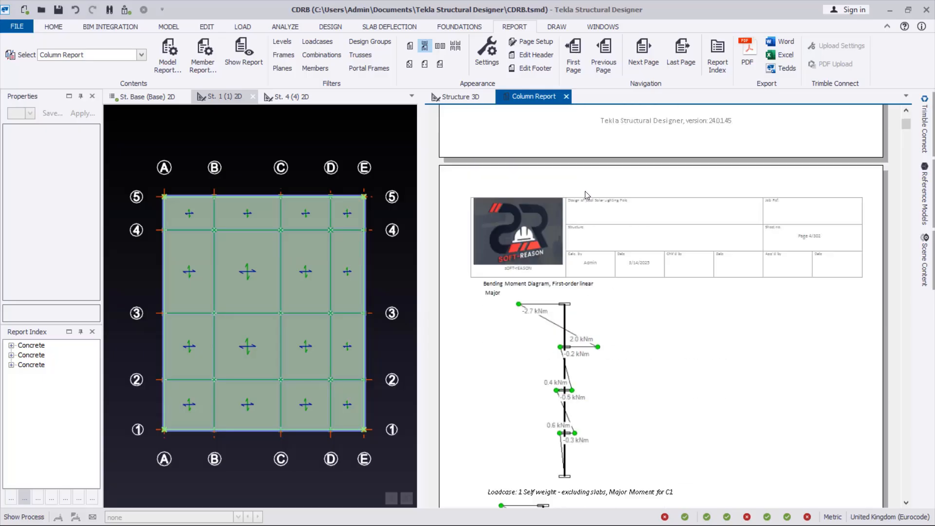
{"action": "scroll", "coordinate": [569, 350], "scroll_direction": "up", "scroll_amount": 3}
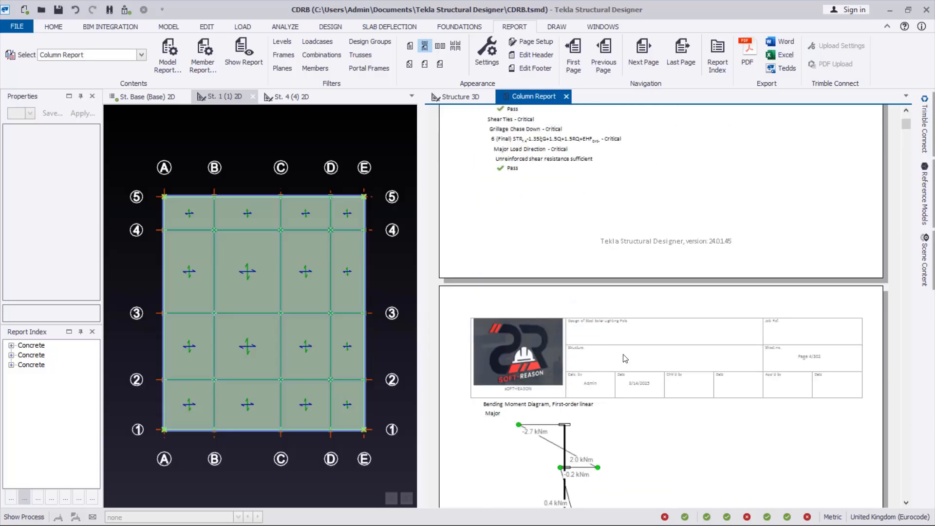
{"action": "scroll", "coordinate": [589, 232], "scroll_direction": "up", "scroll_amount": 15}
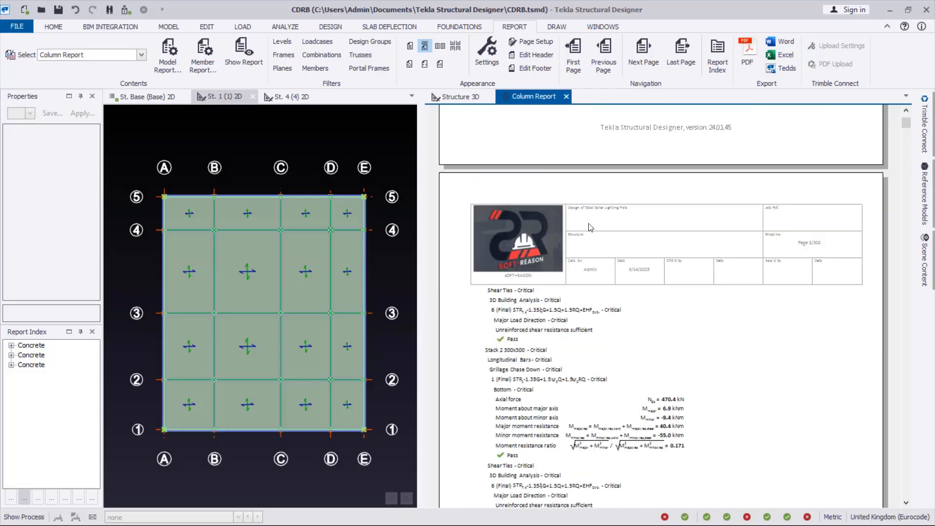
{"action": "scroll", "coordinate": [594, 253], "scroll_direction": "down", "scroll_amount": 15}
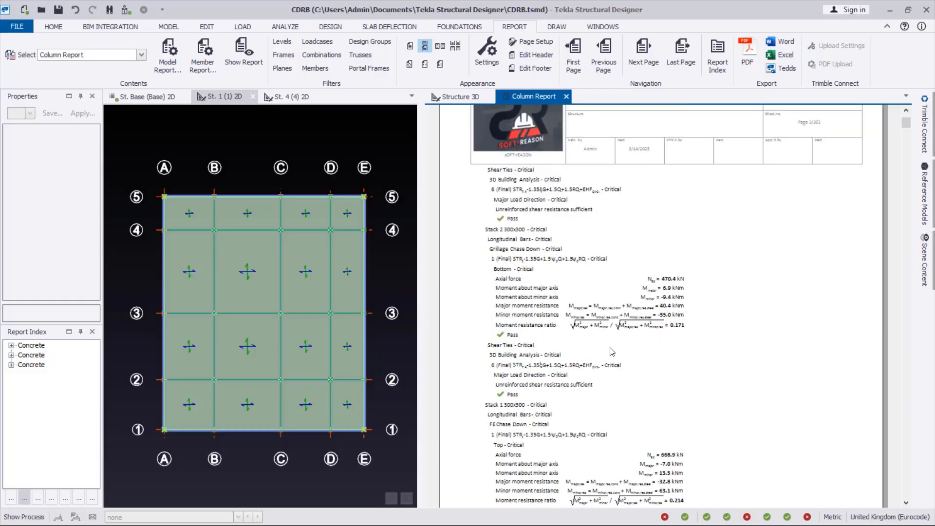
{"action": "scroll", "coordinate": [608, 356], "scroll_direction": "down", "scroll_amount": 8}
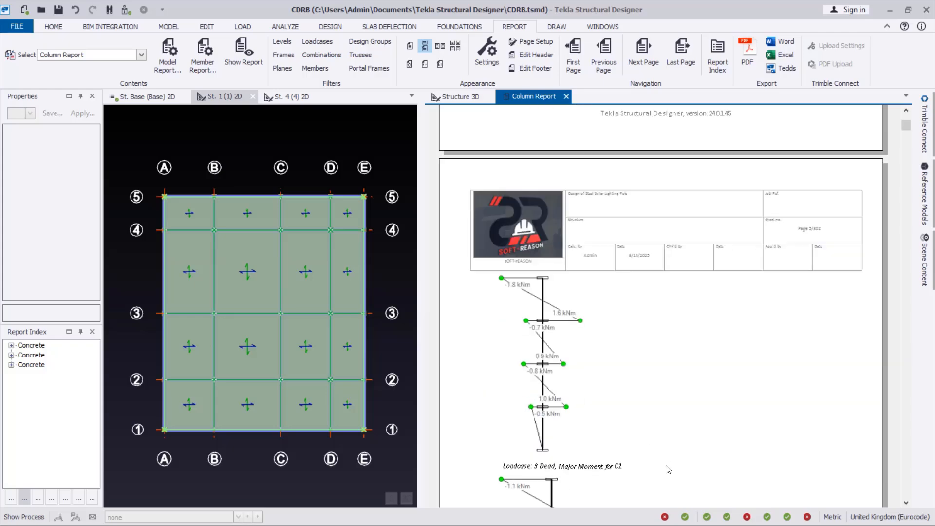
{"action": "scroll", "coordinate": [659, 463], "scroll_direction": "down", "scroll_amount": 5}
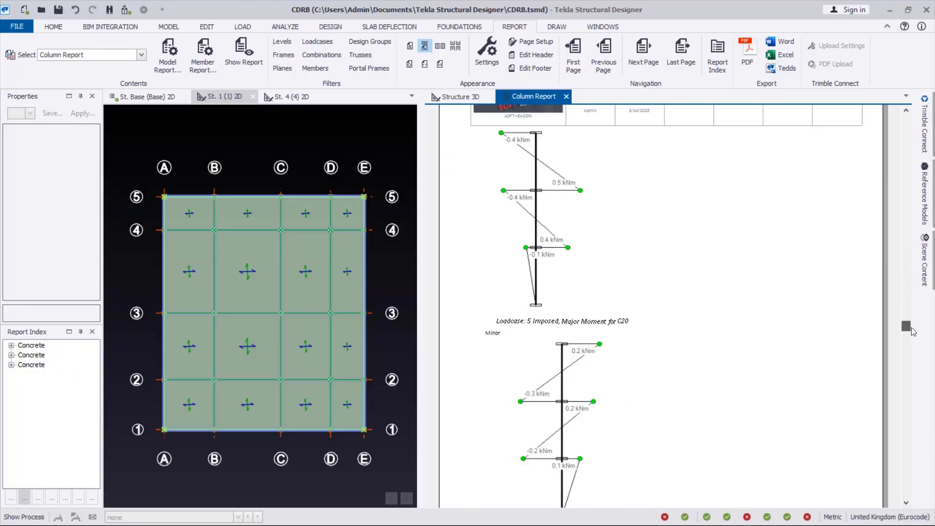
- Examine the pad base section of the report, including reinforcement drawings, applied loads and bearing, bending and shear capacity summaries
{"action": "mouse_move", "coordinate": [910, 364]}
{"action": "left_mouse_down"}
{"action": "mouse_move", "coordinate": [907, 340]}
{"action": "mouse_move", "coordinate": [906, 365]}
{"action": "left_mouse_up"}
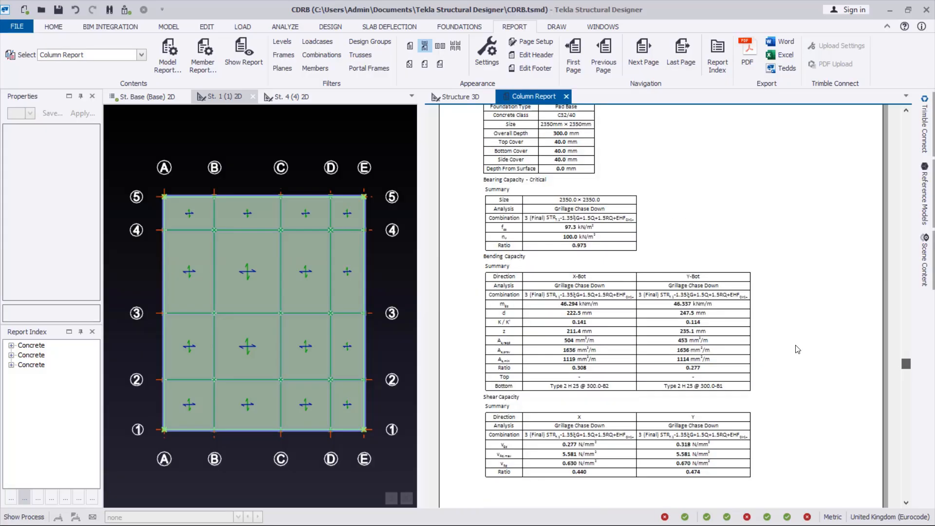
{"action": "scroll", "coordinate": [714, 329], "scroll_direction": "up", "scroll_amount": 5}
{"action": "scroll", "coordinate": [706, 324], "scroll_direction": "up", "scroll_amount": 5}
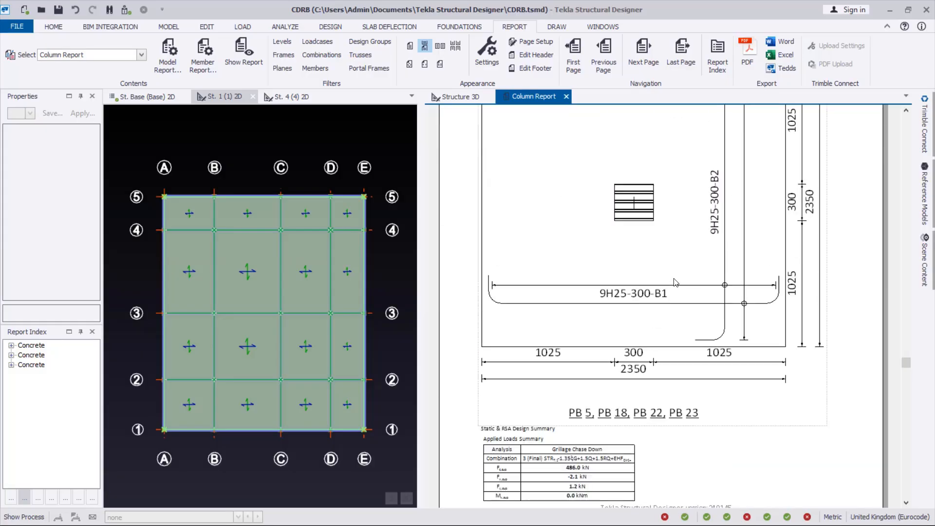
{"action": "scroll", "coordinate": [630, 244], "scroll_direction": "down", "scroll_amount": 5}
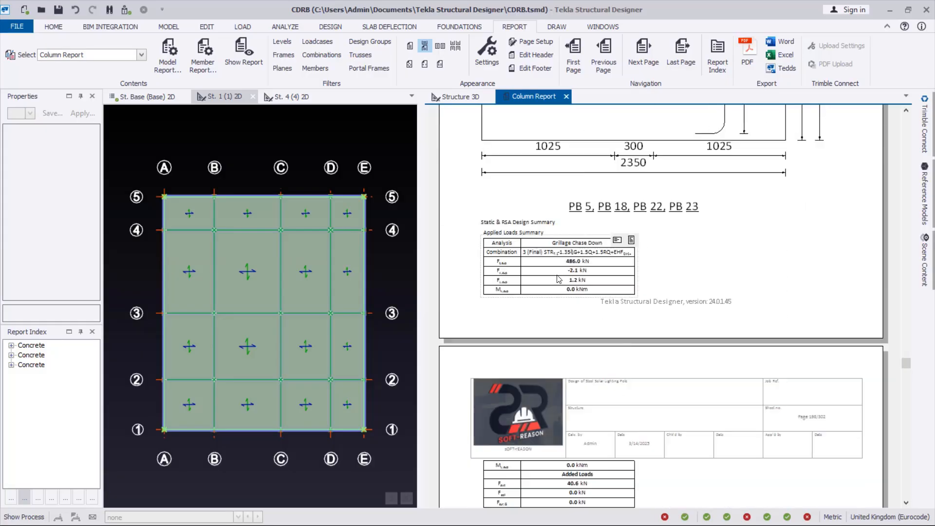
{"action": "scroll", "coordinate": [559, 279], "scroll_direction": "down", "scroll_amount": 20}
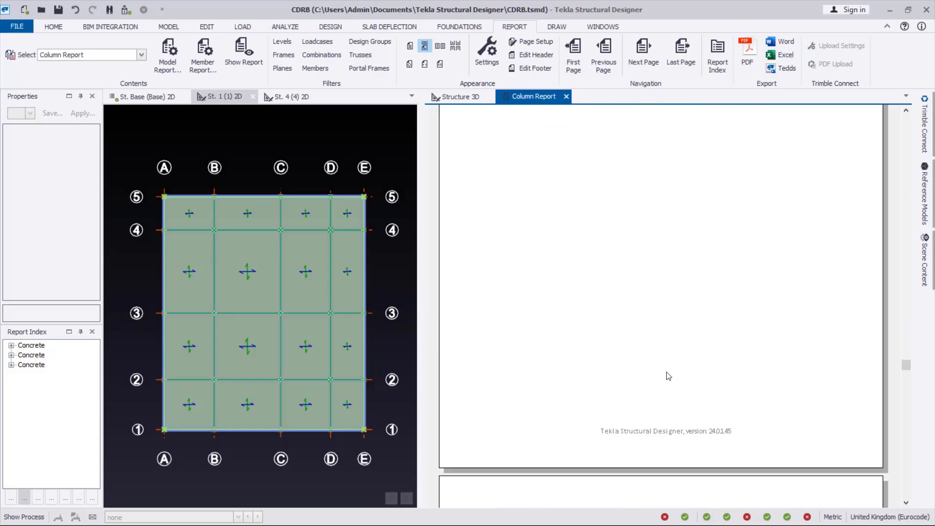
{"action": "scroll", "coordinate": [672, 384], "scroll_direction": "down", "scroll_amount": 13}
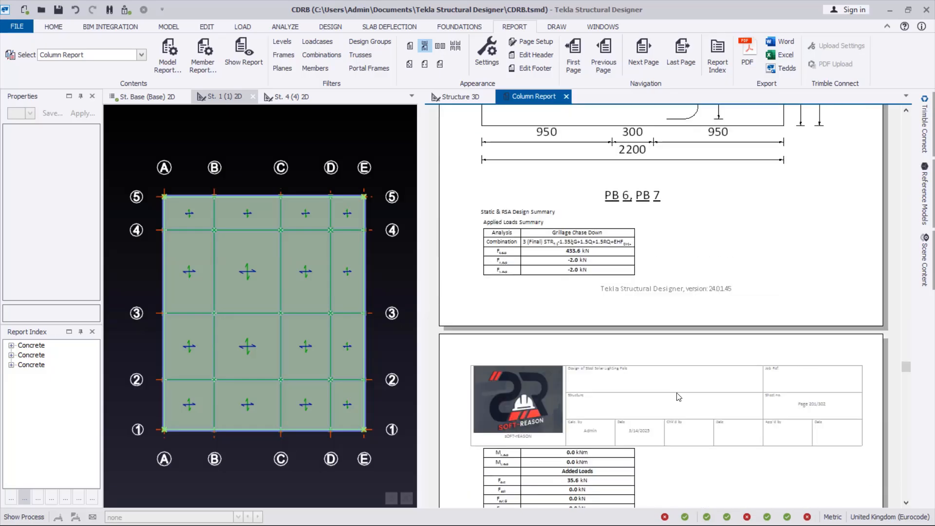
- Examine the punching shear and uplift summaries, foundation details and capacity checks for the further pad bases in the Column Report
{"action": "scroll", "coordinate": [678, 397], "scroll_direction": "up", "scroll_amount": 3}
{"action": "scroll", "coordinate": [687, 409], "scroll_direction": "down", "scroll_amount": 17}
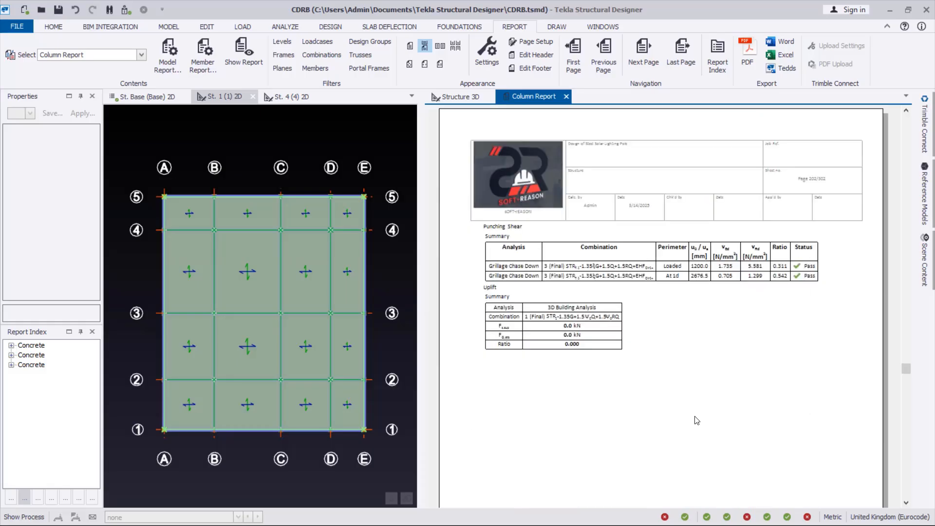
{"action": "scroll", "coordinate": [697, 420], "scroll_direction": "down", "scroll_amount": 20}
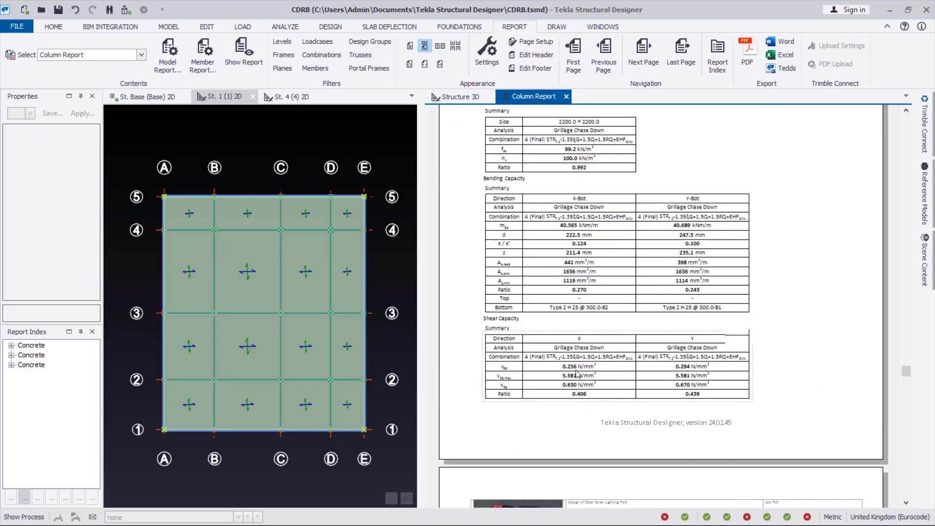
{"action": "scroll", "coordinate": [577, 373], "scroll_direction": "down", "scroll_amount": 9}
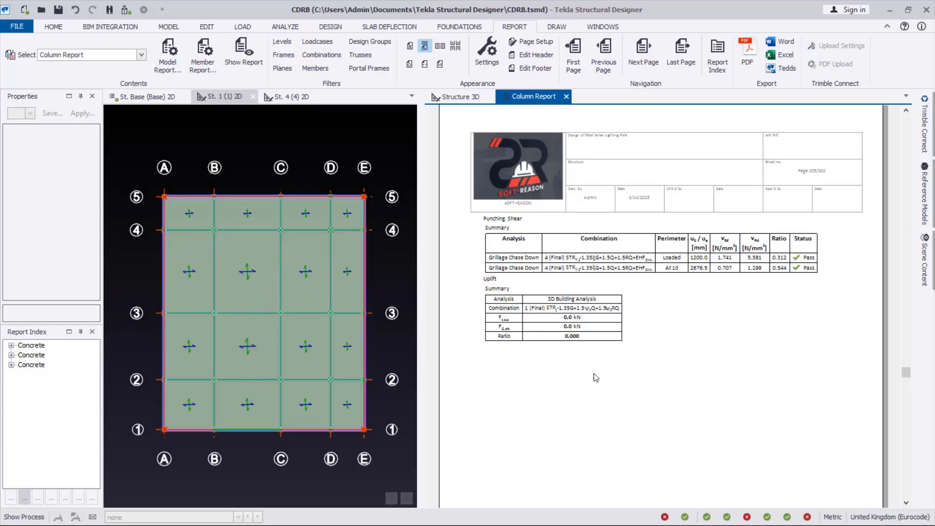
{"action": "scroll", "coordinate": [722, 369], "scroll_direction": "down", "scroll_amount": 15}
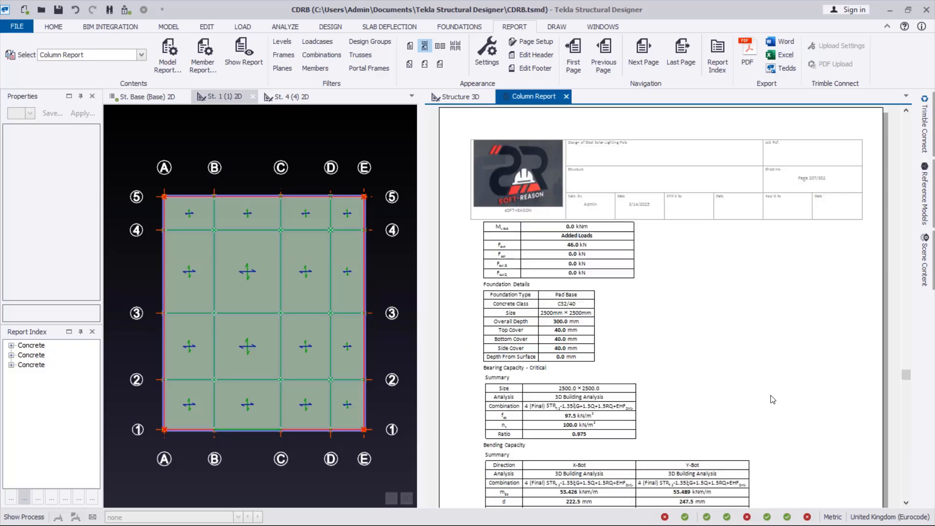
{"action": "scroll", "coordinate": [772, 400], "scroll_direction": "down", "scroll_amount": 4}
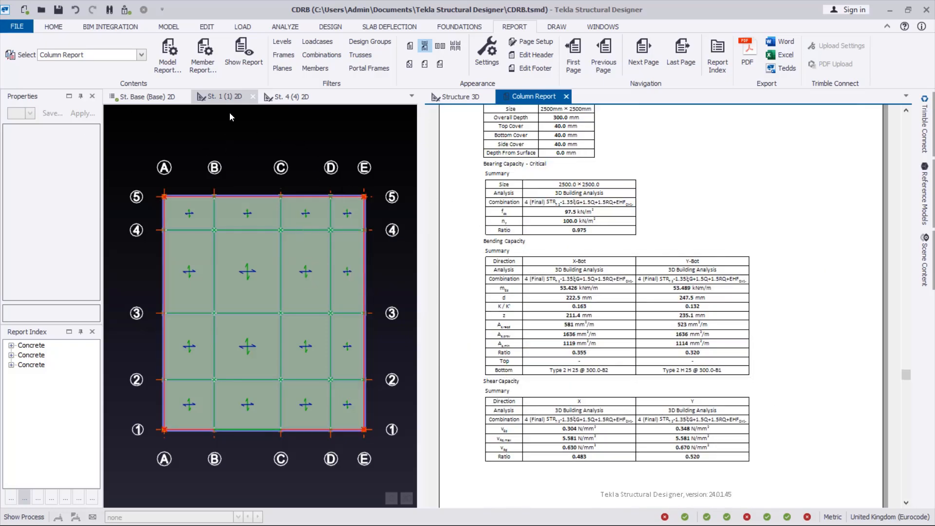
- Display the base level's 2D foundation status view beside the 3D structure, closing the Column Report and widening the 2D view
{"action": "left_click", "coordinate": [160, 101]}
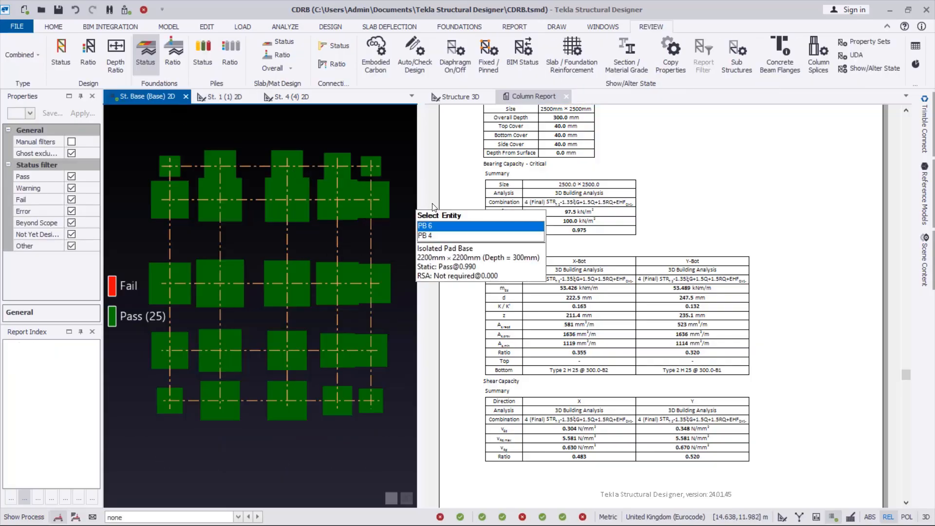
{"action": "left_click", "coordinate": [566, 96]}
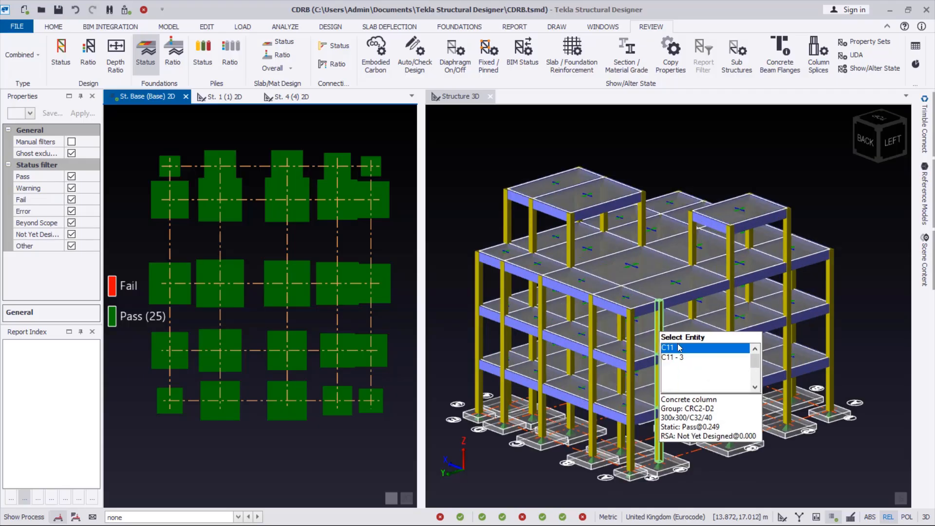
{"action": "scroll", "coordinate": [694, 362], "scroll_direction": "up", "scroll_amount": 2}
{"action": "middle_click_drag", "start_coordinate": [696, 362], "coordinate": [678, 283]}
{"action": "scroll", "coordinate": [679, 284], "scroll_direction": "down", "scroll_amount": 3}
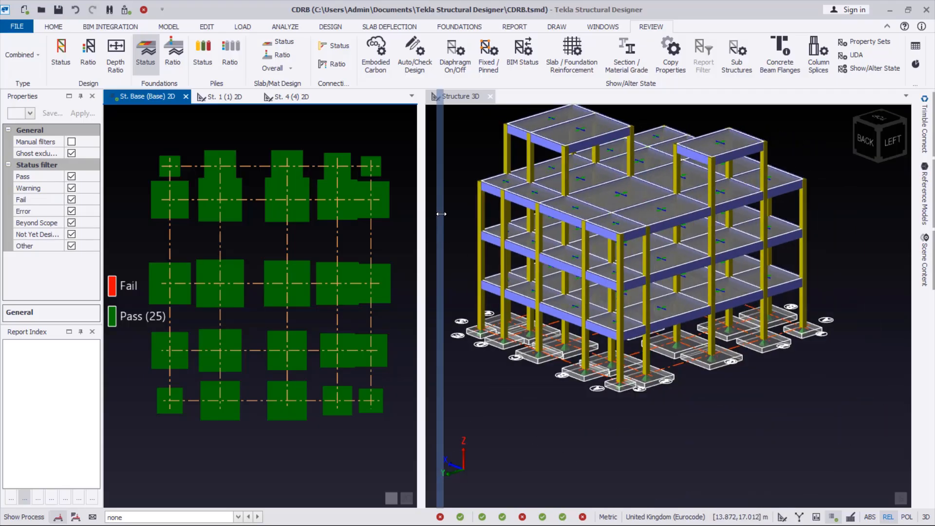
{"action": "left_click_drag", "start_coordinate": [441, 213], "coordinate": [441, 214]}
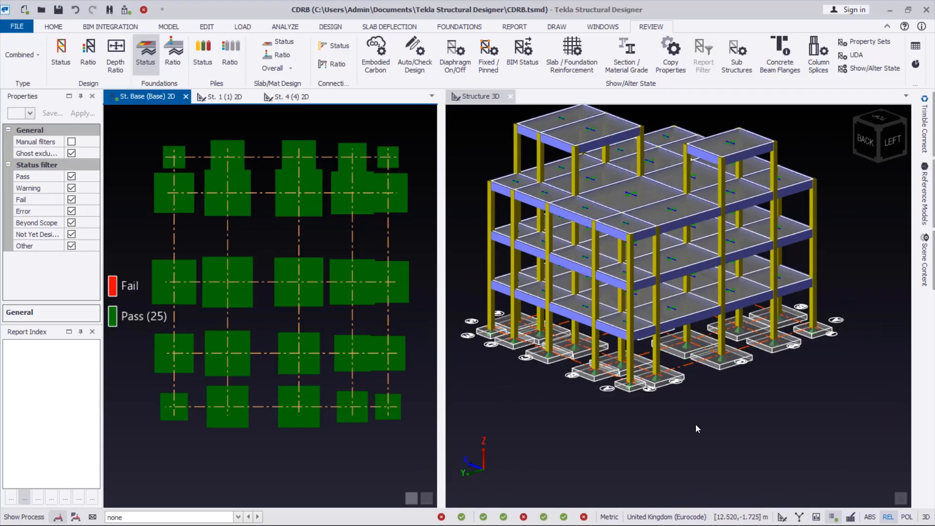
- Examine the 3D structure's columns, beams, slabs and pad bases from several angles and distances
{"action": "scroll", "coordinate": [680, 485], "scroll_direction": "down", "scroll_amount": 2}
{"action": "scroll", "coordinate": [603, 424], "scroll_direction": "up", "scroll_amount": 1}
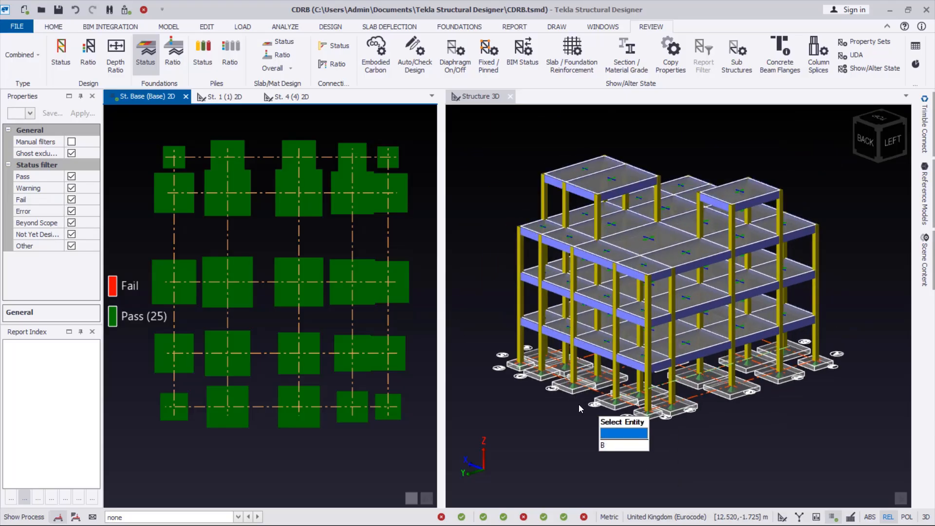
{"action": "scroll", "coordinate": [652, 458], "scroll_direction": "up", "scroll_amount": 3}
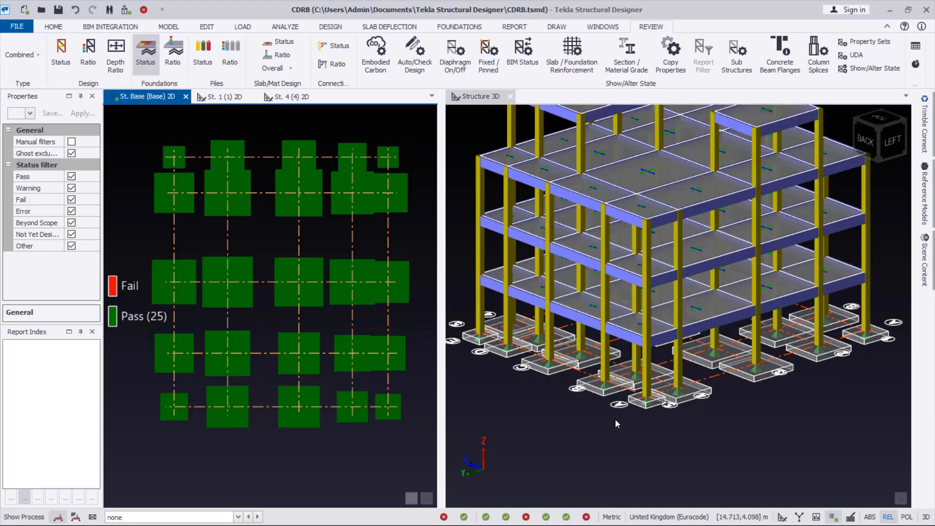
{"action": "scroll", "coordinate": [615, 421], "scroll_direction": "down", "scroll_amount": 3}
{"action": "scroll", "coordinate": [600, 423], "scroll_direction": "up", "scroll_amount": 1}
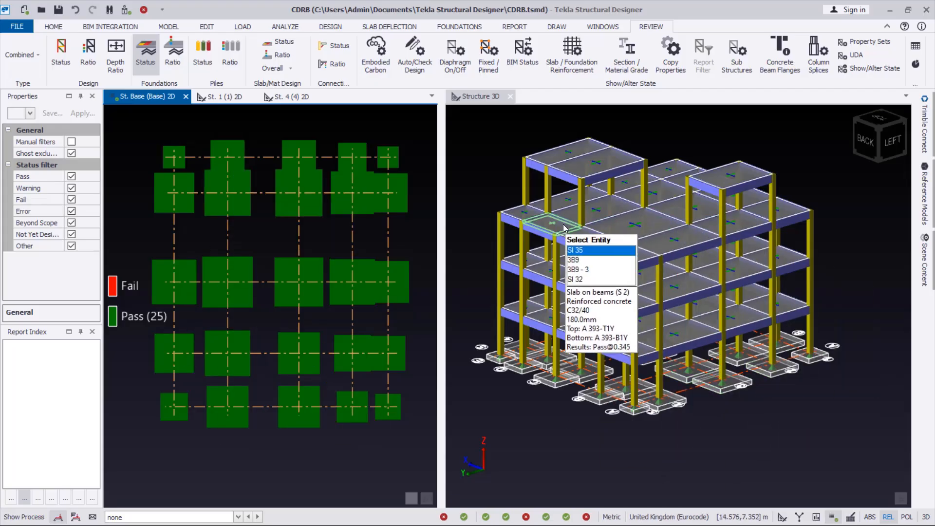
{"action": "left_click", "coordinate": [721, 407]}
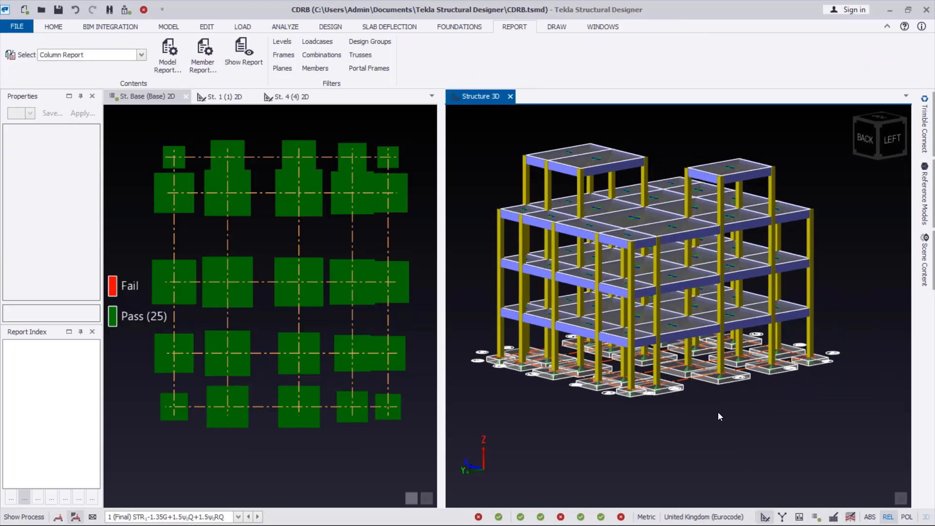
{"action": "right_click_drag", "start_coordinate": [718, 413], "coordinate": [767, 414]}
{"action": "scroll", "coordinate": [647, 233], "scroll_direction": "up", "scroll_amount": 2}
{"action": "scroll", "coordinate": [672, 407], "scroll_direction": "down", "scroll_amount": 2}
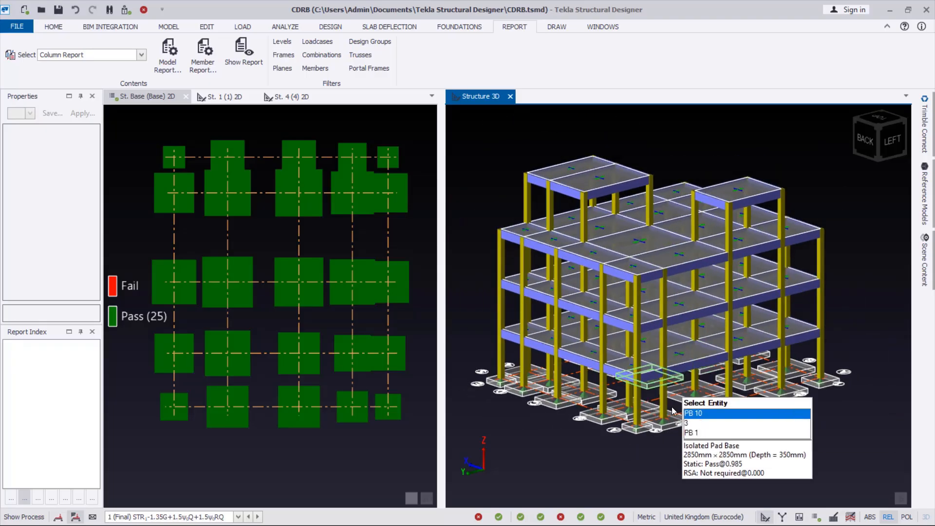
{"action": "right_click_drag", "start_coordinate": [672, 412], "coordinate": [667, 436]}
{"action": "scroll", "coordinate": [717, 417], "scroll_direction": "up", "scroll_amount": 3}
{"action": "scroll", "coordinate": [713, 417], "scroll_direction": "down", "scroll_amount": 3}
{"action": "scroll", "coordinate": [526, 273], "scroll_direction": "up", "scroll_amount": 1}
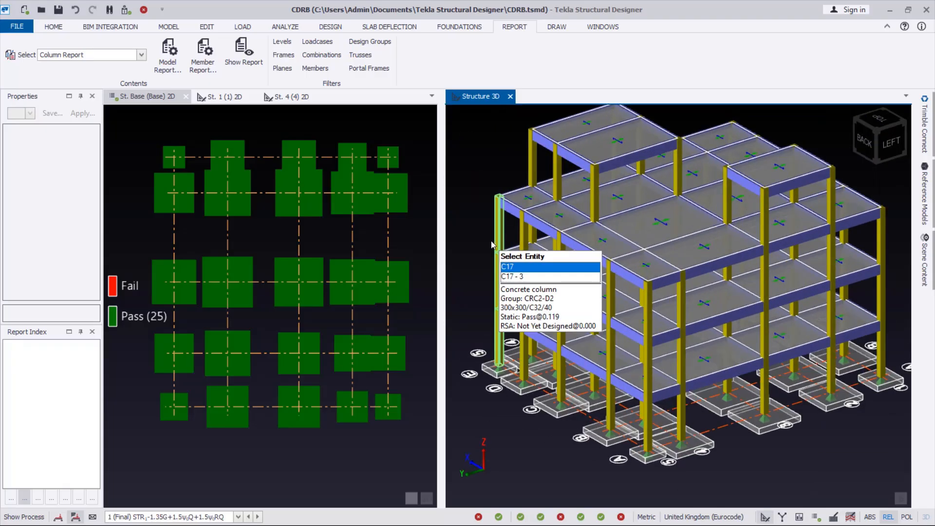
{"action": "scroll", "coordinate": [493, 234], "scroll_direction": "down", "scroll_amount": 2}
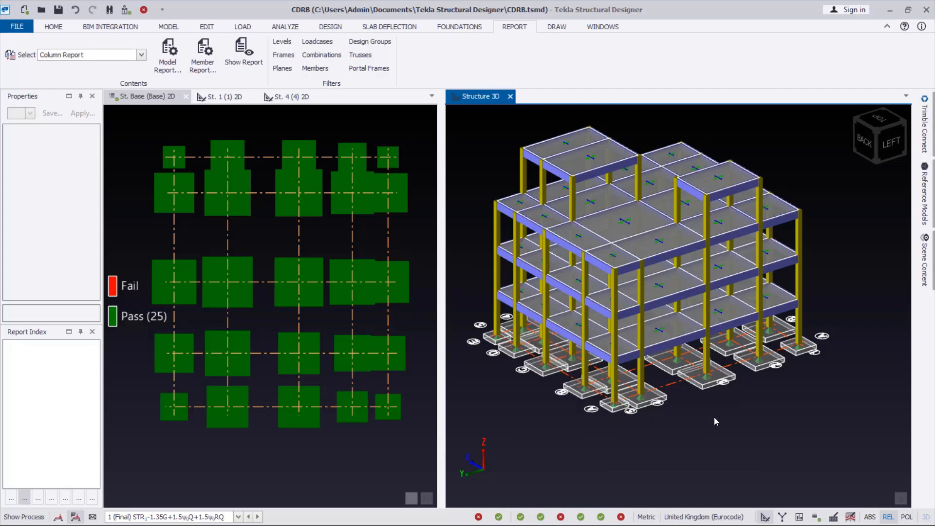
{"action": "right_click_drag", "start_coordinate": [634, 394], "coordinate": [636, 369]}
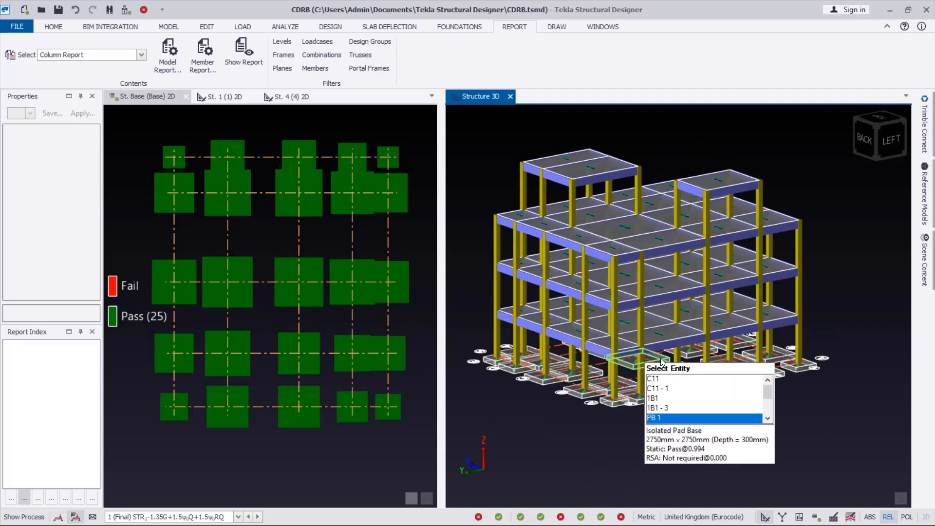
{"action": "scroll", "coordinate": [770, 350], "scroll_direction": "up", "scroll_amount": 2}
{"action": "scroll", "coordinate": [754, 382], "scroll_direction": "down", "scroll_amount": 3}
{"action": "scroll", "coordinate": [638, 379], "scroll_direction": "up", "scroll_amount": 1}
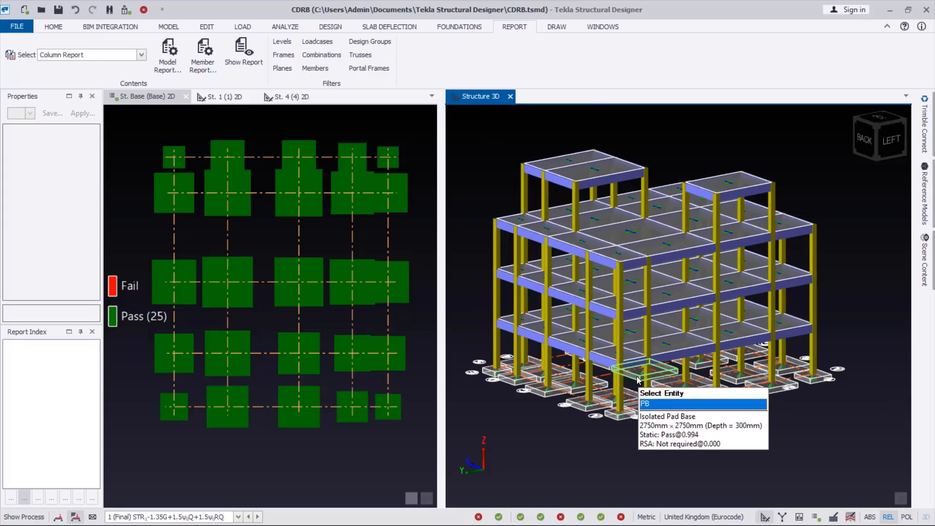
{"action": "scroll", "coordinate": [638, 378], "scroll_direction": "up", "scroll_amount": 1}
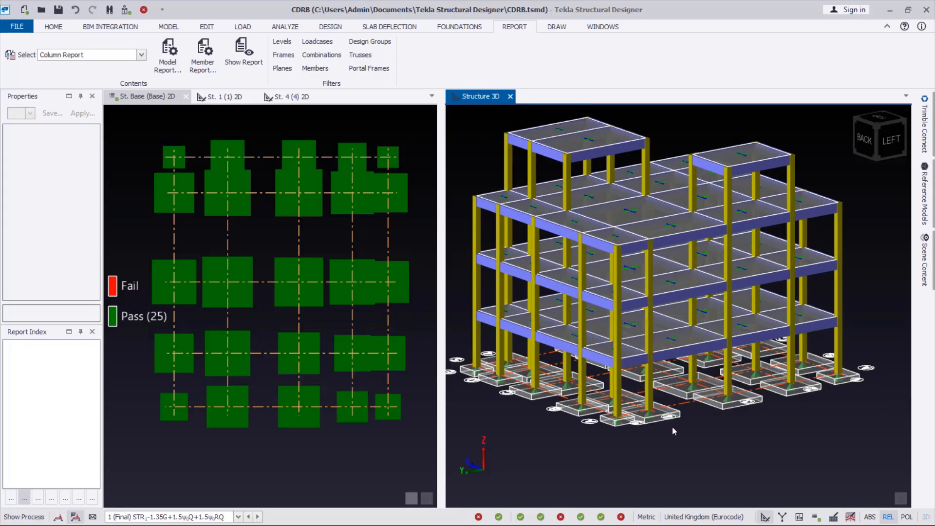